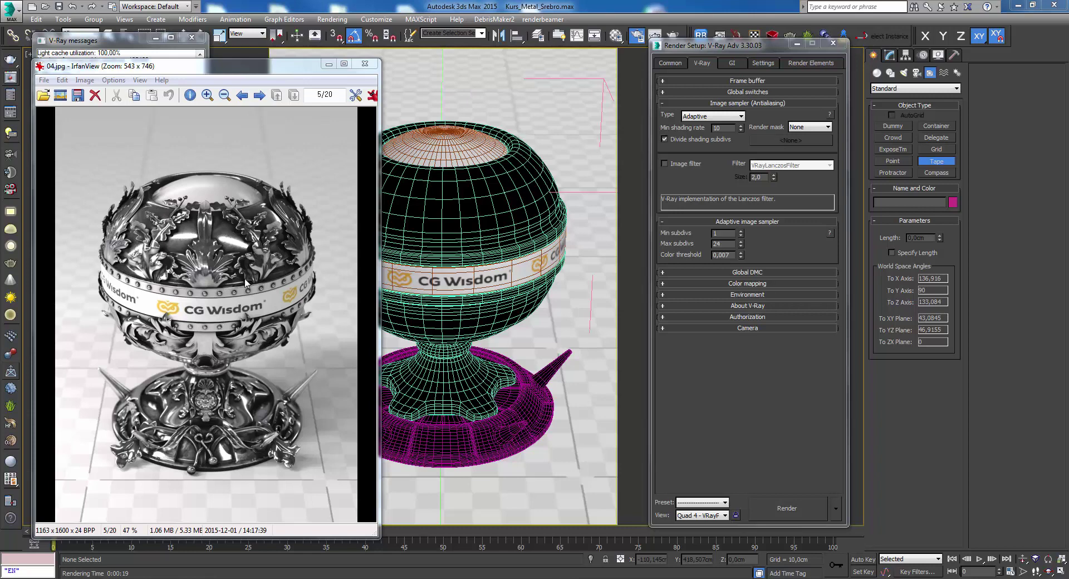
# - Browse the silver candlestick and ring reference photos in IrfanView, then close them
pyautogui.press('Escape')
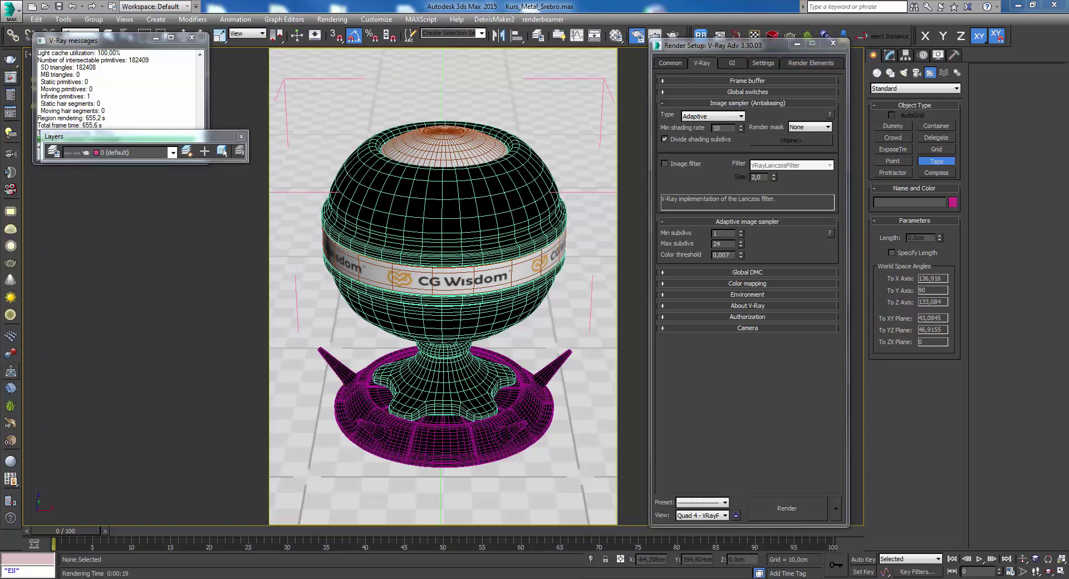
pyautogui.hotkey('alt', 'Tab')
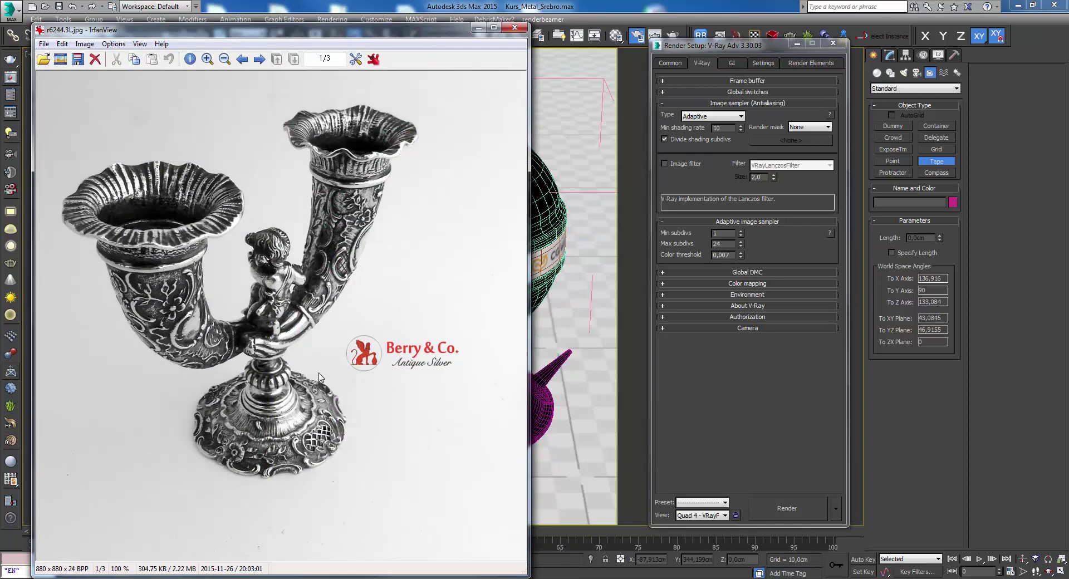
pyautogui.press('space')
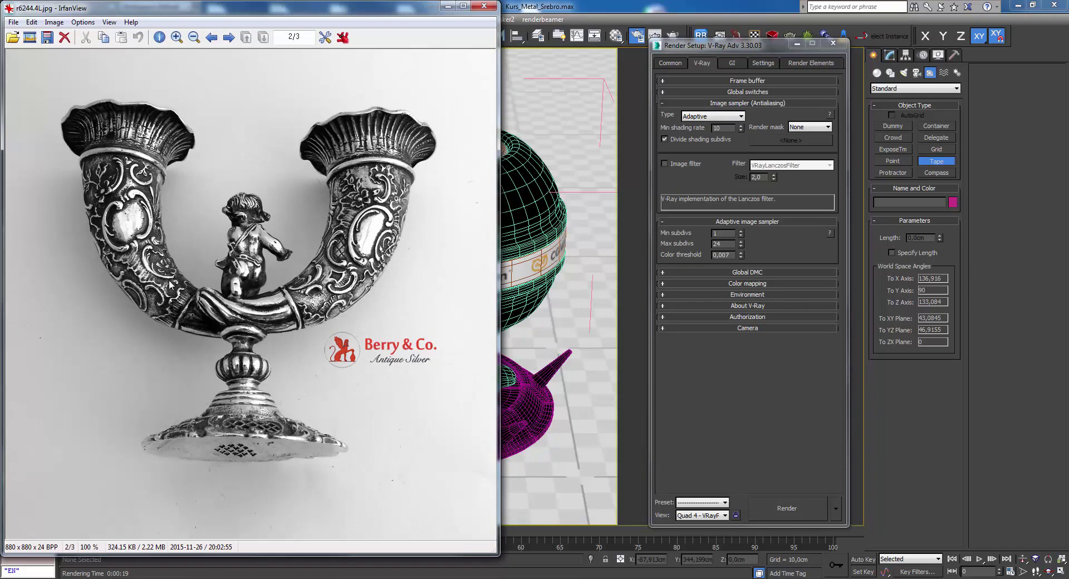
pyautogui.keyDown('ctrl'); pyautogui.scroll(1, 170, 284); pyautogui.keyUp('ctrl')
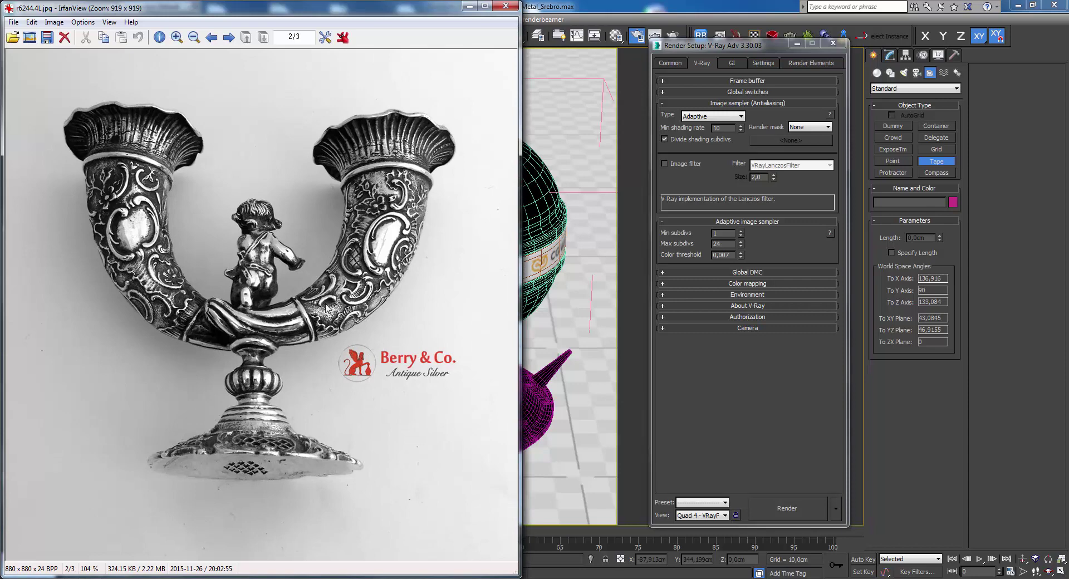
pyautogui.press('space')
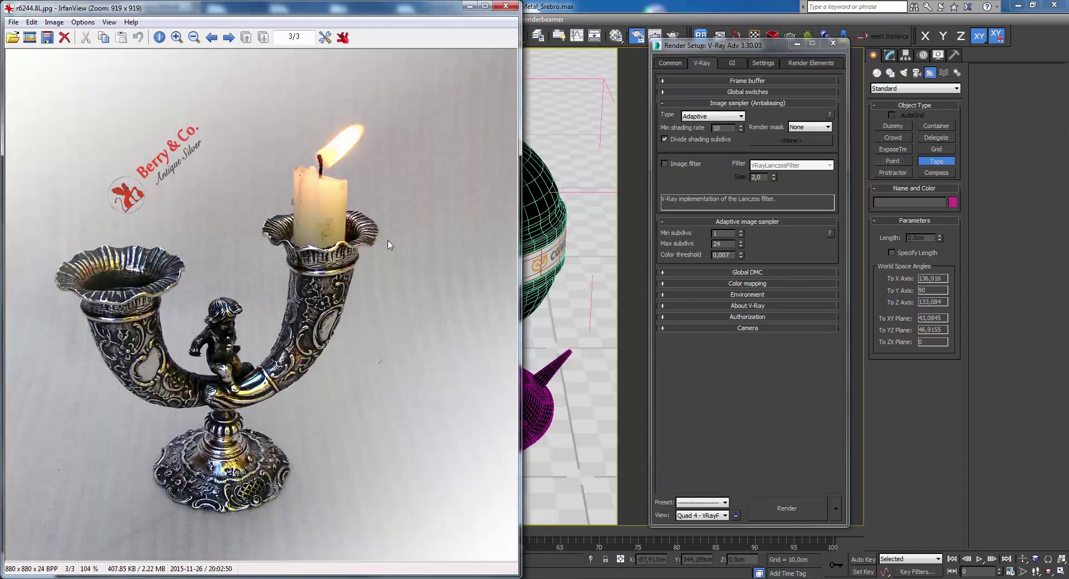
pyautogui.scroll(1, 388, 245)
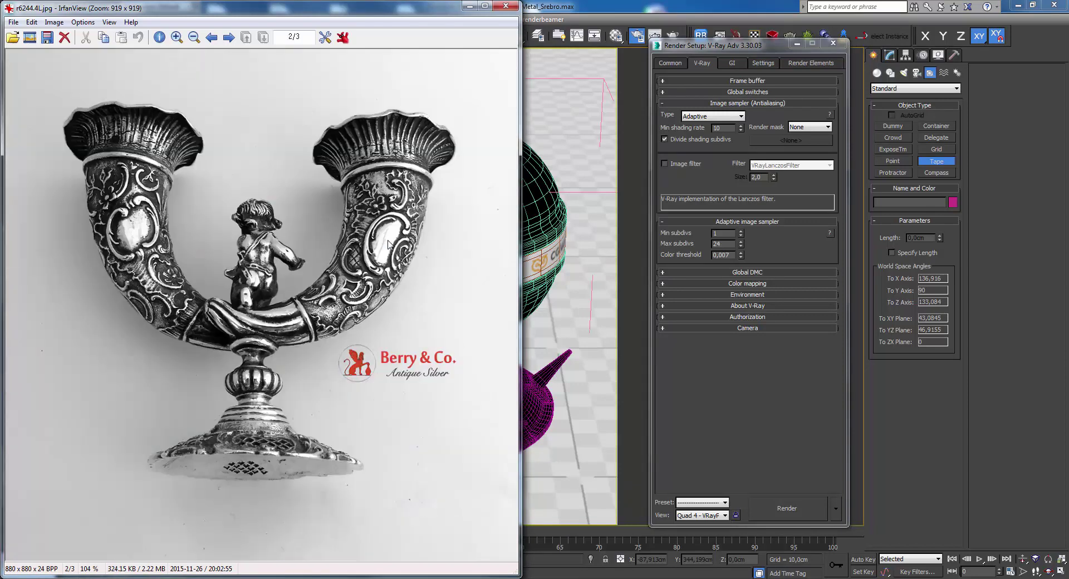
pyautogui.scroll(1, 389, 245)
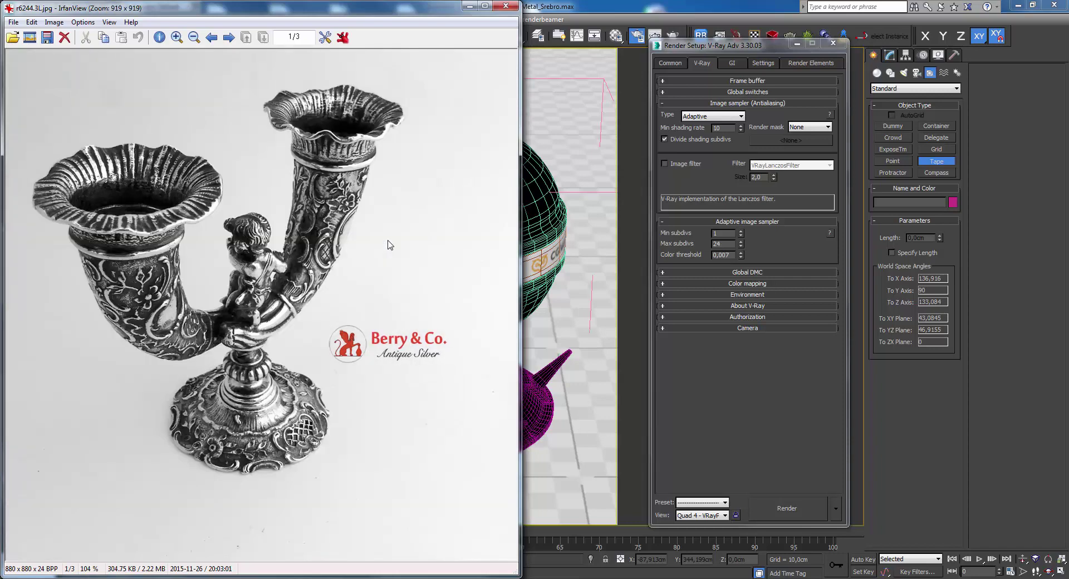
pyautogui.press('Escape')
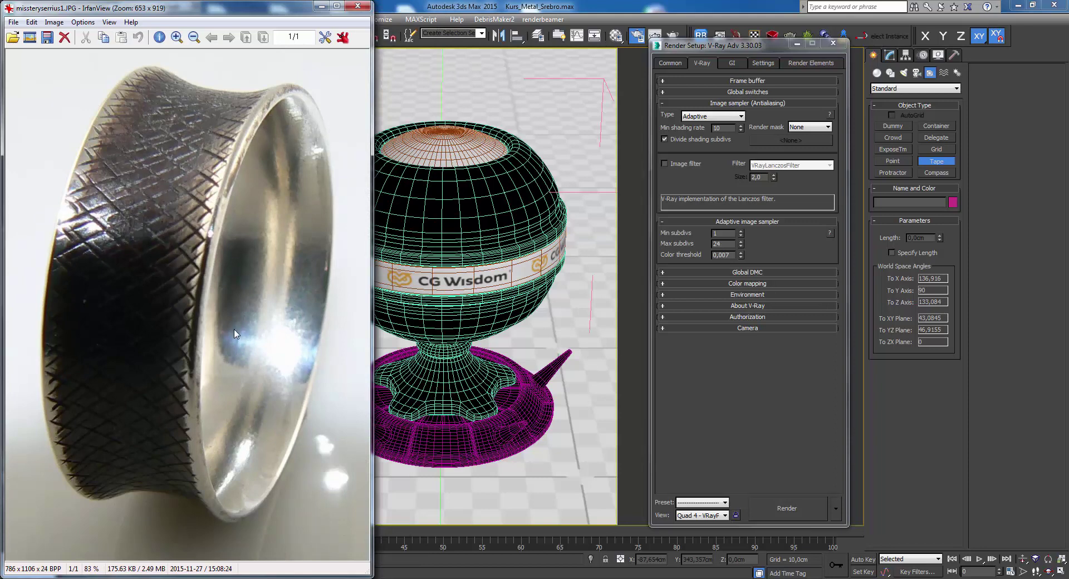
pyautogui.press('Escape')
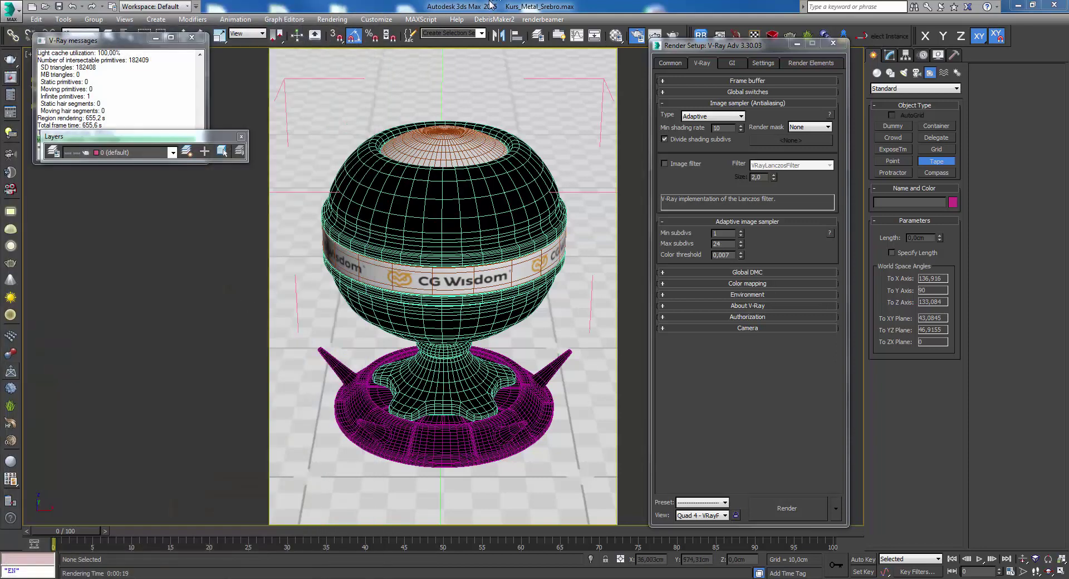
# - Bring up 3ds Max's Material Editor beside the scene with an unused material slot selected
pyautogui.press('m')
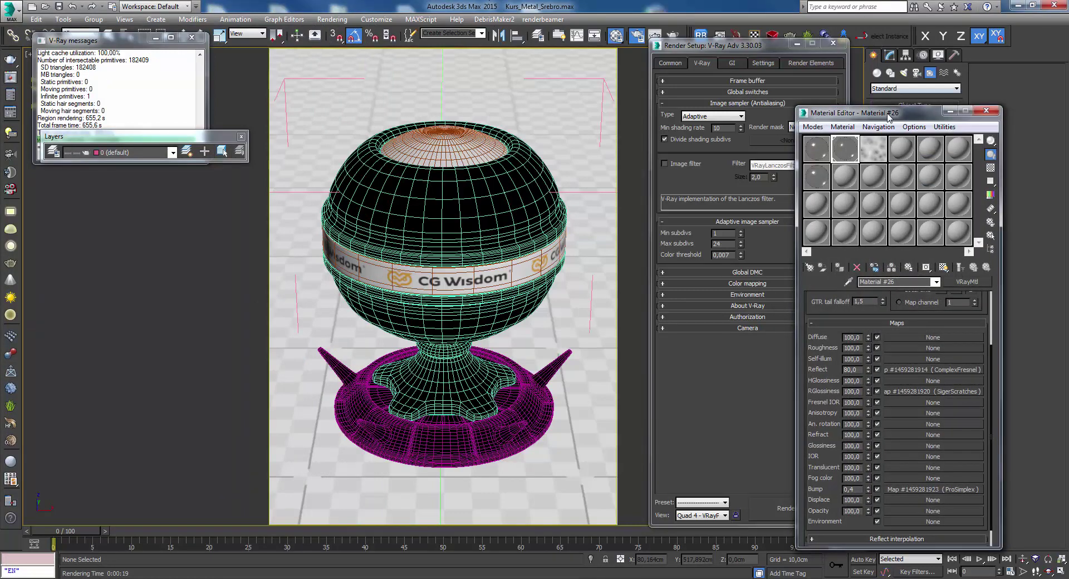
pyautogui.moveTo(889, 115)
pyautogui.mouseDown()
pyautogui.moveTo(673, 68)
pyautogui.moveTo(638, 75)
pyautogui.mouseUp()
pyautogui.click(619, 108)
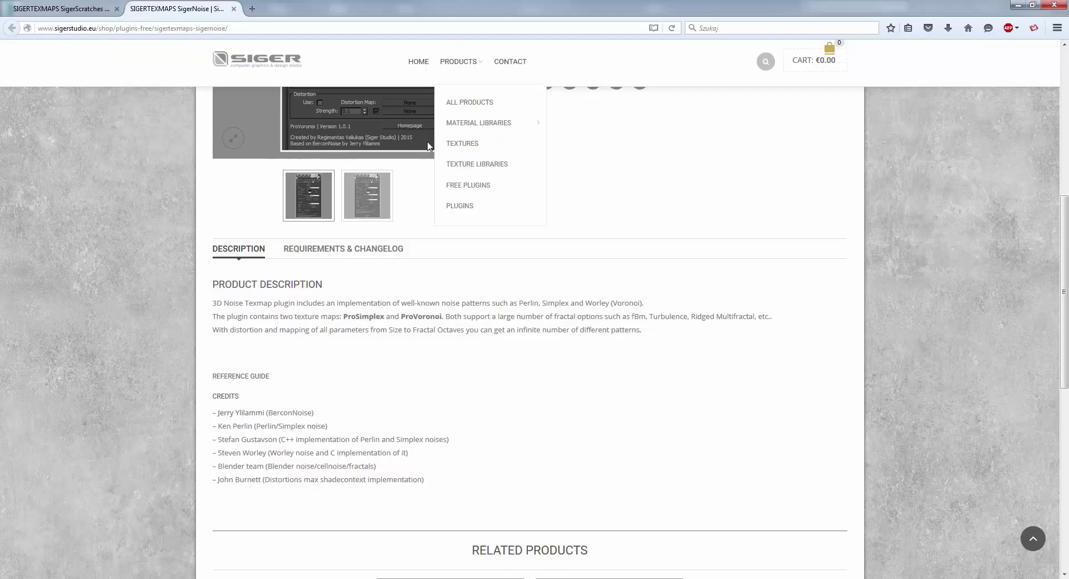
# - Look over the SigerNoise page, then the SigerScratches page and its sample renders
pyautogui.scroll(1, 493, 234)
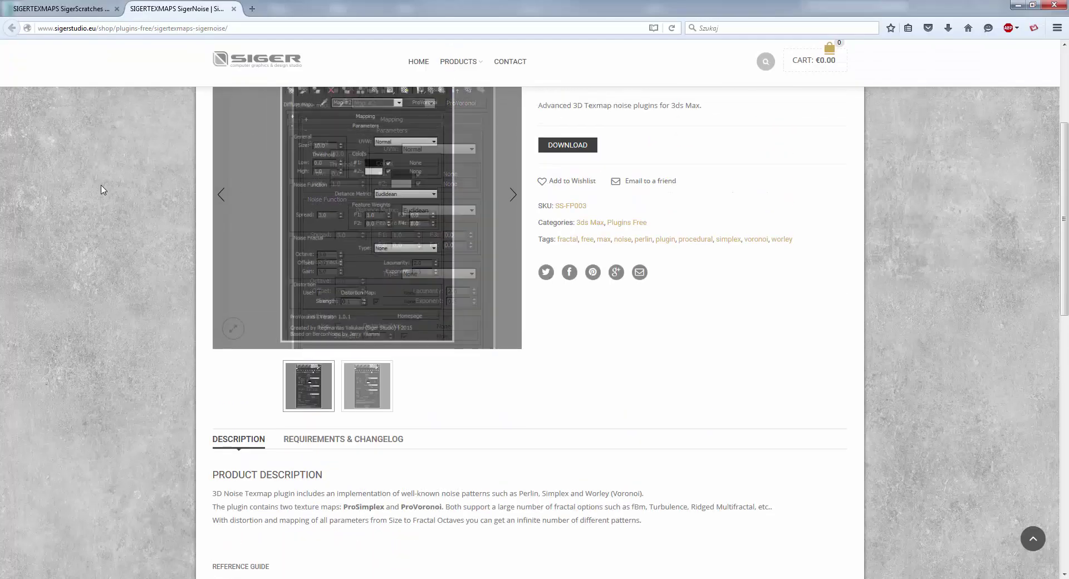
pyautogui.scroll(3, 83, 201)
pyautogui.scroll(-2, 83, 178)
pyautogui.scroll(2, 119, 130)
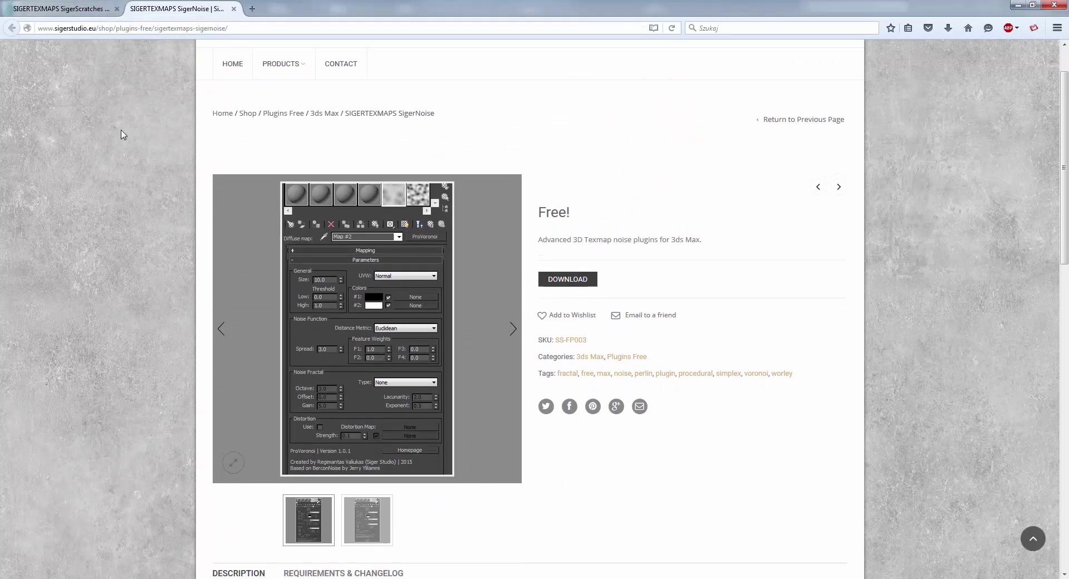
pyautogui.click(83, 9)
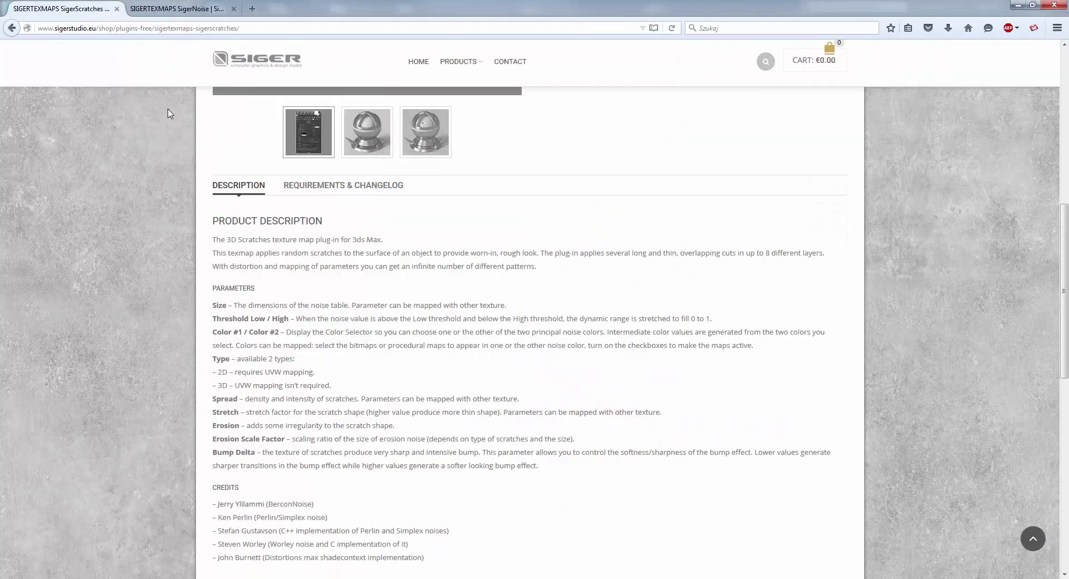
pyautogui.scroll(4, 328, 269)
pyautogui.scroll(3, 335, 251)
pyautogui.scroll(-1, 370, 167)
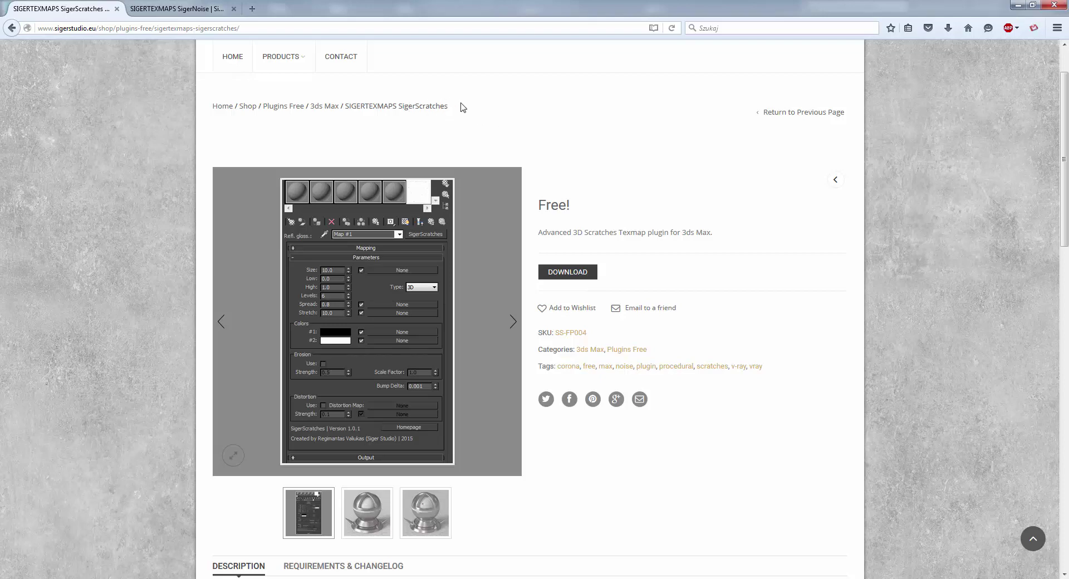
pyautogui.moveTo(461, 107); pyautogui.dragTo(401, 103)
pyautogui.scroll(-2, 443, 250)
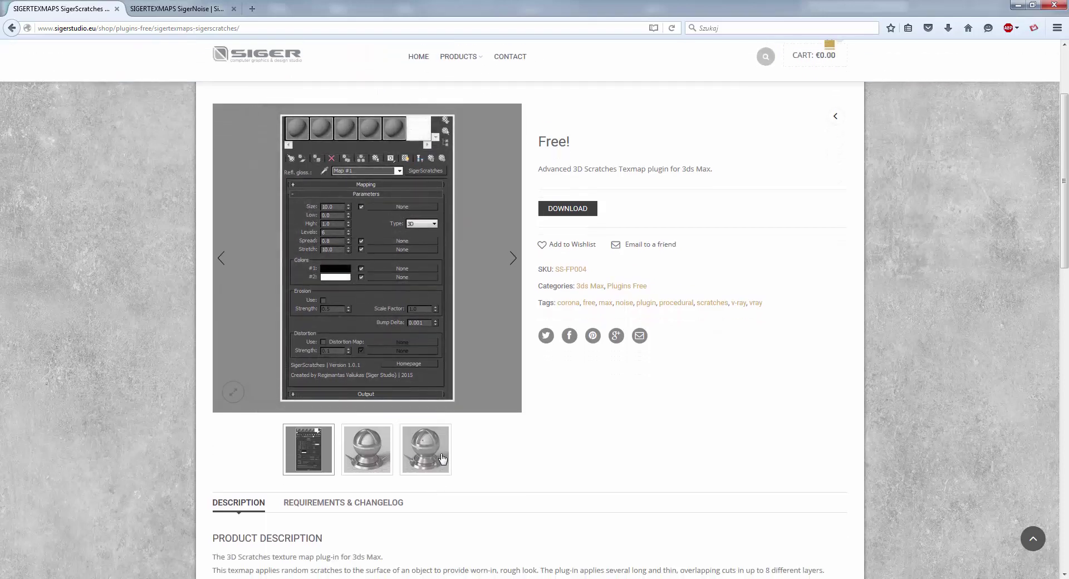
pyautogui.click(443, 458)
pyautogui.click(367, 450)
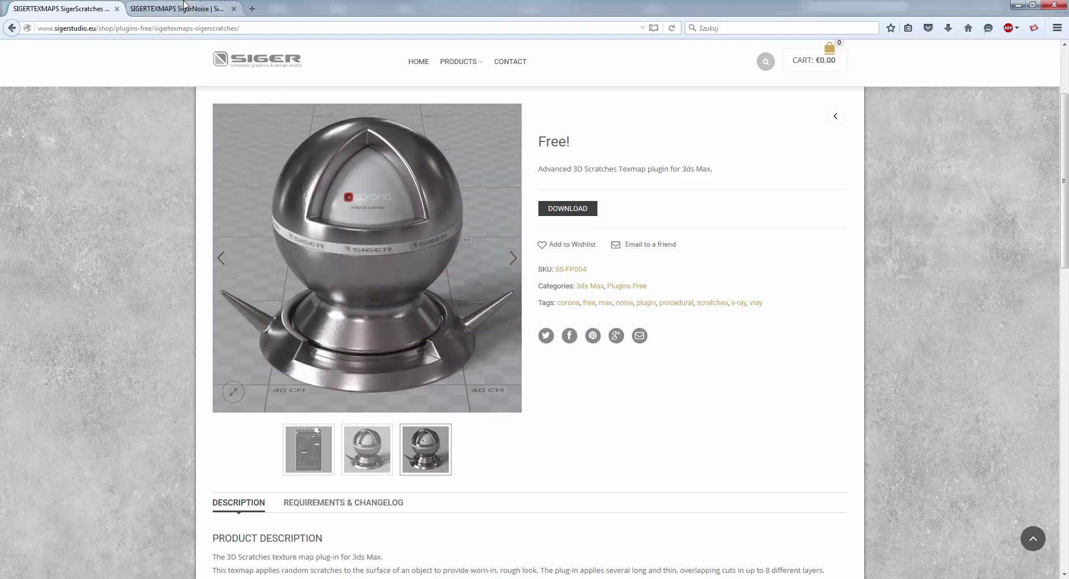
# - On the SigerNoise page, view the ProSimplex and ProVoronoi settings images
pyautogui.hotkey('ctrl', 'Tab')
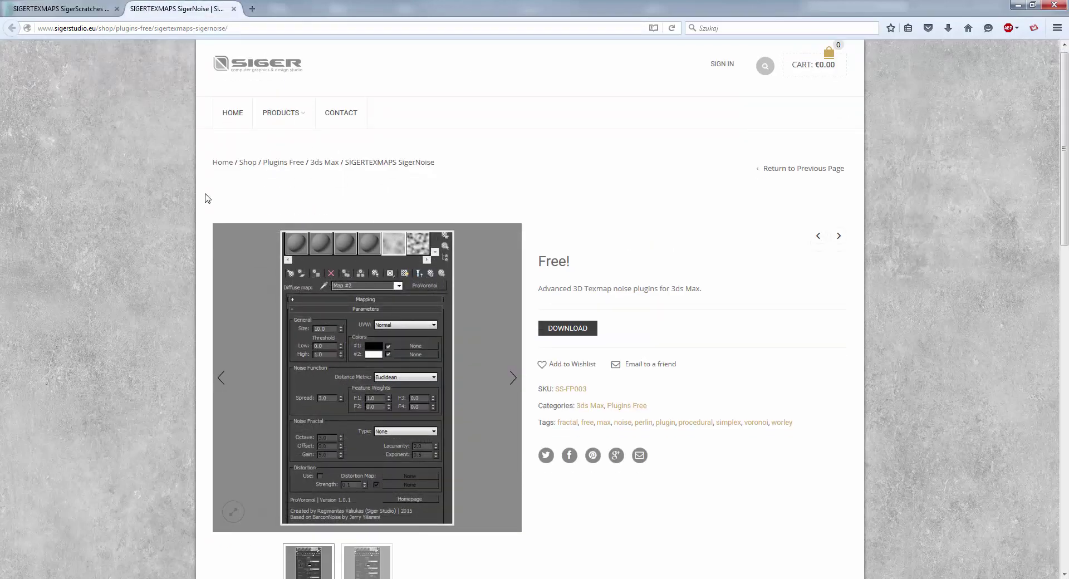
pyautogui.scroll(-2, 412, 268)
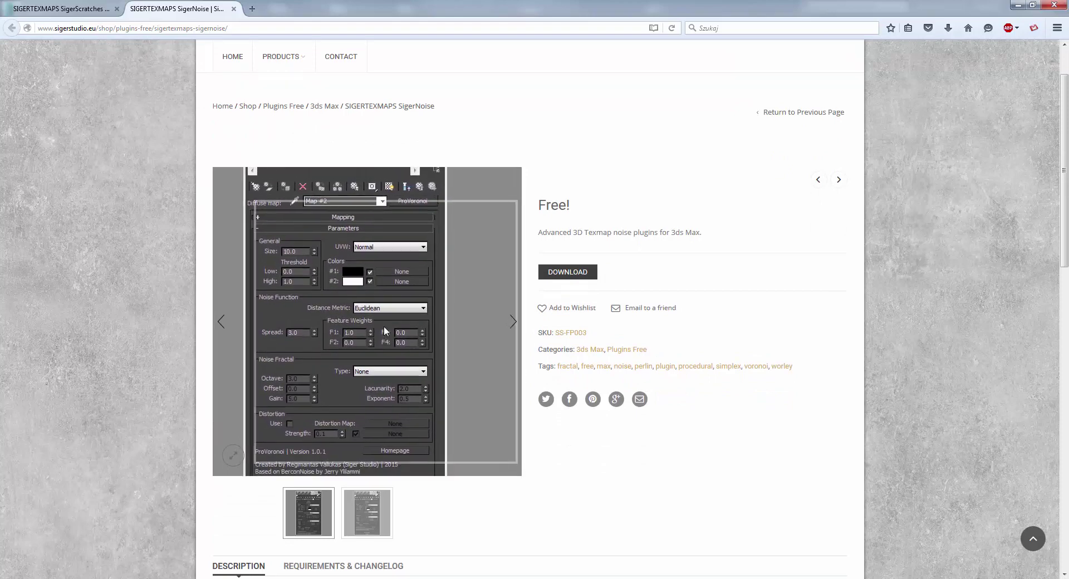
pyautogui.click(367, 515)
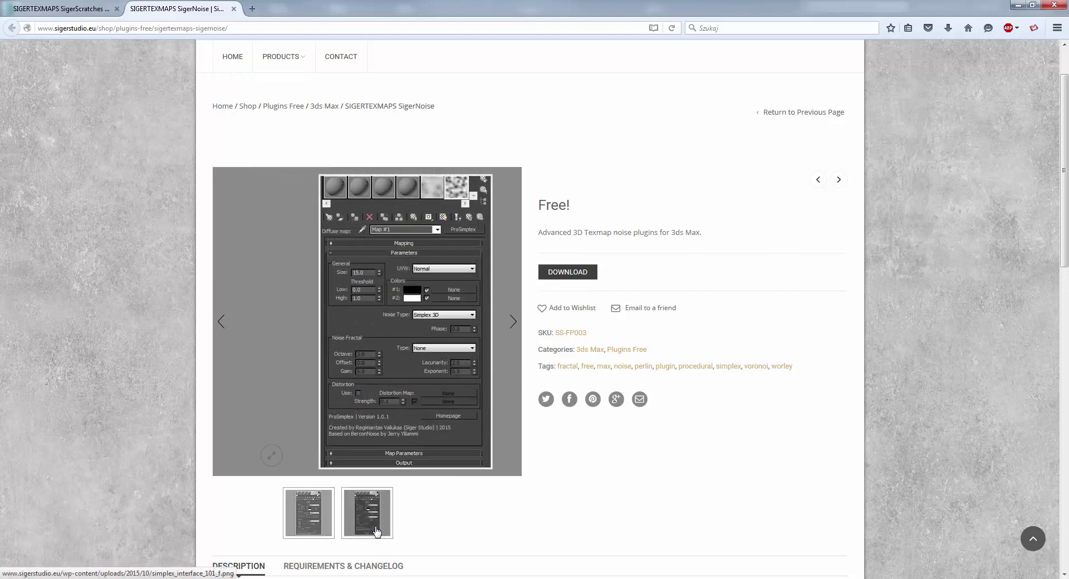
pyautogui.click(333, 516)
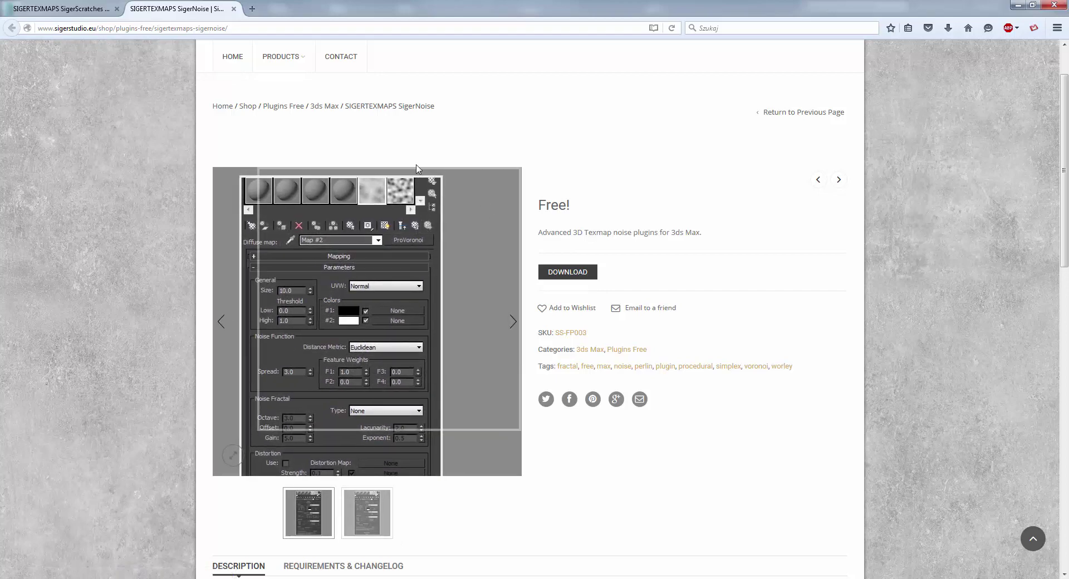
pyautogui.click(318, 517)
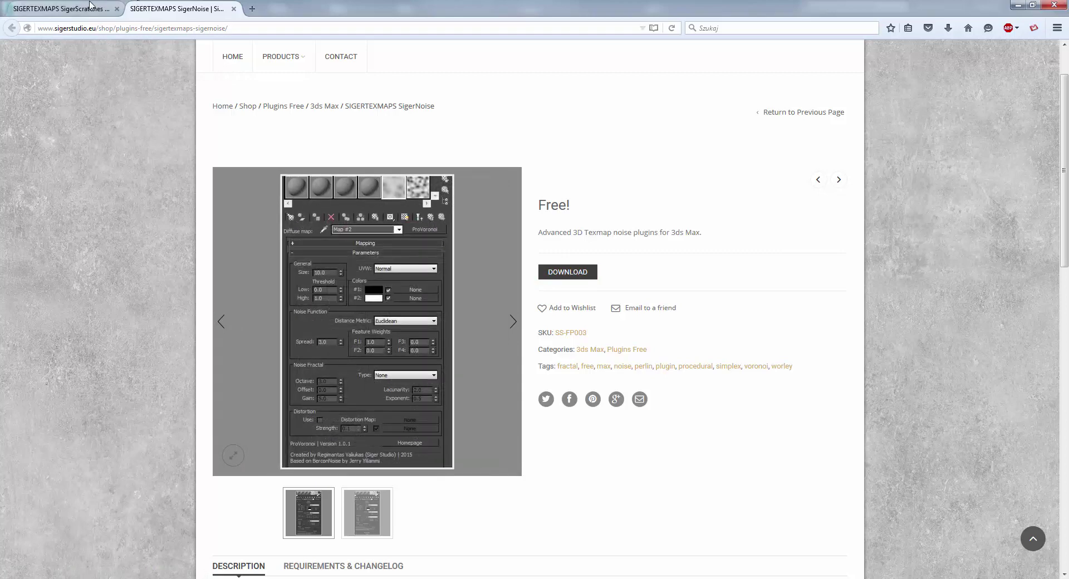
# - Revisit the SigerScratches page, then close Firefox and both of its tabs
pyautogui.click(67, 9)
pyautogui.click(181, 9)
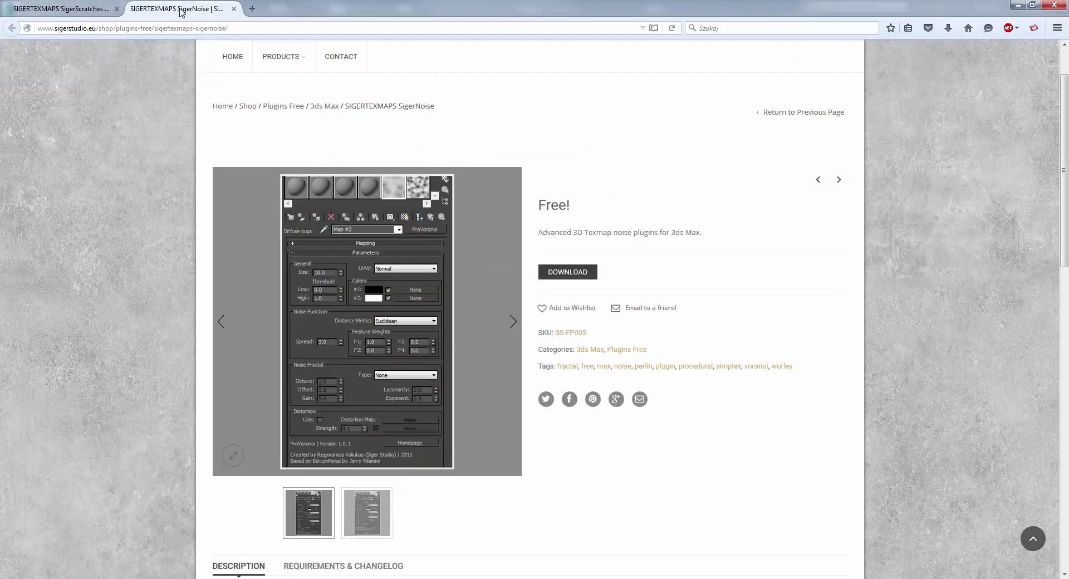
pyautogui.click(77, 9)
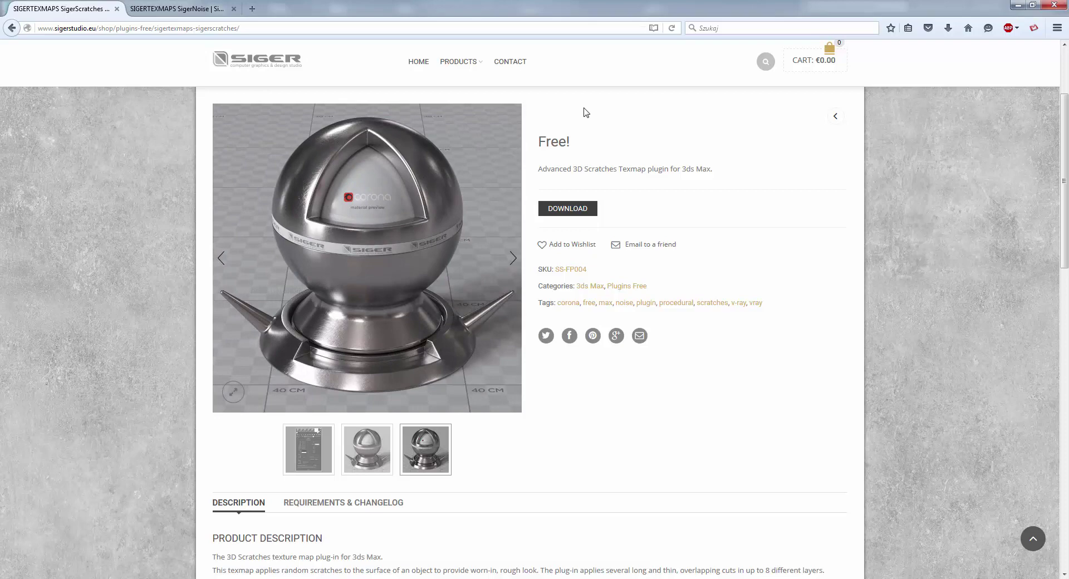
pyautogui.click(1054, 4)
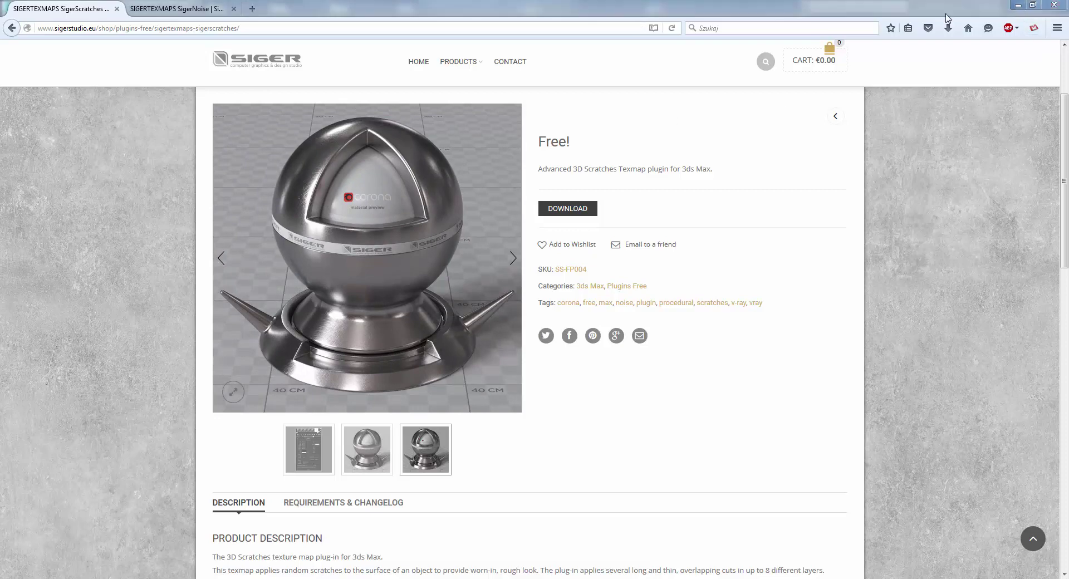
pyautogui.click(509, 313)
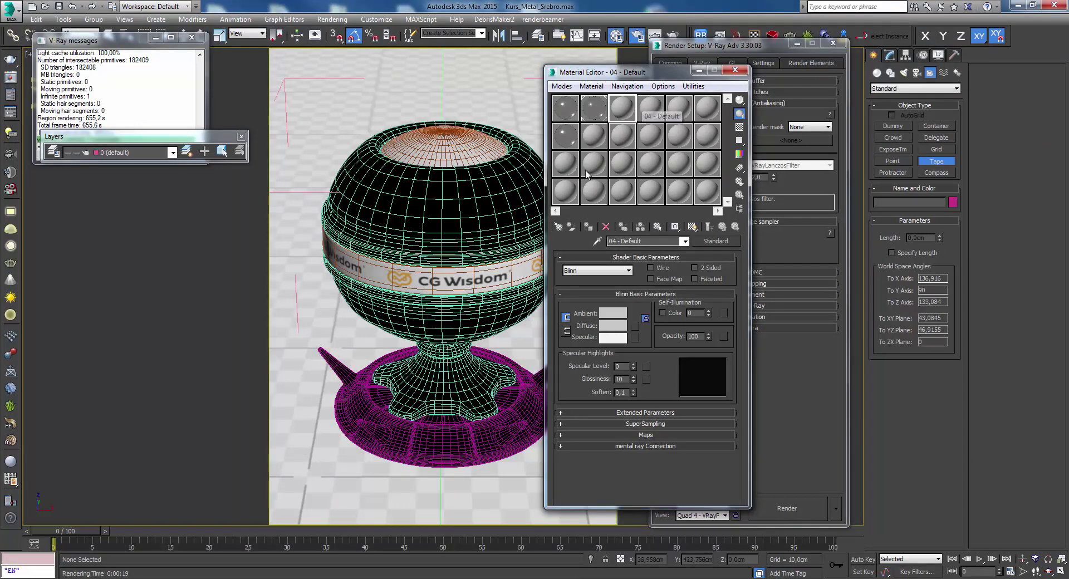
# - Assign a new VRayMtl to the CG Wisdom vase and base with Fresnel reflections disabled
pyautogui.click(488, 382)
pyautogui.rightClick(491, 231)
pyautogui.click(491, 196)
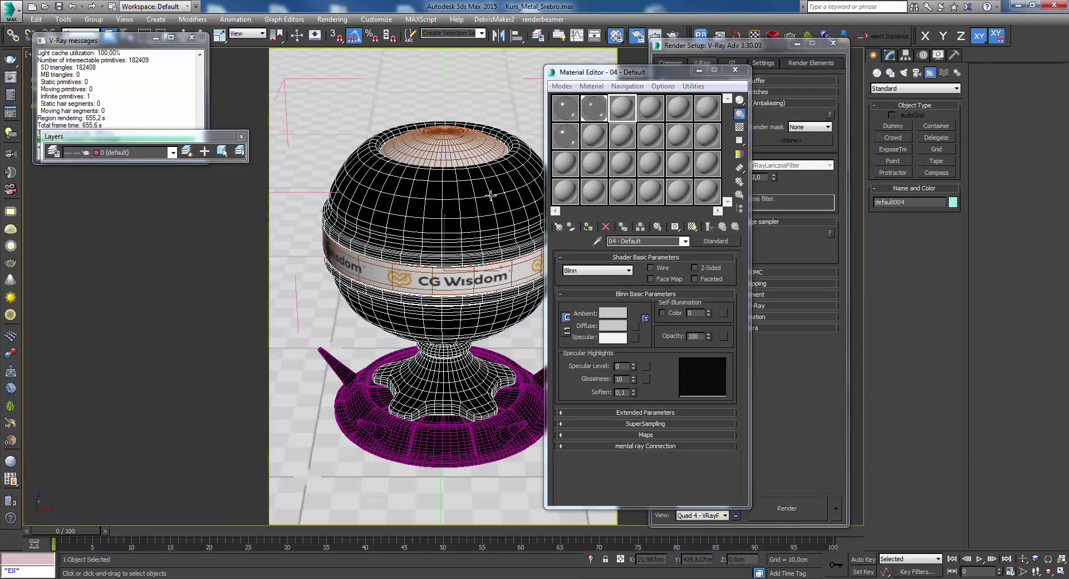
pyautogui.keyDown('ctrl'); pyautogui.click(505, 435); pyautogui.keyUp('ctrl')
pyautogui.click(11, 465)
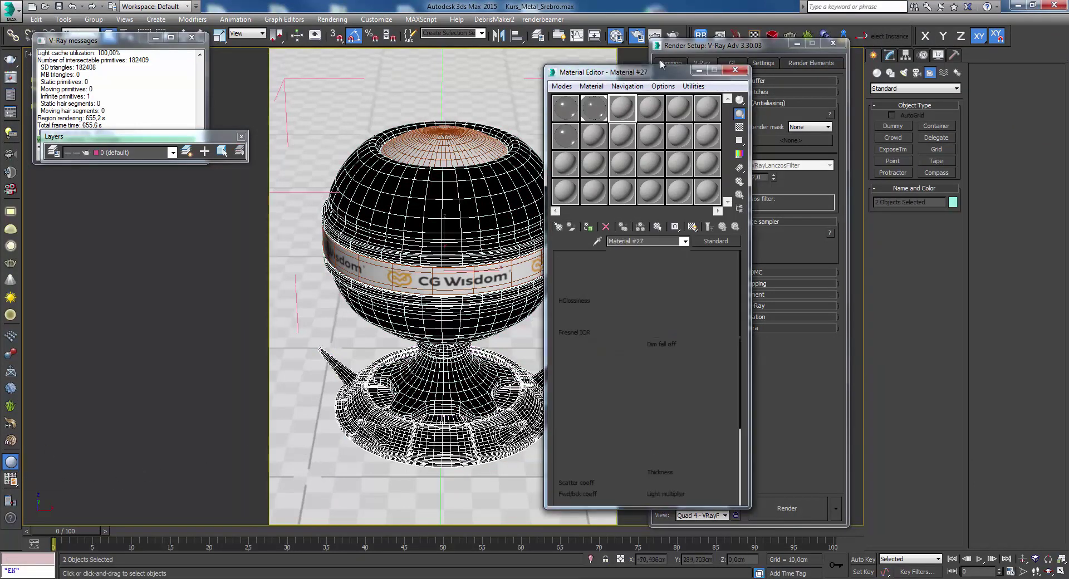
pyautogui.moveTo(640, 78); pyautogui.dragTo(589, 69)
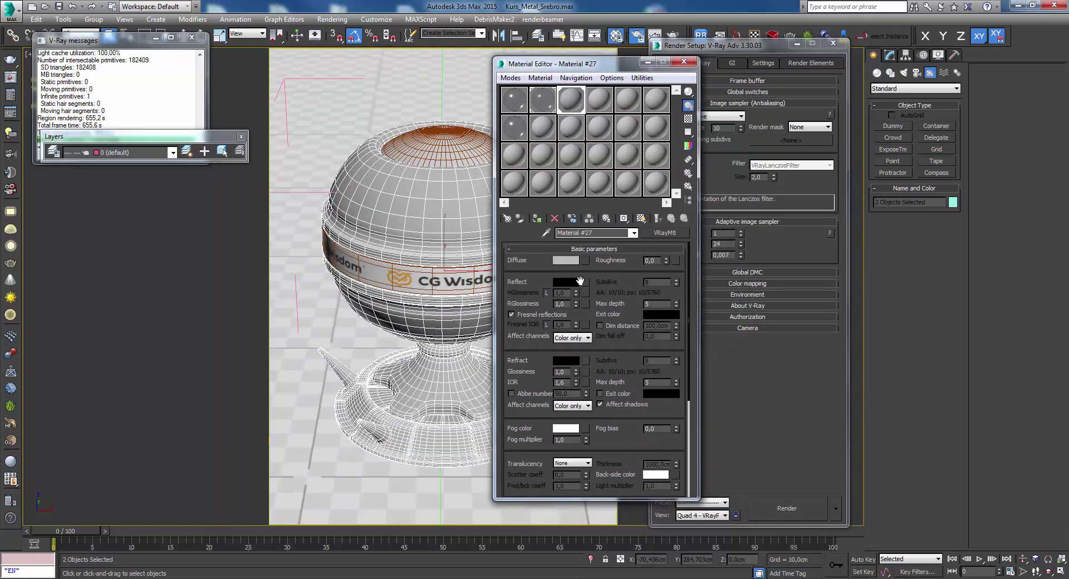
pyautogui.click(535, 316)
pyautogui.click(585, 282)
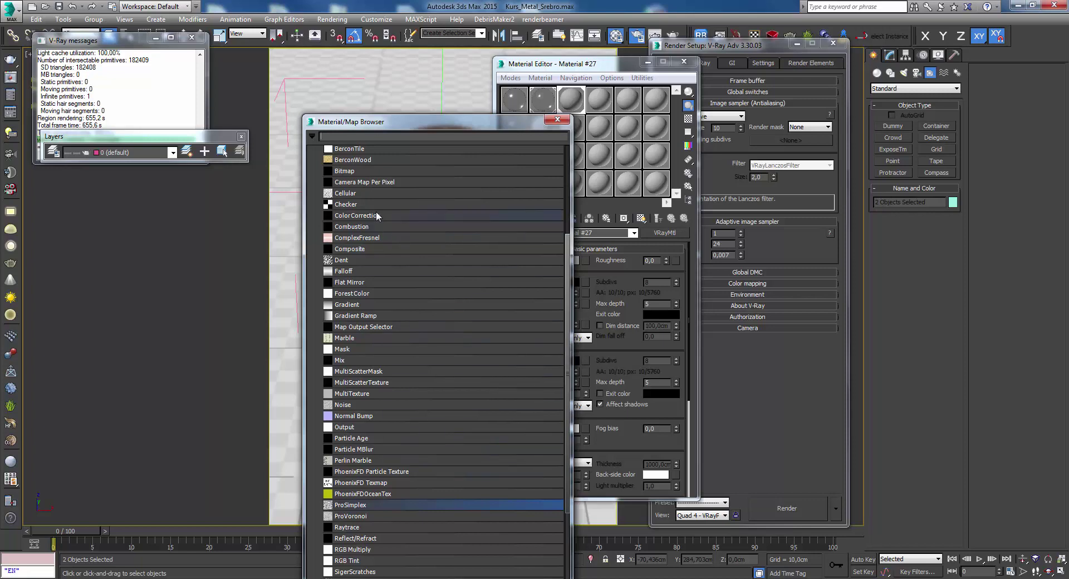
# - Put a ComplexFresnel map in Material #27's reflection slot with the Silver metal preset
pyautogui.doubleClick(369, 237)
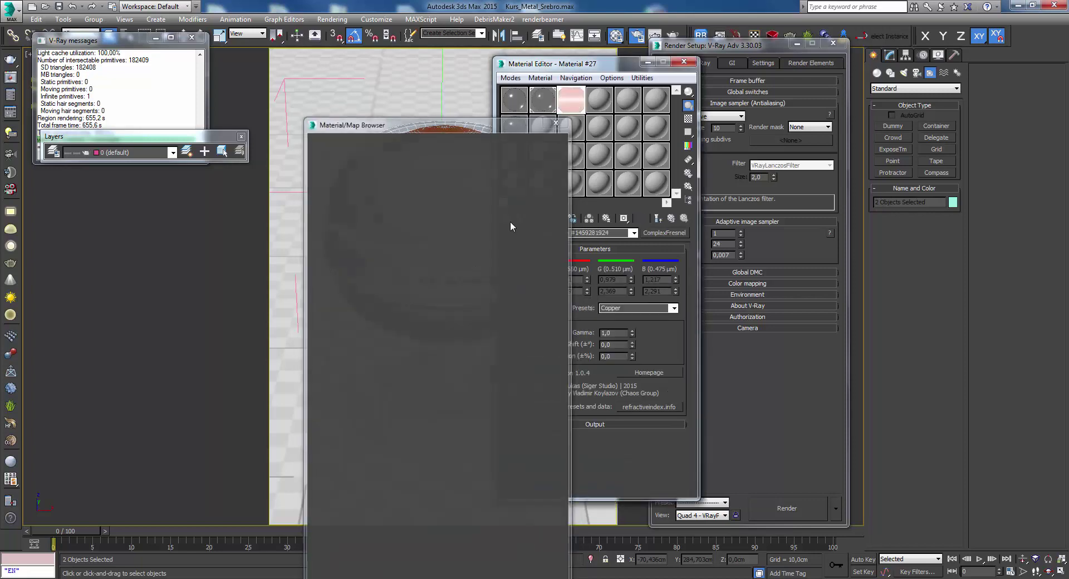
pyautogui.click(658, 307)
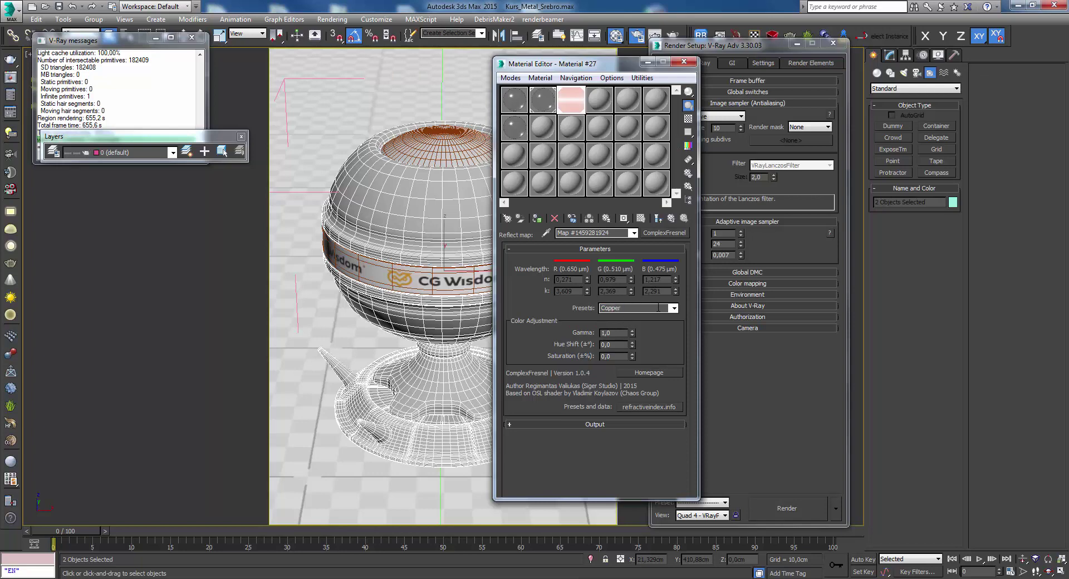
pyautogui.click(672, 310)
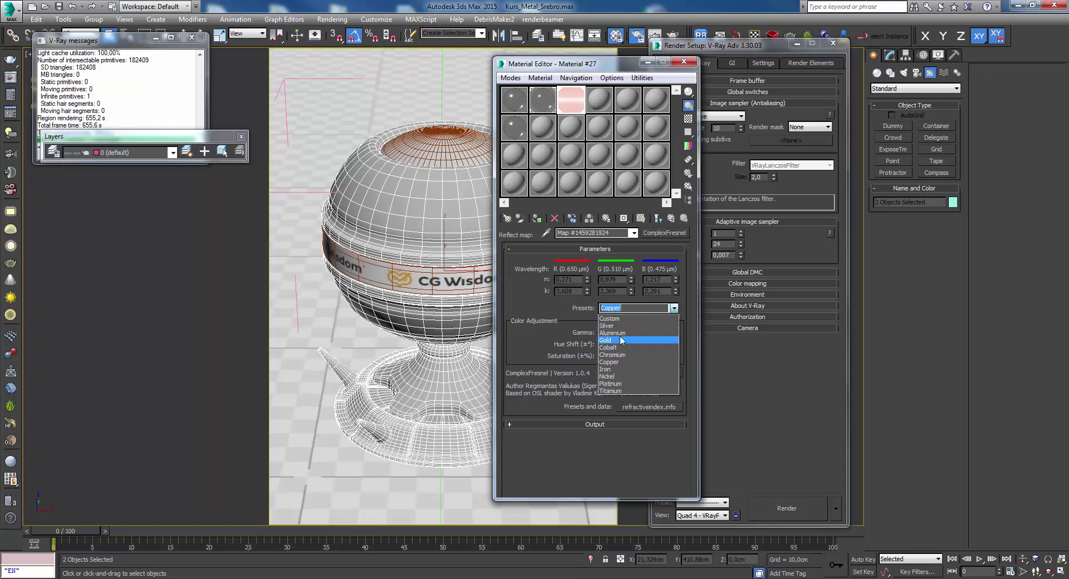
pyautogui.click(620, 334)
pyautogui.click(617, 308)
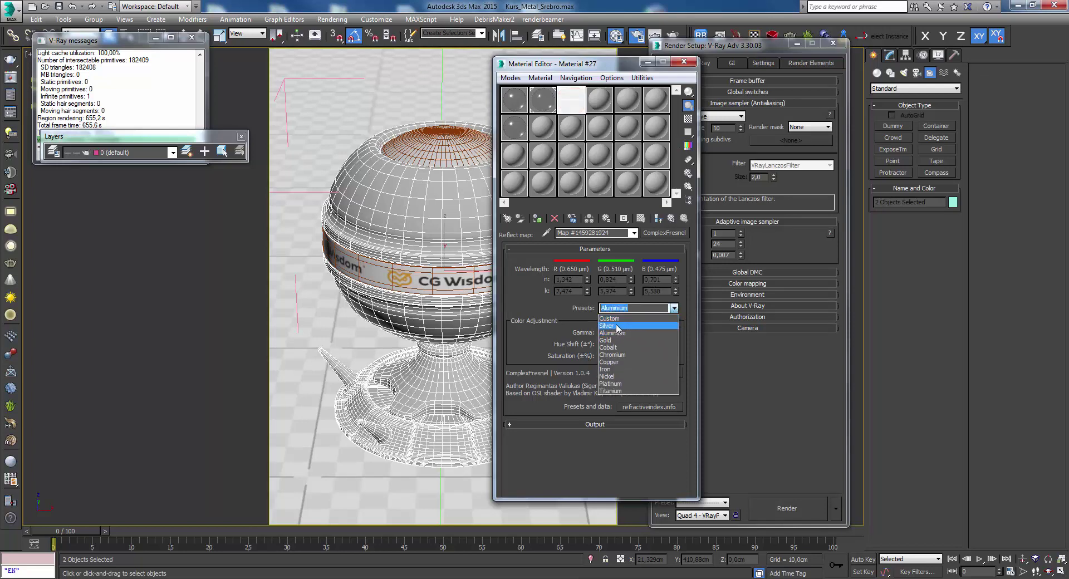
pyautogui.click(615, 328)
pyautogui.moveTo(613, 64); pyautogui.dragTo(696, 64)
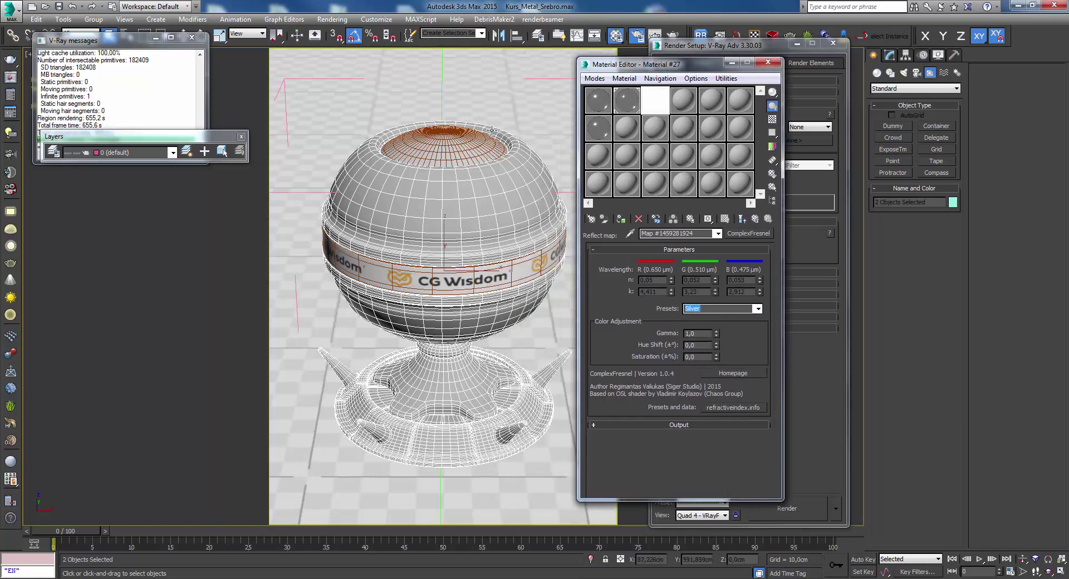
# - In Render Setup, review the Common output settings, then return to the V-Ray image sampler settings
pyautogui.moveTo(758, 47); pyautogui.dragTo(833, 47)
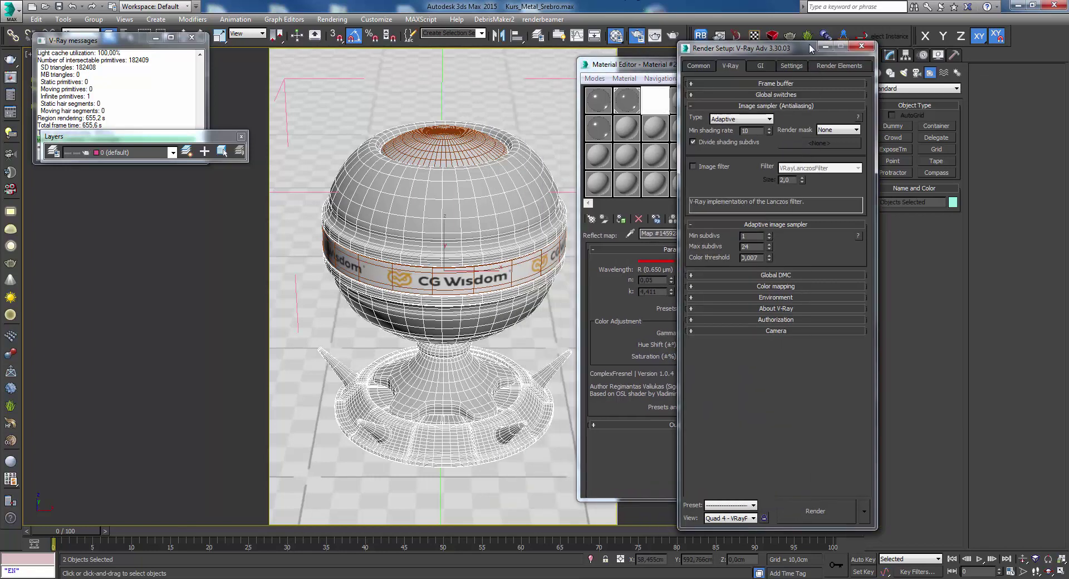
pyautogui.click(746, 64)
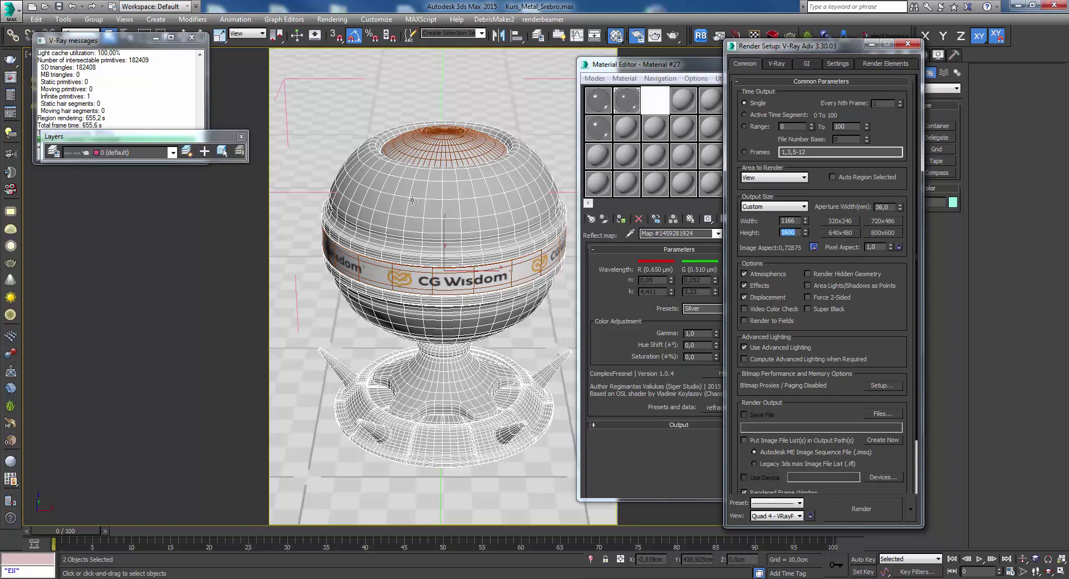
pyautogui.click(775, 64)
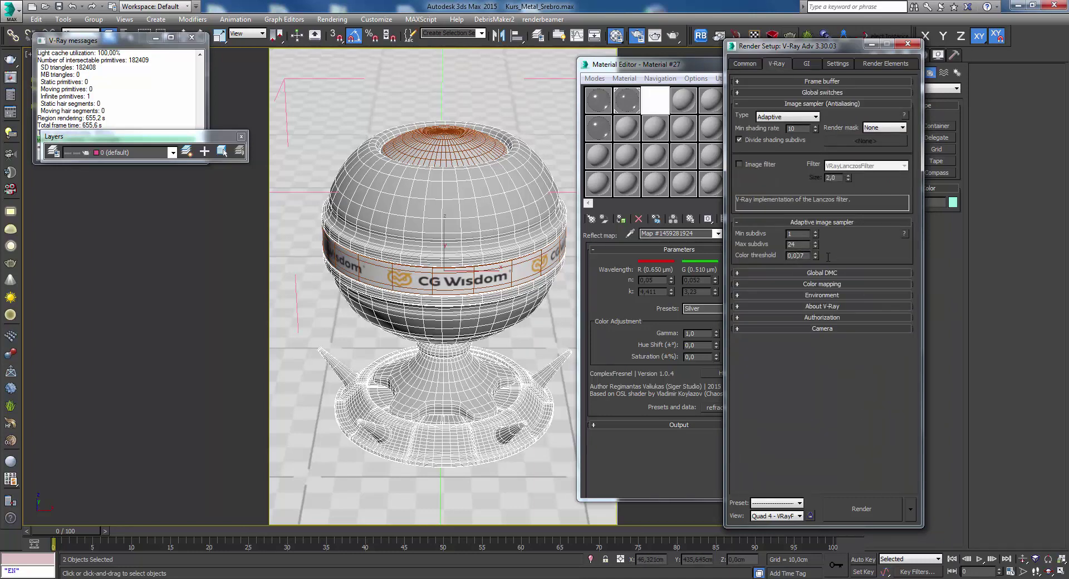
# - Apply a 0,04 color threshold, render, and zoom the frame buffer onto the upper sphere
pyautogui.write('4')
pyautogui.click(11, 78)
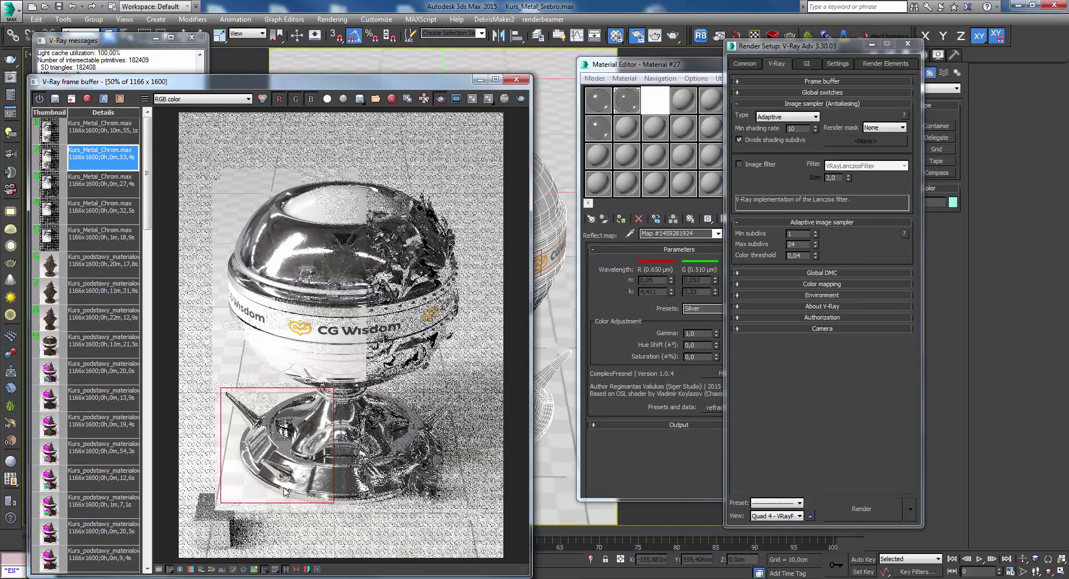
pyautogui.scroll(1, 284, 491)
pyautogui.scroll(-1, 226, 269)
pyautogui.scroll(1, 226, 269)
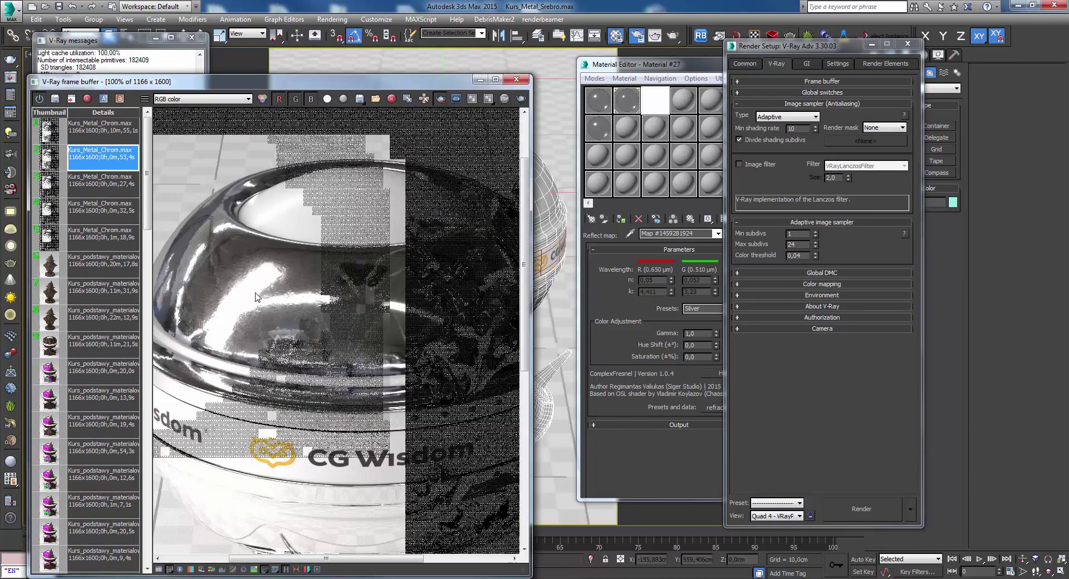
pyautogui.moveTo(255, 296); pyautogui.dragTo(322, 290, button='middle')
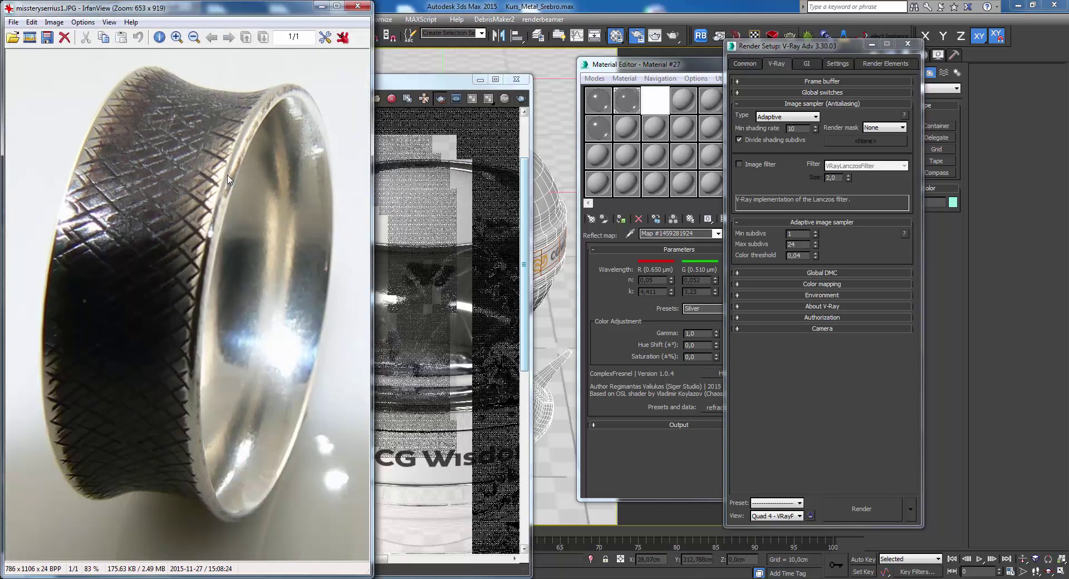
pyautogui.scroll(-2, 251, 167)
pyautogui.scroll(-1, 251, 167)
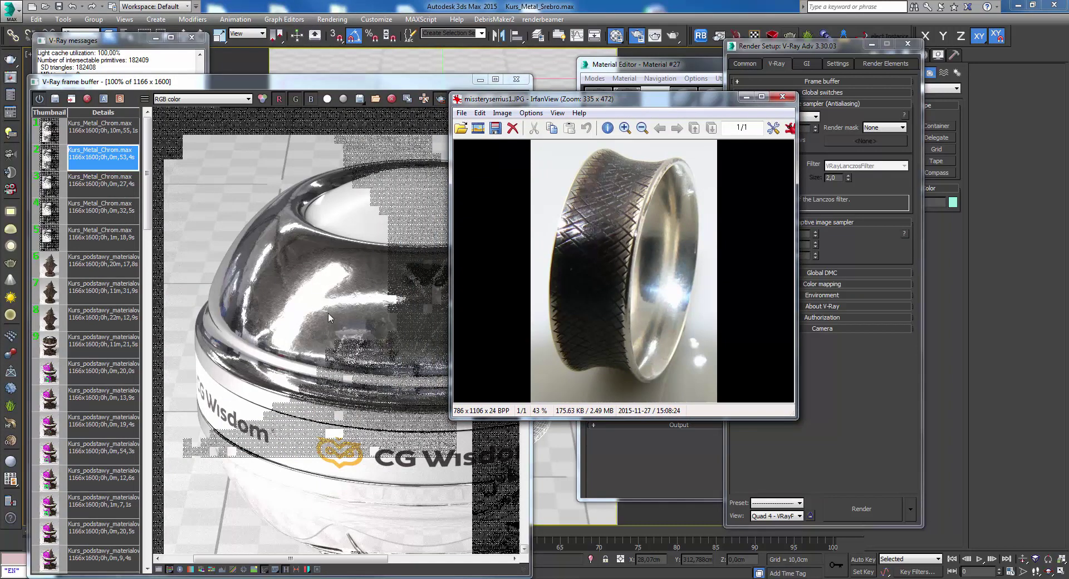
pyautogui.press('Escape')
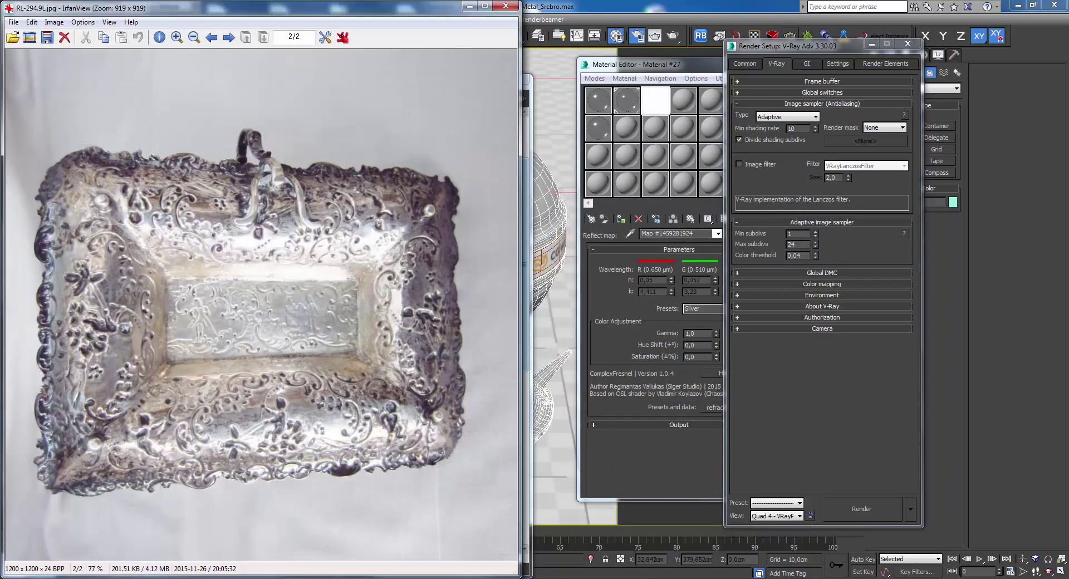
pyautogui.press('Left')
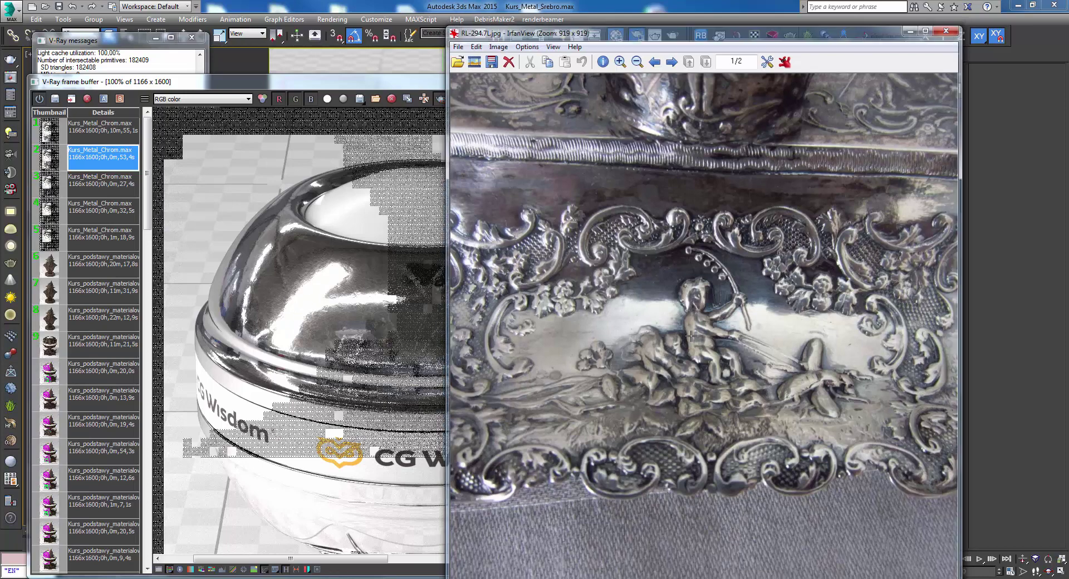
pyautogui.press('Escape')
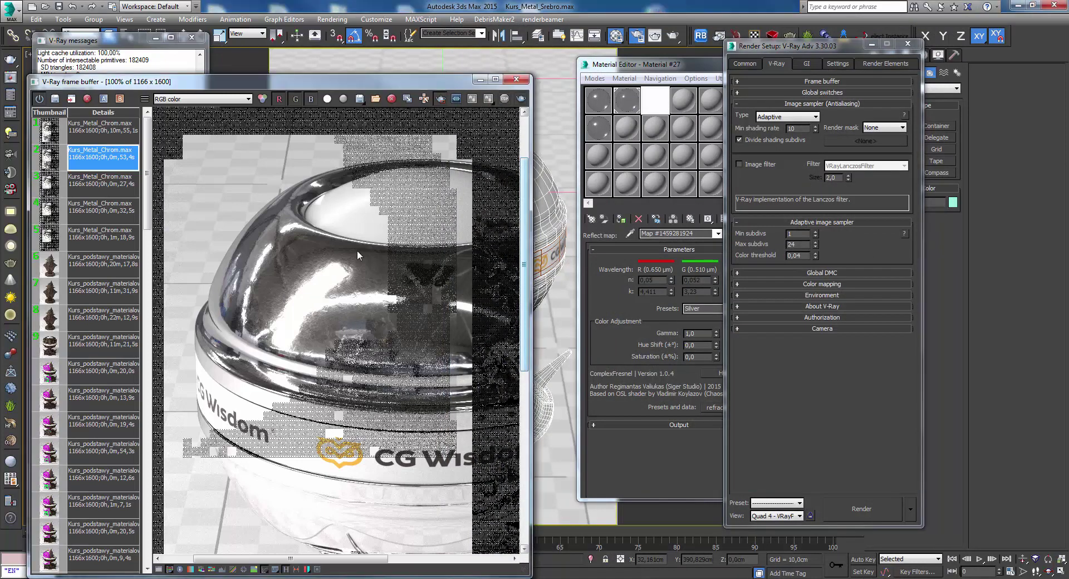
# - Set a render region over the bowl top and re-render it
pyautogui.scroll(-1, 356, 249)
pyautogui.click(618, 221)
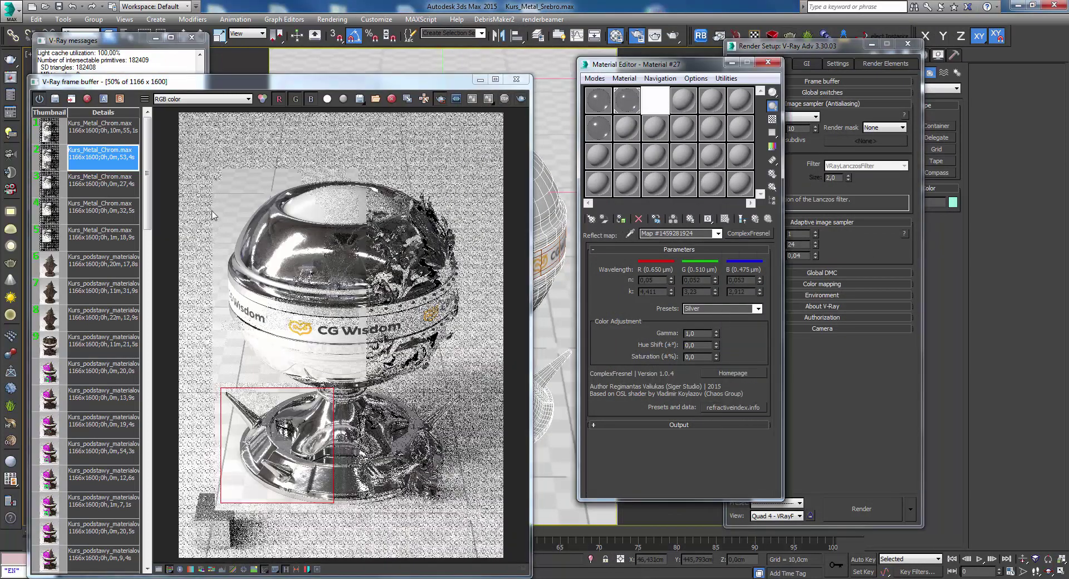
pyautogui.moveTo(217, 189); pyautogui.dragTo(324, 307)
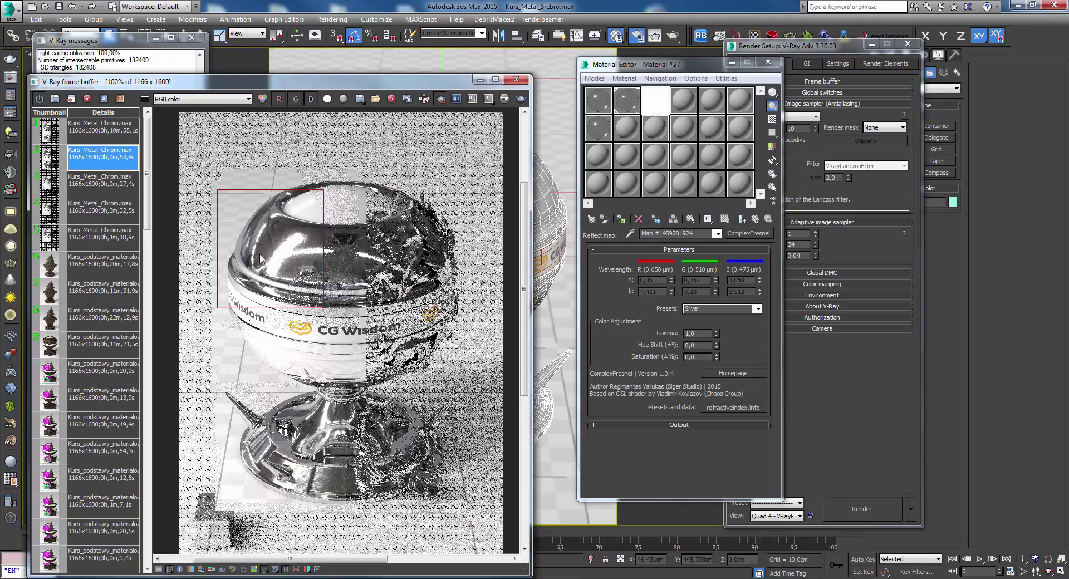
pyautogui.scroll(1, 260, 259)
pyautogui.hotkey('shift', 'q')
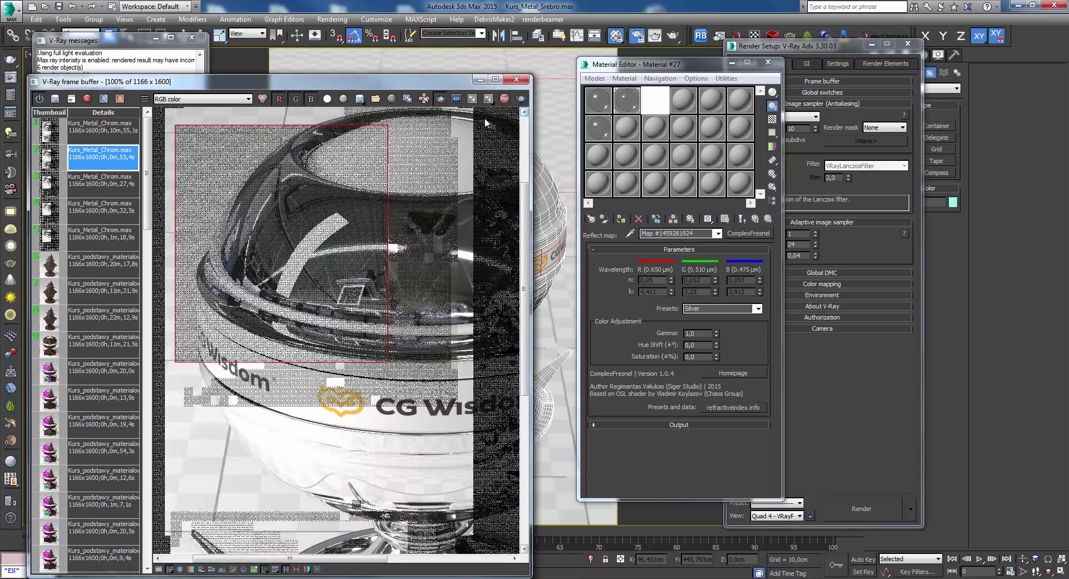
pyautogui.moveTo(276, 266); pyautogui.dragTo(354, 206, button='middle')
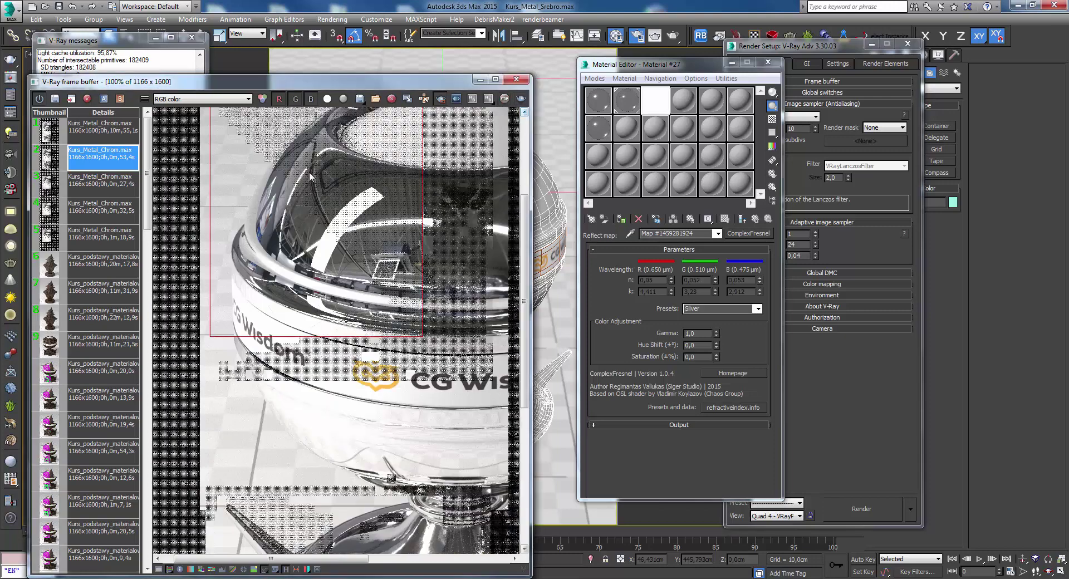
# - On parent Material #27, set BRDF to Microfacet GTR (GGX) and reflection glossiness to 0,97
pyautogui.click(743, 219)
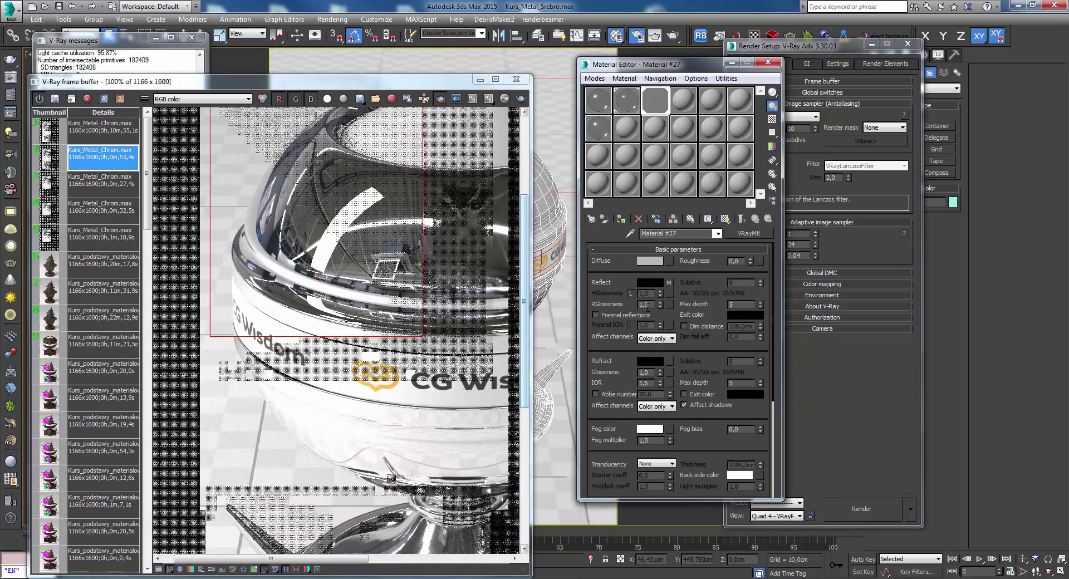
pyautogui.scroll(-3, 616, 360)
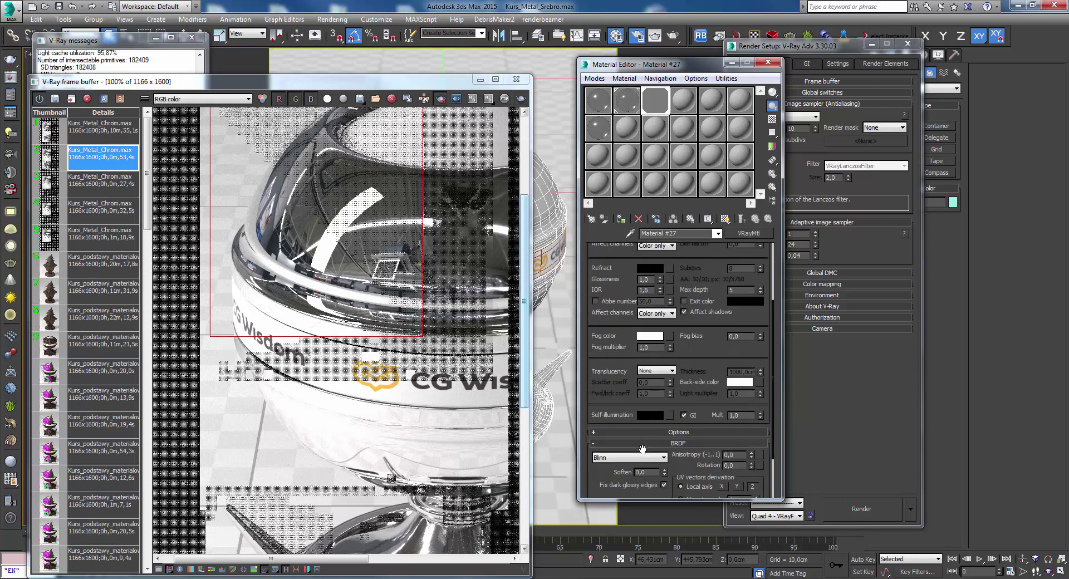
pyautogui.click(613, 460)
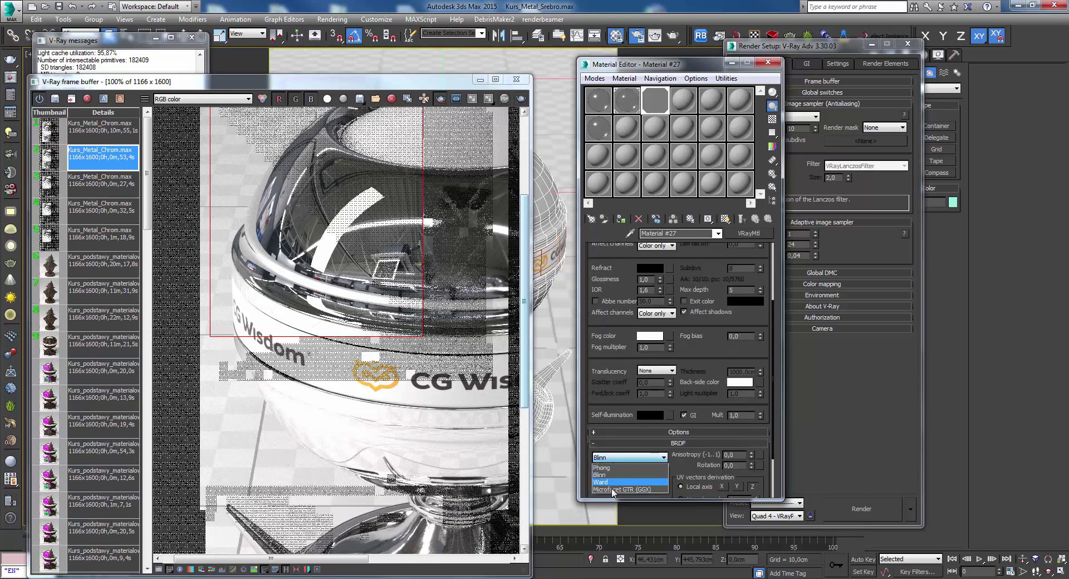
pyautogui.click(614, 494)
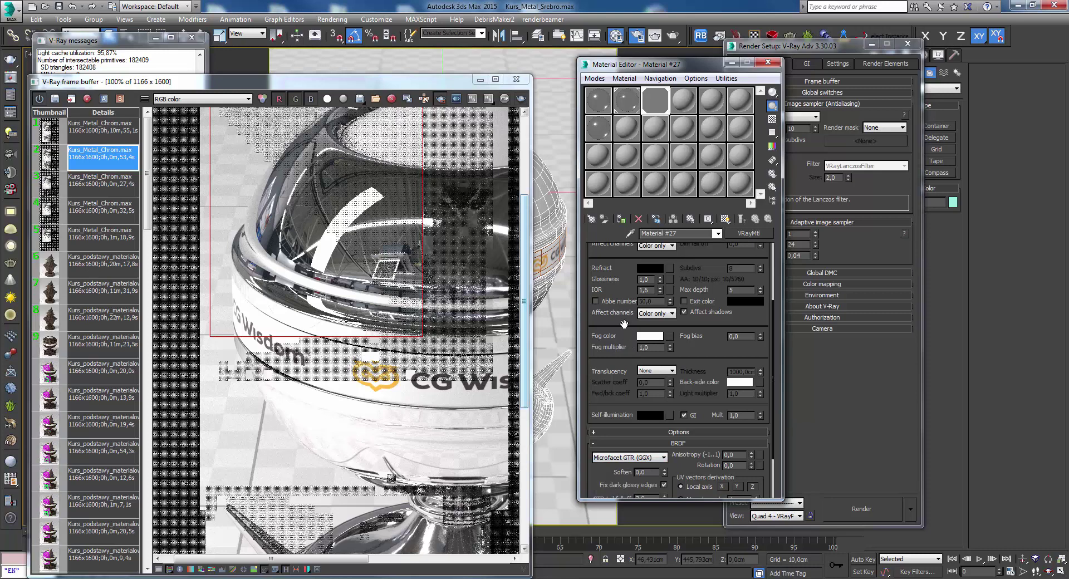
pyautogui.scroll(3, 627, 323)
pyautogui.doubleClick(649, 304)
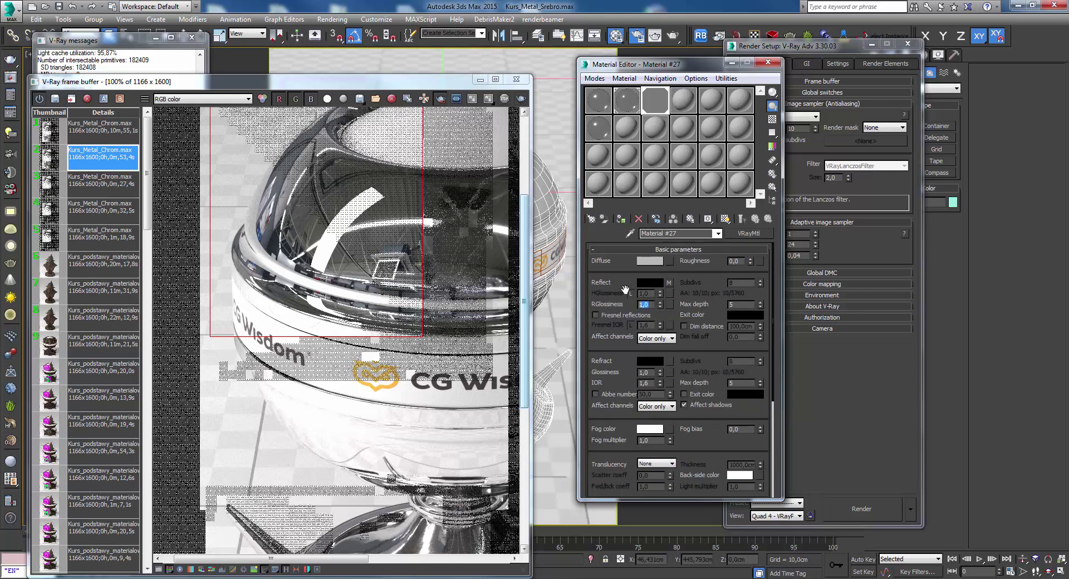
pyautogui.write('7')
pyautogui.press('Return')
# - Render a smaller region on the bowl and zoom in and out to inspect it
pyautogui.moveTo(255, 163); pyautogui.dragTo(383, 303)
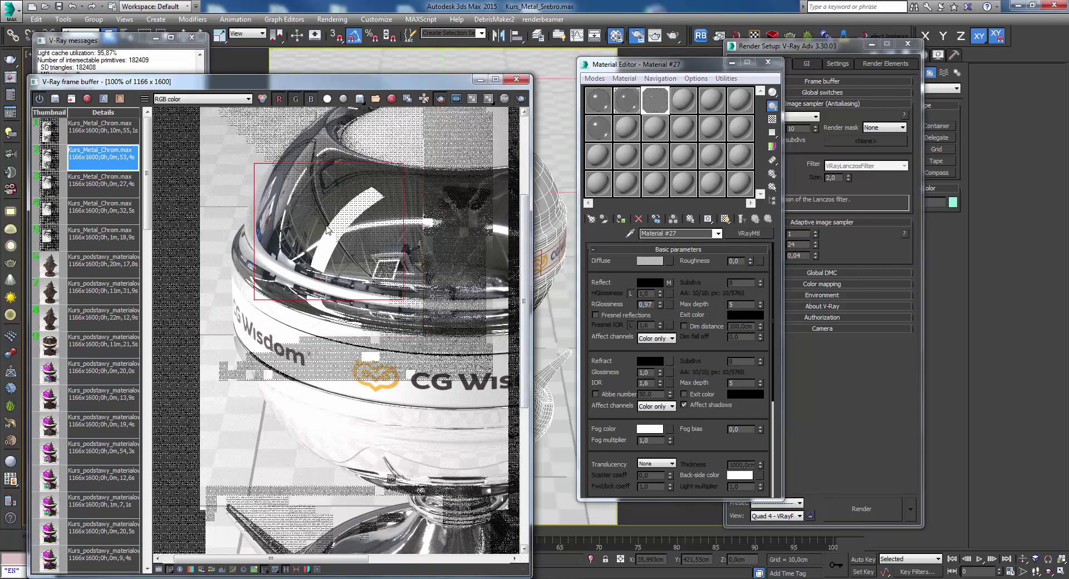
pyautogui.scroll(1, 323, 217)
pyautogui.click(523, 99)
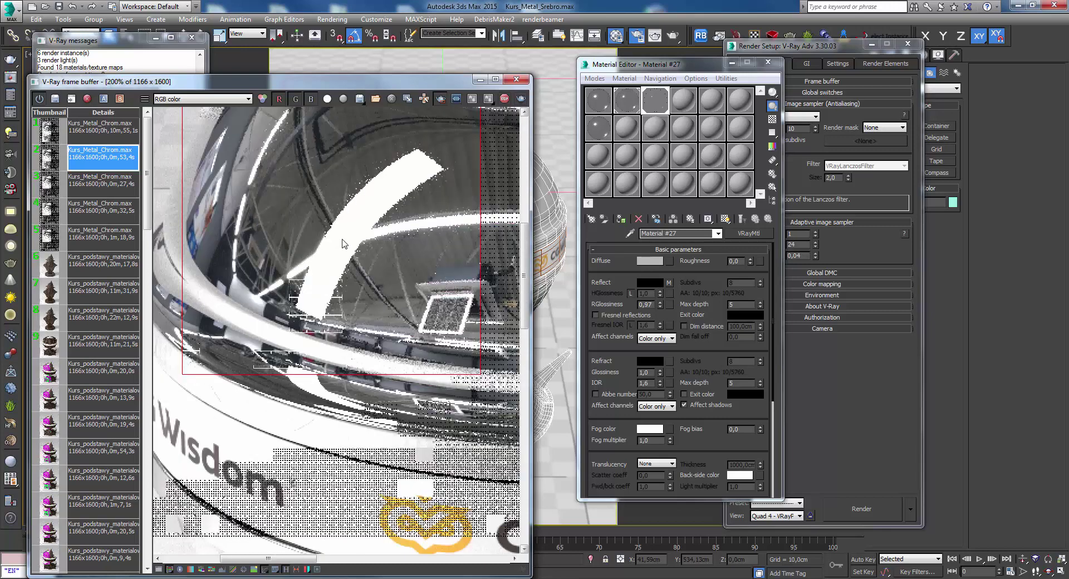
pyautogui.scroll(-1, 358, 188)
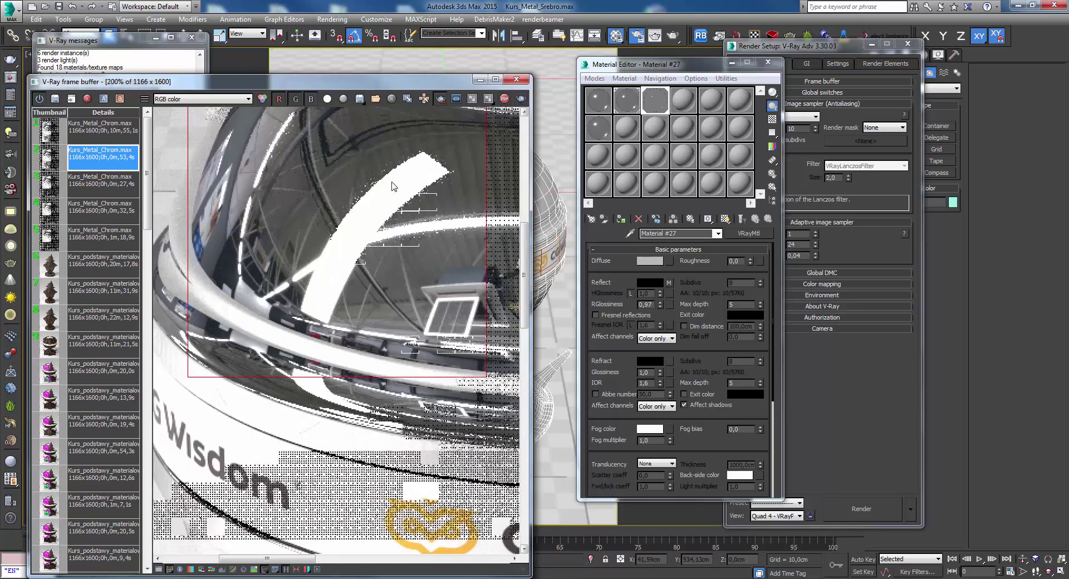
pyautogui.scroll(1, 359, 191)
pyautogui.scroll(-1, 360, 208)
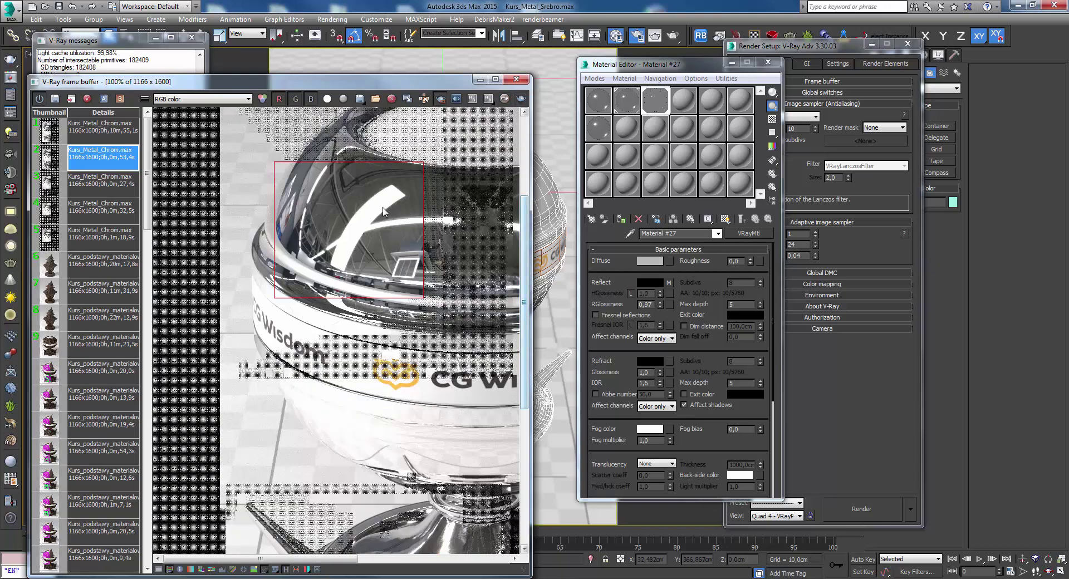
pyautogui.scroll(1, 343, 220)
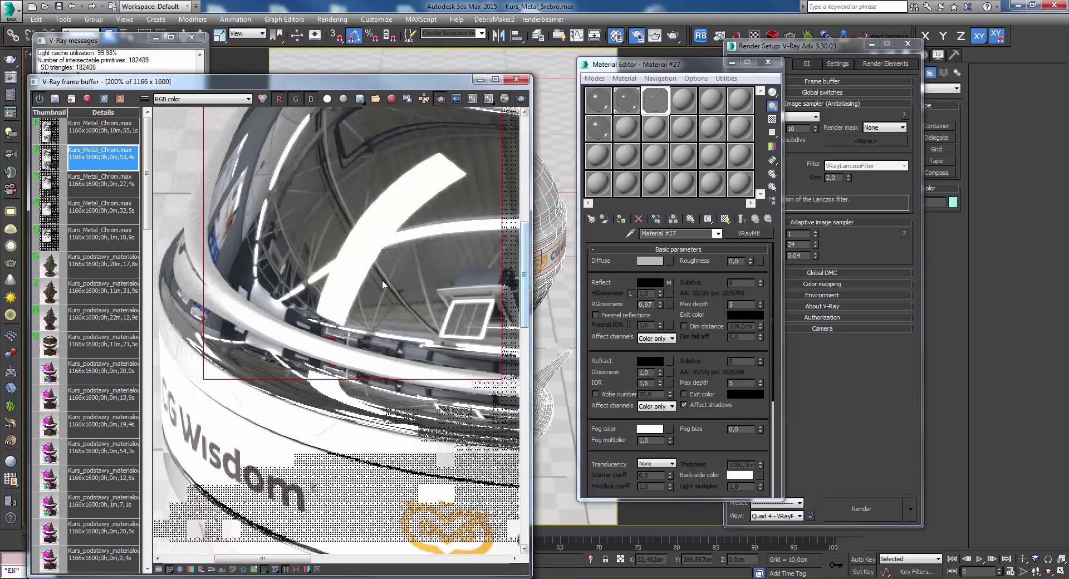
pyautogui.scroll(-5, 640, 313)
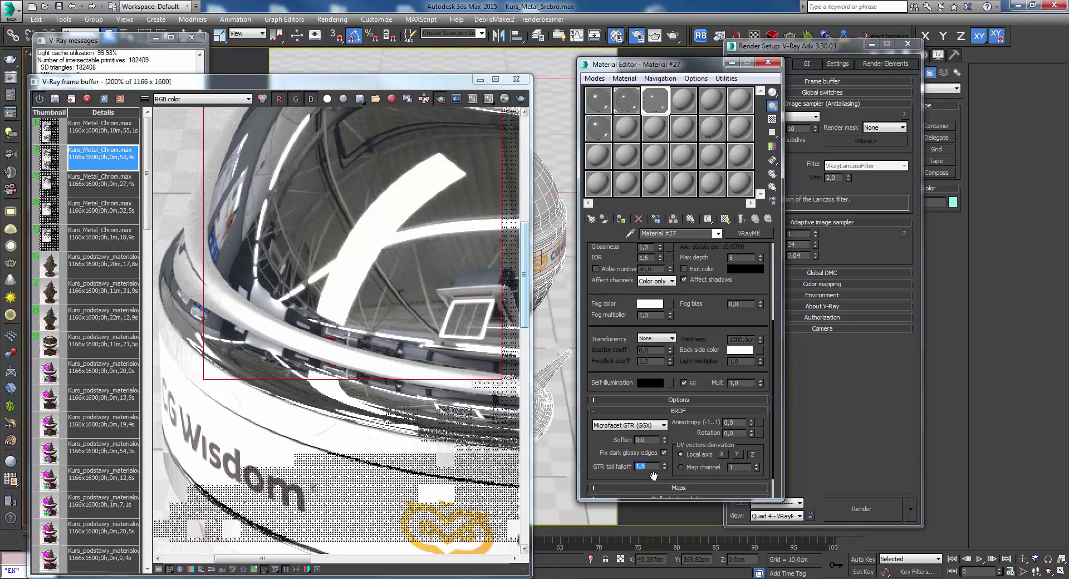
# - Draw a larger render region over the sphere's reflective top
pyautogui.click(343, 281)
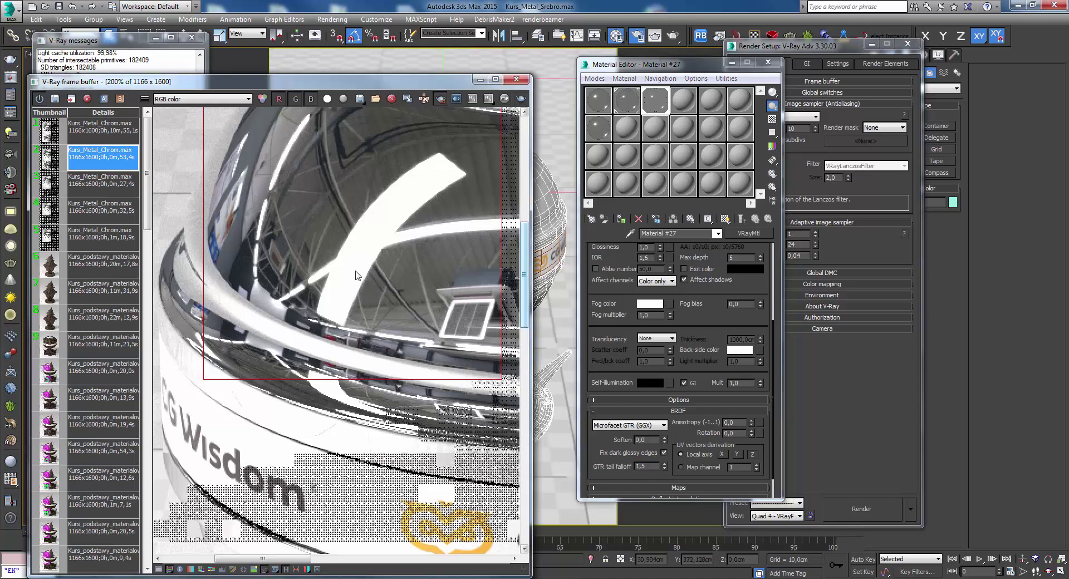
pyautogui.scroll(-1, 342, 281)
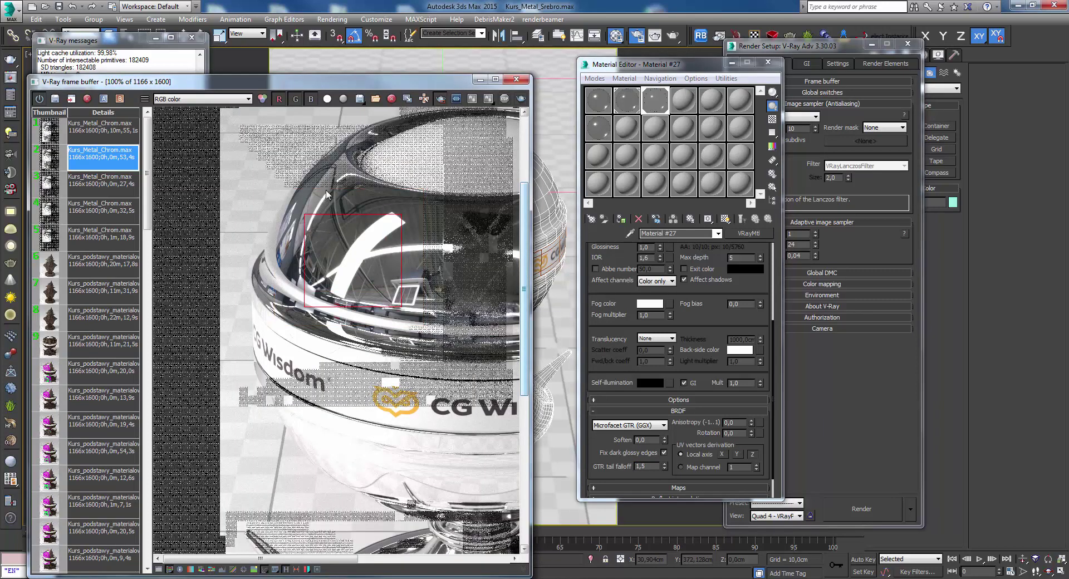
pyautogui.moveTo(316, 195); pyautogui.dragTo(429, 321)
# - Render the sphere region, inspect its reflections by zooming, then mark a region around the base
pyautogui.click(521, 99)
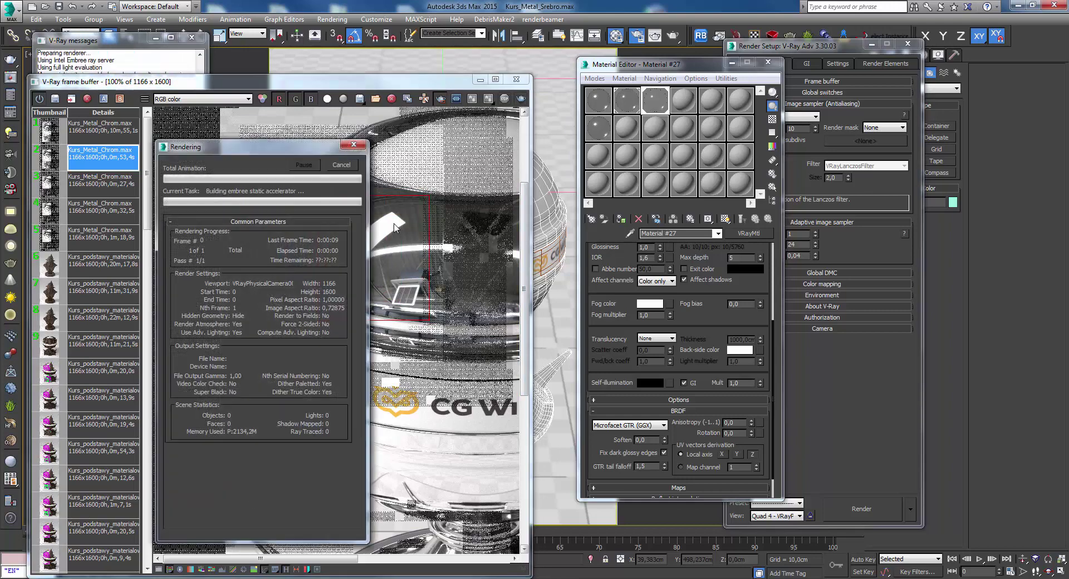
pyautogui.scroll(1, 350, 248)
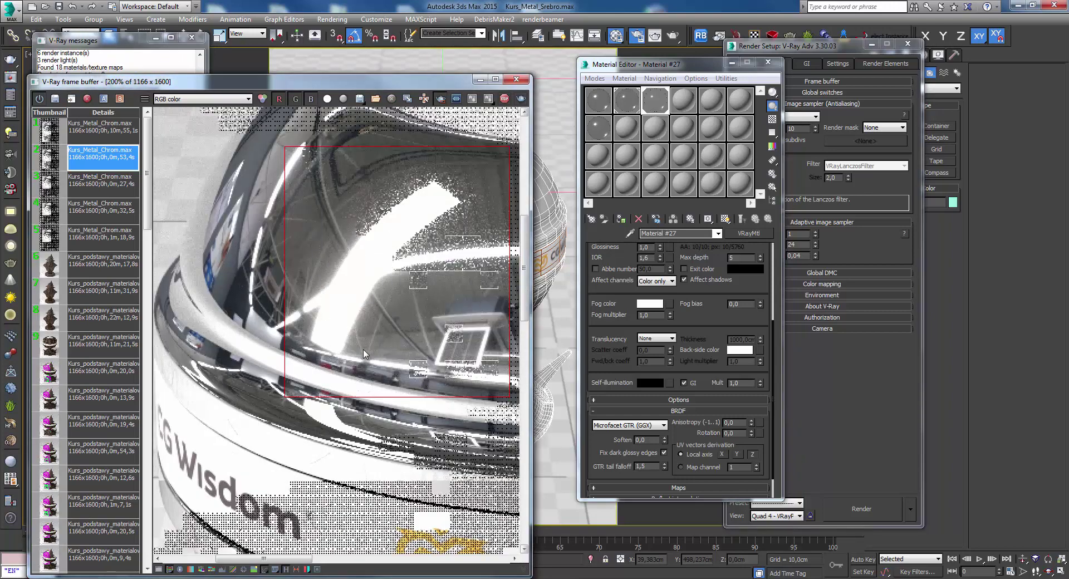
pyautogui.scroll(-1, 371, 329)
pyautogui.scroll(1, 392, 282)
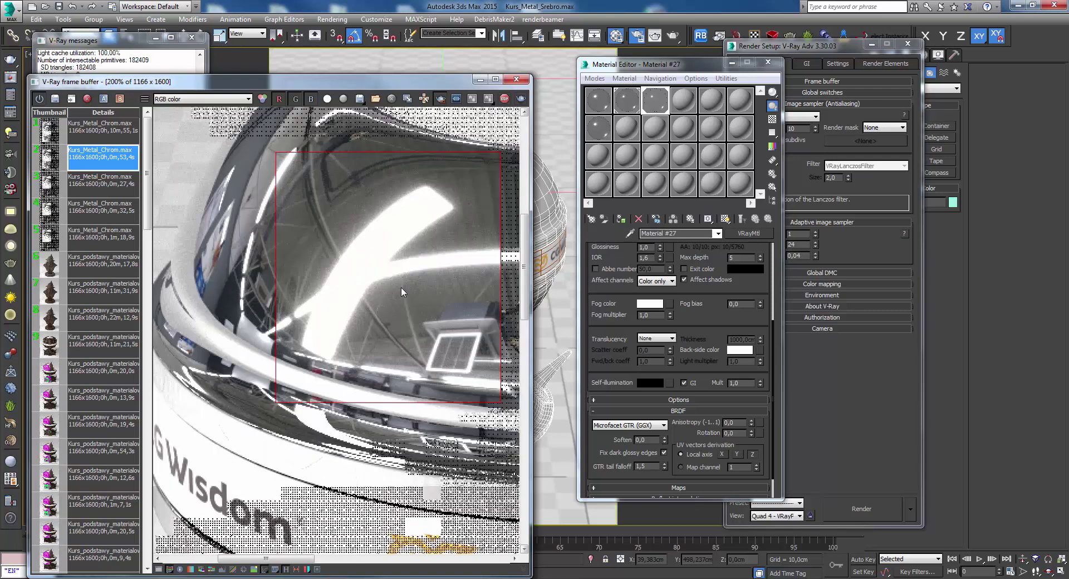
pyautogui.scroll(-1, 454, 218)
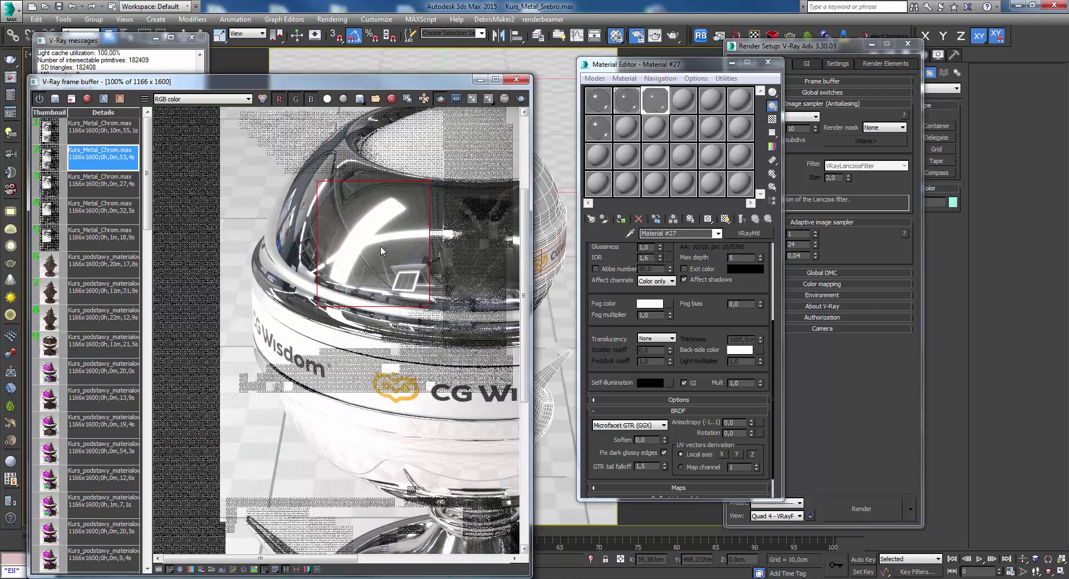
pyautogui.scroll(1, 380, 247)
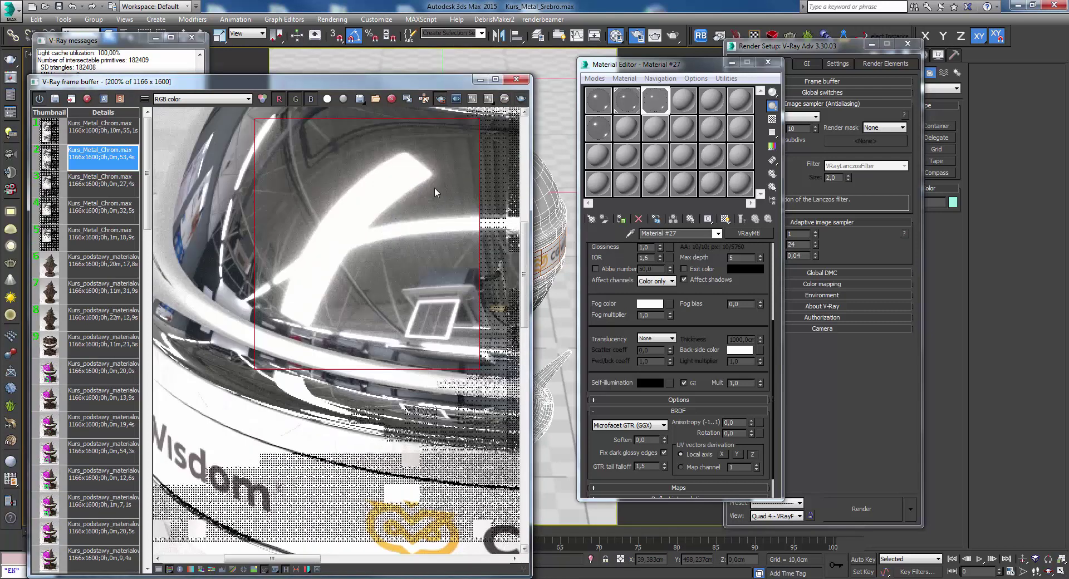
pyautogui.scroll(-1, 302, 203)
pyautogui.scroll(1, 275, 234)
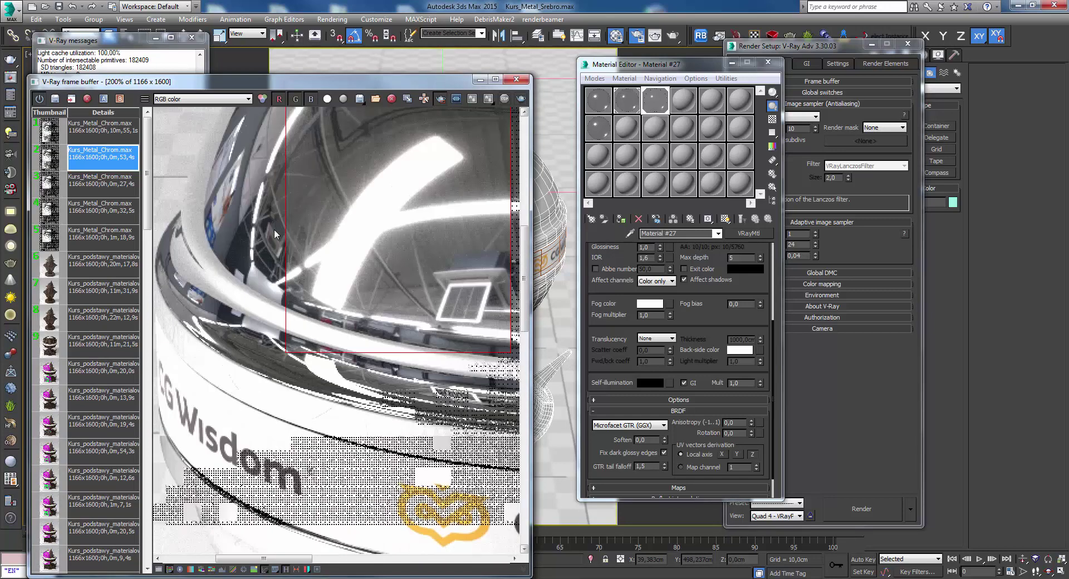
pyautogui.scroll(-1, 273, 215)
pyautogui.scroll(-1, 278, 217)
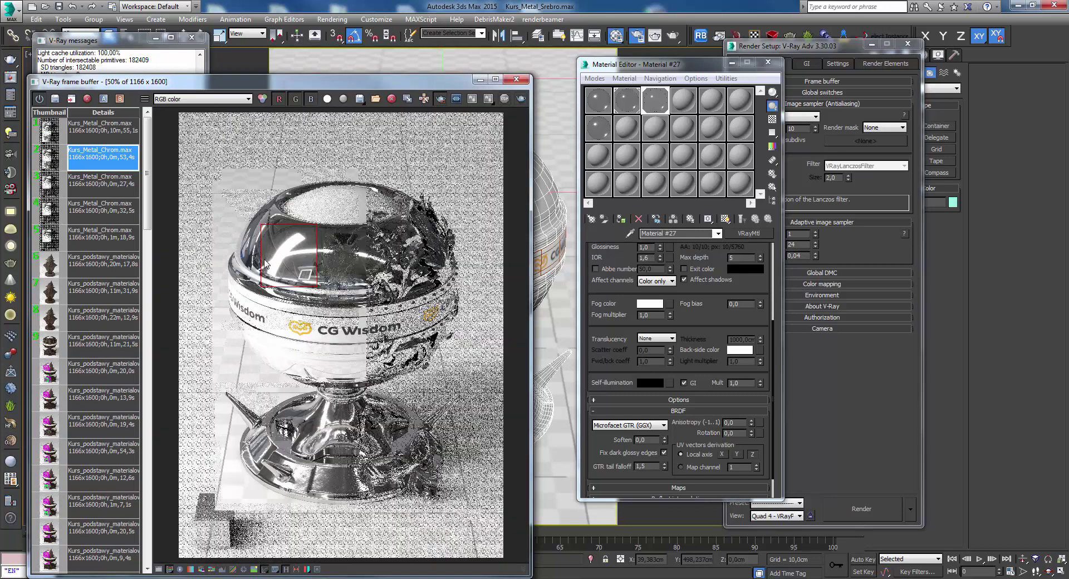
pyautogui.moveTo(209, 378); pyautogui.dragTo(353, 517)
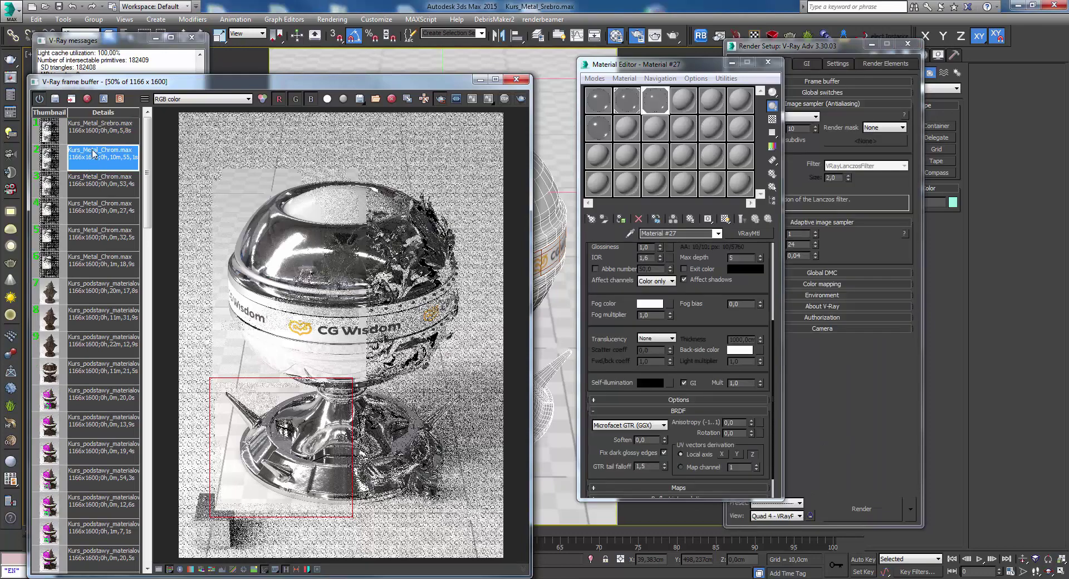
# - Load the newest silver render from history, then the 22m and 11m bust renders
pyautogui.scroll(1, 266, 249)
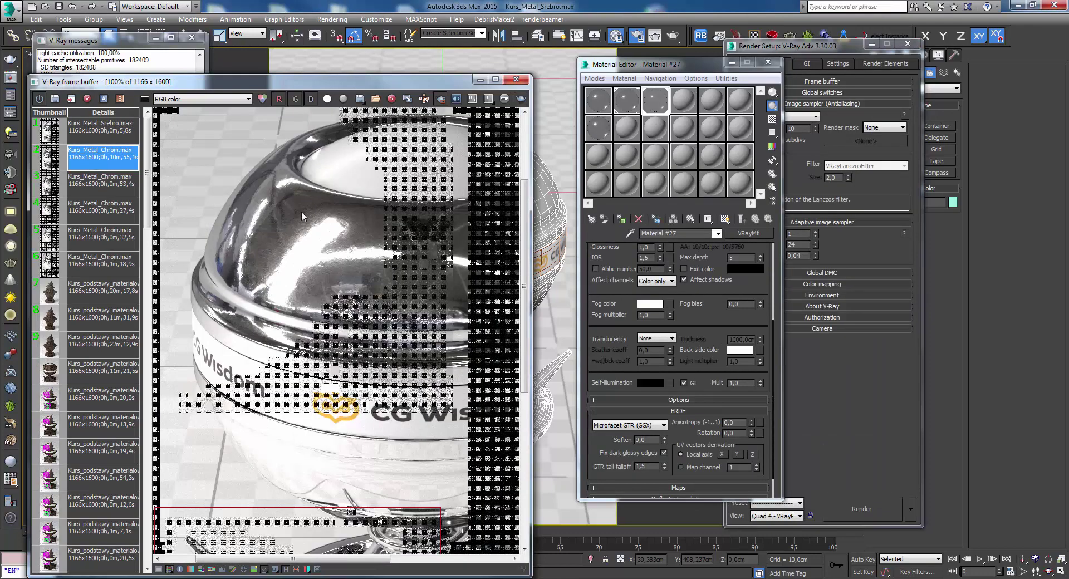
pyautogui.doubleClick(106, 127)
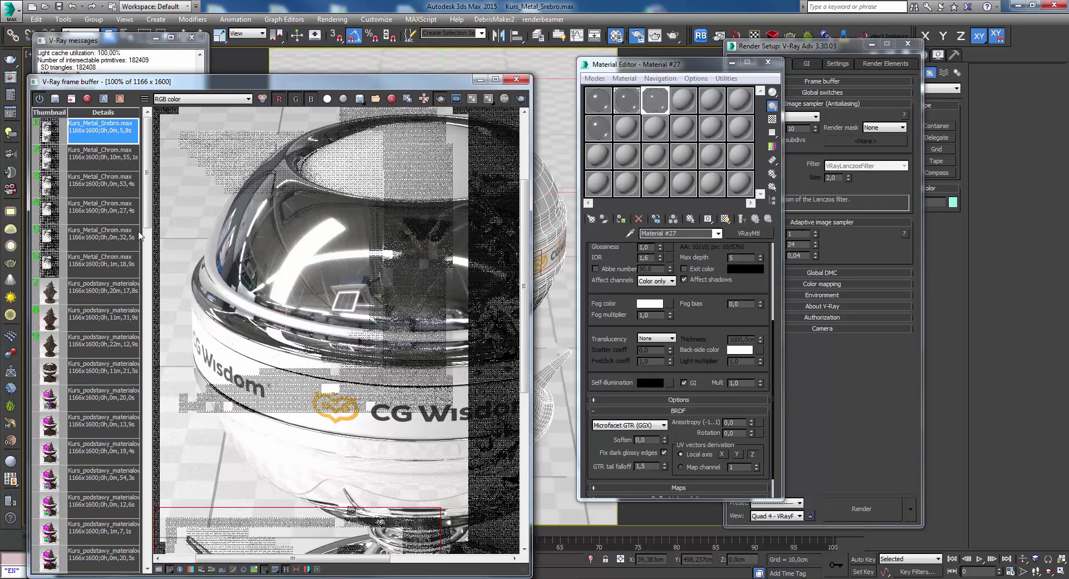
pyautogui.doubleClick(117, 342)
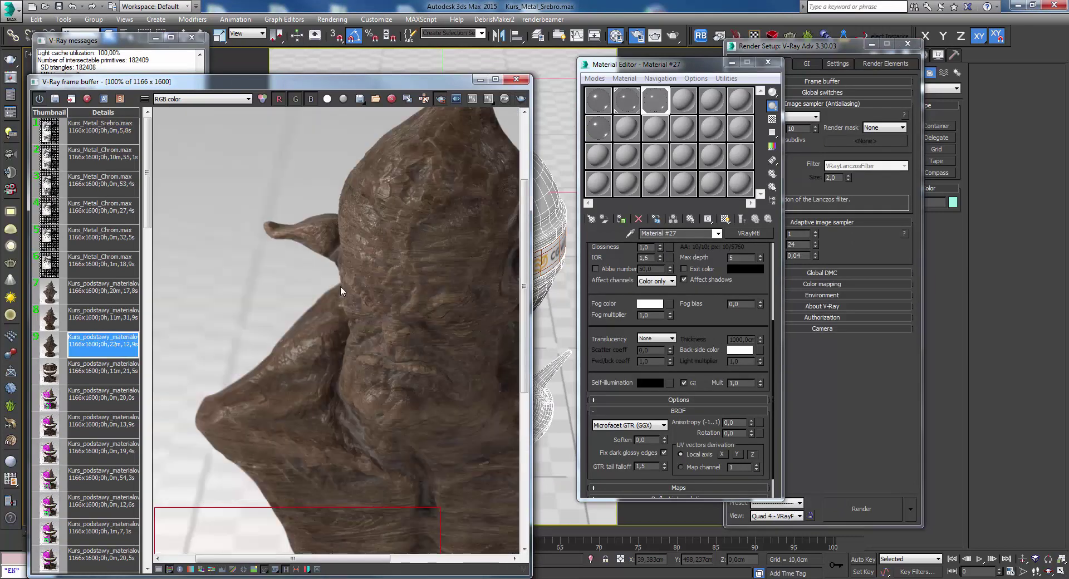
pyautogui.scroll(-1, 339, 285)
pyautogui.doubleClick(91, 316)
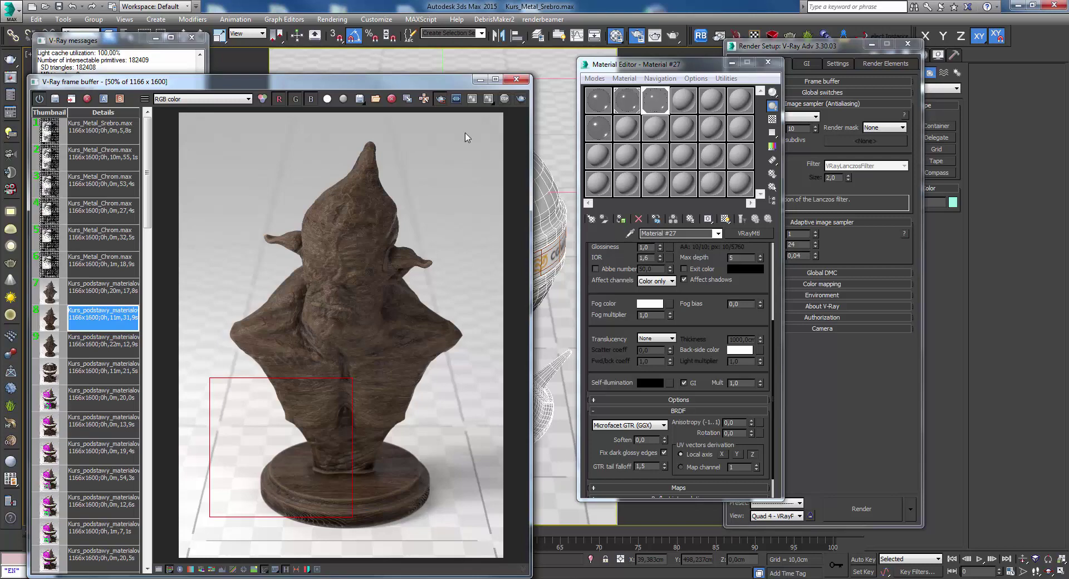
pyautogui.click(440, 103)
pyautogui.doubleClick(104, 348)
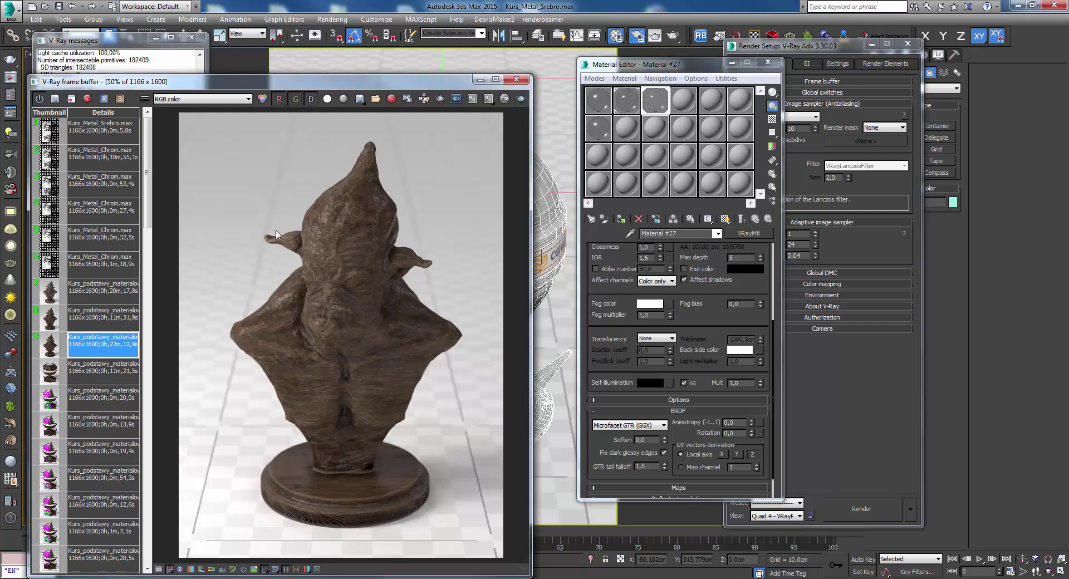
# - Compare the 22m and 11m bust renders, then view the 20m bust render
pyautogui.click(124, 316)
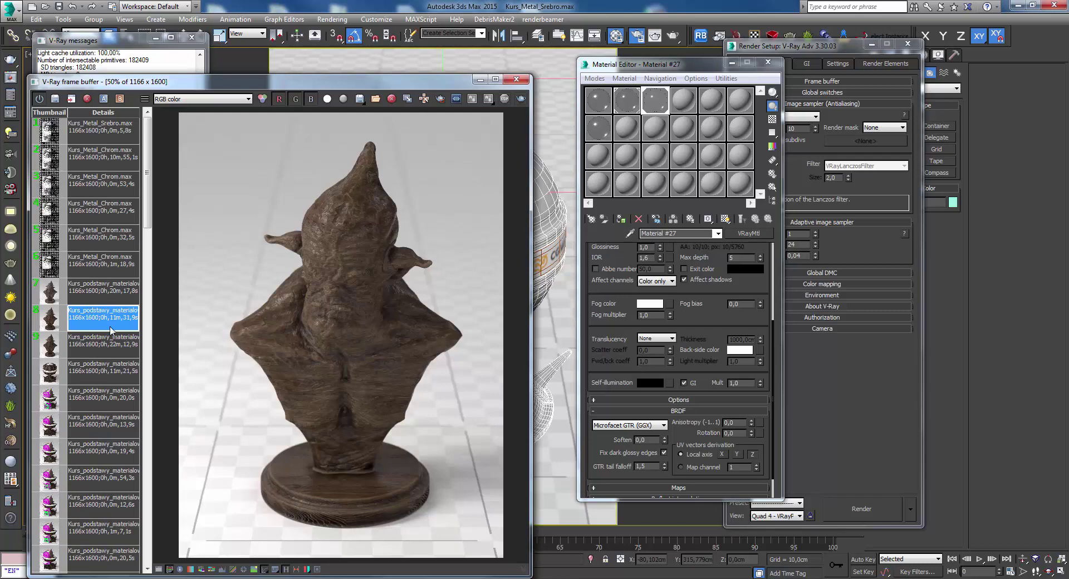
pyautogui.click(101, 342)
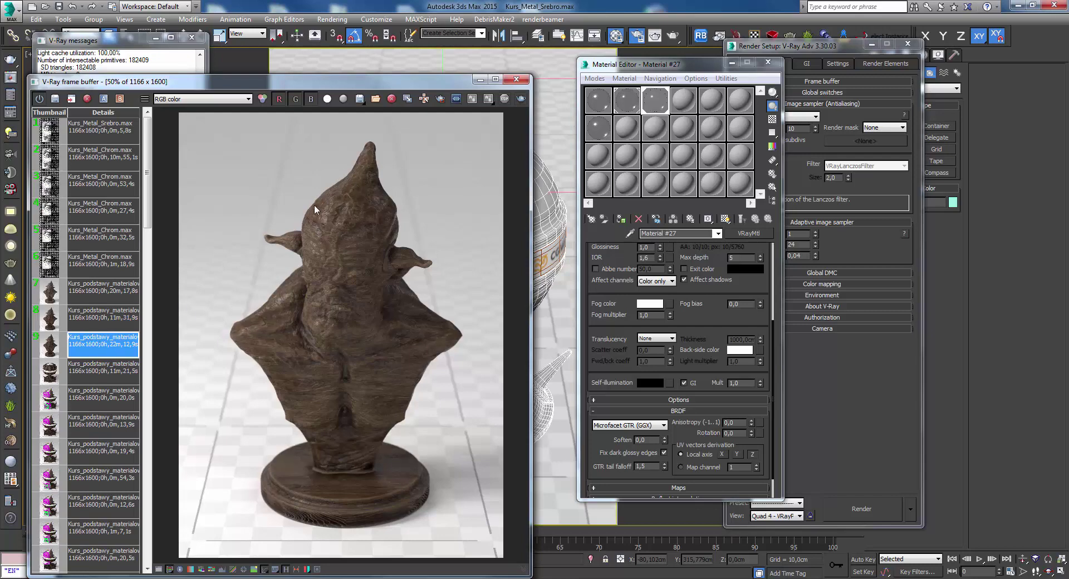
pyautogui.scroll(3, 327, 252)
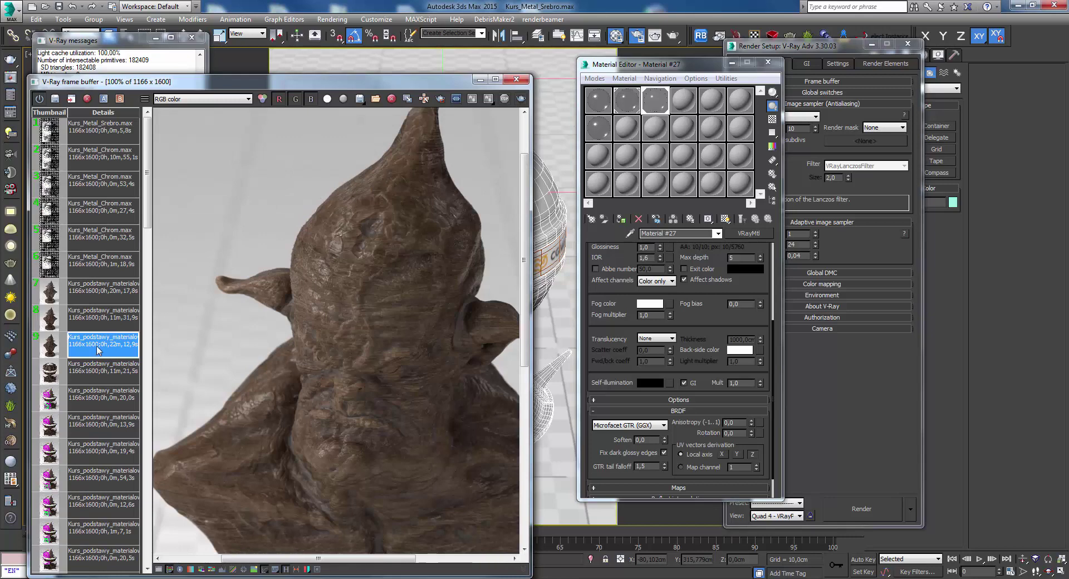
pyautogui.click(73, 325)
pyautogui.click(104, 348)
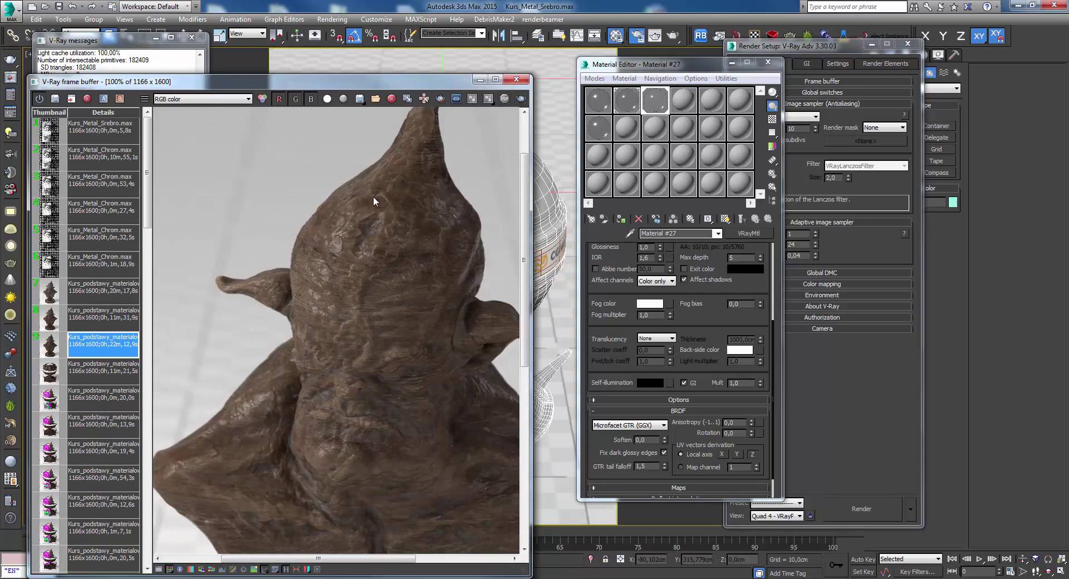
pyautogui.scroll(-3, 396, 268)
pyautogui.click(110, 292)
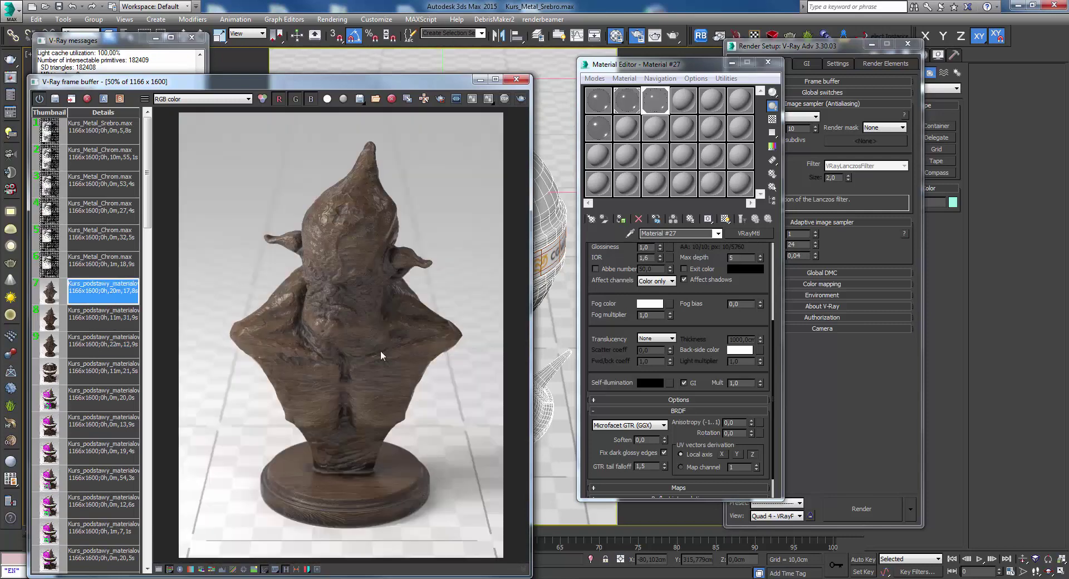
pyautogui.scroll(2, 328, 291)
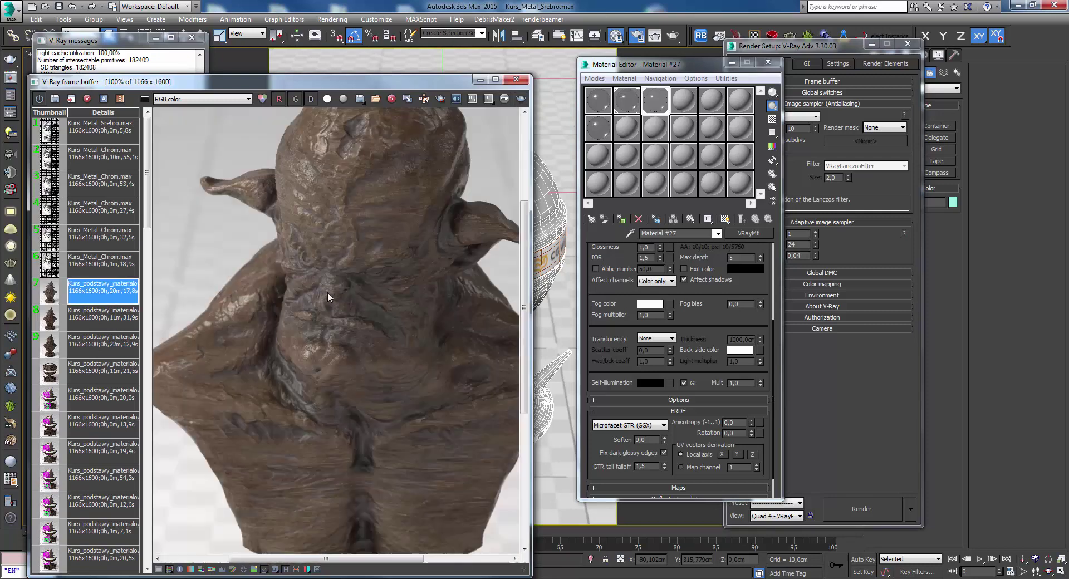
pyautogui.scroll(-2, 327, 291)
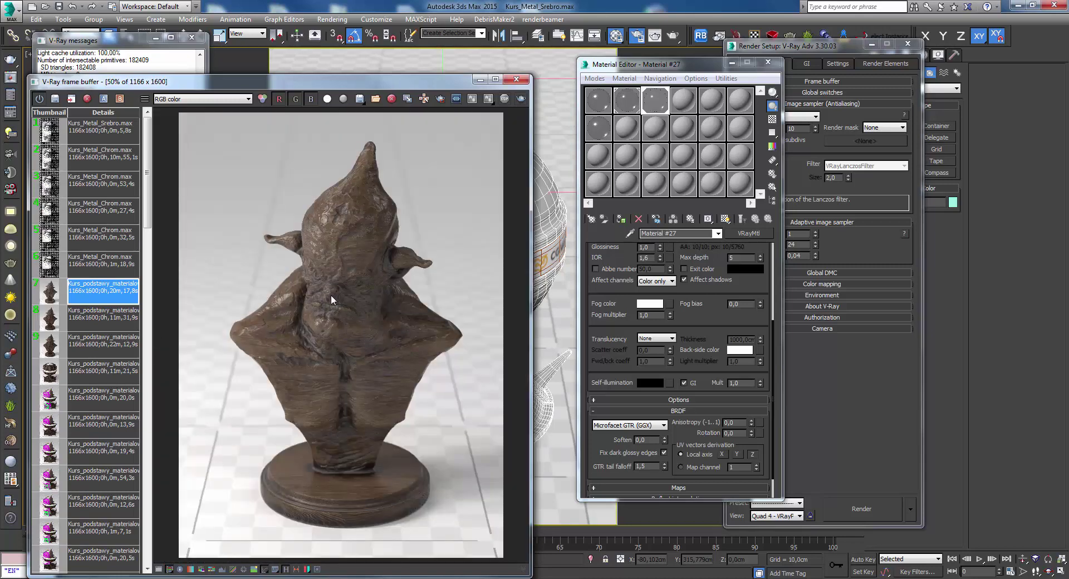
pyautogui.scroll(2, 331, 295)
pyautogui.scroll(-2, 342, 290)
# - Flip between the 11m, 20m and 22m bust renders to compare them
pyautogui.click(109, 320)
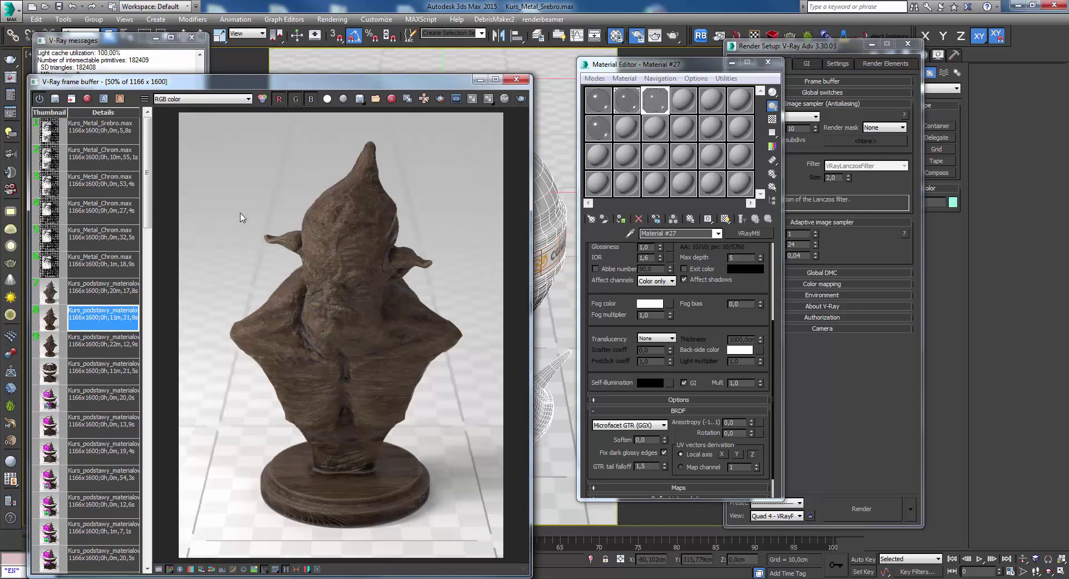
pyautogui.moveTo(391, 80); pyautogui.dragTo(435, 44)
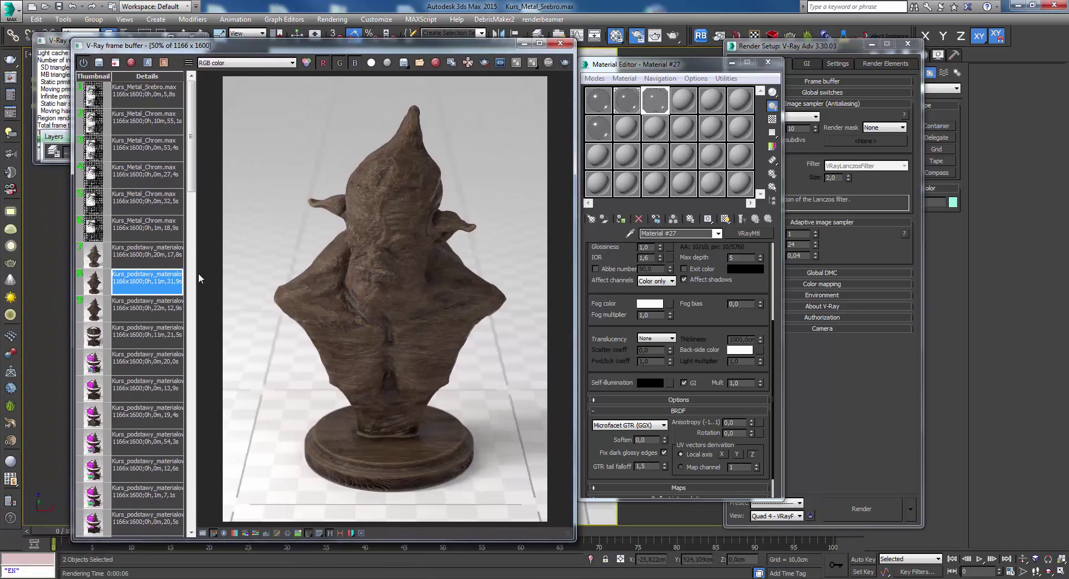
pyautogui.click(148, 251)
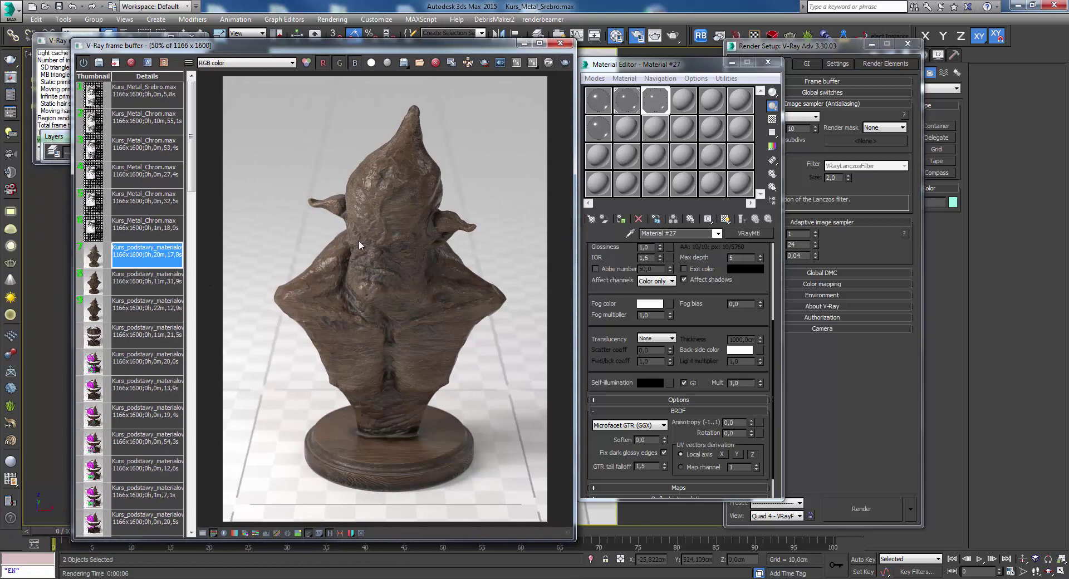
pyautogui.scroll(2, 358, 240)
pyautogui.click(119, 321)
pyautogui.click(148, 253)
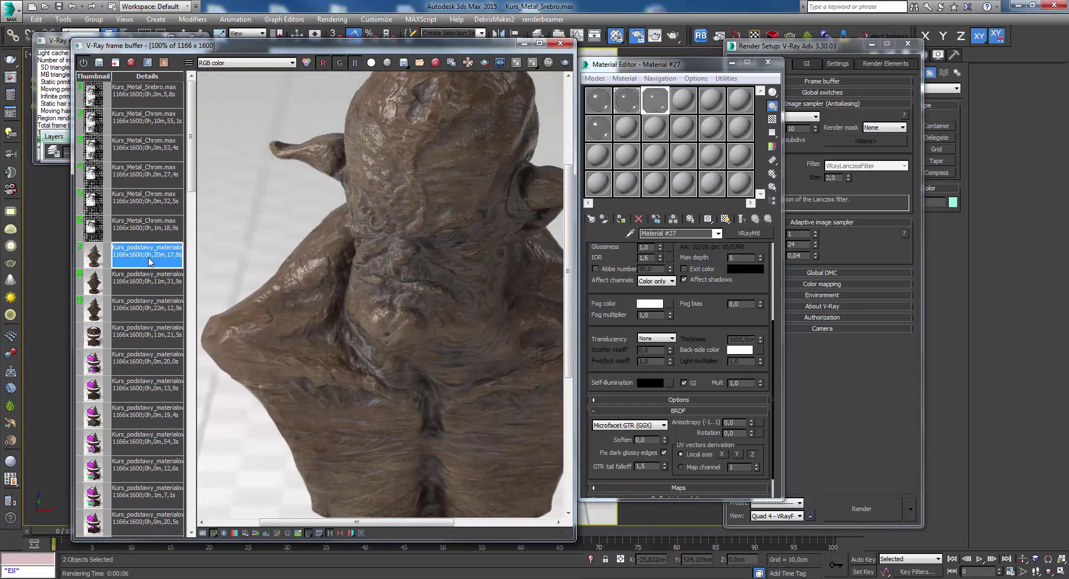
pyautogui.scroll(-2, 379, 252)
pyautogui.click(133, 281)
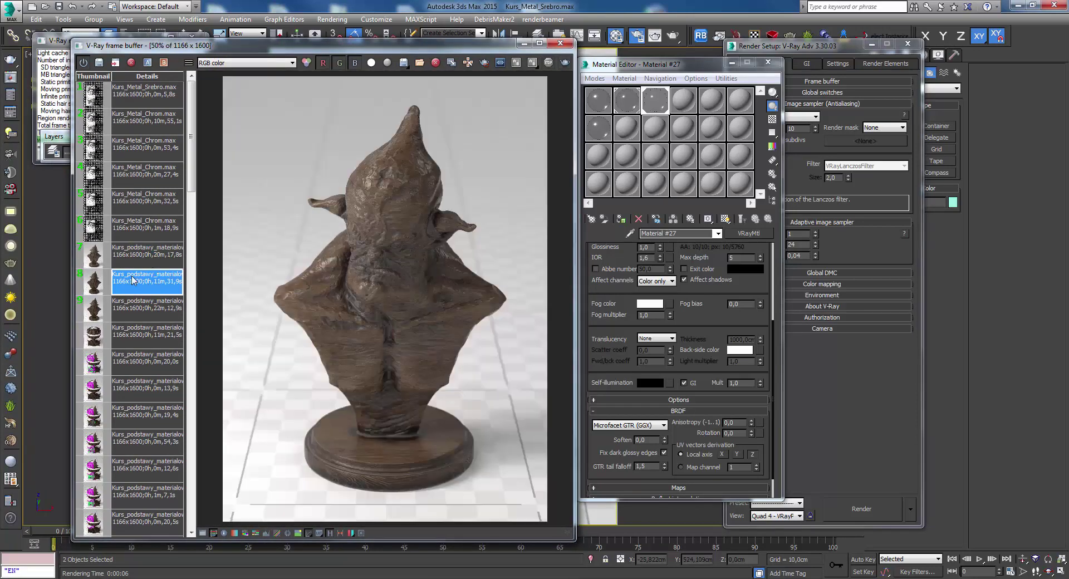
pyautogui.click(142, 254)
pyautogui.click(144, 283)
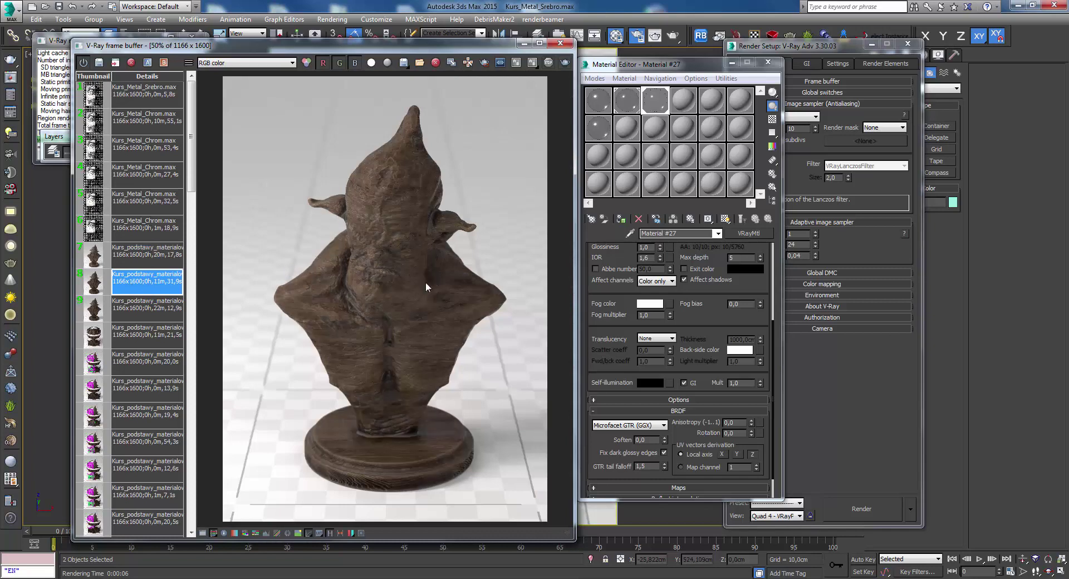
pyautogui.scroll(-2, 425, 282)
pyautogui.click(146, 261)
# - Load earlier wooden bust renders, then reload the noisy silver CG Wisdom render
pyautogui.scroll(2, 415, 283)
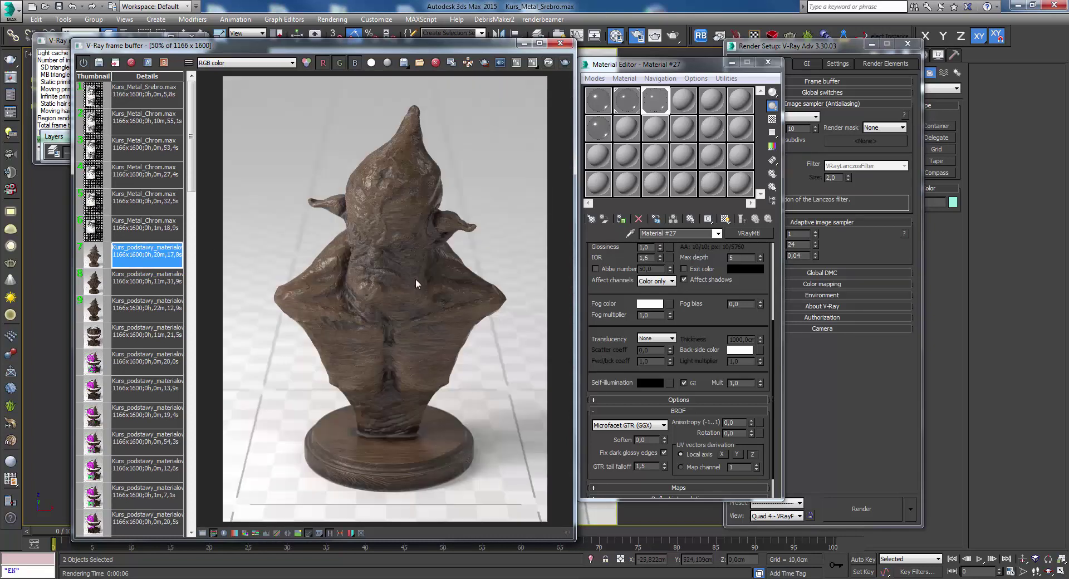
pyautogui.scroll(1, 401, 283)
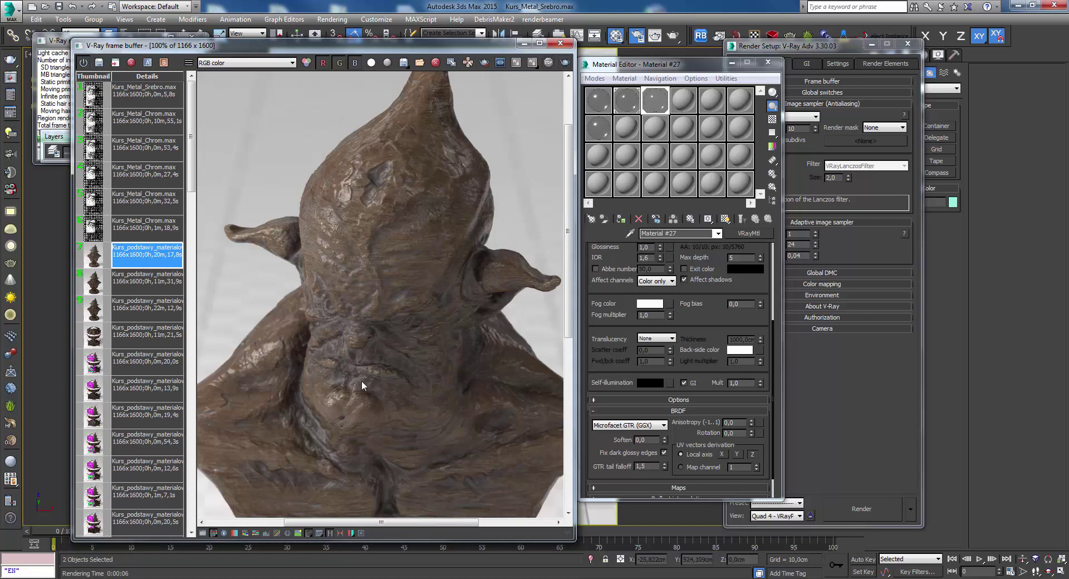
pyautogui.scroll(1, 362, 384)
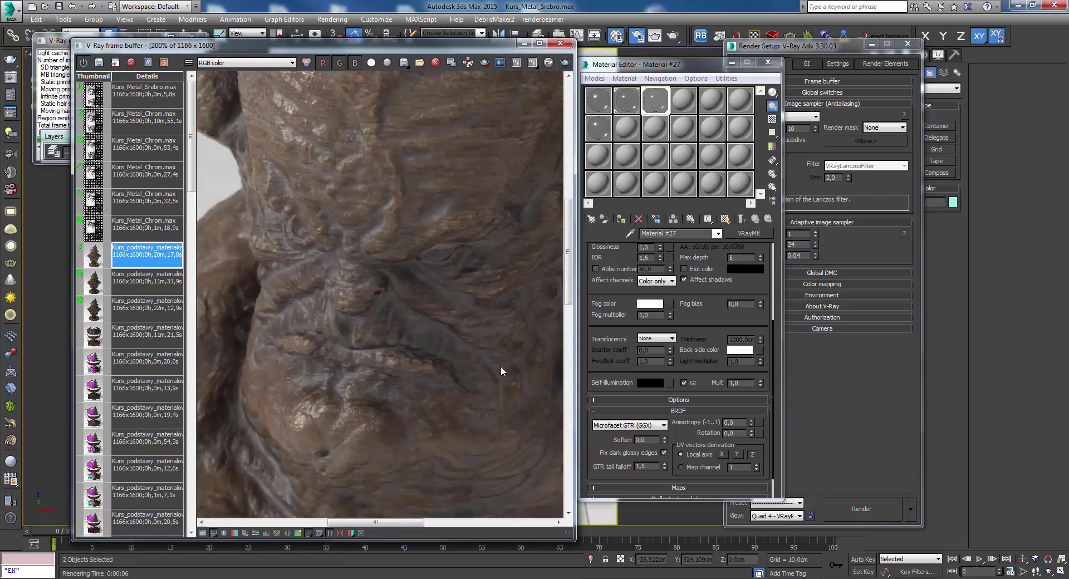
pyautogui.scroll(-1, 362, 306)
pyautogui.scroll(-1, 386, 226)
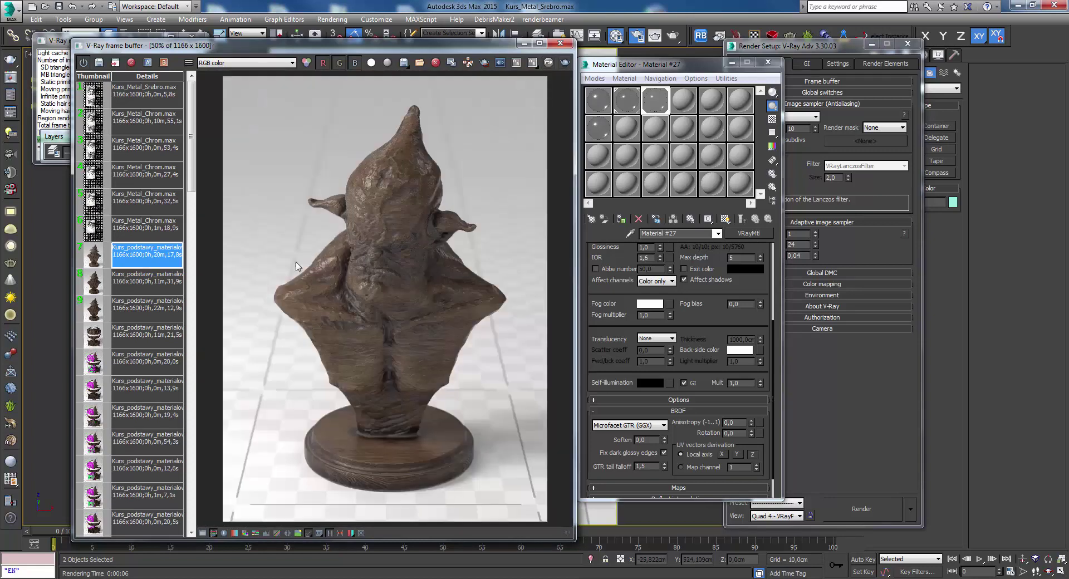
pyautogui.doubleClick(147, 278)
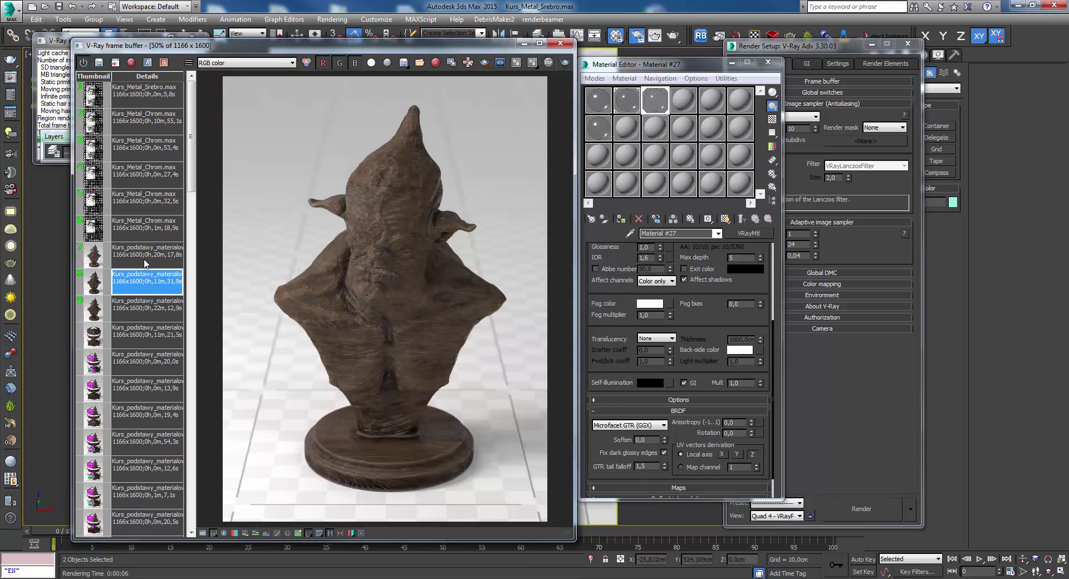
pyautogui.doubleClick(147, 262)
pyautogui.click(160, 104)
pyautogui.doubleClick(159, 103)
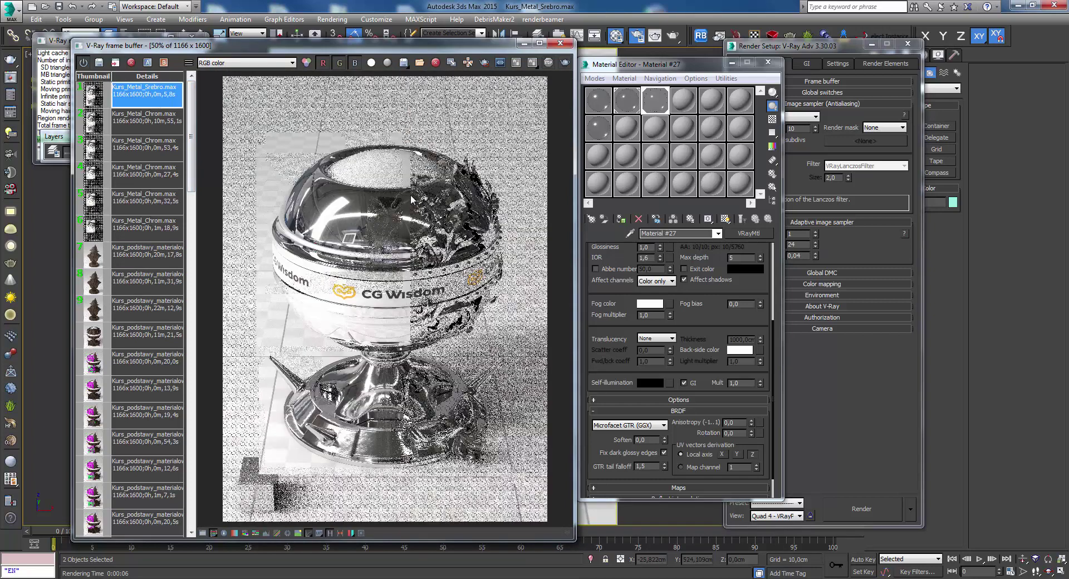
# - Close the frame buffer and load a SigerScratches map into Material #27's RGlossiness slot
pyautogui.click(560, 43)
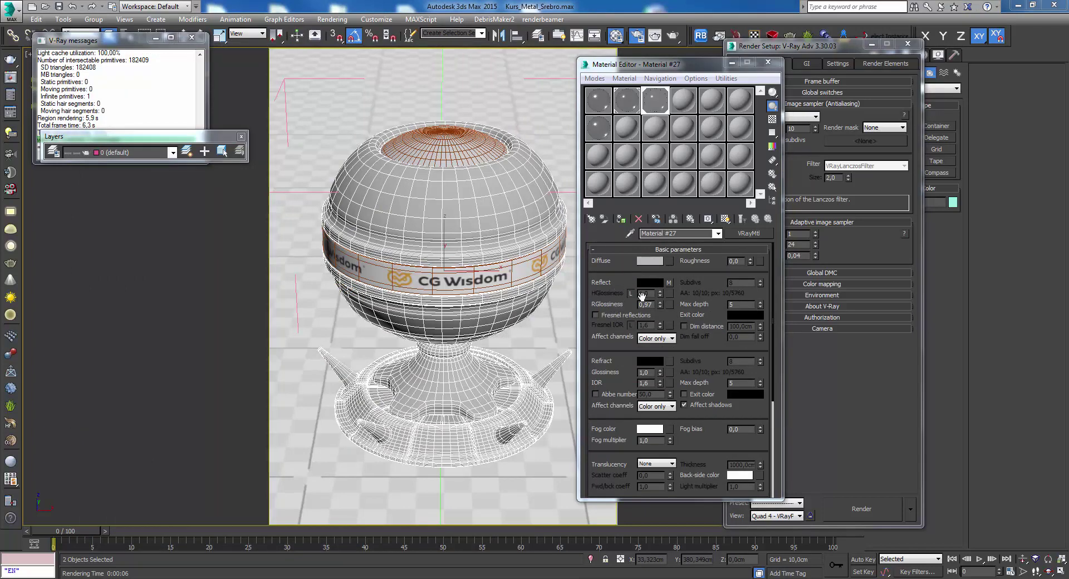
pyautogui.click(671, 305)
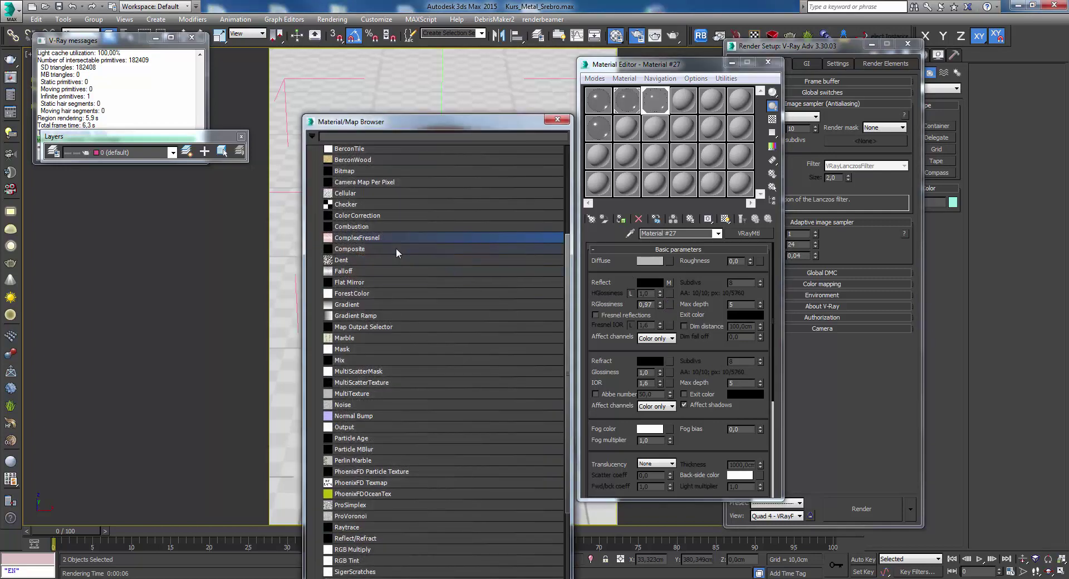
pyautogui.click(417, 322)
pyautogui.scroll(-1, 417, 325)
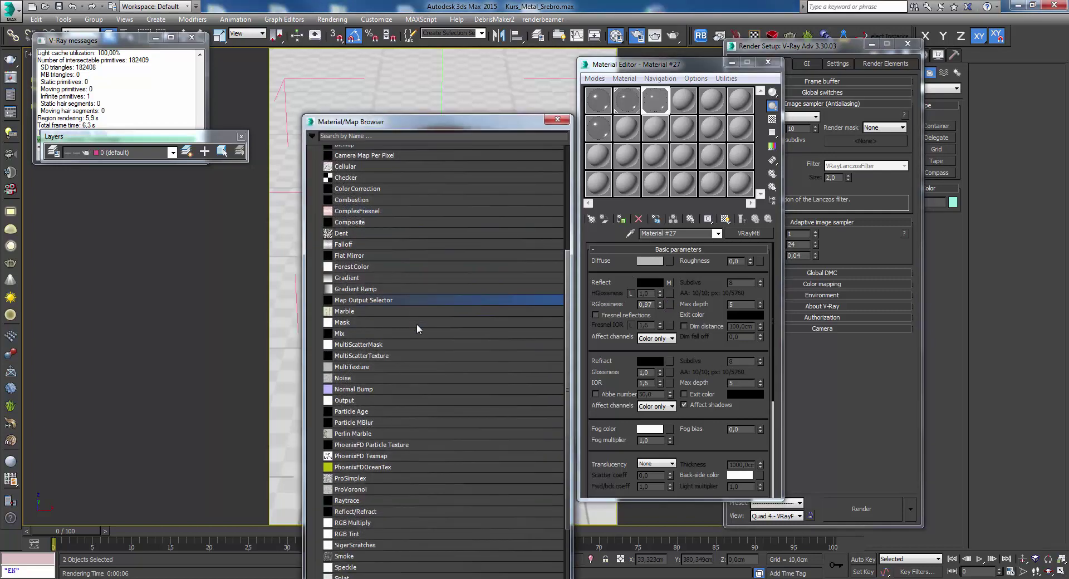
pyautogui.scroll(-2, 416, 324)
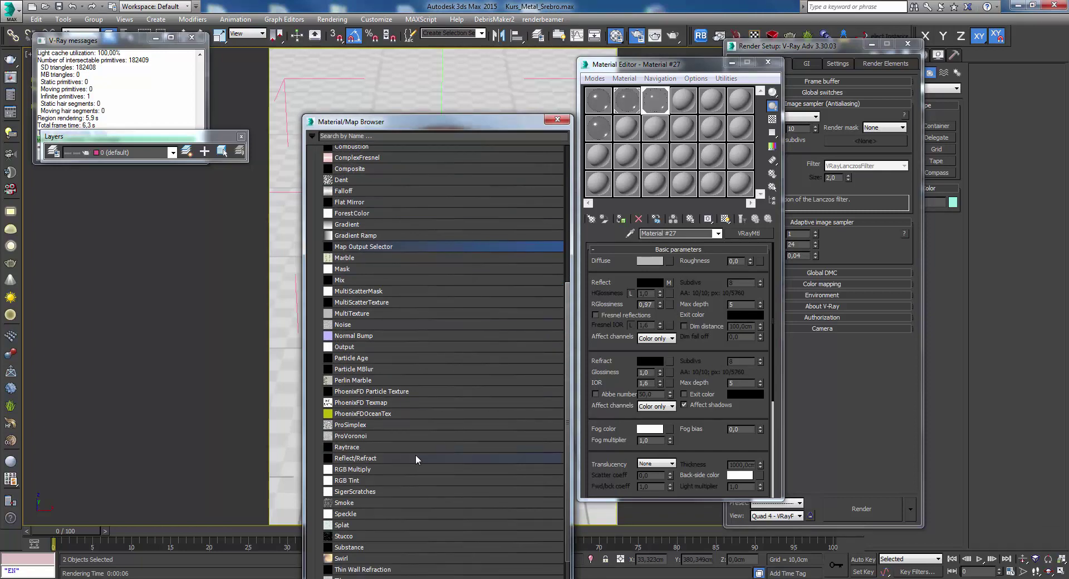
pyautogui.doubleClick(371, 492)
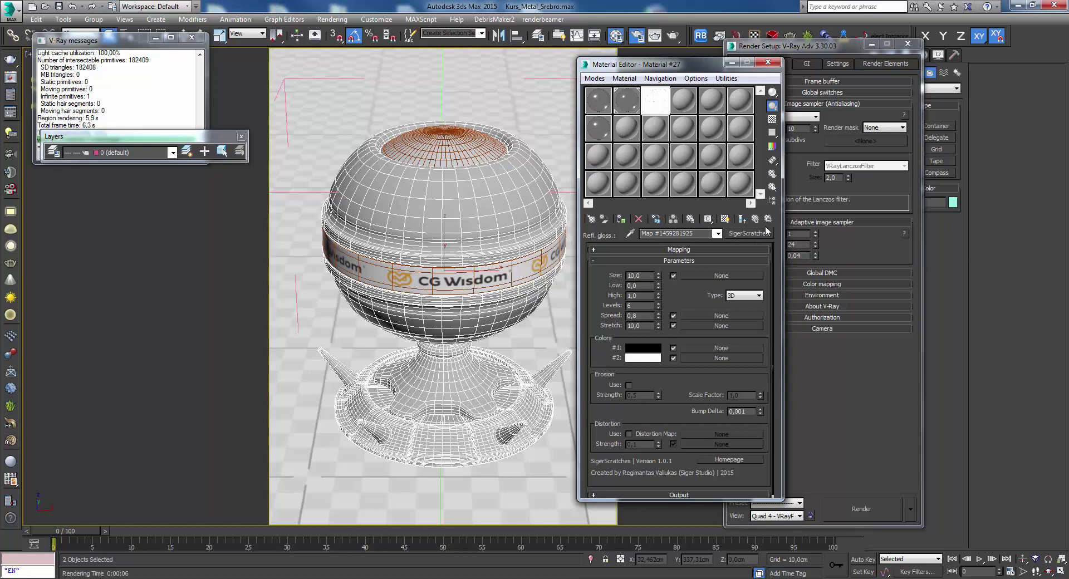
pyautogui.moveTo(695, 67)
pyautogui.mouseDown()
pyautogui.moveTo(673, 51)
pyautogui.moveTo(693, 45)
pyautogui.mouseUp()
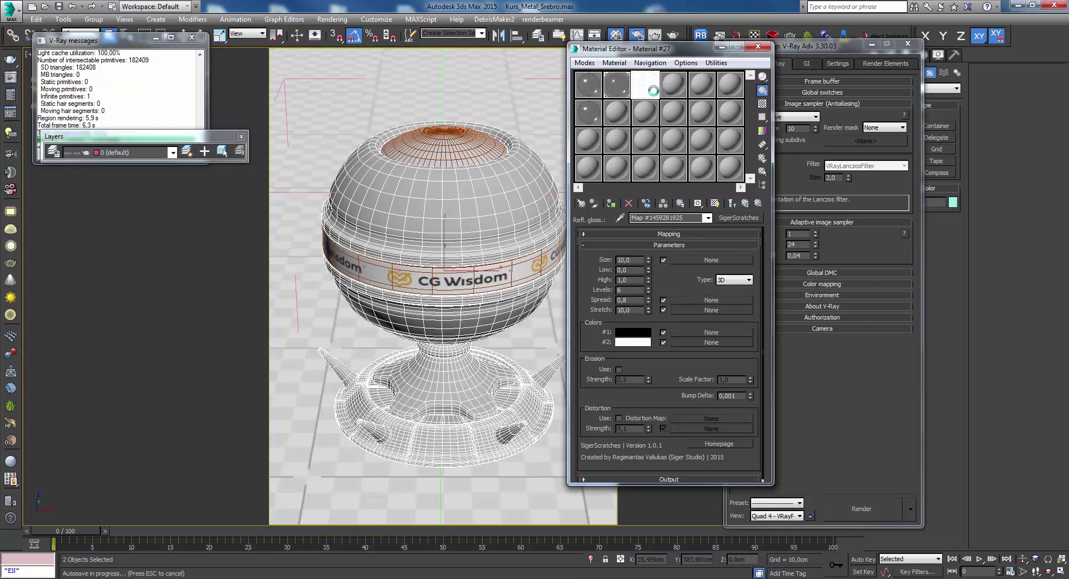
pyautogui.click(740, 284)
pyautogui.click(740, 281)
pyautogui.click(739, 281)
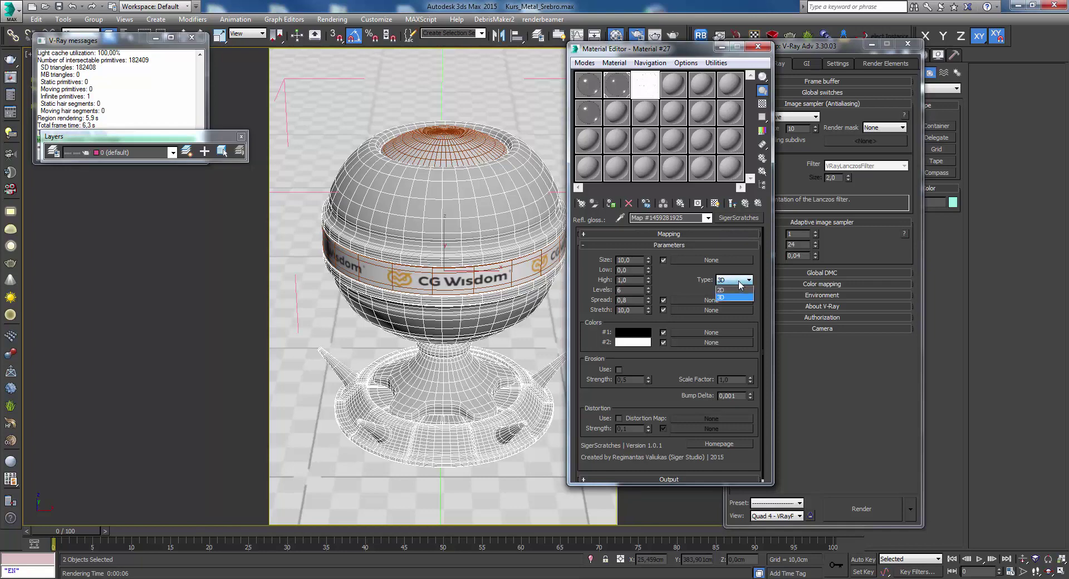
pyautogui.click(739, 282)
pyautogui.click(739, 281)
pyautogui.click(740, 281)
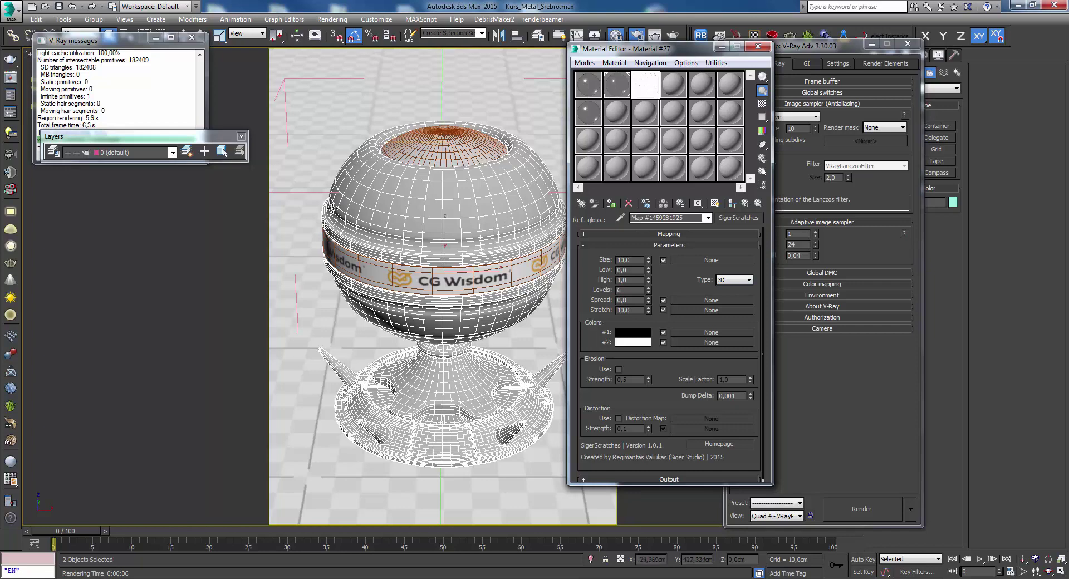
pyautogui.click(739, 282)
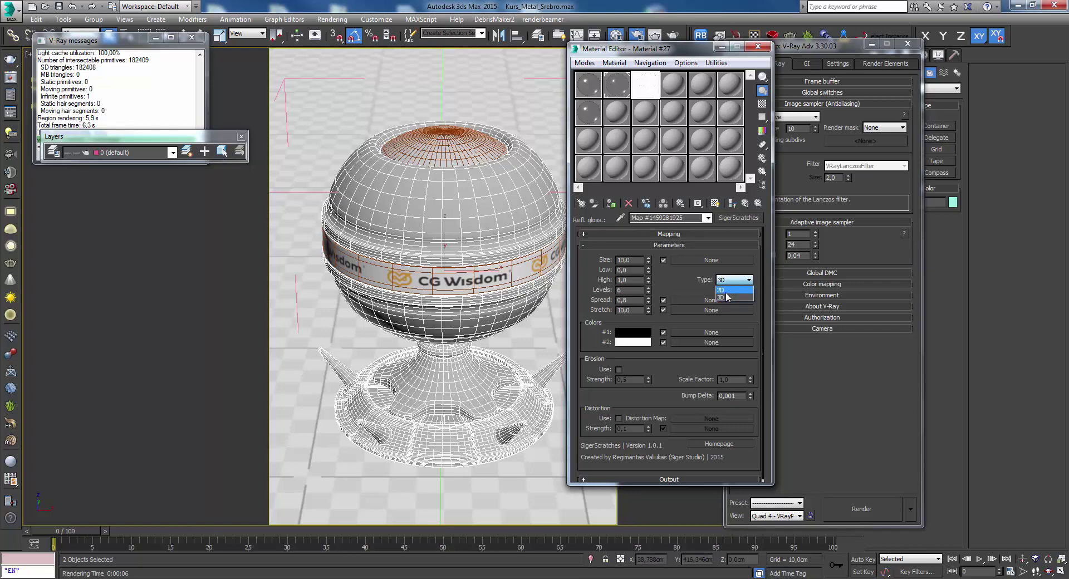
pyautogui.click(723, 290)
pyautogui.click(735, 281)
pyautogui.click(724, 299)
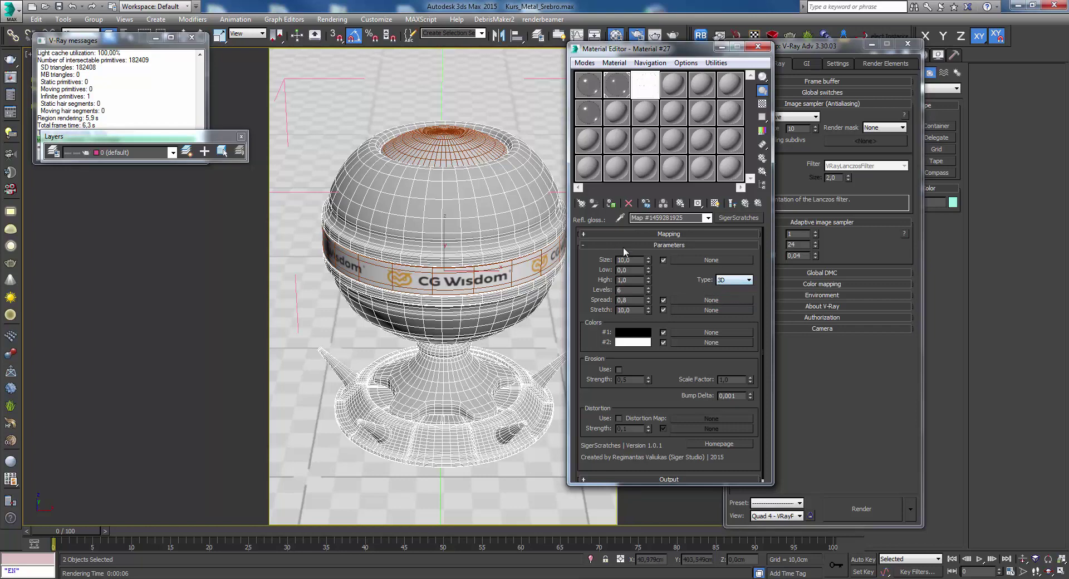
pyautogui.click(645, 90)
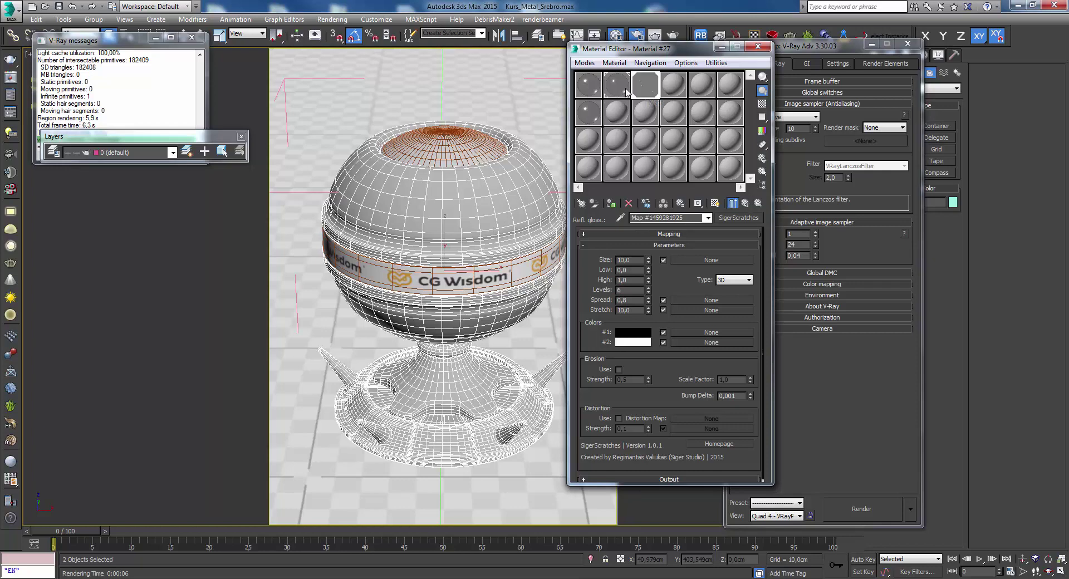
# - Open a SigerScratches map preview, then shrink and place it beside the sphere
pyautogui.doubleClick(644, 89)
pyautogui.moveTo(660, 356); pyautogui.dragTo(379, 134)
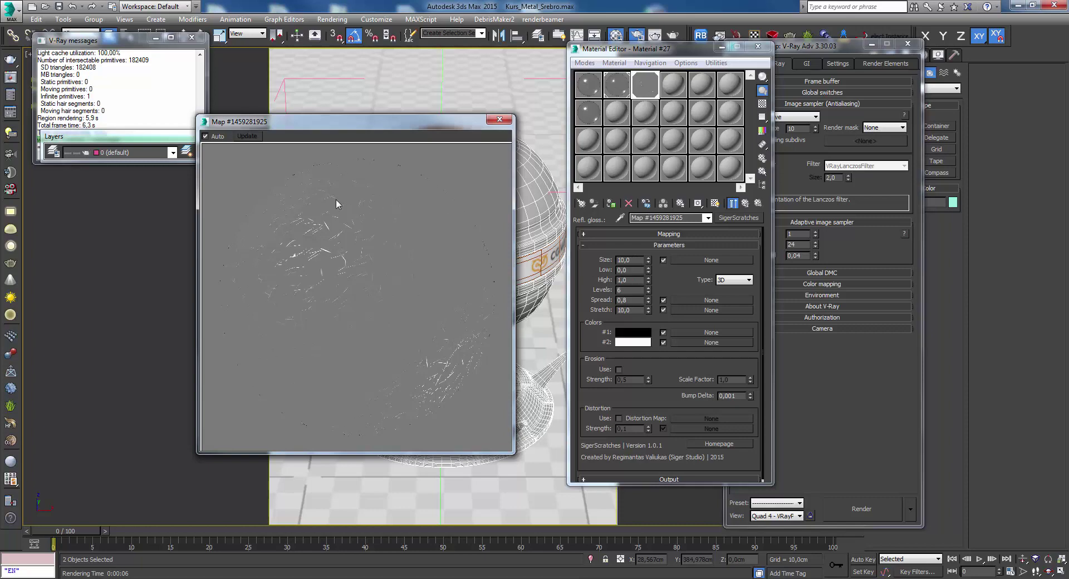
pyautogui.moveTo(432, 123); pyautogui.dragTo(251, 124)
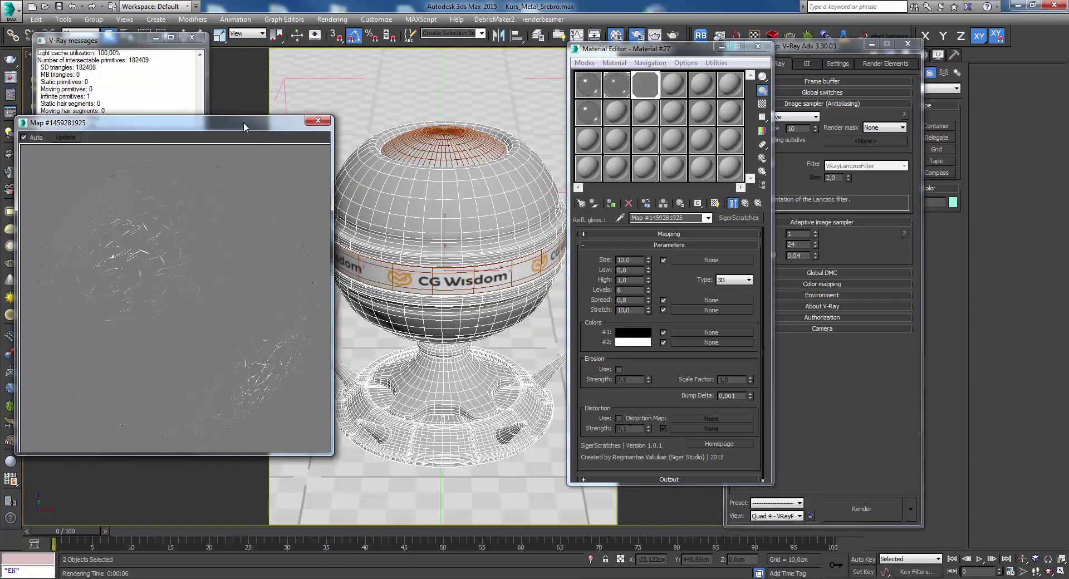
pyautogui.moveTo(243, 122); pyautogui.dragTo(270, 117)
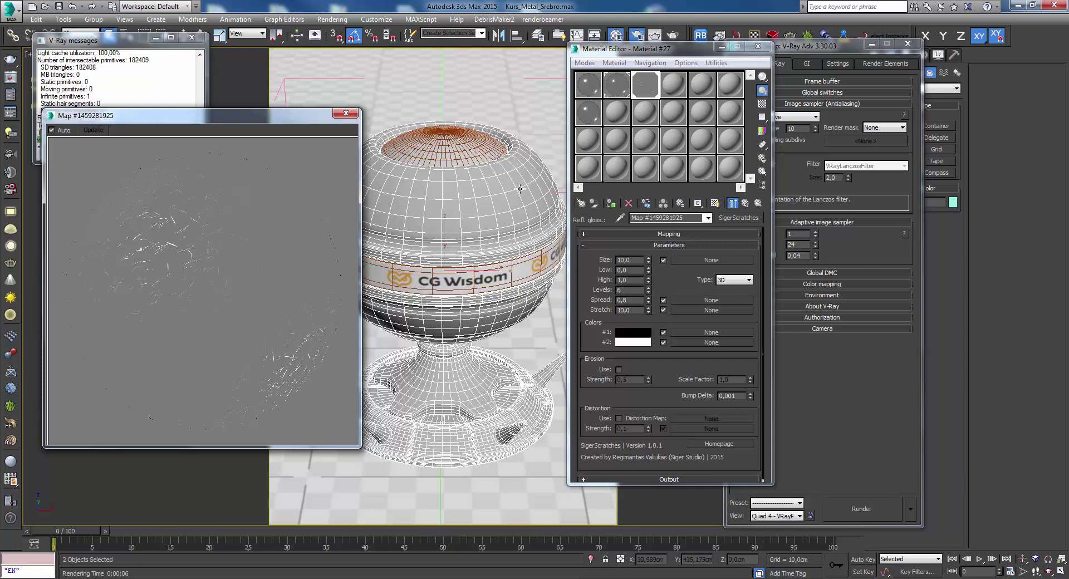
pyautogui.moveTo(292, 116); pyautogui.dragTo(321, 112)
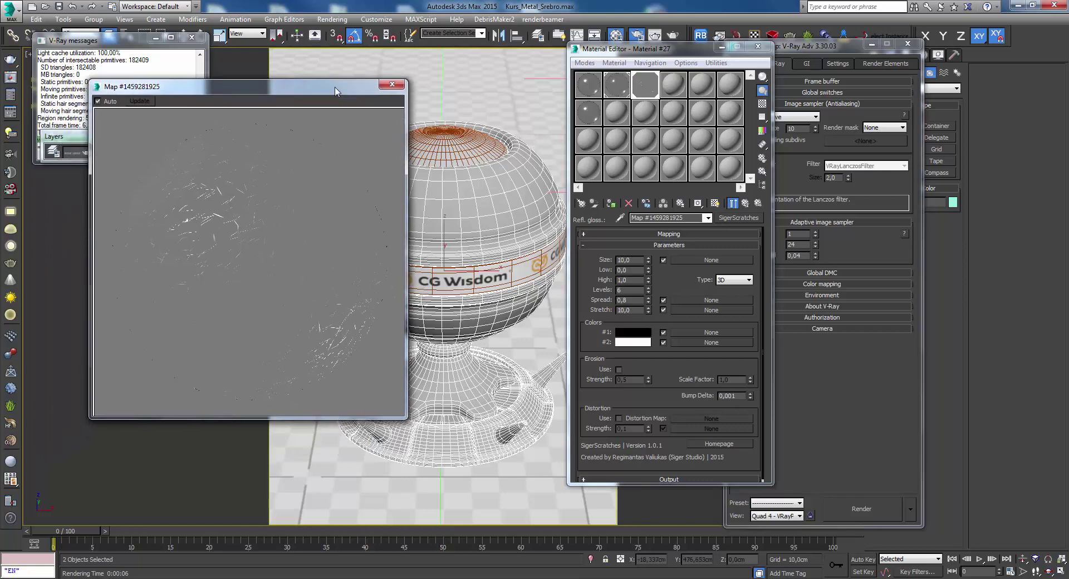
pyautogui.moveTo(388, 442); pyautogui.dragTo(304, 357)
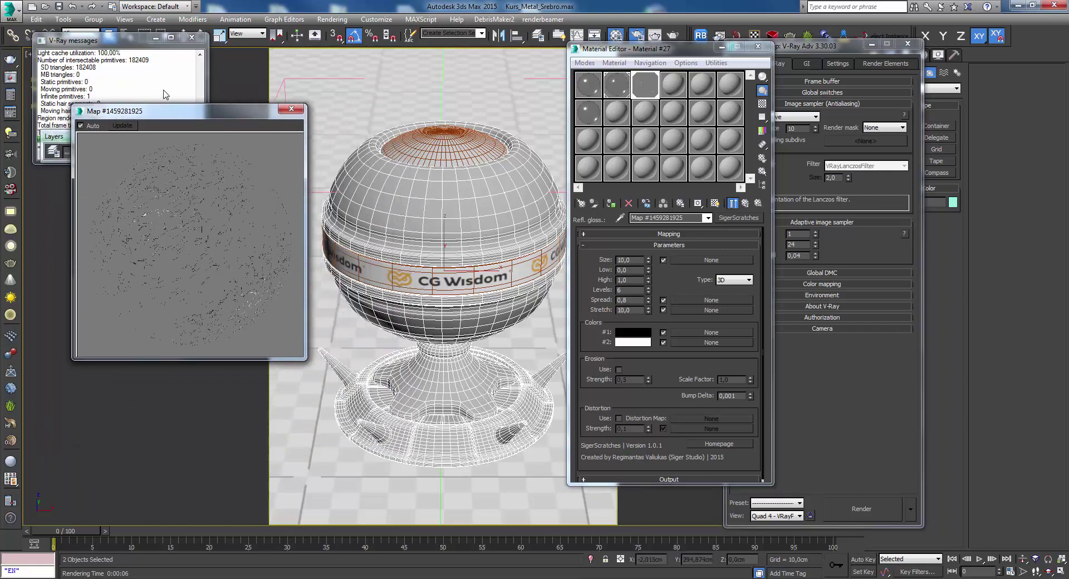
pyautogui.moveTo(189, 115)
pyautogui.mouseDown()
pyautogui.moveTo(221, 168)
pyautogui.moveTo(188, 159)
pyautogui.mouseUp()
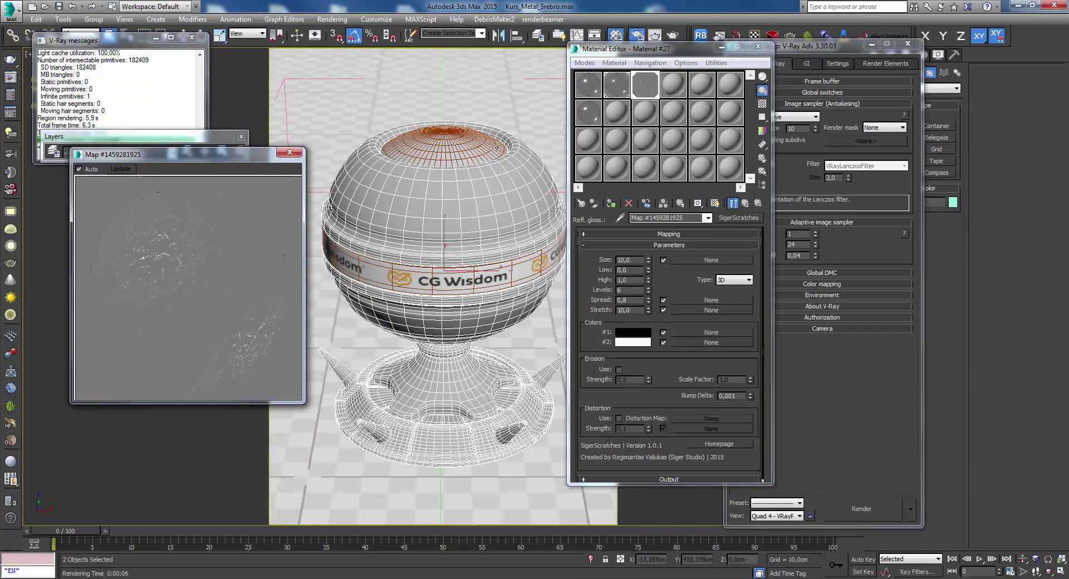
pyautogui.click(679, 62)
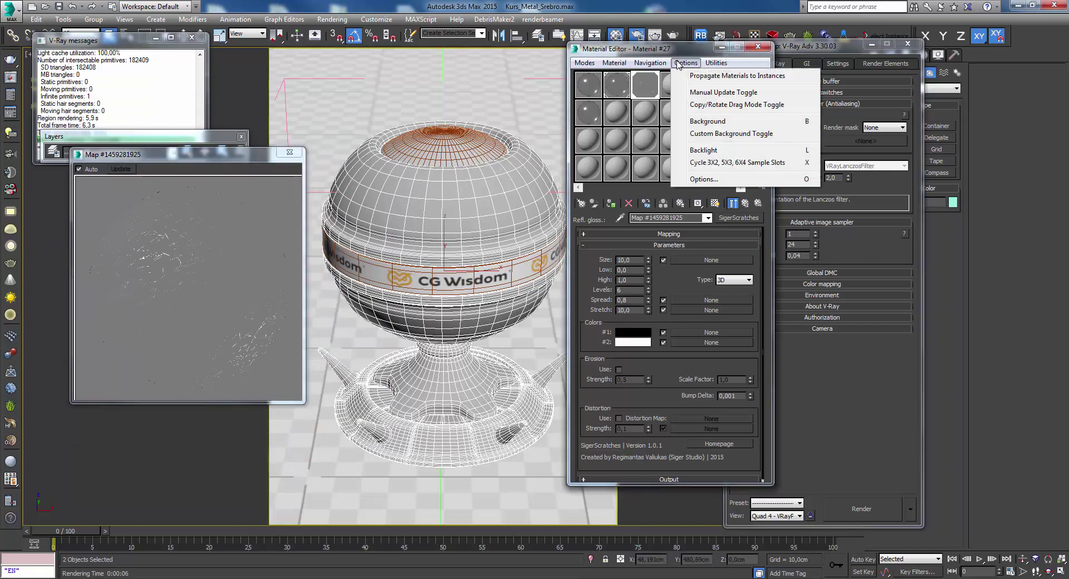
pyautogui.click(712, 183)
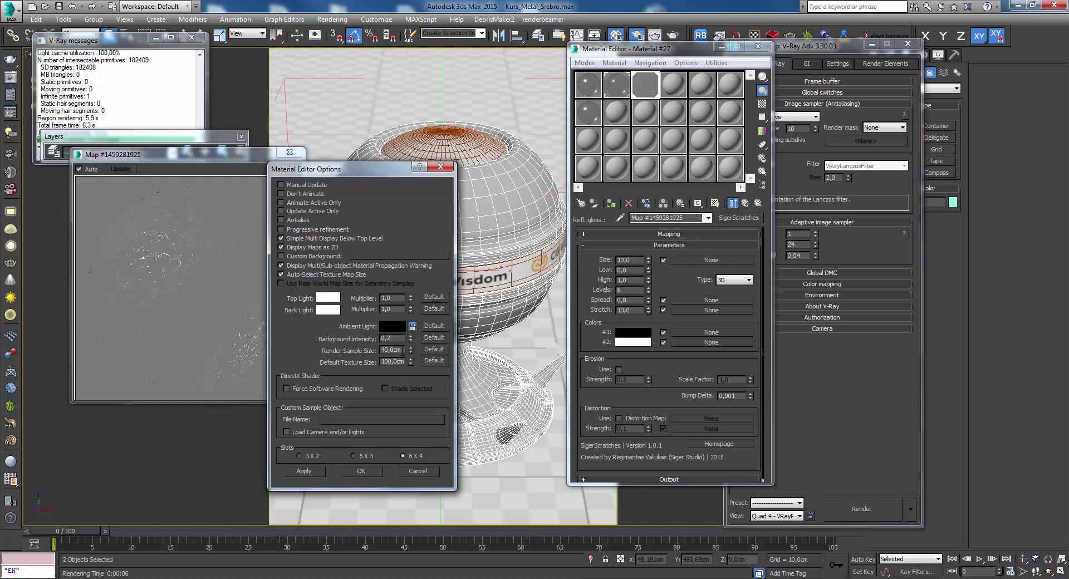
pyautogui.click(440, 167)
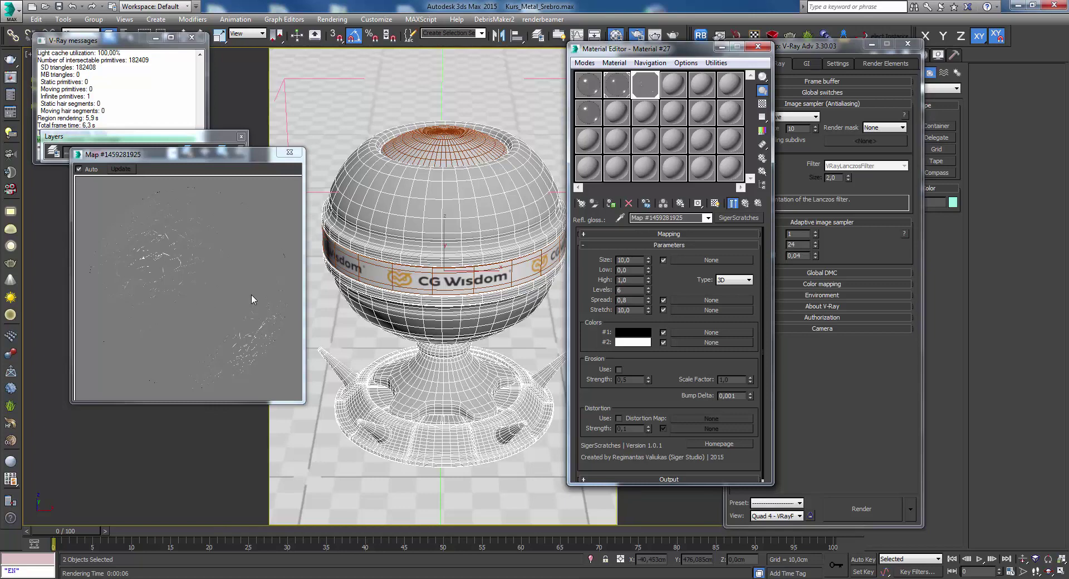
# - Turn off Show End Result and enlarge the map preview in the top-left corner
pyautogui.click(733, 203)
pyautogui.moveTo(216, 154); pyautogui.dragTo(184, 32)
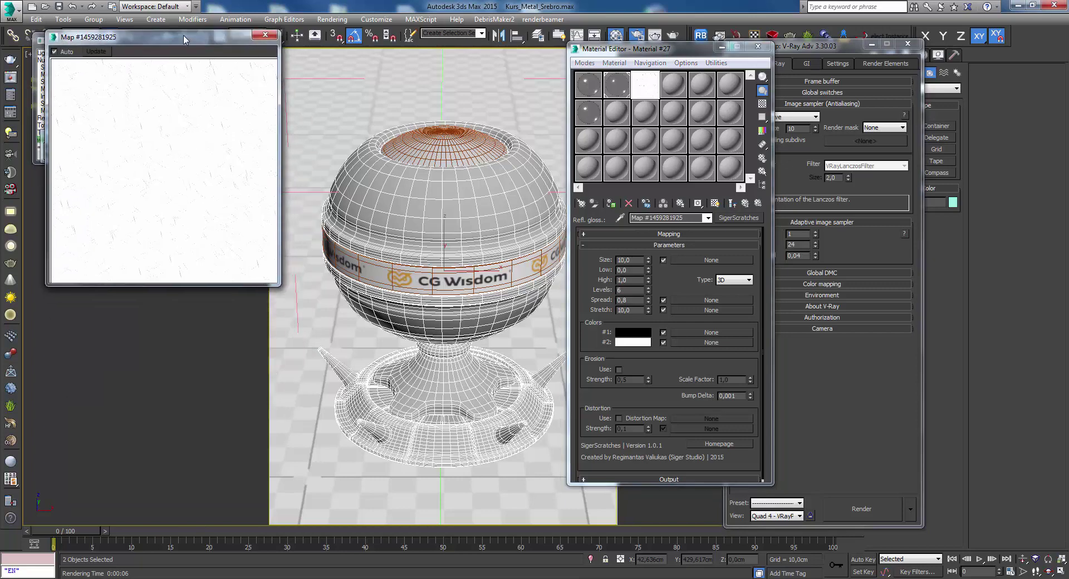
pyautogui.moveTo(272, 281); pyautogui.dragTo(480, 489)
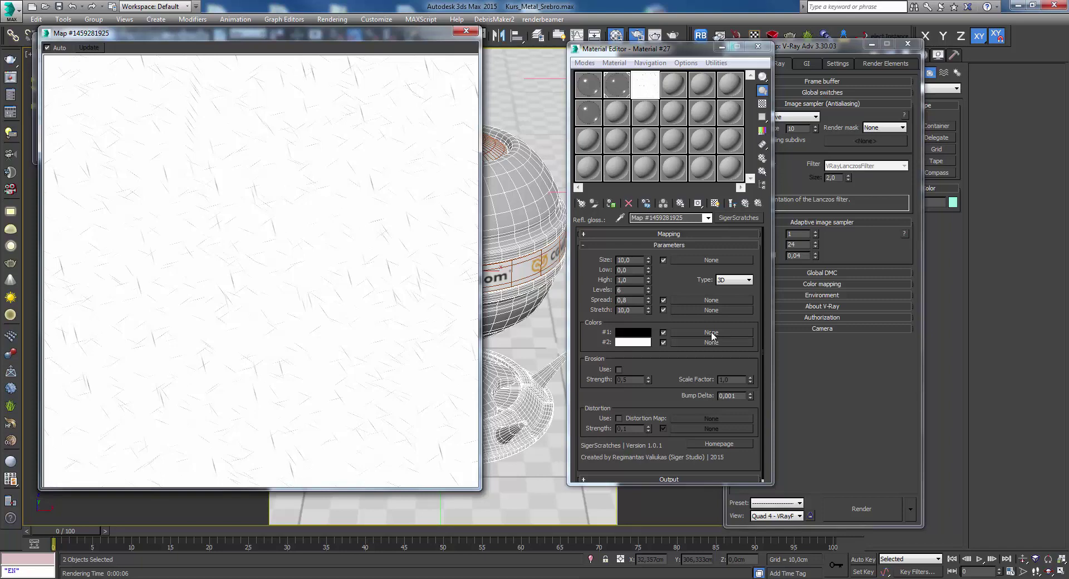
# - Reposition and shrink the map preview beside the model while stepping through Size, High and Low
pyautogui.doubleClick(635, 260)
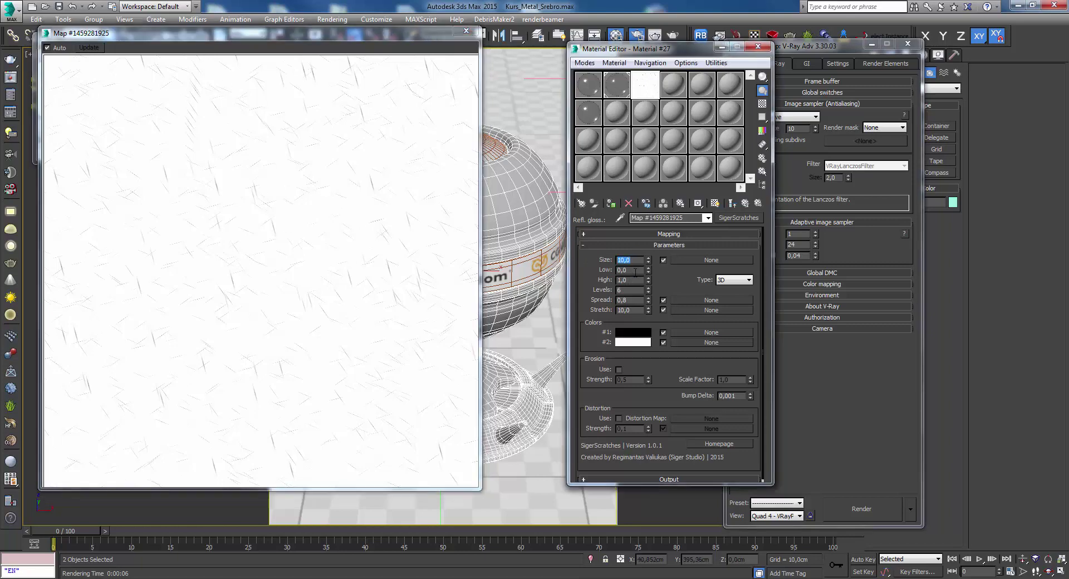
pyautogui.press('Tab')
pyautogui.press('Tab')
pyautogui.click(633, 270)
pyautogui.moveTo(286, 32)
pyautogui.mouseDown()
pyautogui.moveTo(339, 56)
pyautogui.moveTo(337, 42)
pyautogui.mouseUp()
pyautogui.click(633, 280)
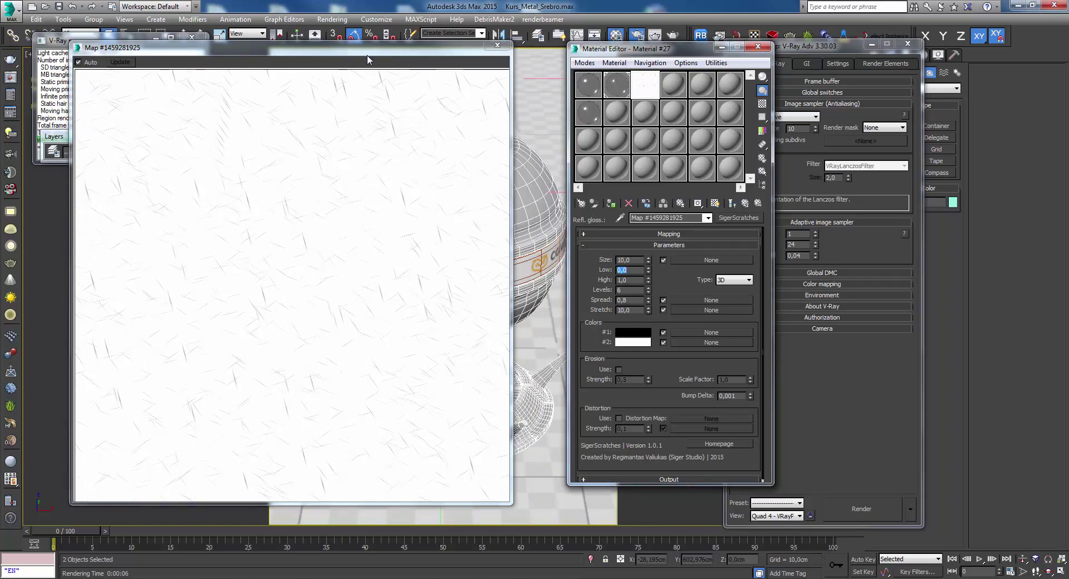
pyautogui.moveTo(342, 50); pyautogui.dragTo(368, 53)
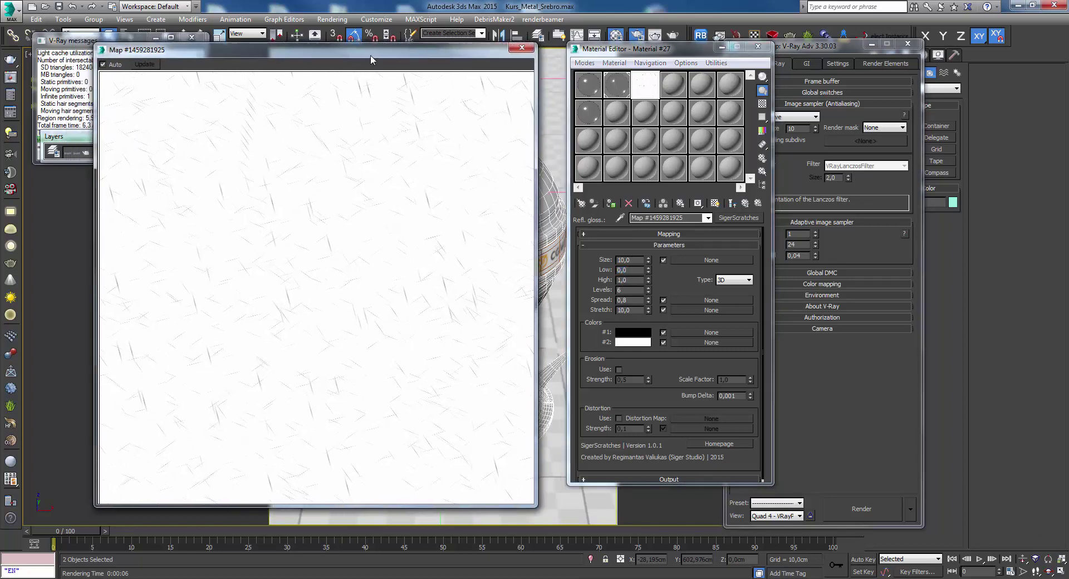
pyautogui.doubleClick(624, 280)
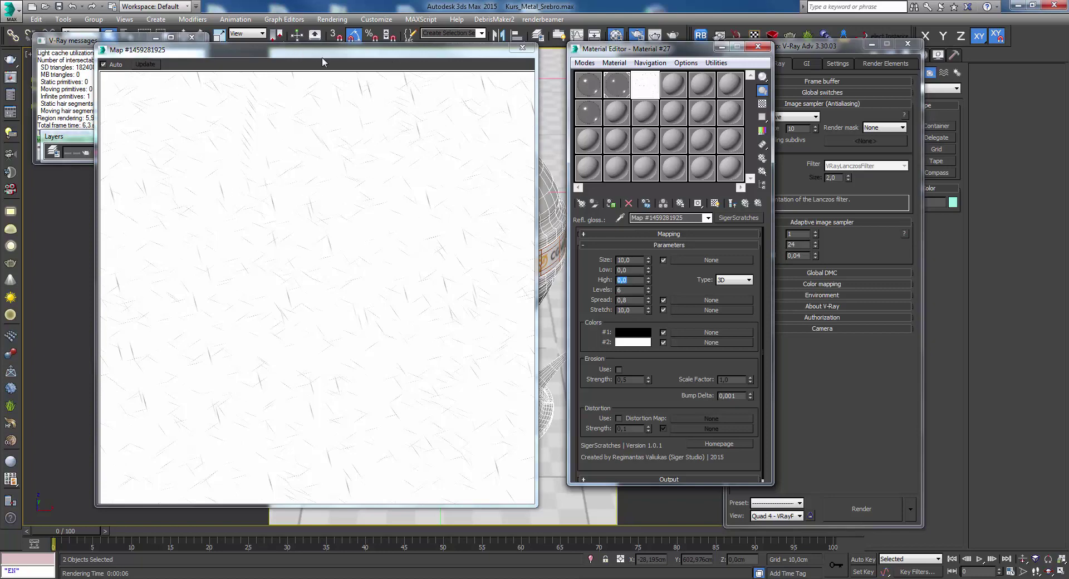
pyautogui.moveTo(298, 53)
pyautogui.mouseDown()
pyautogui.moveTo(325, 49)
pyautogui.moveTo(269, 53)
pyautogui.mouseUp()
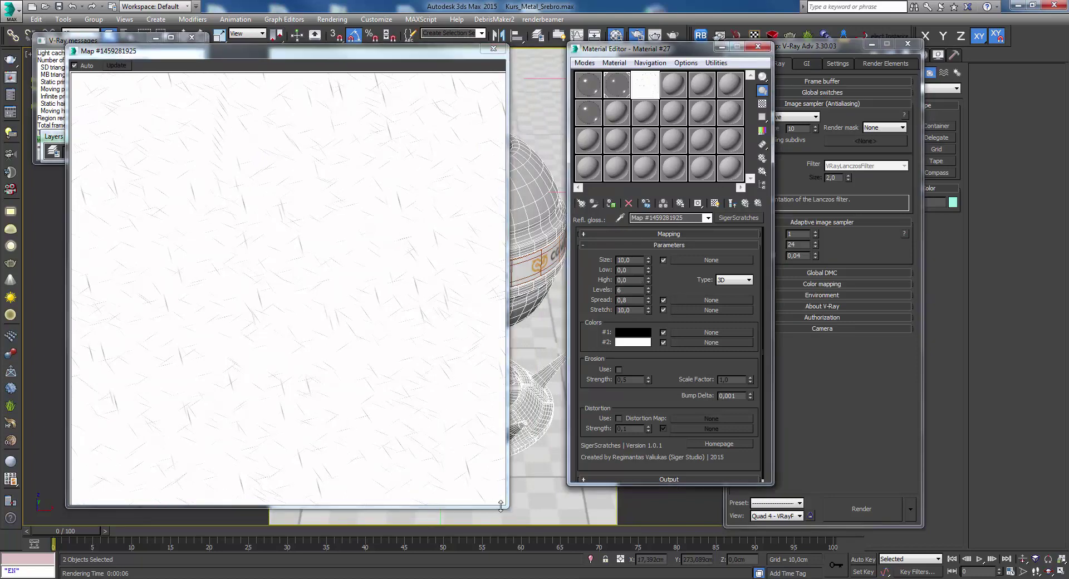
pyautogui.moveTo(500, 506); pyautogui.dragTo(346, 346)
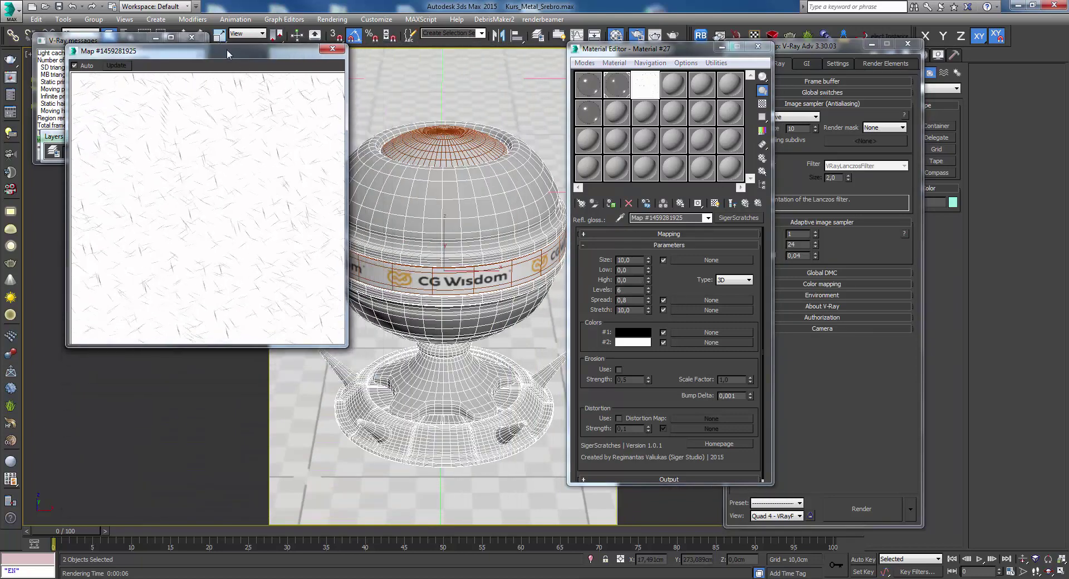
pyautogui.moveTo(228, 53)
pyautogui.mouseDown()
pyautogui.moveTo(381, 112)
pyautogui.moveTo(436, 163)
pyautogui.mouseUp()
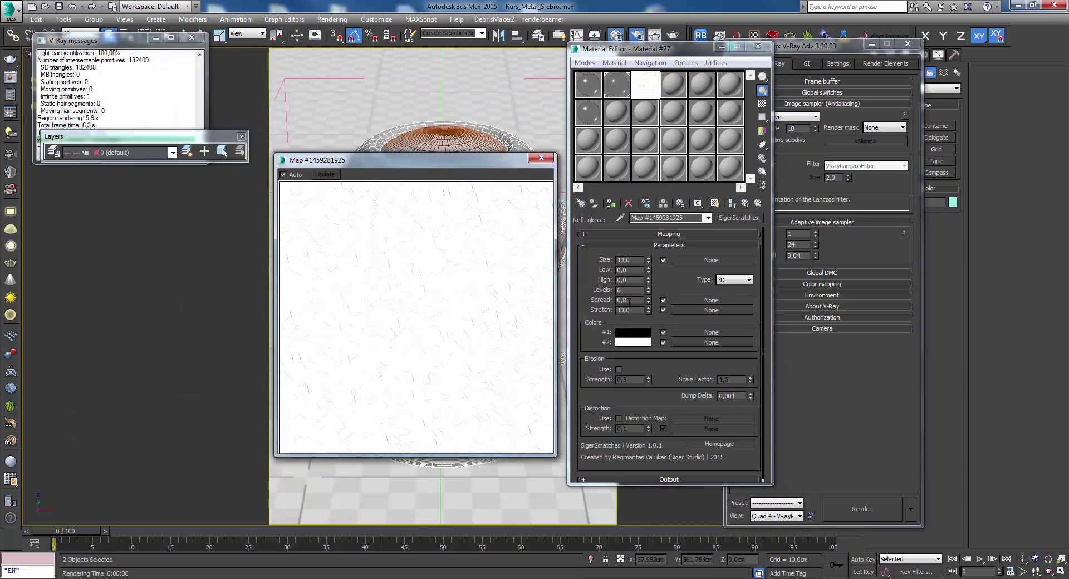
# - Set High to 1,0 and Low to 0,99 after testing Low values 8 and 0
pyautogui.doubleClick(635, 281)
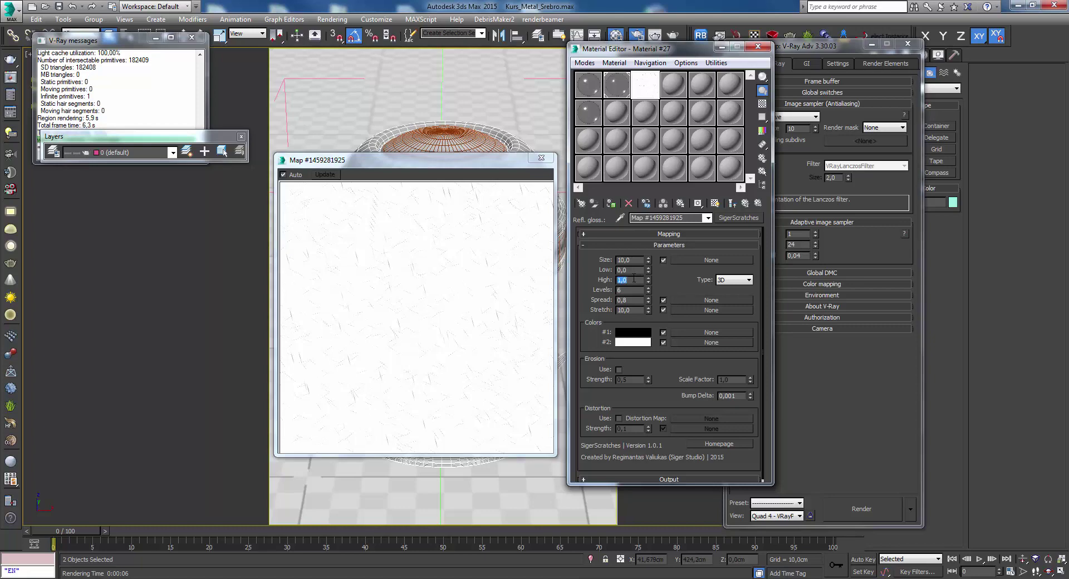
pyautogui.doubleClick(630, 272)
pyautogui.write('8')
pyautogui.press('Return')
pyautogui.press('Return')
pyautogui.press('Return')
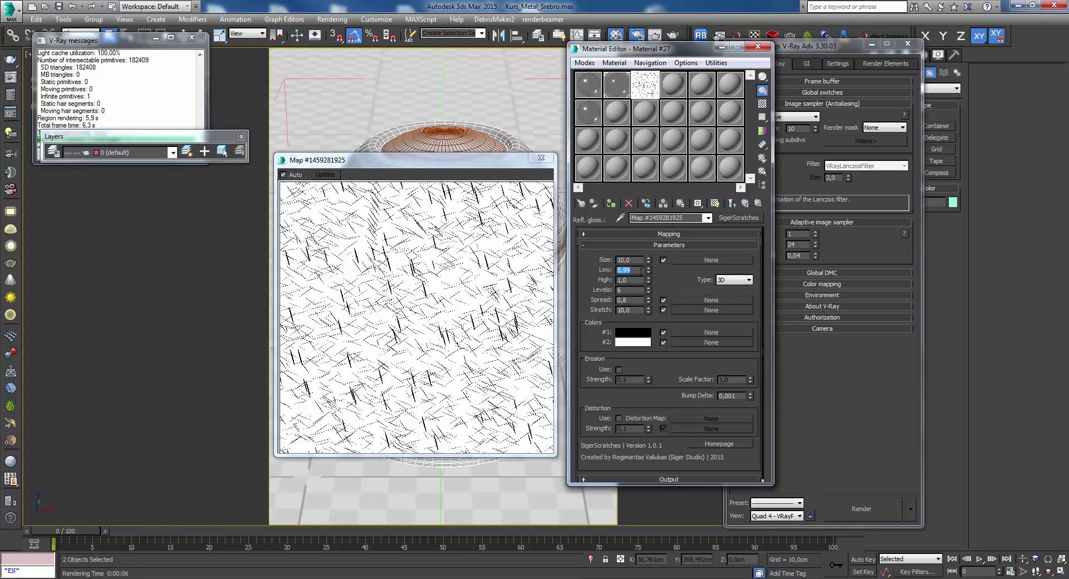
pyautogui.write('0')
pyautogui.press('Return')
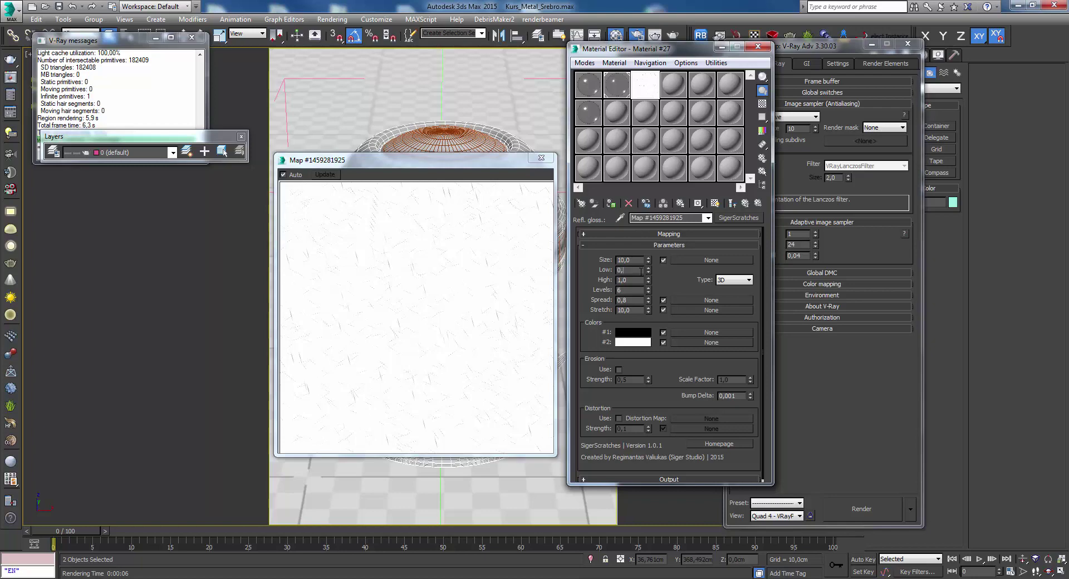
pyautogui.press('Return')
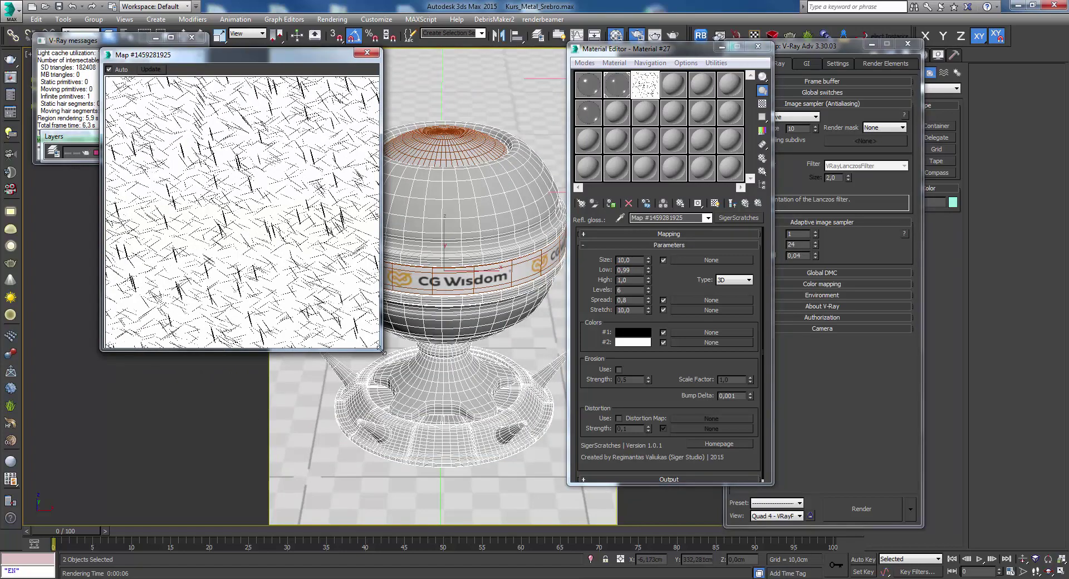
# - Enlarge the preview and set Levels to 8 after trying 2, 1 and 6
pyautogui.moveTo(380, 349); pyautogui.dragTo(533, 500)
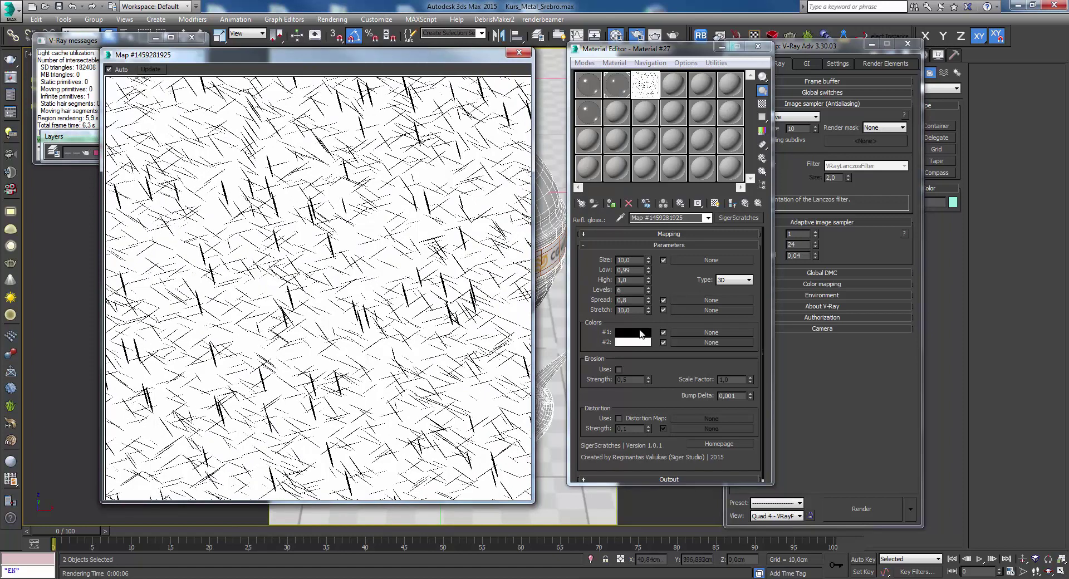
pyautogui.doubleClick(631, 290)
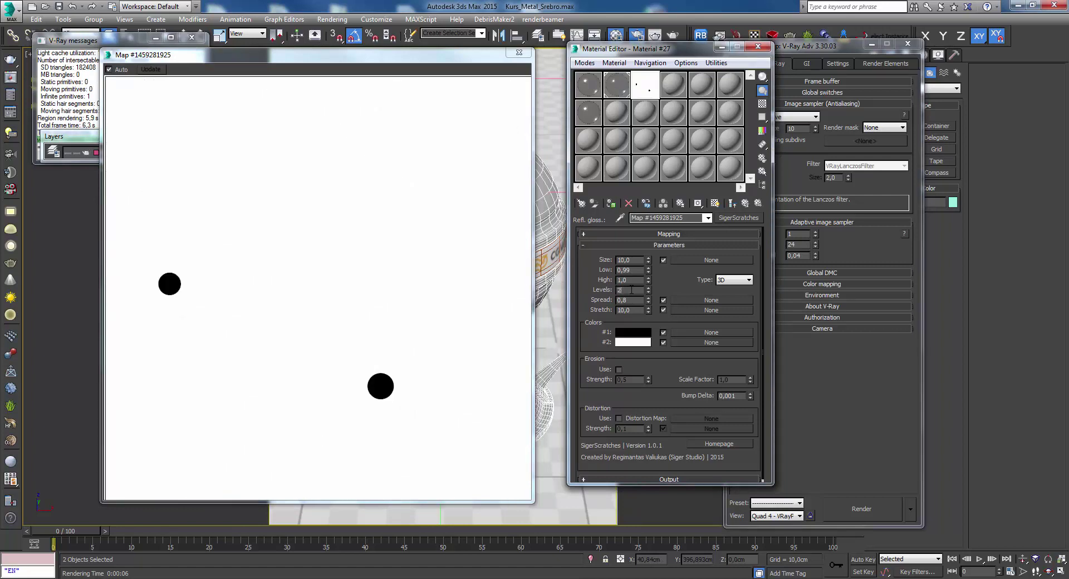
pyautogui.press('Return')
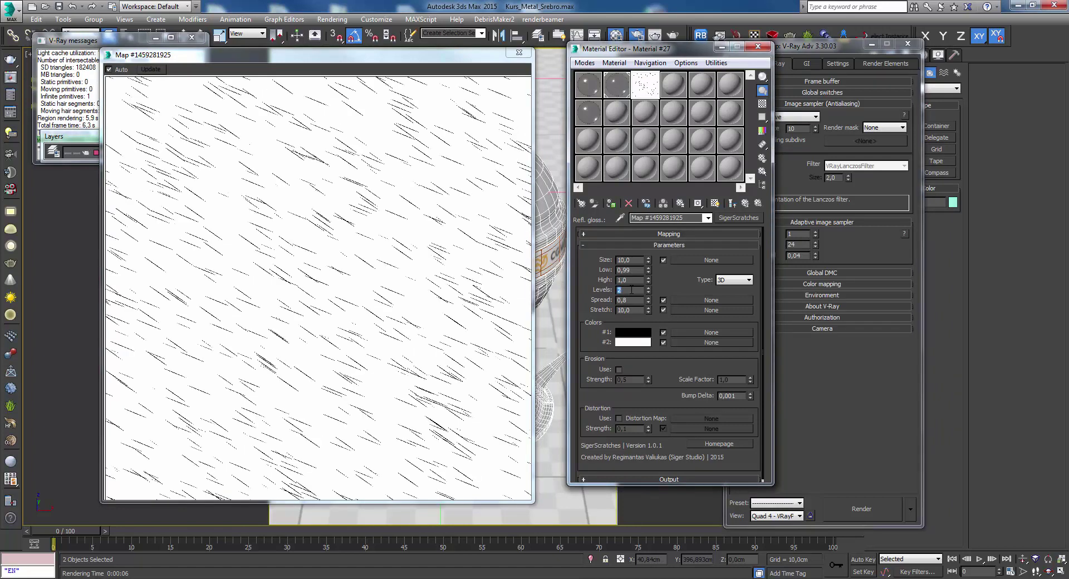
pyautogui.write('1')
pyautogui.press('Return')
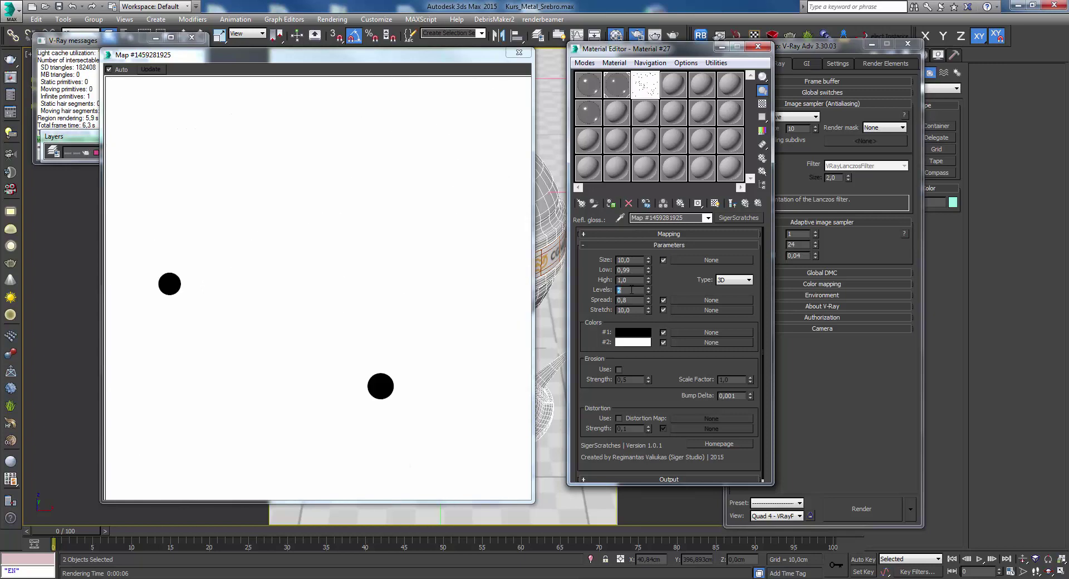
pyautogui.write('3')
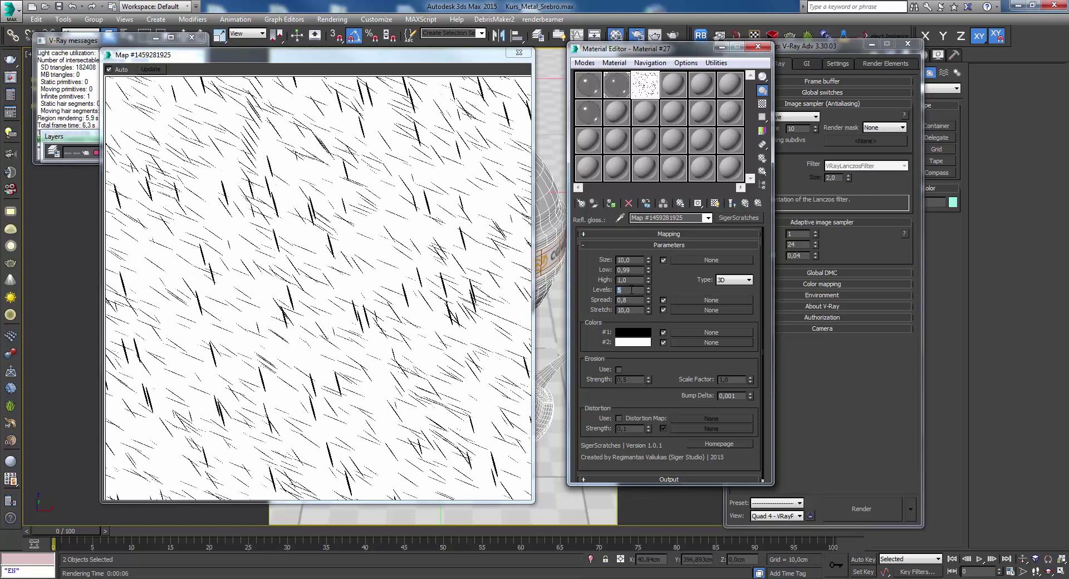
pyautogui.write('6')
pyautogui.press('Return')
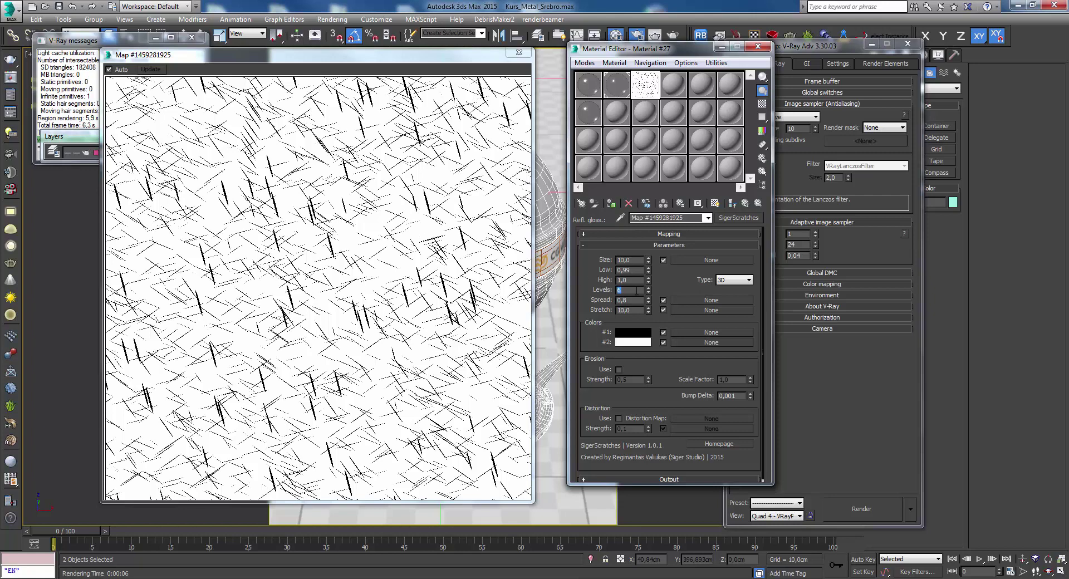
pyautogui.write('8')
pyautogui.press('Return')
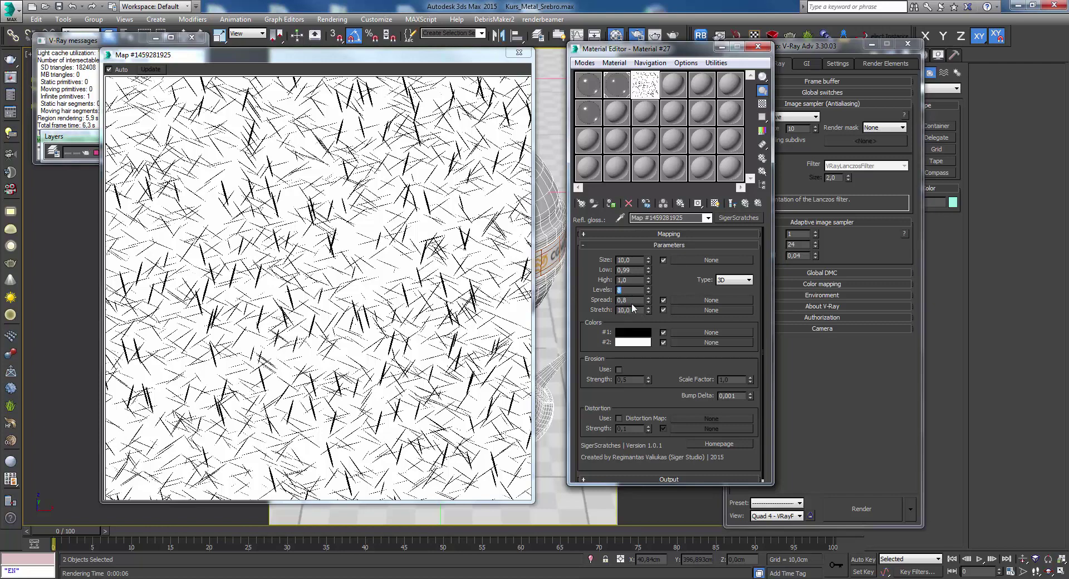
# - Set Spread to 1,0 after trying 0,1 and 0,3
pyautogui.press('Tab')
pyautogui.write('0,1')
pyautogui.press('Return')
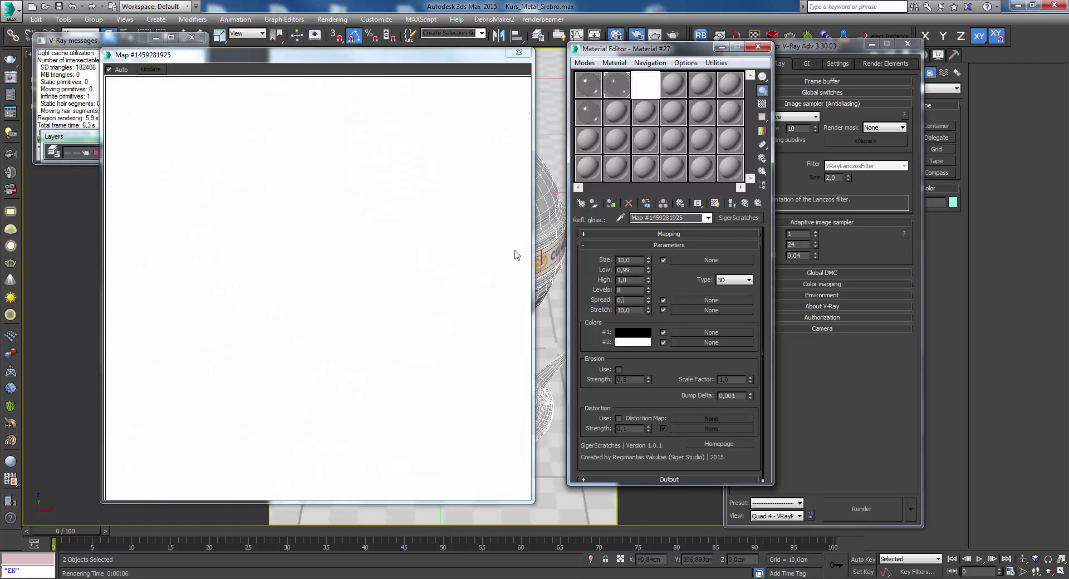
pyautogui.press('Return')
pyautogui.write('1')
pyautogui.press('Return')
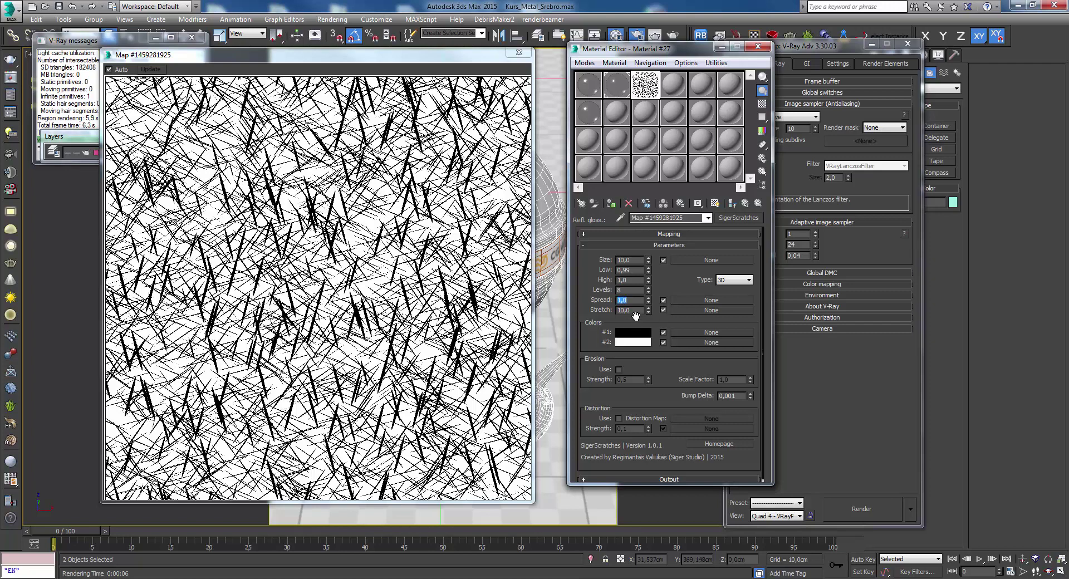
pyautogui.press('Tab')
# - Set Stretch to 150,0 after testing 2,0, 0,1 and 250,0
pyautogui.write('2')
pyautogui.press('Return')
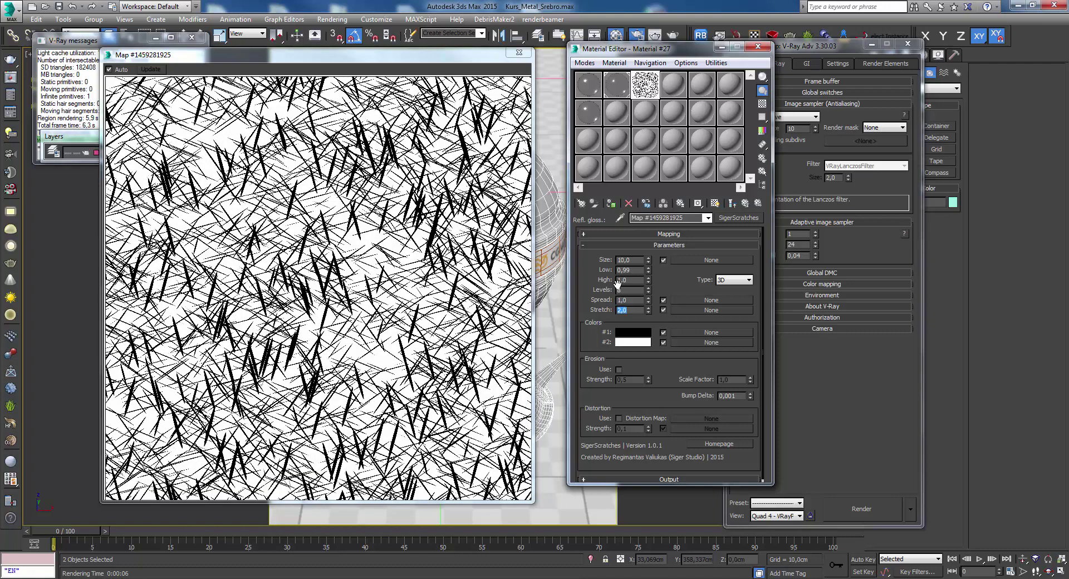
pyautogui.write('0,1')
pyautogui.press('Return')
pyautogui.moveTo(393, 61); pyautogui.dragTo(382, 64)
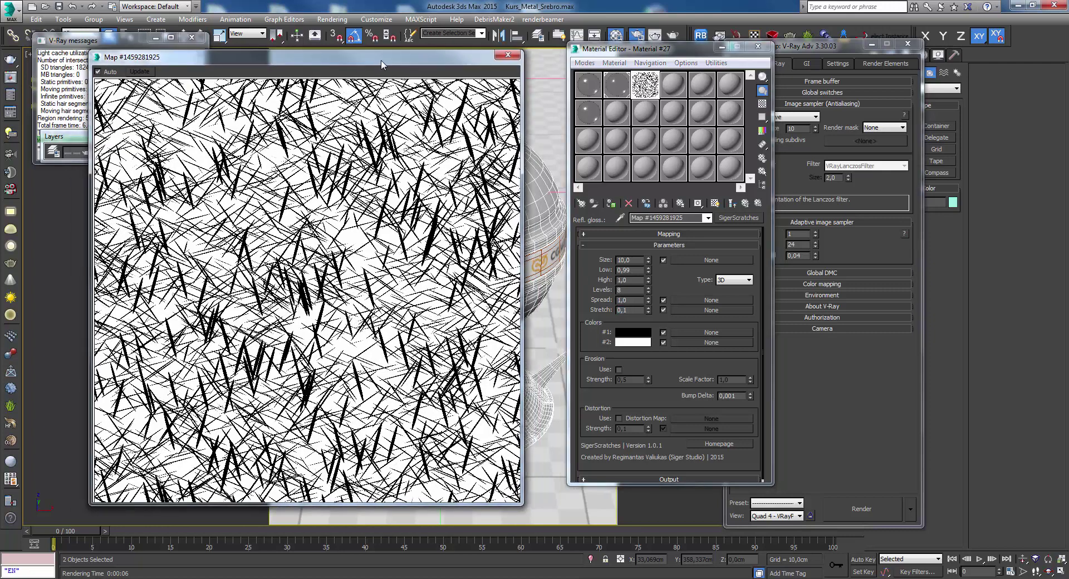
pyautogui.click(640, 310)
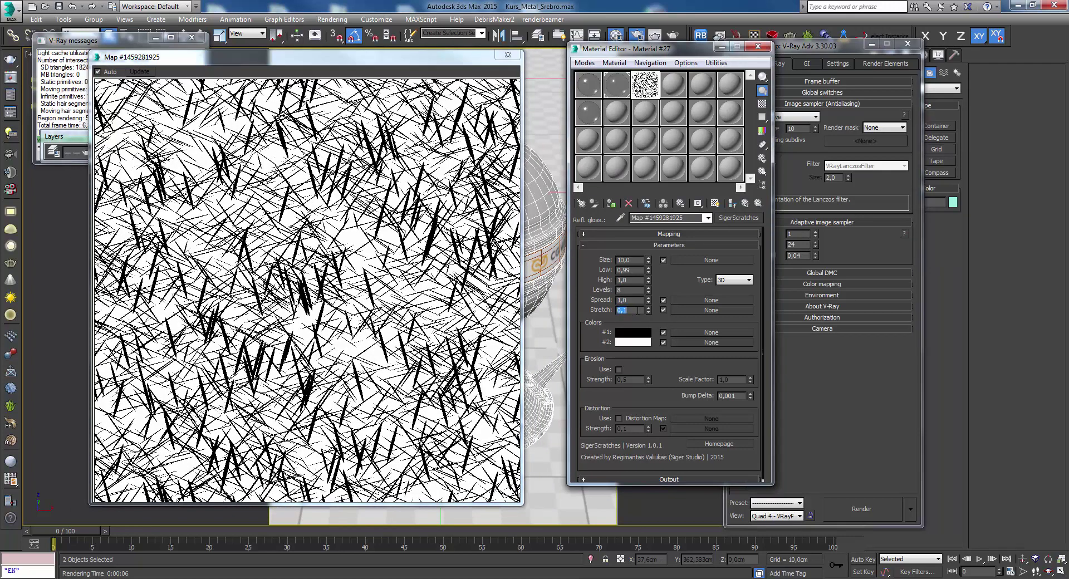
pyautogui.write('250')
pyautogui.press('Return')
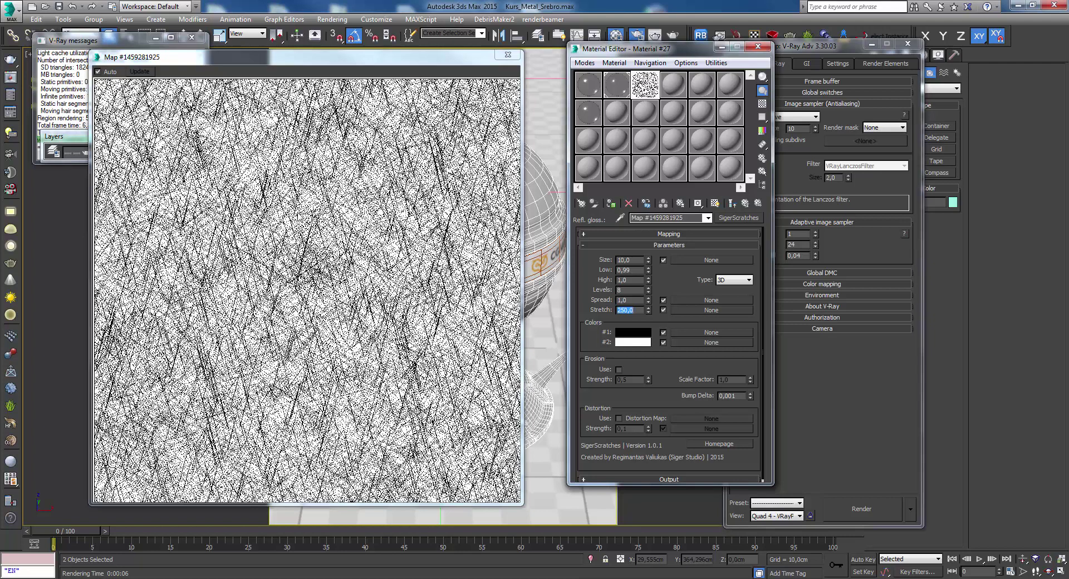
pyautogui.write('150')
pyautogui.press('Return')
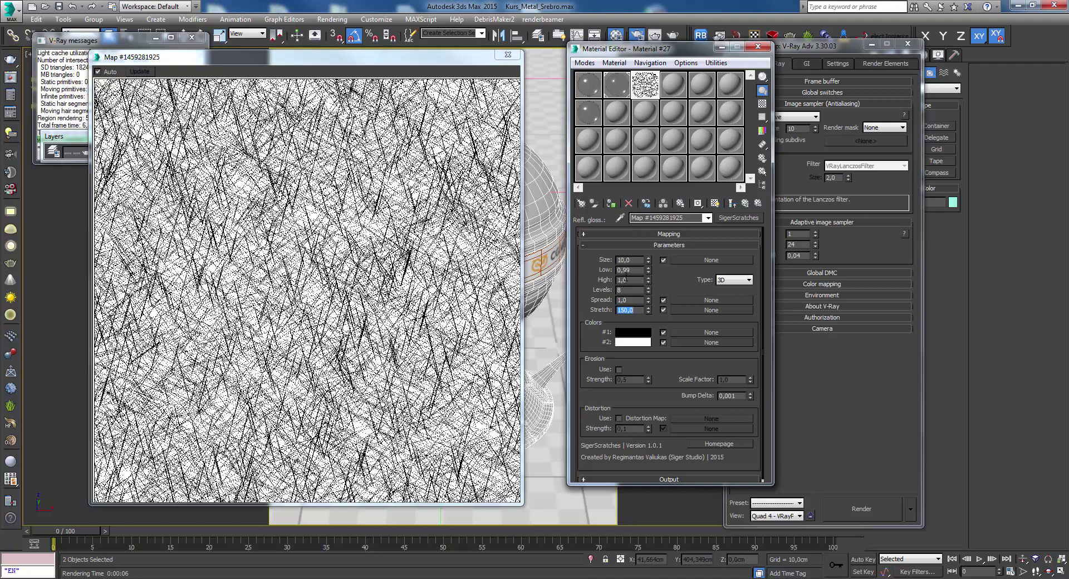
# - Test a Low value of 0,5, then restore Low to 0,99
pyautogui.click(626, 271)
pyautogui.write('0,5')
pyautogui.press('Return')
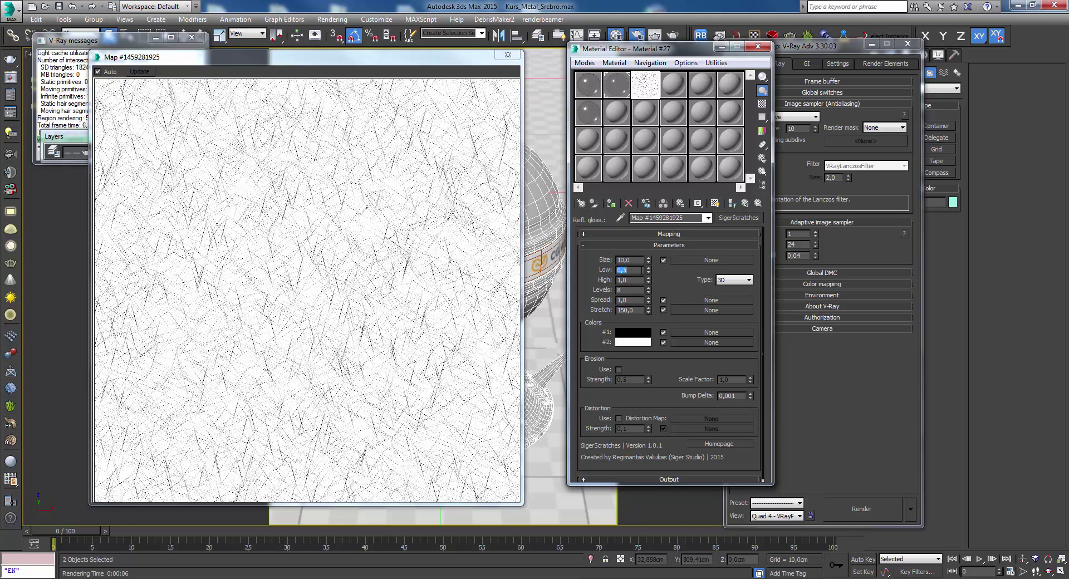
pyautogui.press('Return')
pyautogui.doubleClick(633, 259)
pyautogui.write('50')
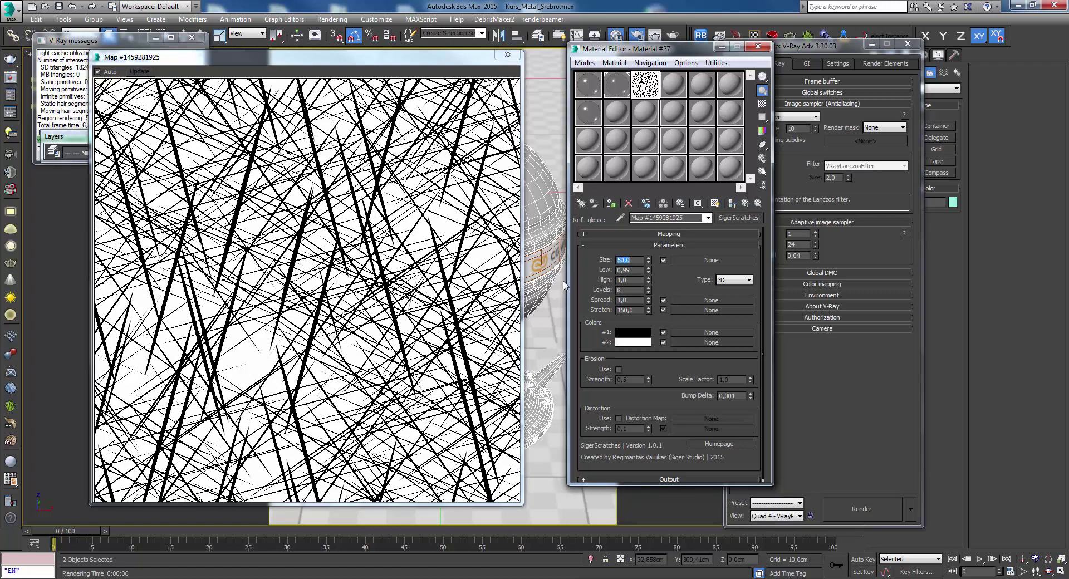
# - Enable erosion and try Strength values 0,9, 0,1 and 0,01
pyautogui.click(619, 370)
pyautogui.press('BackSpace')
pyautogui.write('9')
pyautogui.press('Return')
pyautogui.click(635, 380)
pyautogui.write('1')
pyautogui.press('Return')
pyautogui.click(635, 380)
pyautogui.write('0')
pyautogui.press('Return')
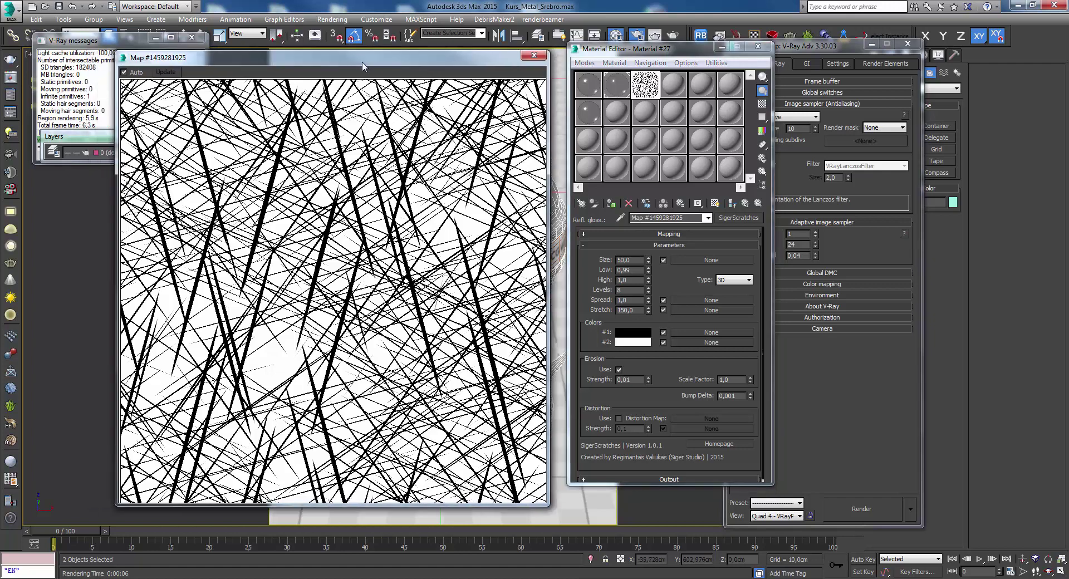
# - Set erosion Strength to 1,0 and Scale Factor to 0,5
pyautogui.moveTo(330, 64); pyautogui.dragTo(341, 65)
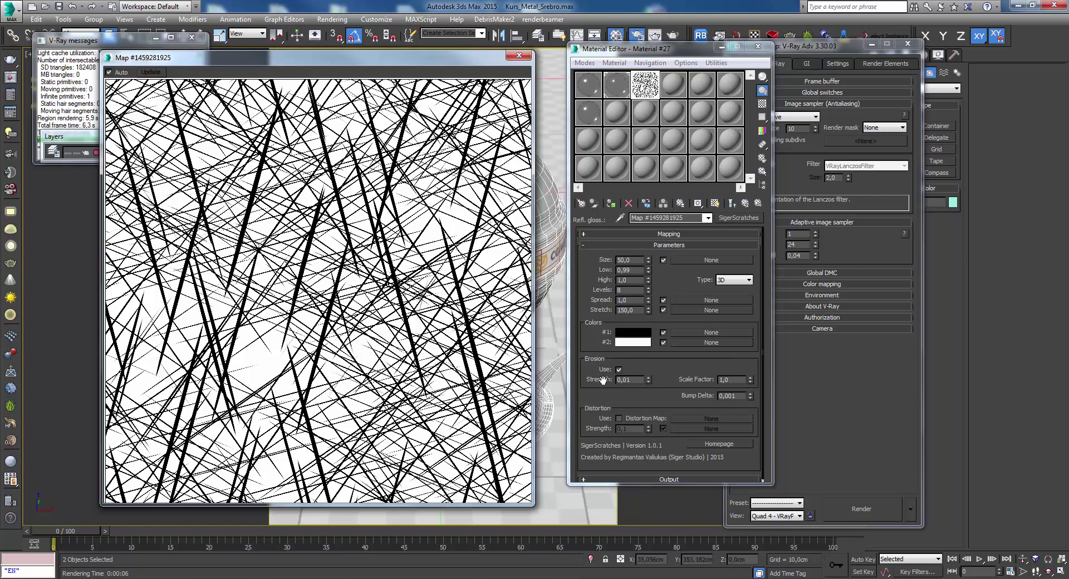
pyautogui.doubleClick(633, 381)
pyautogui.write('1')
pyautogui.press('Return')
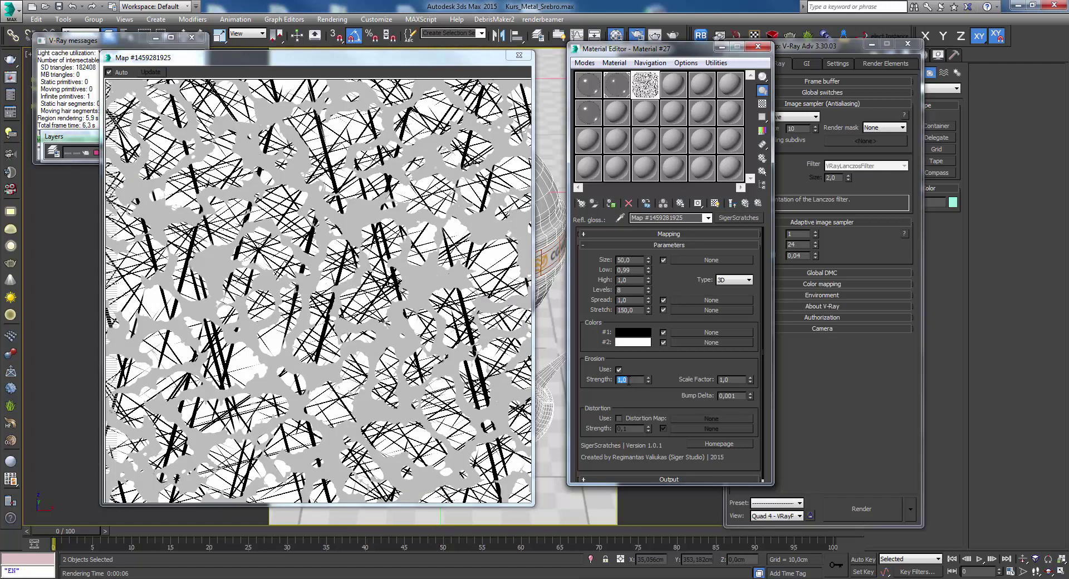
pyautogui.doubleClick(735, 380)
pyautogui.write('0,5')
pyautogui.press('Return')
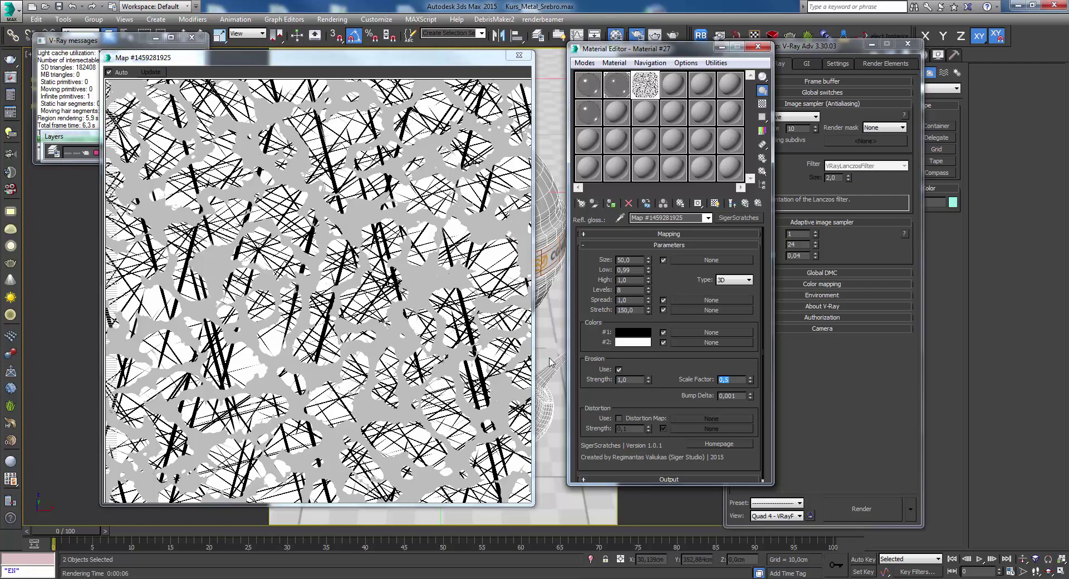
# - Lower erosion Strength to 0,8 and set Size to 25,0
pyautogui.doubleClick(625, 380)
pyautogui.write('0,8')
pyautogui.press('Return')
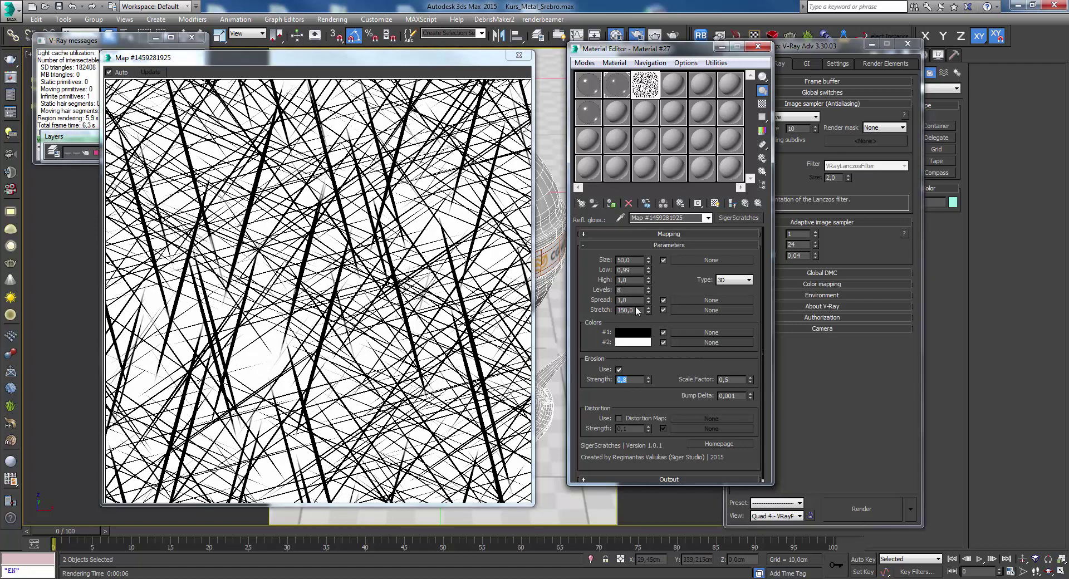
pyautogui.doubleClick(629, 260)
pyautogui.write('25')
pyautogui.press('Return')
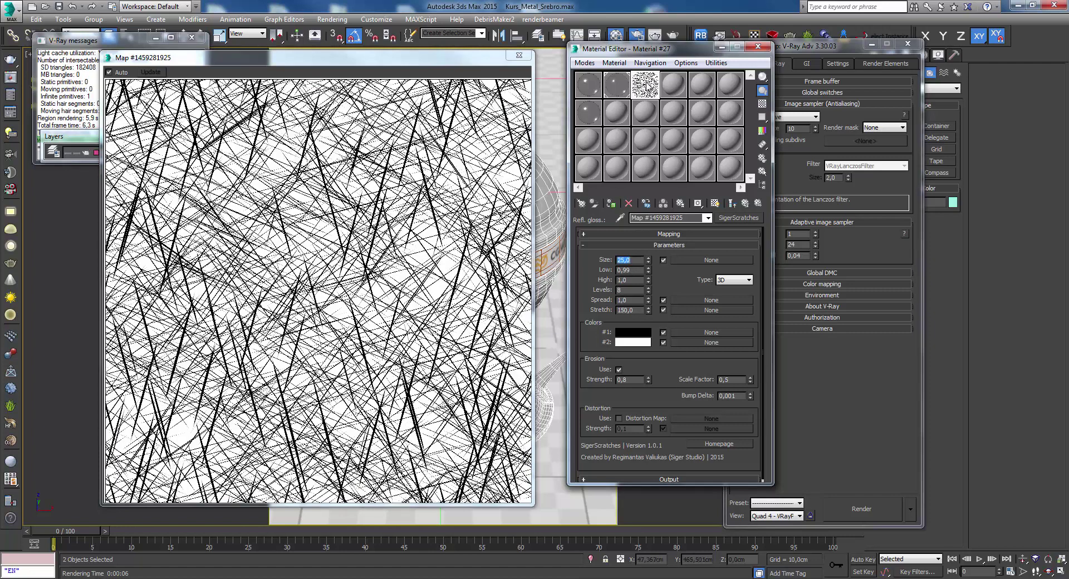
# - Close the old preview and open a magnified preview of Material #27's SigerScratches gloss map
pyautogui.click(628, 87)
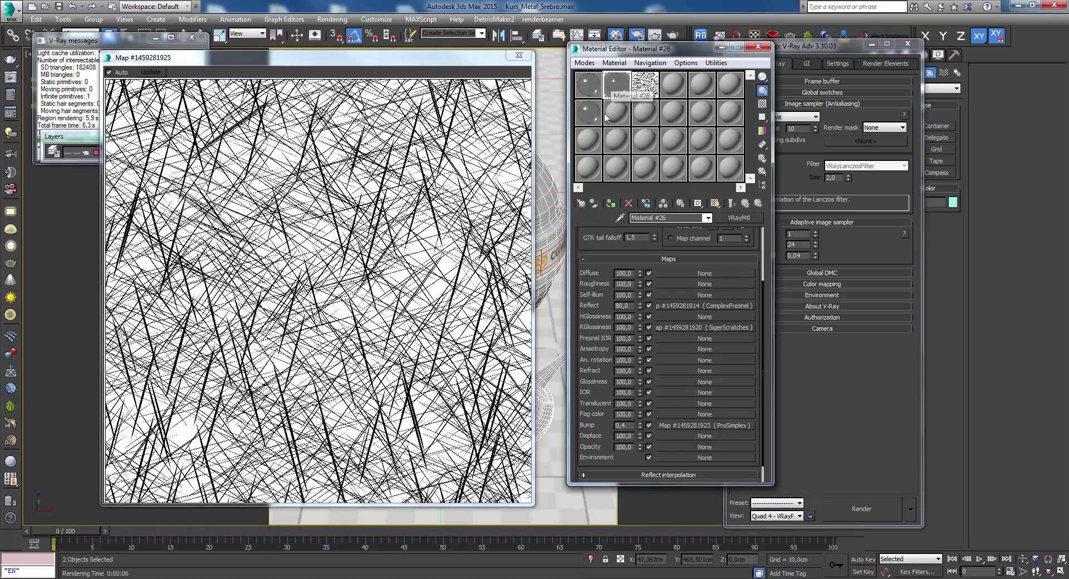
pyautogui.click(518, 55)
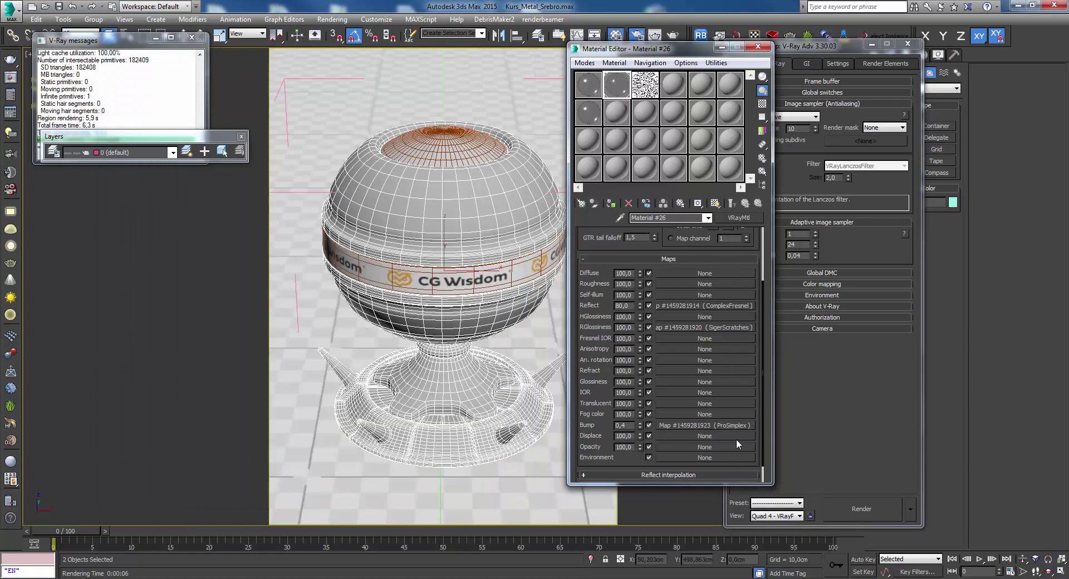
pyautogui.click(717, 329)
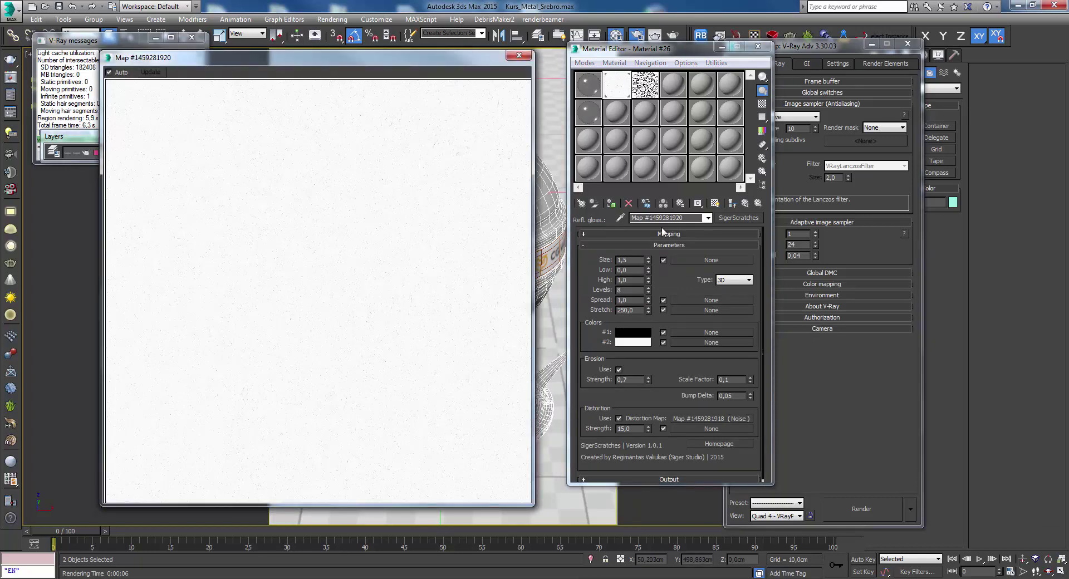
pyautogui.click(519, 55)
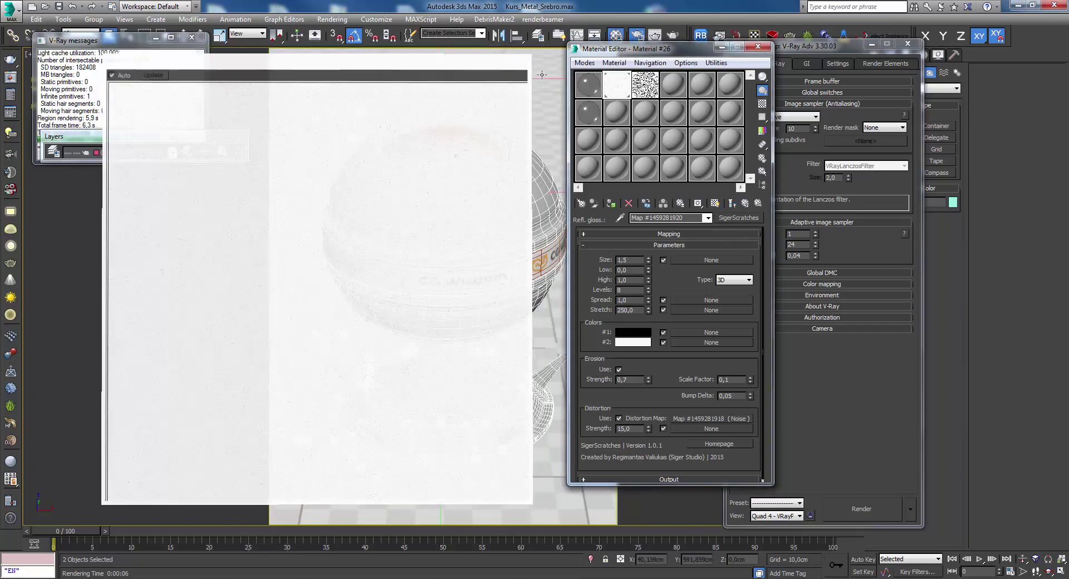
pyautogui.click(648, 87)
pyautogui.doubleClick(644, 84)
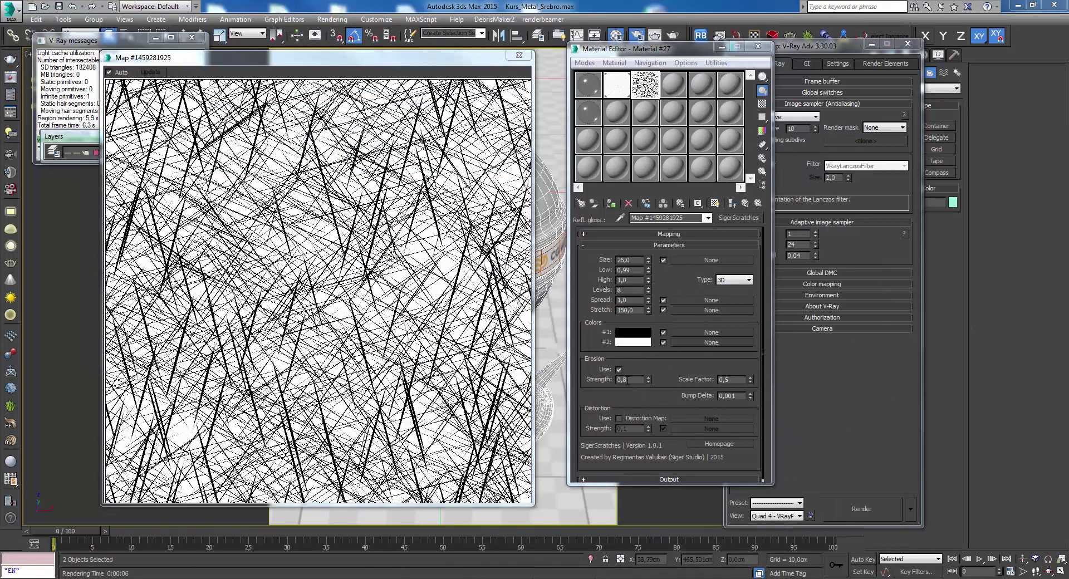
# - Shrink and recentre the scratch preview, and set Low to 0,5
pyautogui.click(639, 379)
pyautogui.write('0,5')
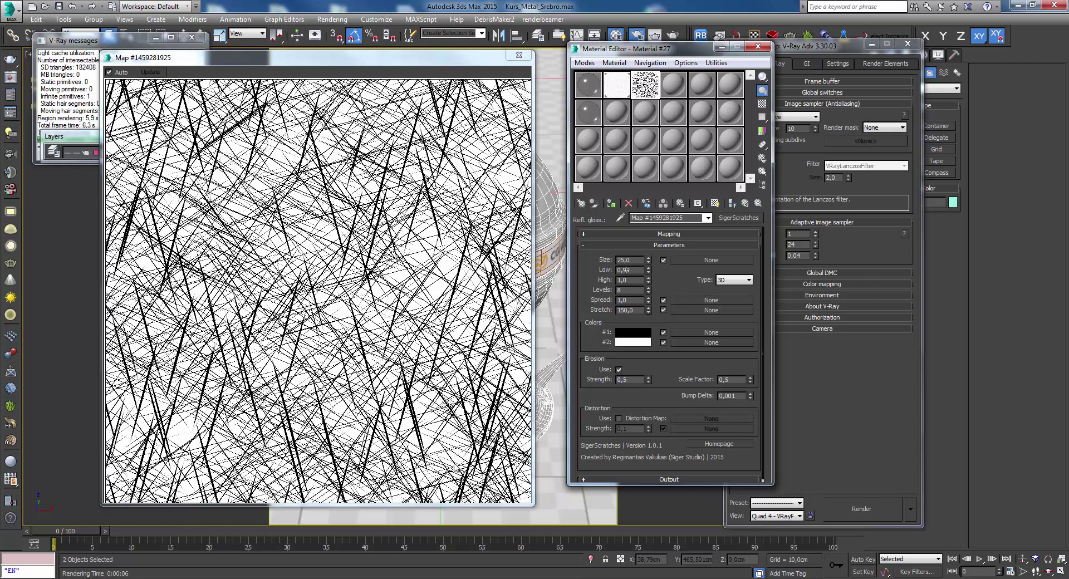
pyautogui.click(536, 505)
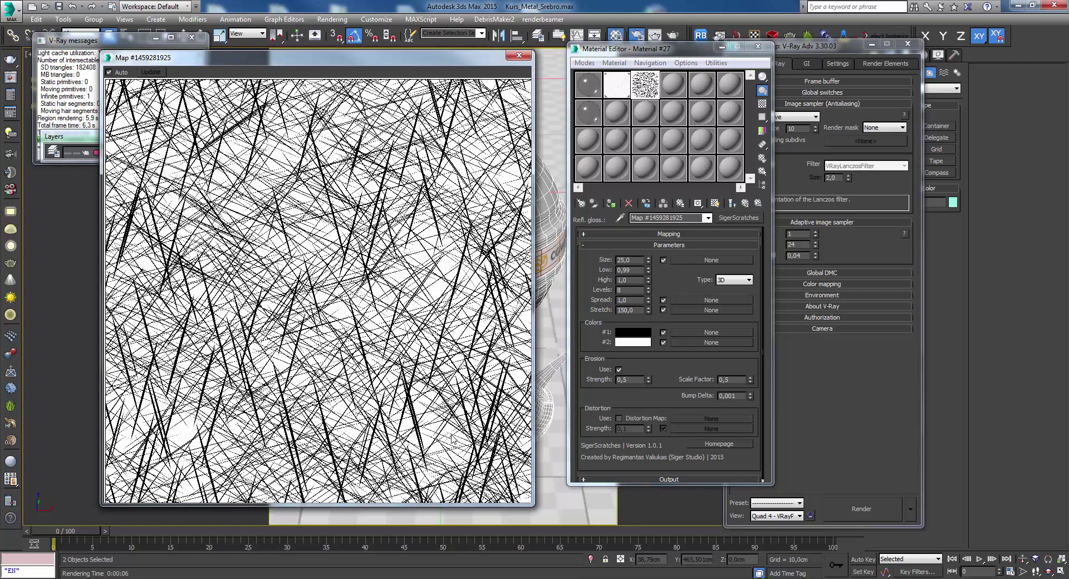
pyautogui.keyDown('ctrl'); pyautogui.click(535, 508); pyautogui.keyUp('ctrl')
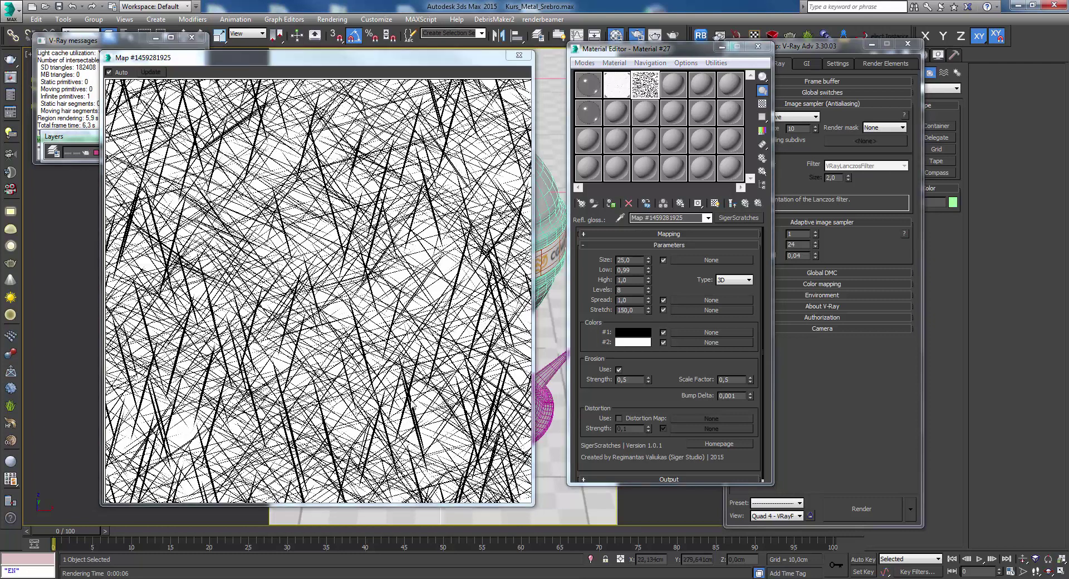
pyautogui.click(533, 505)
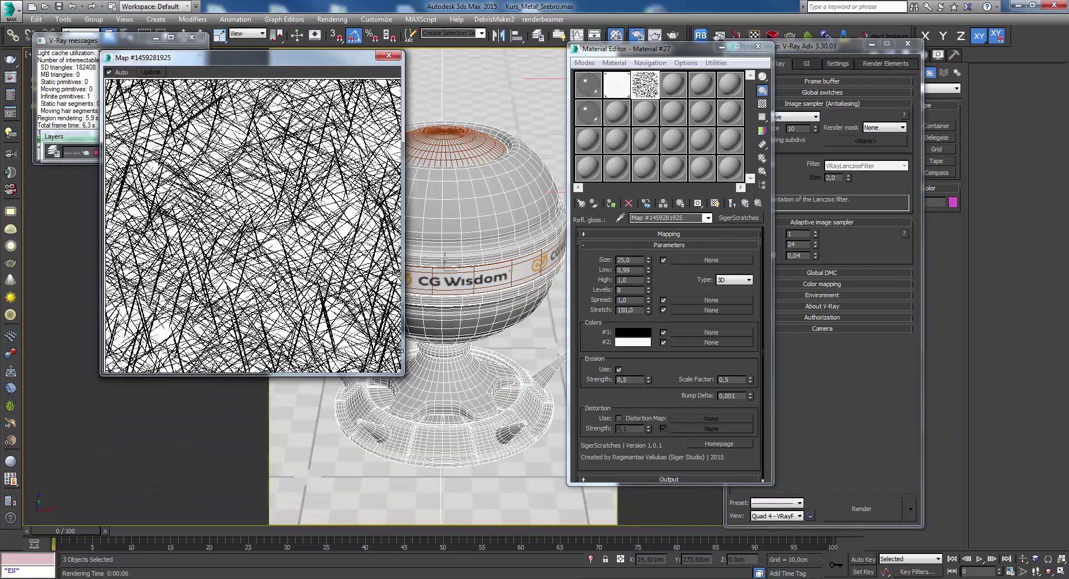
pyautogui.moveTo(532, 505); pyautogui.dragTo(349, 321)
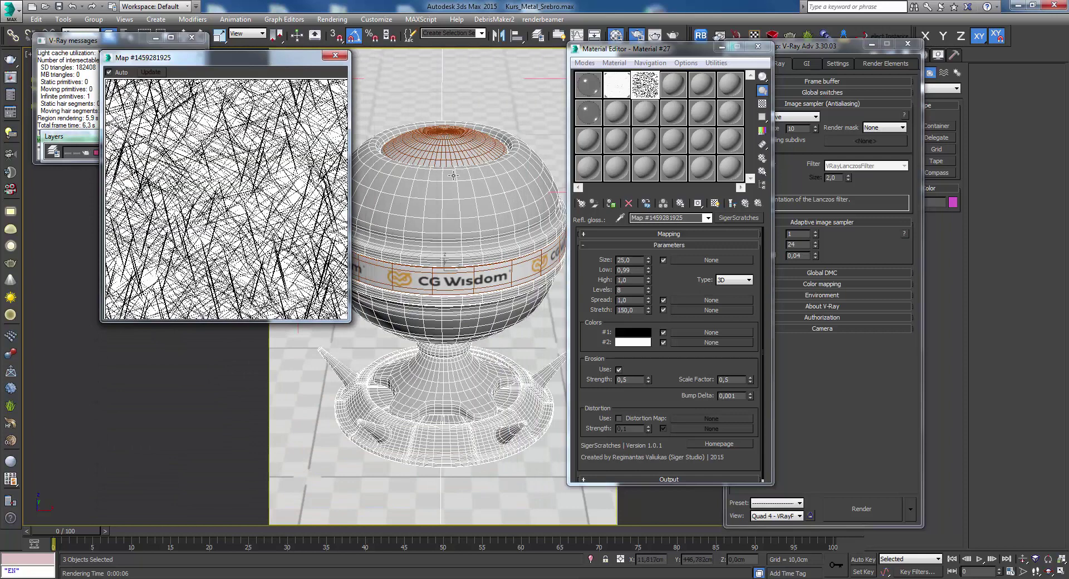
pyautogui.moveTo(223, 57); pyautogui.dragTo(428, 192)
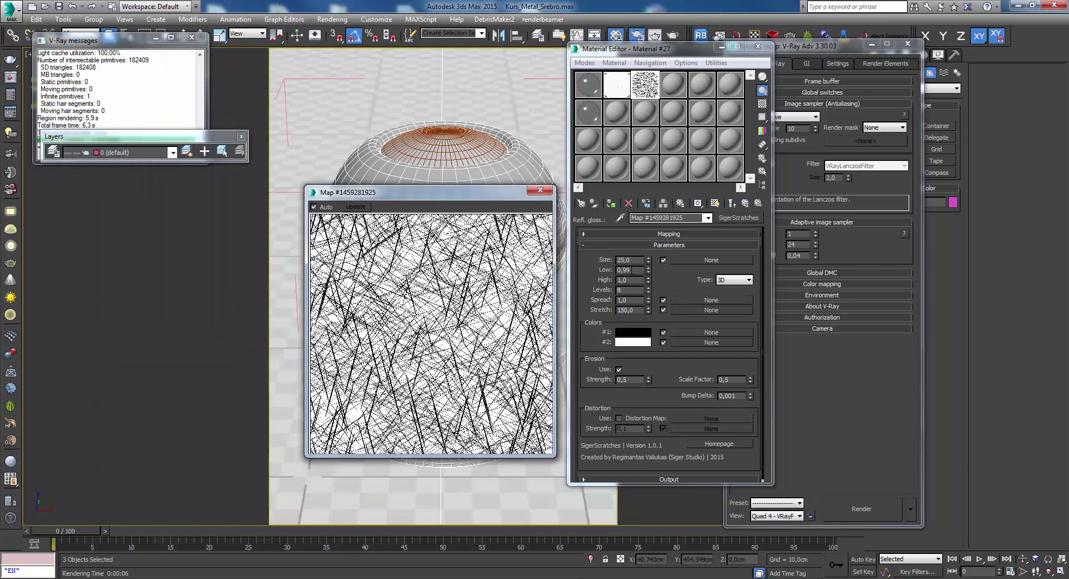
pyautogui.doubleClick(632, 270)
pyautogui.write('0,5')
pyautogui.press('Return')
pyautogui.write('1')
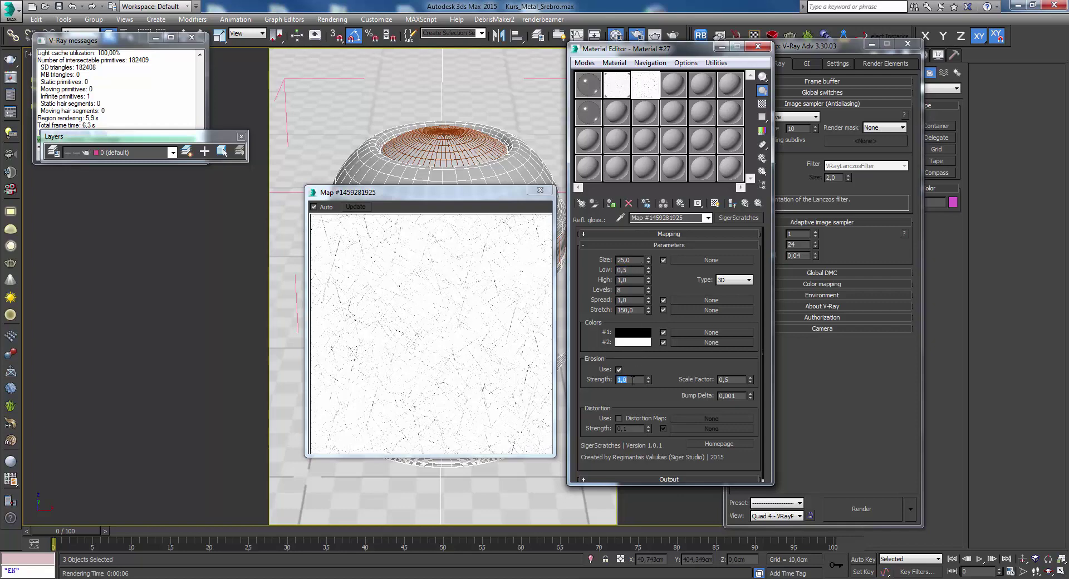
# - Enlarge the preview, set erosion Strength to 0,5 and turn erosion Use back on
pyautogui.moveTo(468, 193); pyautogui.dragTo(321, 83)
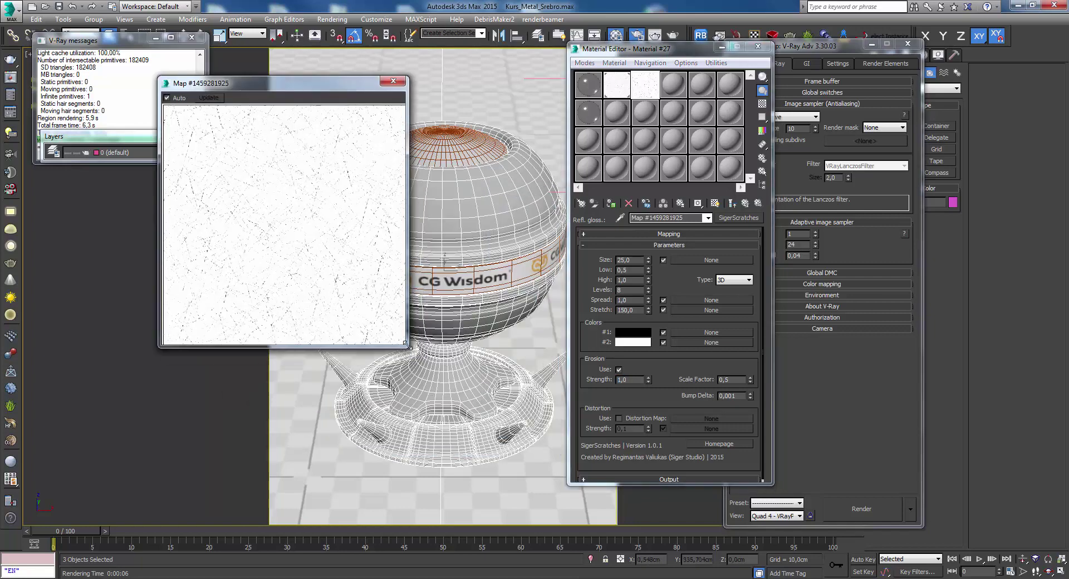
pyautogui.moveTo(404, 342); pyautogui.dragTo(542, 481)
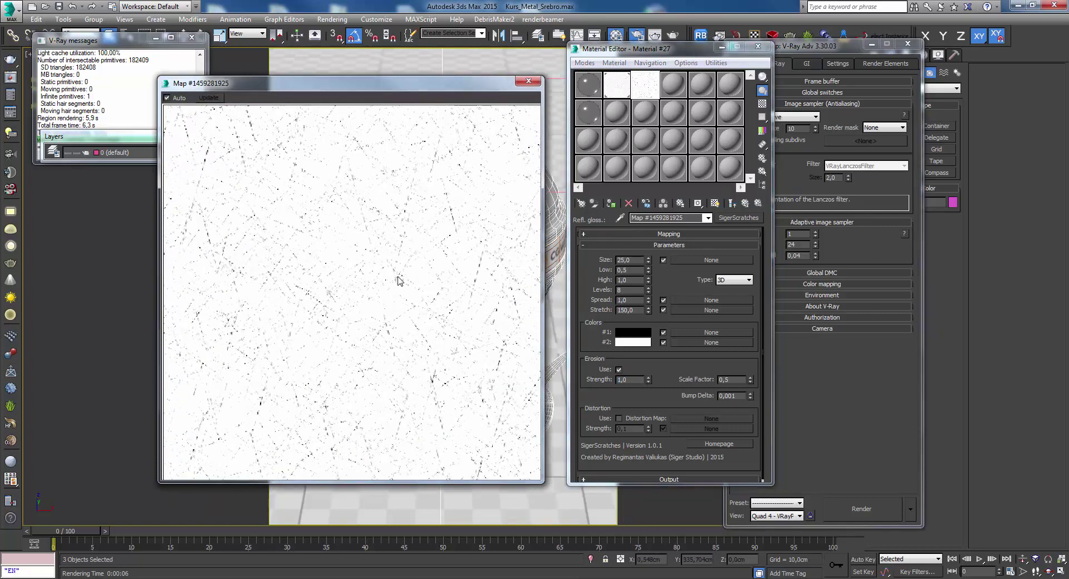
pyautogui.doubleClick(634, 381)
pyautogui.write(',5')
pyautogui.press('Return')
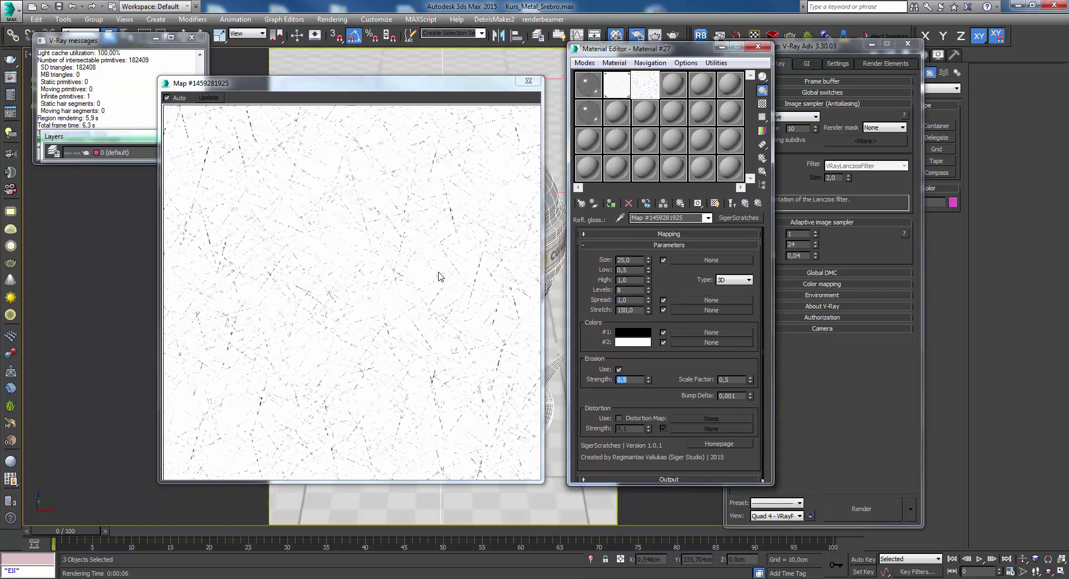
pyautogui.click(619, 368)
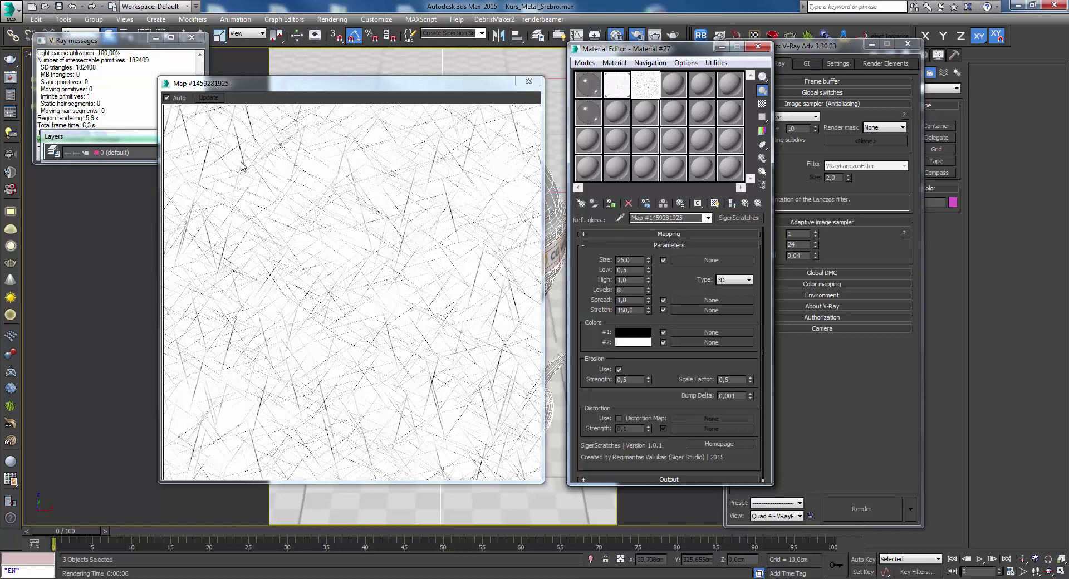
pyautogui.click(287, 220)
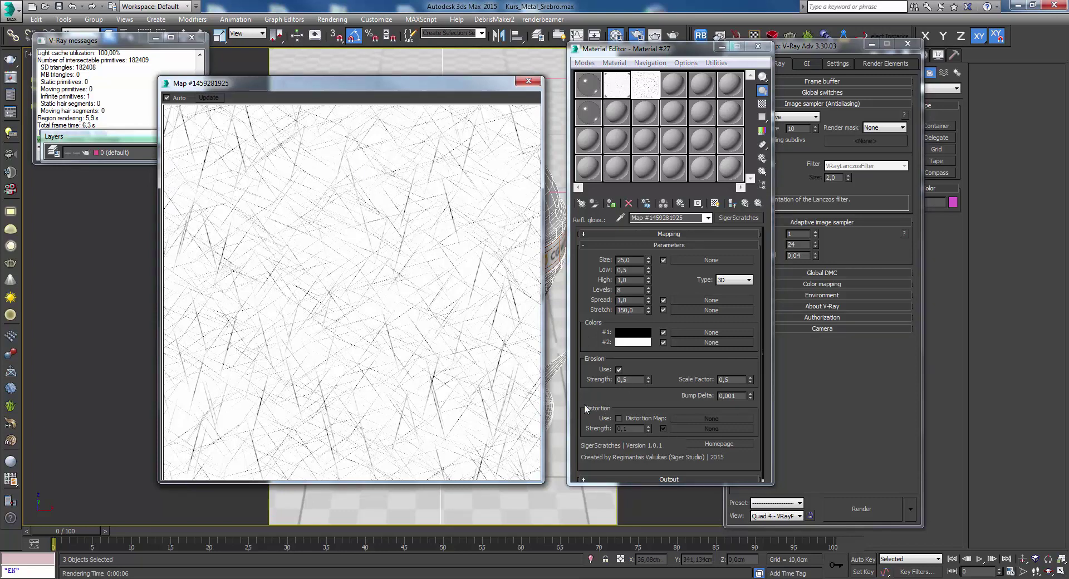
# - Enable Distortion and load a ProSimplex map into the SigerScratches distortion slot
pyautogui.click(619, 418)
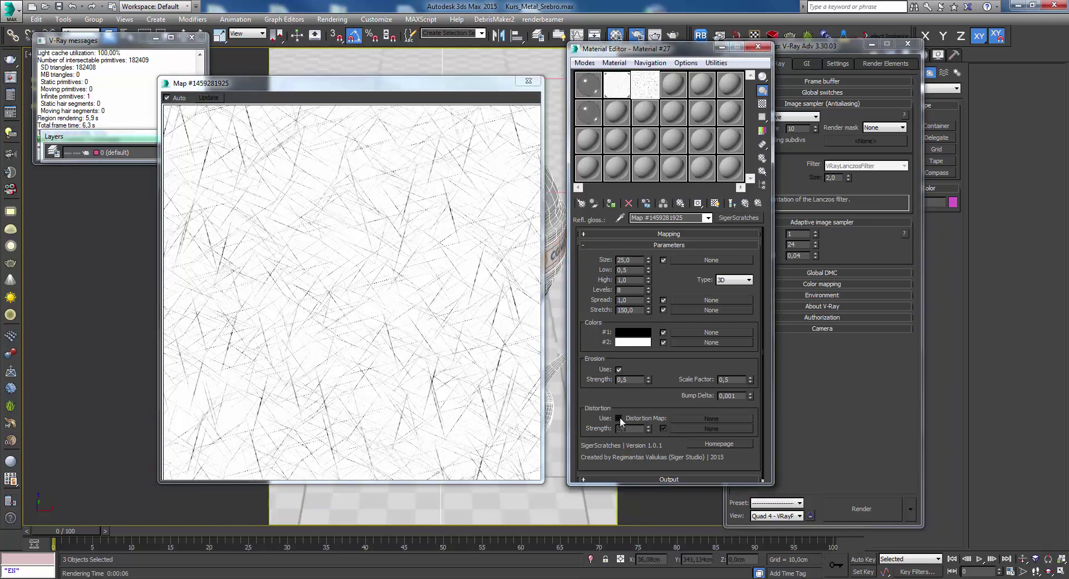
pyautogui.click(699, 417)
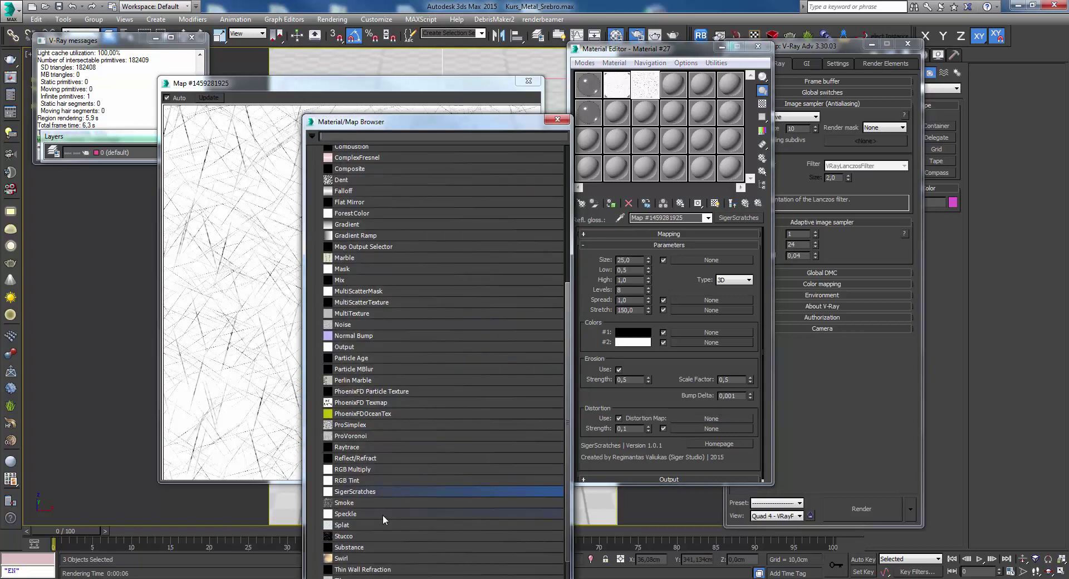
pyautogui.moveTo(432, 126); pyautogui.dragTo(440, 49)
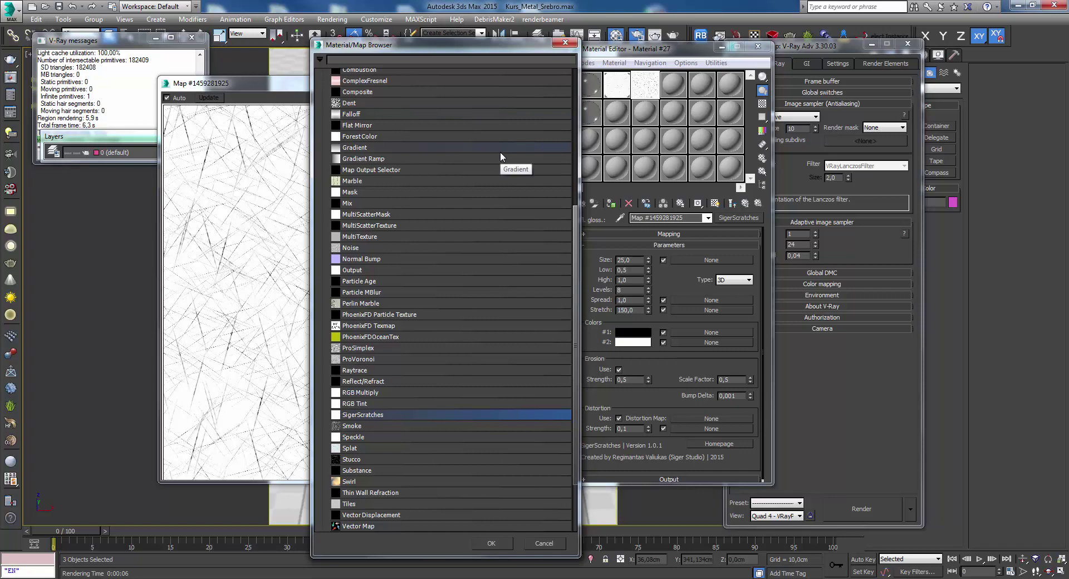
pyautogui.doubleClick(378, 348)
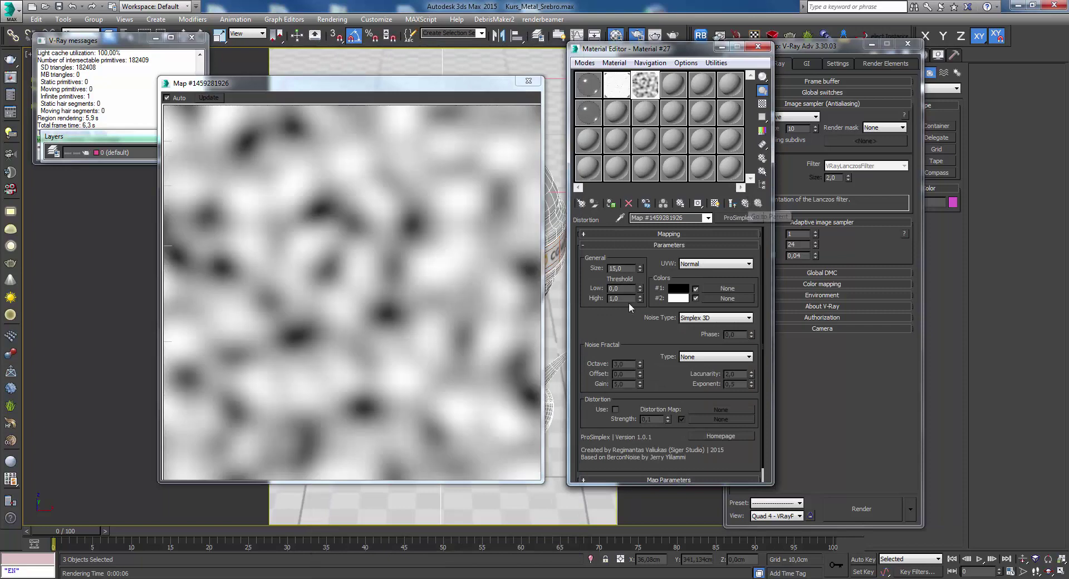
# - Set the SigerScratches distortion strength to 0,5 and the ProSimplex noise size to 25
pyautogui.click(746, 204)
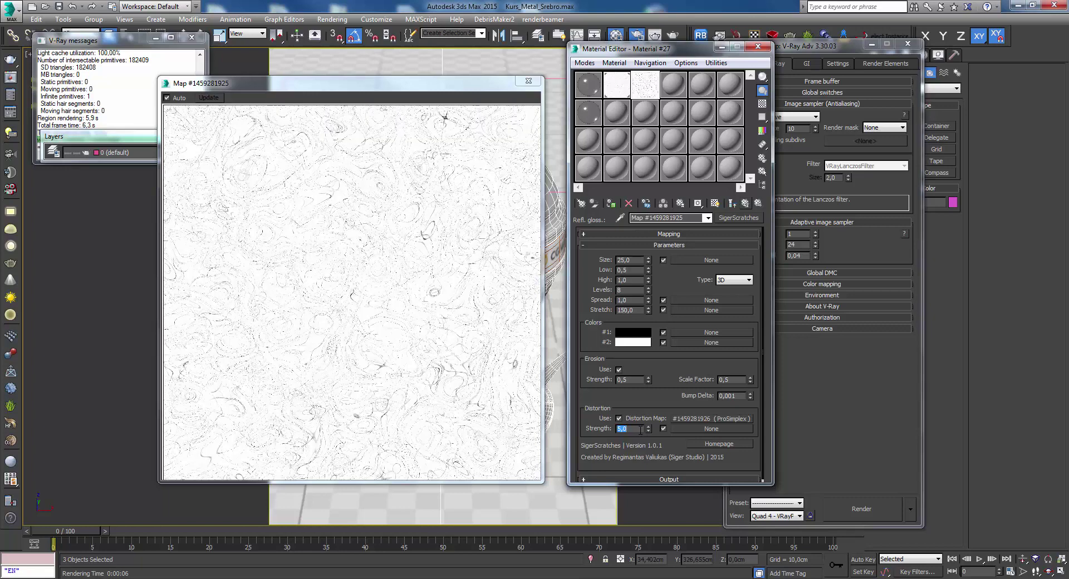
pyautogui.write('0,5')
pyautogui.press('Return')
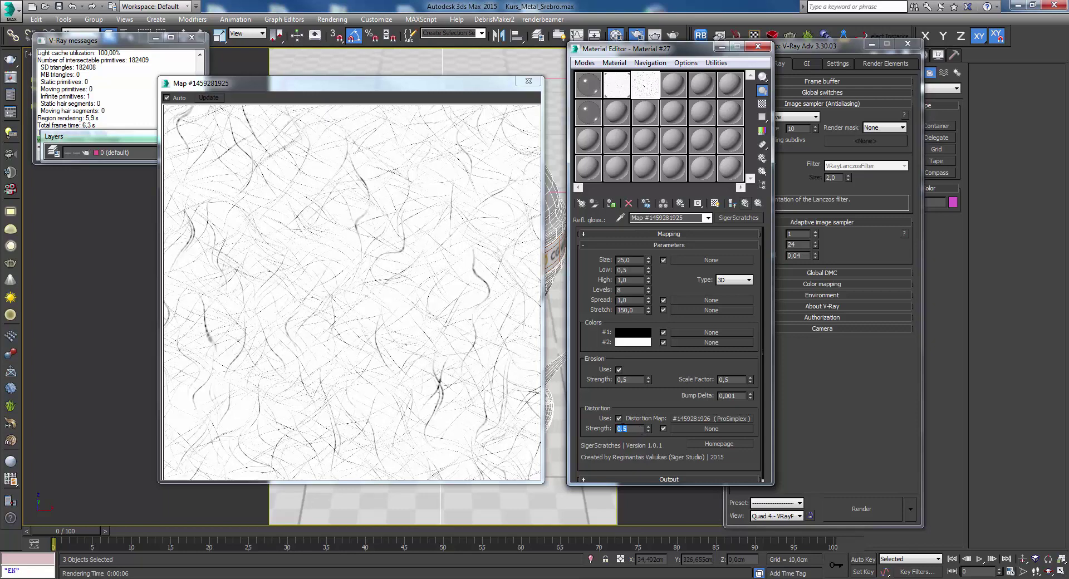
pyautogui.click(695, 417)
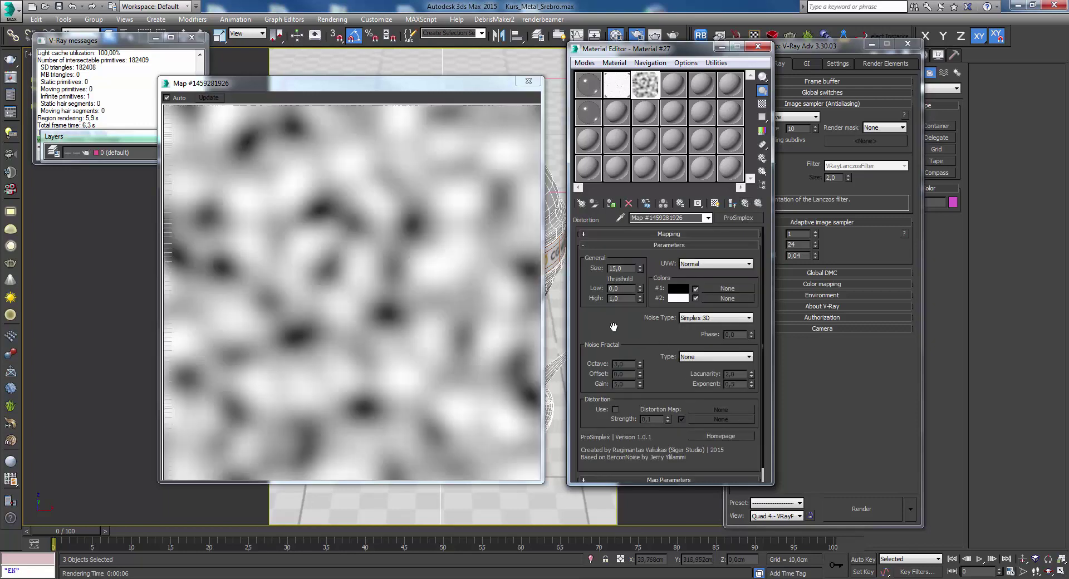
pyautogui.doubleClick(614, 267)
pyautogui.write('25')
pyautogui.press('Return')
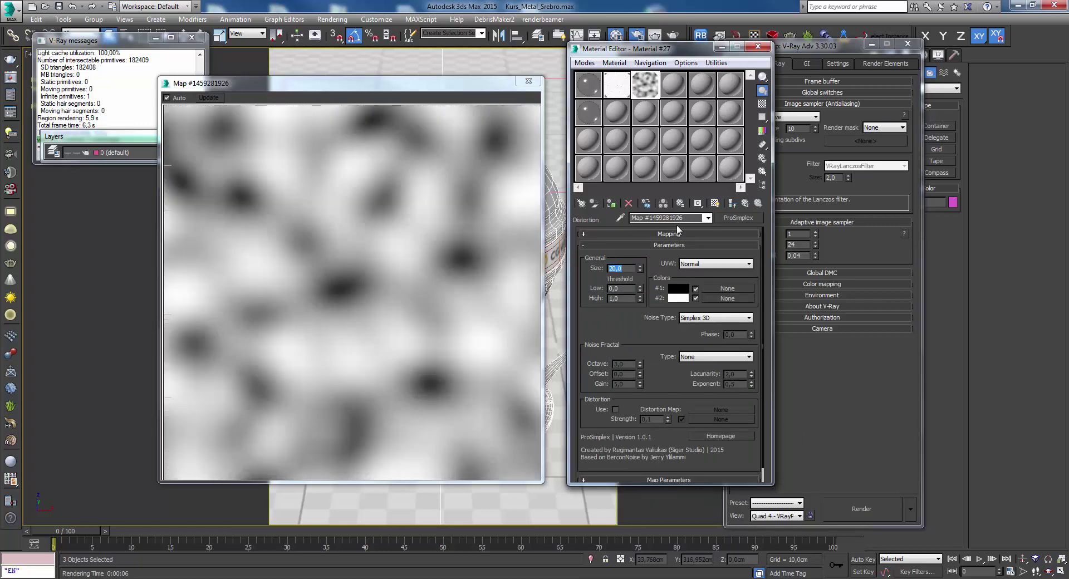
pyautogui.click(746, 203)
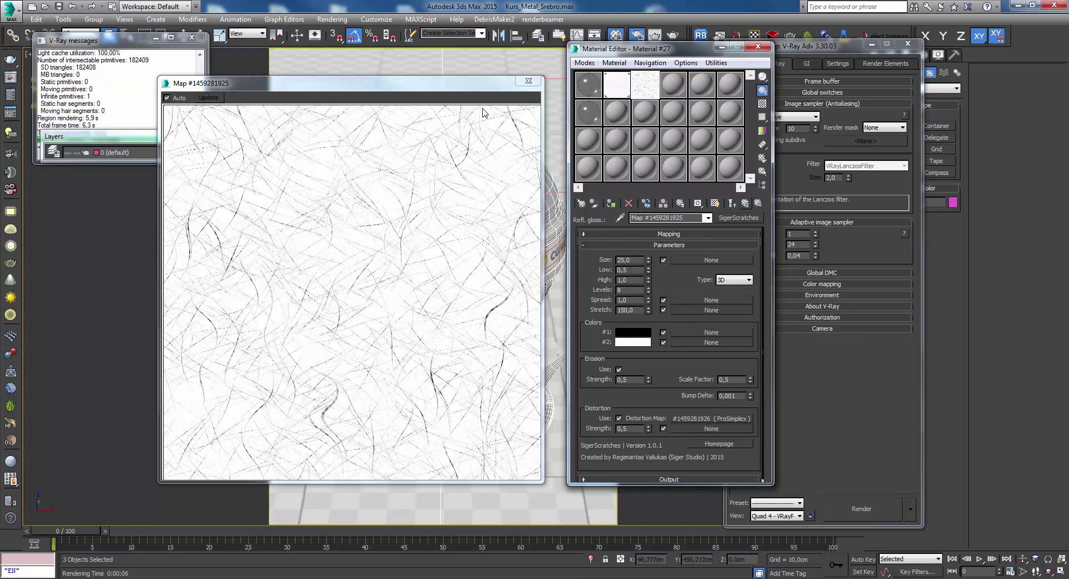
# - Close the scratch preview and view a magnified sample of Material #27
pyautogui.click(528, 81)
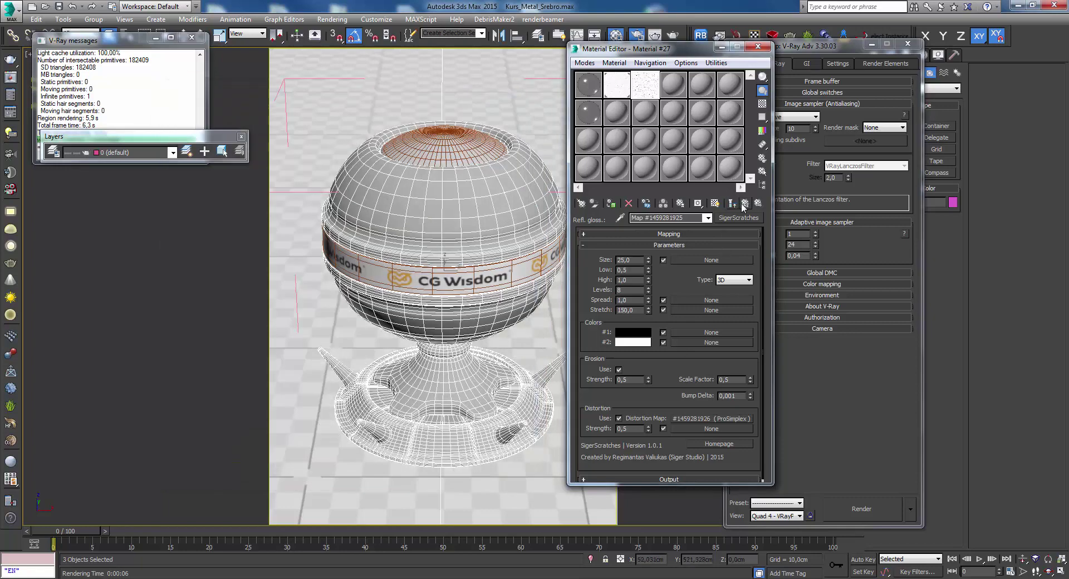
pyautogui.click(733, 204)
pyautogui.doubleClick(645, 85)
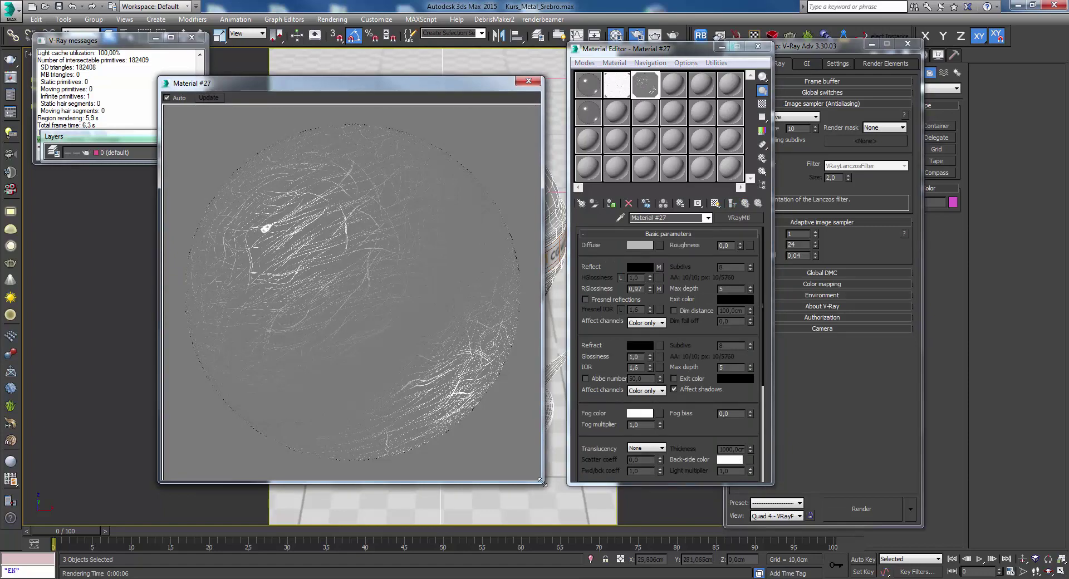
pyautogui.moveTo(541, 480); pyautogui.dragTo(385, 373)
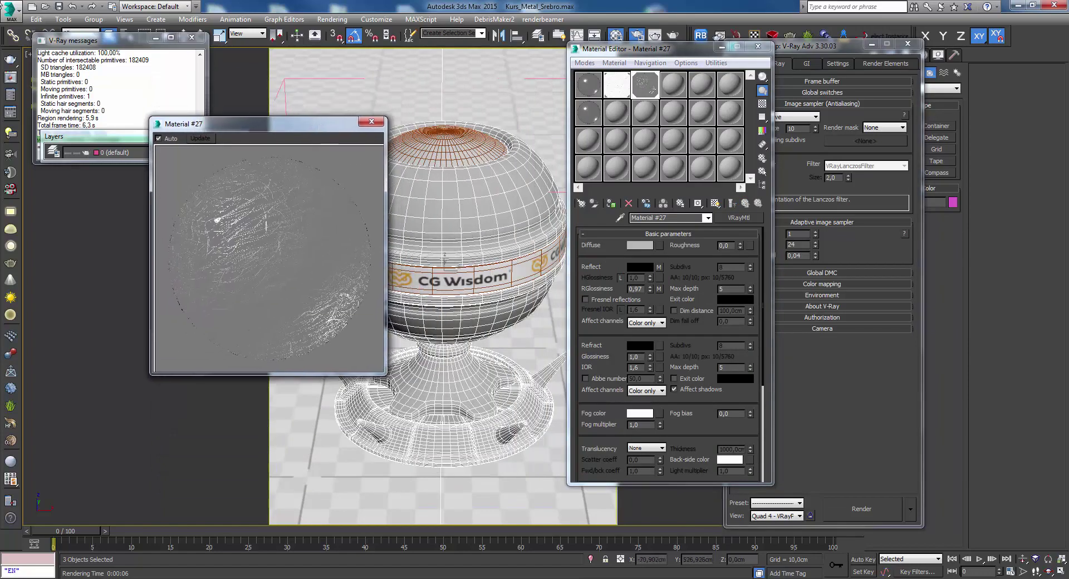
pyautogui.click(658, 289)
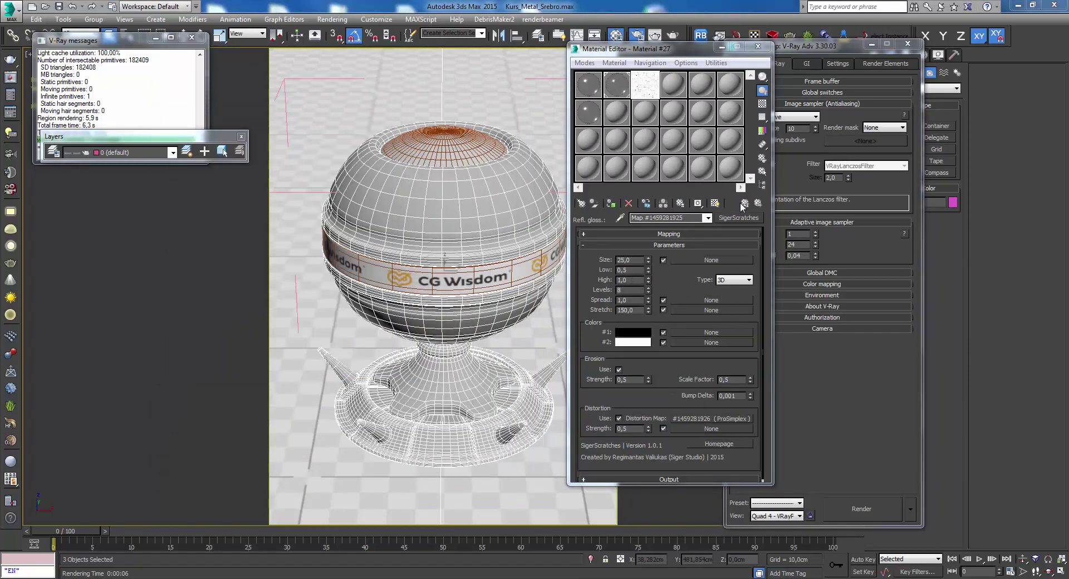
# - Open the RGlossiness SigerScratches map from the Maps list and show the full material result
pyautogui.click(745, 203)
pyautogui.doubleClick(644, 84)
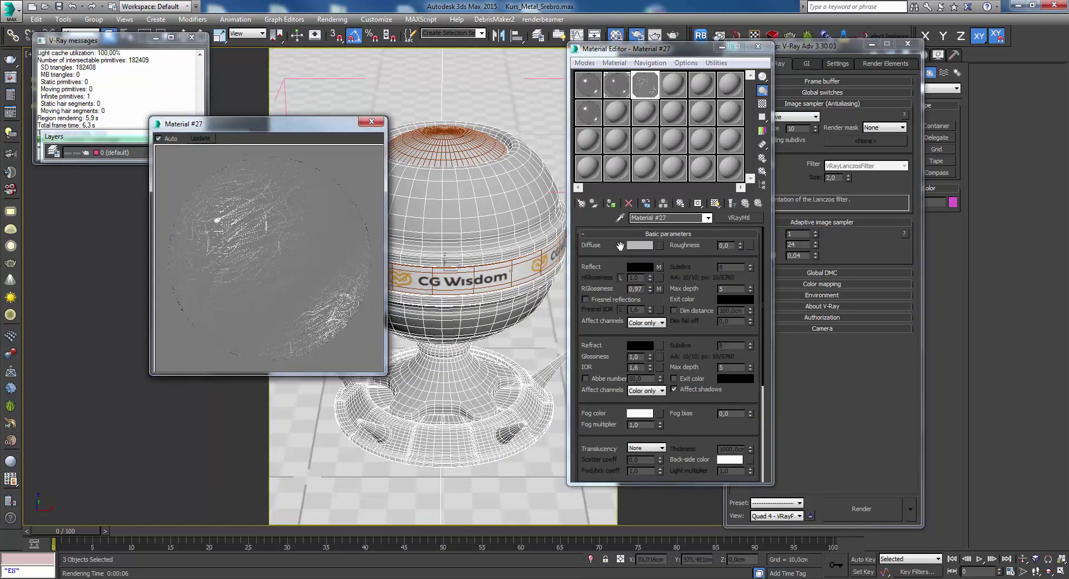
pyautogui.moveTo(616, 249)
pyautogui.mouseDown()
pyautogui.moveTo(615, 204)
pyautogui.moveTo(614, 248)
pyautogui.mouseUp()
pyautogui.doubleClick(635, 289)
pyautogui.write('1')
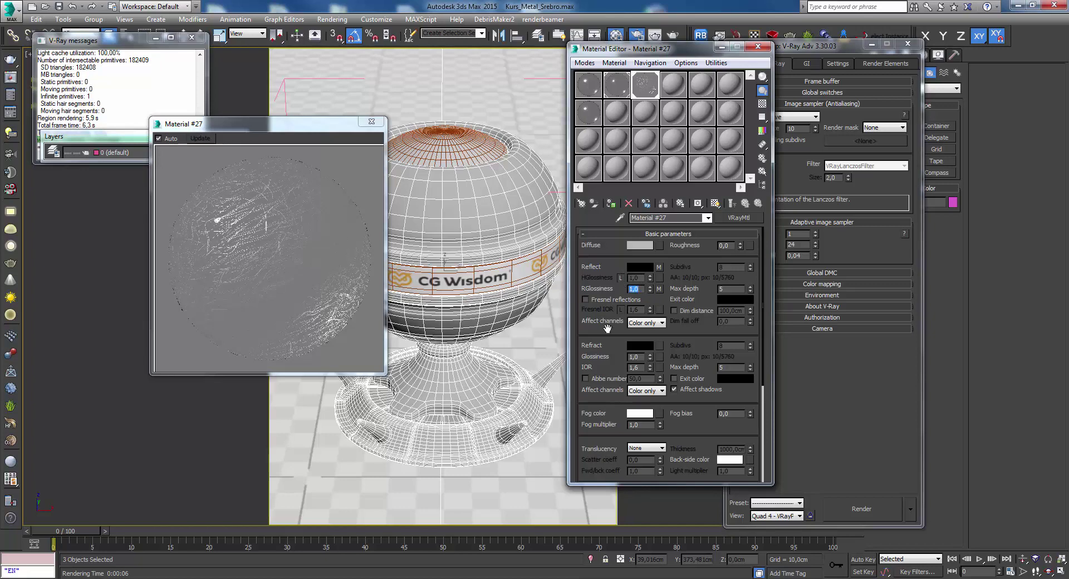
pyautogui.moveTo(608, 328); pyautogui.dragTo(618, 161)
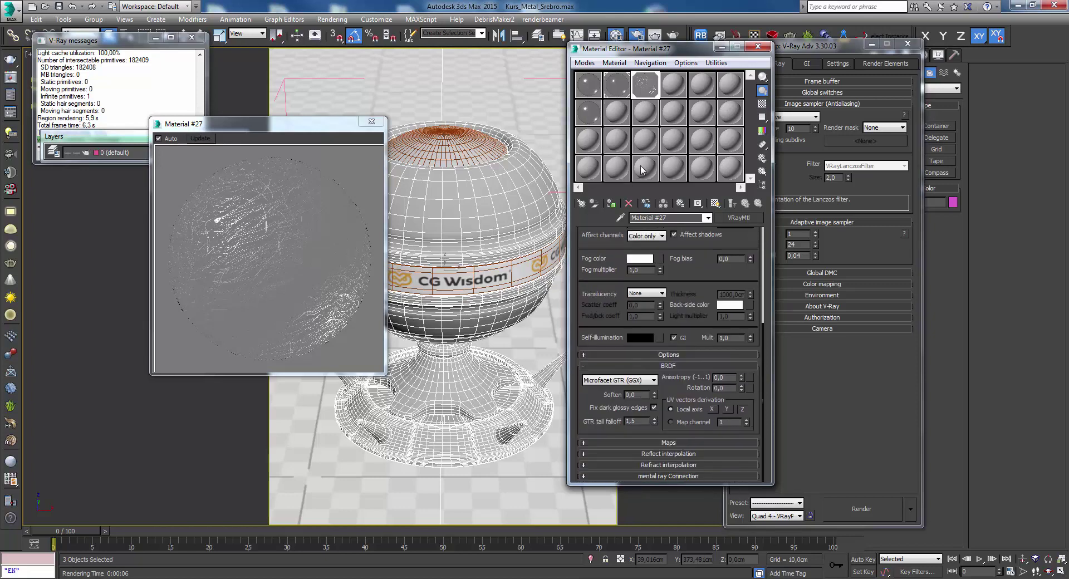
pyautogui.click(668, 442)
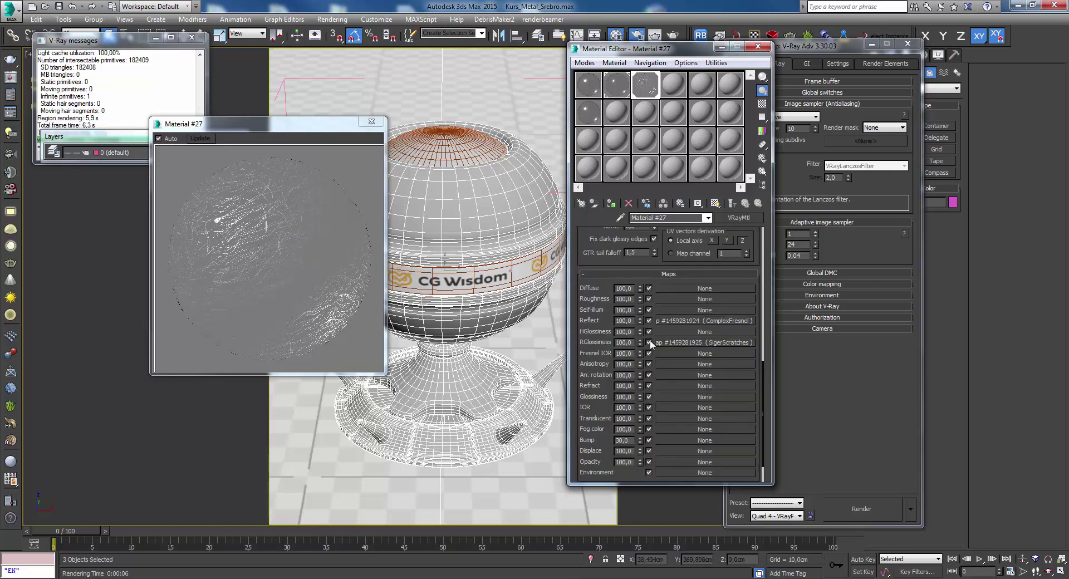
pyautogui.click(666, 340)
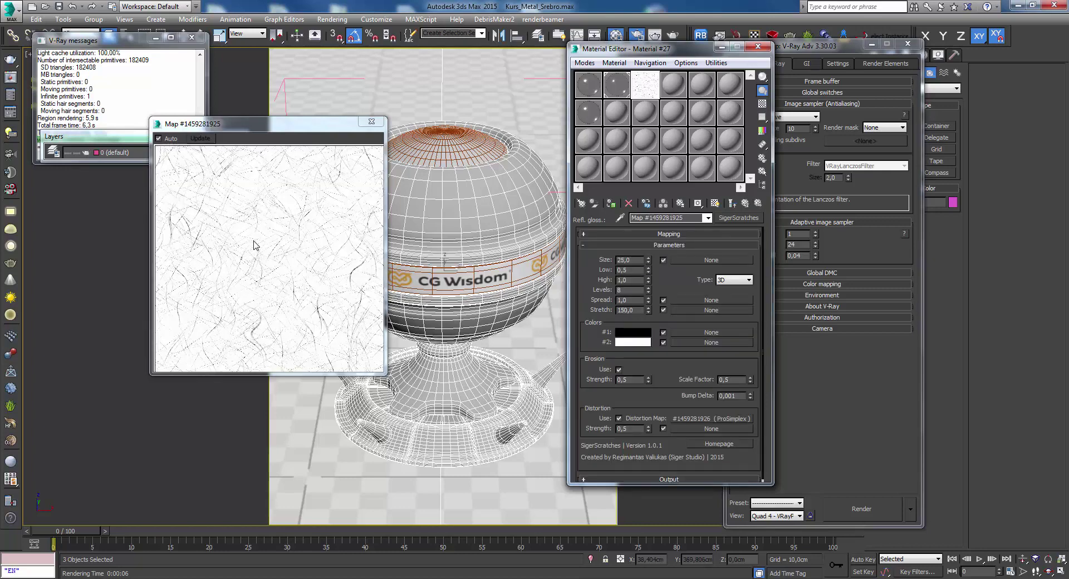
pyautogui.click(732, 203)
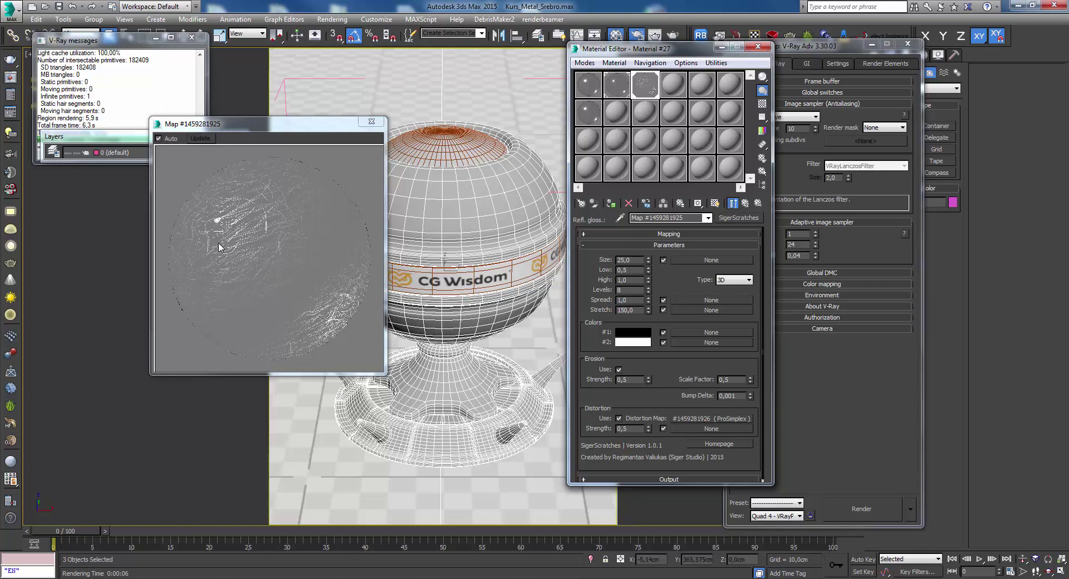
# - Set the scratch map's Color #2 to a slightly off-white of 247
pyautogui.click(621, 342)
pyautogui.moveTo(330, 156); pyautogui.dragTo(328, 154)
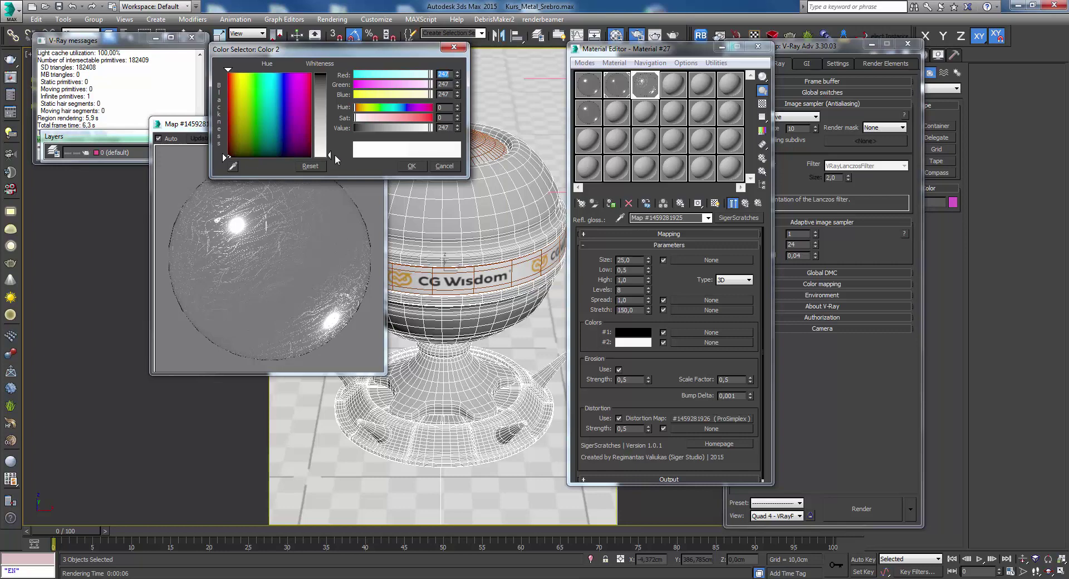
pyautogui.click(412, 166)
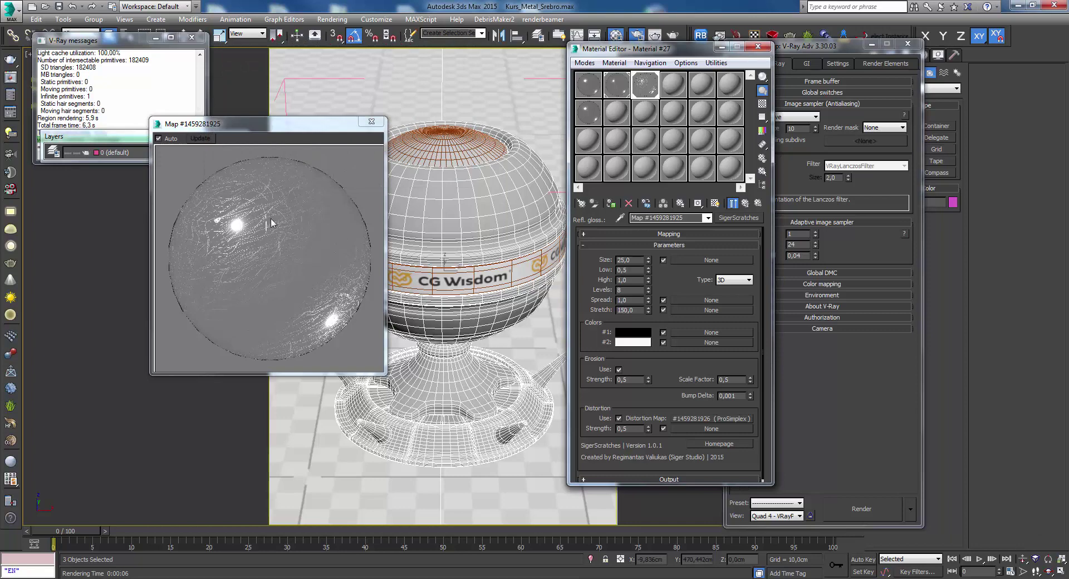
# - Set Color #1 to a mid grey of 159 and move the map preview aside
pyautogui.click(633, 332)
pyautogui.click(330, 112)
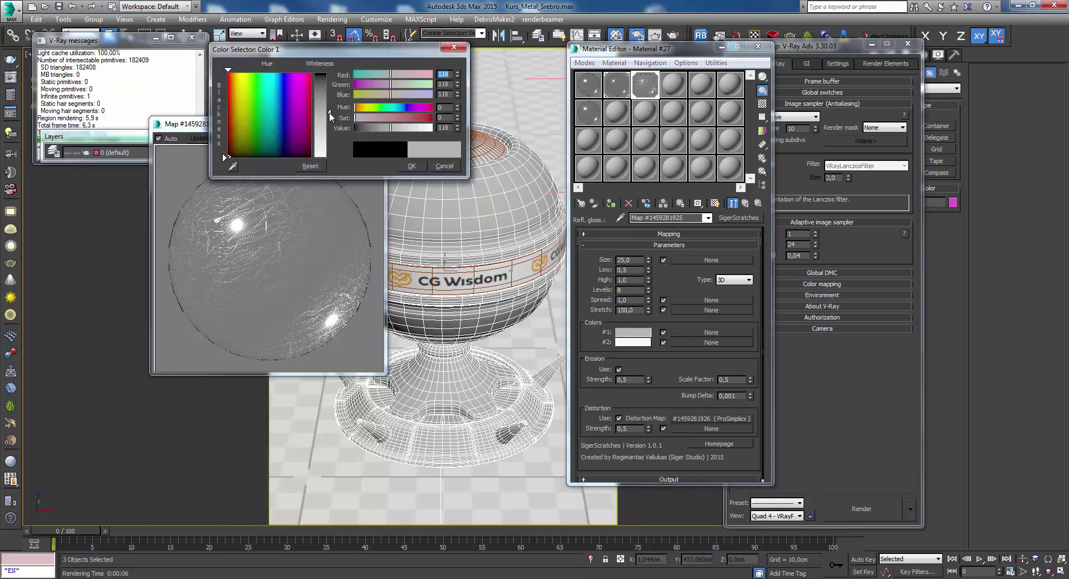
pyautogui.moveTo(330, 114); pyautogui.dragTo(330, 126)
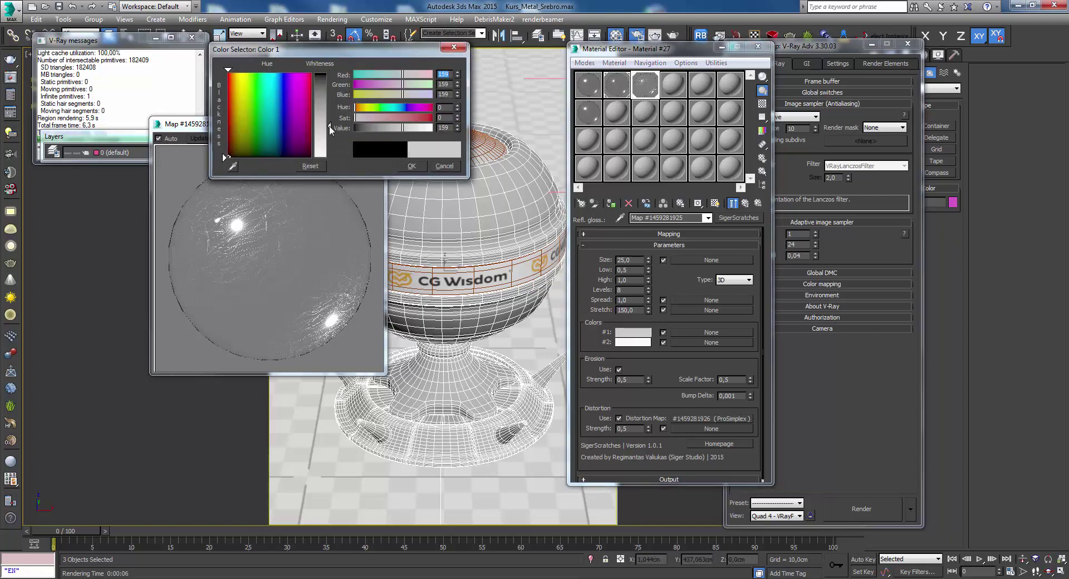
pyautogui.click(412, 166)
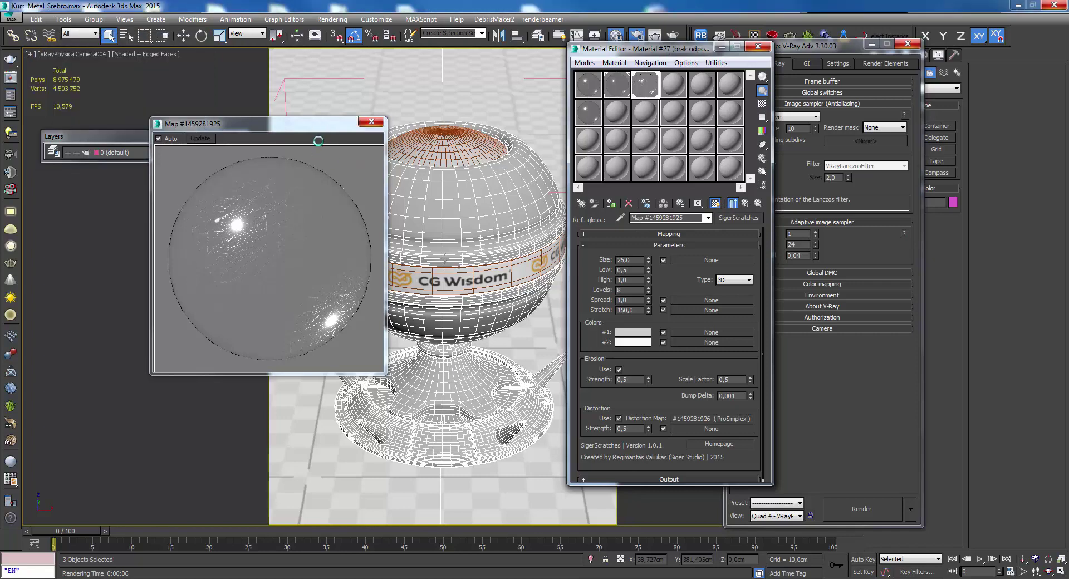
pyautogui.moveTo(322, 132); pyautogui.dragTo(265, 139)
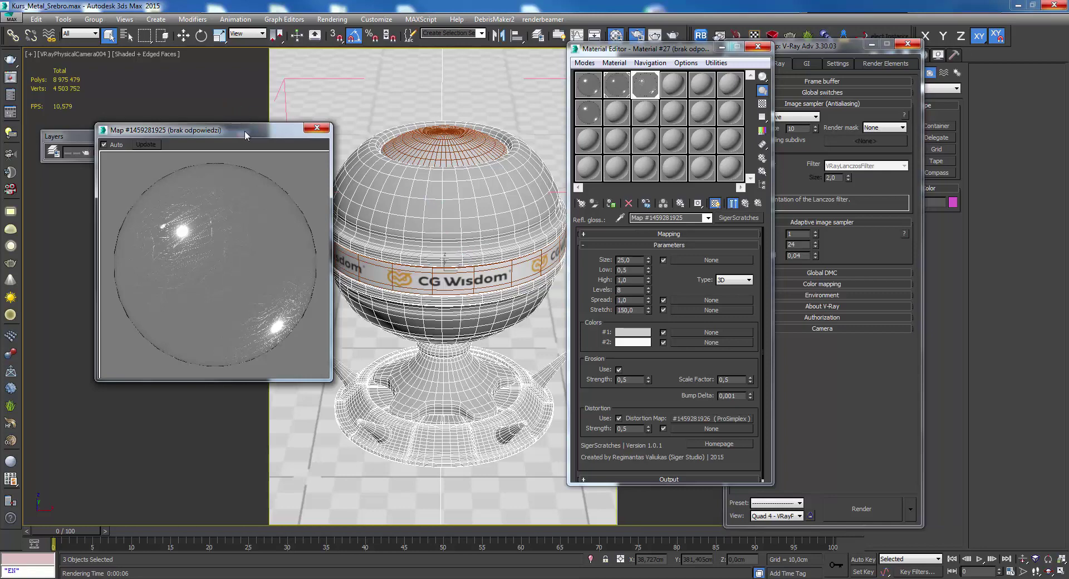
pyautogui.moveTo(245, 131); pyautogui.dragTo(272, 136)
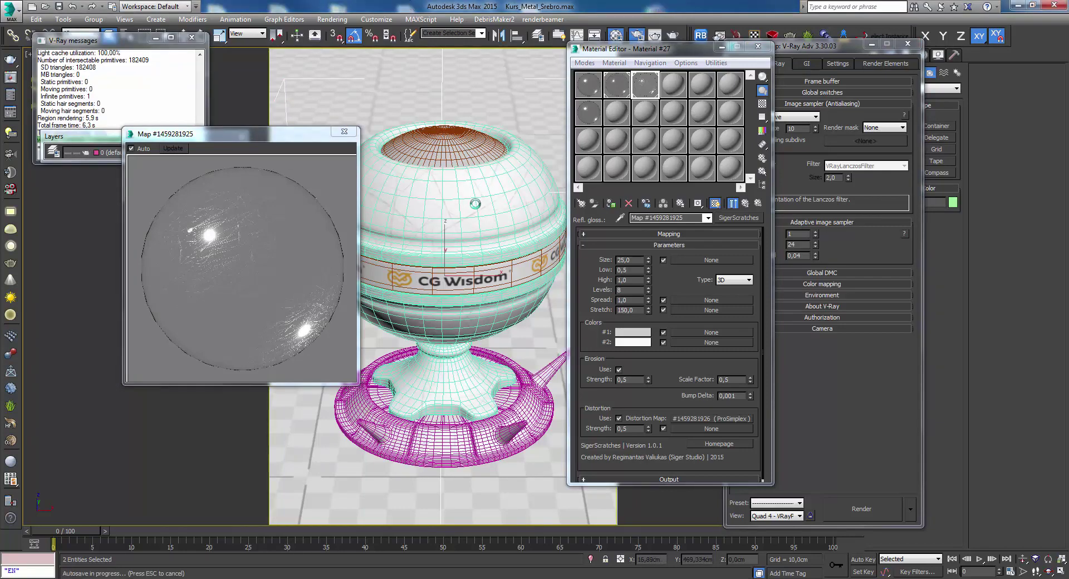
# - Hide edged faces and render the cup using a mouse-following region in the V-Ray frame buffer
pyautogui.press('F4')
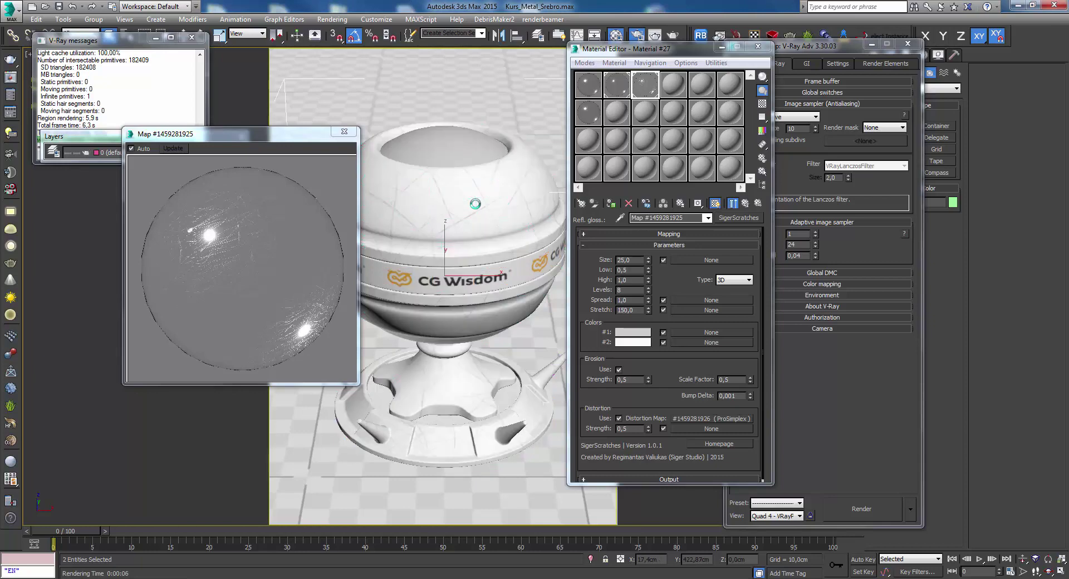
pyautogui.moveTo(289, 134); pyautogui.dragTo(225, 158)
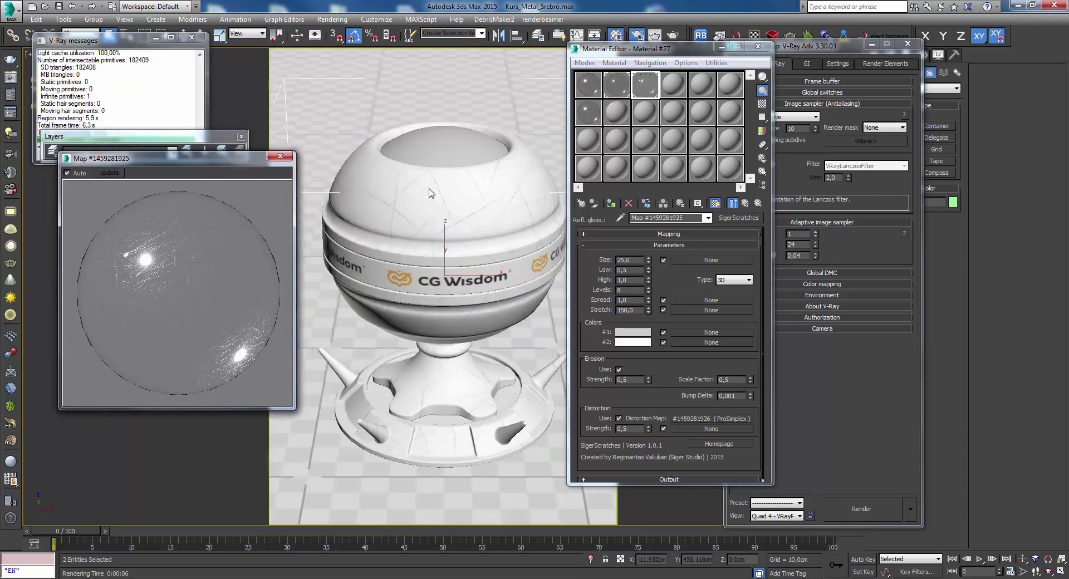
pyautogui.hotkey('shift', 'q')
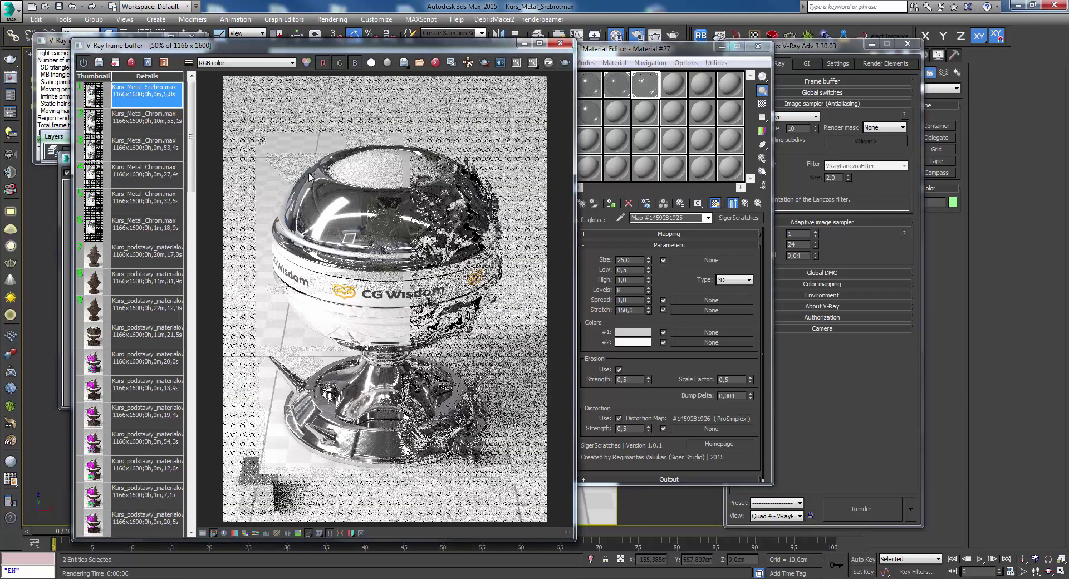
pyautogui.click(484, 62)
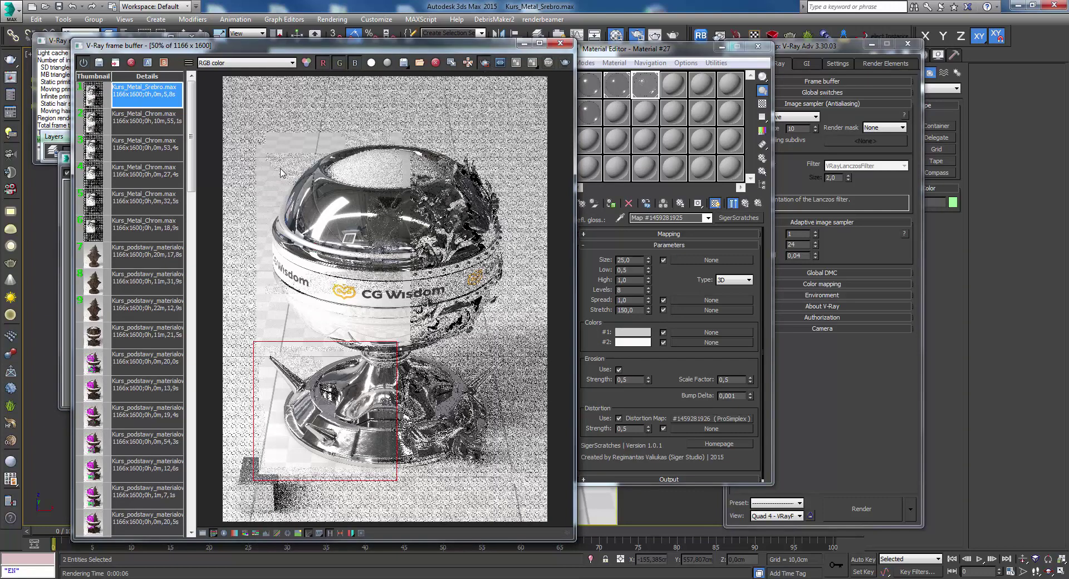
pyautogui.scroll(1, 339, 225)
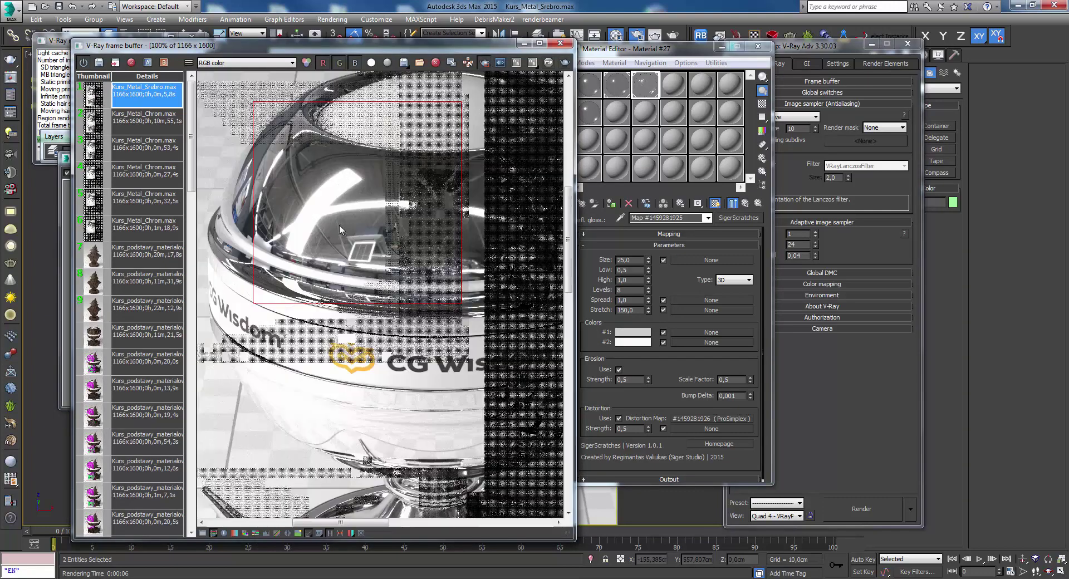
pyautogui.scroll(1, 357, 205)
pyautogui.scroll(-1, 357, 205)
pyautogui.click(564, 62)
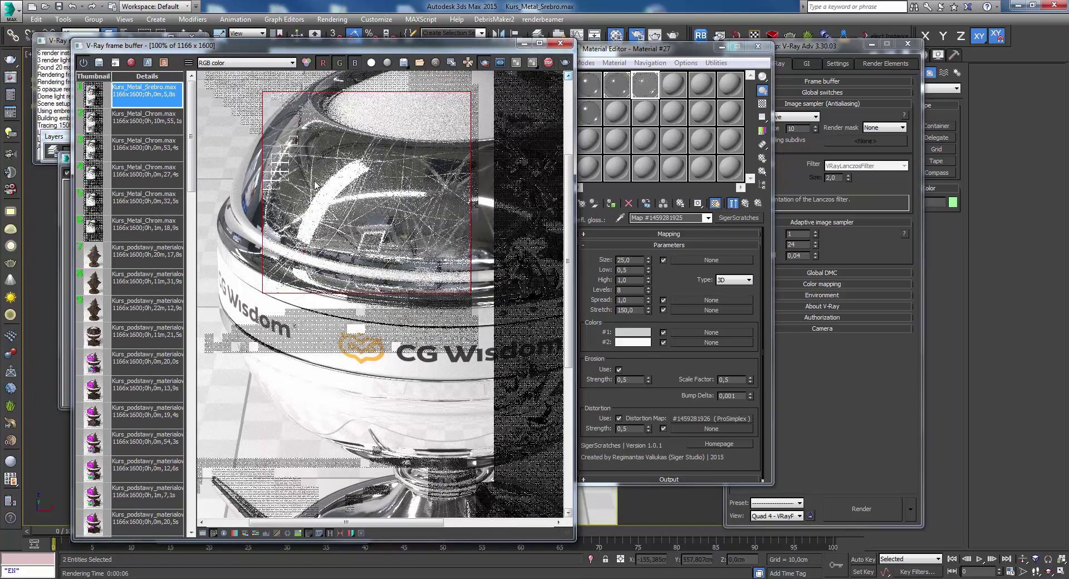
# - Zoom in on the region render to inspect the scratches, then edit the Erosion Strength value
pyautogui.scroll(1, 326, 193)
pyautogui.scroll(-1, 333, 151)
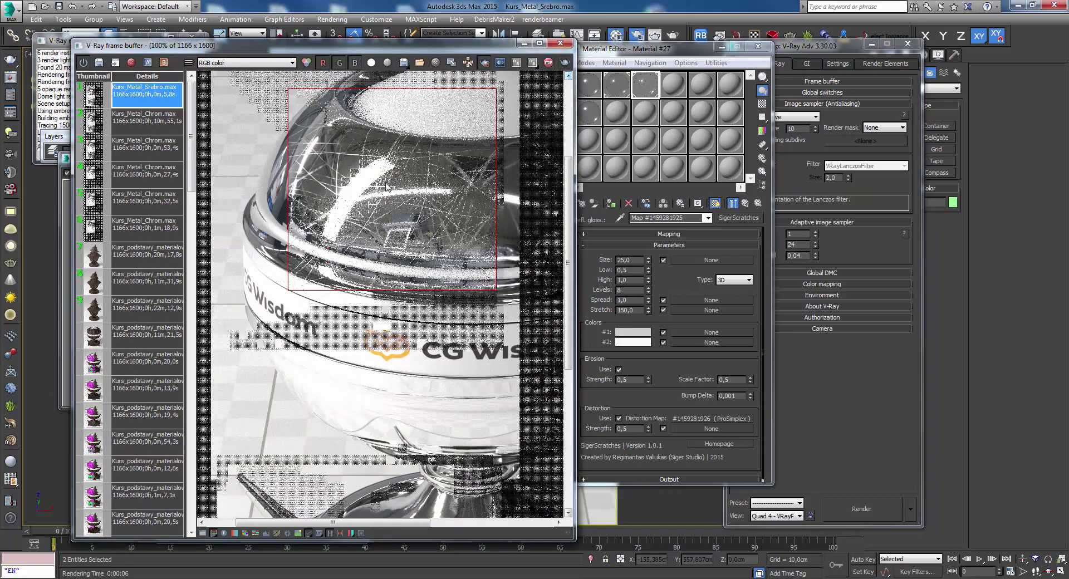
pyautogui.scroll(1, 321, 204)
pyautogui.scroll(-1, 322, 204)
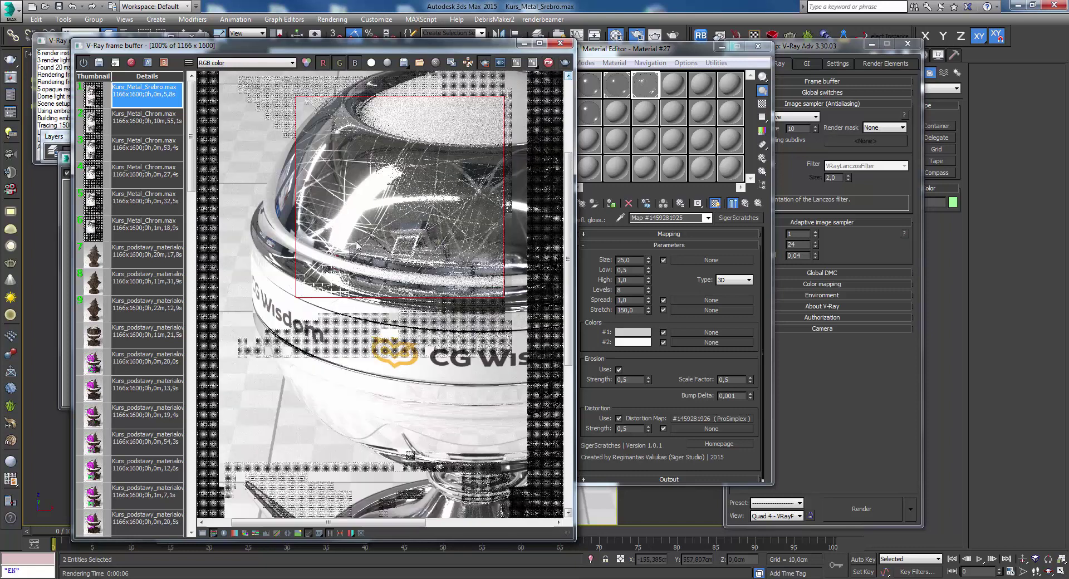
pyautogui.scroll(-1, 344, 226)
pyautogui.scroll(1, 343, 235)
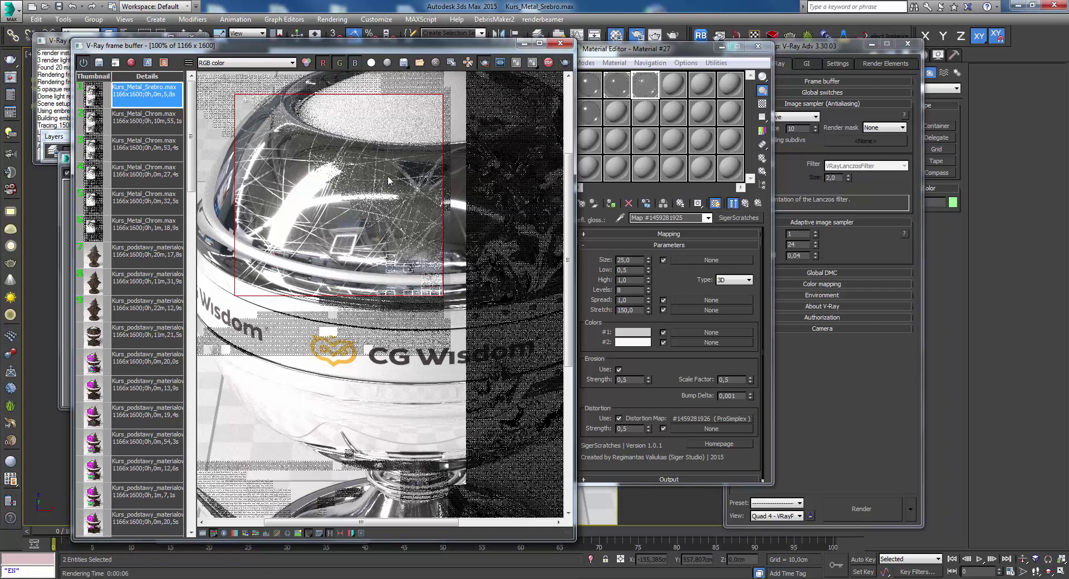
pyautogui.scroll(-1, 389, 196)
pyautogui.scroll(1, 410, 202)
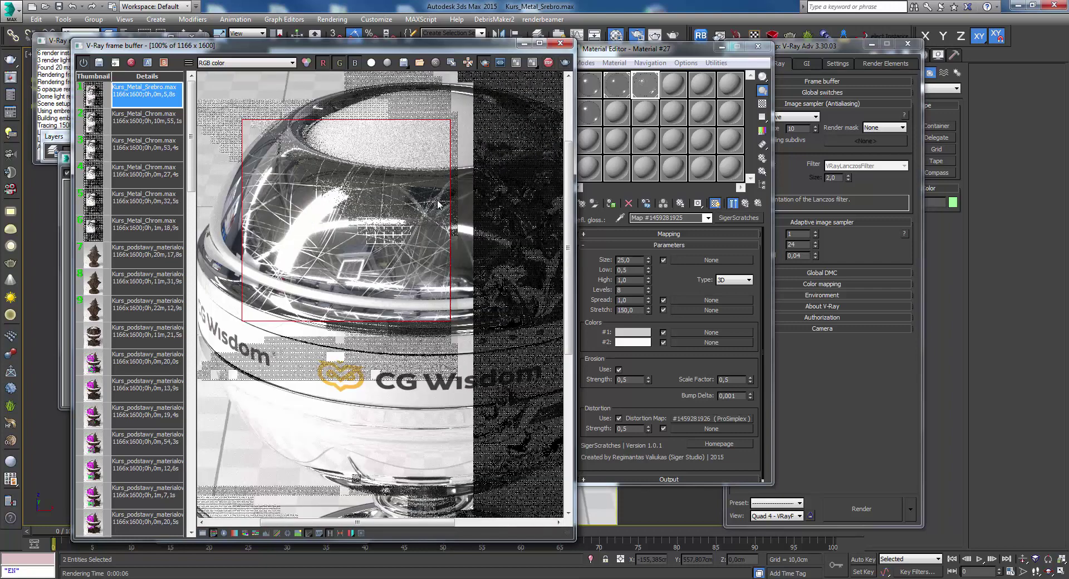
pyautogui.scroll(1, 396, 251)
pyautogui.scroll(-1, 322, 192)
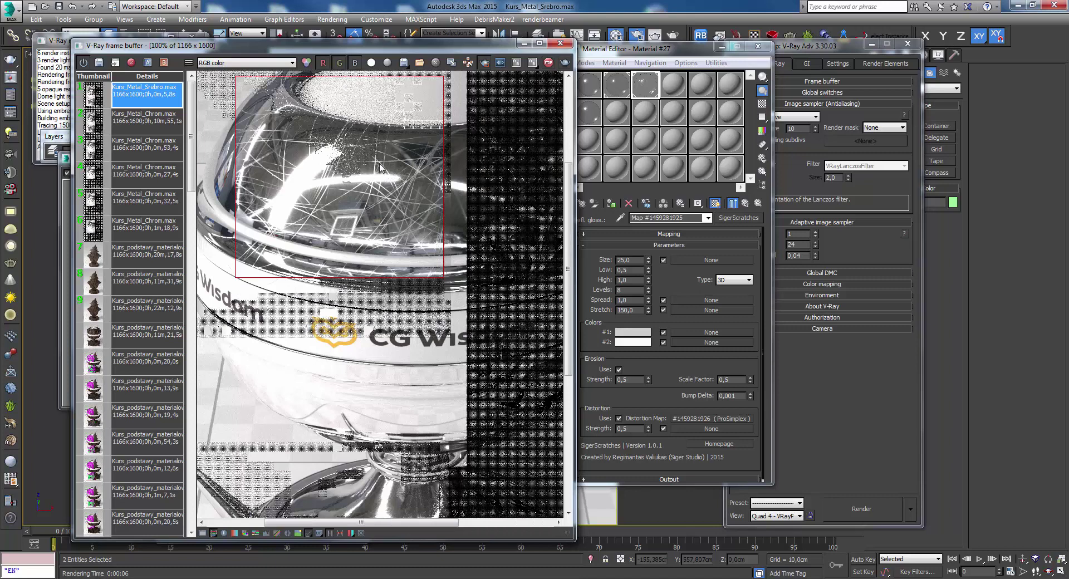
pyautogui.scroll(1, 393, 184)
pyautogui.scroll(-1, 399, 185)
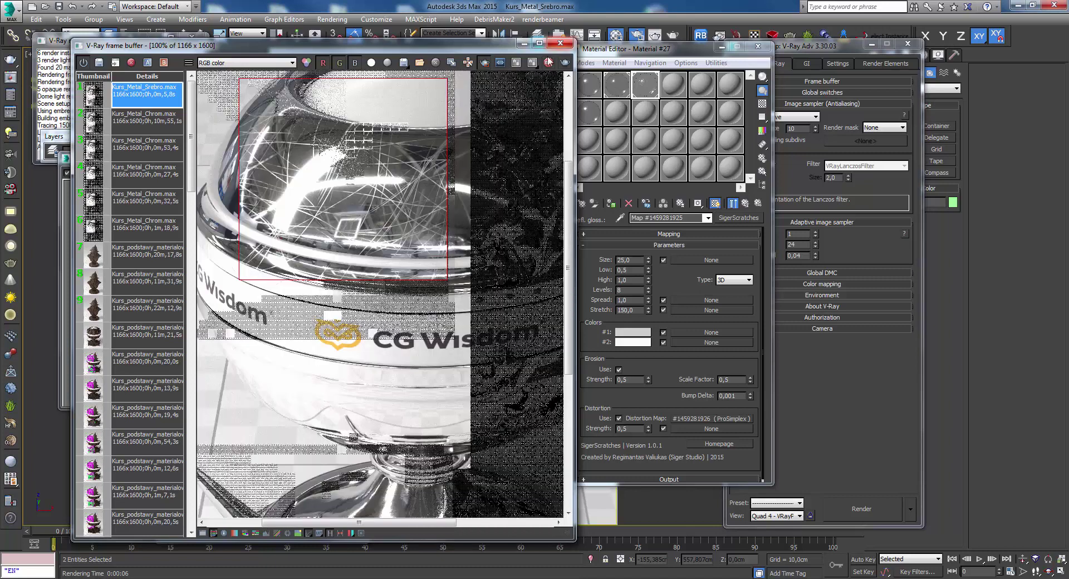
pyautogui.click(635, 381)
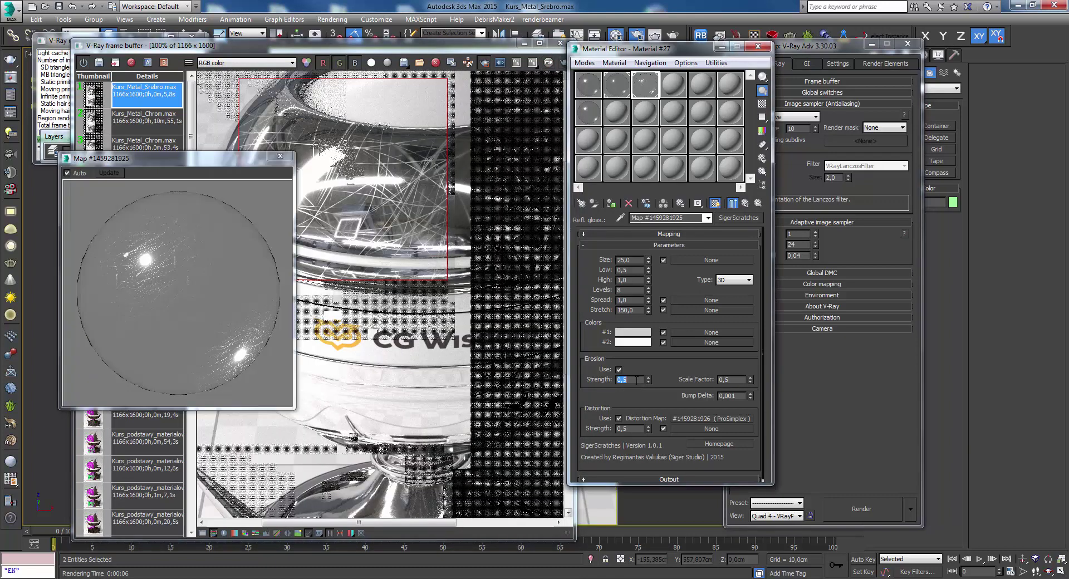
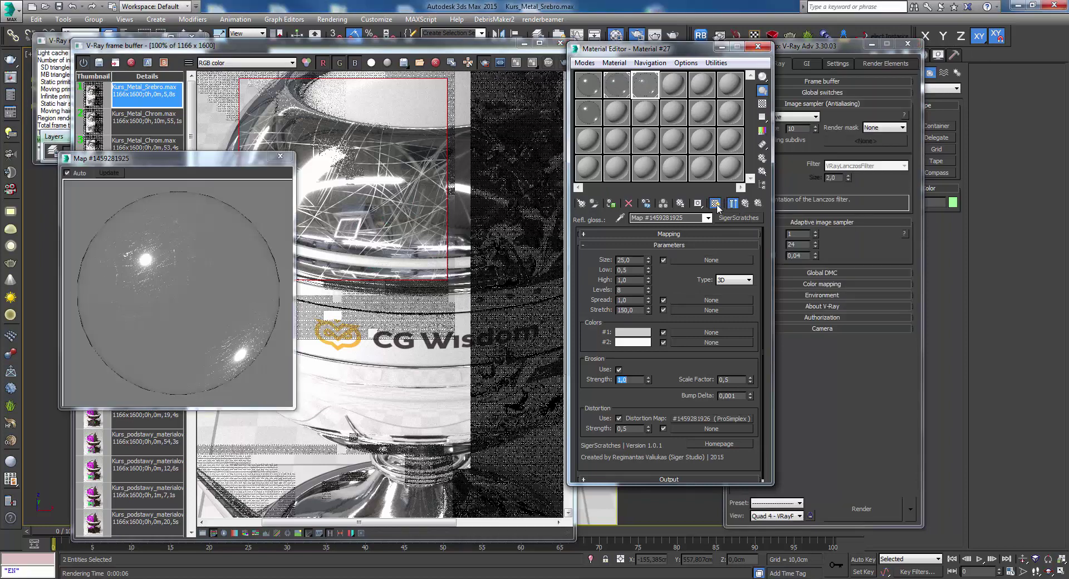
# - Mark a smaller render region over the cup's top and re-render it
pyautogui.click(413, 181)
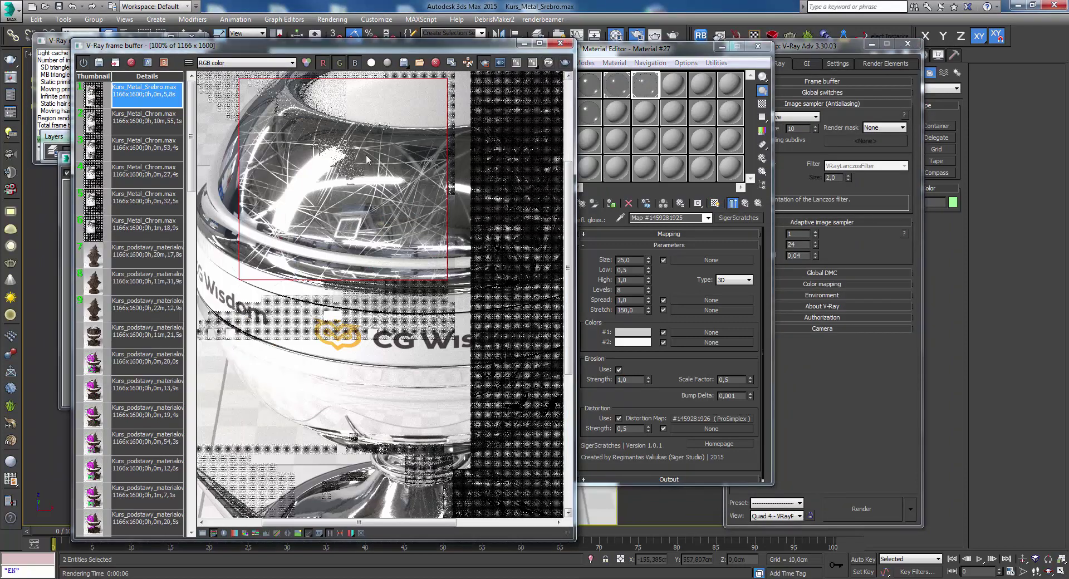
pyautogui.moveTo(289, 132); pyautogui.dragTo(452, 263)
pyautogui.scroll(1, 405, 208)
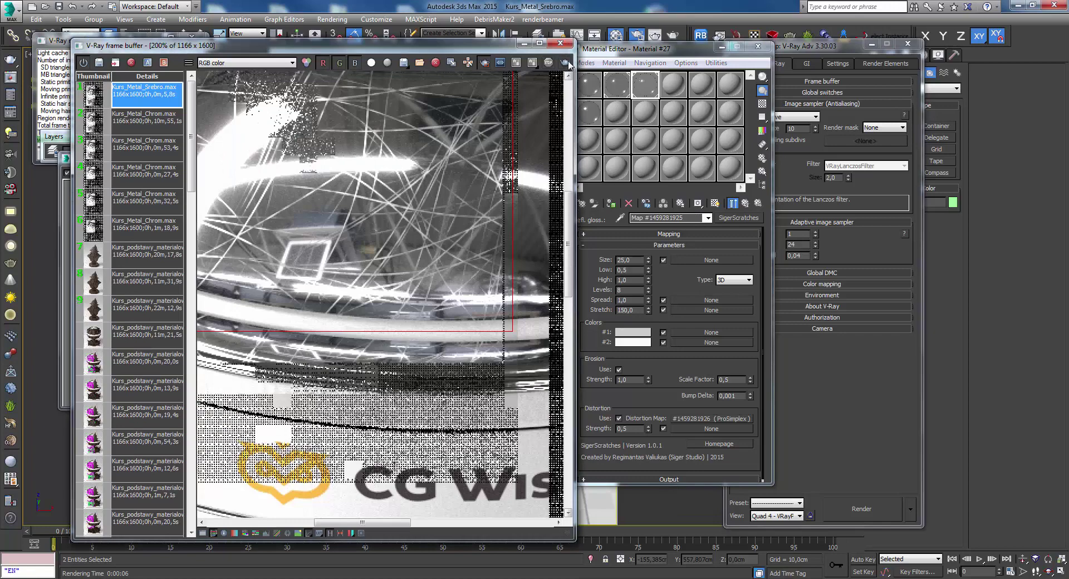
pyautogui.click(566, 63)
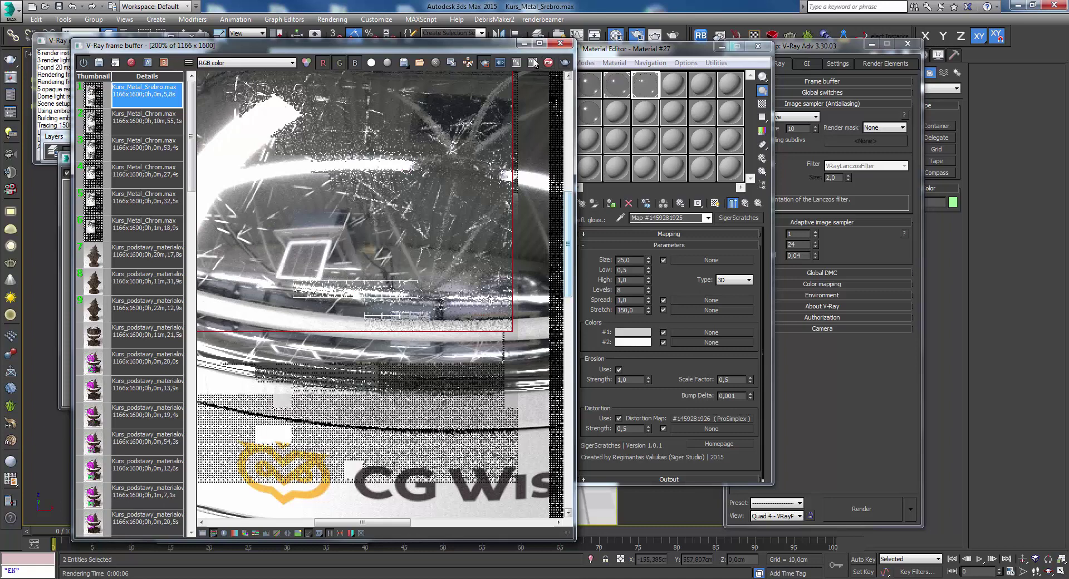
# - Set SigerScratches erosion strength to 0,5 and size to 5,0, then re-render the region
pyautogui.doubleClick(637, 381)
pyautogui.write('0,5')
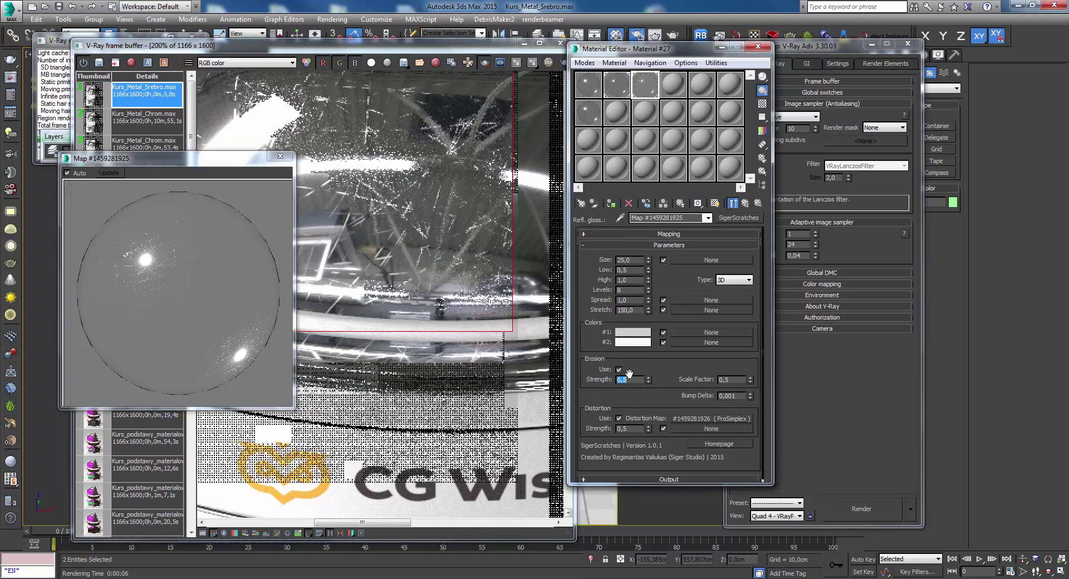
pyautogui.click(369, 255)
pyautogui.scroll(-1, 369, 255)
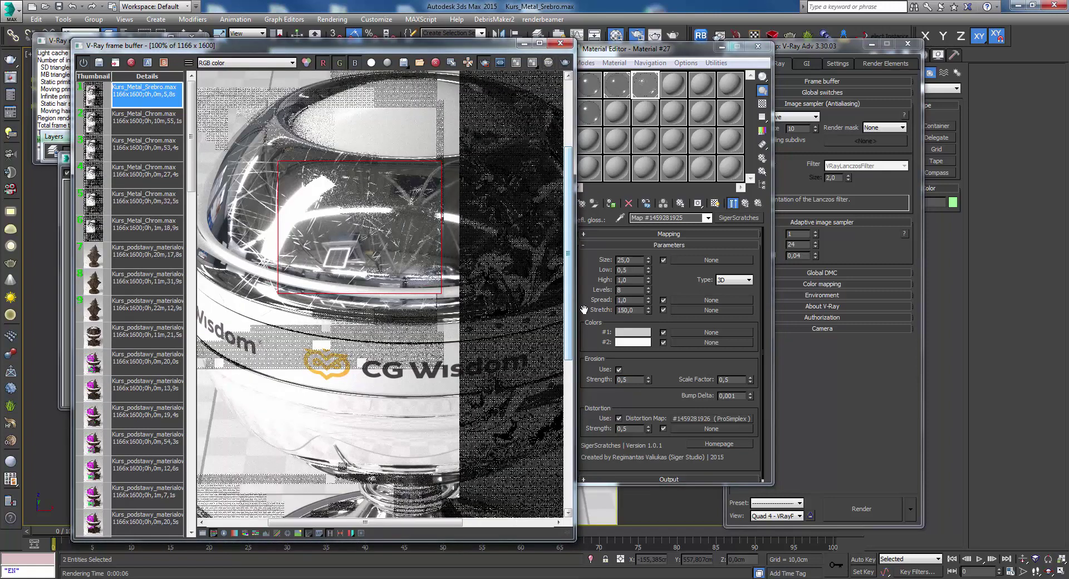
pyautogui.click(629, 259)
pyautogui.write('5')
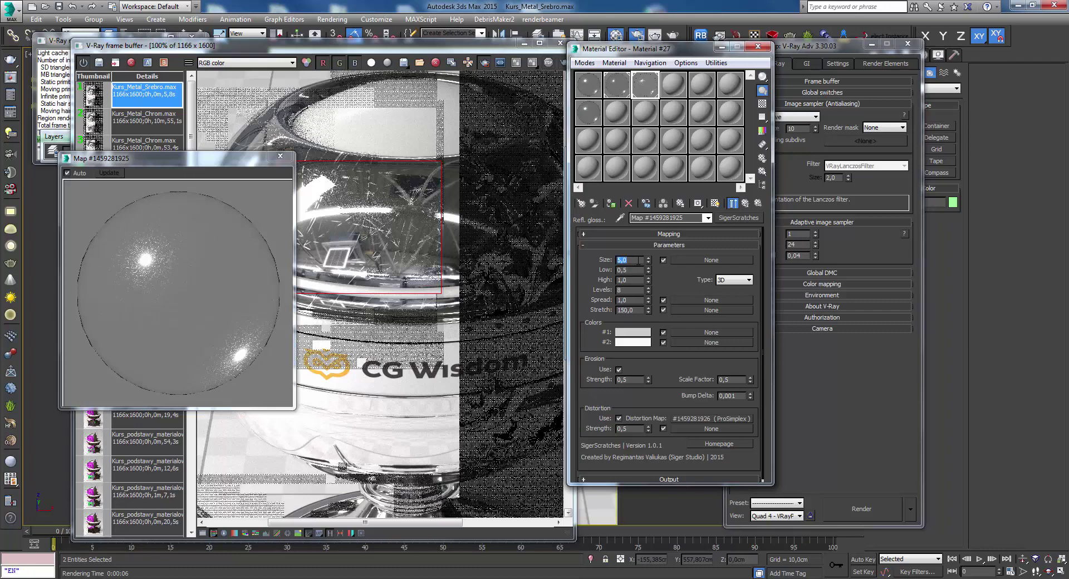
pyautogui.click(564, 64)
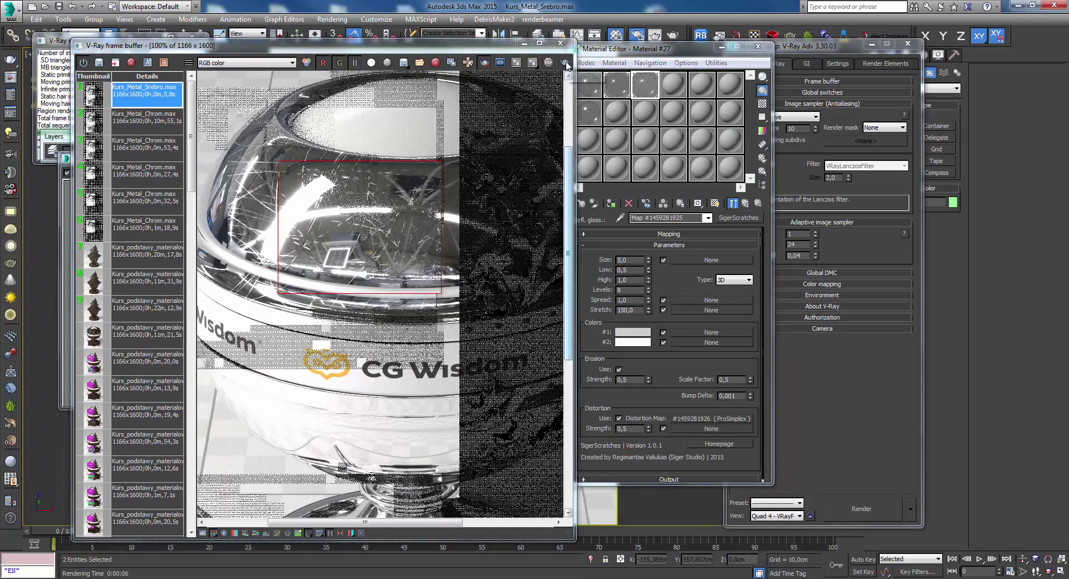
pyautogui.scroll(1, 317, 225)
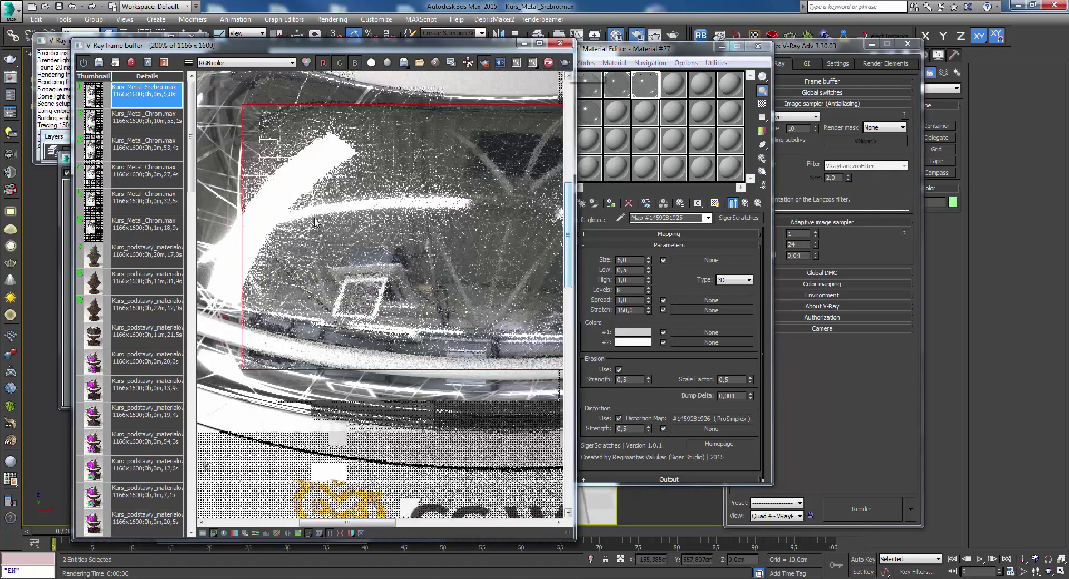
pyautogui.scroll(-1, 306, 217)
pyautogui.scroll(1, 288, 228)
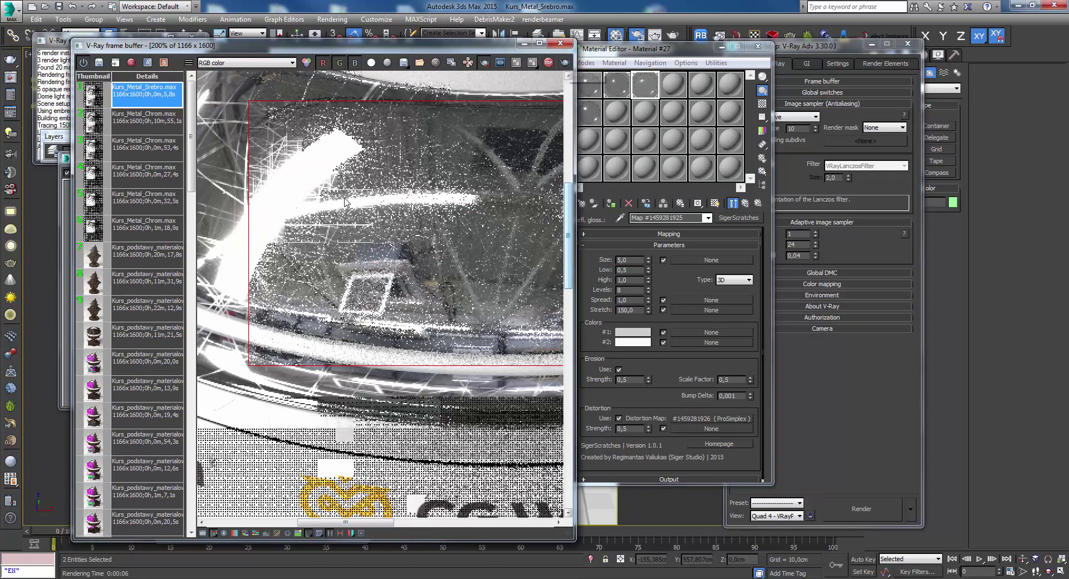
pyautogui.scroll(-1, 309, 247)
pyautogui.scroll(1, 352, 242)
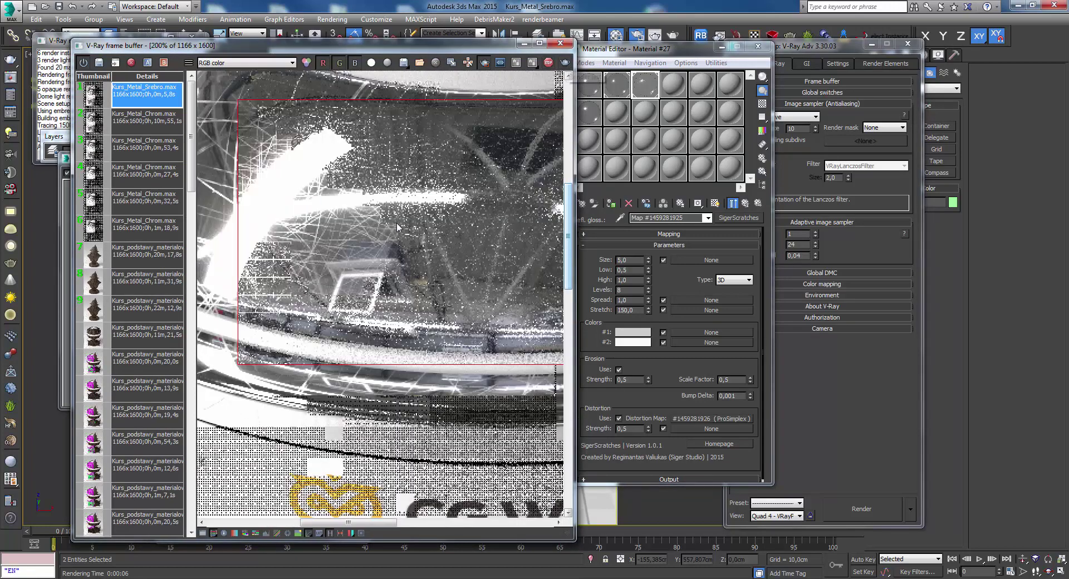
# - Set the SigerScratches size to 1,5 and re-render the cup region
pyautogui.click(632, 259)
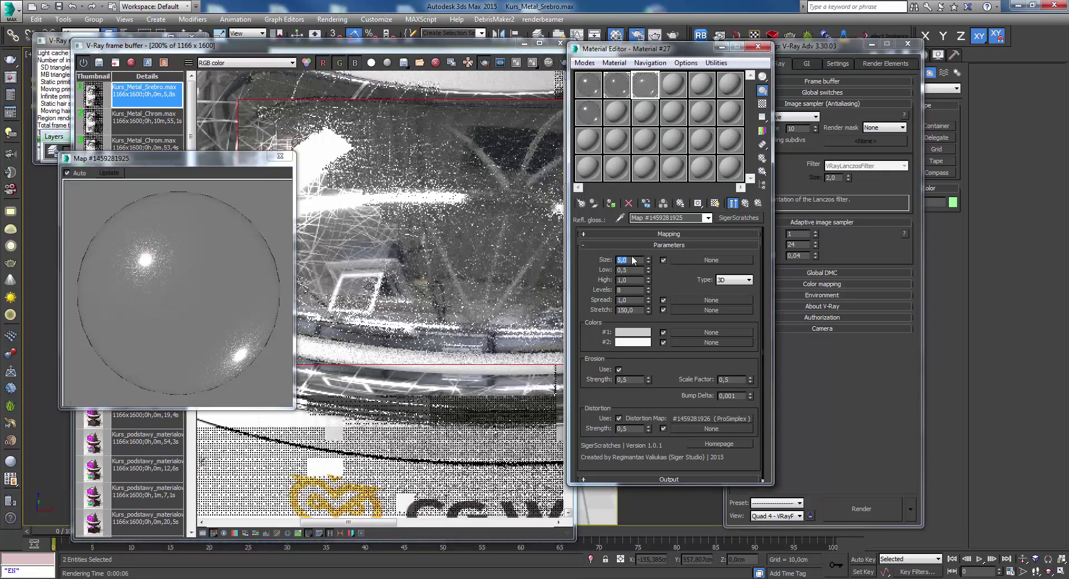
pyautogui.write('1,5')
pyautogui.press('Return')
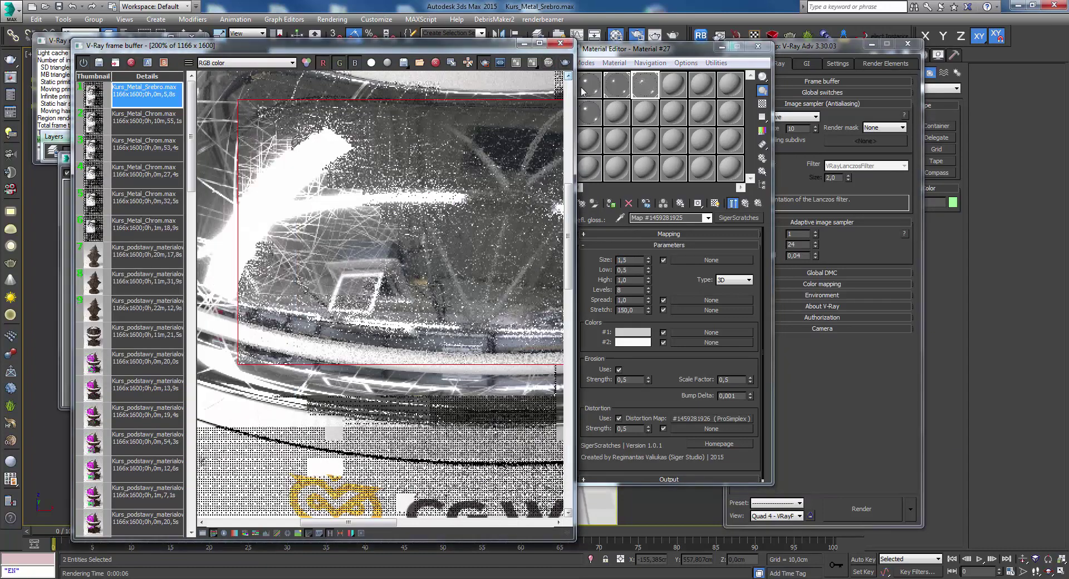
pyautogui.scroll(-1, 365, 188)
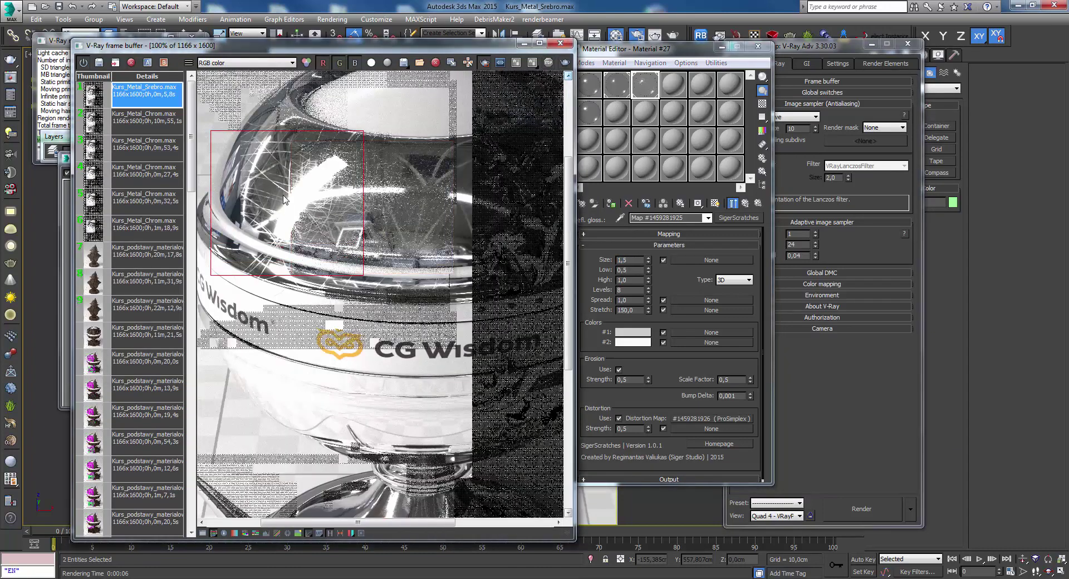
pyautogui.scroll(1, 306, 200)
pyautogui.click(566, 65)
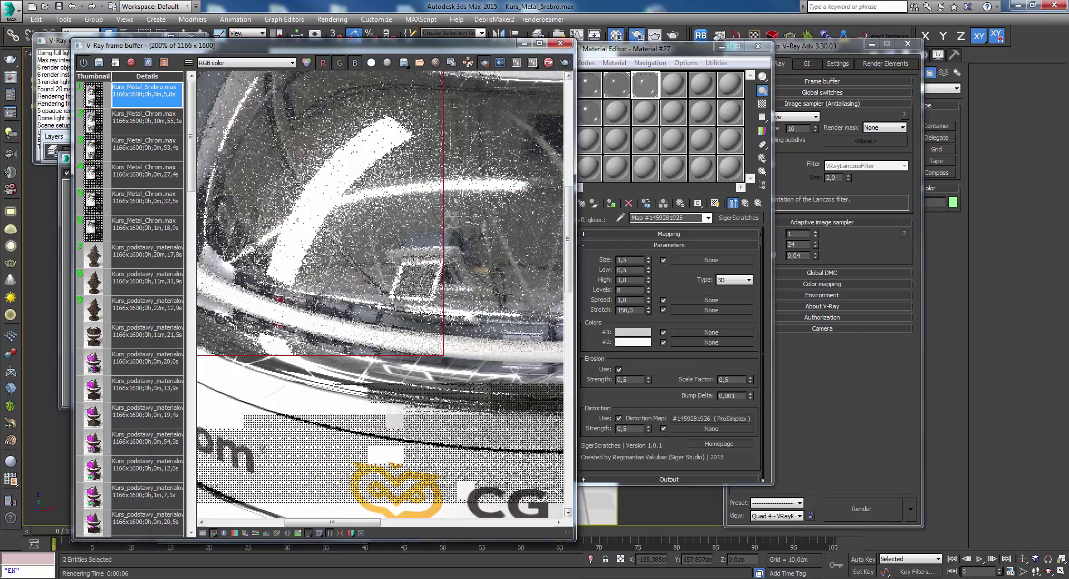
# - Inspect the denser scratches in the render, then close the scratch map preview window
pyautogui.scroll(-1, 390, 219)
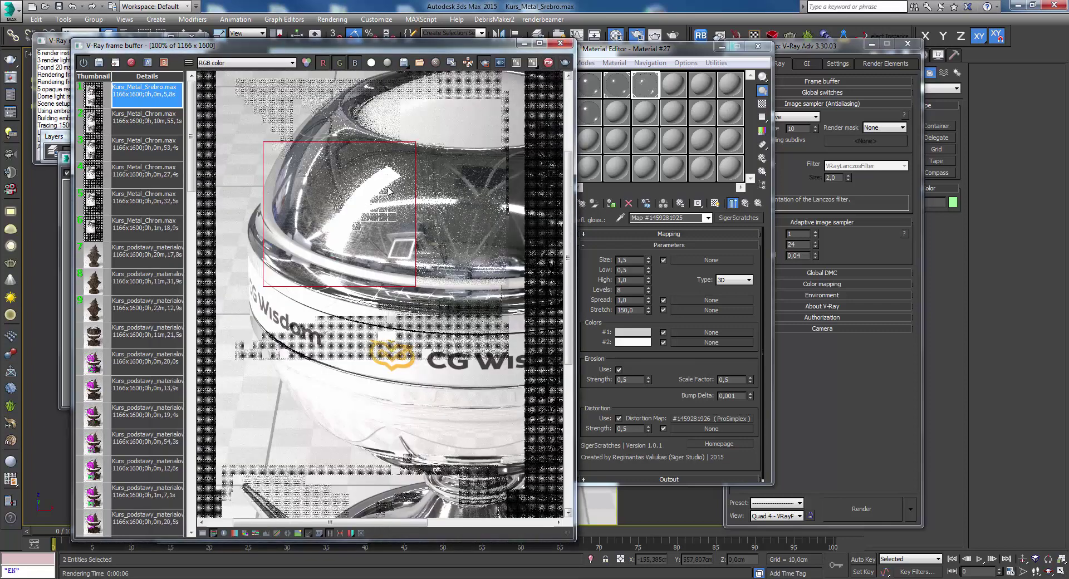
pyautogui.scroll(1, 360, 205)
pyautogui.scroll(-1, 412, 197)
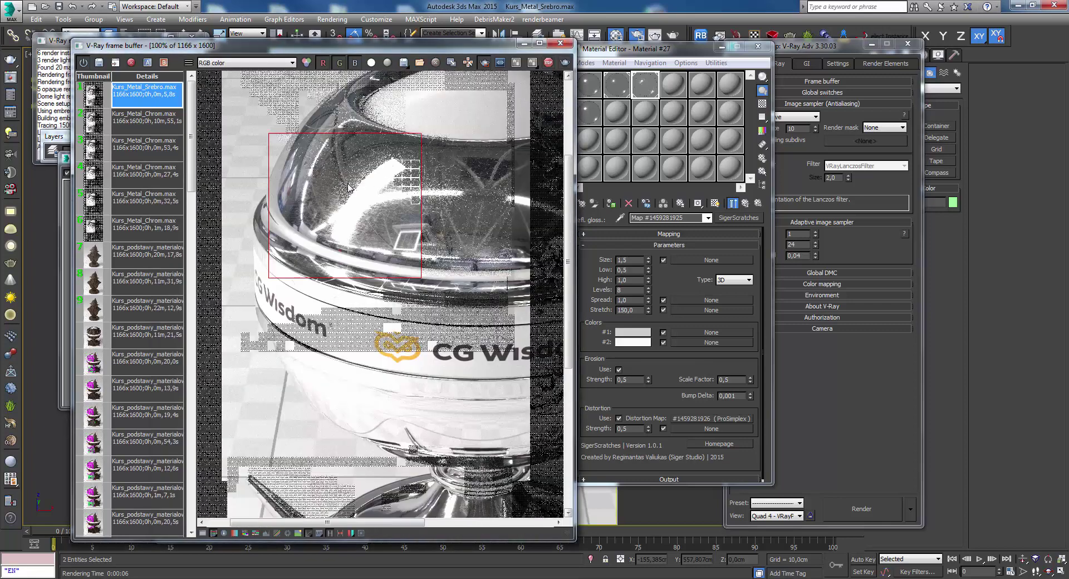
pyautogui.scroll(1, 418, 159)
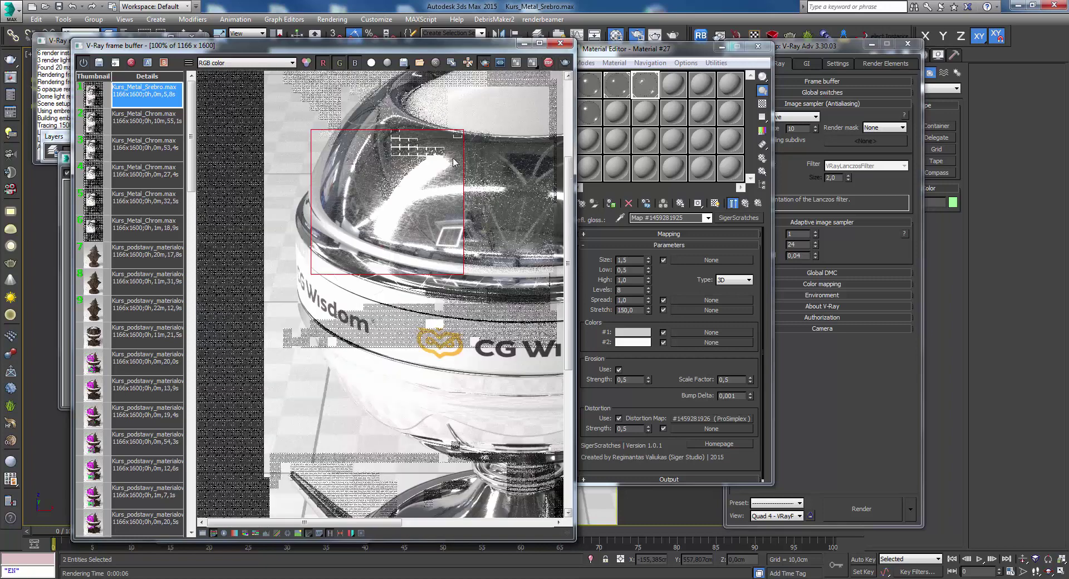
pyautogui.scroll(-1, 428, 170)
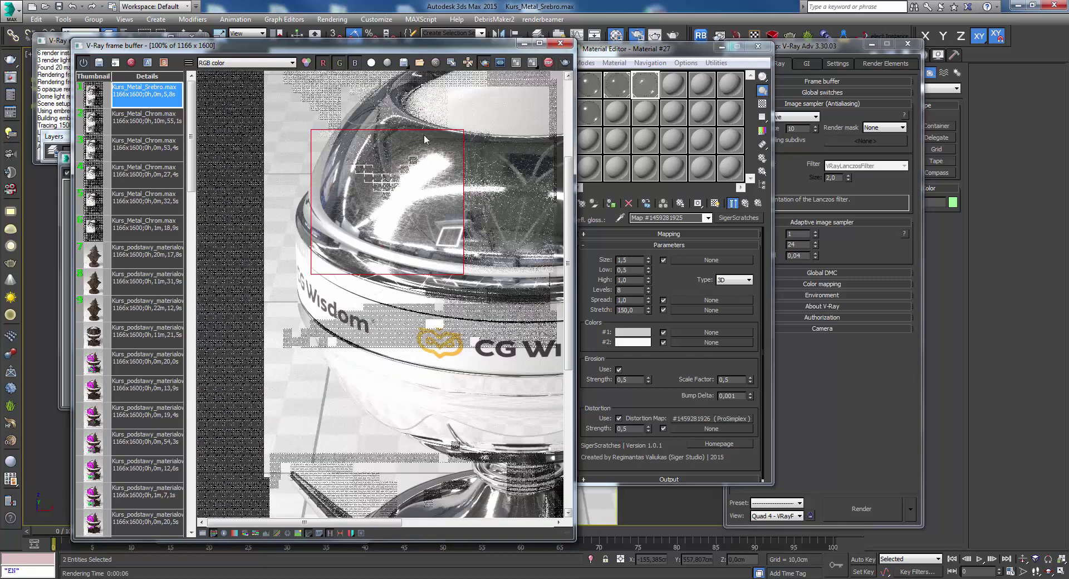
pyautogui.scroll(1, 421, 142)
pyautogui.scroll(-1, 386, 148)
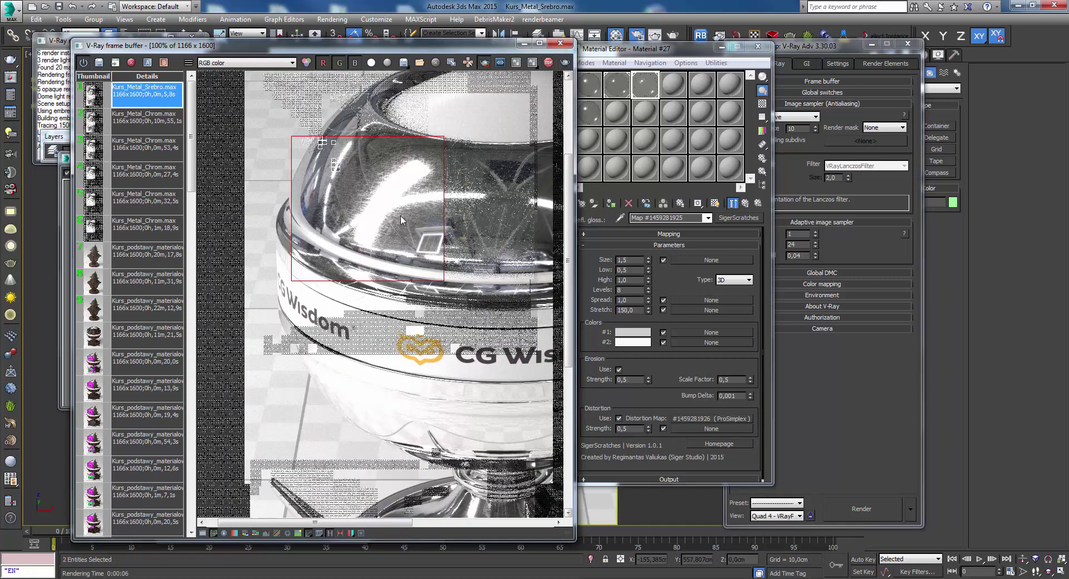
pyautogui.scroll(-1, 385, 206)
pyautogui.scroll(1, 305, 203)
pyautogui.scroll(1, 381, 202)
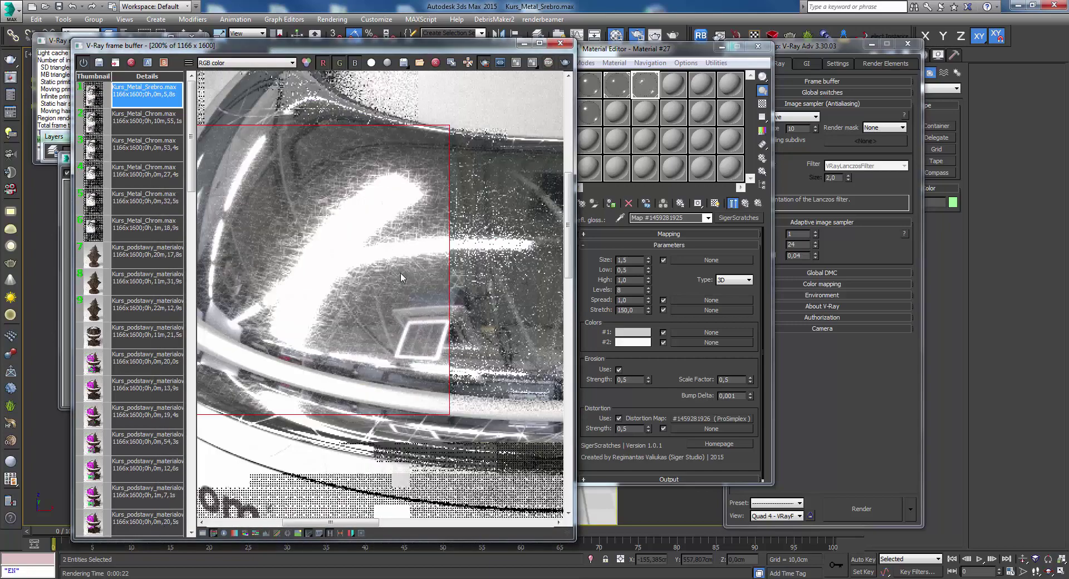
pyautogui.scroll(-1, 378, 298)
pyautogui.scroll(1, 428, 246)
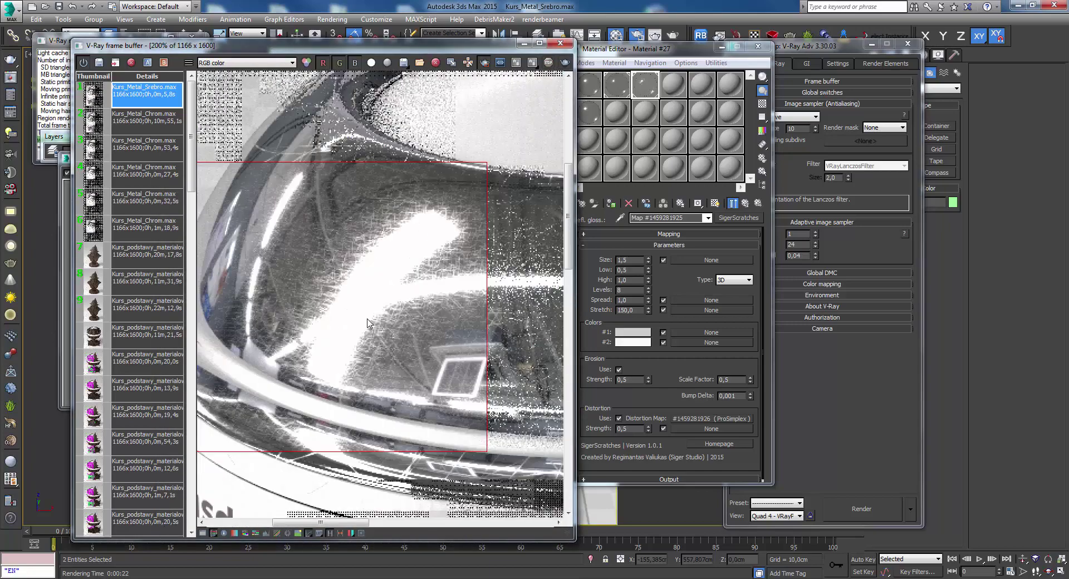
pyautogui.scroll(-1, 368, 320)
pyautogui.scroll(1, 381, 356)
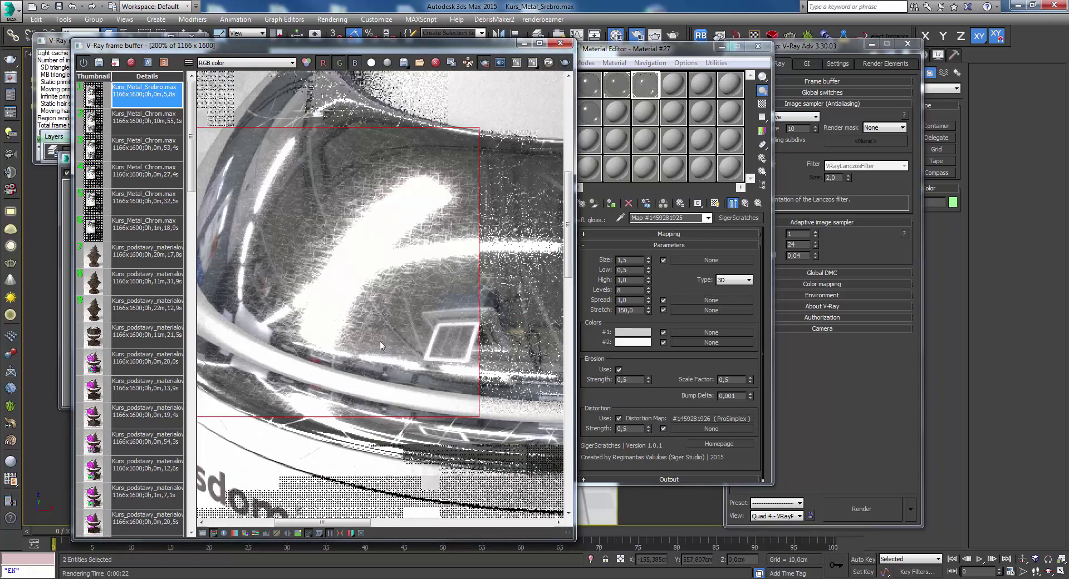
pyautogui.click(633, 256)
pyautogui.click(280, 157)
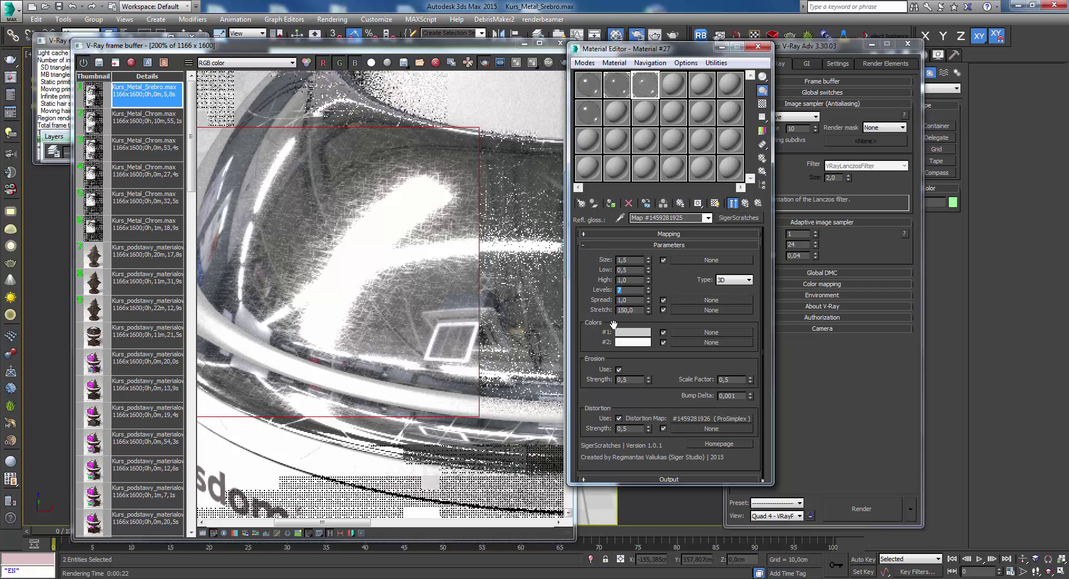
# - Mark a slightly larger render region on the cup's top, render it, then stop
pyautogui.moveTo(269, 154); pyautogui.dragTo(447, 353)
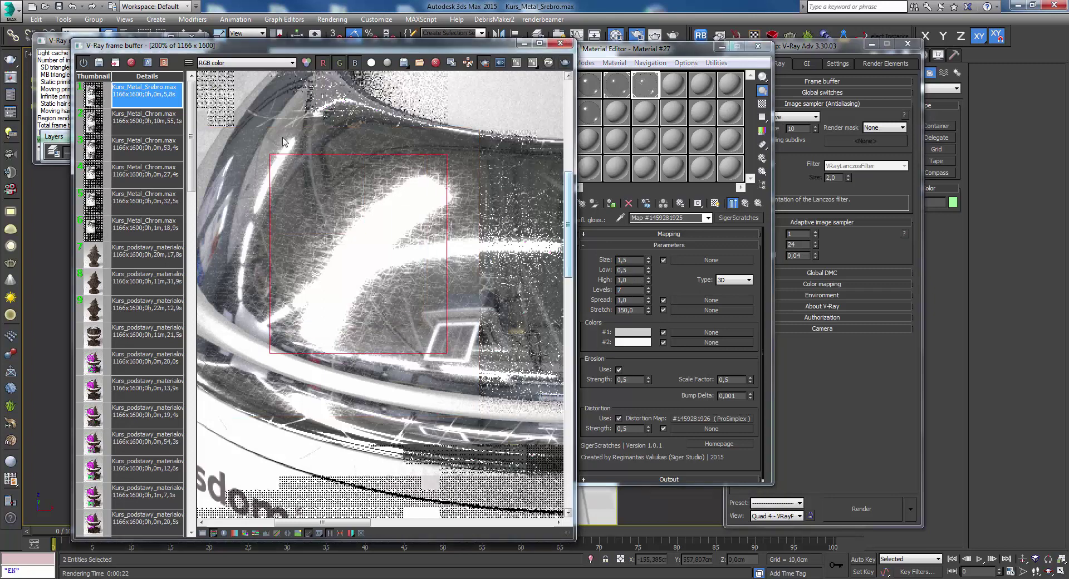
pyautogui.moveTo(276, 138); pyautogui.dragTo(485, 344)
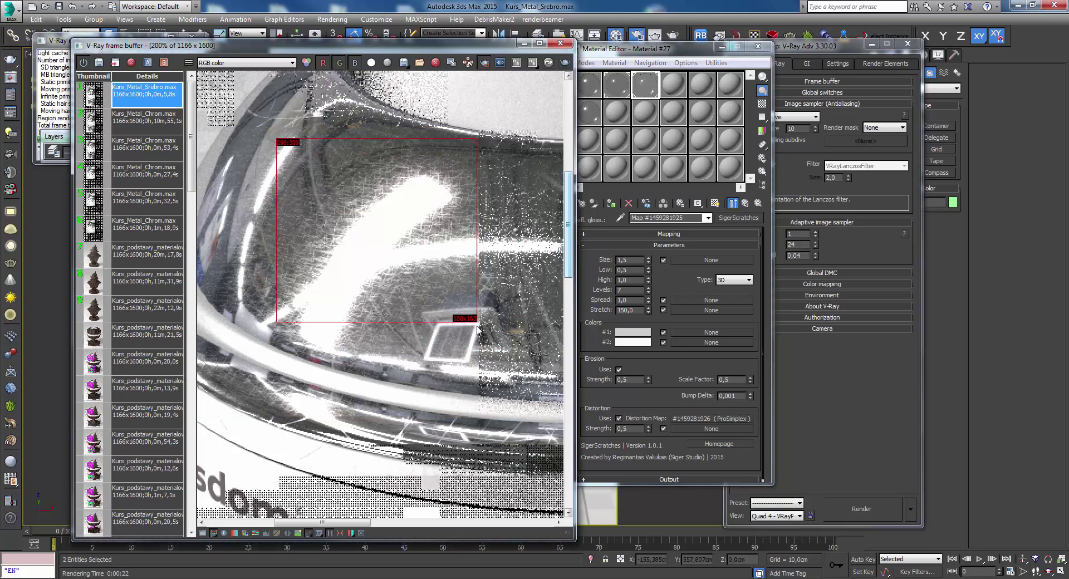
pyautogui.click(567, 63)
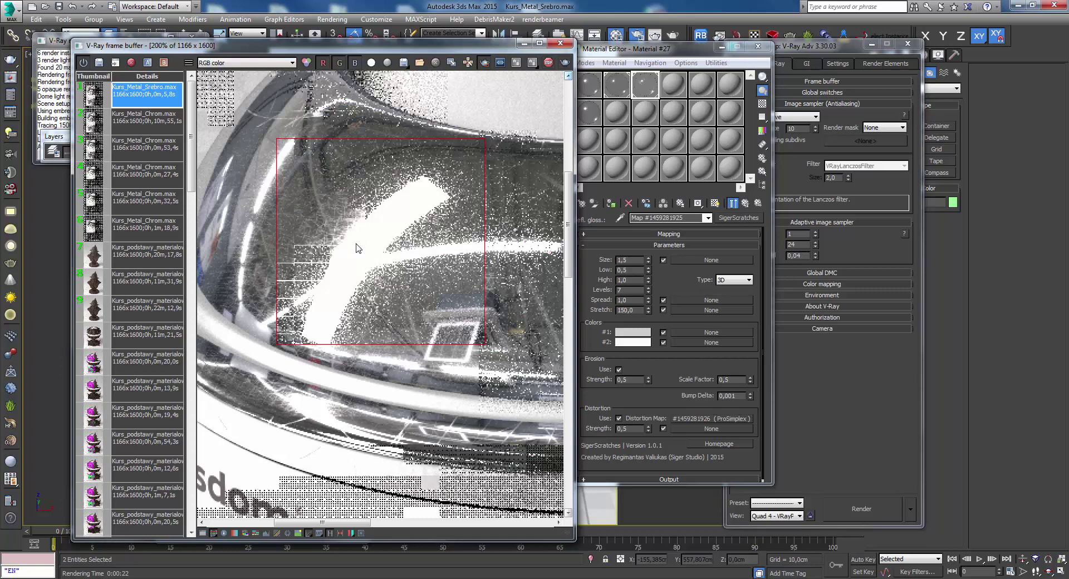
pyautogui.scroll(-1, 358, 248)
pyautogui.scroll(1, 366, 253)
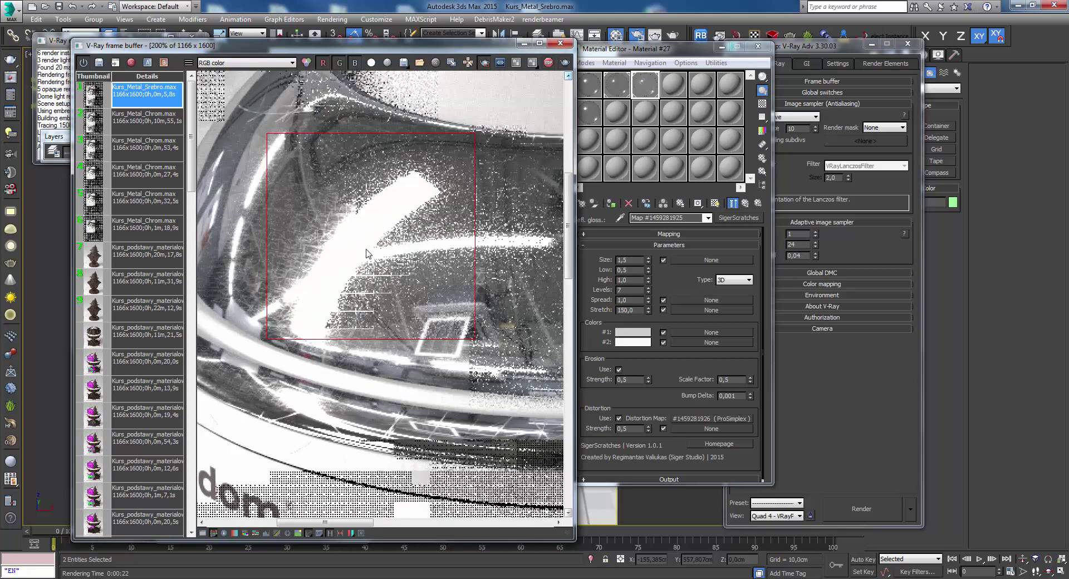
pyautogui.click(547, 64)
# - Set SigerScratches Color #1 to 201 light grey and re-render the region
pyautogui.click(631, 340)
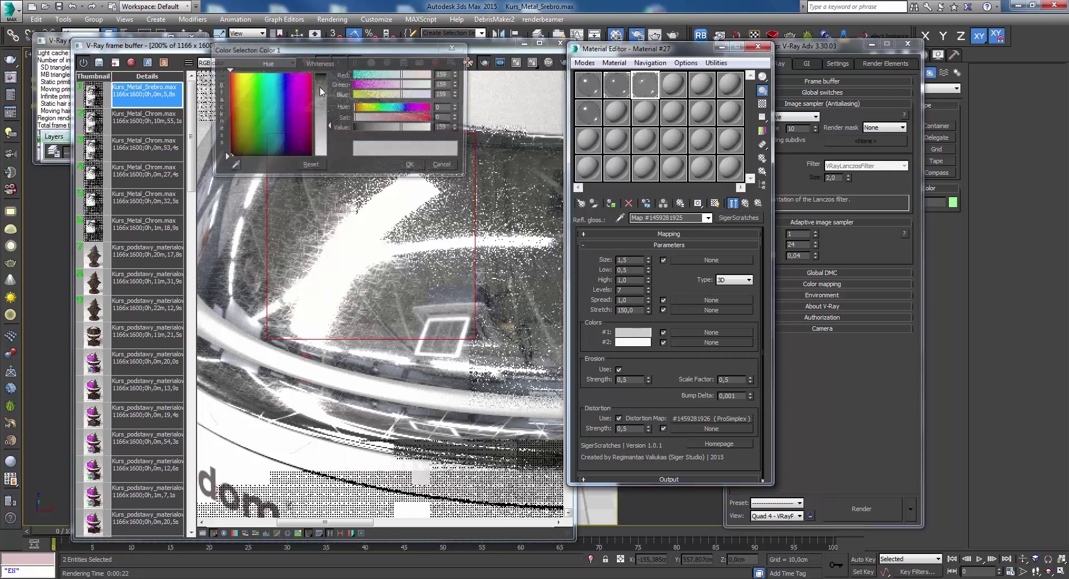
pyautogui.moveTo(329, 129); pyautogui.dragTo(332, 138)
pyautogui.click(412, 166)
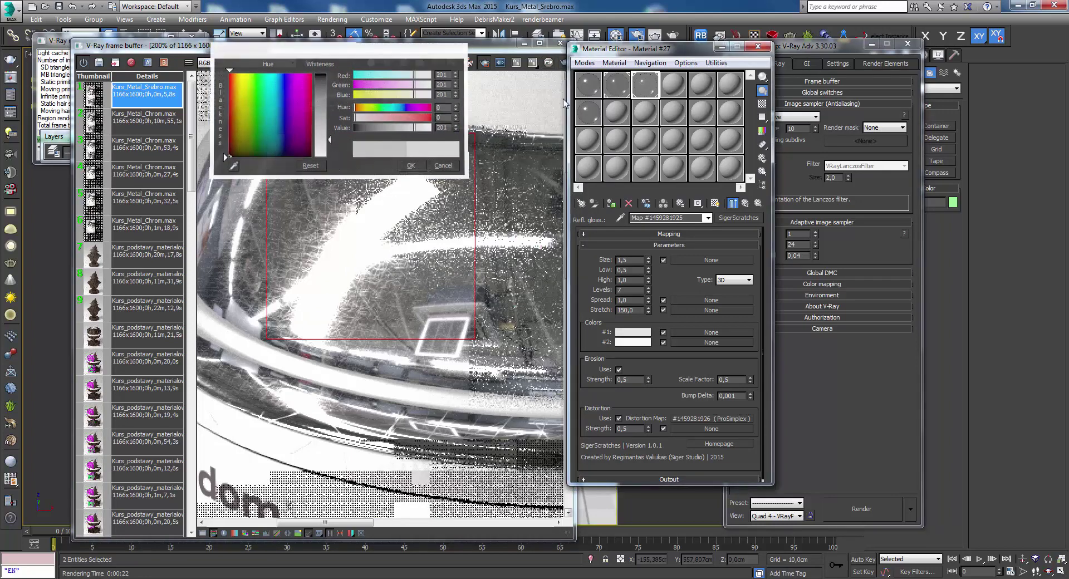
pyautogui.moveTo(508, 51); pyautogui.dragTo(493, 50)
pyautogui.click(553, 61)
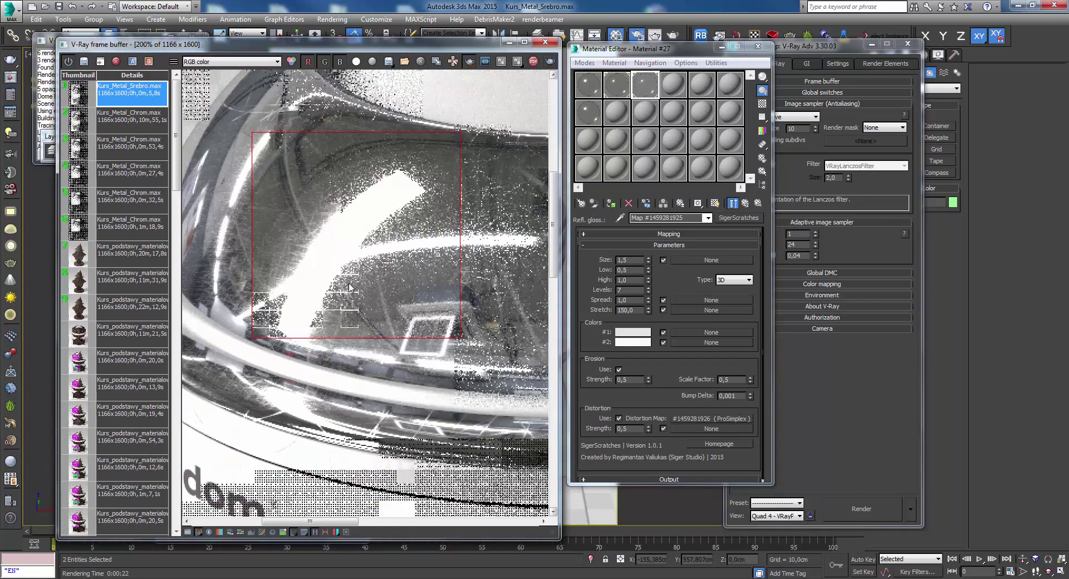
# - Draw a render region around the trophy's base and render only that area
pyautogui.scroll(-1, 390, 273)
pyautogui.scroll(1, 384, 278)
pyautogui.scroll(-1, 412, 271)
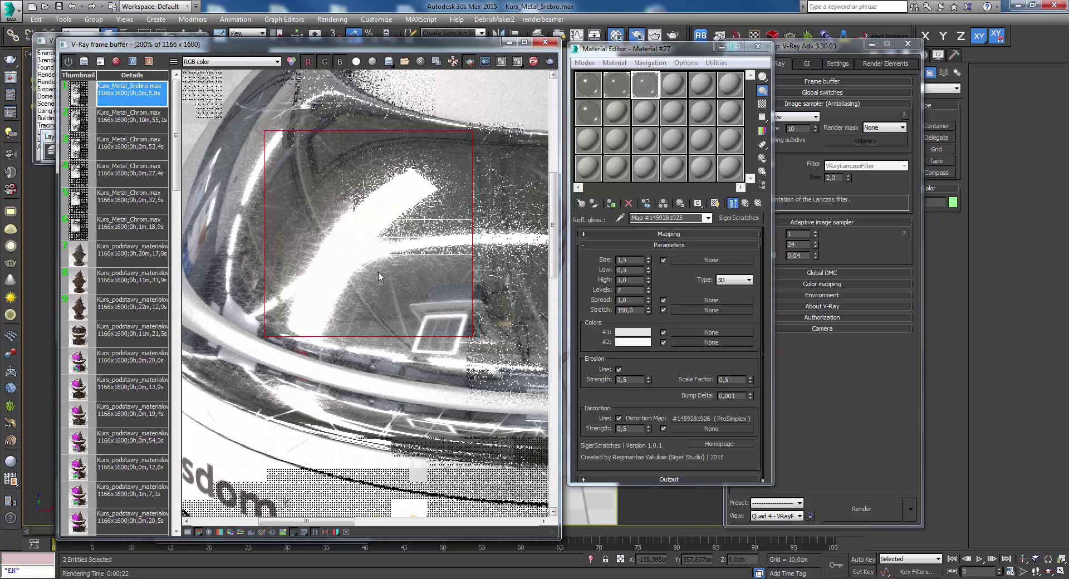
pyautogui.scroll(1, 420, 269)
pyautogui.scroll(-1, 420, 266)
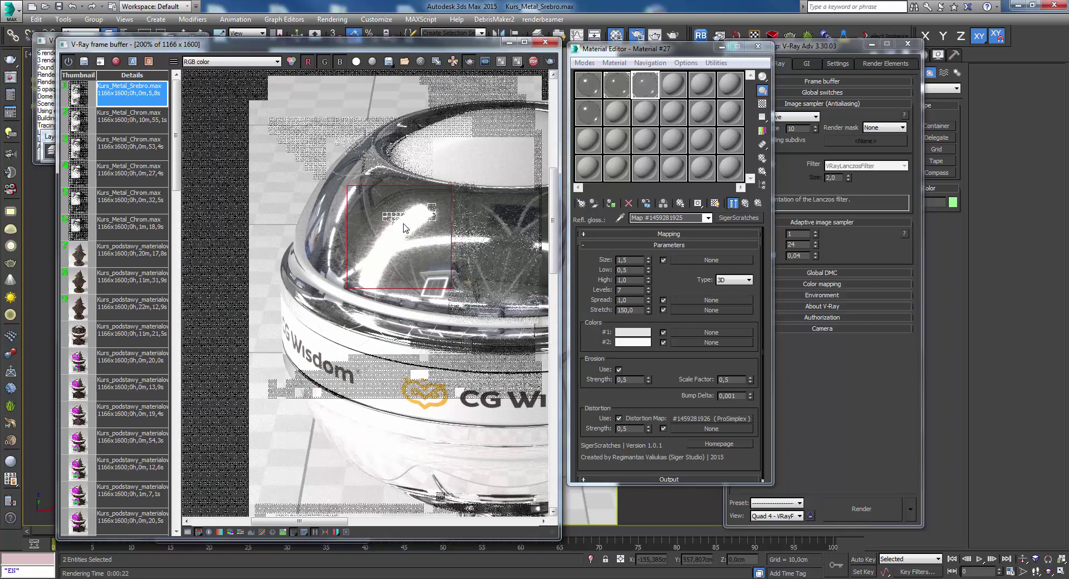
pyautogui.scroll(1, 430, 243)
pyautogui.scroll(-1, 412, 231)
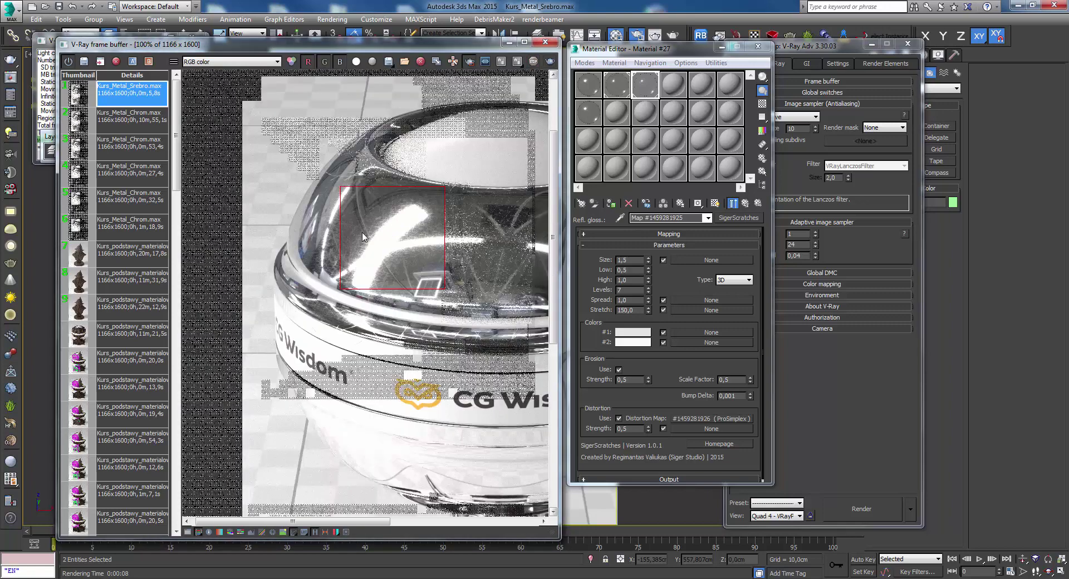
pyautogui.scroll(-1, 362, 236)
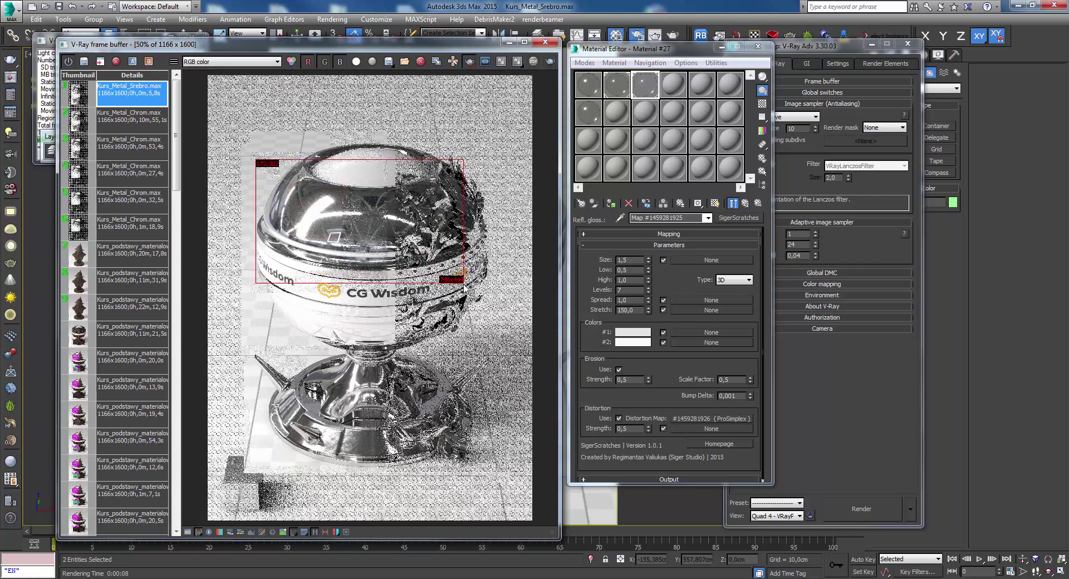
pyautogui.moveTo(235, 344); pyautogui.dragTo(385, 473)
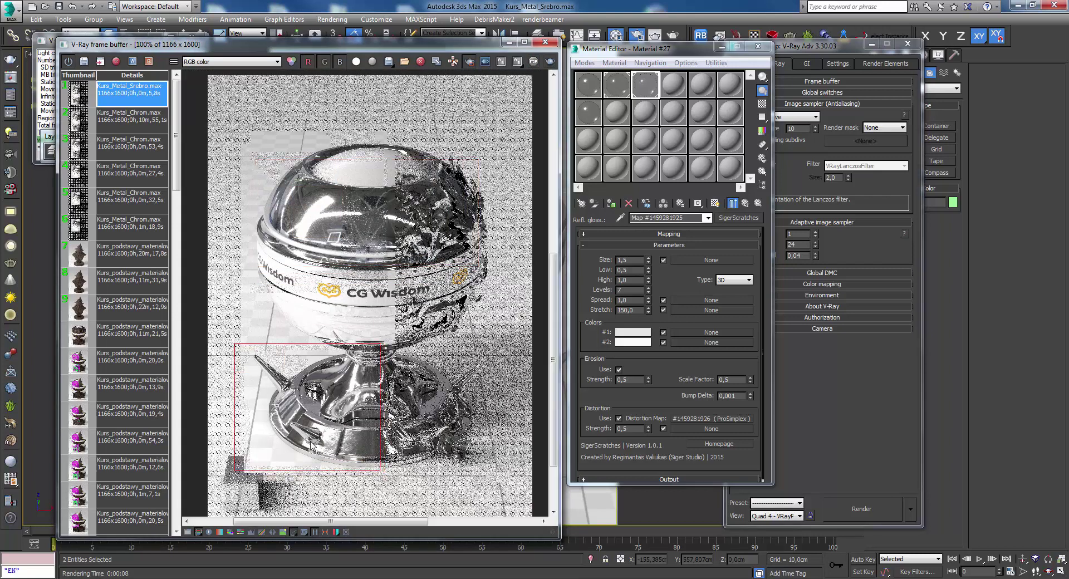
pyautogui.scroll(1, 315, 448)
pyautogui.click(550, 61)
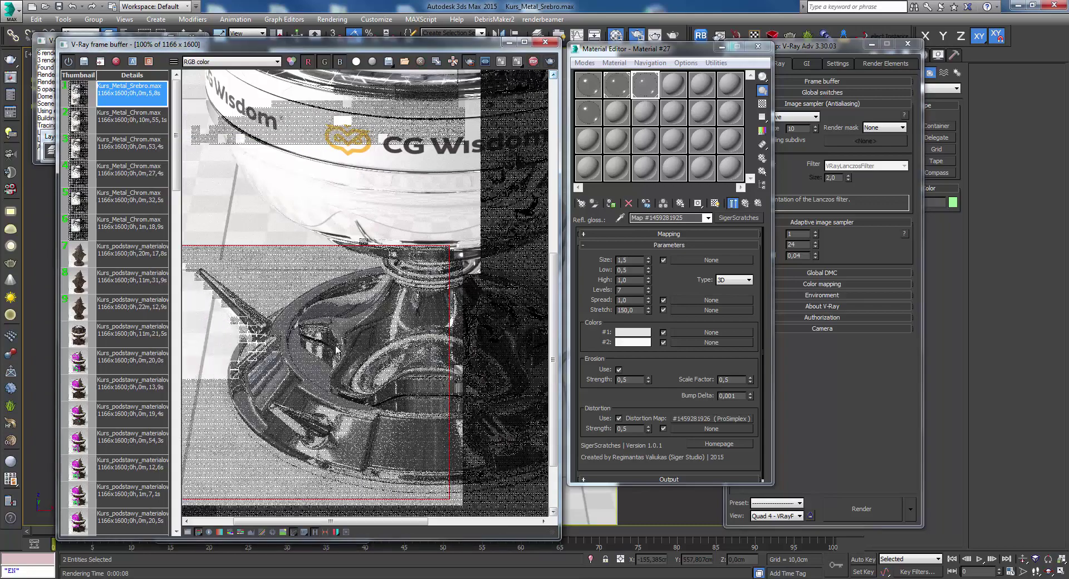
# - Zoom around the base render to check reflections, then switch to the silver reference photo
pyautogui.scroll(1, 240, 364)
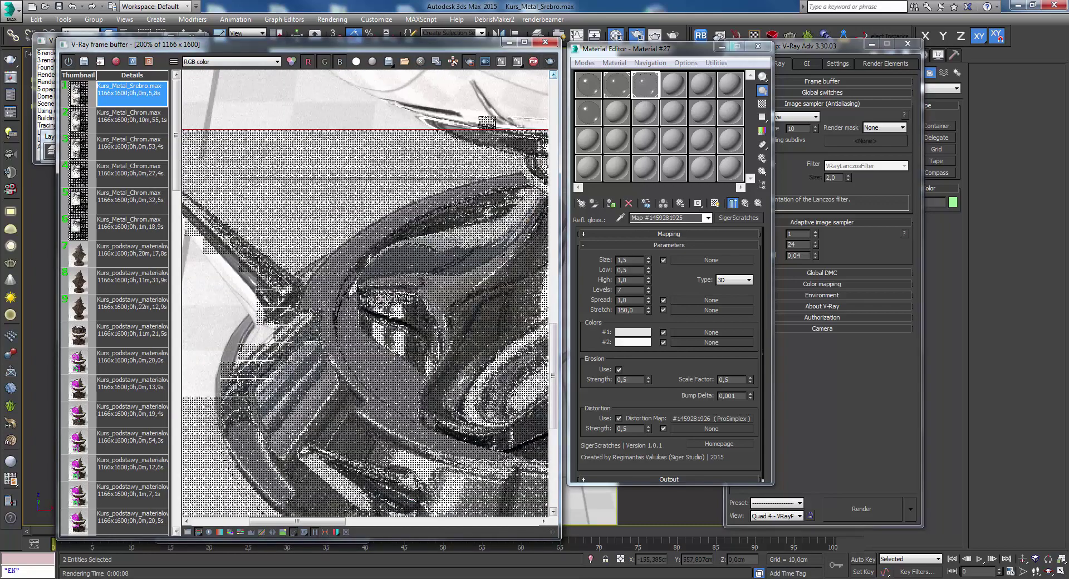
pyautogui.scroll(-1, 341, 398)
pyautogui.scroll(1, 341, 399)
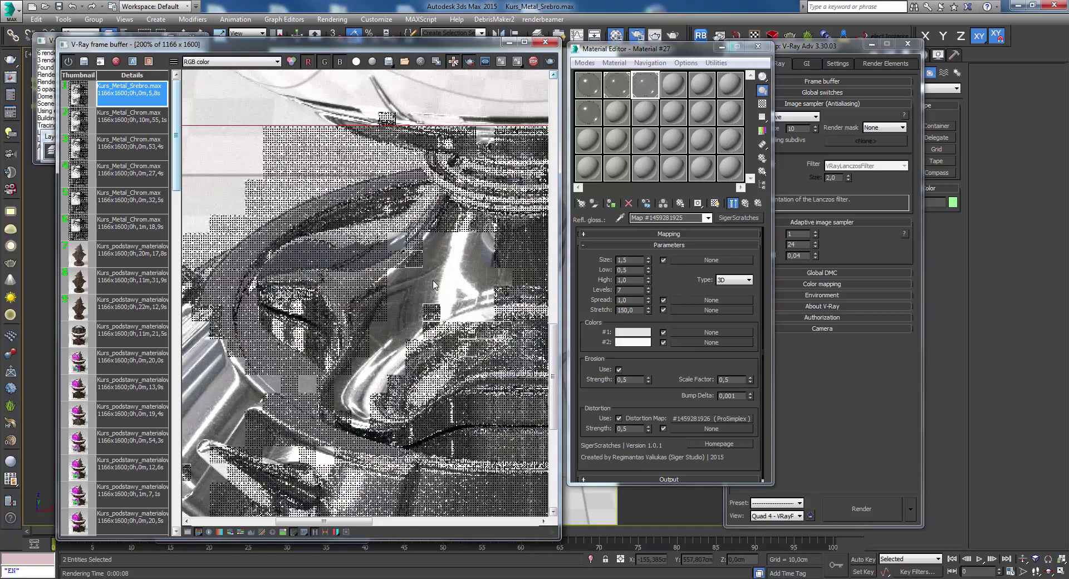
pyautogui.scroll(1, 446, 241)
pyautogui.scroll(-1, 463, 253)
pyautogui.scroll(-1, 483, 267)
pyautogui.scroll(1, 484, 264)
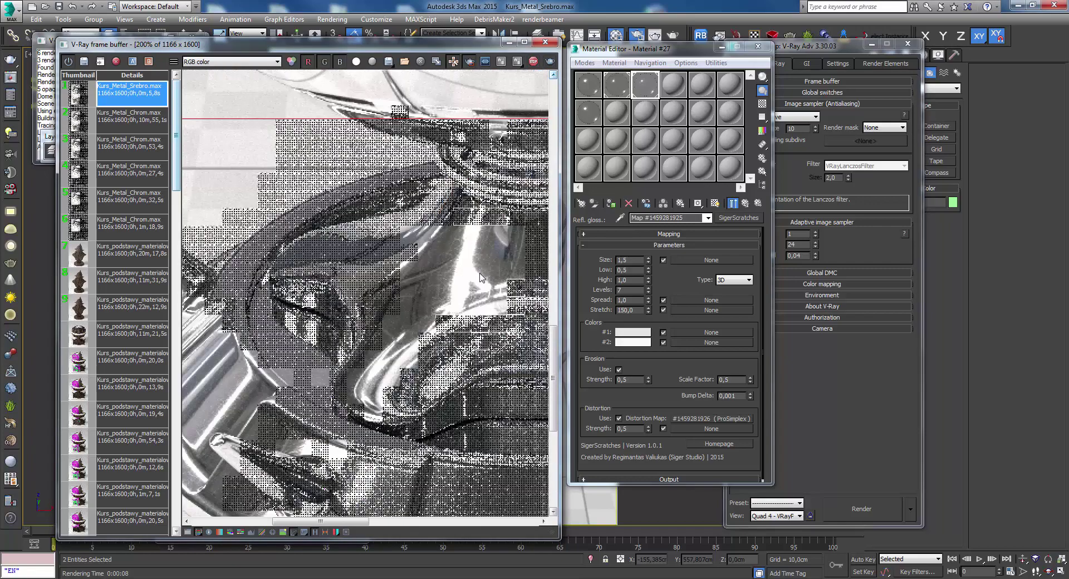
pyautogui.scroll(-1, 451, 295)
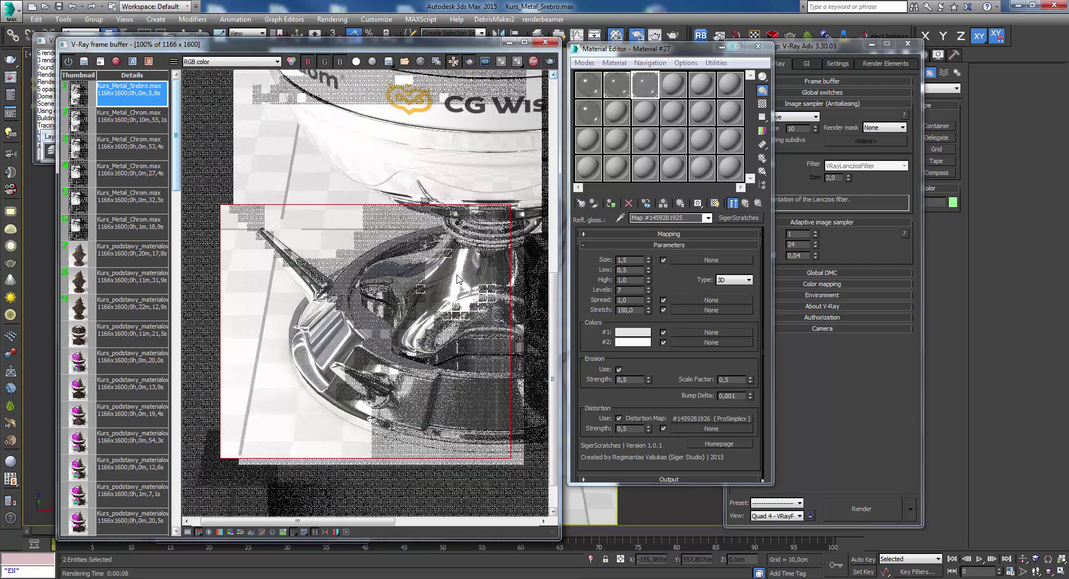
pyautogui.scroll(1, 456, 278)
pyautogui.scroll(-1, 459, 287)
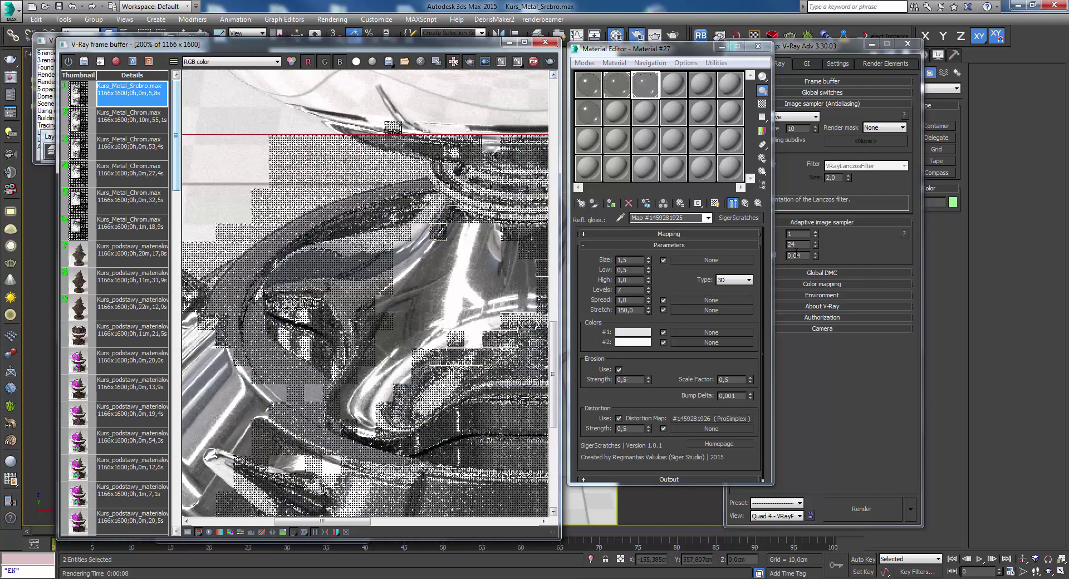
pyautogui.scroll(-1, 460, 287)
pyautogui.scroll(2, 461, 288)
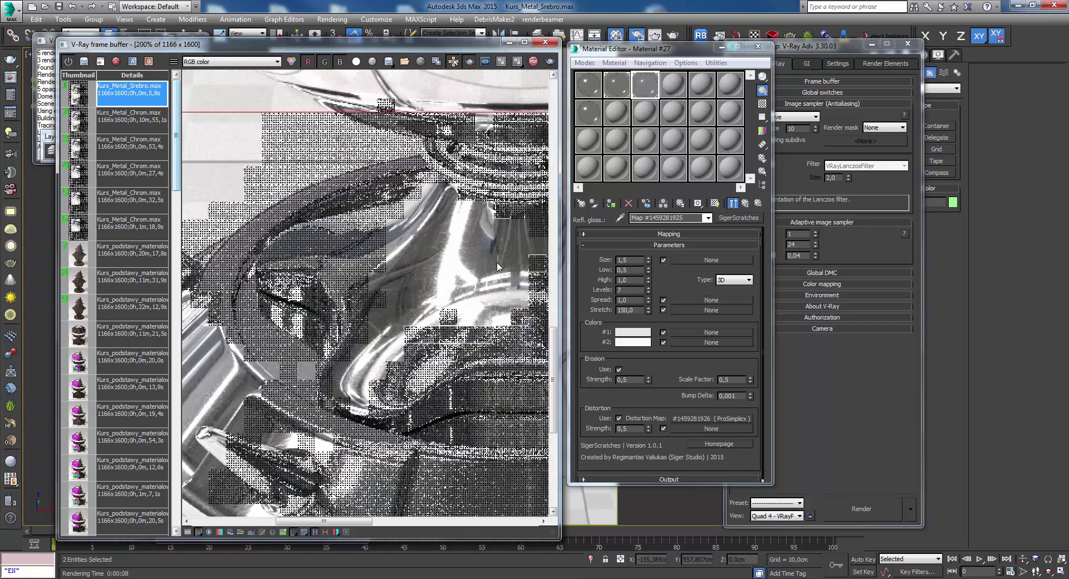
pyautogui.scroll(-1, 490, 280)
pyautogui.scroll(1, 490, 256)
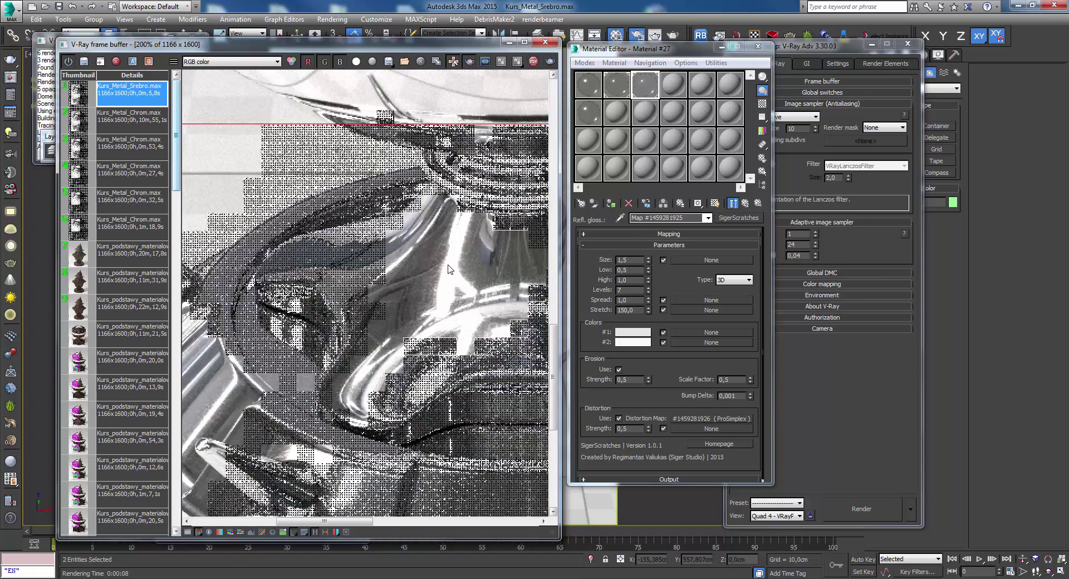
pyautogui.scroll(-1, 487, 260)
pyautogui.scroll(1, 486, 263)
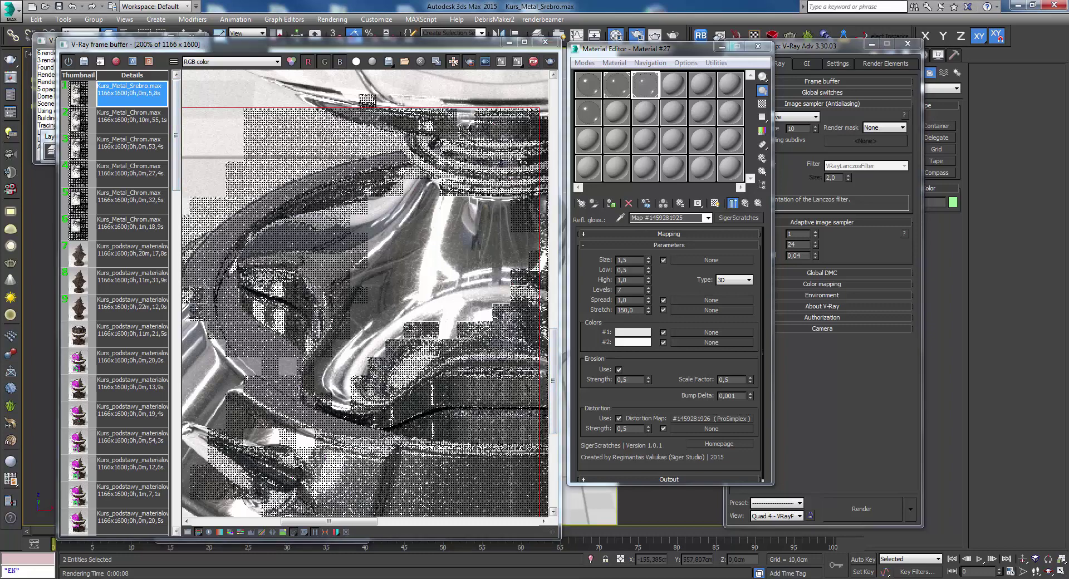
pyautogui.hotkey('alt', 'Tab')
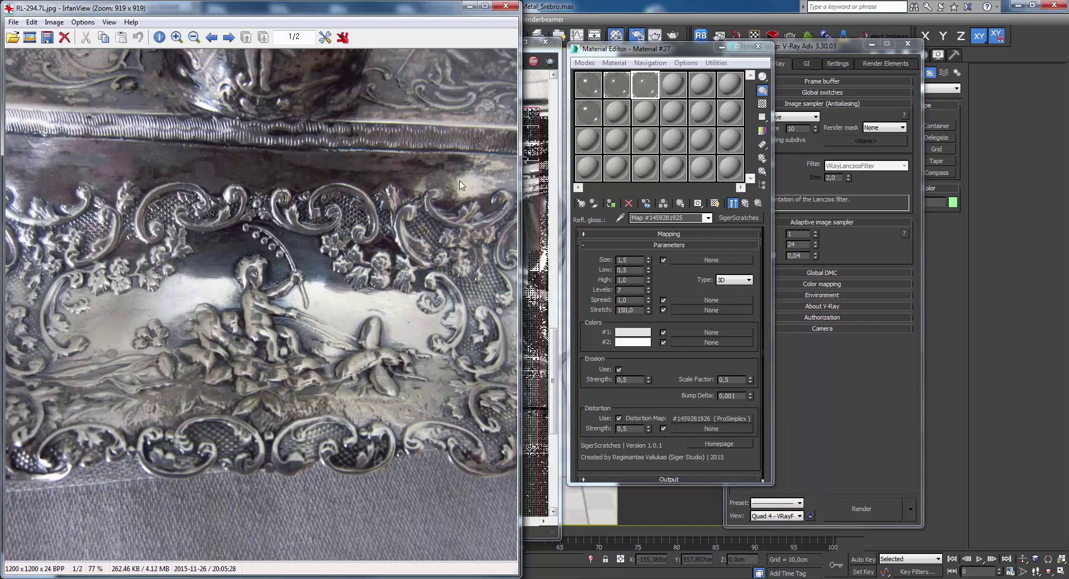
# - Close the RL-294.7i.jpg silver reference photo in IrfanView to return to the render
pyautogui.press('Escape')
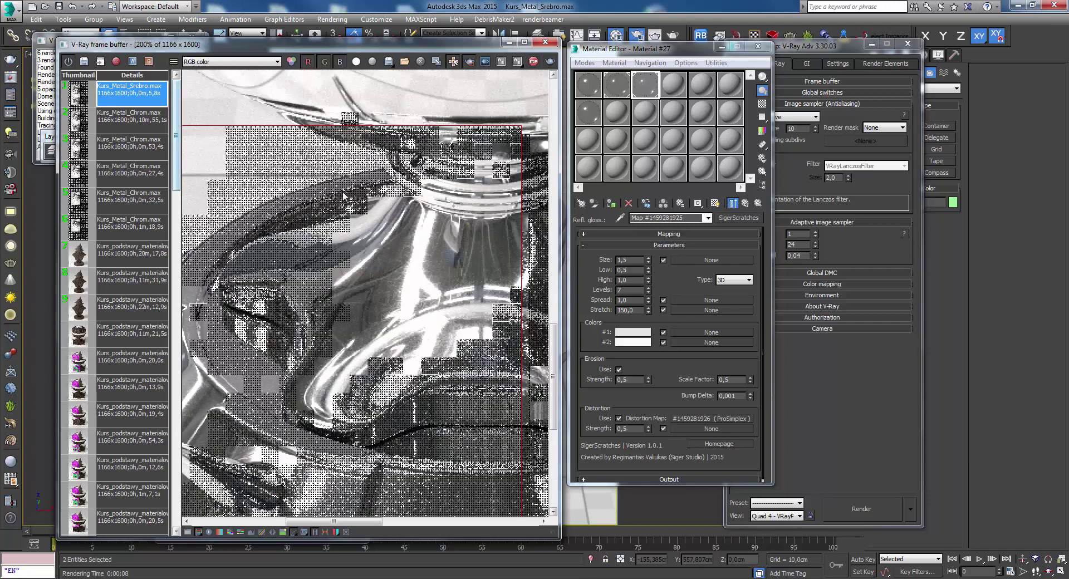
pyautogui.scroll(-2, 466, 241)
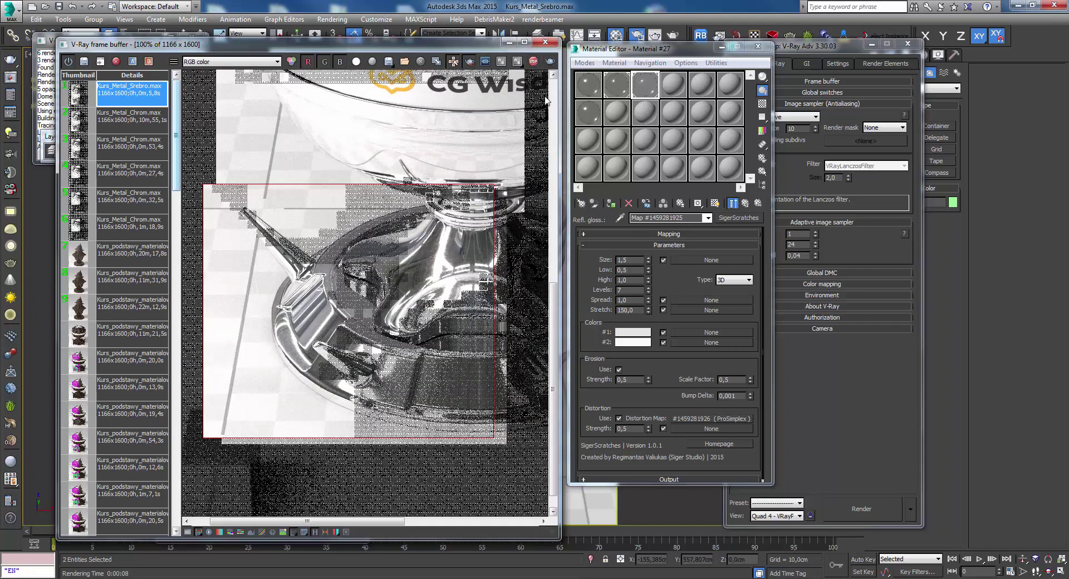
pyautogui.scroll(-1, 418, 181)
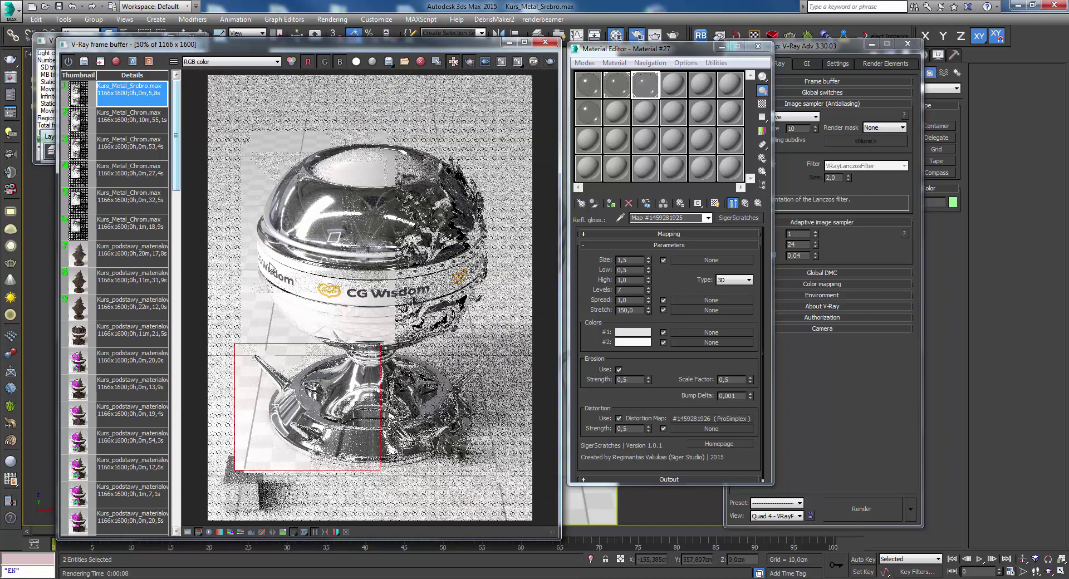
pyautogui.scroll(2, 299, 221)
pyautogui.scroll(-1, 329, 168)
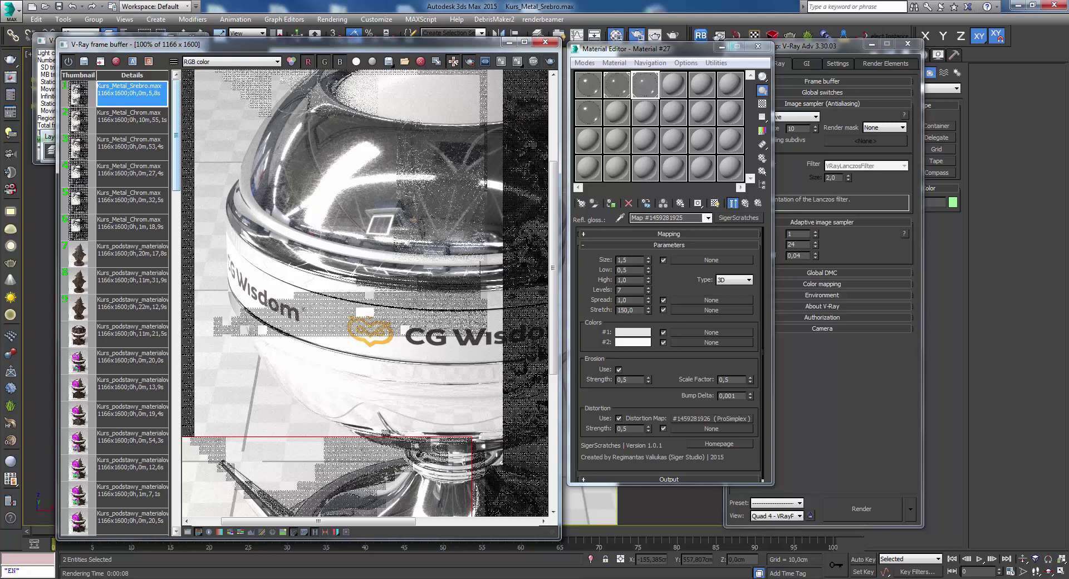
# - Assign a ProSimplex noise map to Material #27's Bump slot
pyautogui.click(745, 203)
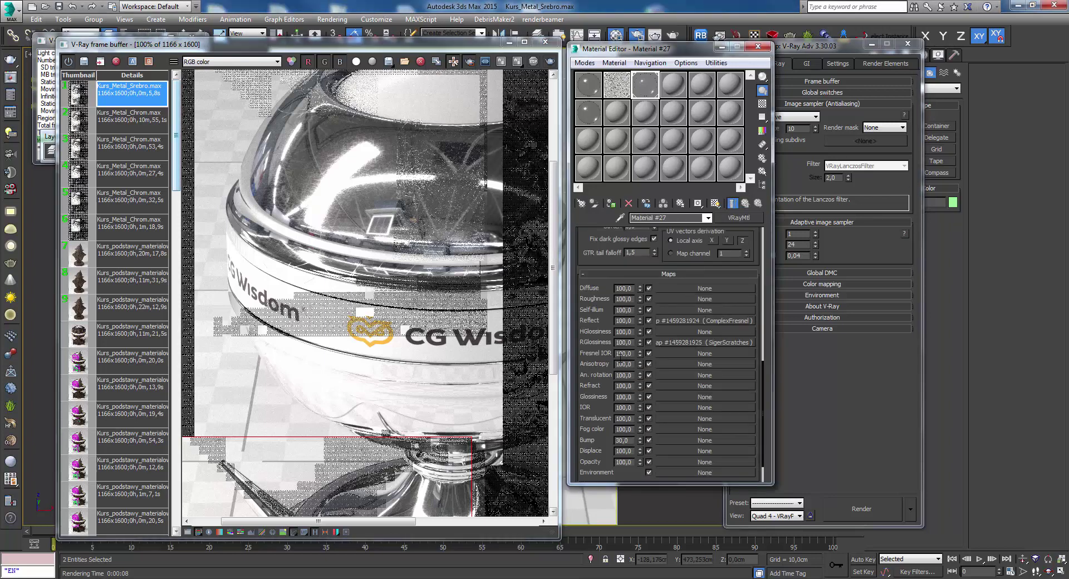
pyautogui.moveTo(594, 365); pyautogui.dragTo(596, 333)
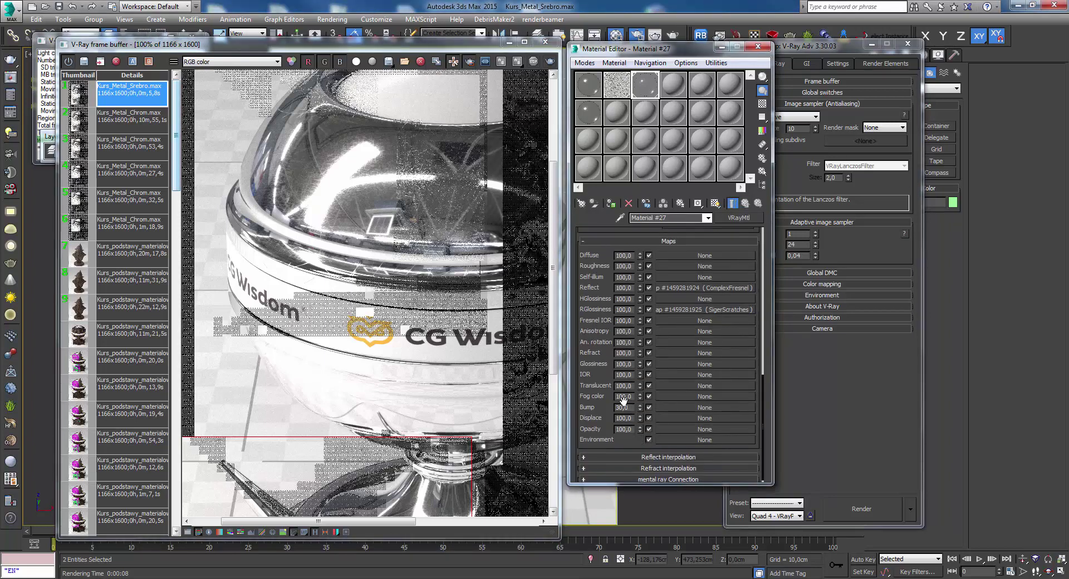
pyautogui.click(672, 407)
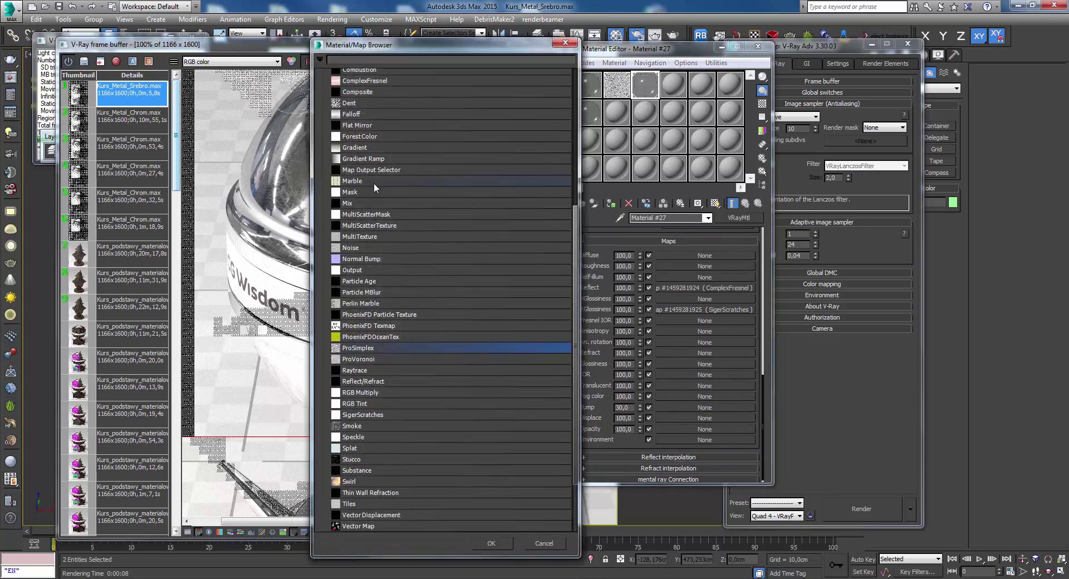
pyautogui.doubleClick(373, 349)
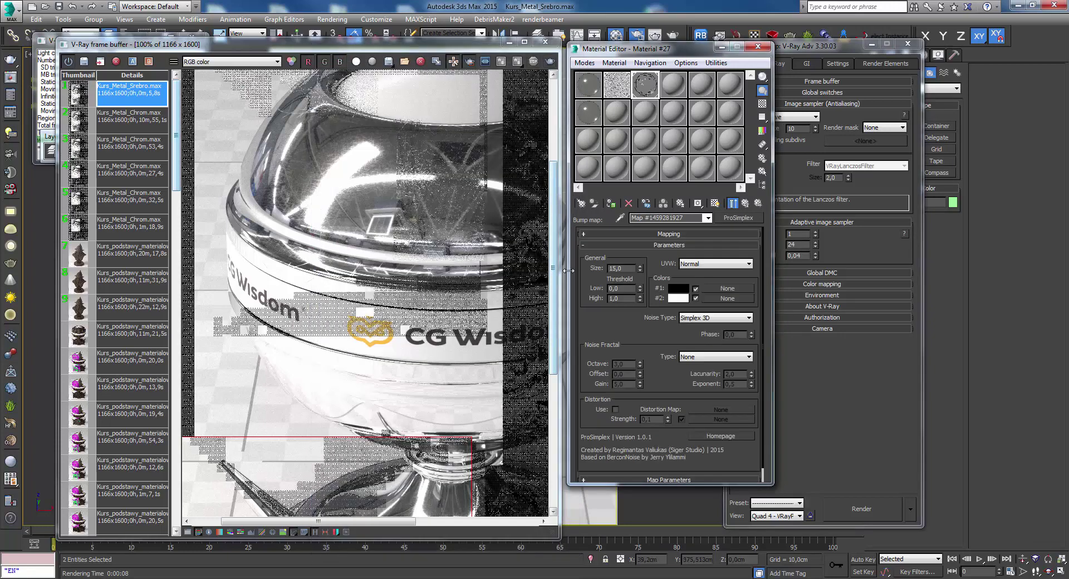
# - Open a resized ProSimplex preview and keep Simplex 3D noise with Hetero Terrain fractal
pyautogui.doubleClick(640, 83)
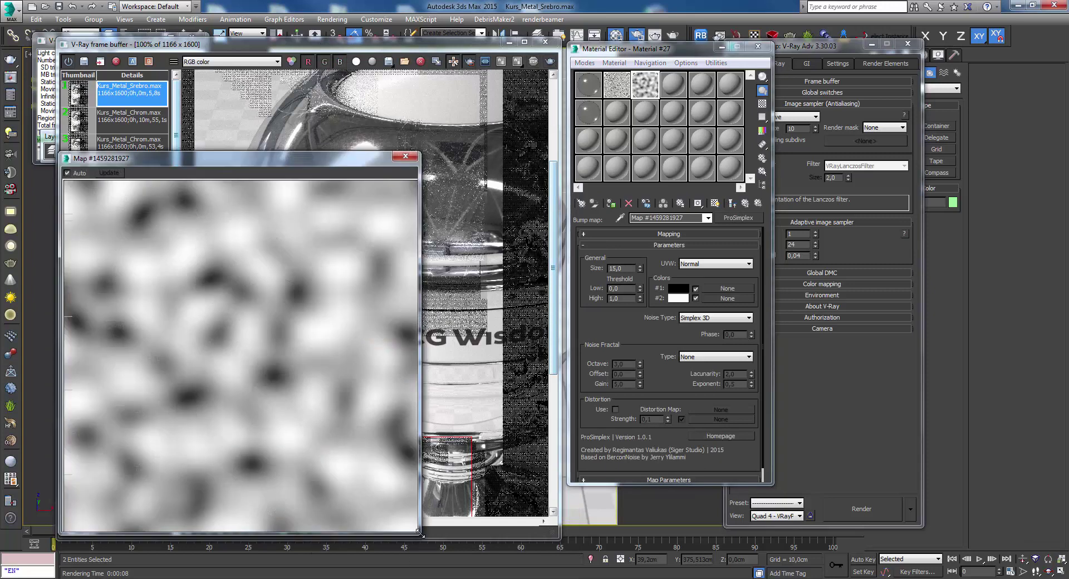
pyautogui.moveTo(421, 533); pyautogui.dragTo(286, 405)
pyautogui.moveTo(198, 159); pyautogui.dragTo(374, 152)
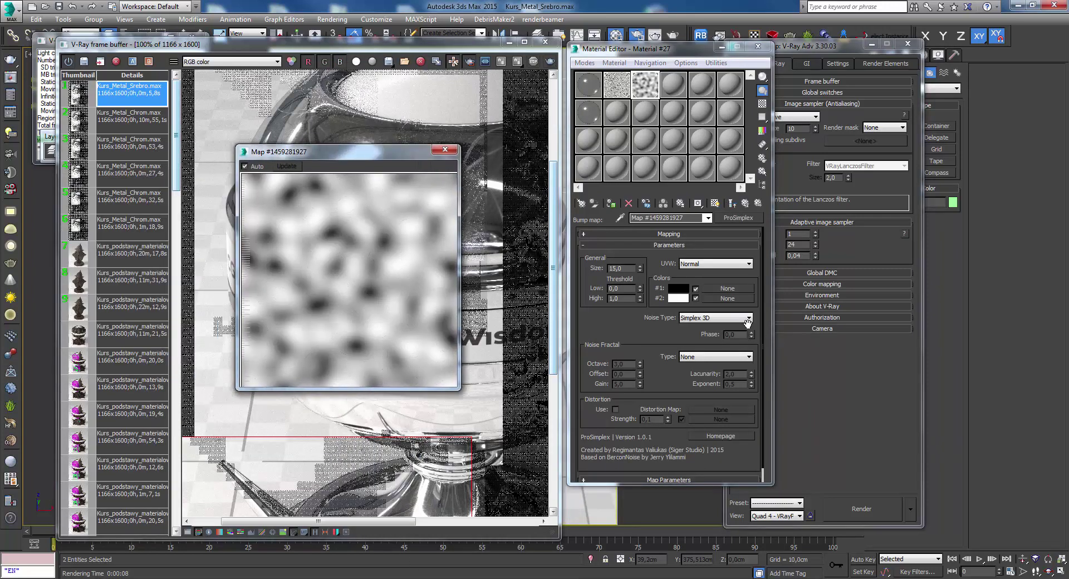
pyautogui.click(707, 320)
pyautogui.click(707, 320)
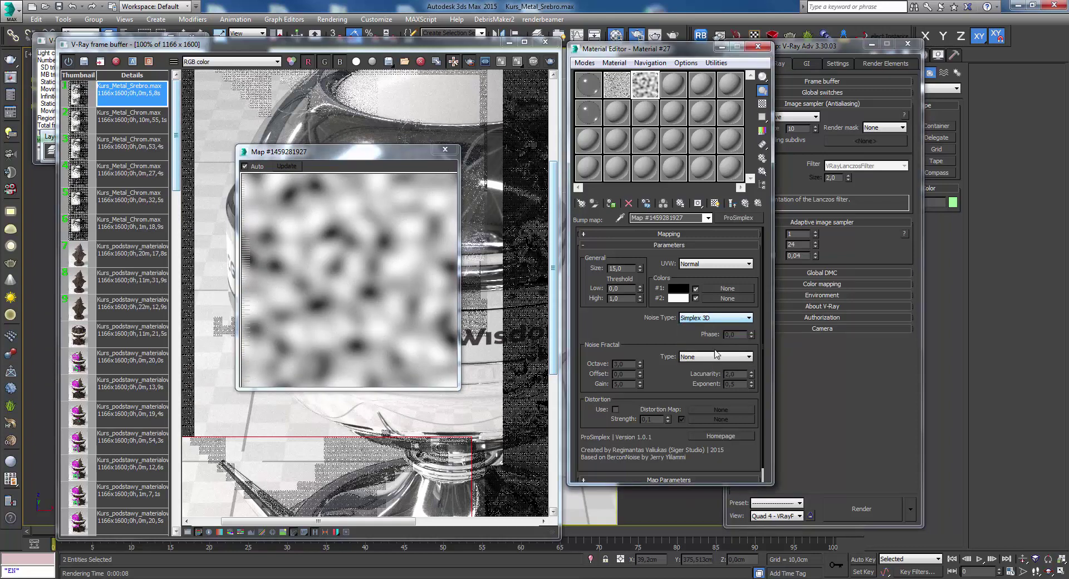
pyautogui.click(701, 360)
pyautogui.click(700, 363)
# - Set the ProSimplex noise size to 5,0 and move the preview window aside
pyautogui.scroll(-1, 700, 361)
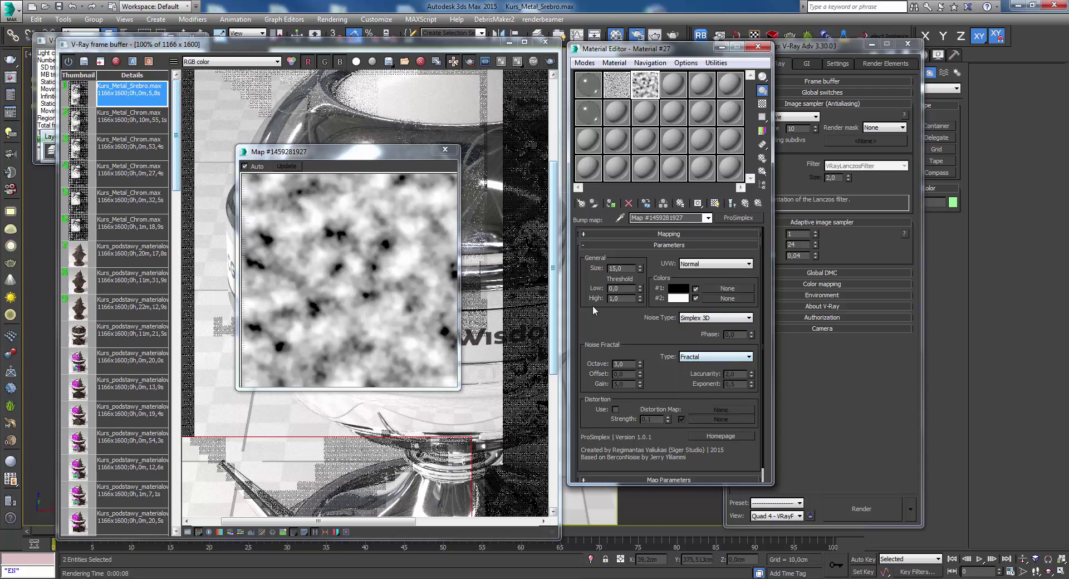
pyautogui.scroll(-1, 699, 360)
pyautogui.scroll(-1, 540, 293)
pyautogui.scroll(1, 540, 293)
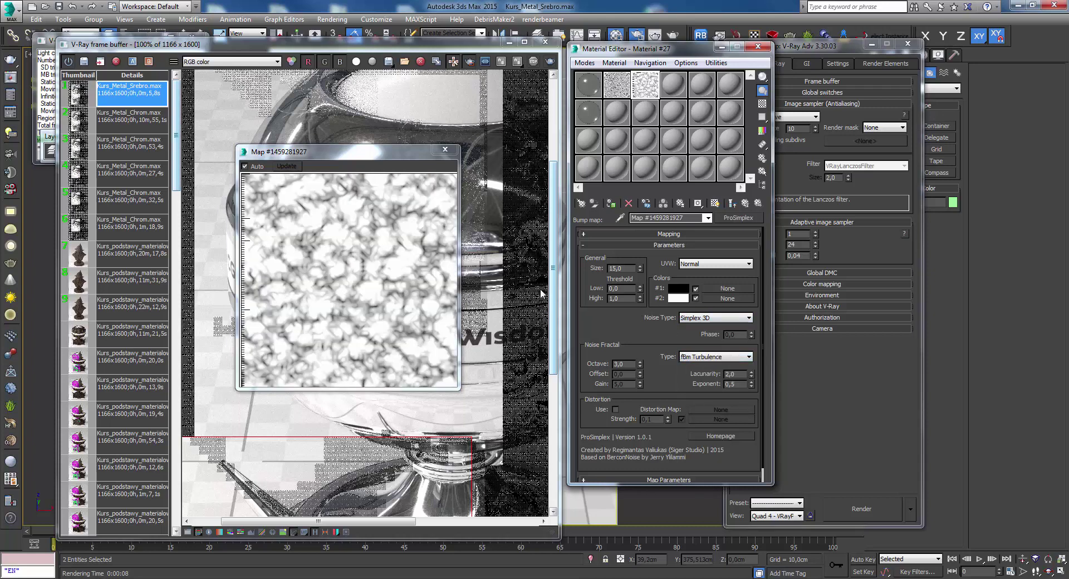
pyautogui.scroll(-1, 423, 264)
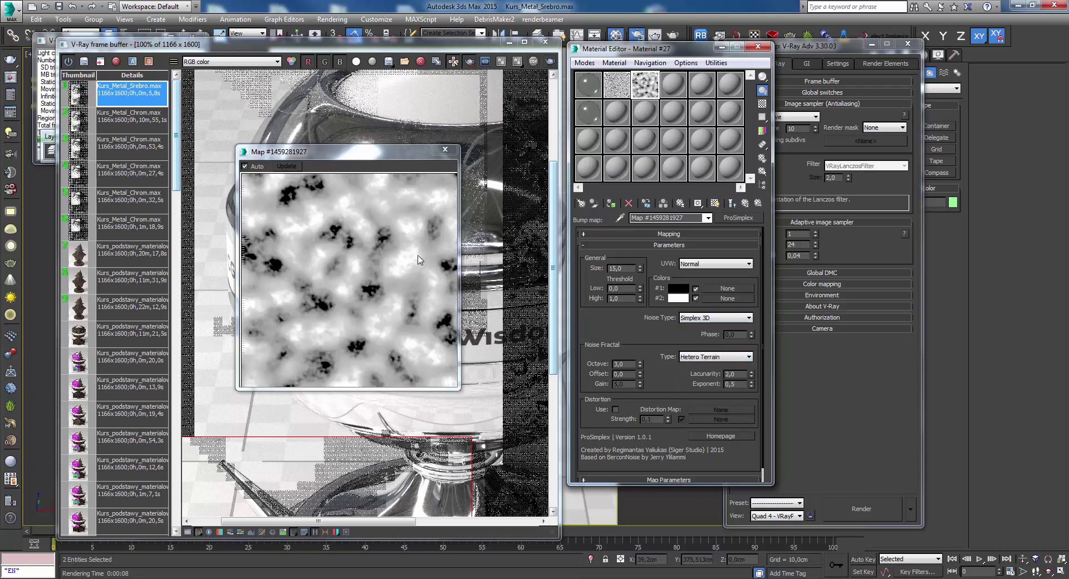
pyautogui.scroll(-1, 420, 215)
pyautogui.scroll(1, 420, 215)
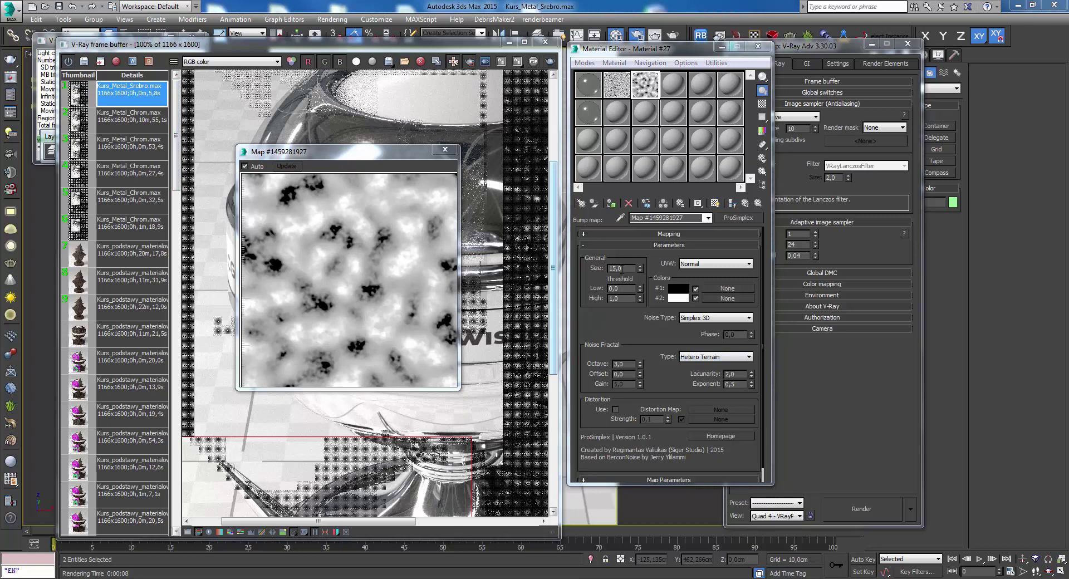
pyautogui.doubleClick(622, 268)
pyautogui.write('5')
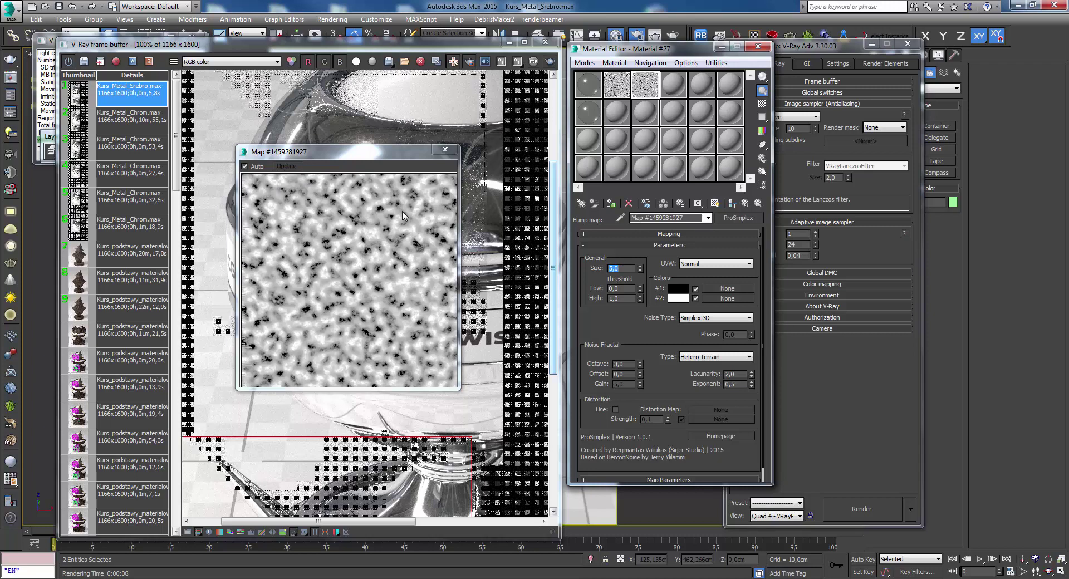
pyautogui.moveTo(398, 154); pyautogui.dragTo(236, 197)
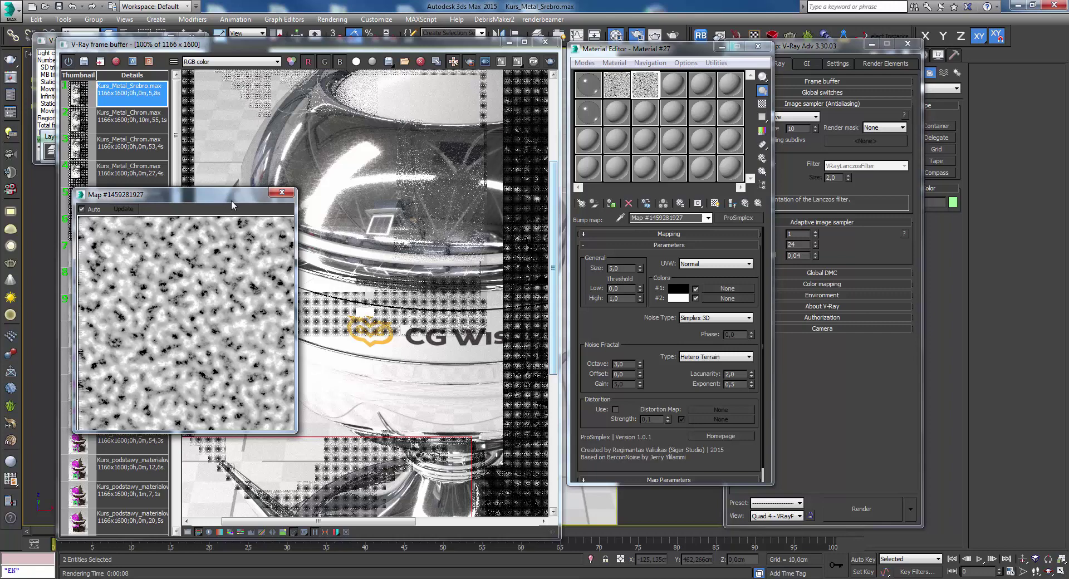
pyautogui.moveTo(232, 200); pyautogui.dragTo(260, 216)
# - Turn on the checker background for the material sample sphere
pyautogui.click(363, 213)
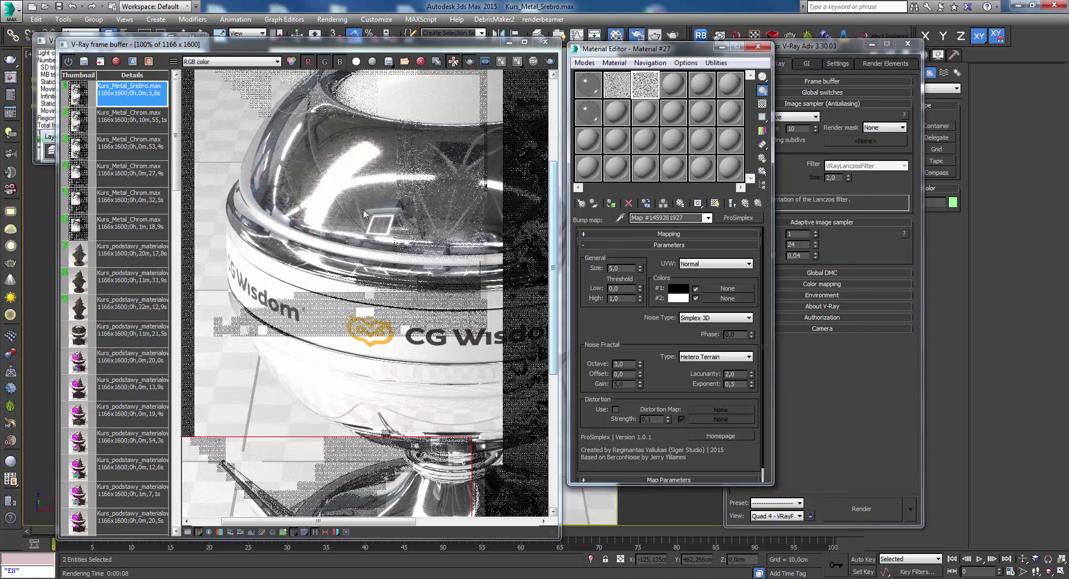
pyautogui.moveTo(464, 45); pyautogui.dragTo(367, 281)
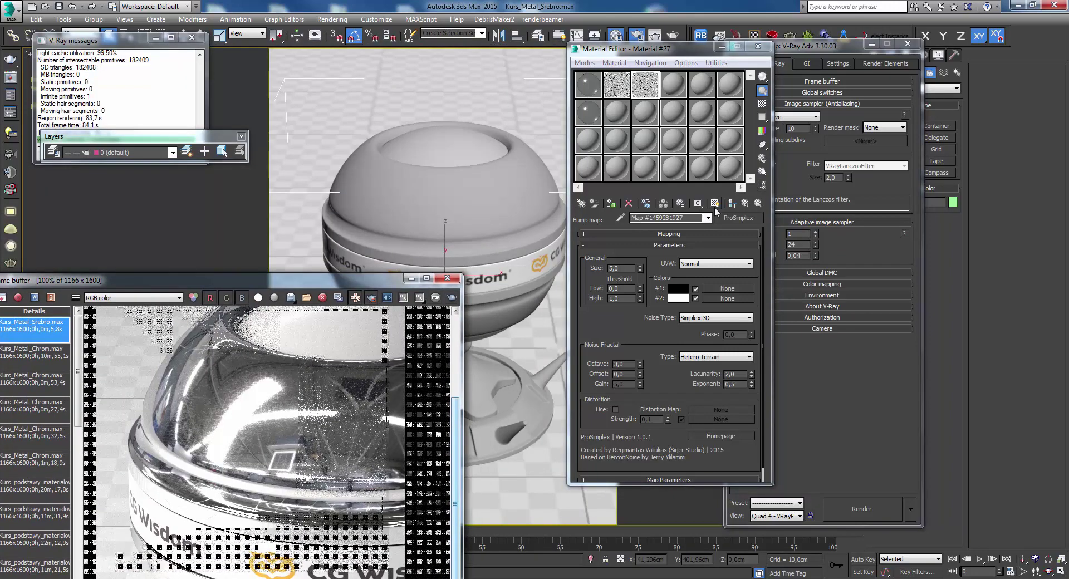
pyautogui.click(715, 205)
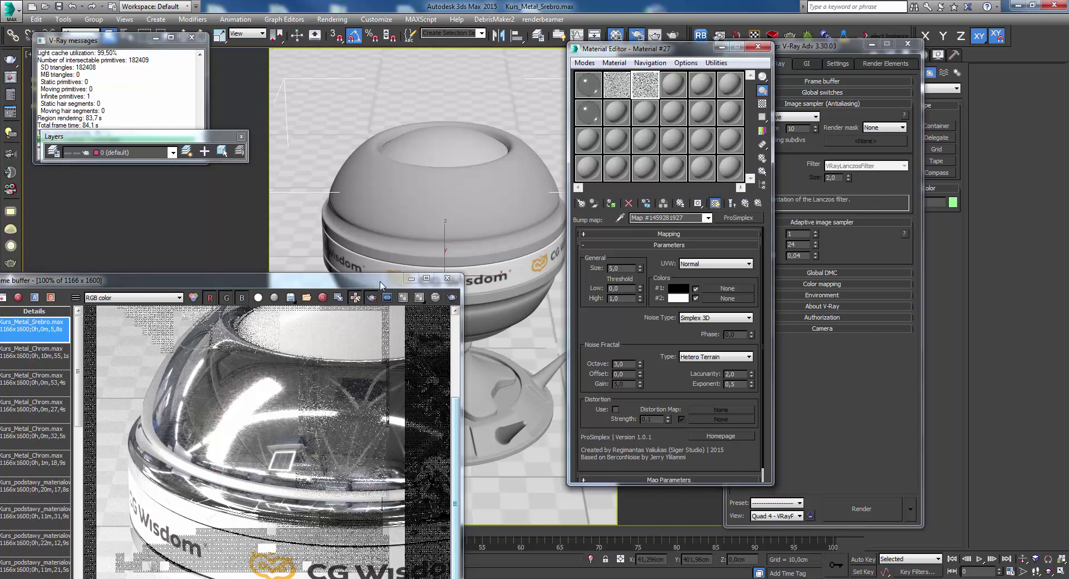
pyautogui.moveTo(381, 285)
pyautogui.mouseDown()
pyautogui.moveTo(248, 169)
pyautogui.moveTo(432, 67)
pyautogui.mouseUp()
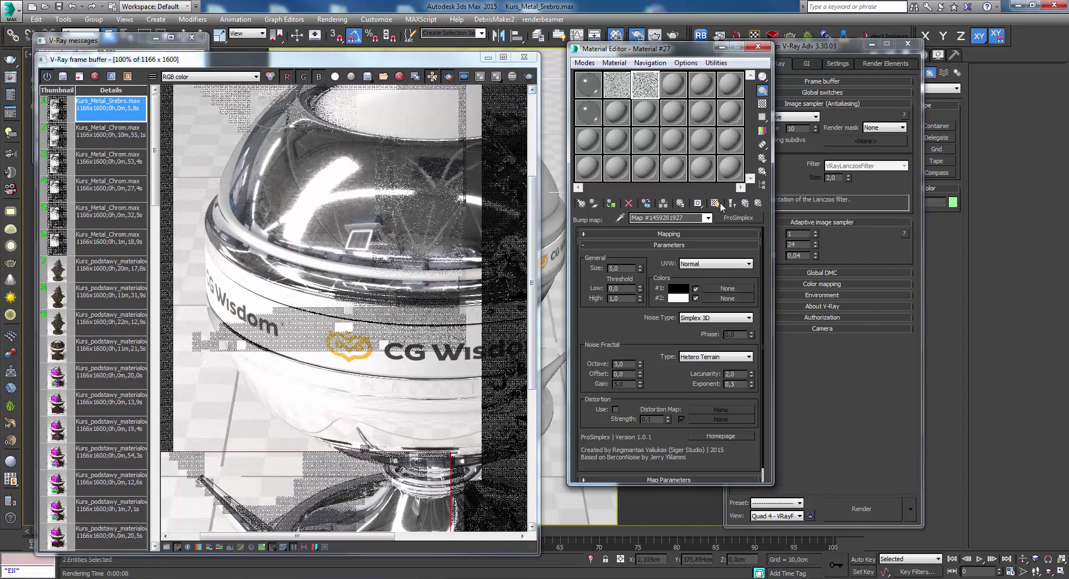
# - Mark a render region over the bowl's upper part and return to Material #27's maps
pyautogui.scroll(-2, 241, 189)
pyautogui.scroll(2, 241, 188)
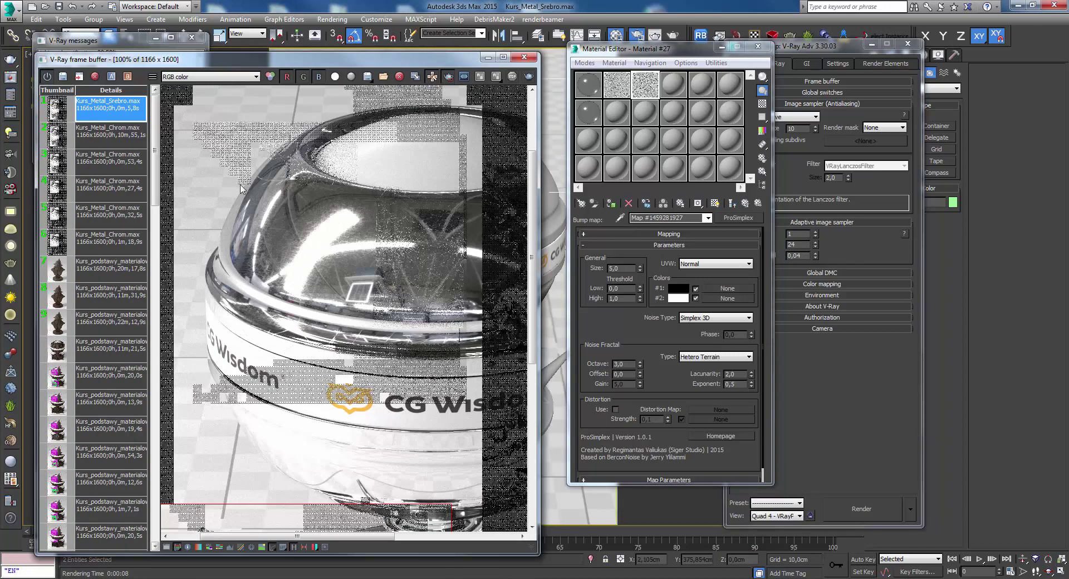
pyautogui.moveTo(227, 185); pyautogui.dragTo(381, 326)
pyautogui.scroll(1, 274, 230)
pyautogui.scroll(-1, 320, 226)
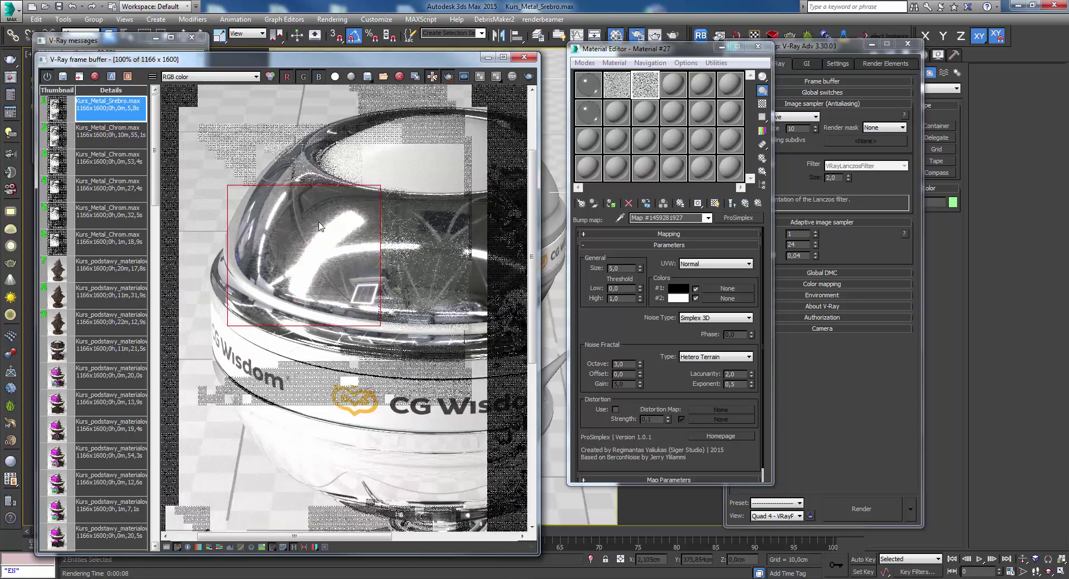
pyautogui.scroll(1, 320, 226)
pyautogui.scroll(-1, 369, 228)
pyautogui.click(745, 203)
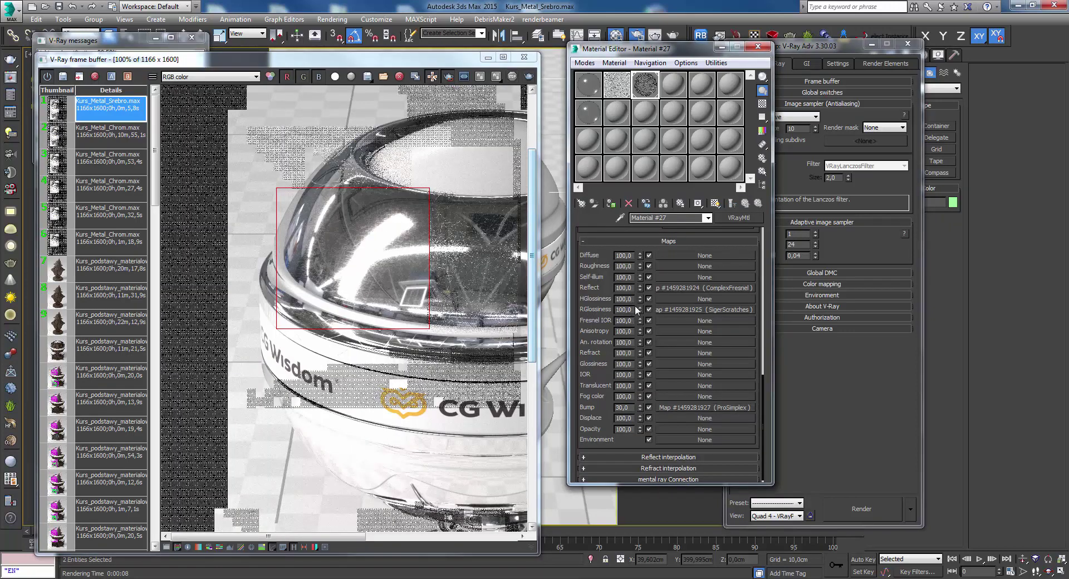
# - Change Material #27's reflection glossiness from 1,0 to 0,95, then scroll back to the maps
pyautogui.scroll(3, 604, 290)
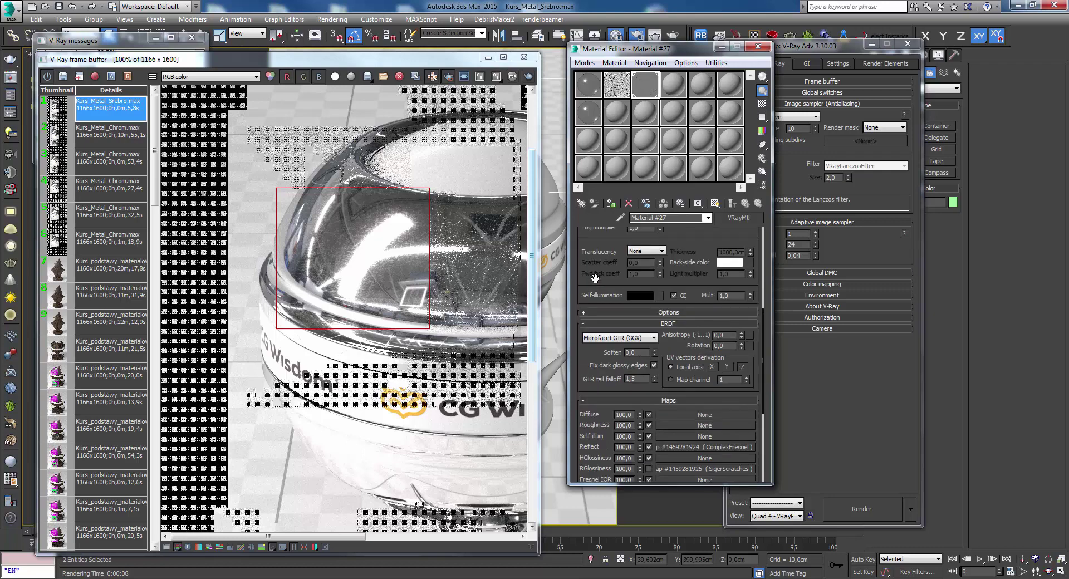
pyautogui.scroll(3, 595, 334)
pyautogui.scroll(1, 597, 373)
pyautogui.scroll(1, 640, 295)
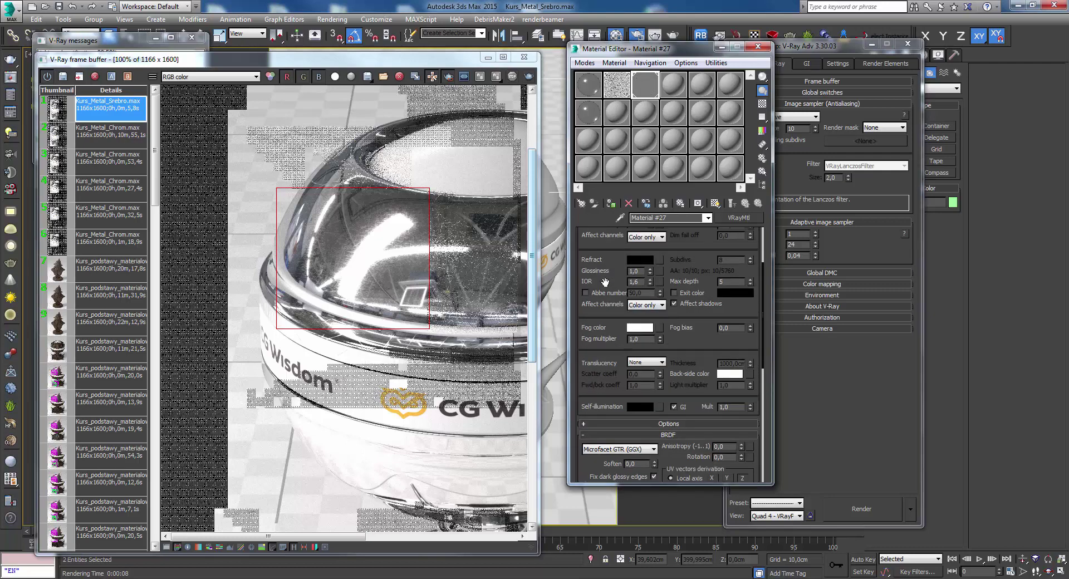
pyautogui.scroll(3, 634, 283)
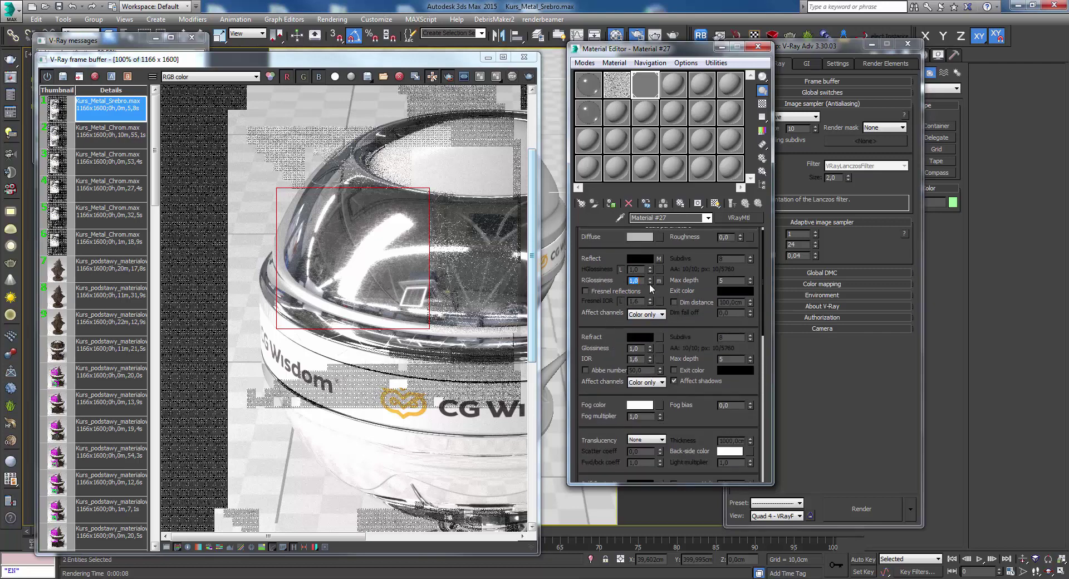
pyautogui.write('0,95')
pyautogui.press('Return')
pyautogui.scroll(1, 663, 244)
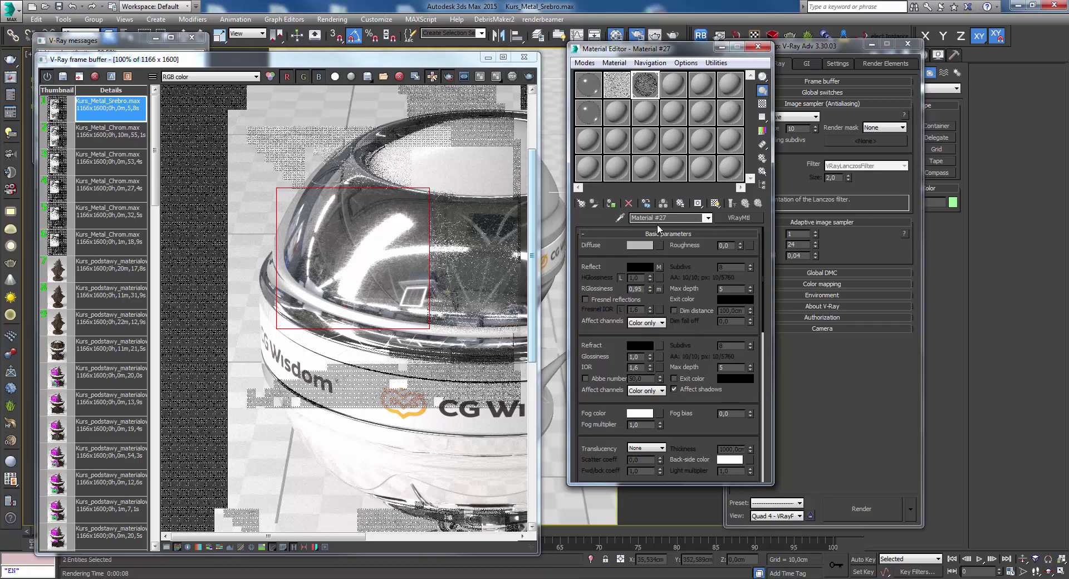
pyautogui.scroll(-2, 658, 234)
pyautogui.scroll(-10, 599, 446)
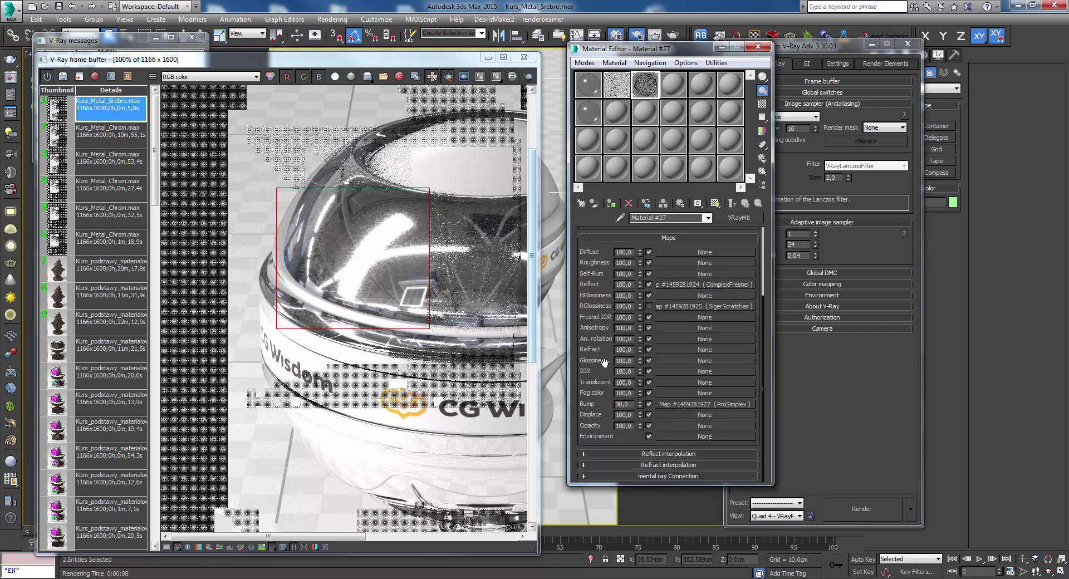
# - Cut the bump amount to 0,5 and render a larger region over the bowl rim
pyautogui.doubleClick(621, 403)
pyautogui.write('0,5')
pyautogui.press('Return')
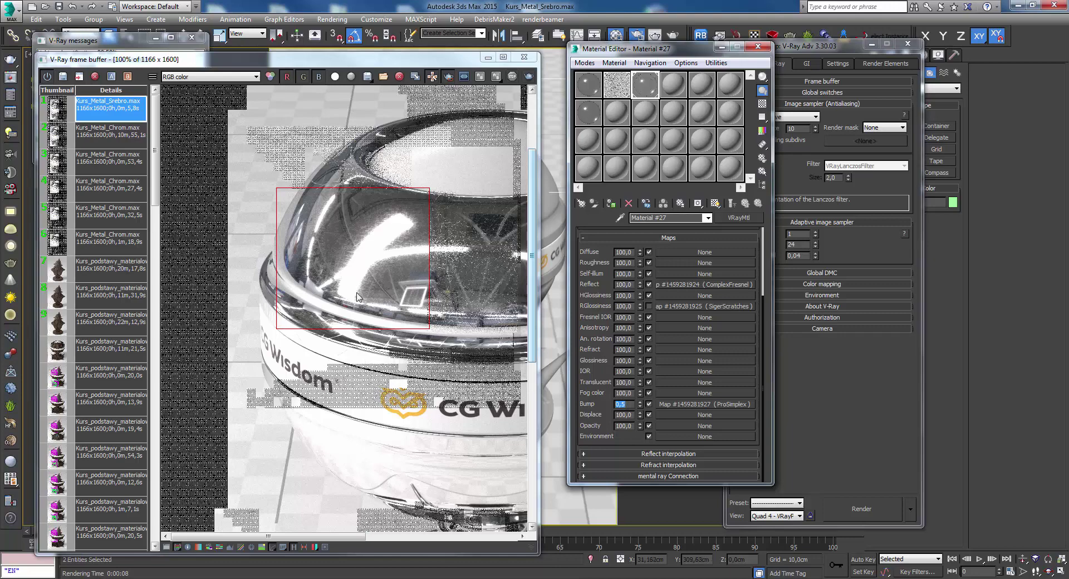
pyautogui.moveTo(300, 195); pyautogui.dragTo(482, 354)
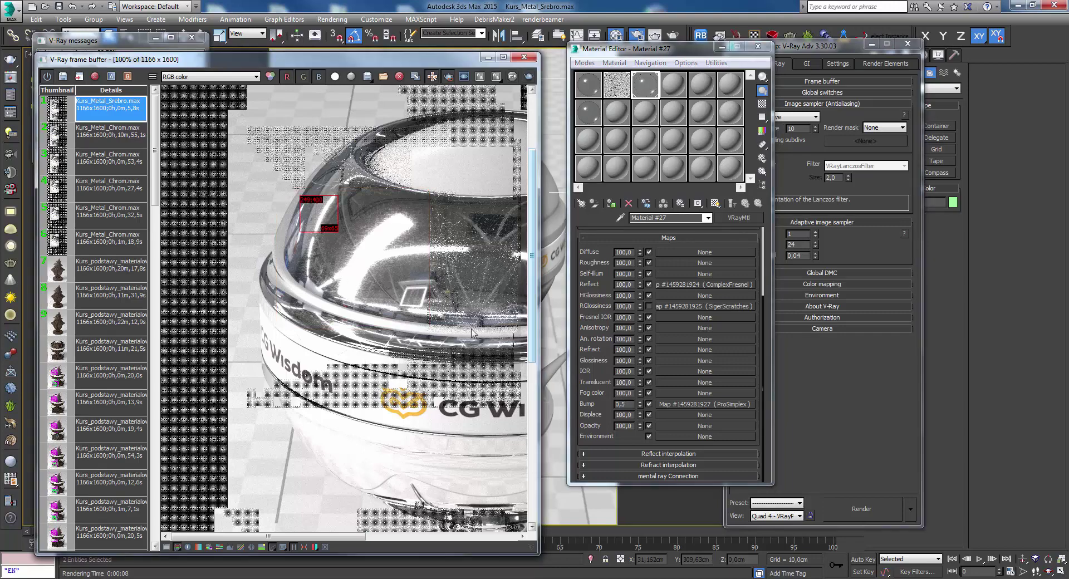
pyautogui.click(528, 78)
# - Inspect the rim render, then open the ProSimplex bump map's settings
pyautogui.scroll(2, 403, 232)
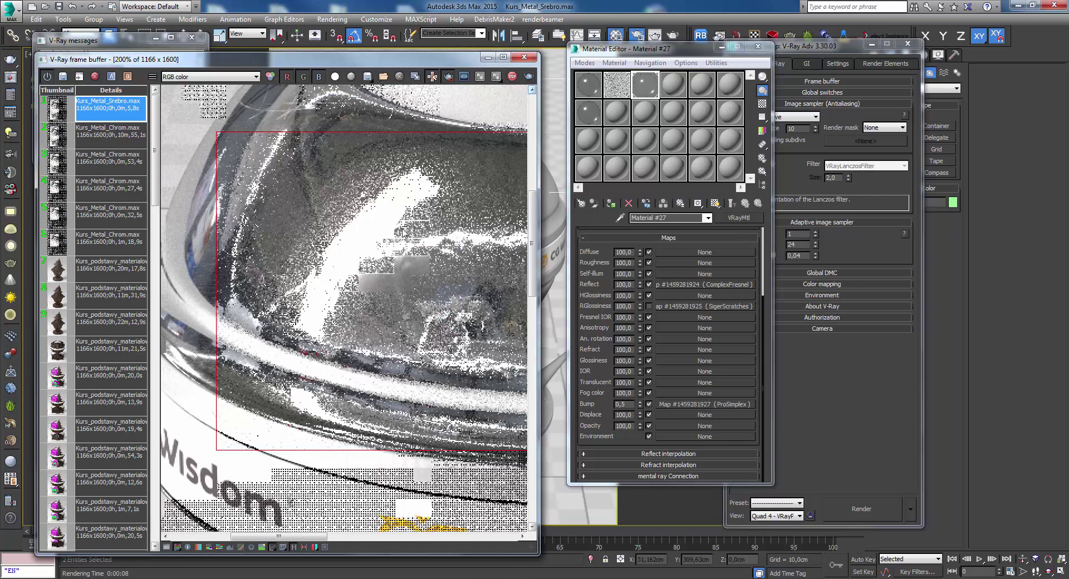
pyautogui.scroll(-2, 403, 233)
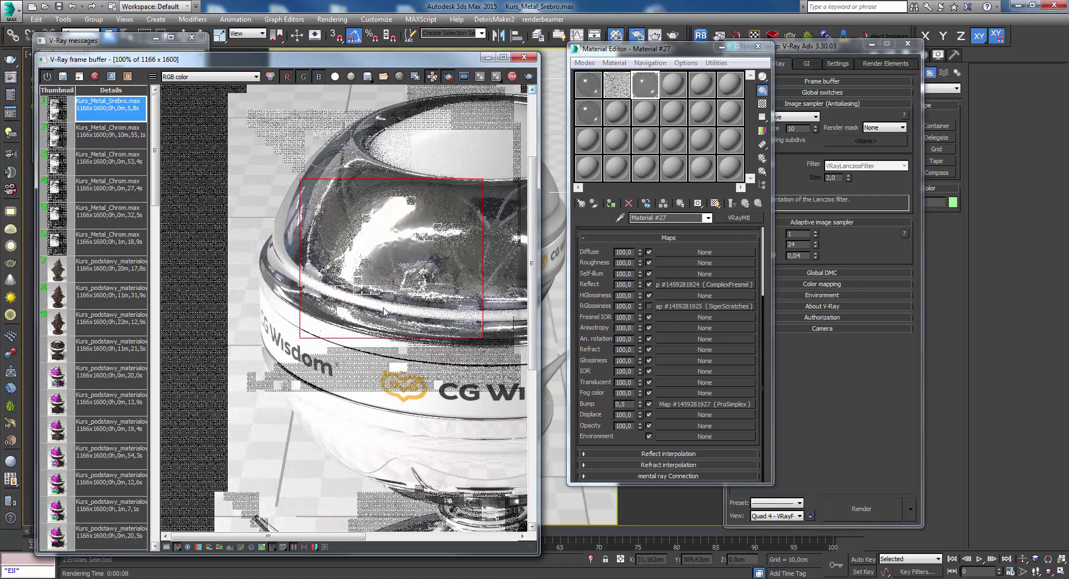
pyautogui.scroll(2, 356, 241)
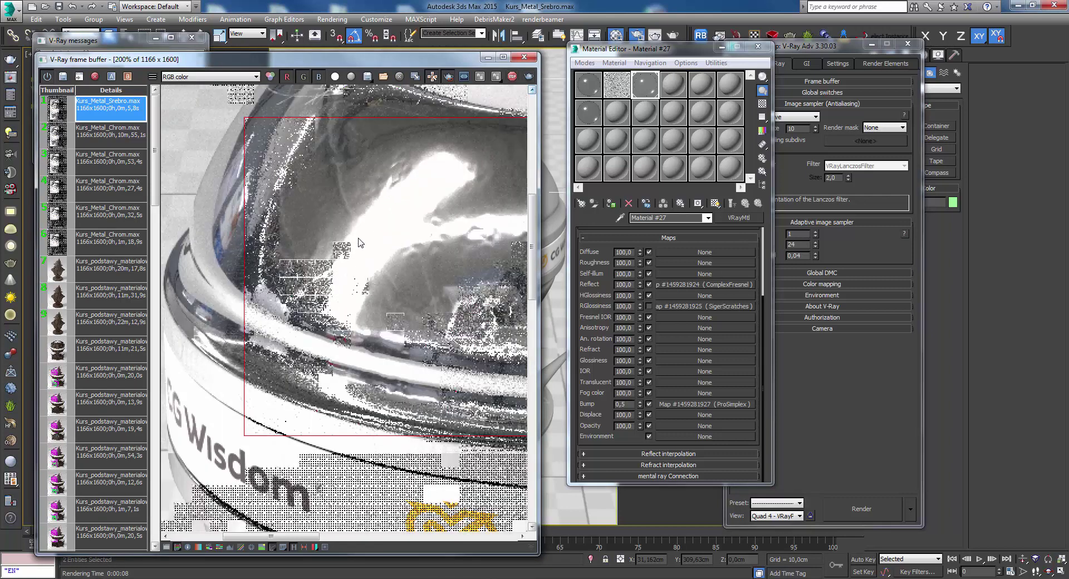
pyautogui.scroll(-2, 356, 248)
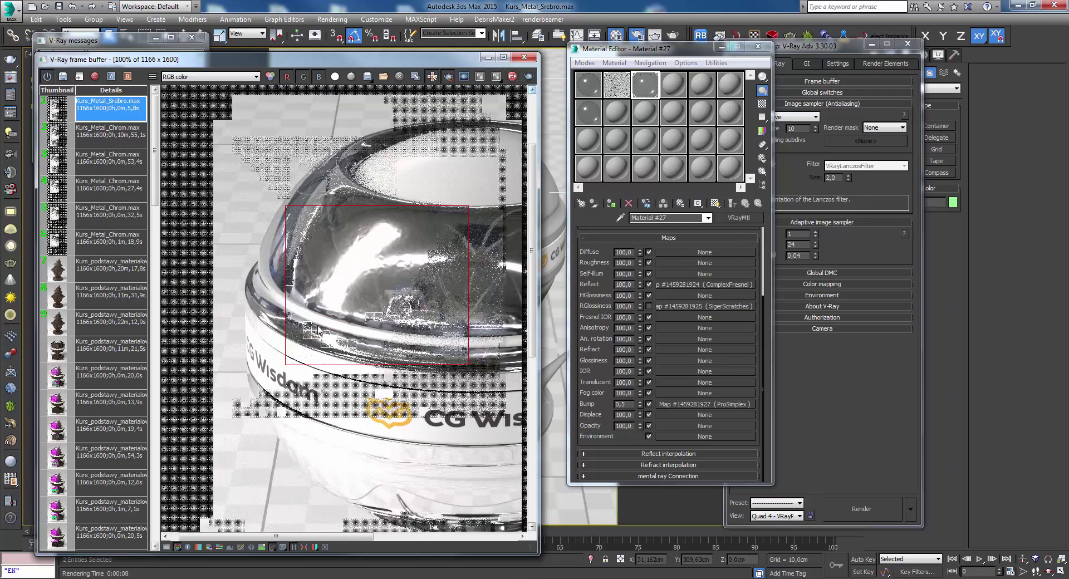
pyautogui.scroll(2, 304, 337)
pyautogui.scroll(-2, 350, 262)
pyautogui.scroll(2, 403, 233)
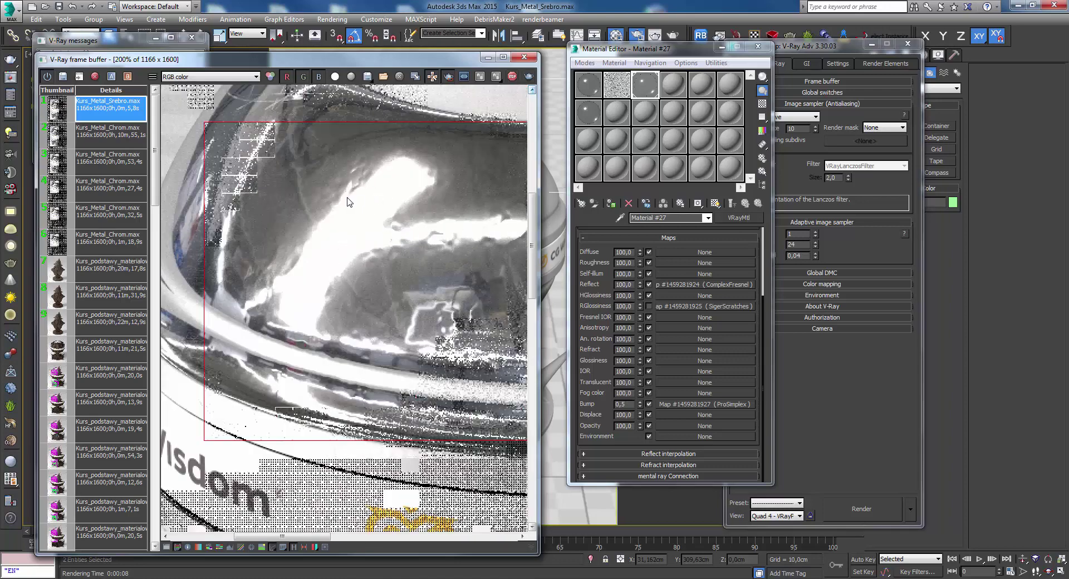
pyautogui.scroll(-2, 348, 202)
pyautogui.scroll(2, 335, 275)
pyautogui.scroll(-2, 415, 272)
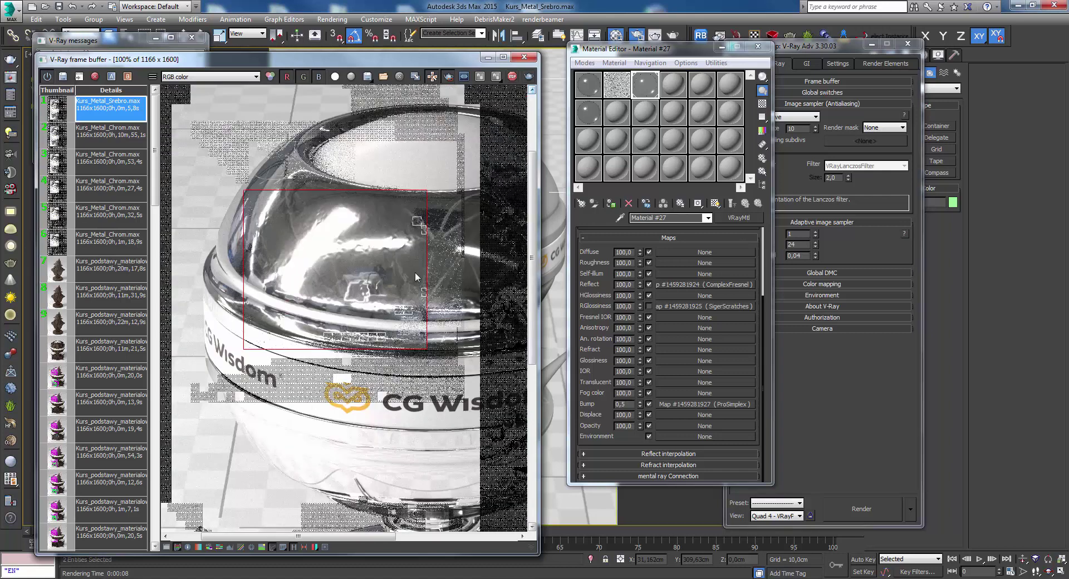
pyautogui.click(679, 402)
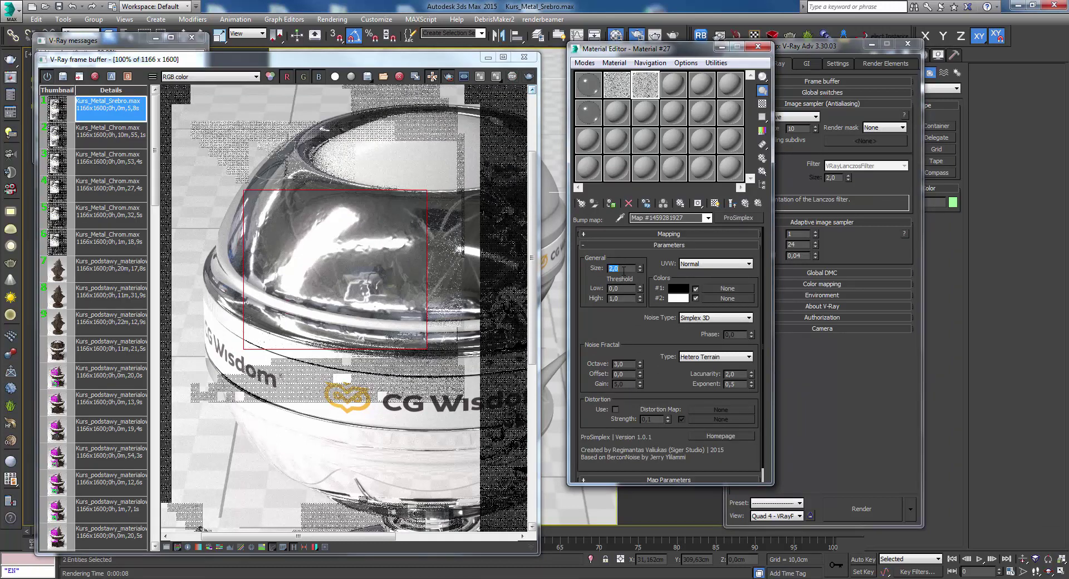
# - Set ProSimplex size to 3,0, re-render an enlarged region, and go back to Material #27
pyautogui.write('3')
pyautogui.press('Return')
pyautogui.scroll(1, 301, 256)
pyautogui.moveTo(427, 307); pyautogui.dragTo(460, 330)
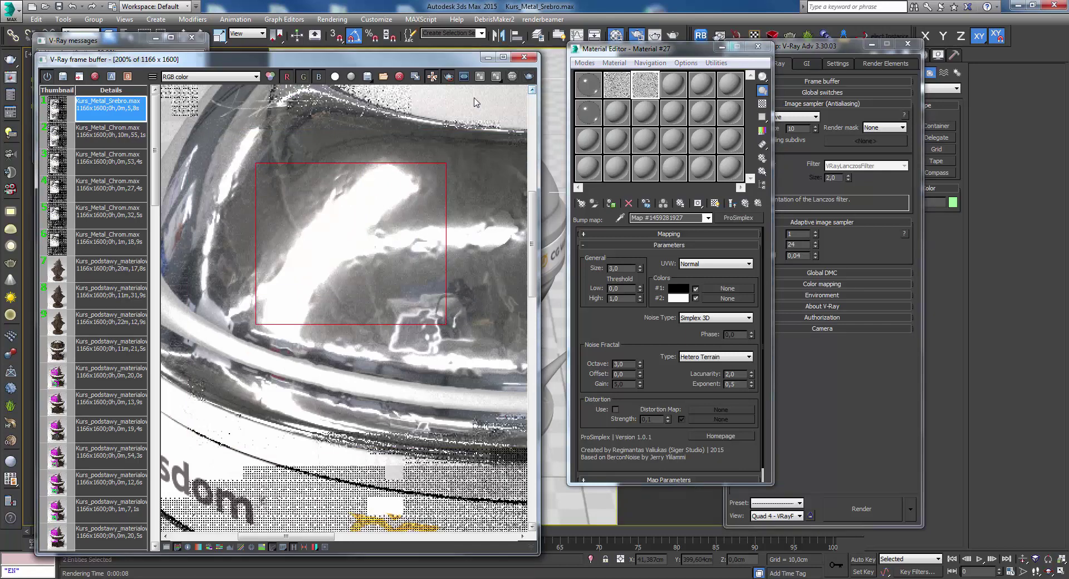
pyautogui.click(529, 78)
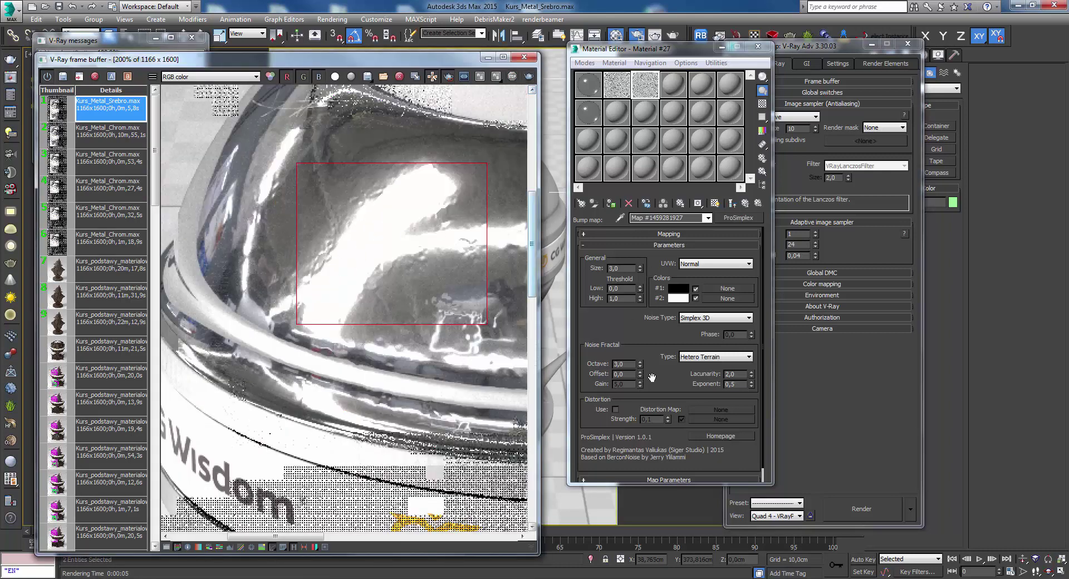
pyautogui.click(744, 202)
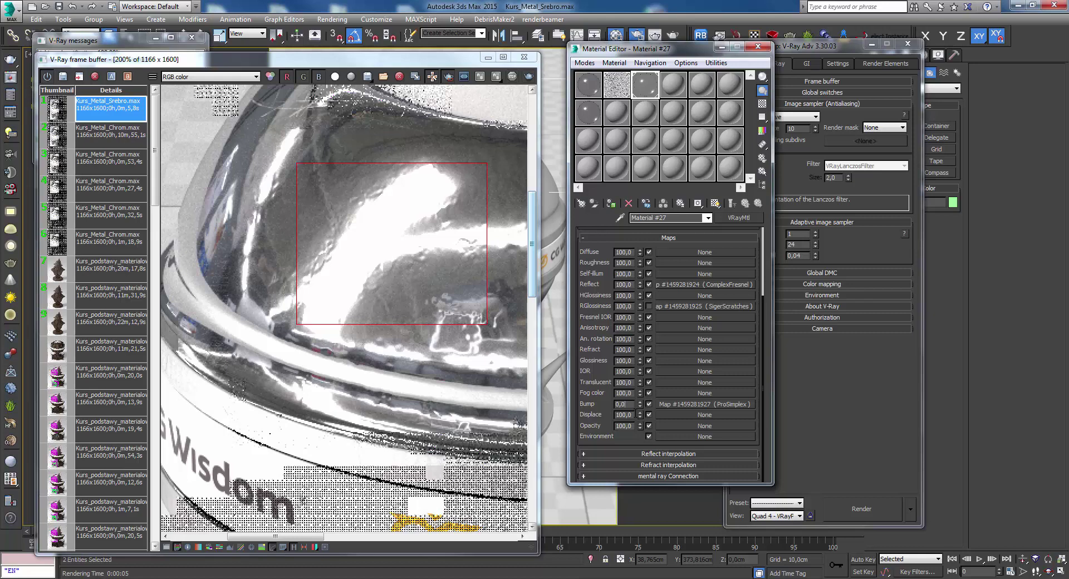
# - Lower the ProSimplex bump amount, start a region re-render, then stop it
pyautogui.write('5')
pyautogui.press('Return')
pyautogui.click(529, 77)
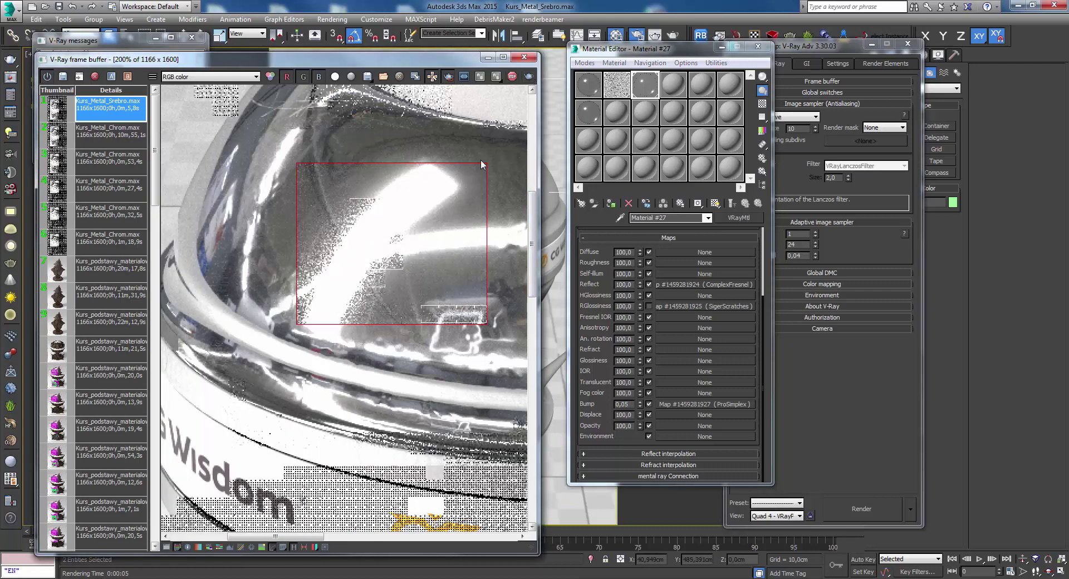
pyautogui.click(513, 76)
pyautogui.write('0,01')
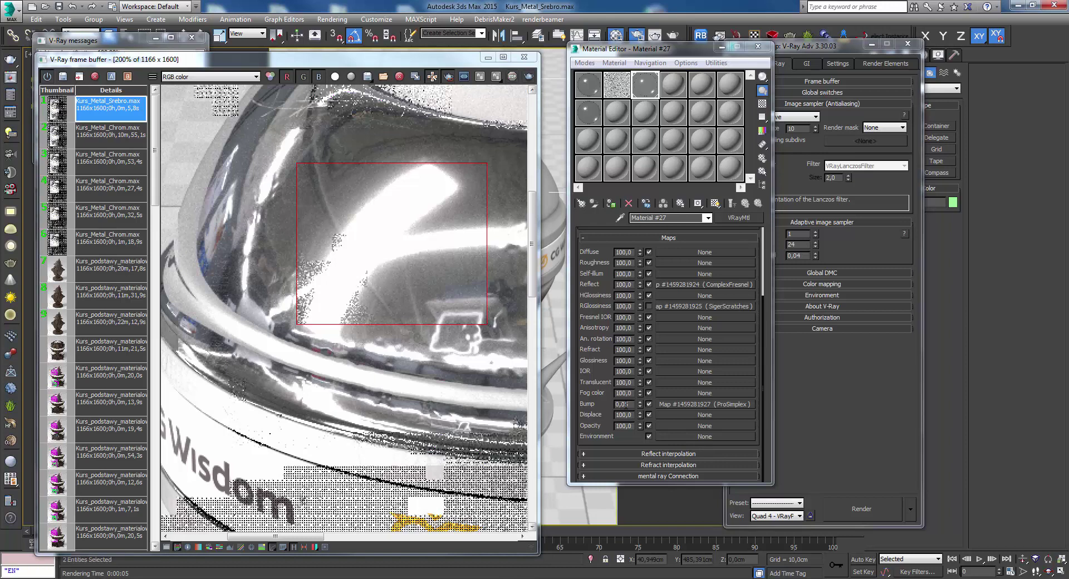
# - Change the bump strength again and re-render the region at 100% view
pyautogui.click(625, 404)
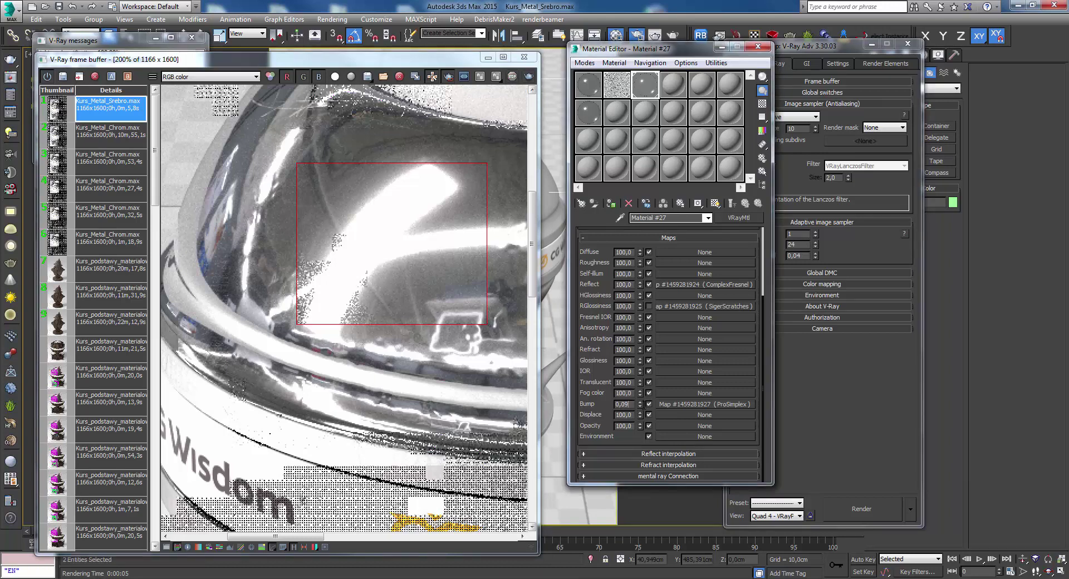
pyautogui.write('2')
pyautogui.press('Return')
pyautogui.click(529, 76)
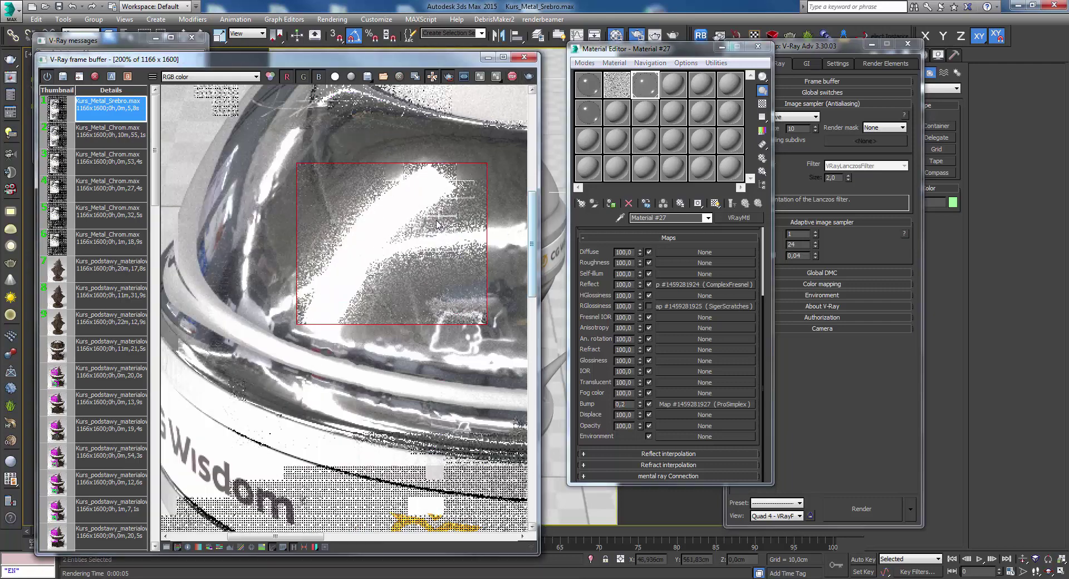
pyautogui.doubleClick(357, 266)
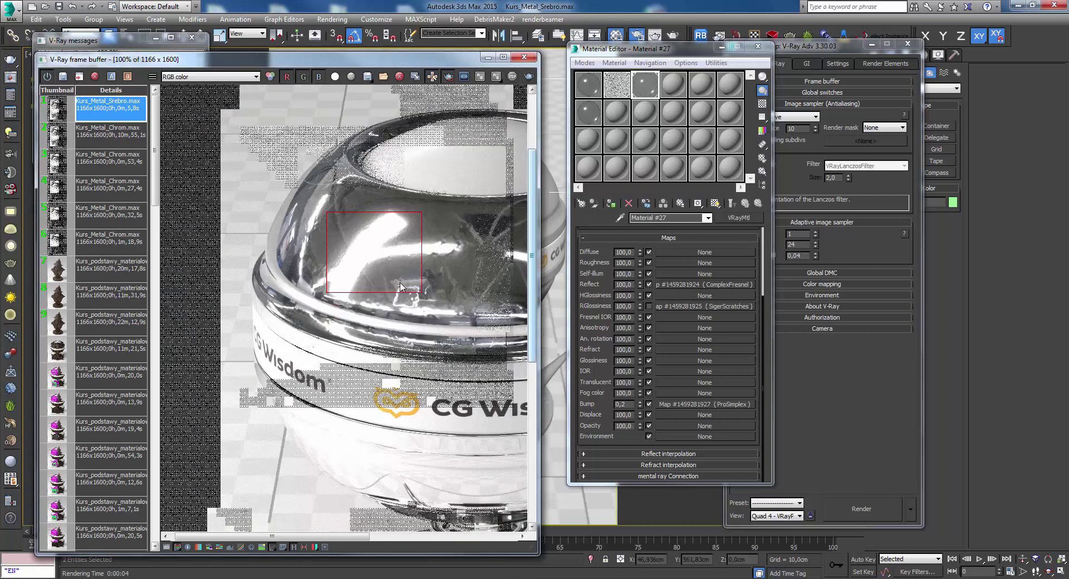
pyautogui.scroll(1, 371, 245)
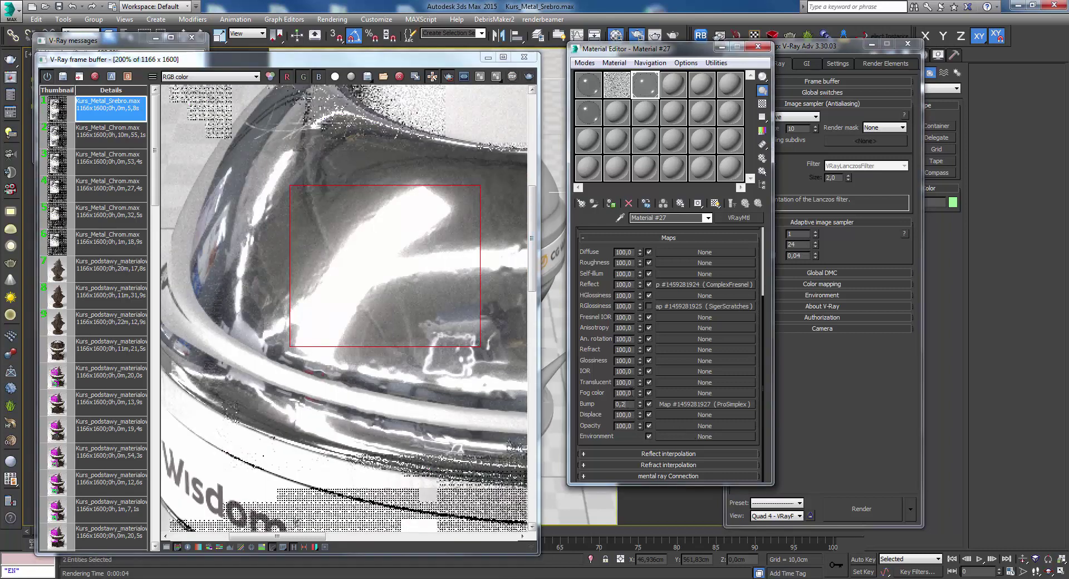
pyautogui.click(529, 77)
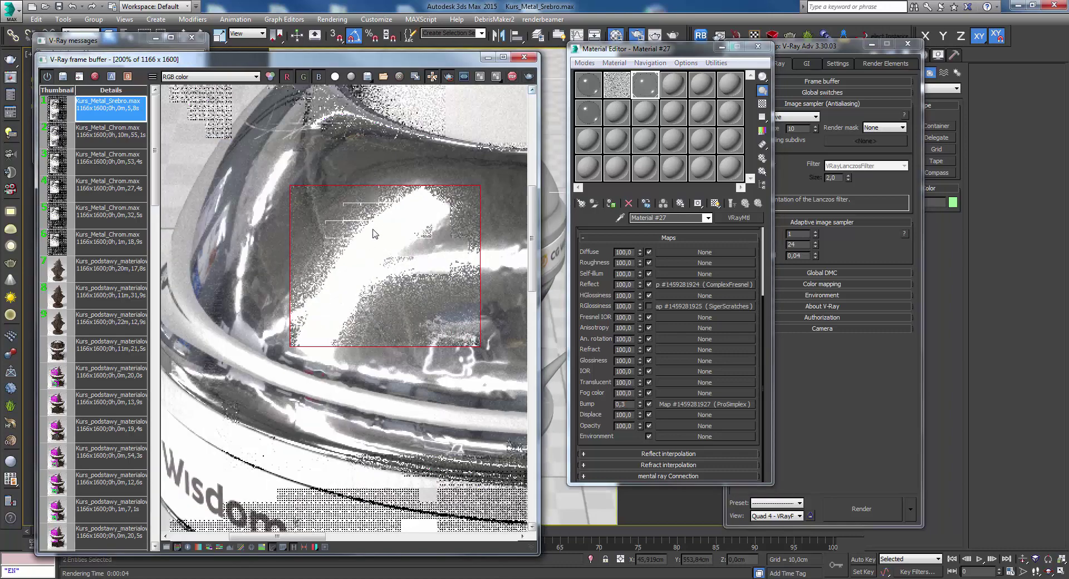
# - Draw a render region around the cup's base and render only that area
pyautogui.scroll(-1, 337, 256)
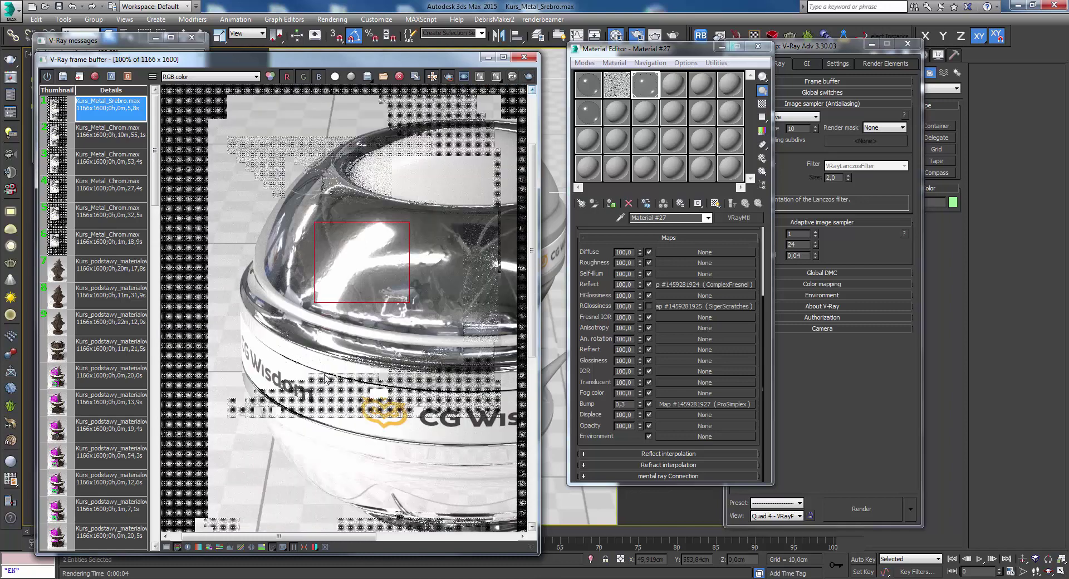
pyautogui.scroll(-2, 322, 312)
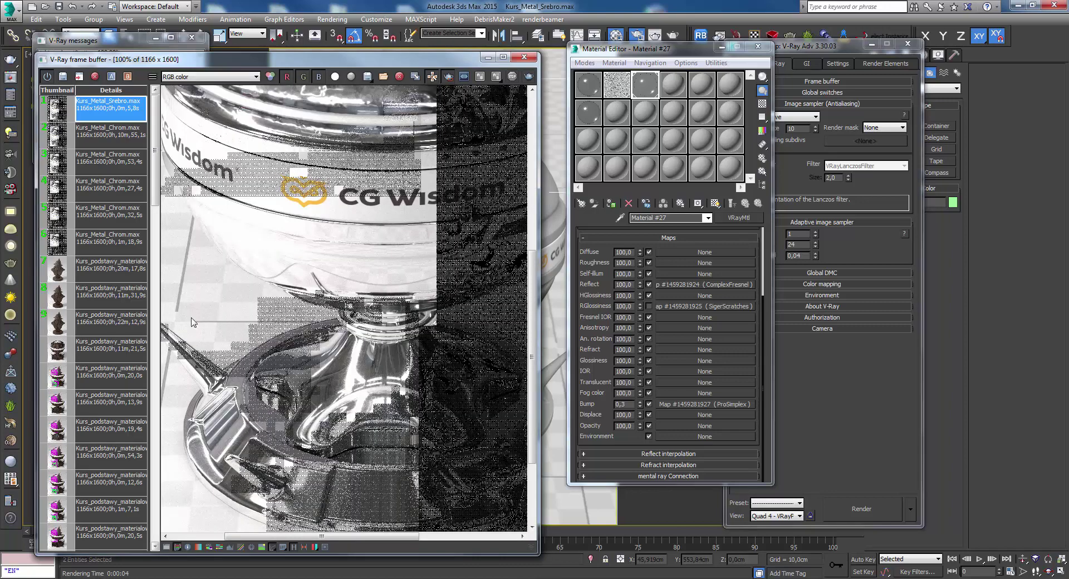
pyautogui.moveTo(166, 339); pyautogui.dragTo(386, 528)
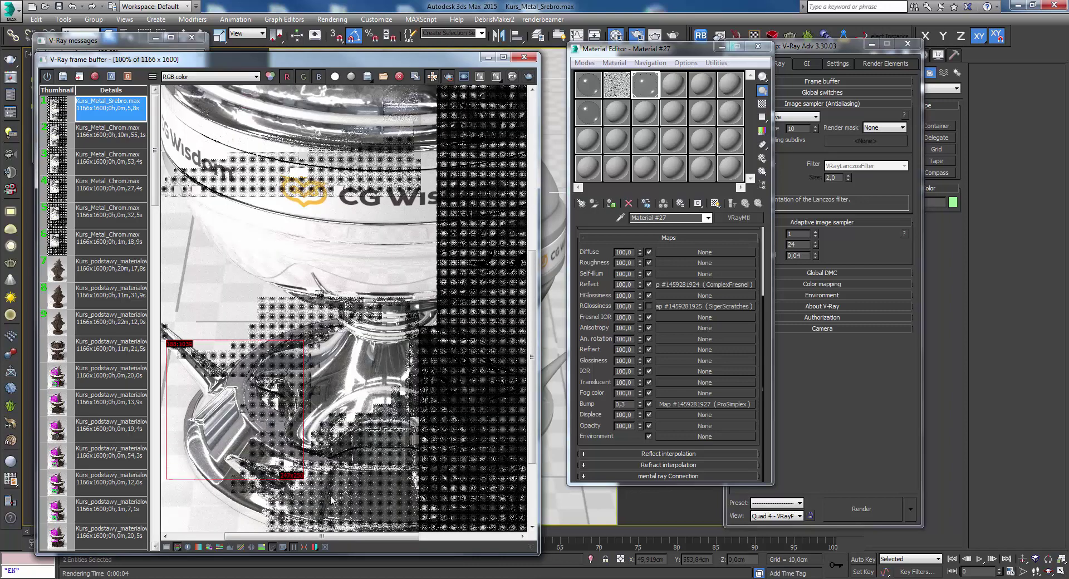
pyautogui.click(530, 77)
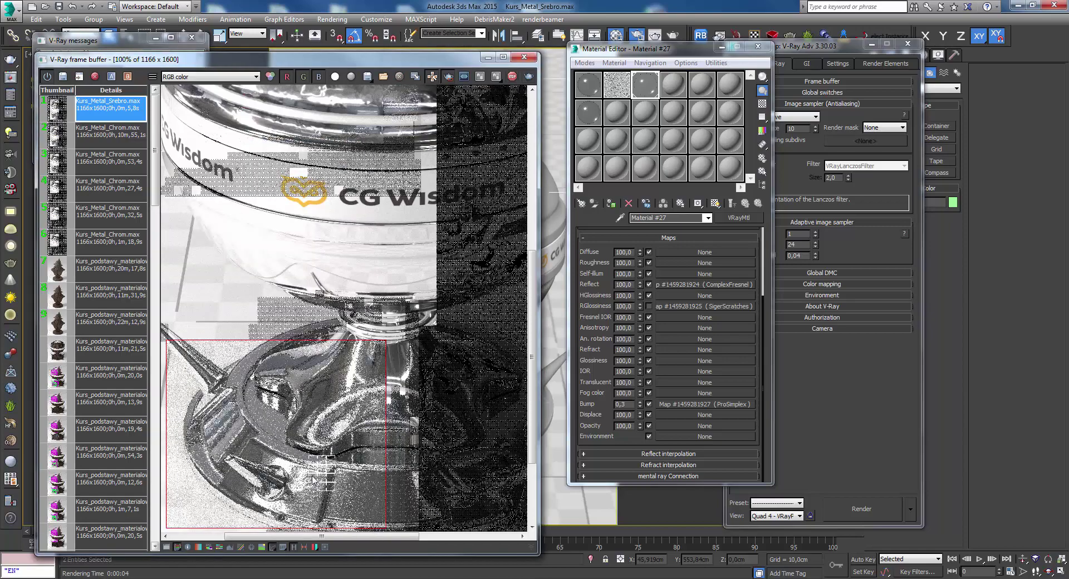
# - Zoom and pan to inspect the rendered base, then mark a region on the upper bowl
pyautogui.scroll(1, 314, 482)
pyautogui.moveTo(298, 485); pyautogui.dragTo(302, 461, button='middle')
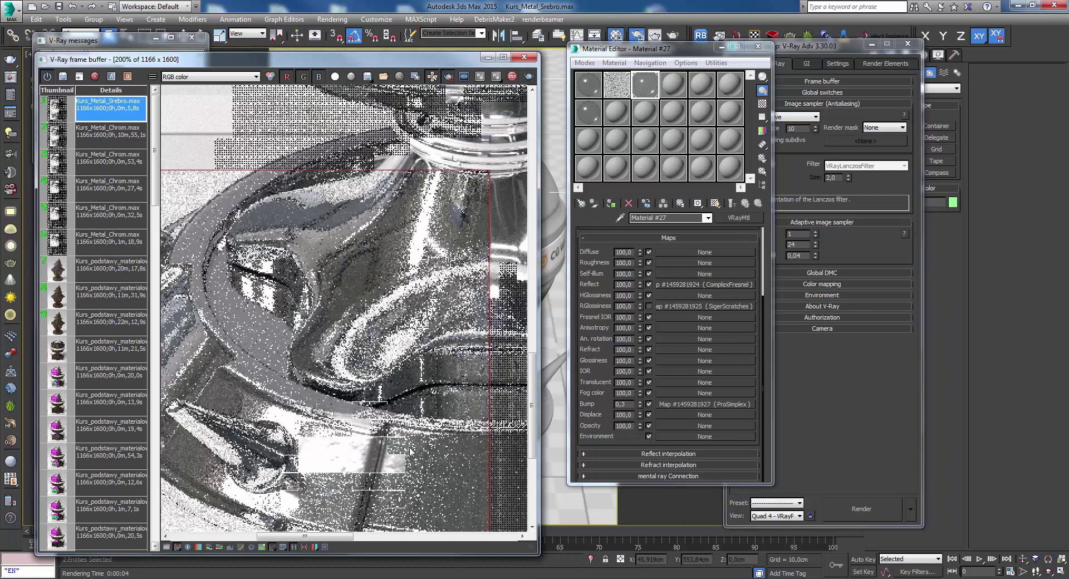
pyautogui.scroll(-1, 392, 490)
pyautogui.scroll(1, 400, 507)
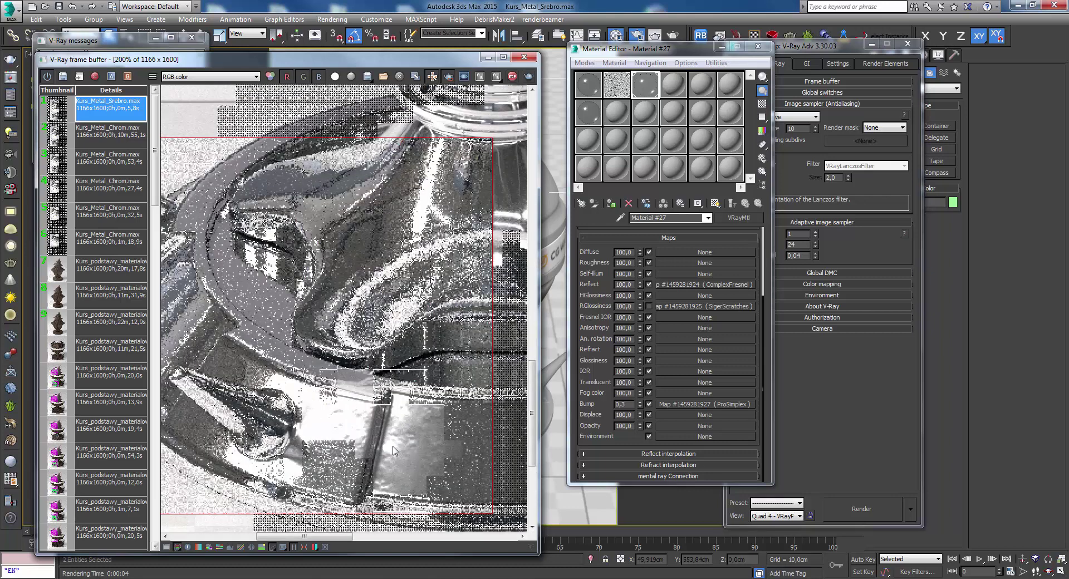
pyautogui.scroll(-1, 412, 437)
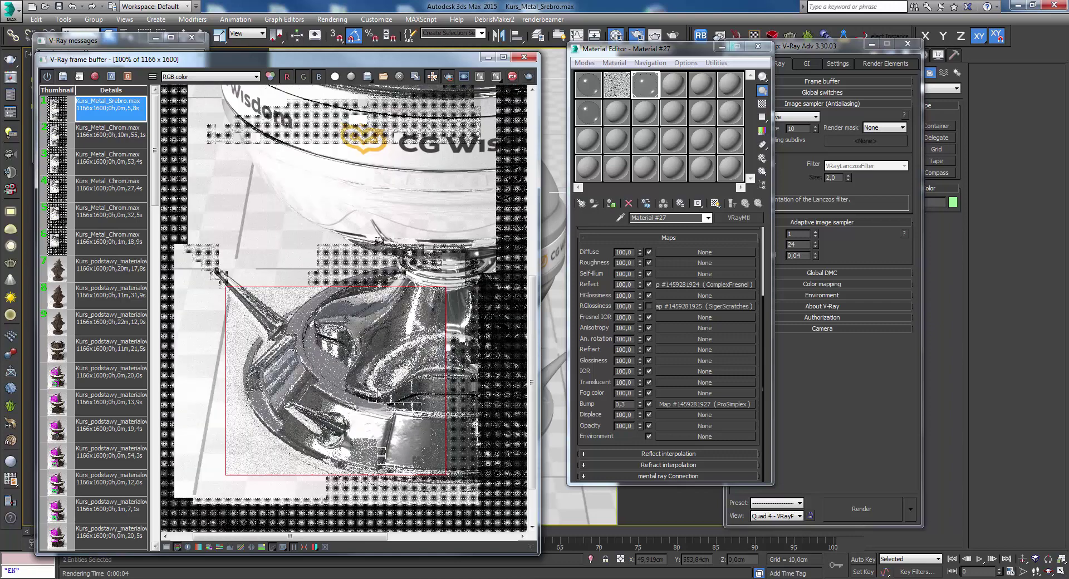
pyautogui.scroll(1, 401, 423)
pyautogui.scroll(-1, 348, 448)
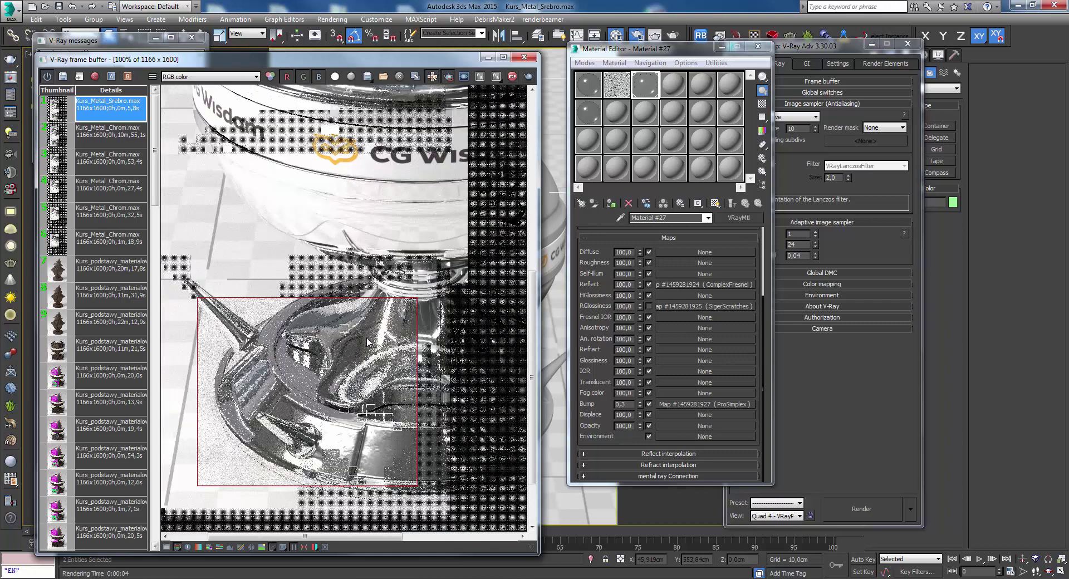
pyautogui.scroll(1, 361, 338)
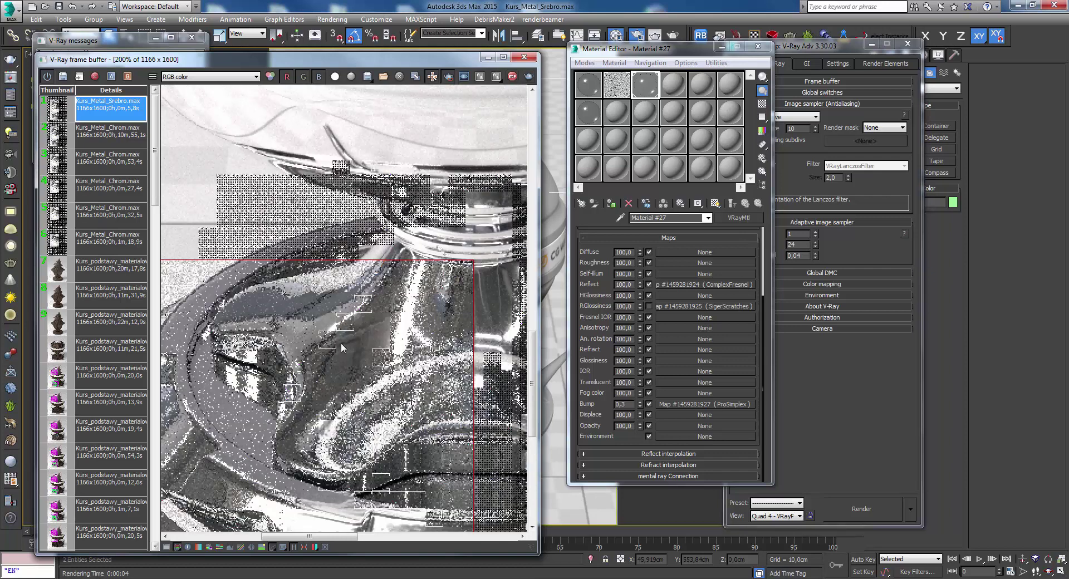
pyautogui.scroll(-1, 342, 348)
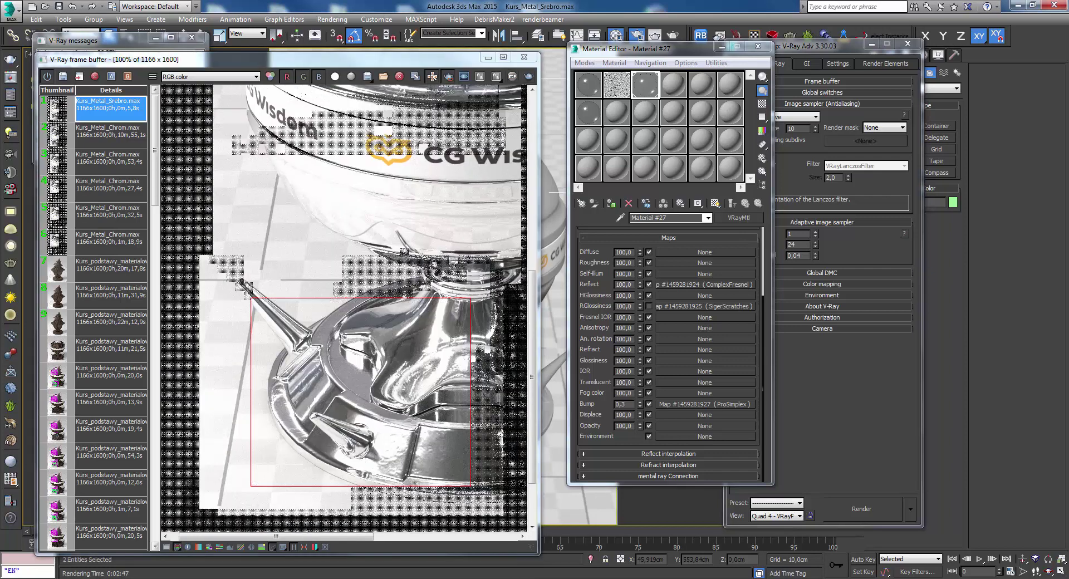
pyautogui.scroll(1, 442, 400)
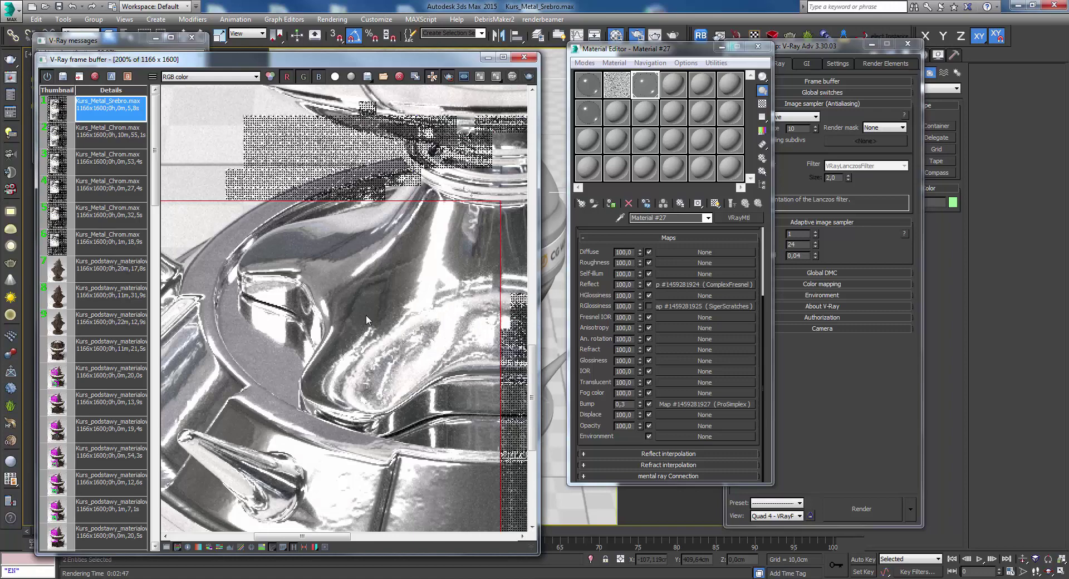
pyautogui.scroll(-1, 366, 320)
pyautogui.scroll(1, 412, 312)
pyautogui.scroll(-1, 386, 257)
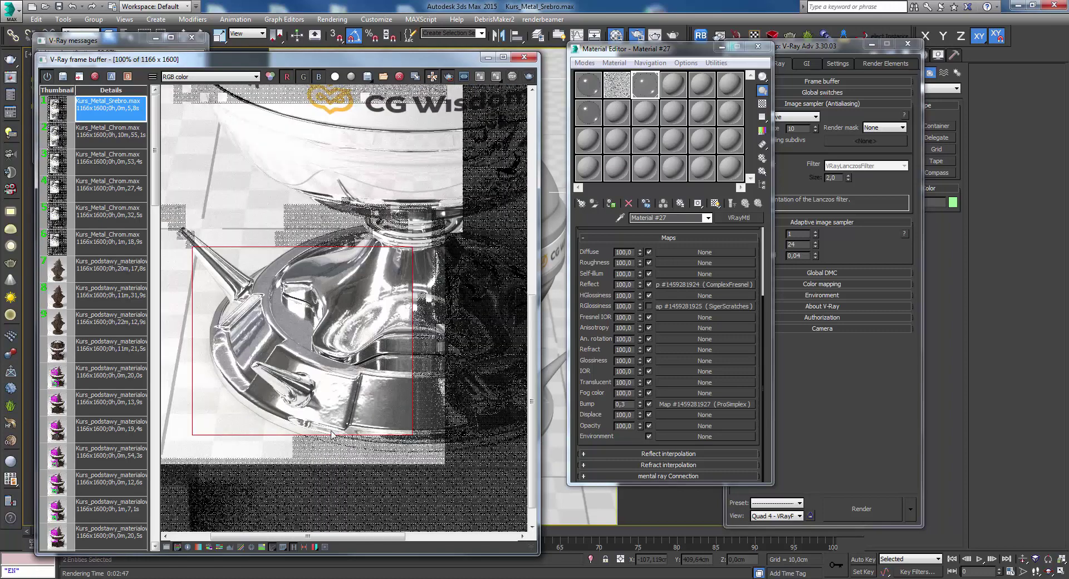
pyautogui.scroll(1, 332, 434)
pyautogui.scroll(-1, 329, 390)
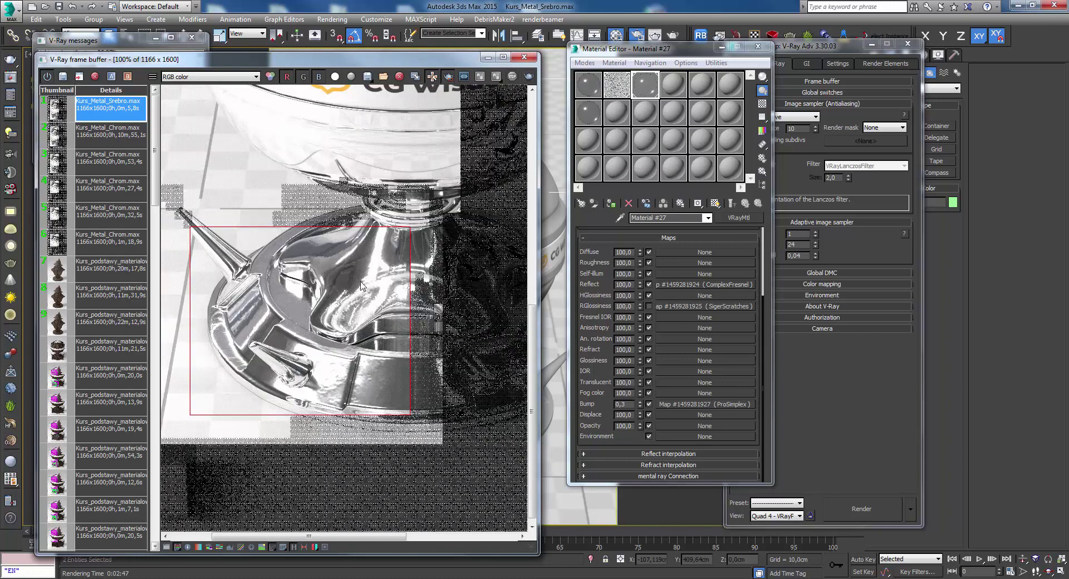
pyautogui.scroll(1, 362, 284)
pyautogui.scroll(-1, 398, 301)
pyautogui.scroll(-2, 401, 278)
pyautogui.scroll(1, 398, 250)
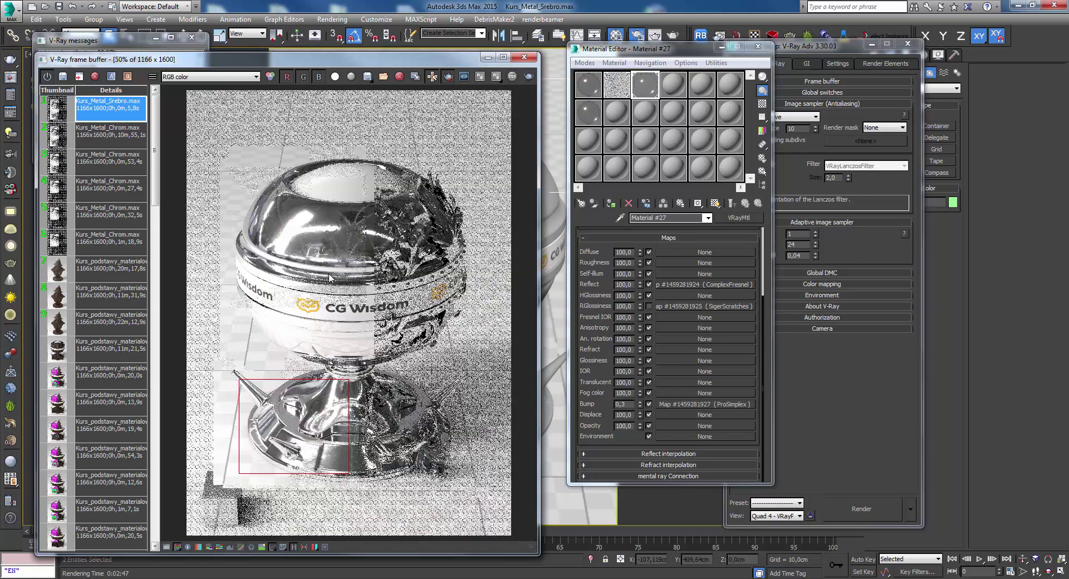
pyautogui.scroll(1, 308, 217)
pyautogui.moveTo(203, 131); pyautogui.dragTo(301, 202)
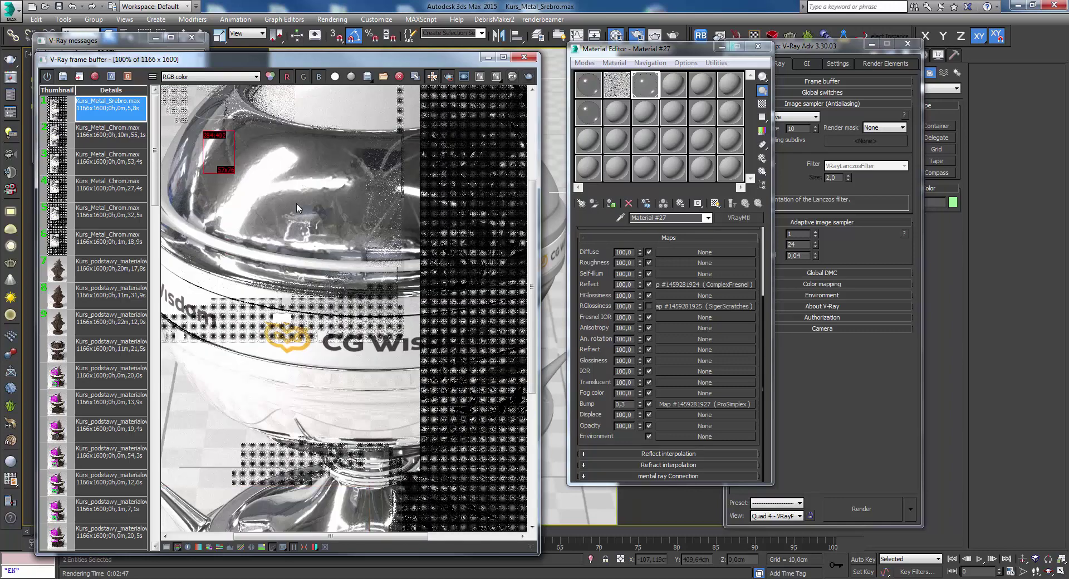
pyautogui.doubleClick(622, 403)
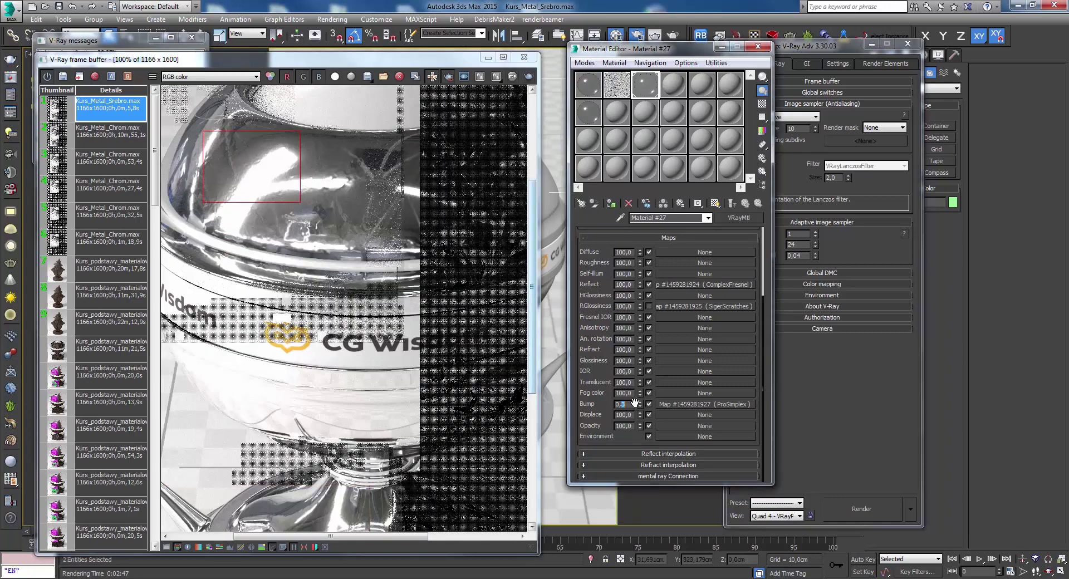
pyautogui.write('0,2')
pyautogui.click(647, 305)
pyautogui.click(281, 322)
pyautogui.scroll(-1, 281, 322)
pyautogui.scroll(1, 281, 322)
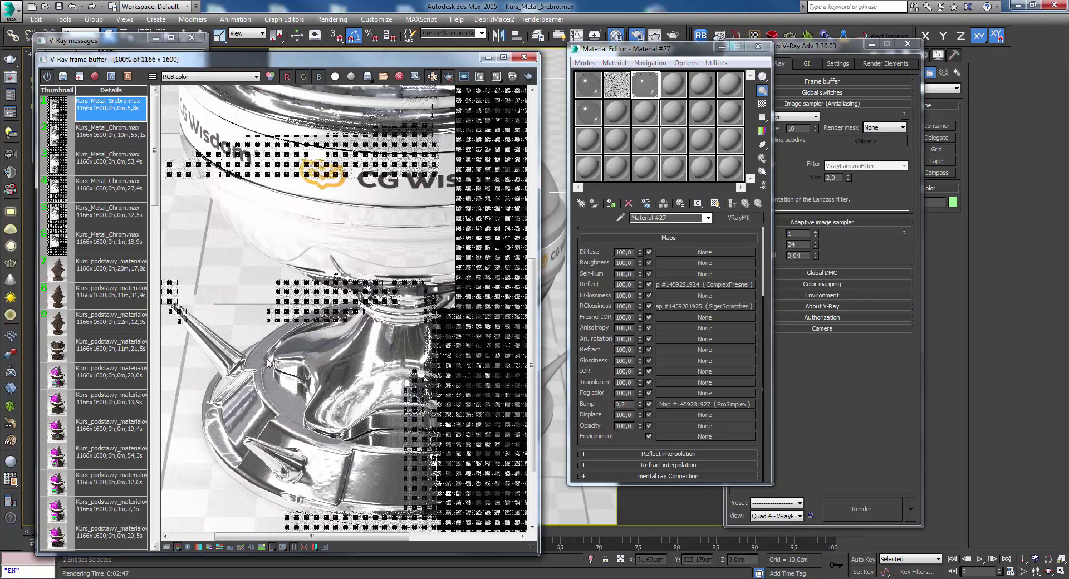
pyautogui.scroll(-1, 281, 322)
pyautogui.scroll(1, 281, 322)
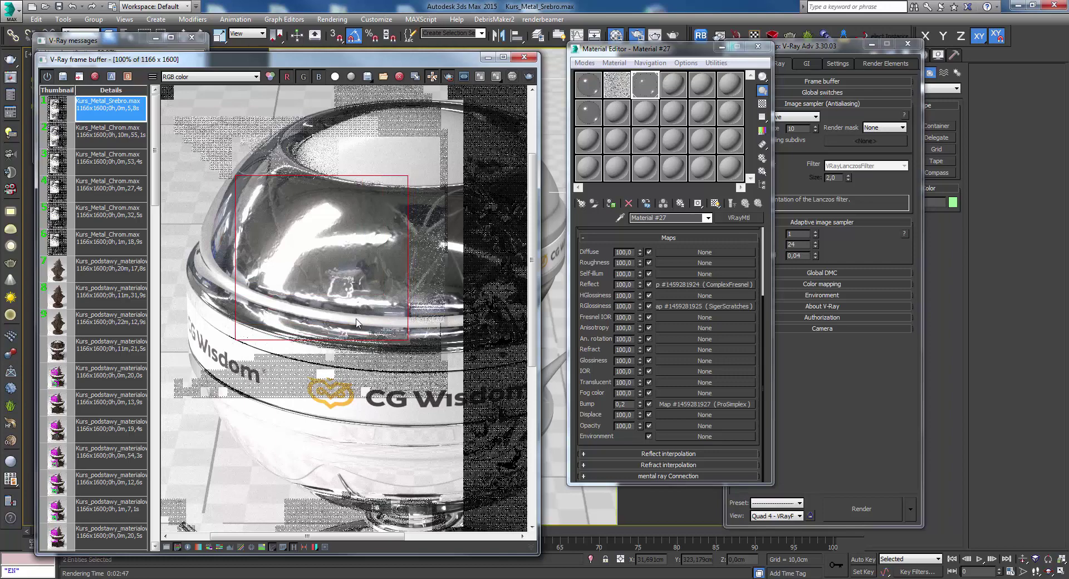
pyautogui.scroll(1, 326, 219)
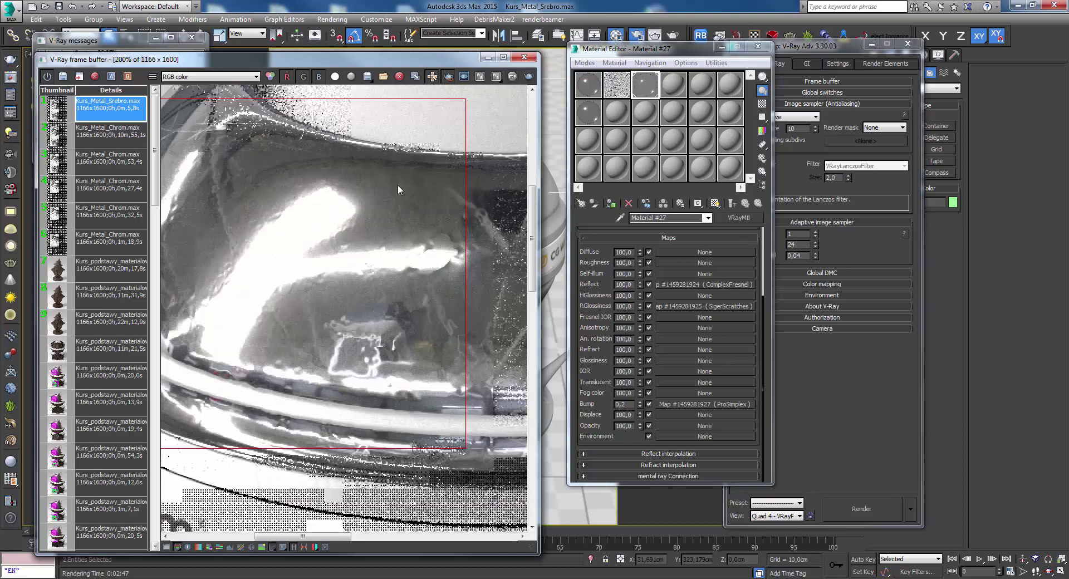
pyautogui.scroll(-1, 384, 192)
pyautogui.click(529, 77)
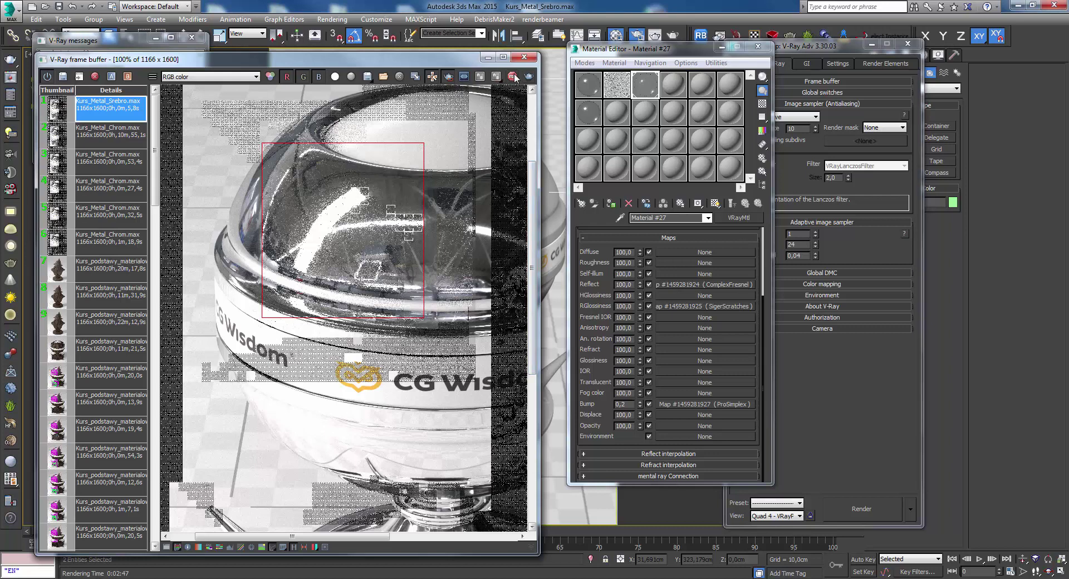
pyautogui.scroll(1, 328, 202)
pyautogui.scroll(-1, 329, 202)
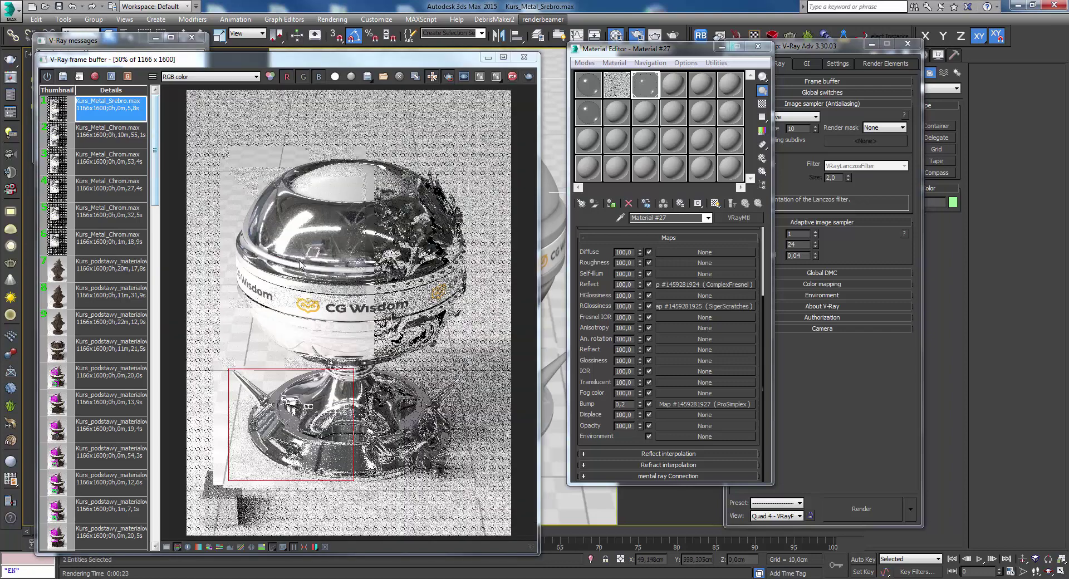
pyautogui.scroll(1, 300, 264)
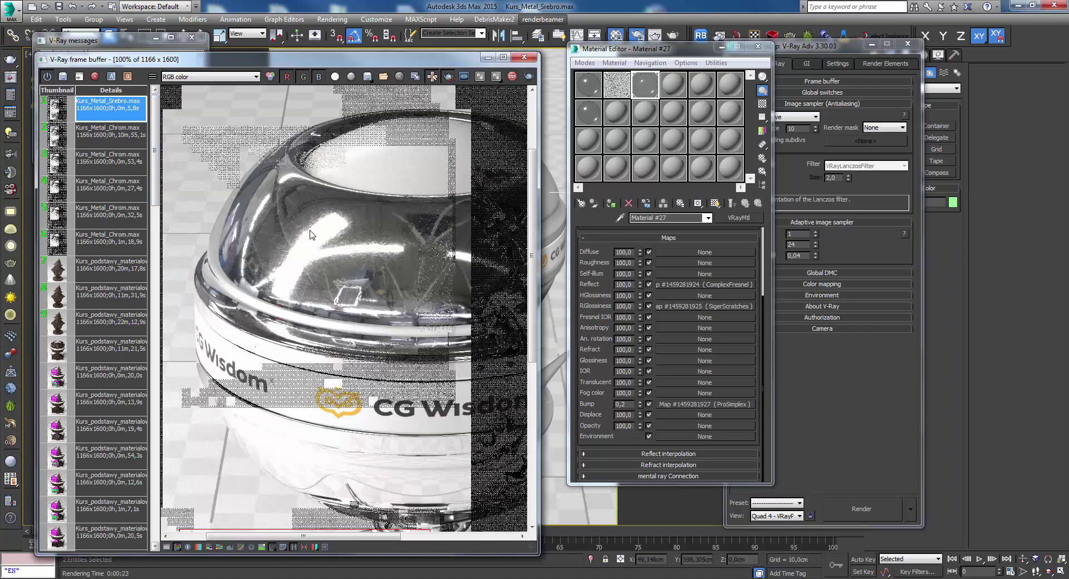
pyautogui.moveTo(312, 237)
pyautogui.mouseDown(button='middle')
pyautogui.moveTo(359, 235)
pyautogui.moveTo(323, 224)
pyautogui.mouseUp(button='middle')
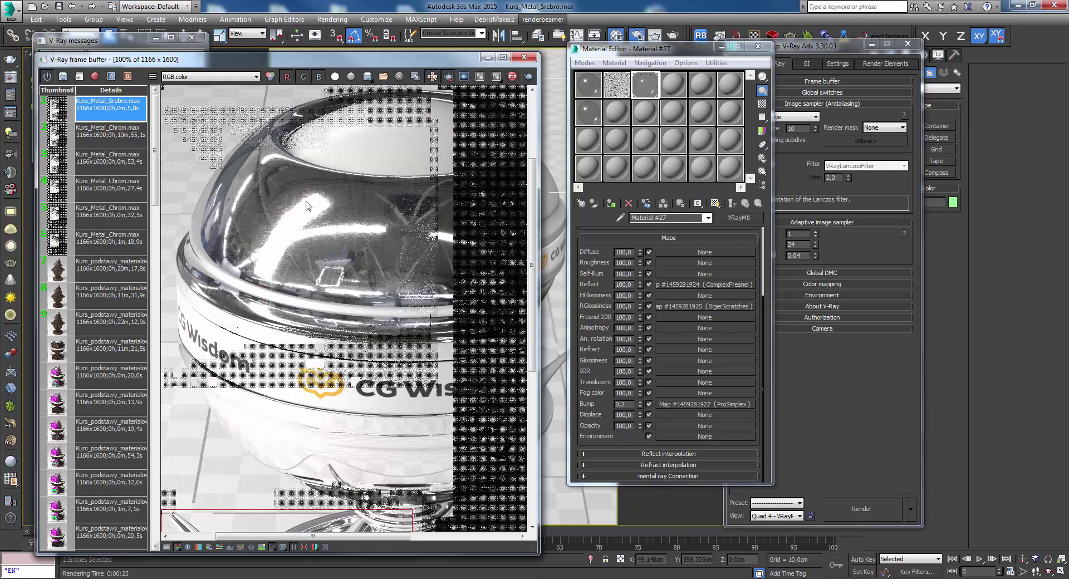
pyautogui.scroll(1, 259, 232)
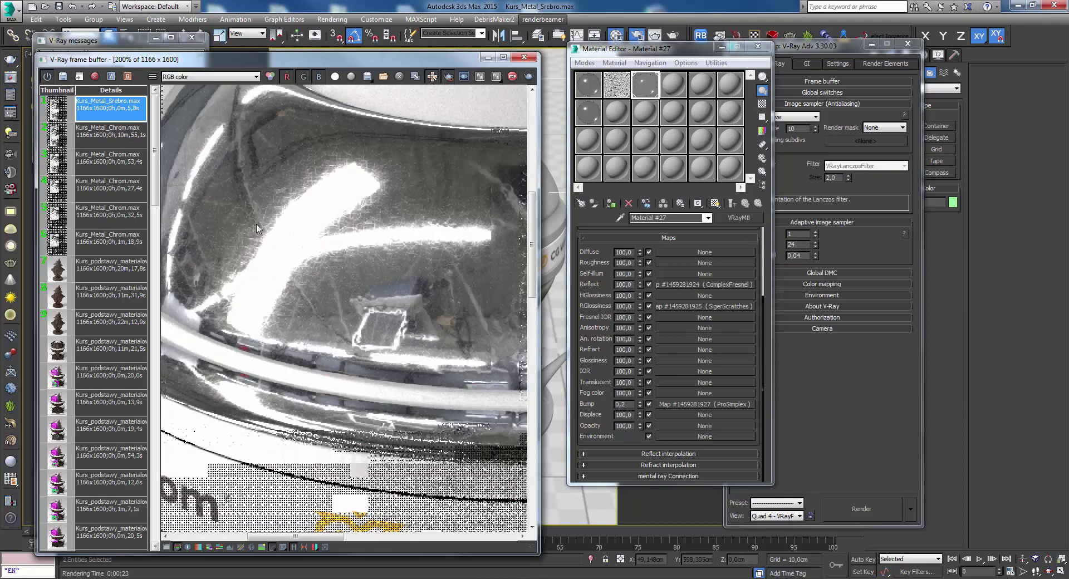
pyautogui.scroll(-1, 265, 240)
pyautogui.scroll(-1, 271, 230)
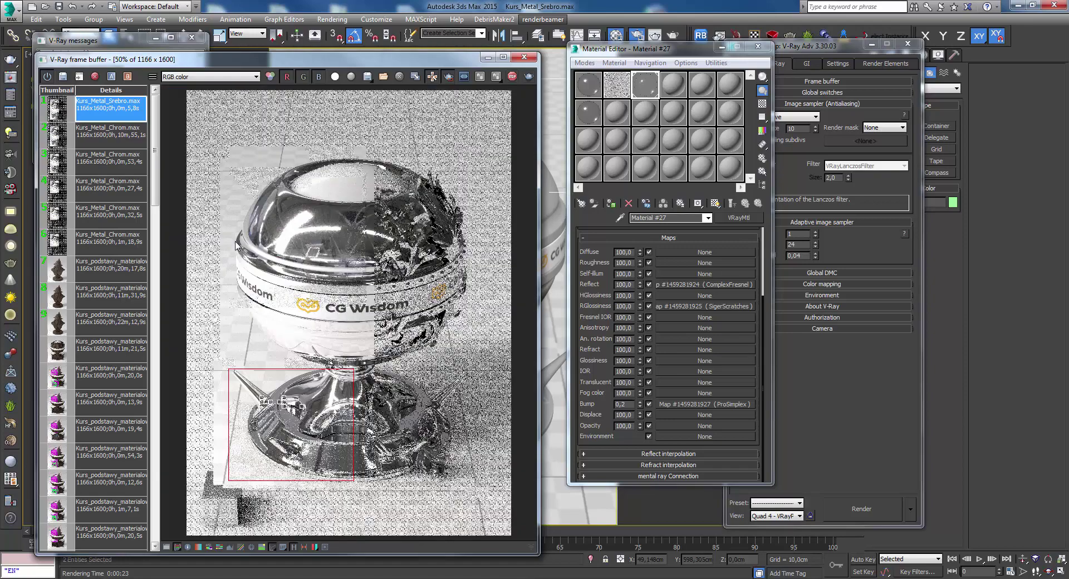
pyautogui.scroll(1, 309, 404)
pyautogui.scroll(-1, 313, 419)
pyautogui.scroll(1, 295, 225)
pyautogui.scroll(-1, 377, 207)
pyautogui.scroll(1, 281, 406)
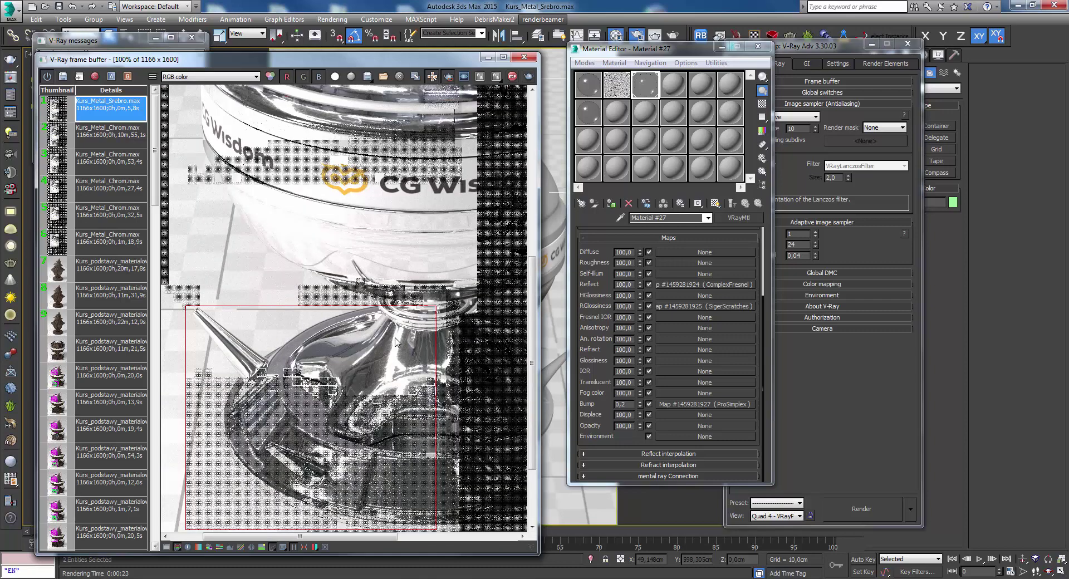
pyautogui.scroll(-2, 393, 338)
pyautogui.scroll(1, 289, 410)
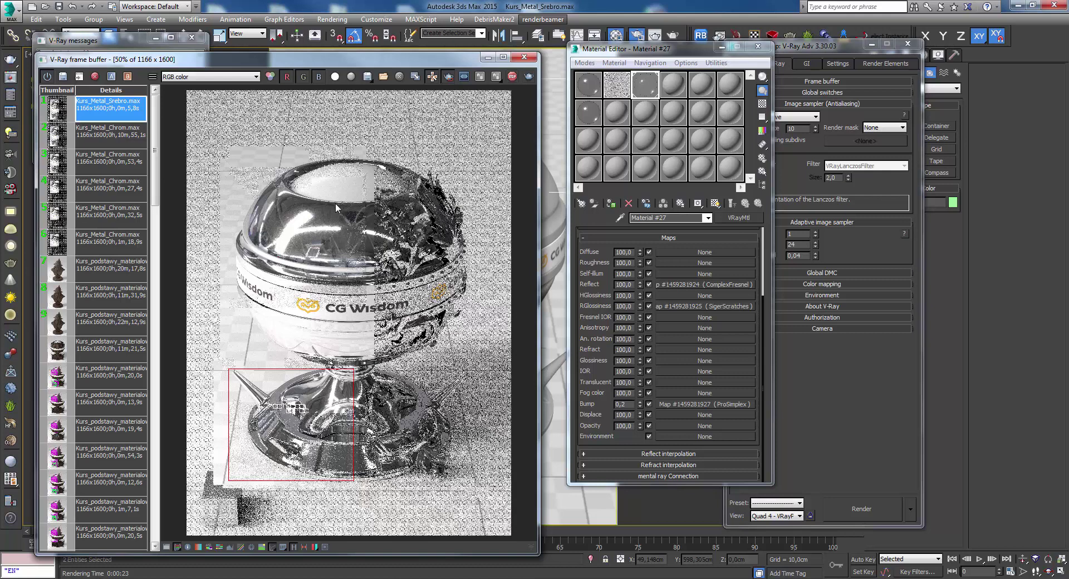
pyautogui.scroll(1, 285, 406)
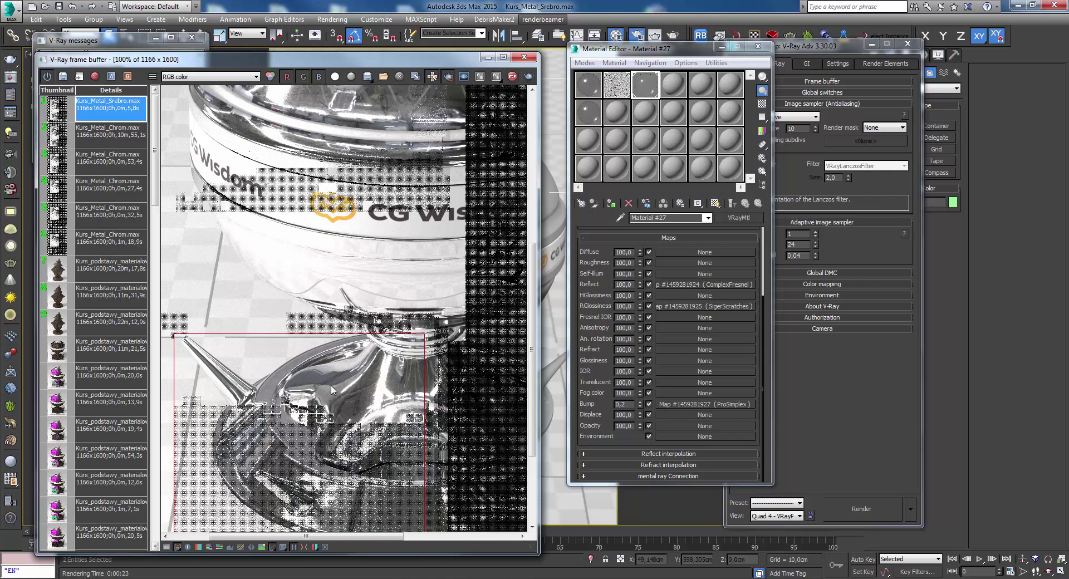
pyautogui.scroll(-1, 332, 389)
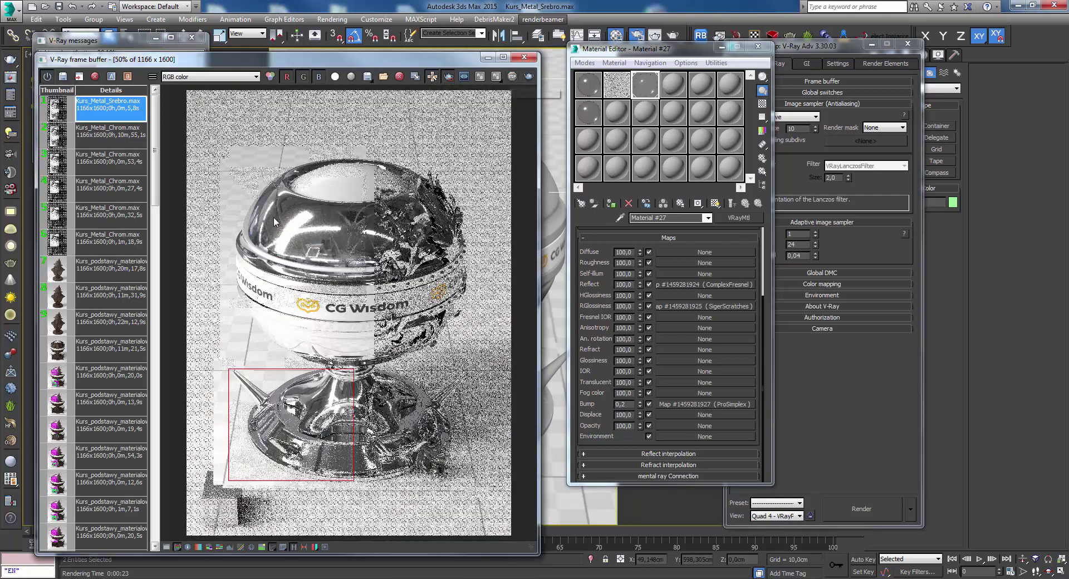
pyautogui.scroll(1, 288, 222)
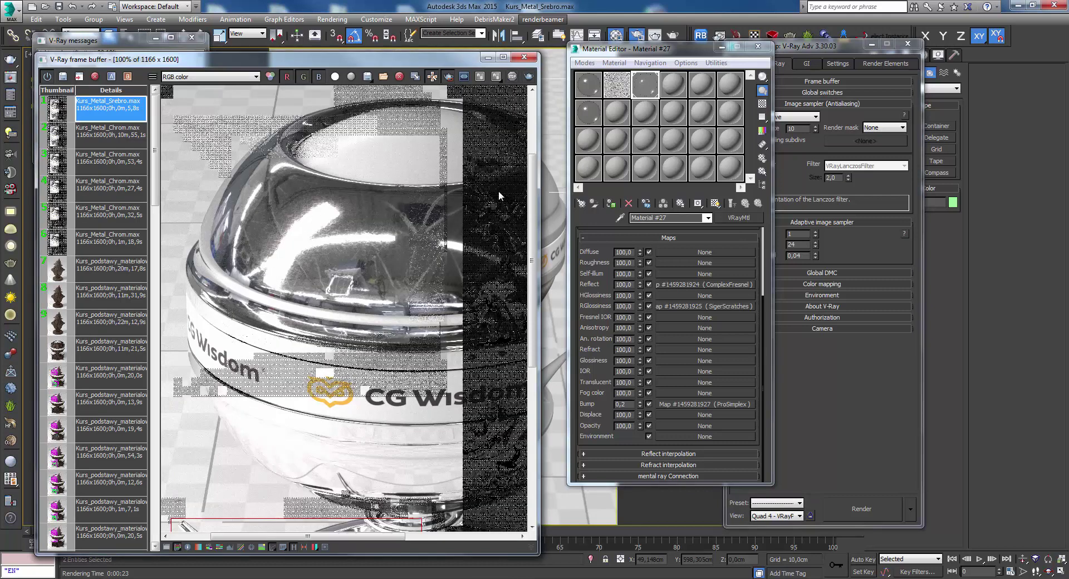
# - Switch the Material Editor to unused slot 4 and add the trophy's base to the selection
pyautogui.click(674, 86)
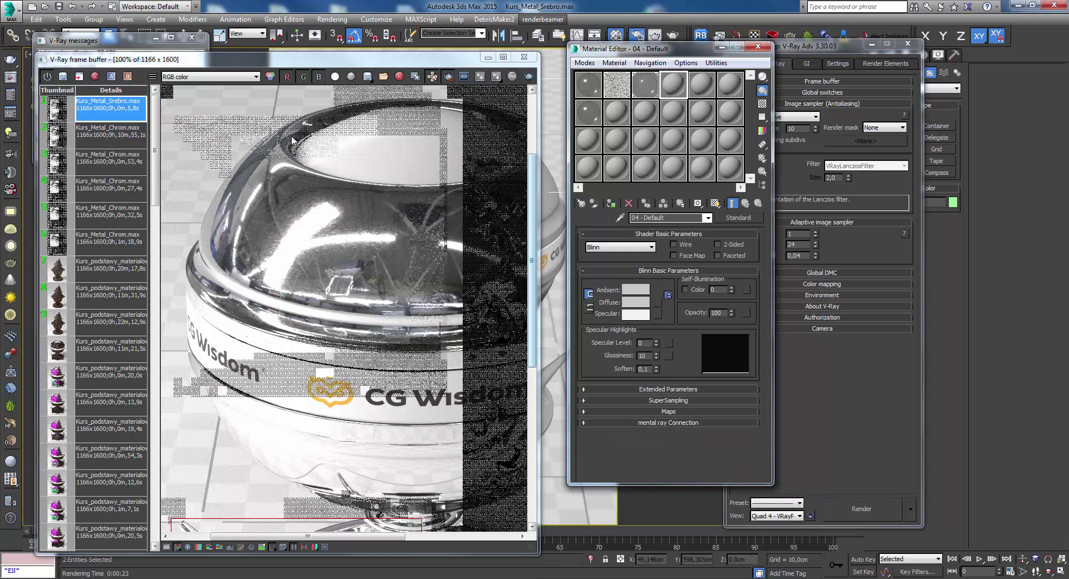
pyautogui.moveTo(334, 58); pyautogui.dragTo(211, 59)
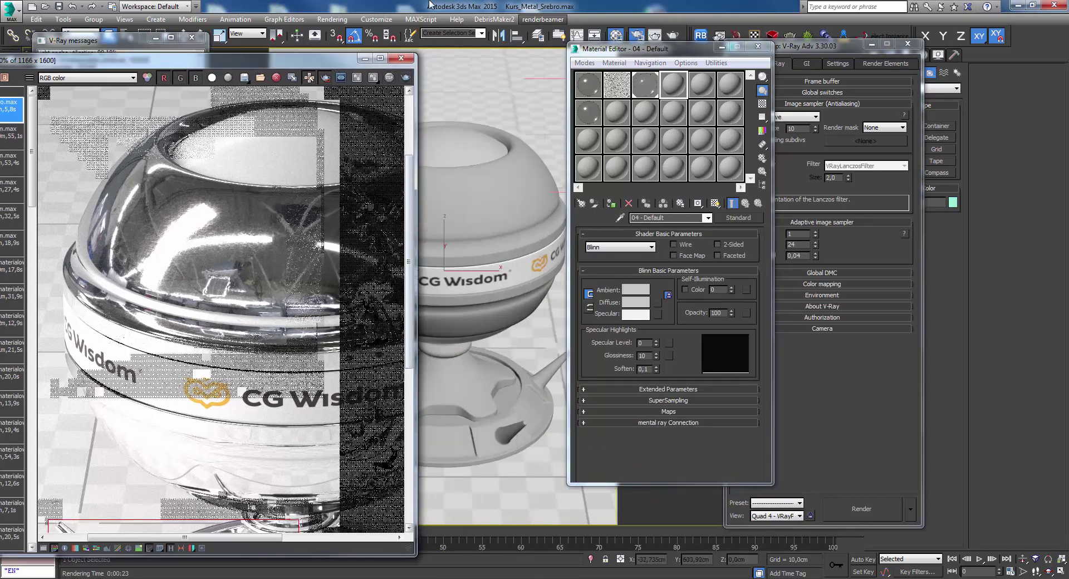
pyautogui.click(513, 412)
pyautogui.keyDown('ctrl'); pyautogui.click(513, 412); pyautogui.keyUp('ctrl')
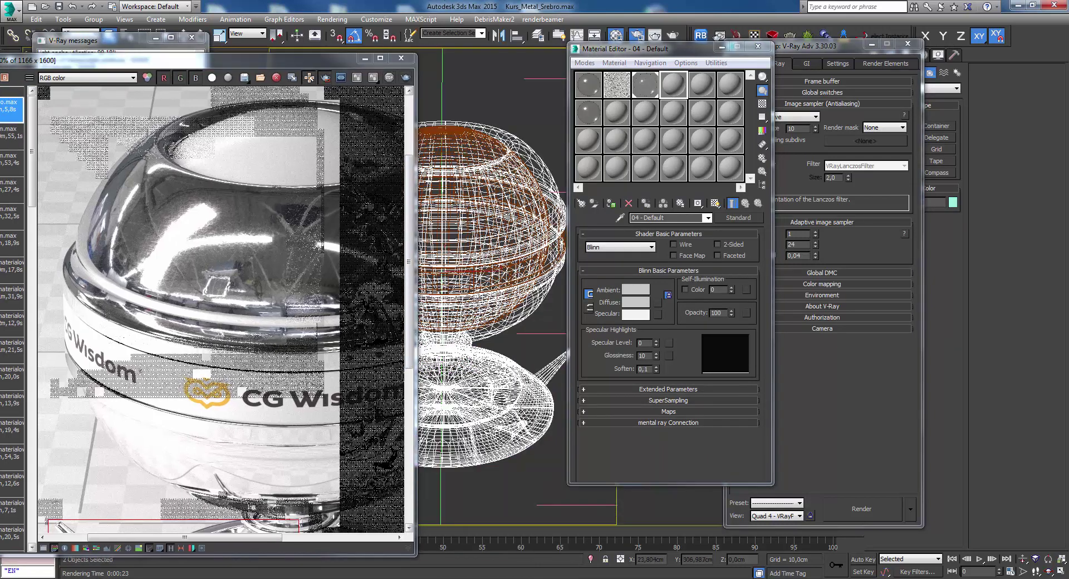
pyautogui.moveTo(362, 58); pyautogui.dragTo(516, 27)
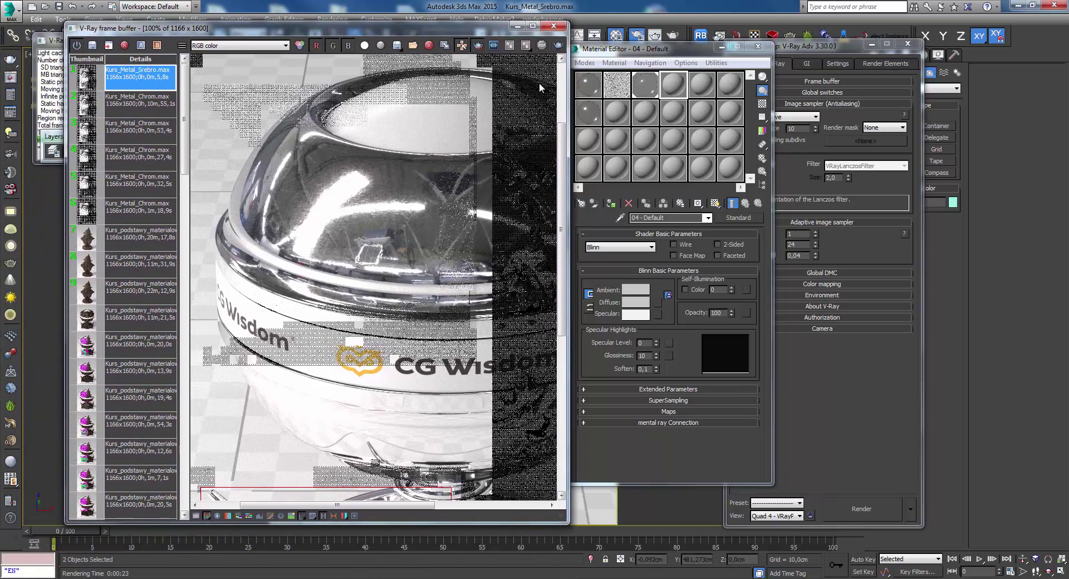
pyautogui.moveTo(624, 49); pyautogui.dragTo(641, 49)
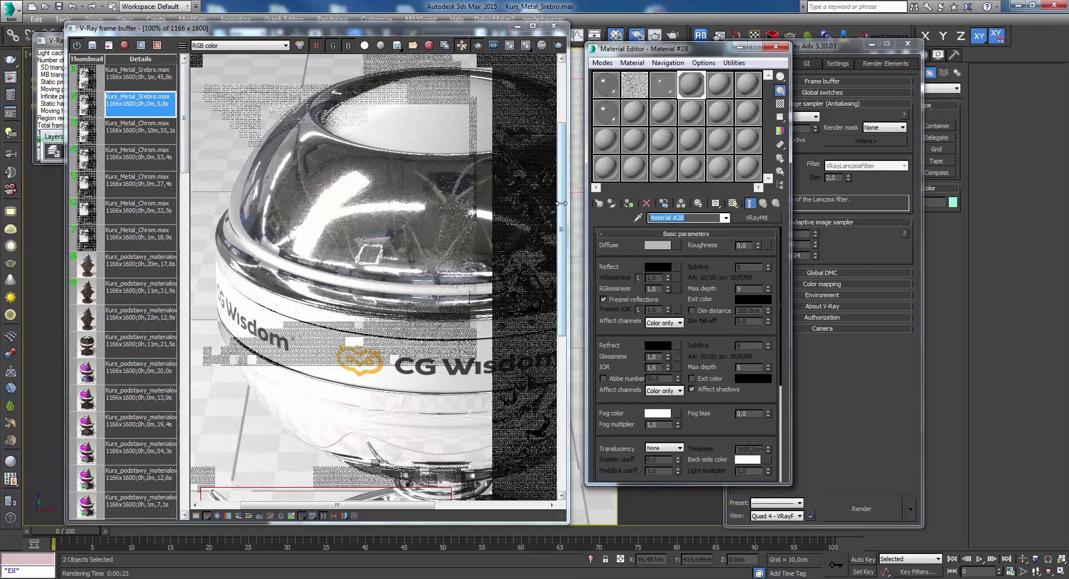
# - Name the material Patyna and try out diffuse grey levels in the Color Selector
pyautogui.write('Patyna')
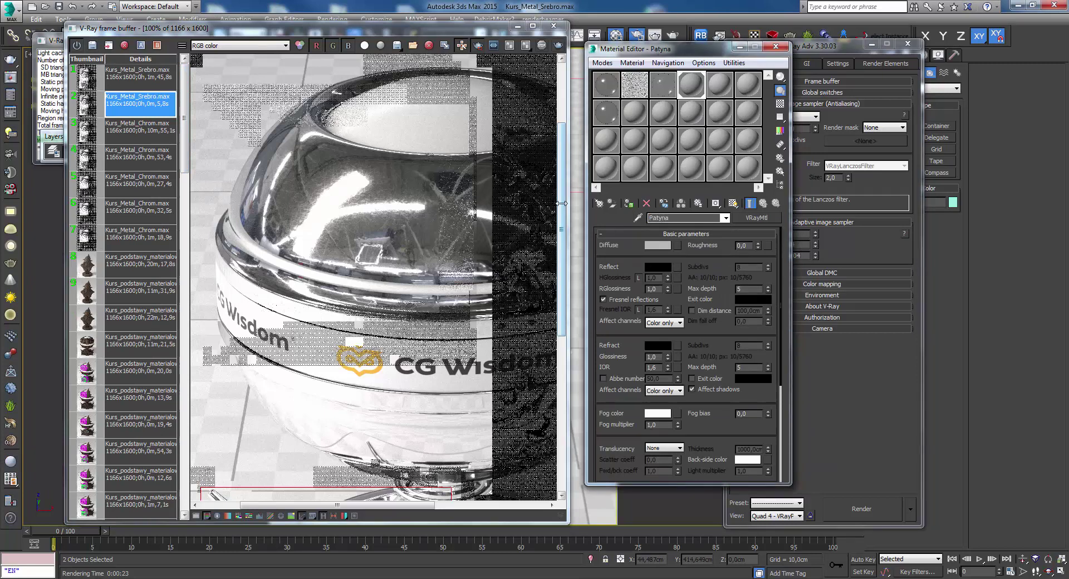
pyautogui.click(657, 245)
pyautogui.rightClick(458, 128)
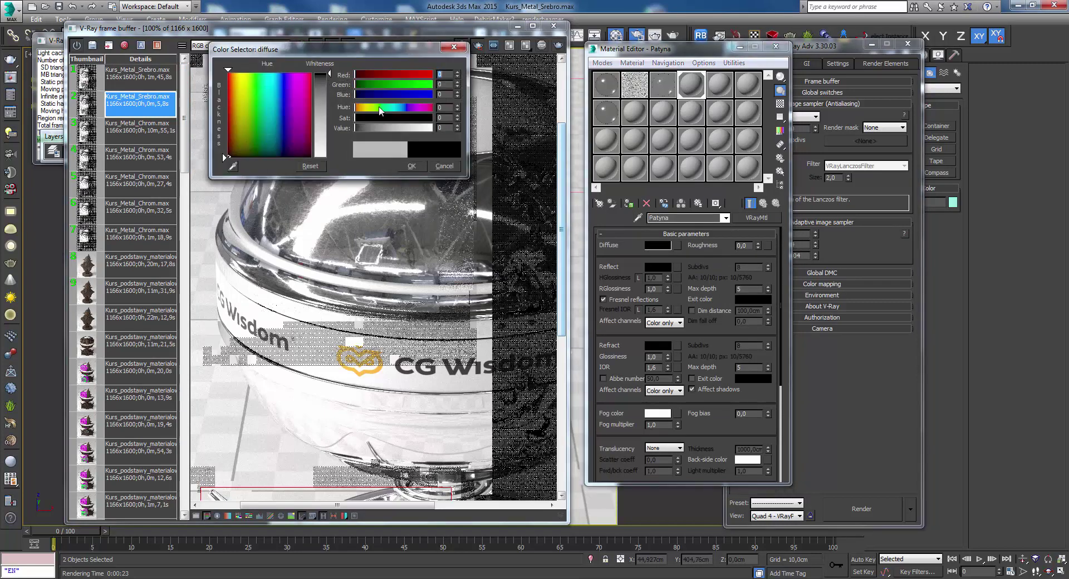
pyautogui.moveTo(458, 129); pyautogui.dragTo(425, 121)
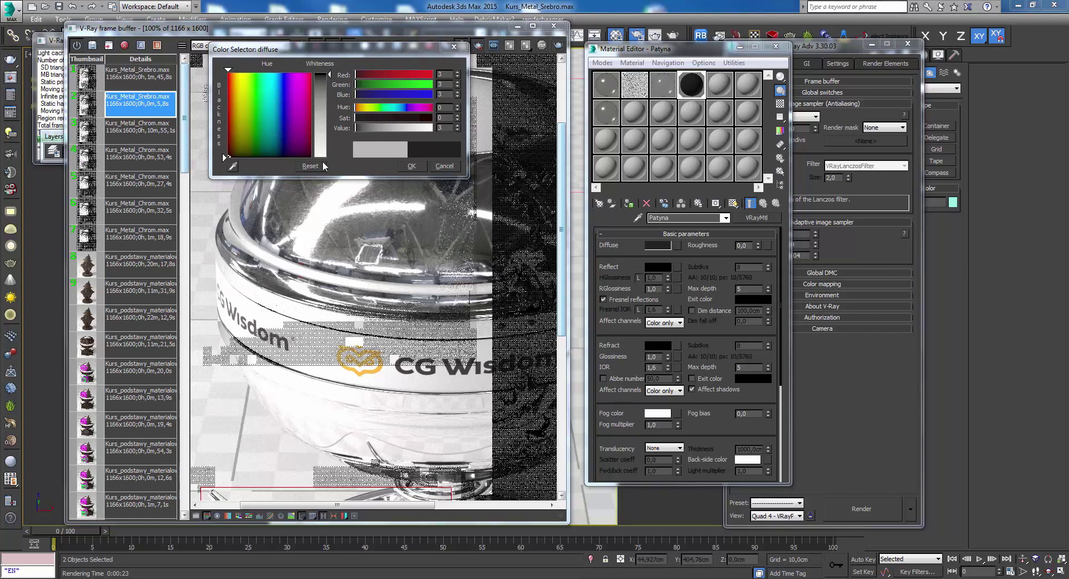
pyautogui.moveTo(331, 74); pyautogui.dragTo(315, 147)
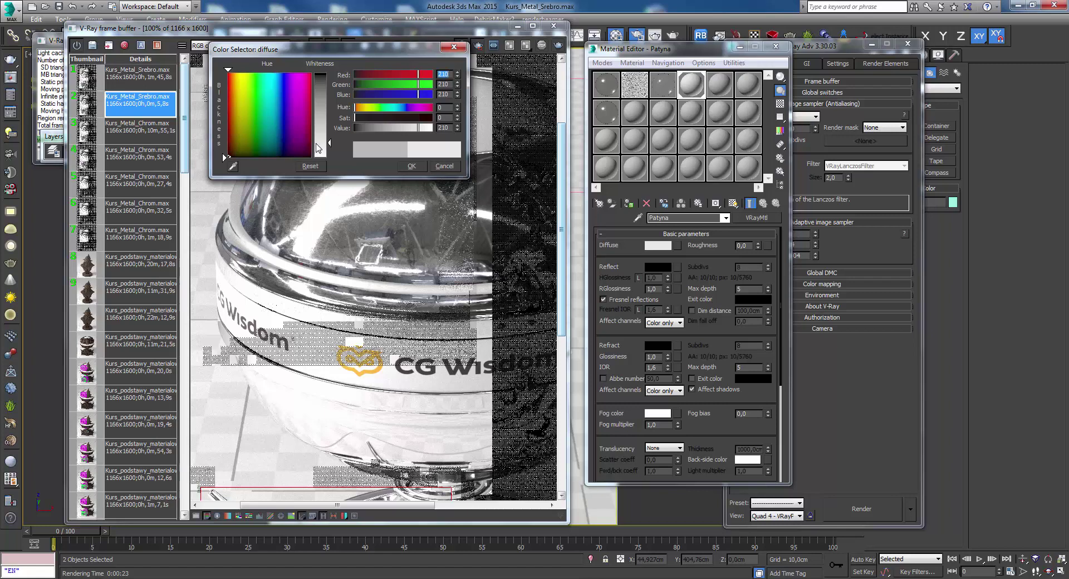
pyautogui.moveTo(315, 147); pyautogui.dragTo(315, 162)
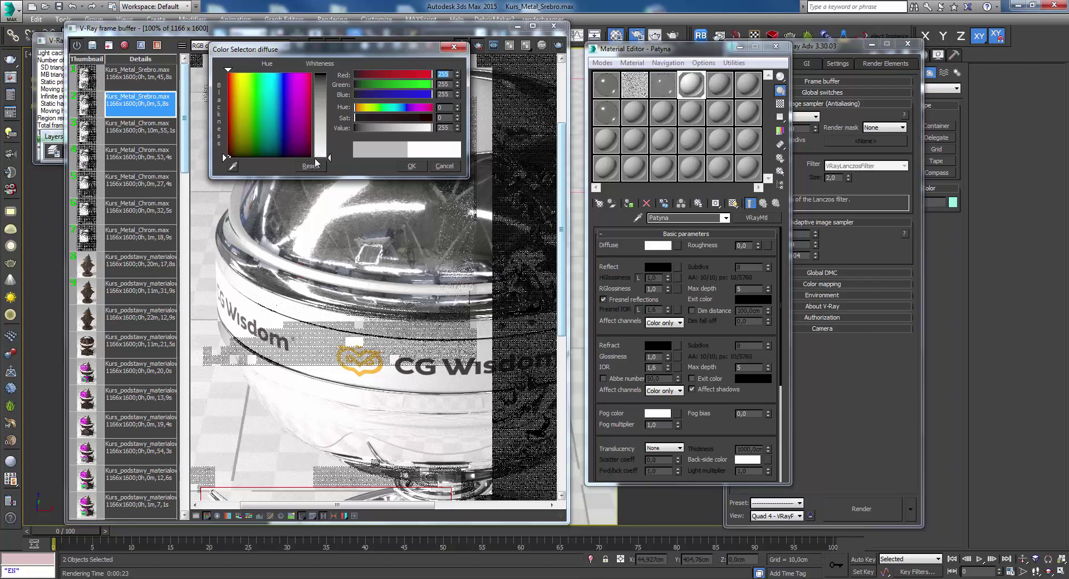
pyautogui.click(315, 162)
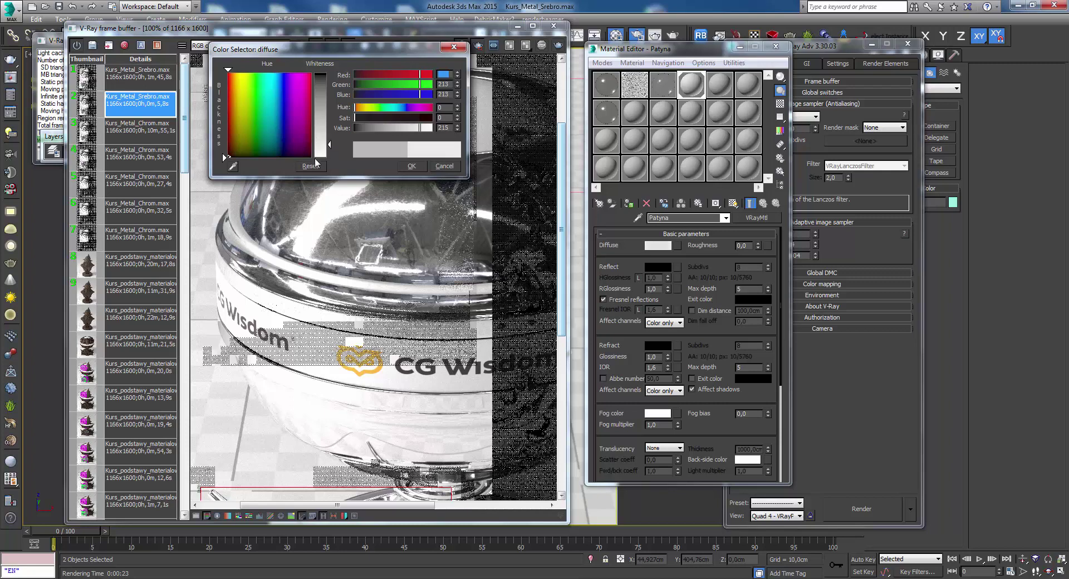
pyautogui.click(316, 162)
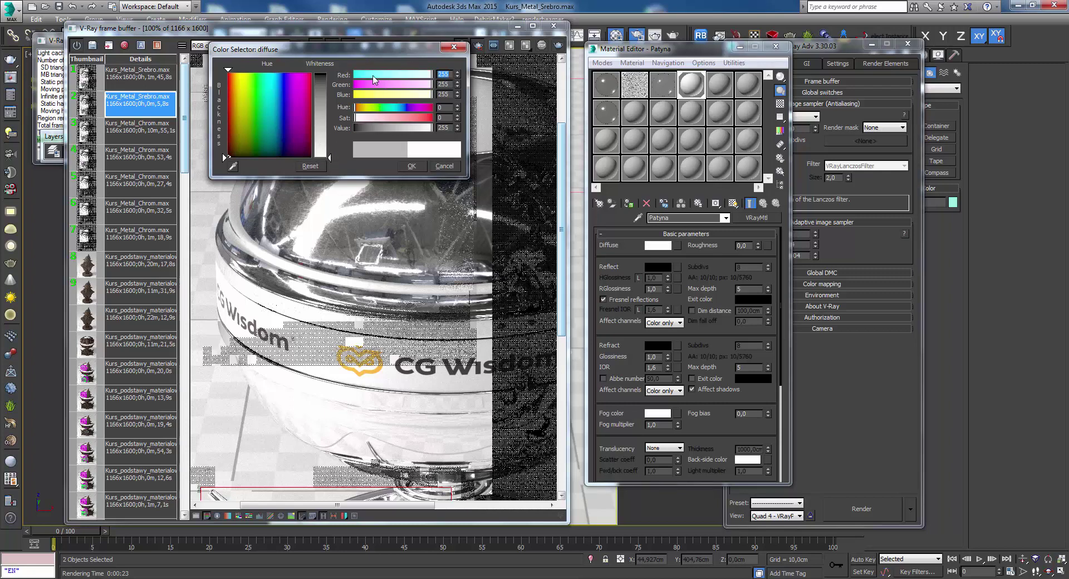
# - Set the diffuse colour to near-black, value 3 (RGB 4,4,4), and close the picker
pyautogui.click(448, 128)
pyautogui.moveTo(330, 159); pyautogui.dragTo(332, 139)
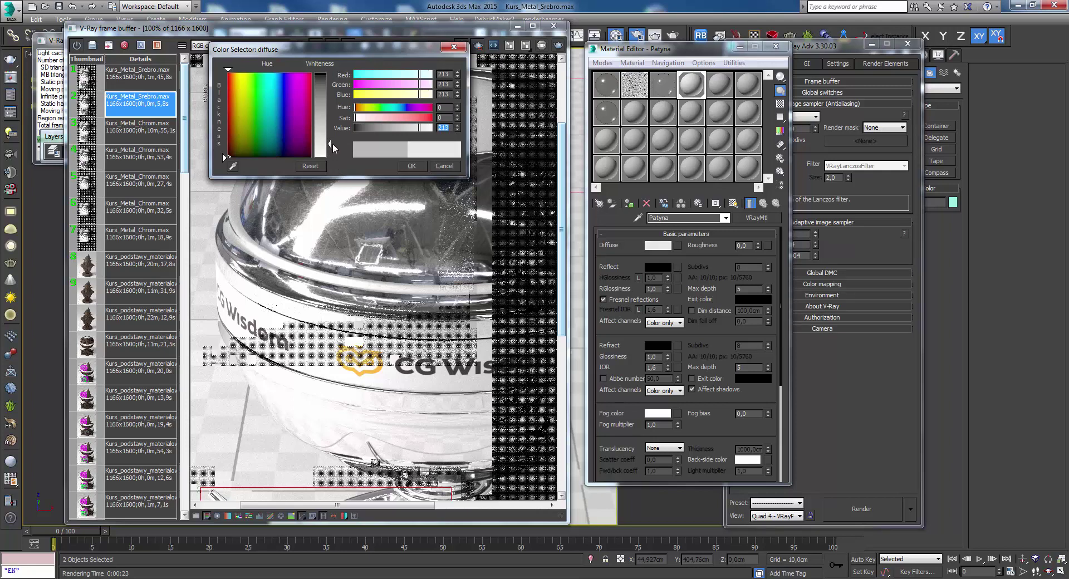
pyautogui.moveTo(332, 142)
pyautogui.mouseDown()
pyautogui.moveTo(325, 129)
pyautogui.moveTo(317, 162)
pyautogui.mouseUp()
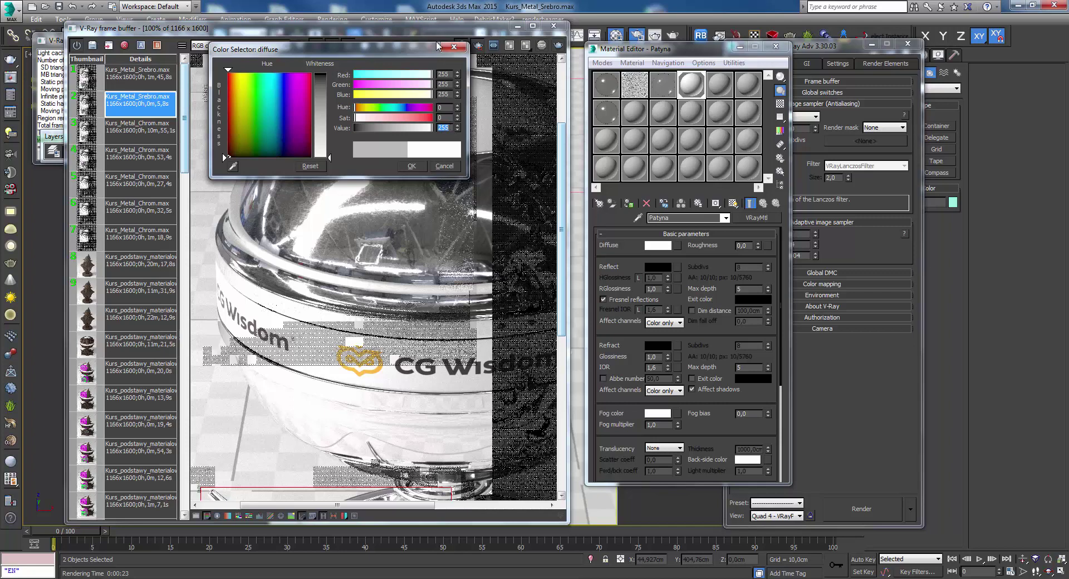
pyautogui.moveTo(381, 50); pyautogui.dragTo(383, 178)
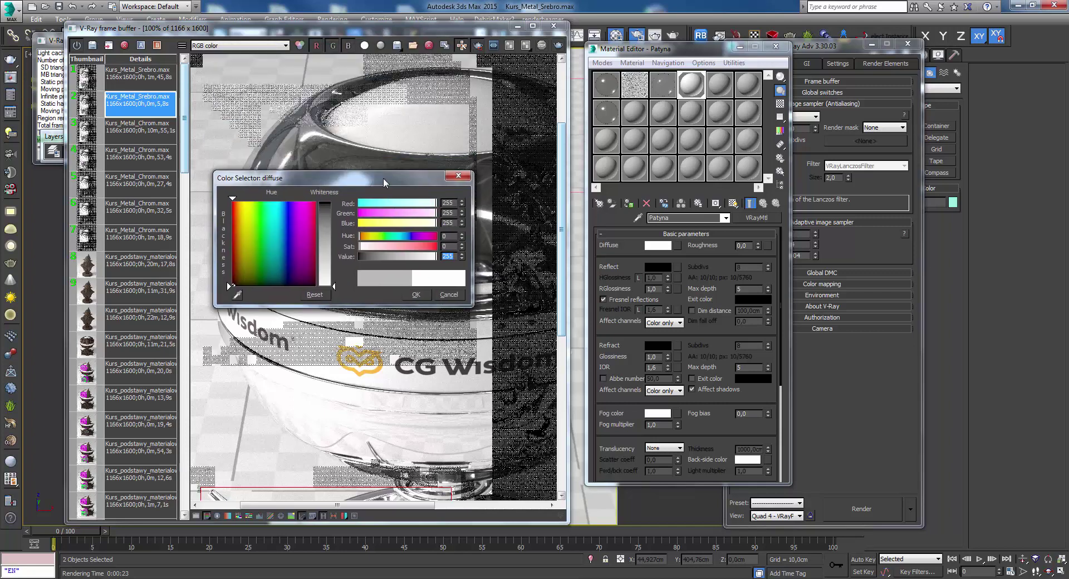
pyautogui.moveTo(335, 287); pyautogui.dragTo(334, 204)
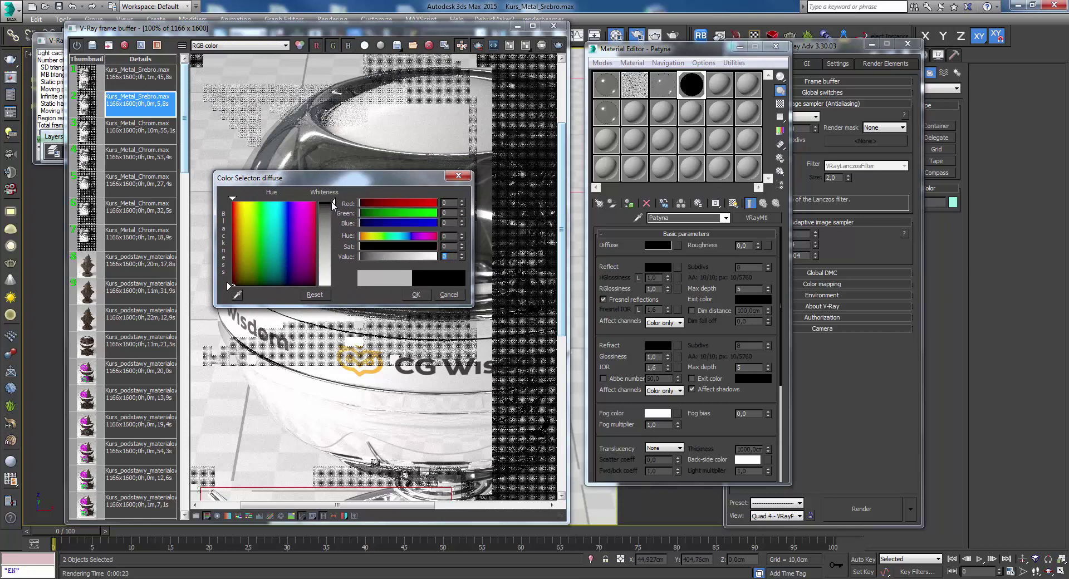
pyautogui.doubleClick(462, 254)
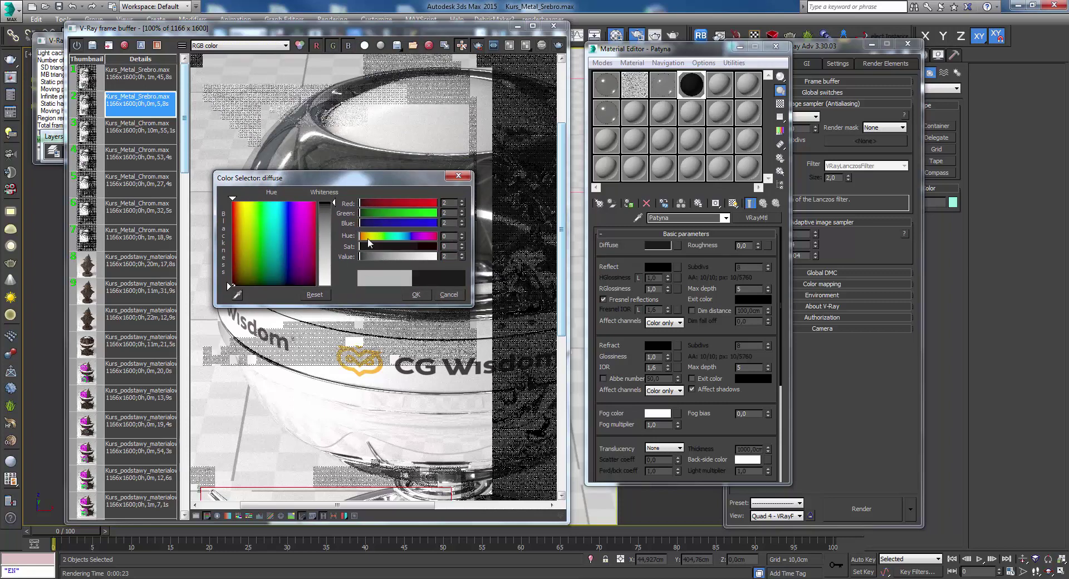
pyautogui.click(460, 254)
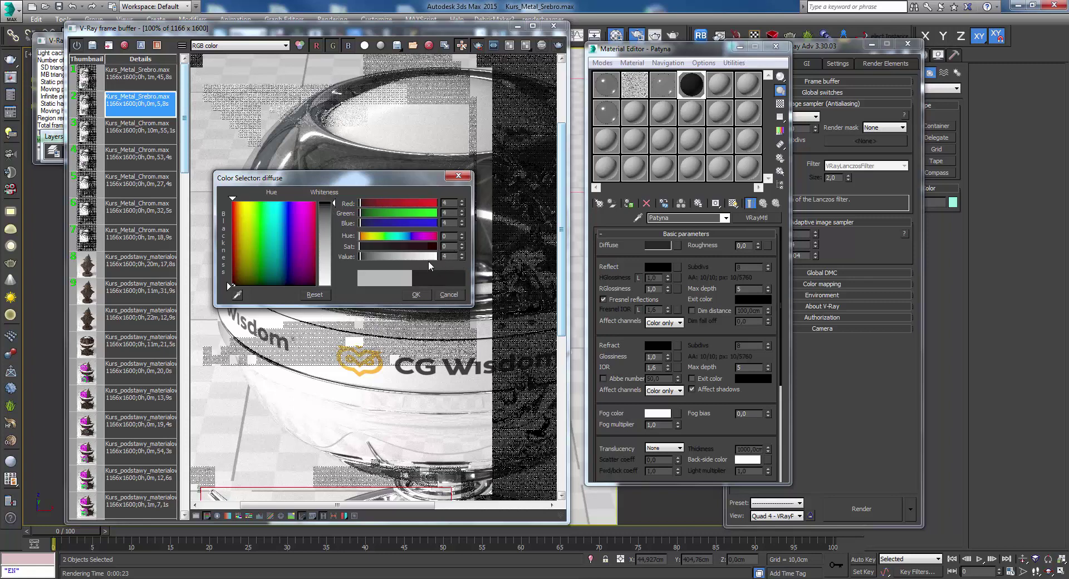
pyautogui.click(415, 295)
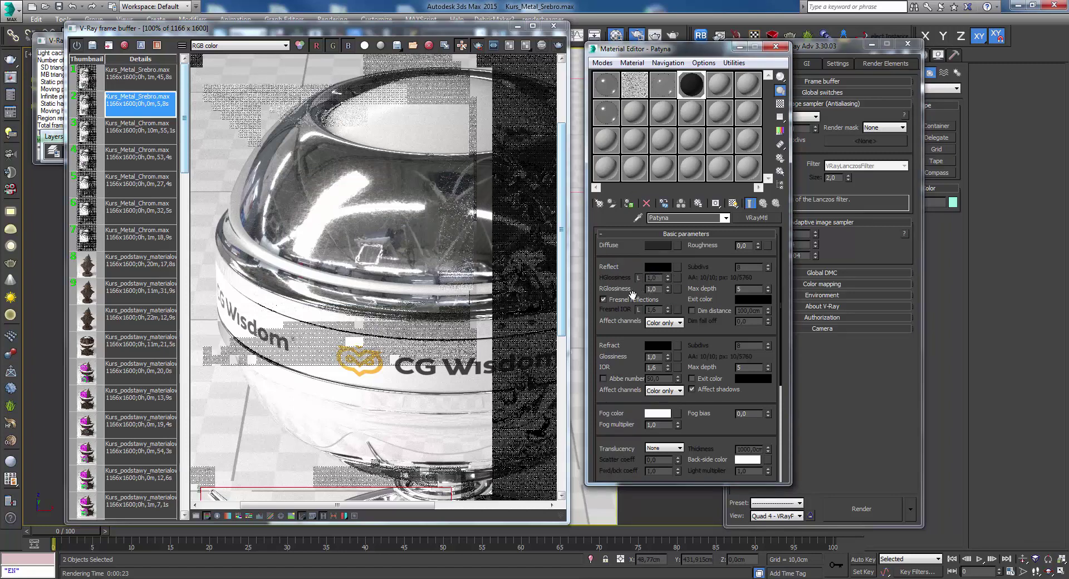
# - Give Patyna a dark grey reflection colour, preview it enlarged, and render the cup region
pyautogui.click(658, 267)
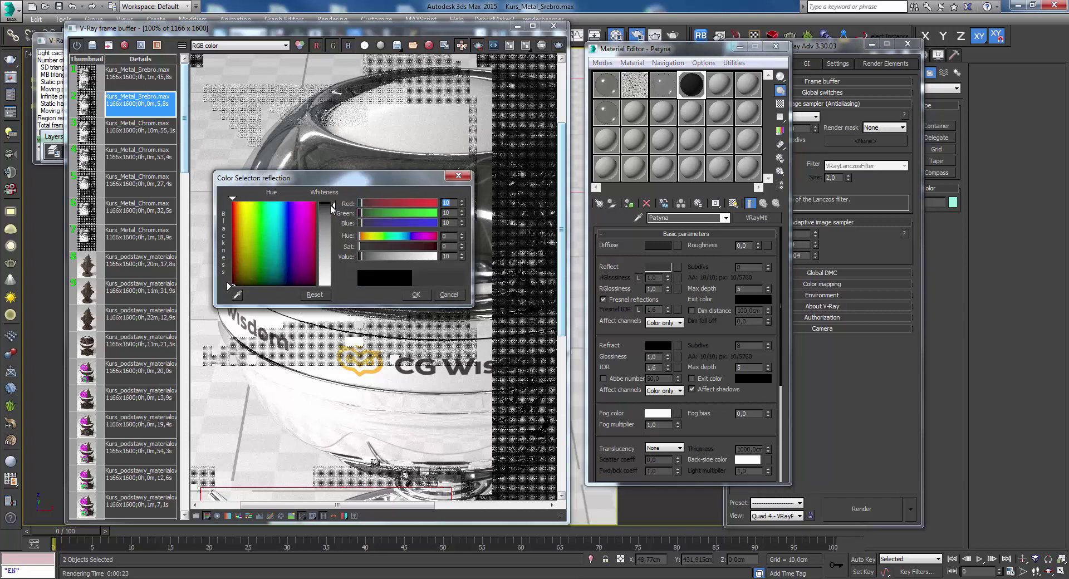
pyautogui.moveTo(330, 205); pyautogui.dragTo(330, 207)
pyautogui.click(404, 295)
pyautogui.click(652, 292)
pyautogui.write('0,6')
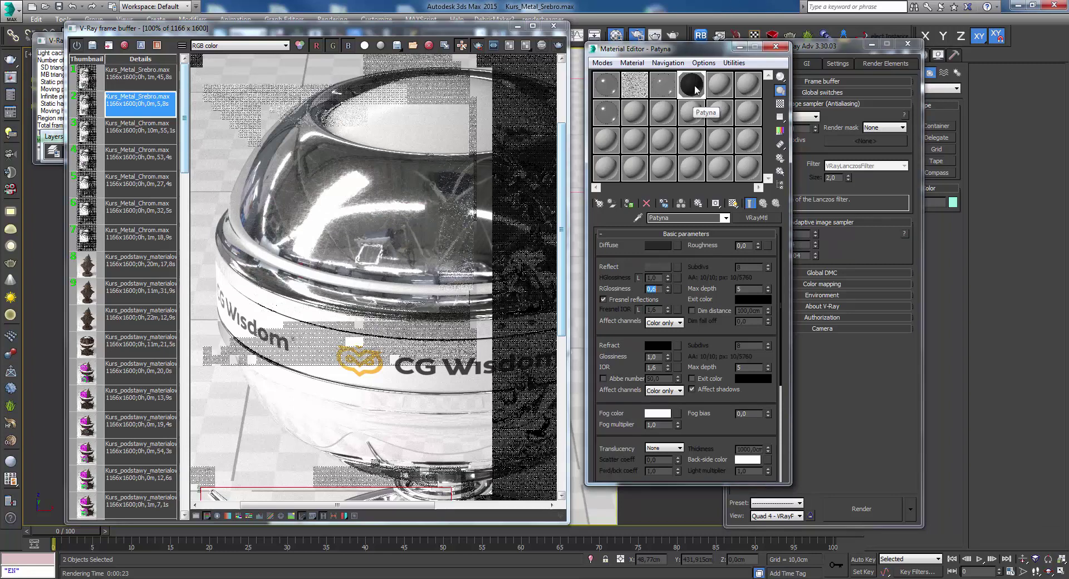
pyautogui.doubleClick(688, 92)
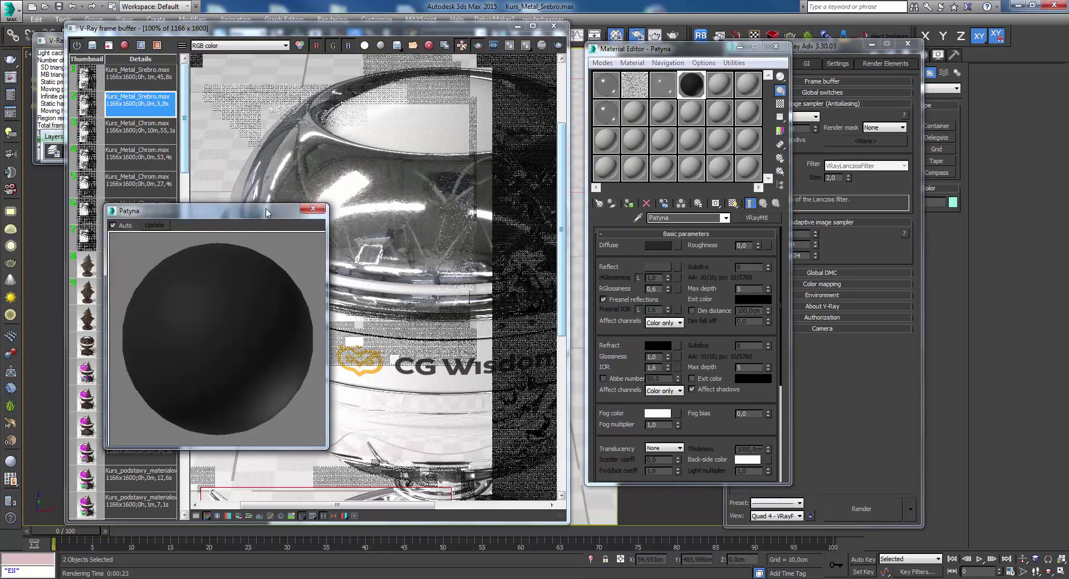
pyautogui.moveTo(265, 213); pyautogui.dragTo(231, 234)
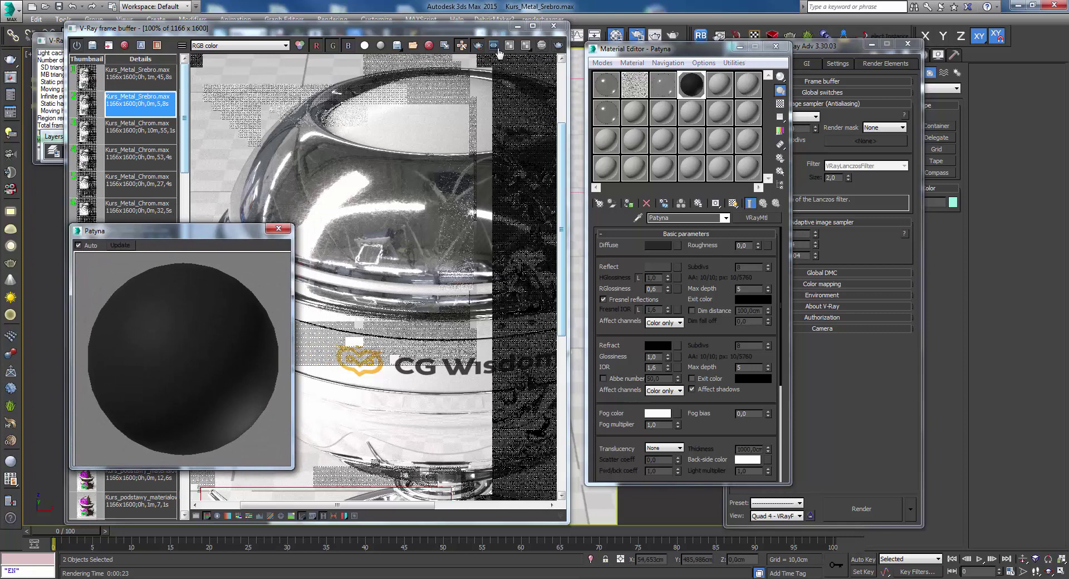
pyautogui.click(308, 131)
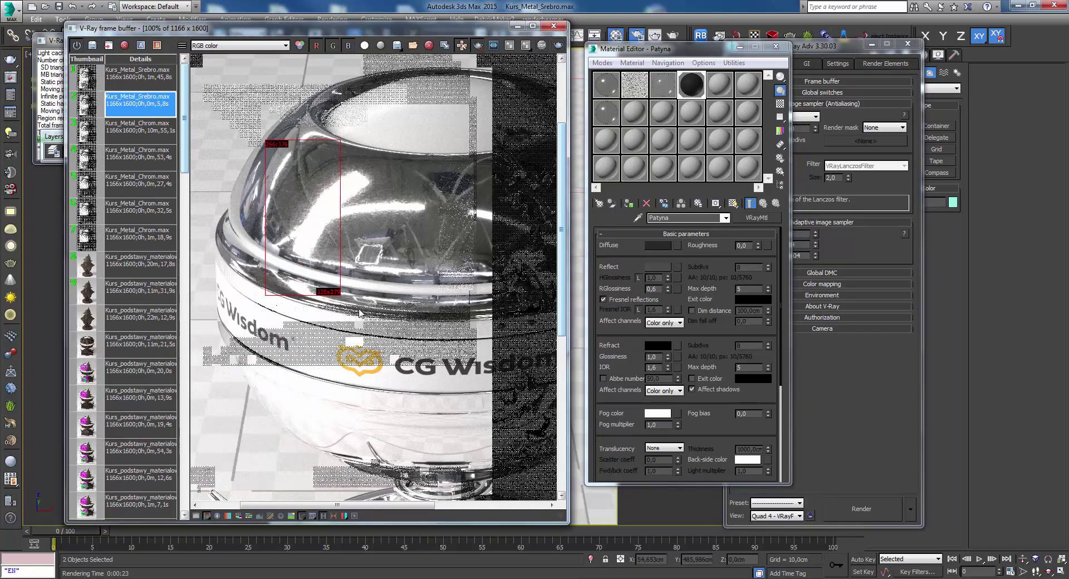
pyautogui.click(558, 46)
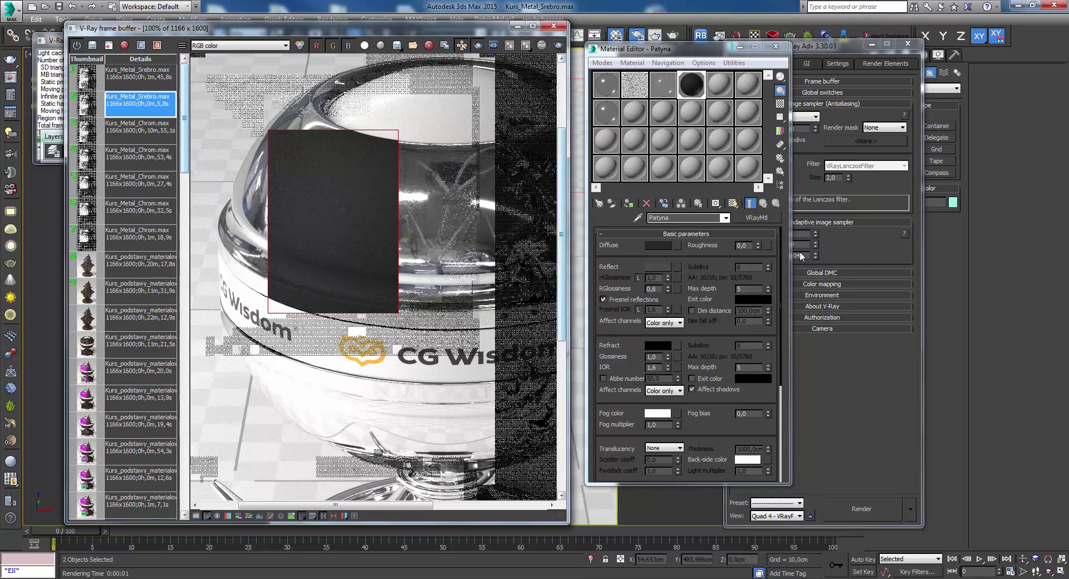
# - Enter 41 as the sampler colour threshold, brighten reflection from 17 to 50, and re-render
pyautogui.click(798, 255)
pyautogui.write('4')
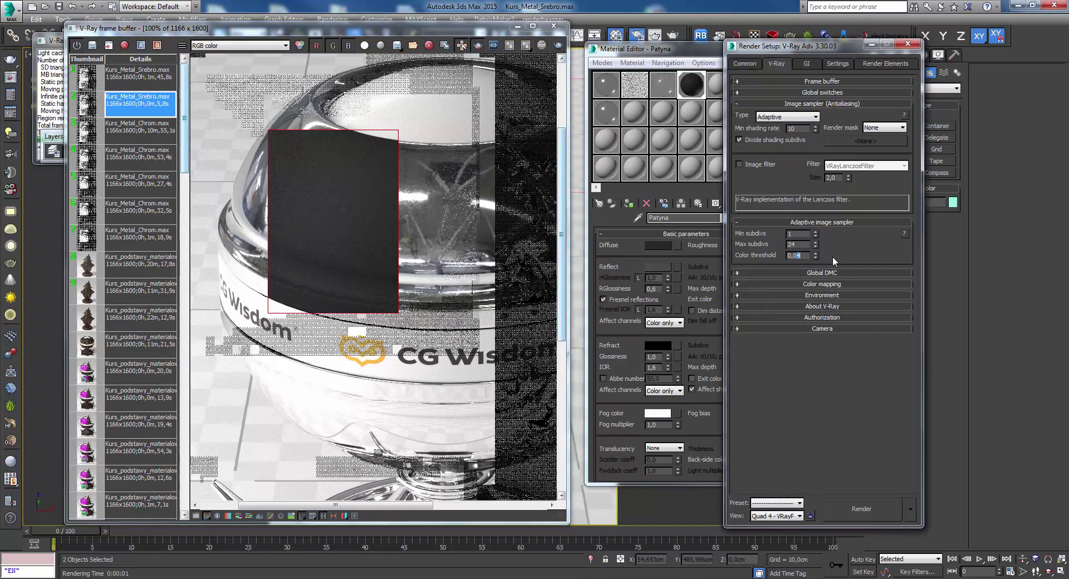
pyautogui.write('1')
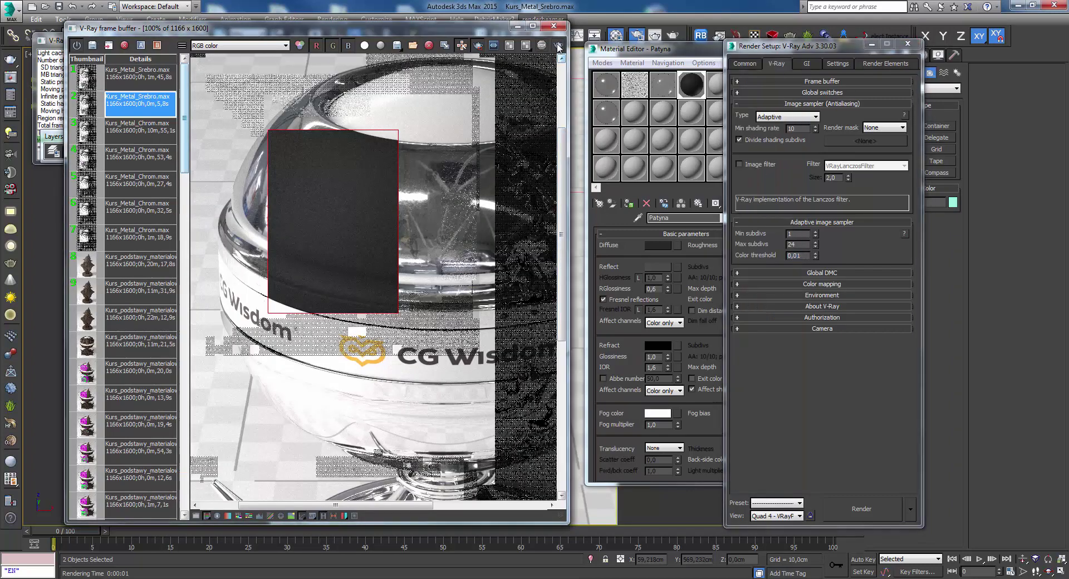
pyautogui.click(558, 47)
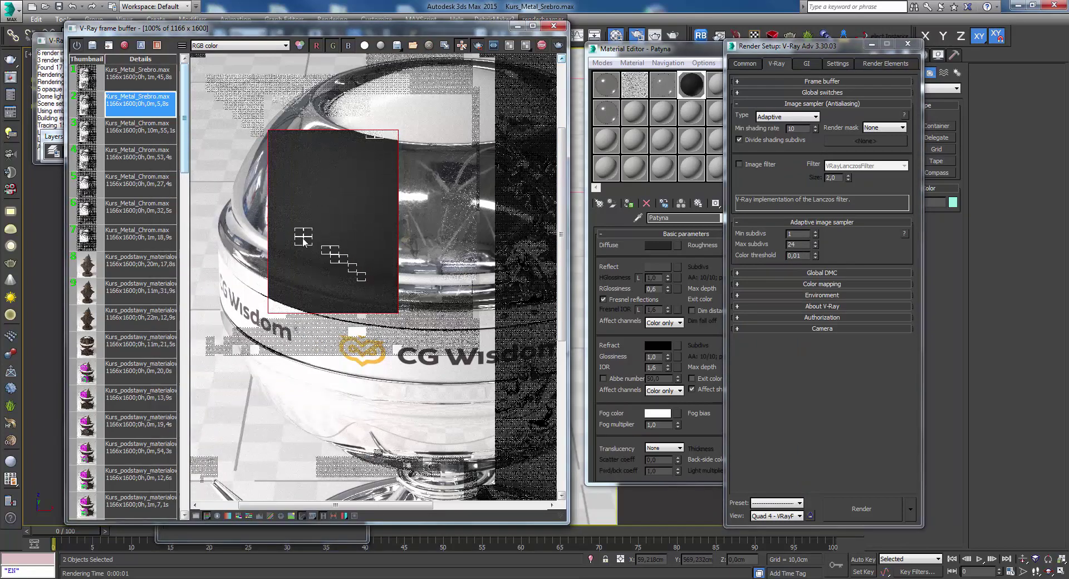
pyautogui.scroll(2, 303, 241)
pyautogui.scroll(-2, 333, 261)
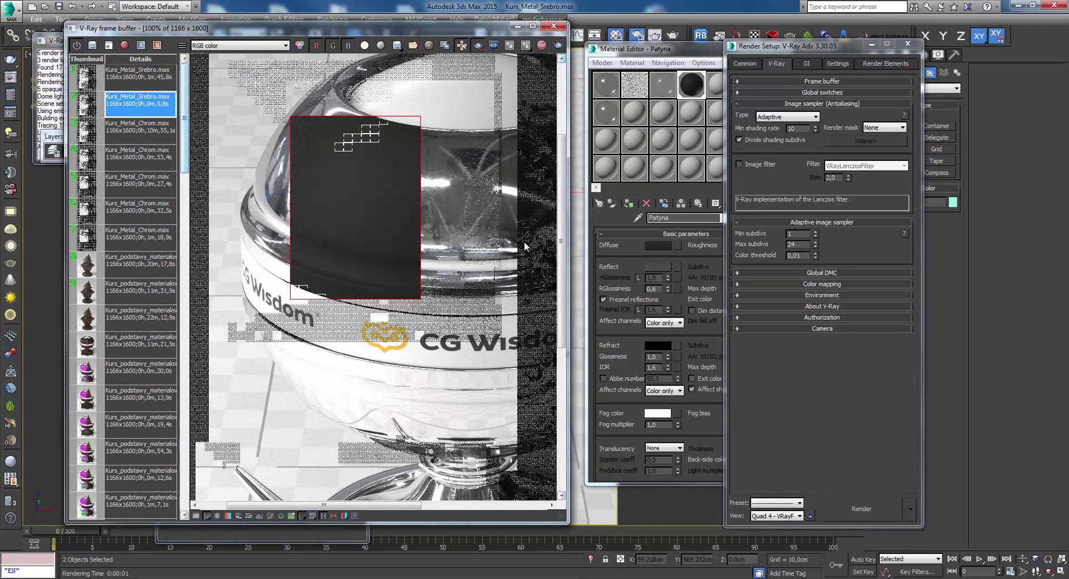
pyautogui.click(657, 267)
pyautogui.moveTo(335, 209); pyautogui.dragTo(335, 215)
pyautogui.write('5')
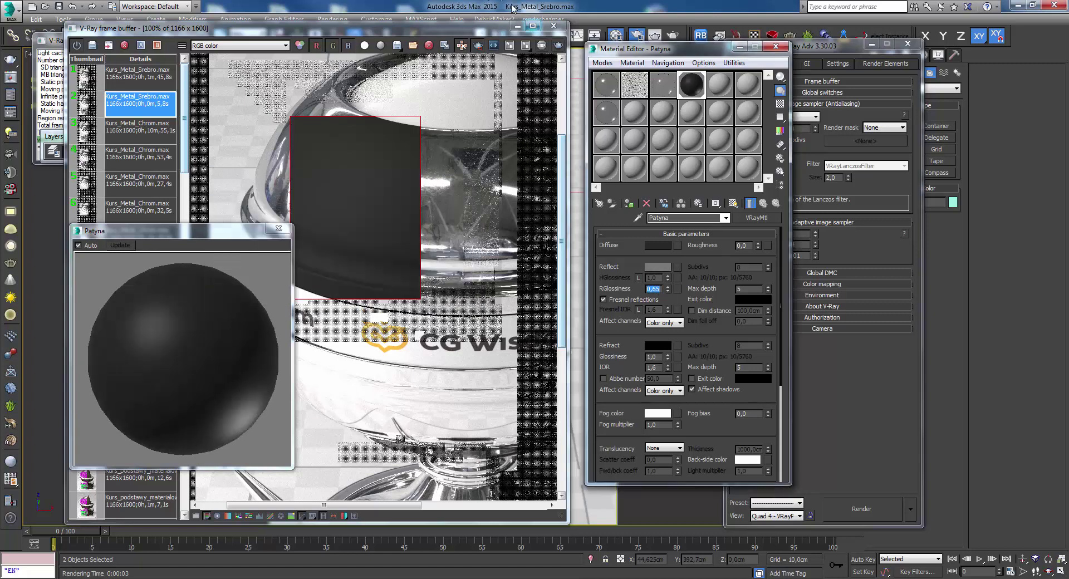
pyautogui.click(558, 45)
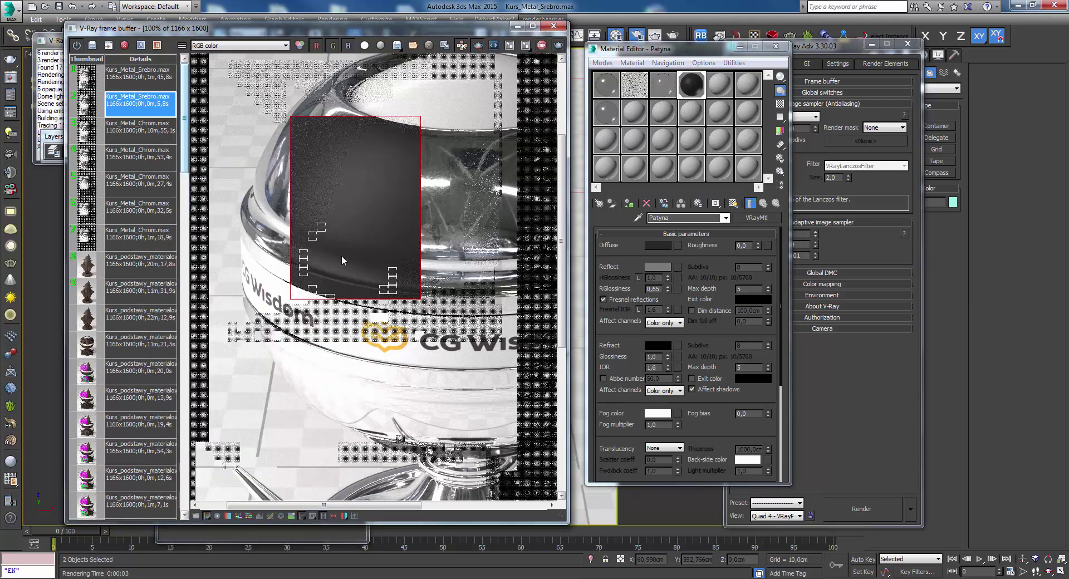
pyautogui.scroll(-2, 339, 255)
pyautogui.scroll(2, 339, 253)
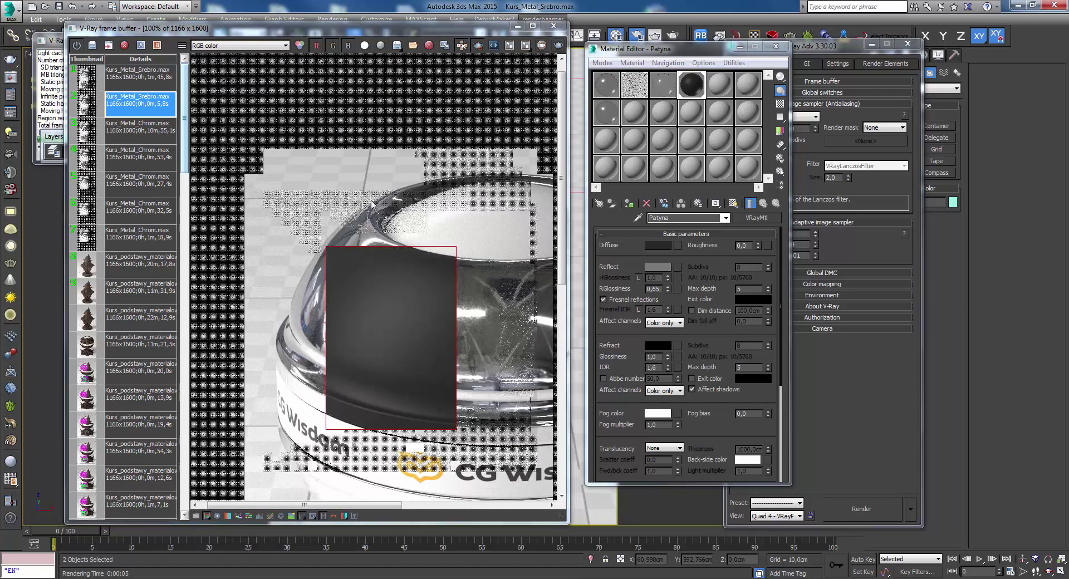
# - Switch Patyna's BRDF to Microfacet GTR (GGX) and re-render the region
pyautogui.click(104, 25)
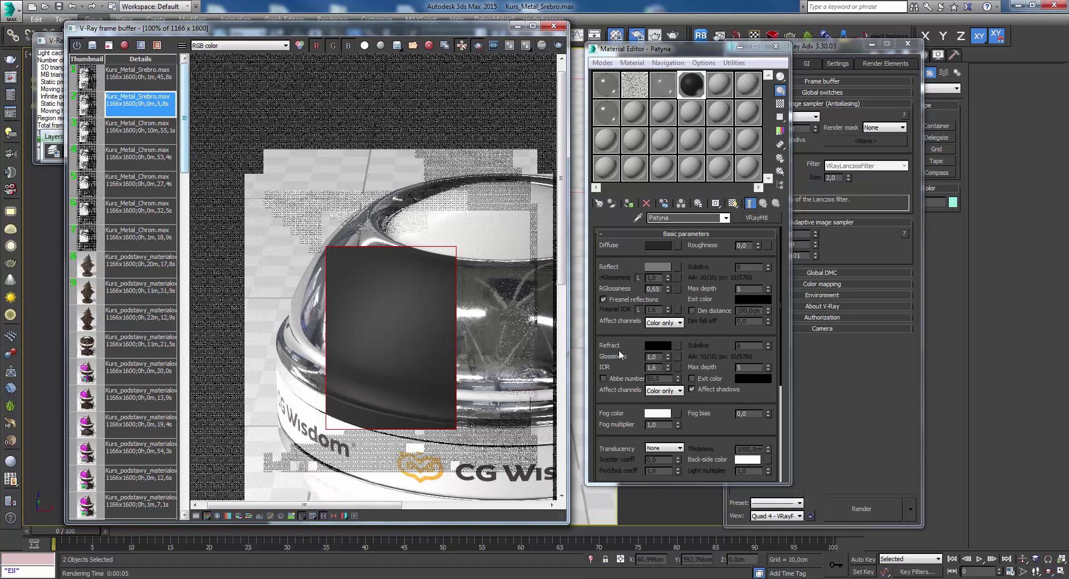
pyautogui.moveTo(629, 345); pyautogui.dragTo(633, 269)
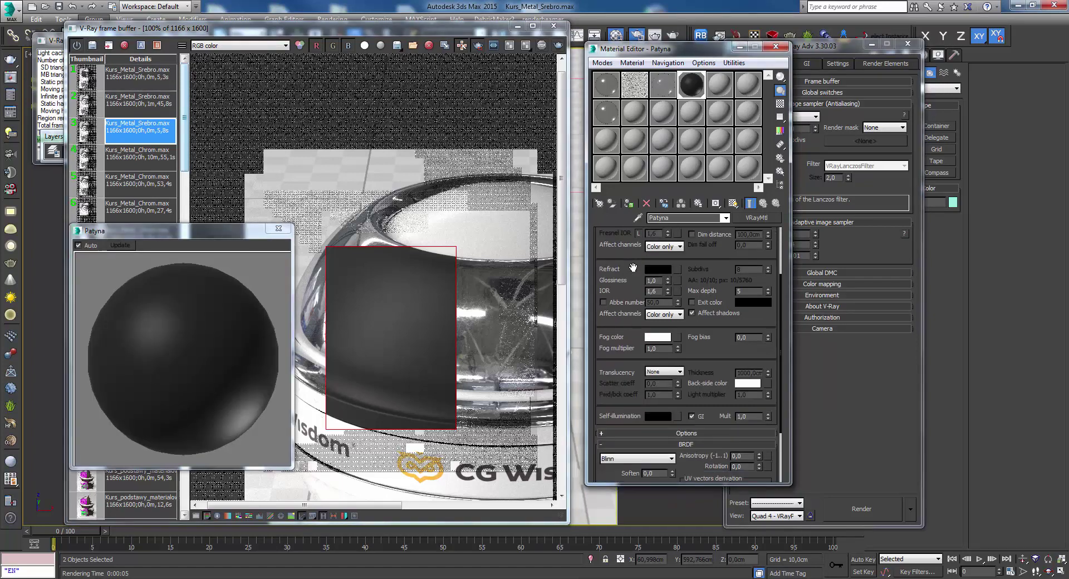
pyautogui.click(620, 458)
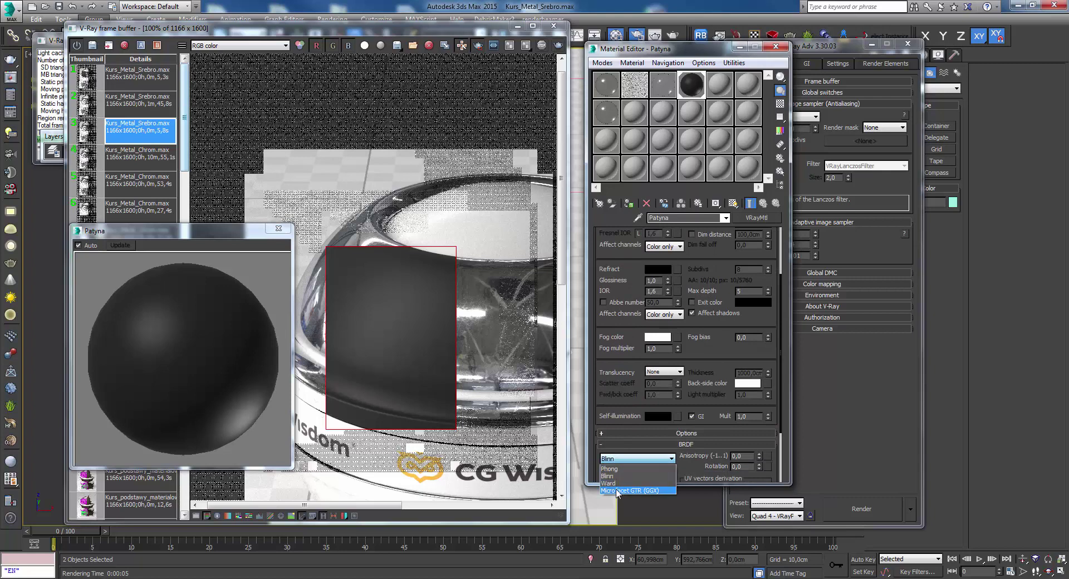
pyautogui.click(616, 490)
pyautogui.click(558, 46)
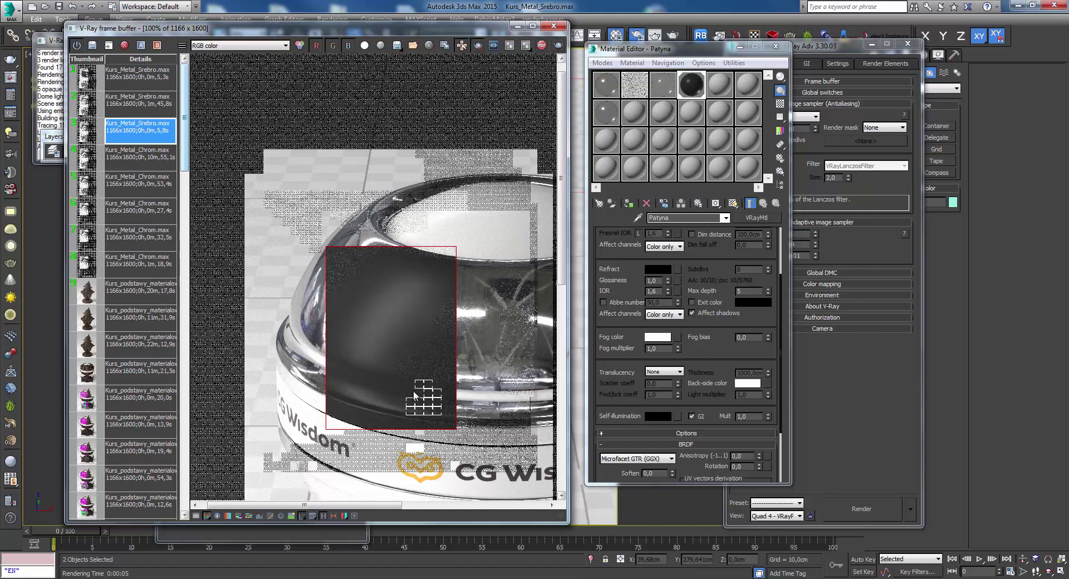
pyautogui.scroll(-1, 409, 365)
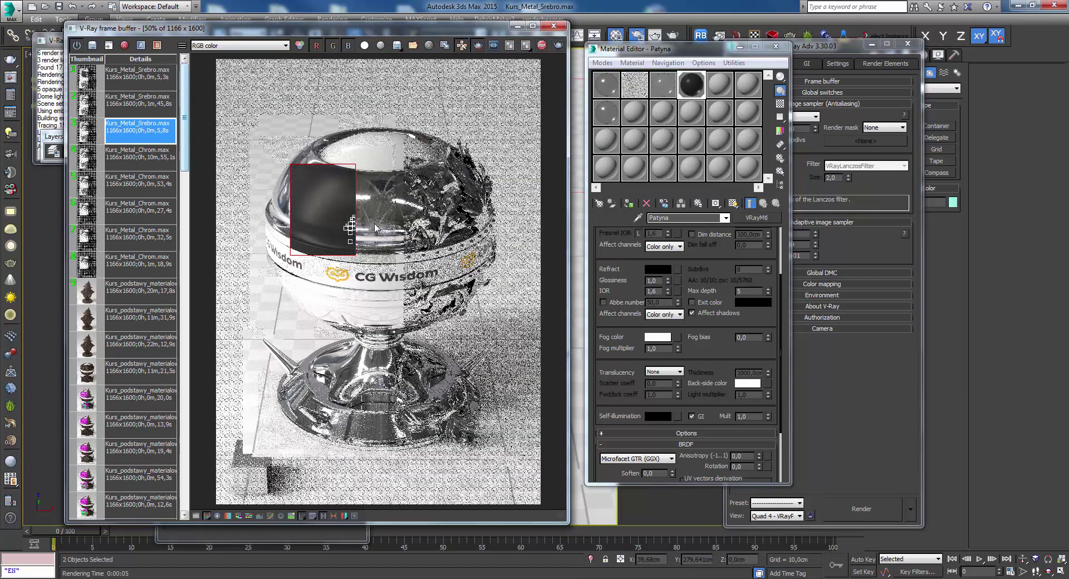
pyautogui.scroll(1, 332, 195)
pyautogui.scroll(-2, 306, 217)
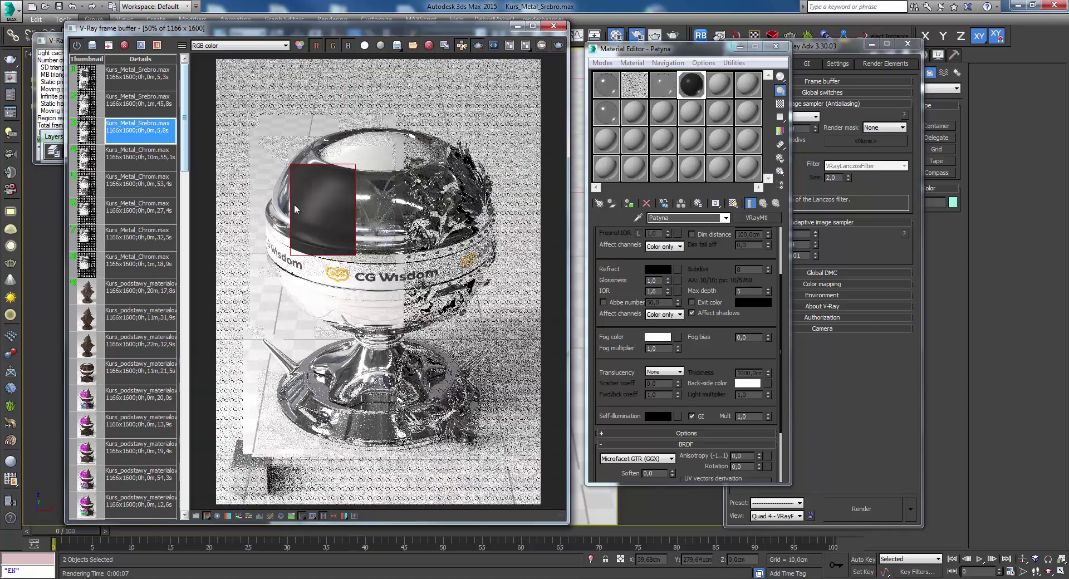
pyautogui.scroll(3, 334, 178)
pyautogui.scroll(-1, 376, 155)
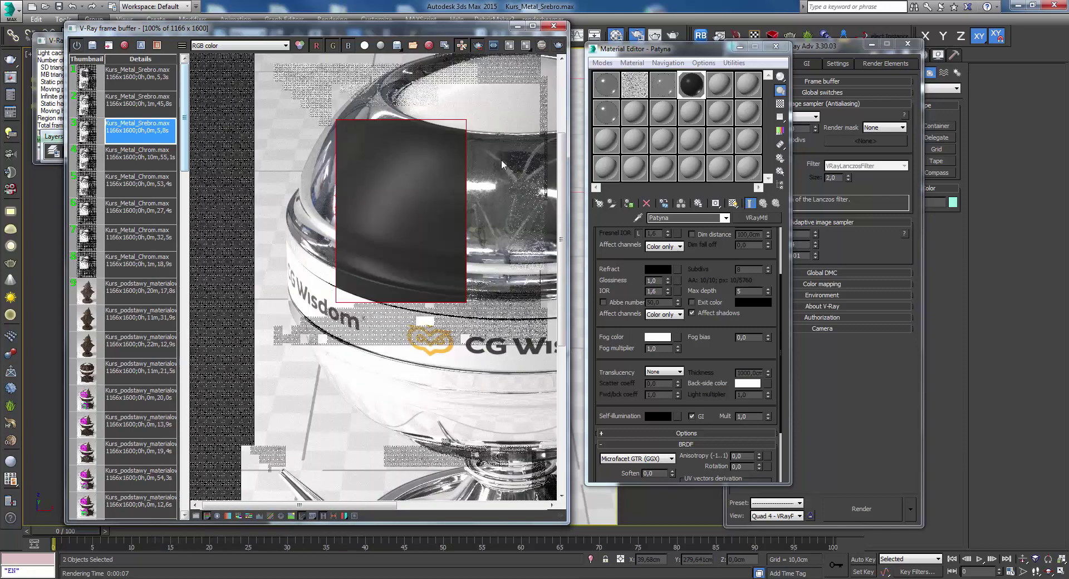
pyautogui.doubleClick(661, 97)
# - Copy Material #27's ProSimplex bump map into Patyna's bump slot and re-render the region
pyautogui.rightClick(692, 408)
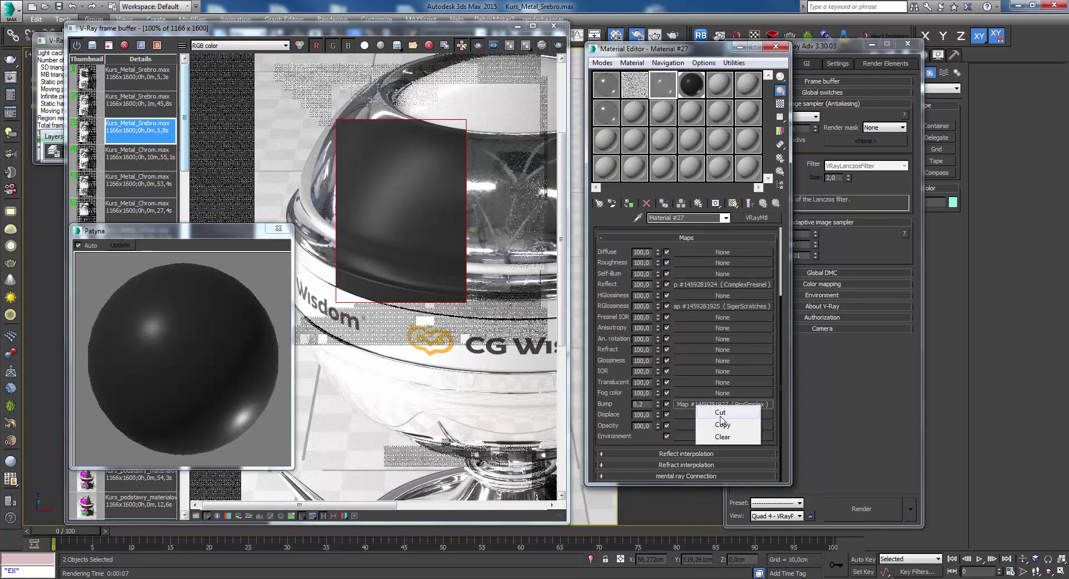
pyautogui.click(724, 414)
pyautogui.click(691, 91)
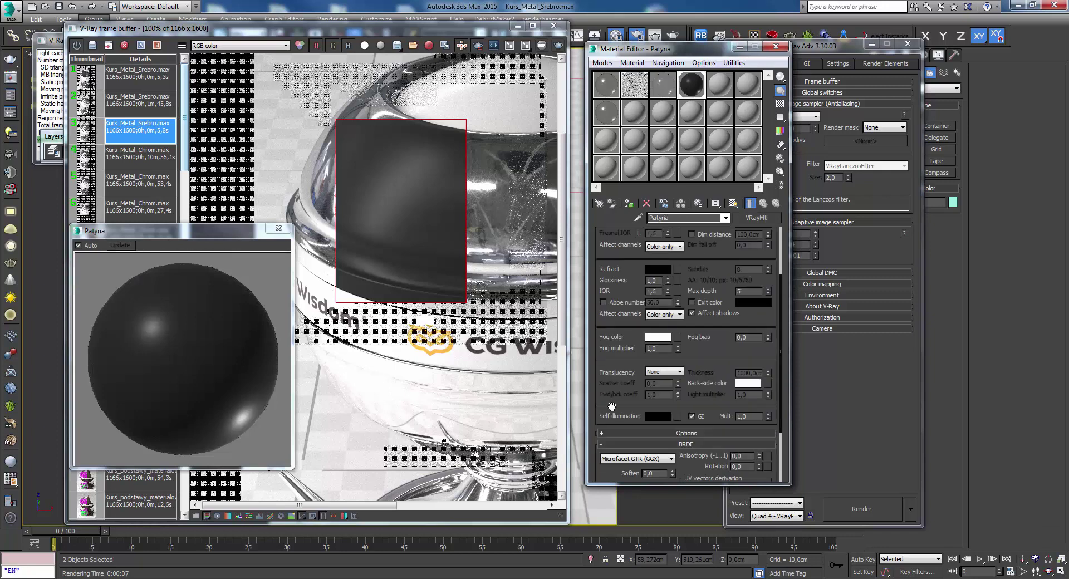
pyautogui.scroll(-5, 643, 444)
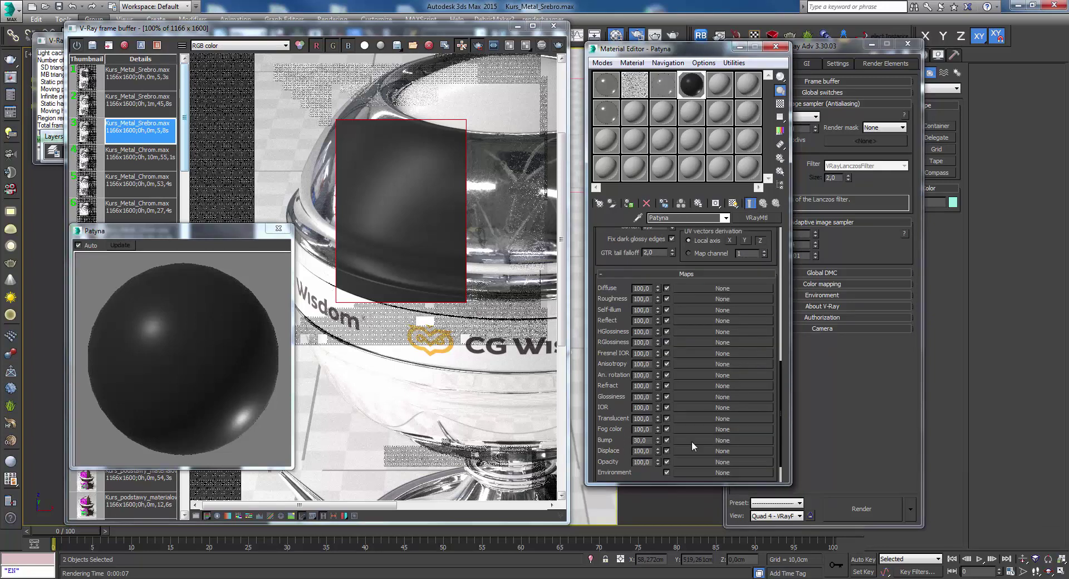
pyautogui.rightClick(692, 441)
pyautogui.click(710, 448)
pyautogui.doubleClick(641, 440)
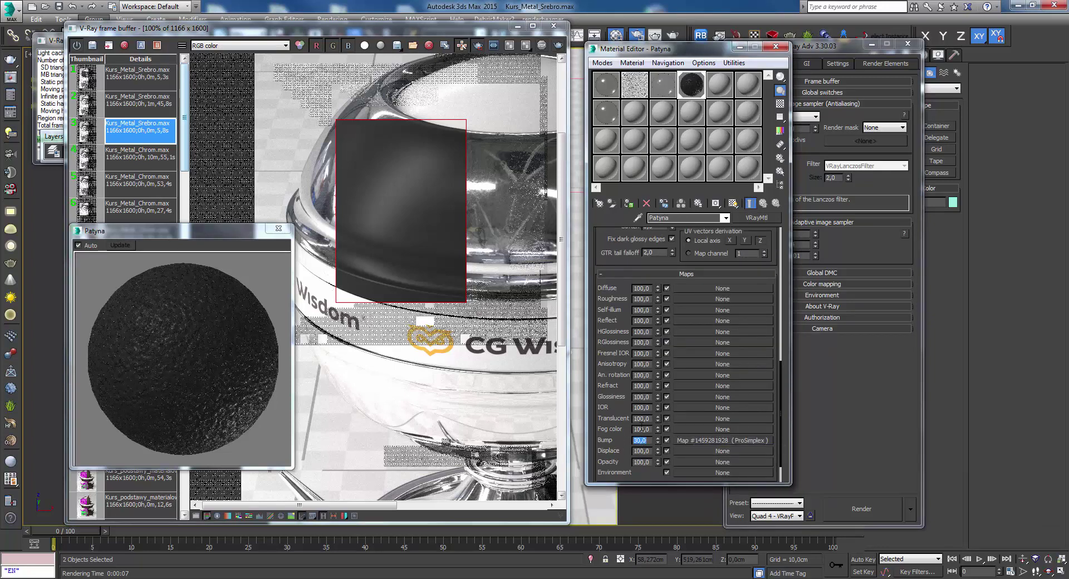
pyautogui.write('0,2')
pyautogui.press('Return')
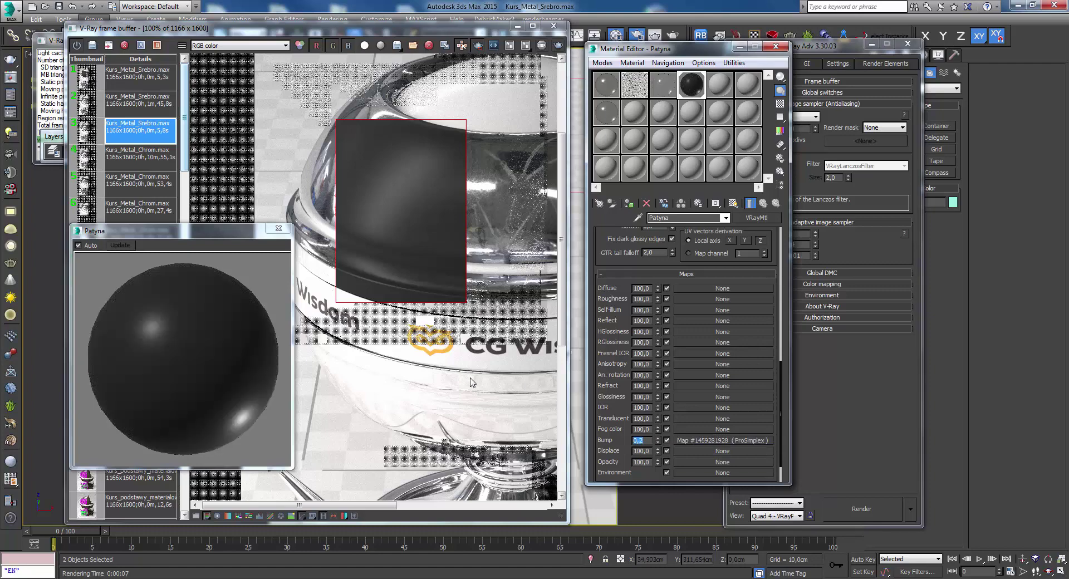
pyautogui.click(558, 46)
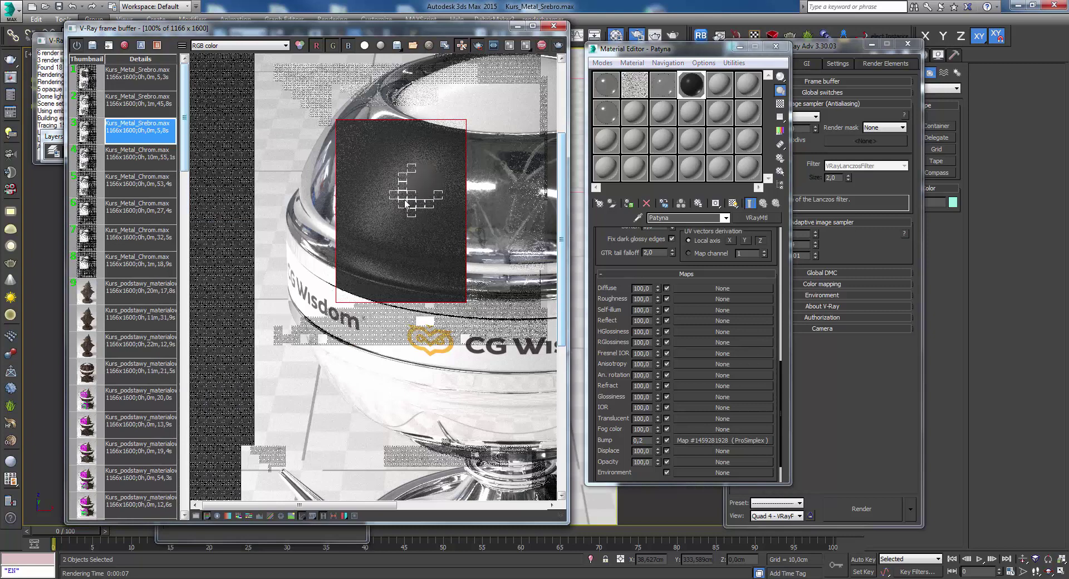
# - Re-render and inspect the bumped region, then preview Patyna enlarged and show Material #27
pyautogui.scroll(1, 394, 200)
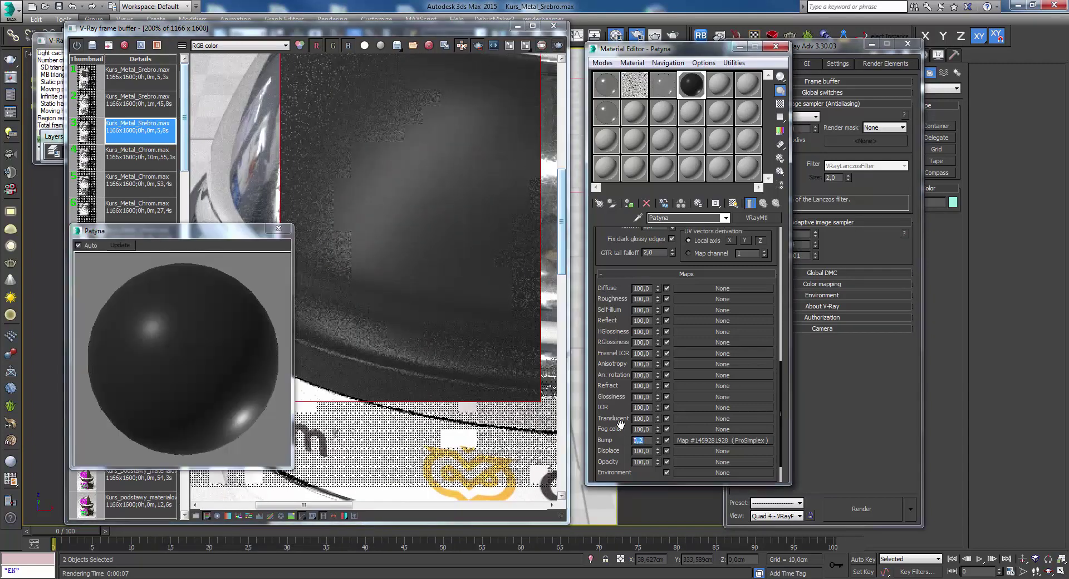
pyautogui.click(558, 46)
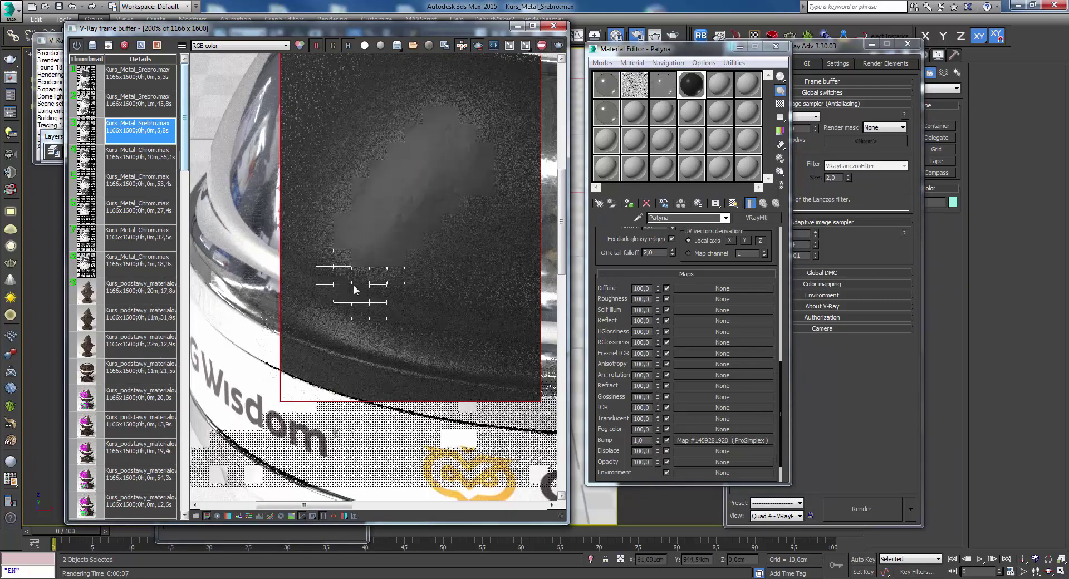
pyautogui.scroll(-1, 368, 271)
pyautogui.scroll(1, 387, 254)
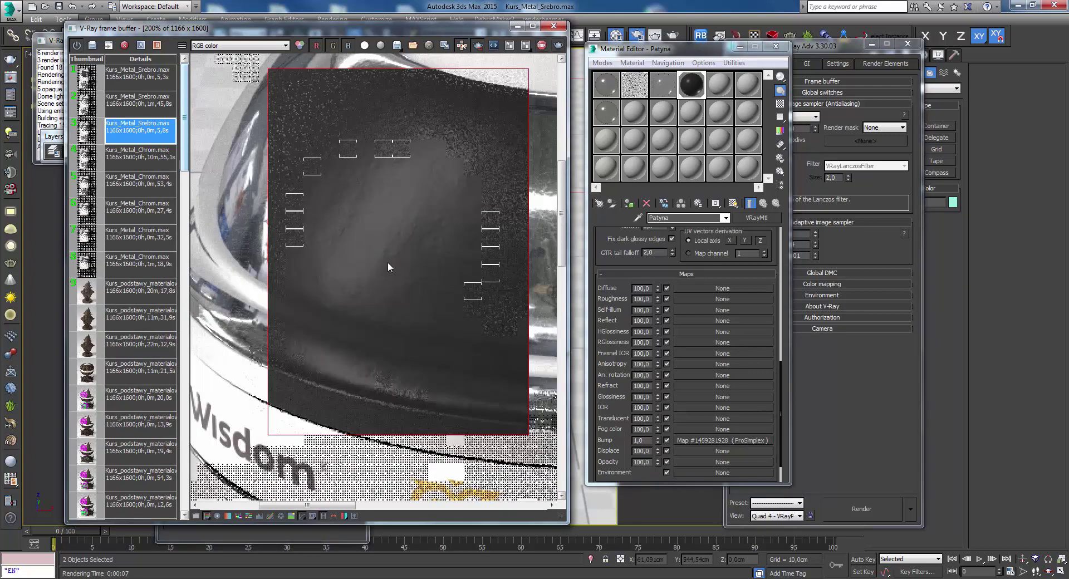
pyautogui.scroll(-1, 415, 226)
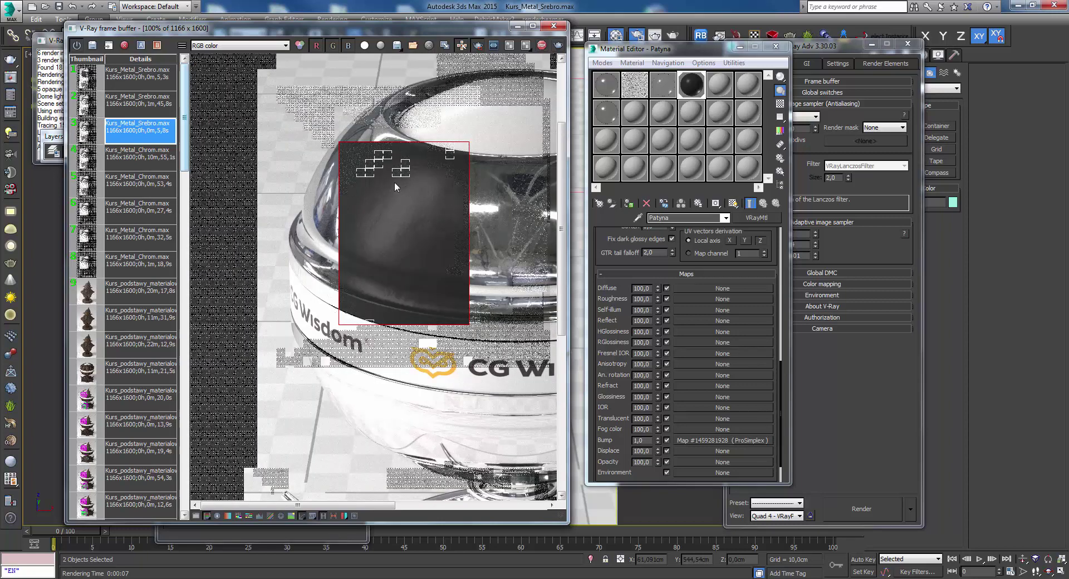
pyautogui.scroll(1, 387, 151)
pyautogui.scroll(-1, 441, 285)
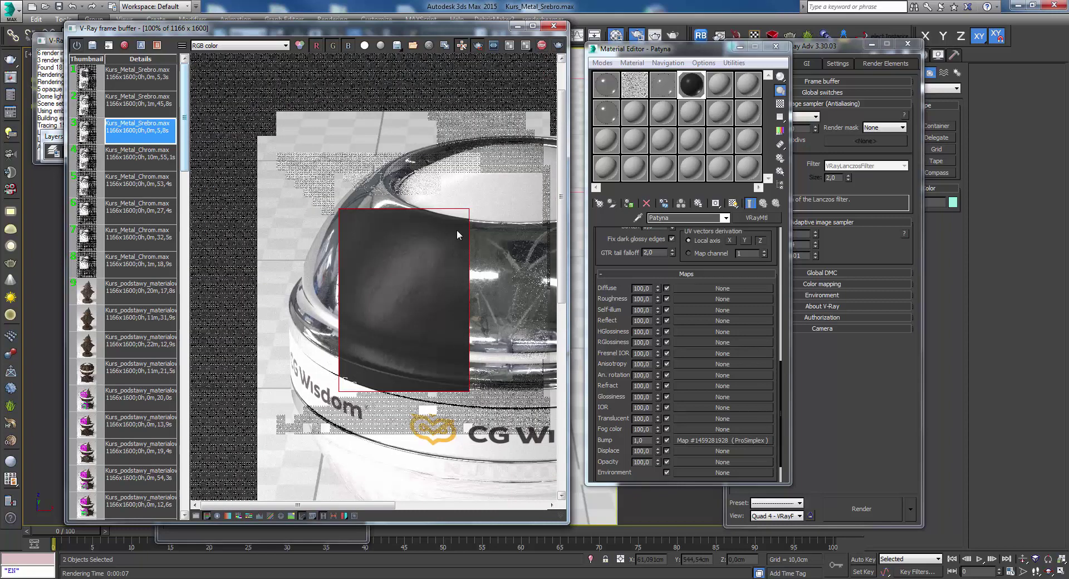
pyautogui.click(646, 447)
pyautogui.write('0,6')
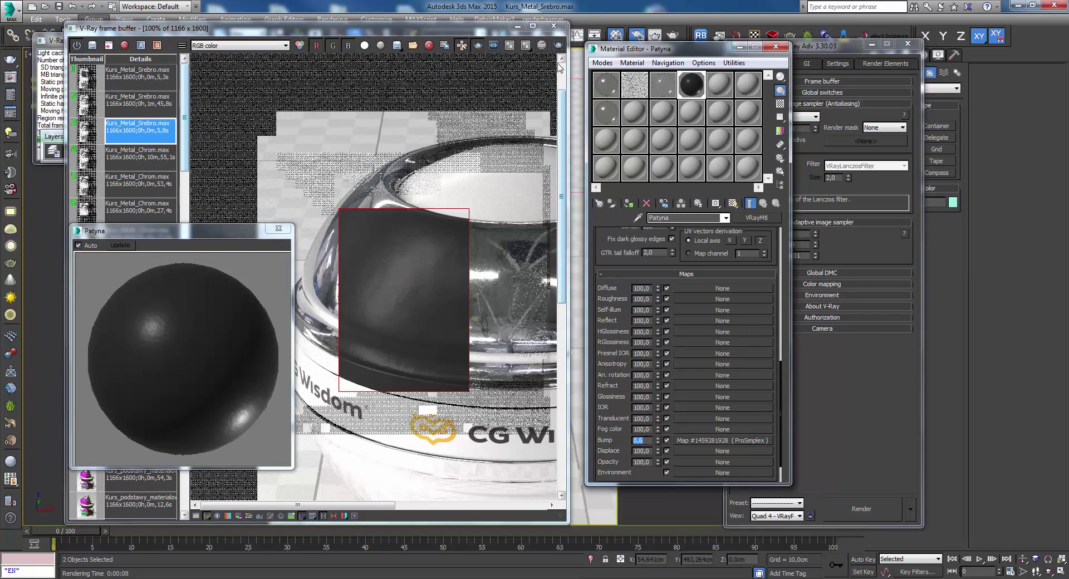
pyautogui.click(558, 44)
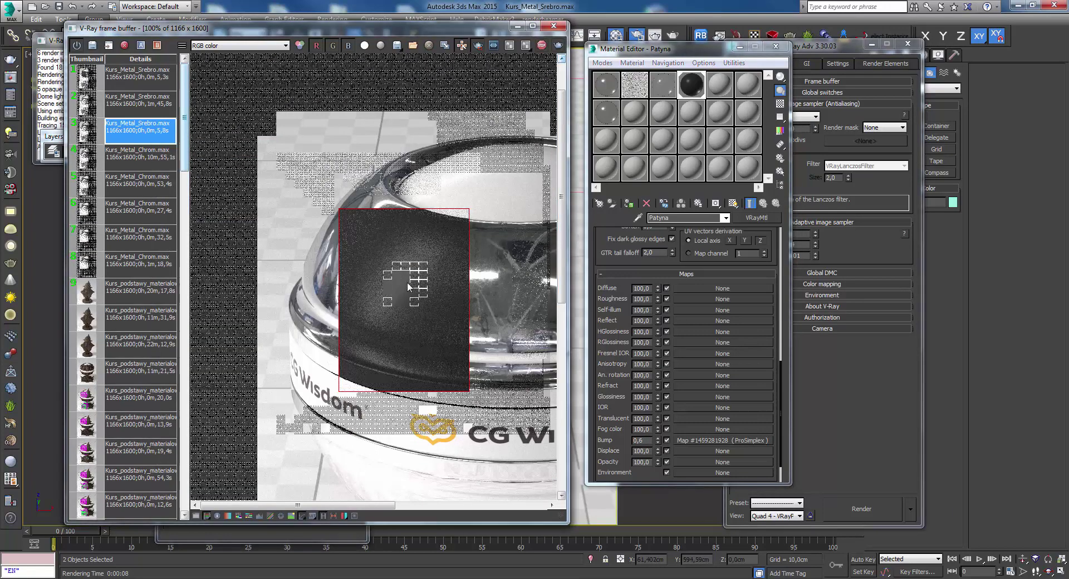
pyautogui.scroll(1, 406, 282)
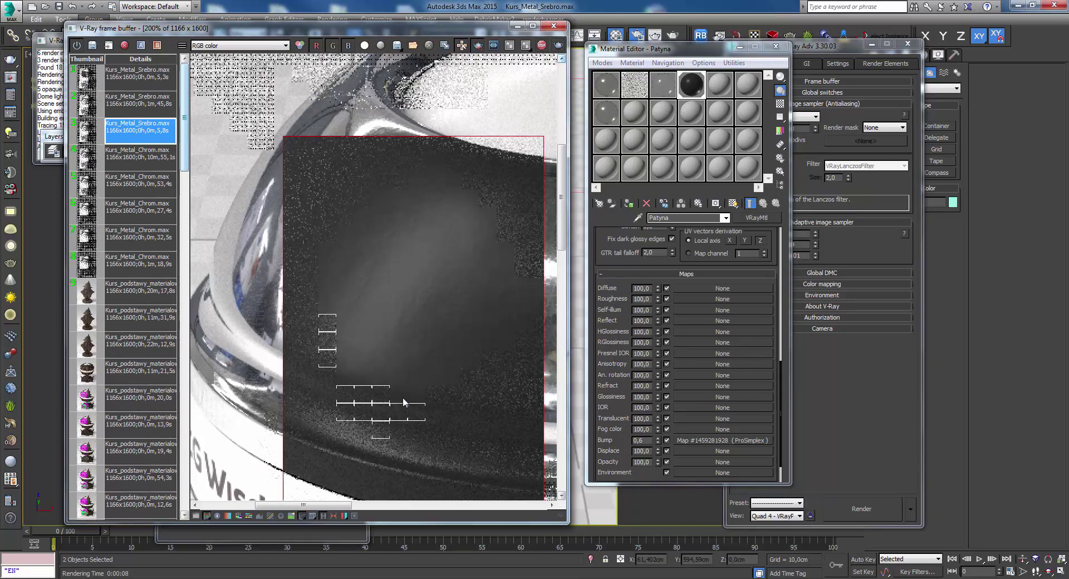
pyautogui.scroll(-1, 387, 211)
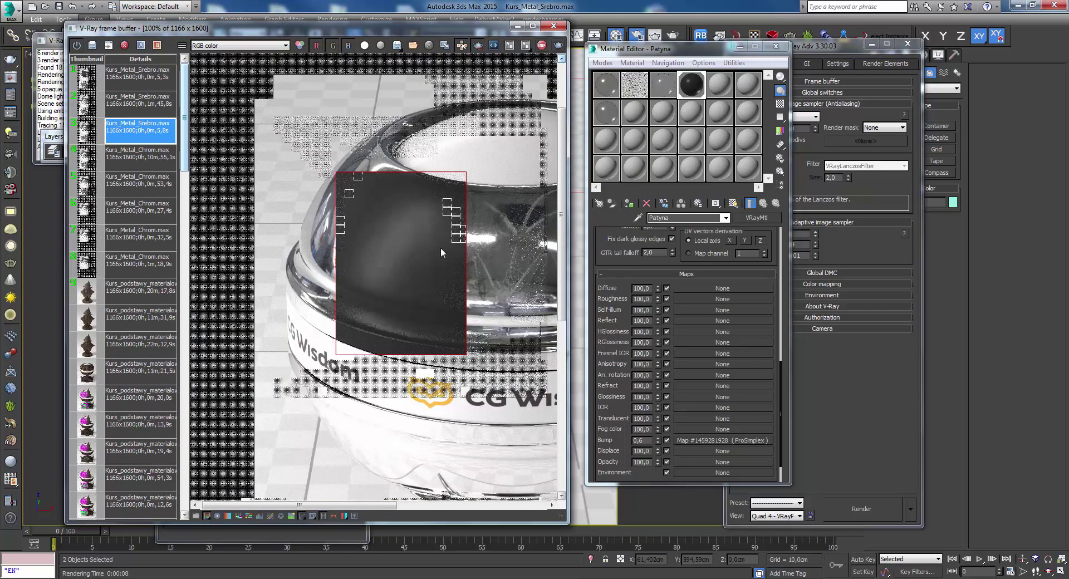
pyautogui.scroll(1, 396, 211)
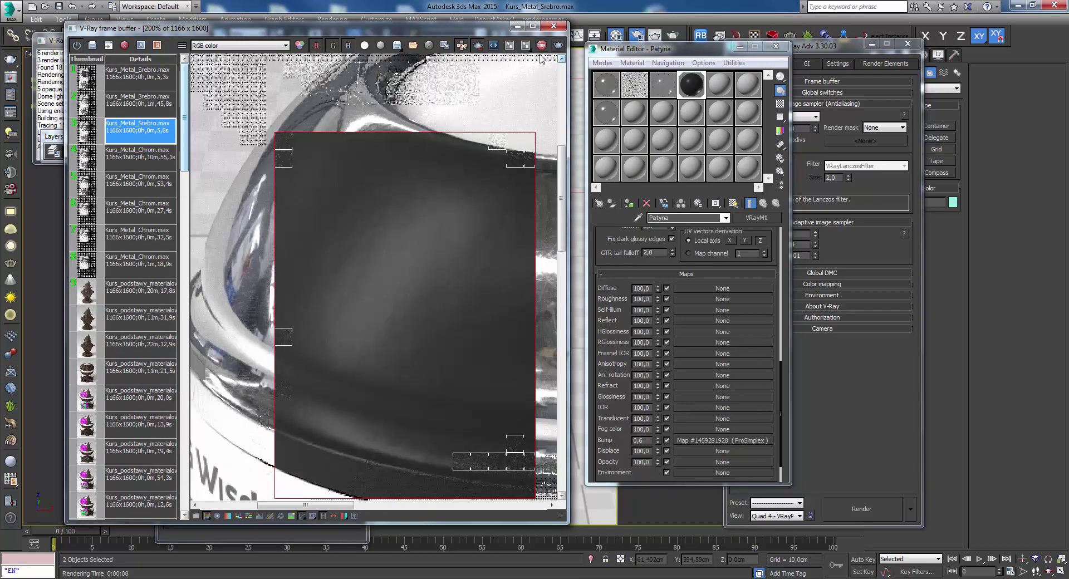
pyautogui.doubleClick(682, 92)
pyautogui.click(668, 90)
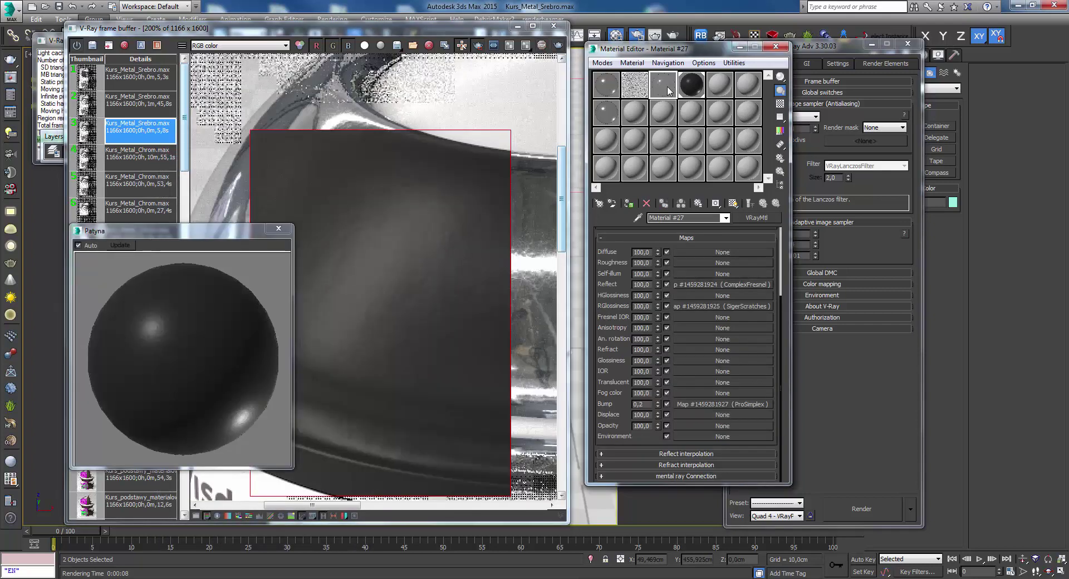
# - Copy Patyna's ProSimplex bump map into reflection glossiness and set the noise size to 4,0
pyautogui.rightClick(678, 306)
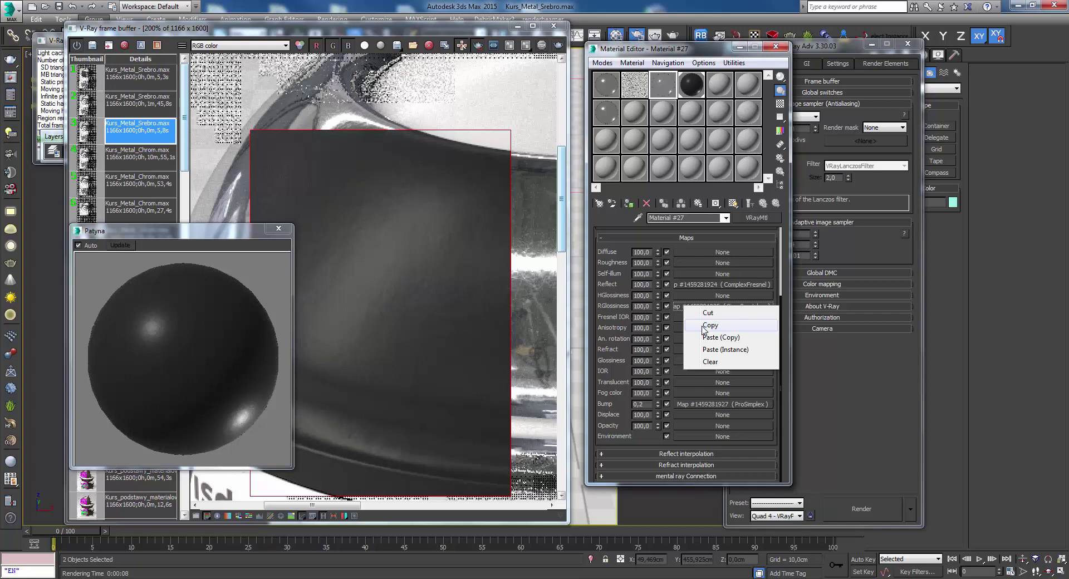
pyautogui.click(695, 84)
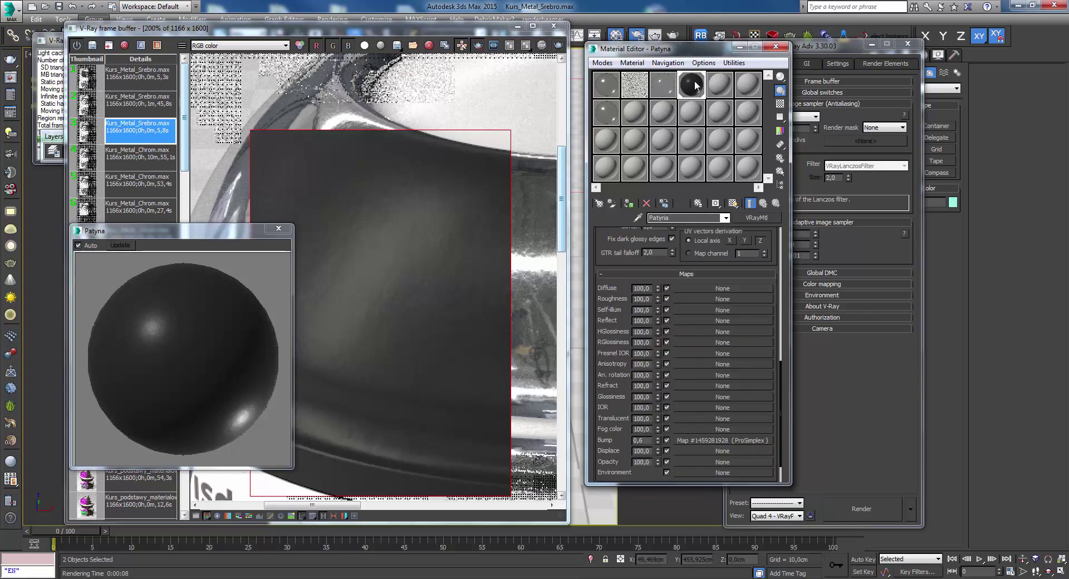
pyautogui.moveTo(717, 444); pyautogui.dragTo(690, 342)
pyautogui.click(664, 299)
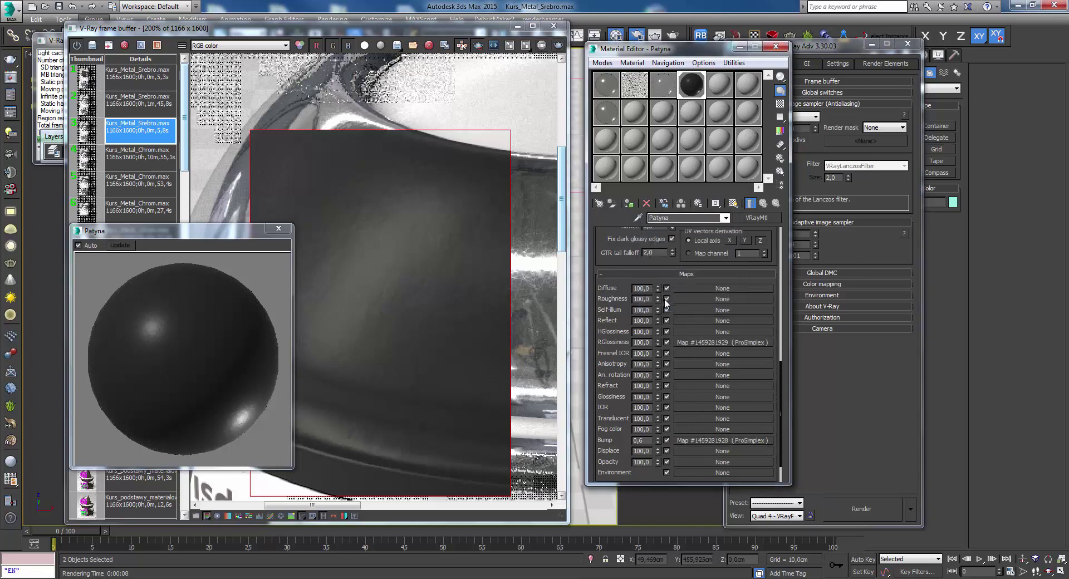
pyautogui.click(700, 343)
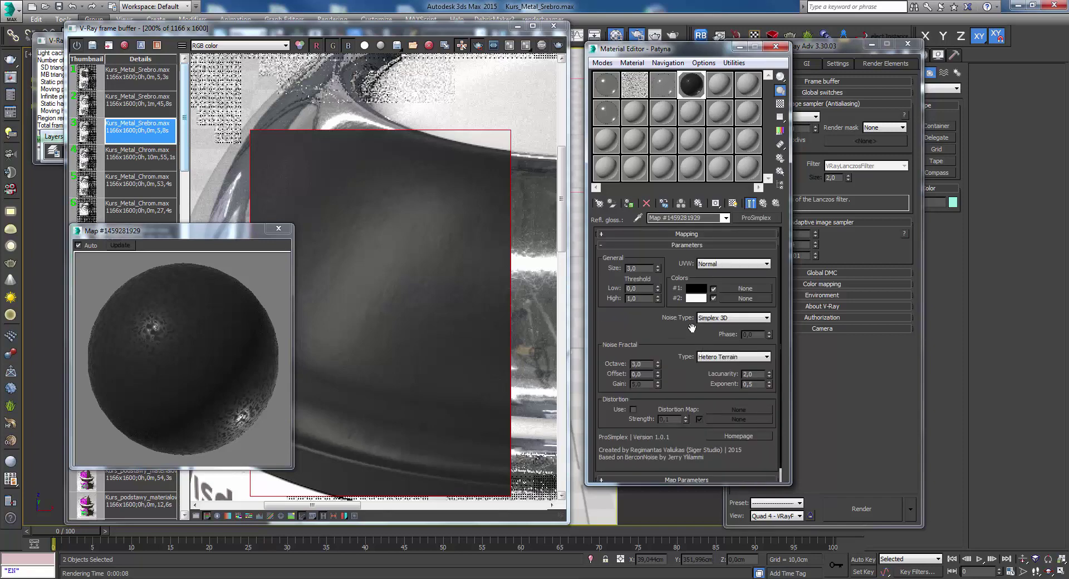
pyautogui.click(748, 206)
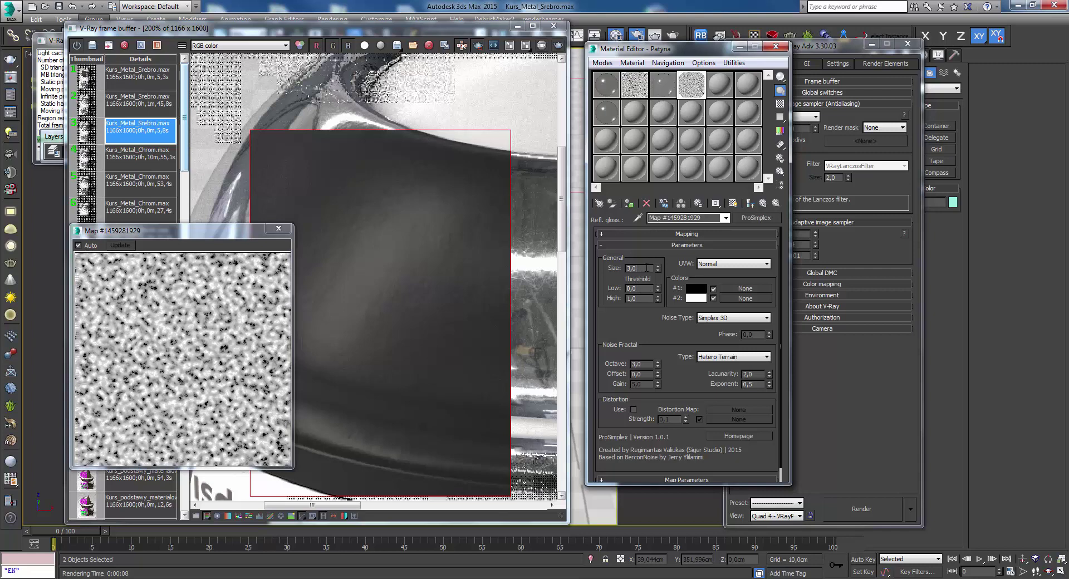
pyautogui.write('4')
pyautogui.press('Return')
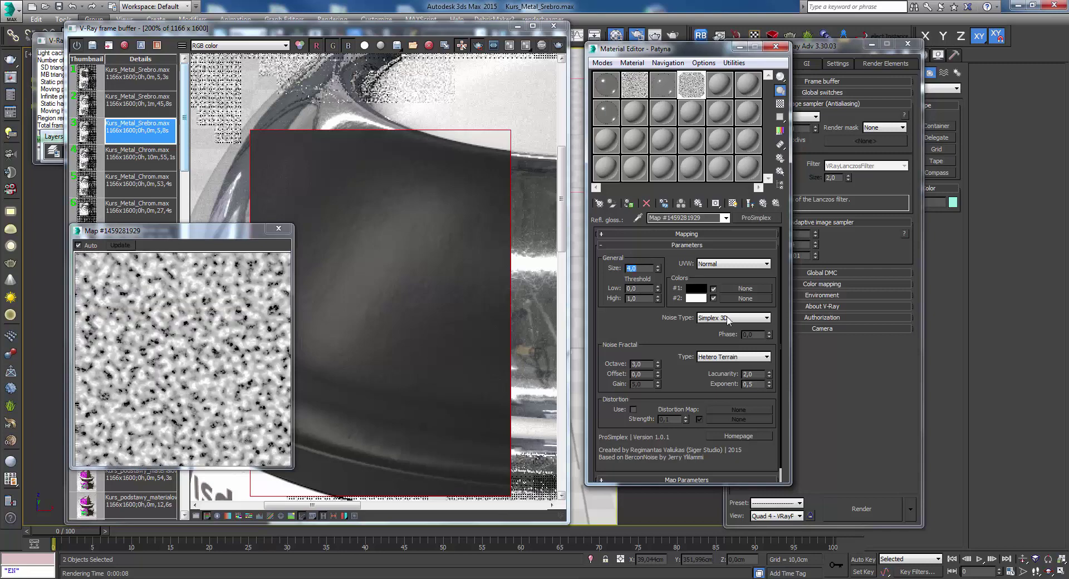
# - Set the noise colours to grey 97 and grey 163, then re-render the base
pyautogui.click(696, 289)
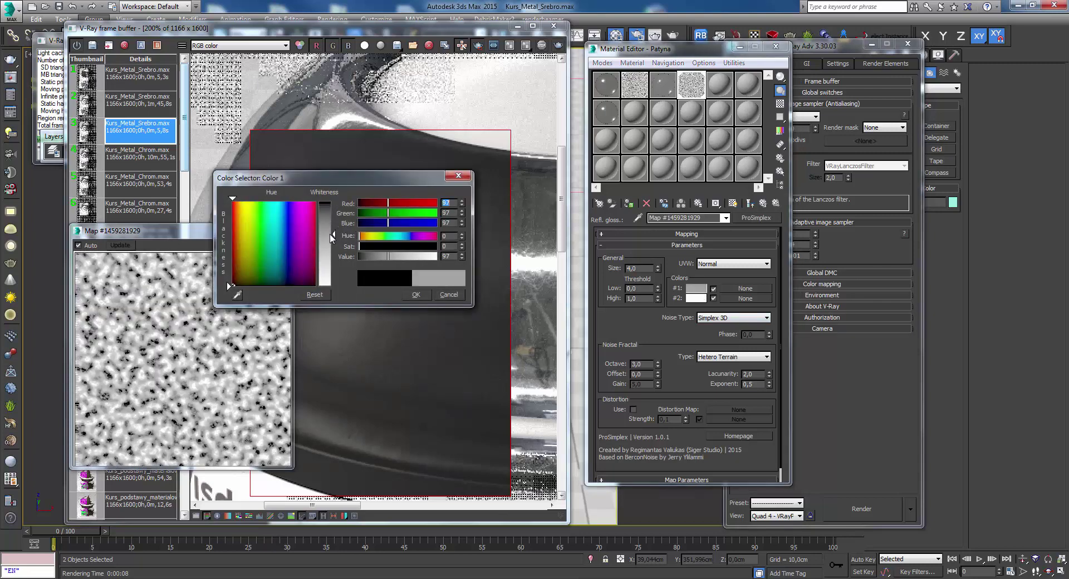
pyautogui.moveTo(359, 256); pyautogui.dragTo(388, 257)
pyautogui.click(695, 298)
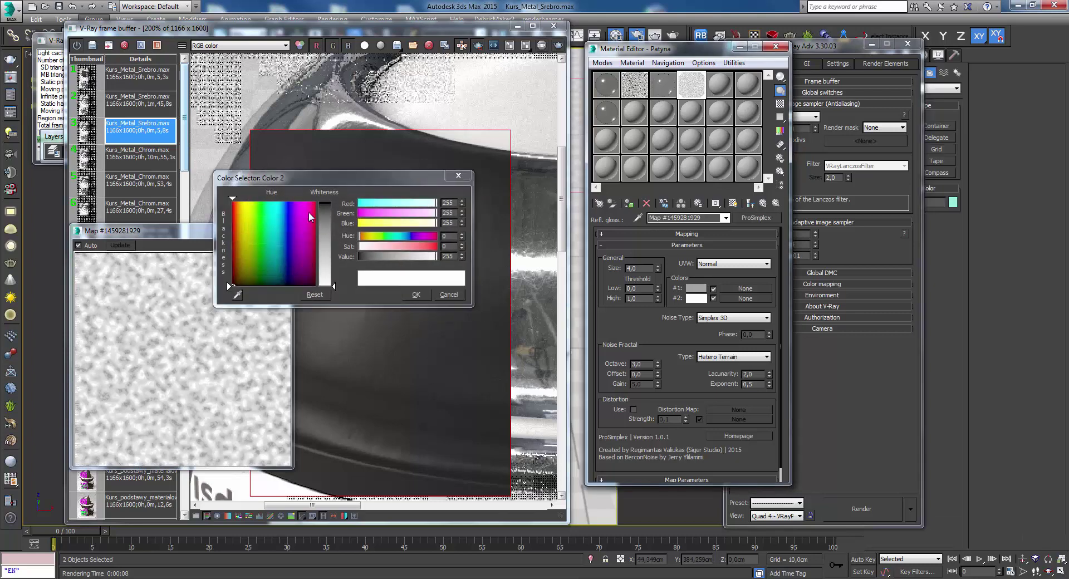
pyautogui.moveTo(334, 260); pyautogui.dragTo(329, 254)
pyautogui.click(416, 294)
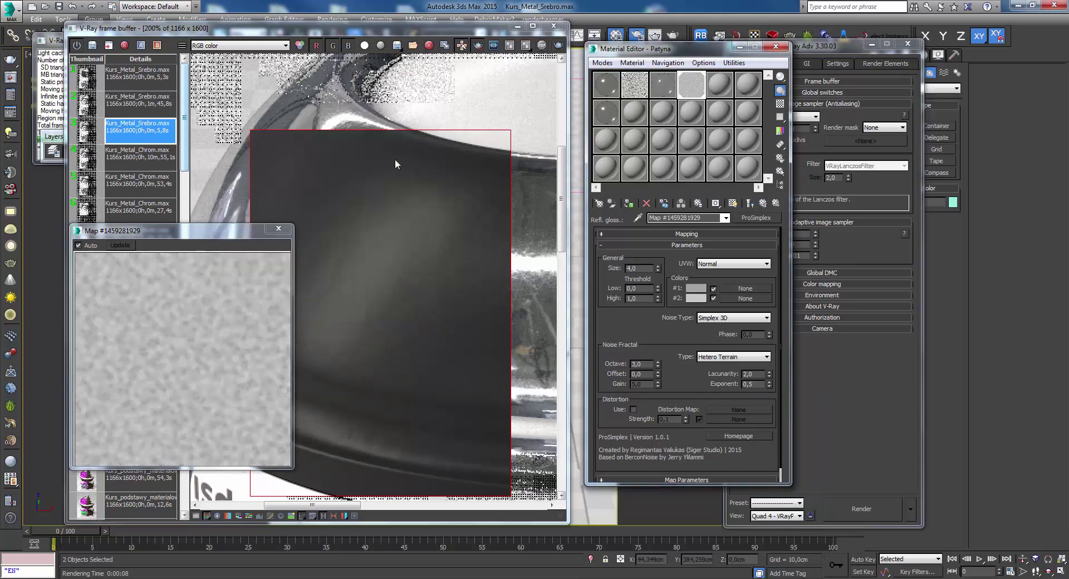
pyautogui.click(559, 47)
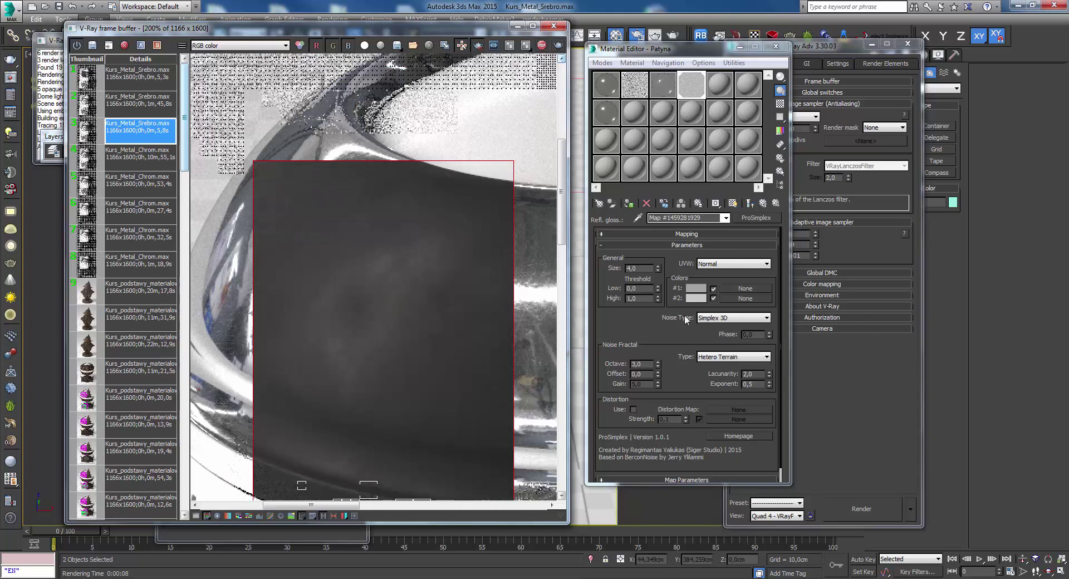
# - Change noise Color 2 to grey 136, re-render the base, and preview the noise map
pyautogui.click(695, 289)
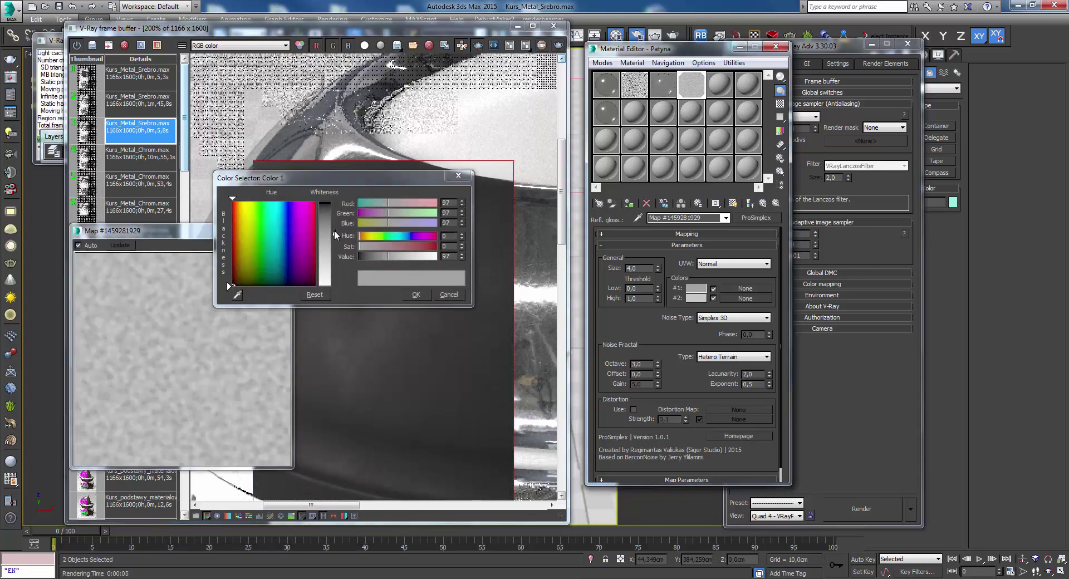
pyautogui.click(416, 294)
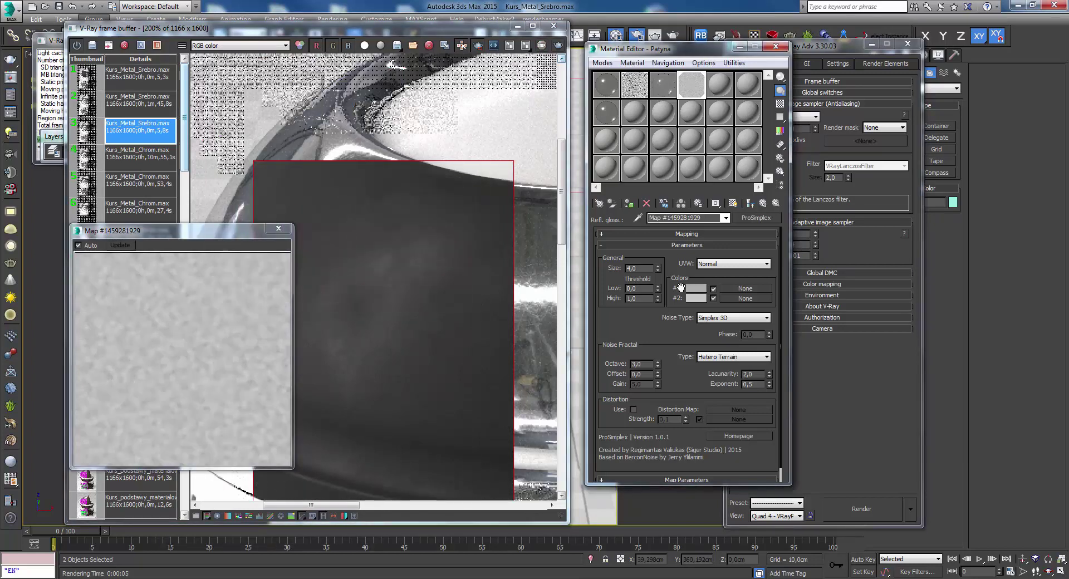
pyautogui.click(695, 298)
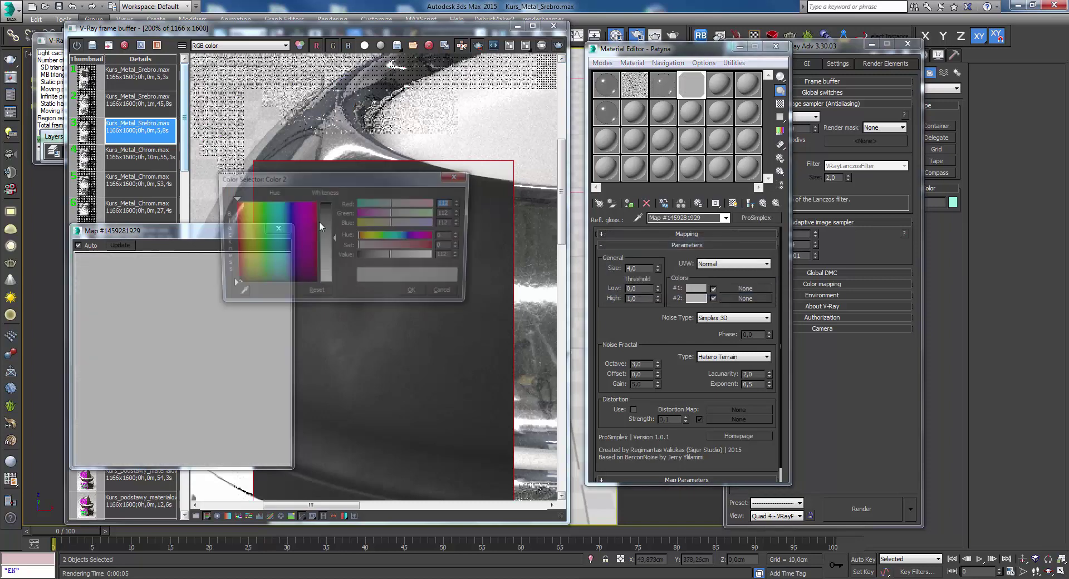
pyautogui.moveTo(340, 248); pyautogui.dragTo(335, 240)
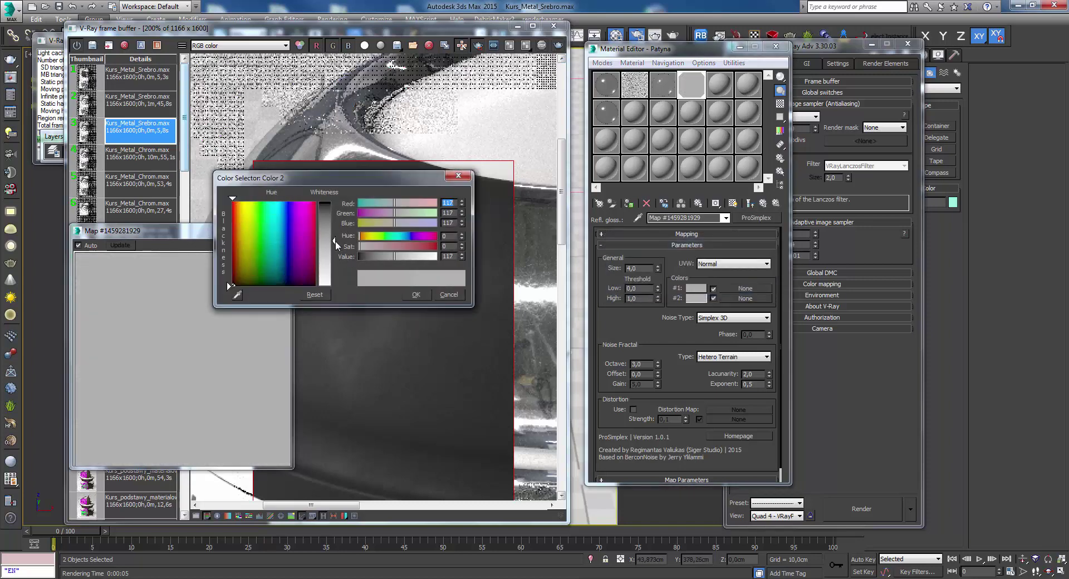
pyautogui.click(416, 295)
pyautogui.click(557, 45)
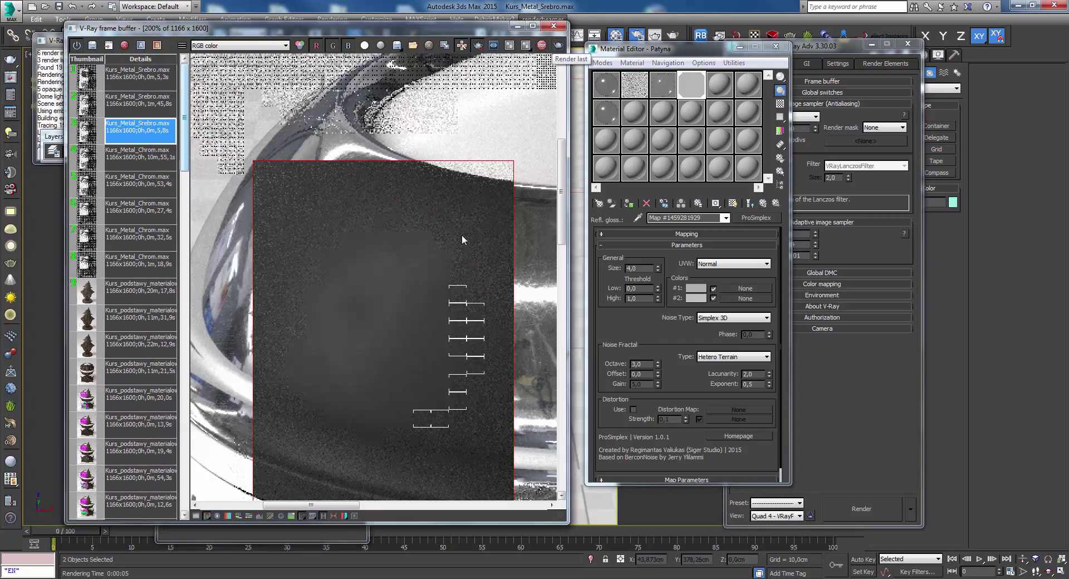
pyautogui.scroll(-1, 406, 283)
pyautogui.scroll(1, 388, 329)
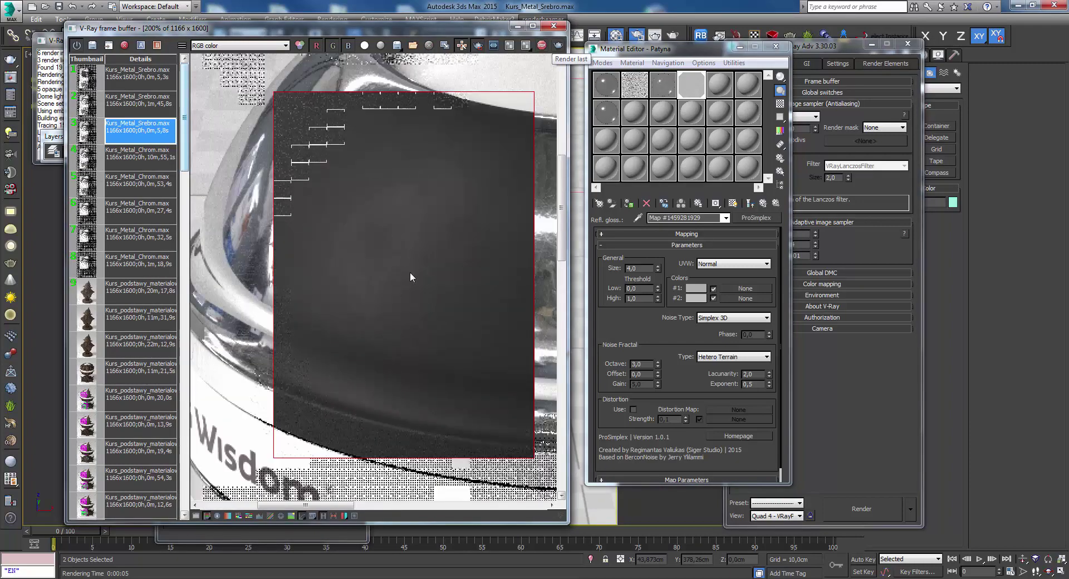
pyautogui.scroll(-1, 438, 241)
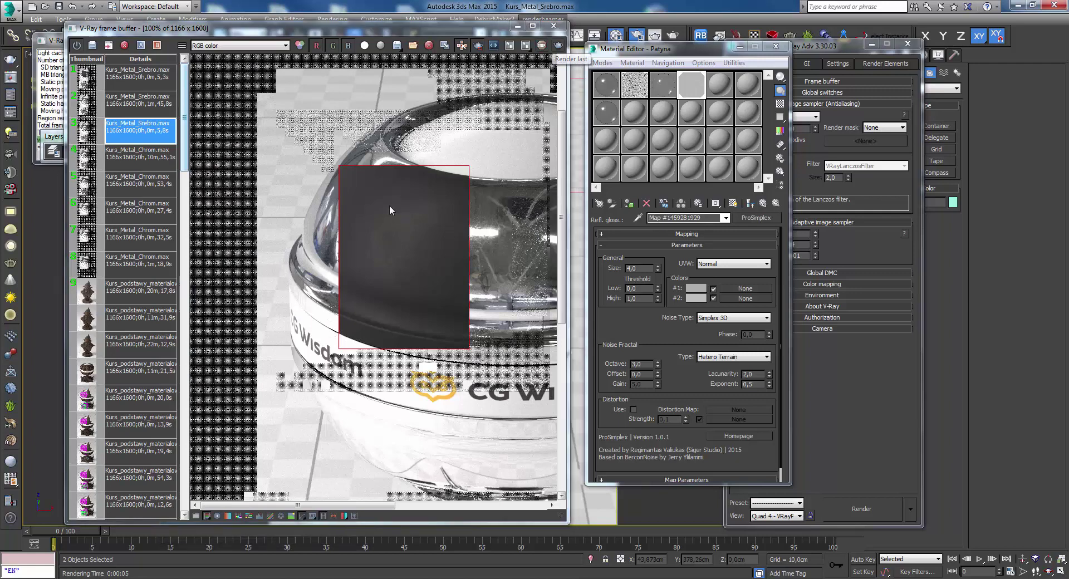
pyautogui.doubleClick(691, 84)
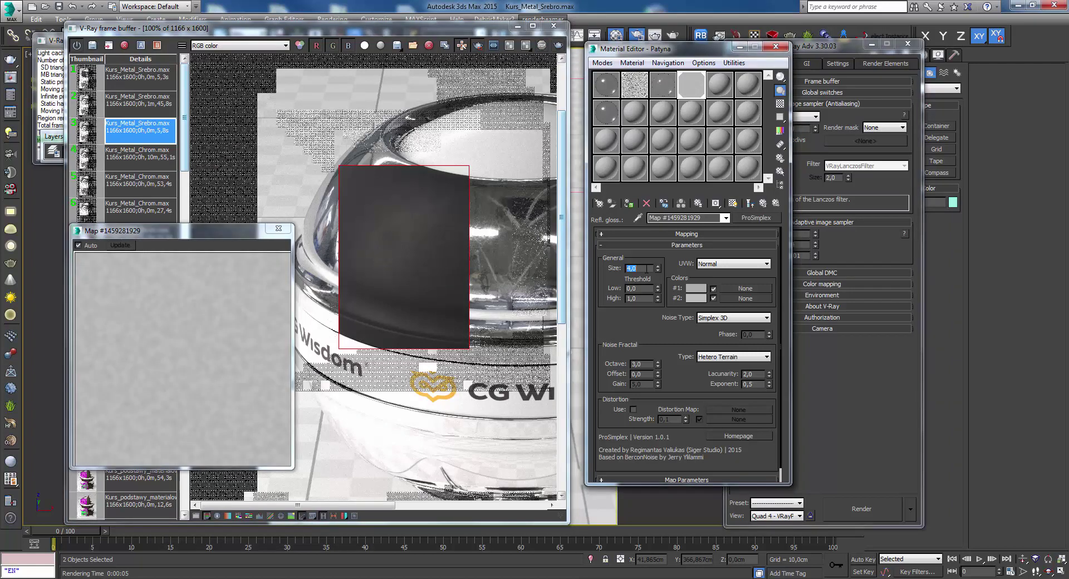
# - Re-render the base region to compare the smaller noise size and the High threshold 0,7
pyautogui.click(558, 46)
pyautogui.scroll(1, 420, 223)
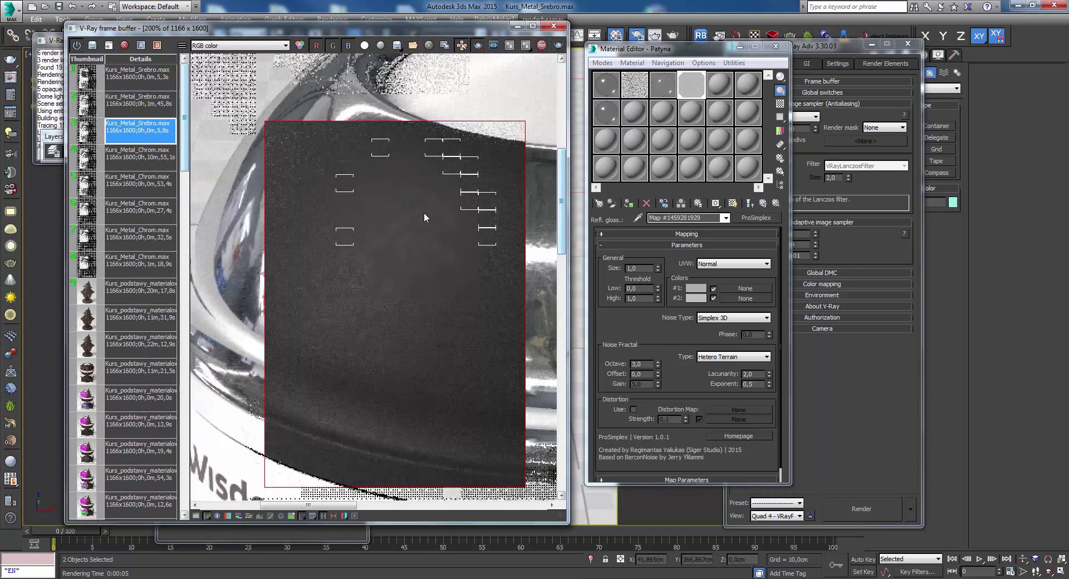
pyautogui.scroll(-1, 410, 191)
pyautogui.scroll(1, 423, 265)
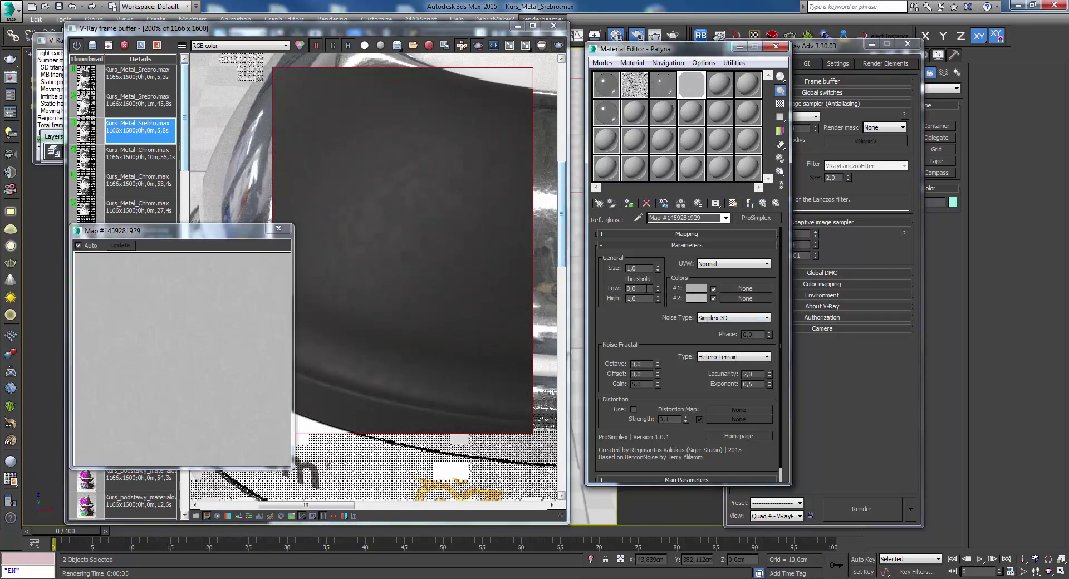
pyautogui.click(557, 45)
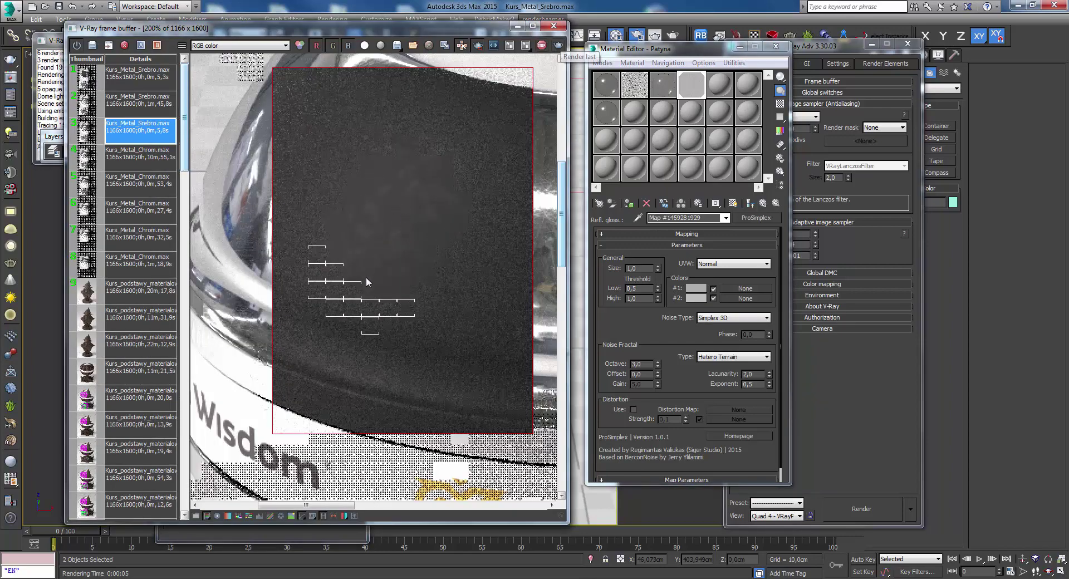
pyautogui.click(642, 299)
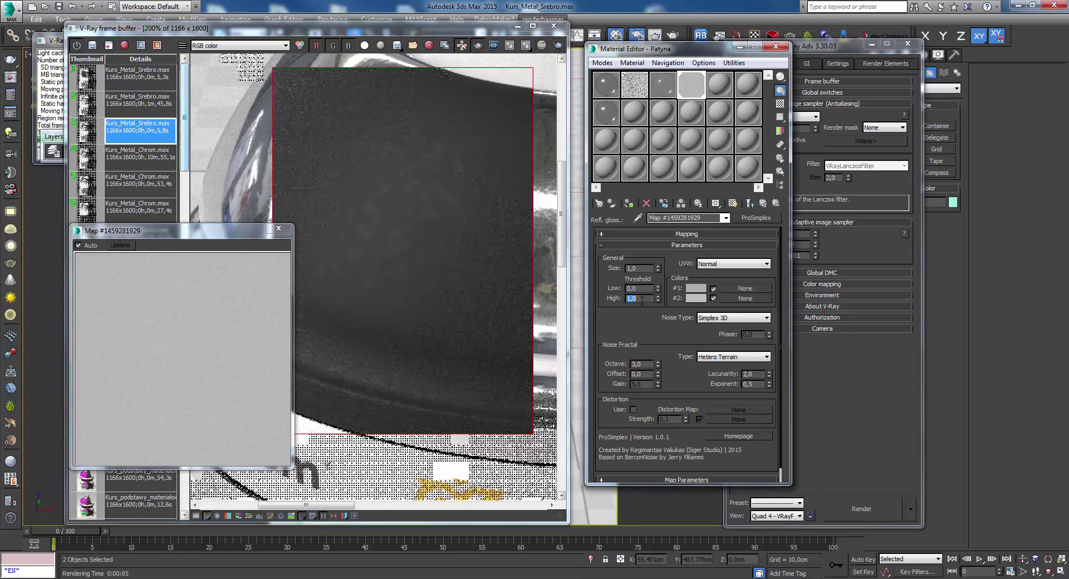
pyautogui.click(530, 46)
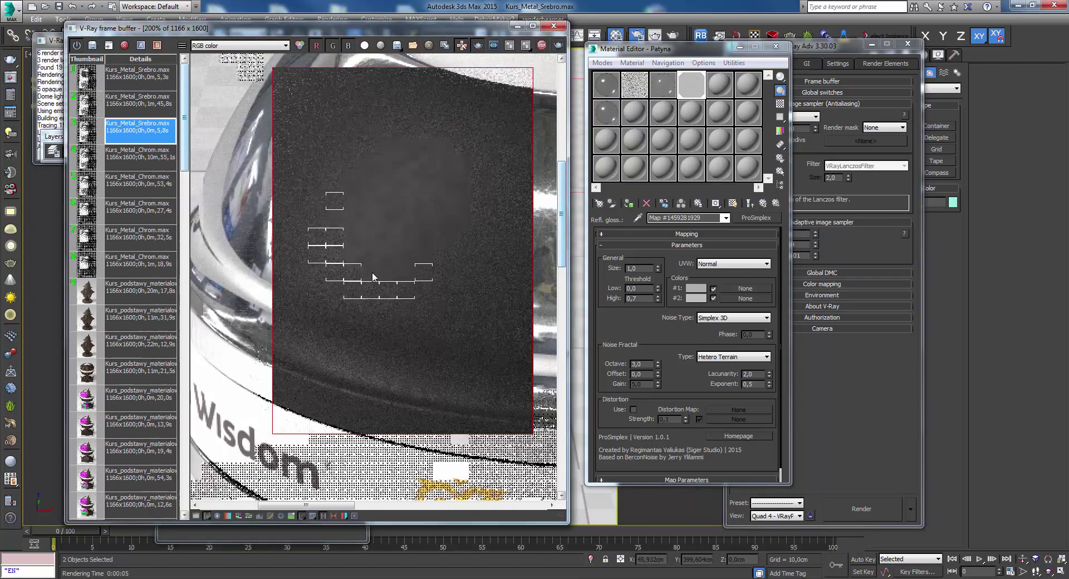
pyautogui.doubleClick(646, 298)
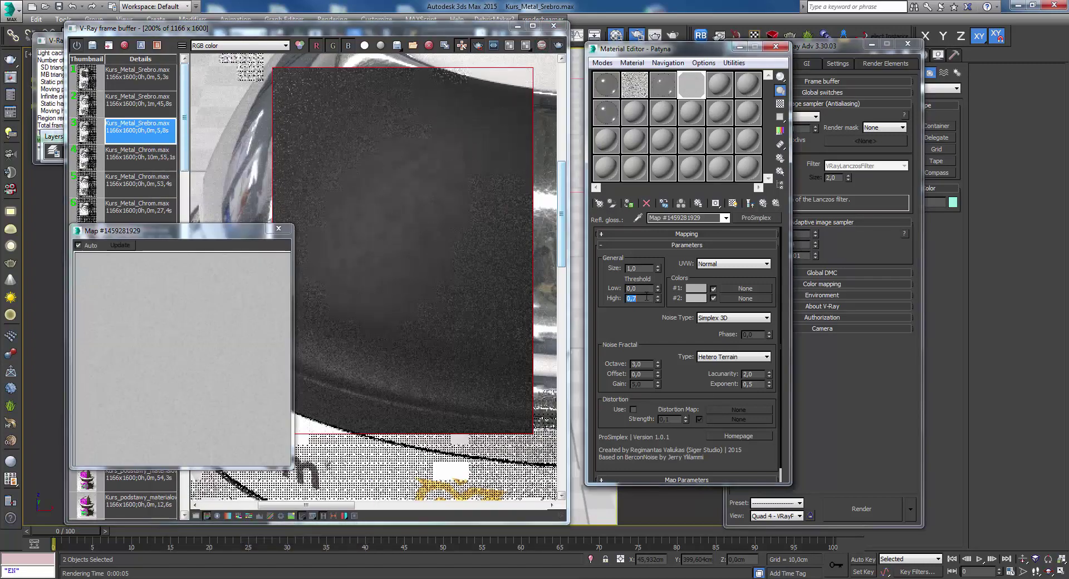
pyautogui.write('1')
# - Set the ProSimplex Color #2 to 125 grey and re-render to check the glossiness
pyautogui.click(696, 298)
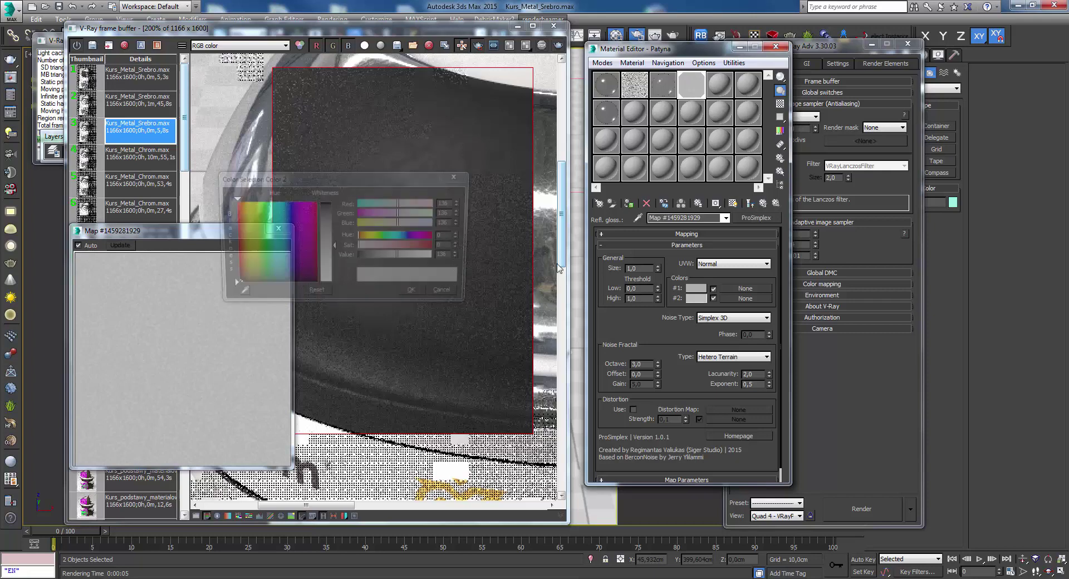
pyautogui.click(458, 299)
pyautogui.click(696, 288)
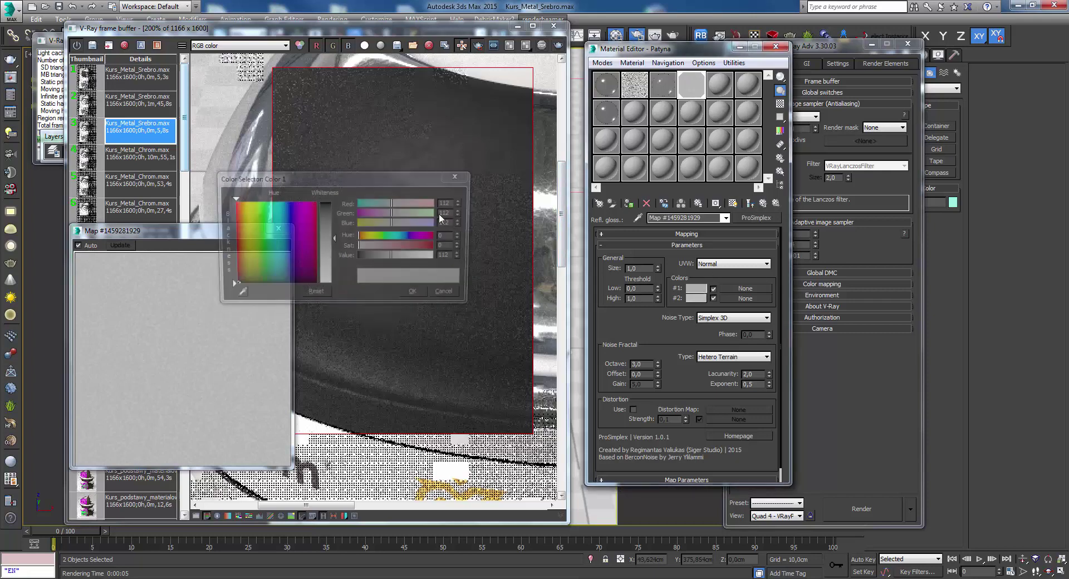
pyautogui.click(449, 295)
pyautogui.click(696, 298)
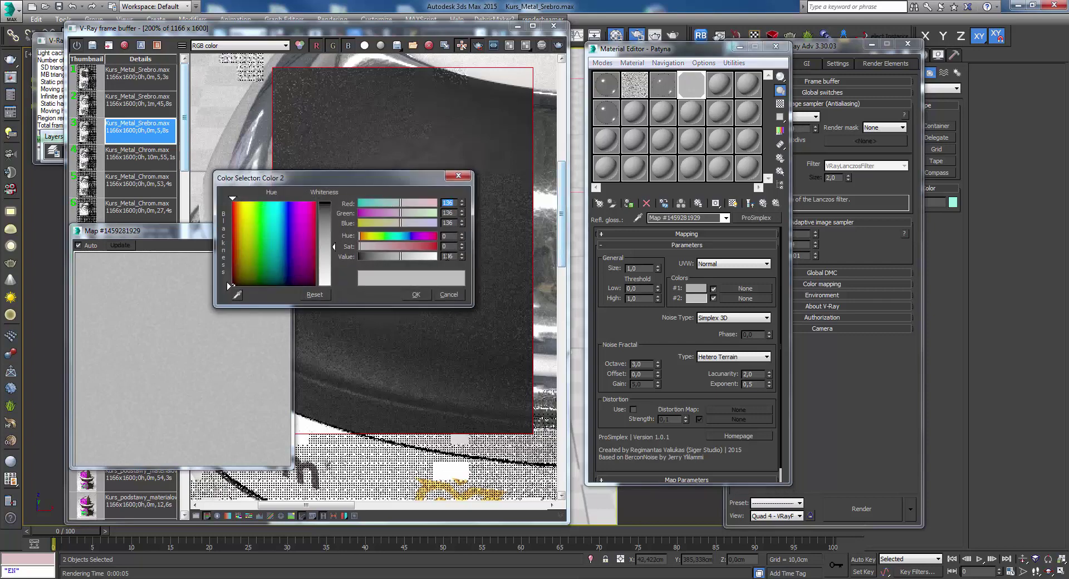
pyautogui.write('125')
pyautogui.press('Return')
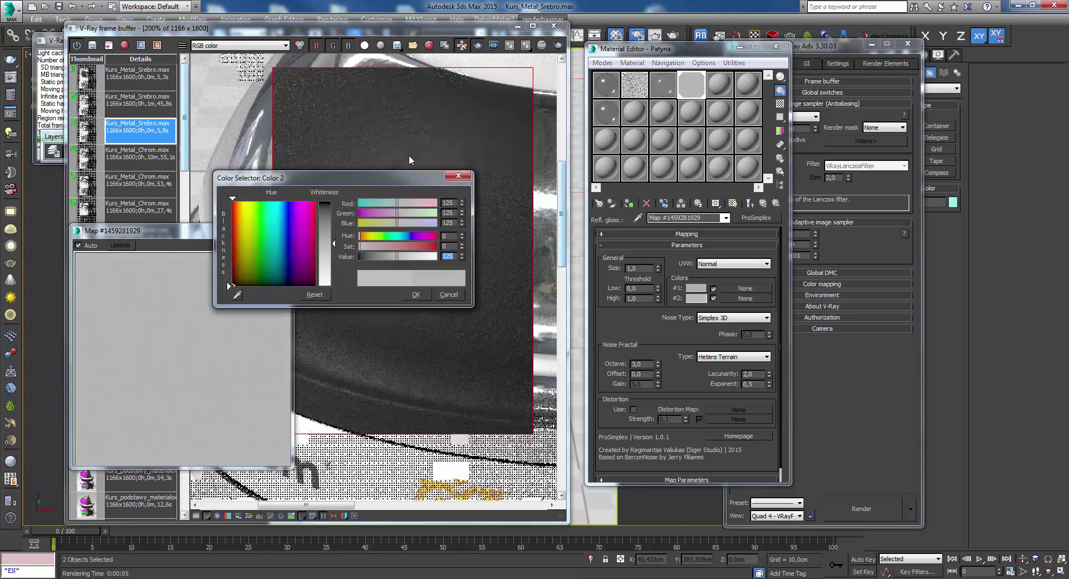
pyautogui.click(416, 294)
pyautogui.hotkey('shift', 'q')
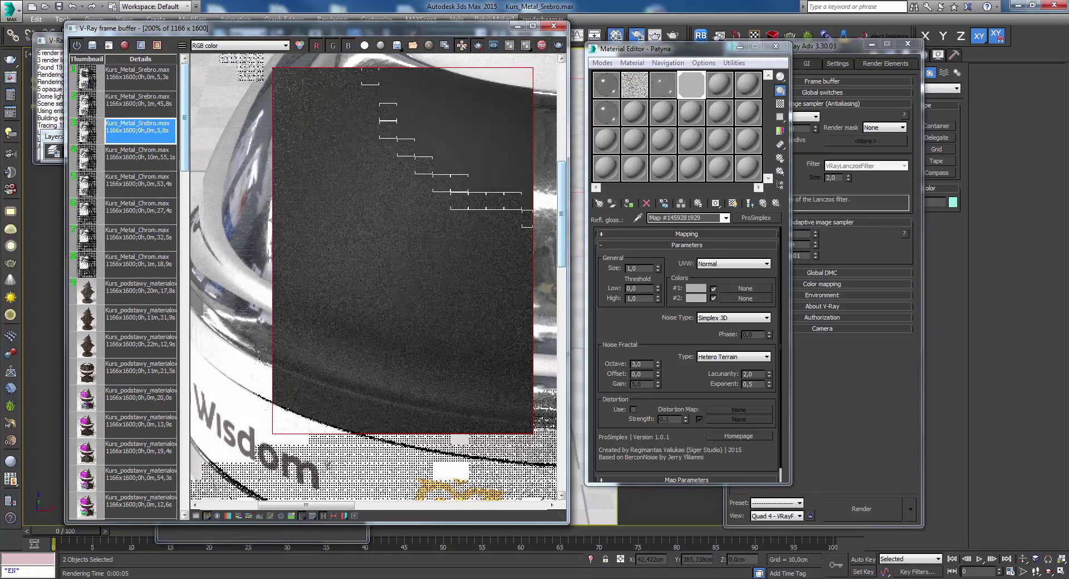
pyautogui.moveTo(275, 216); pyautogui.dragTo(286, 288, button='middle')
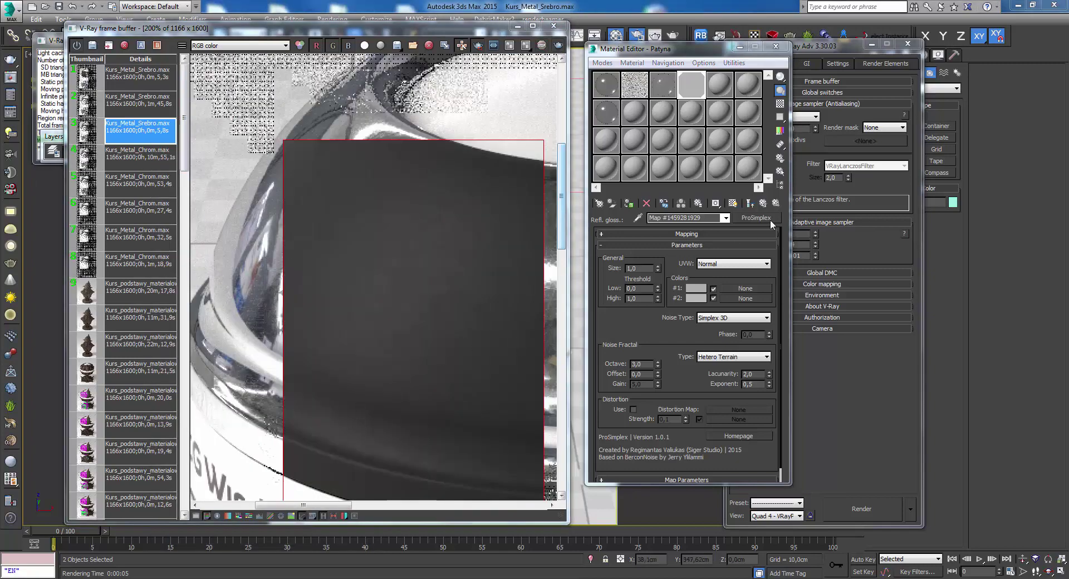
# - Return to the Patyna material and re-render the current region
pyautogui.doubleClick(691, 84)
pyautogui.click(749, 203)
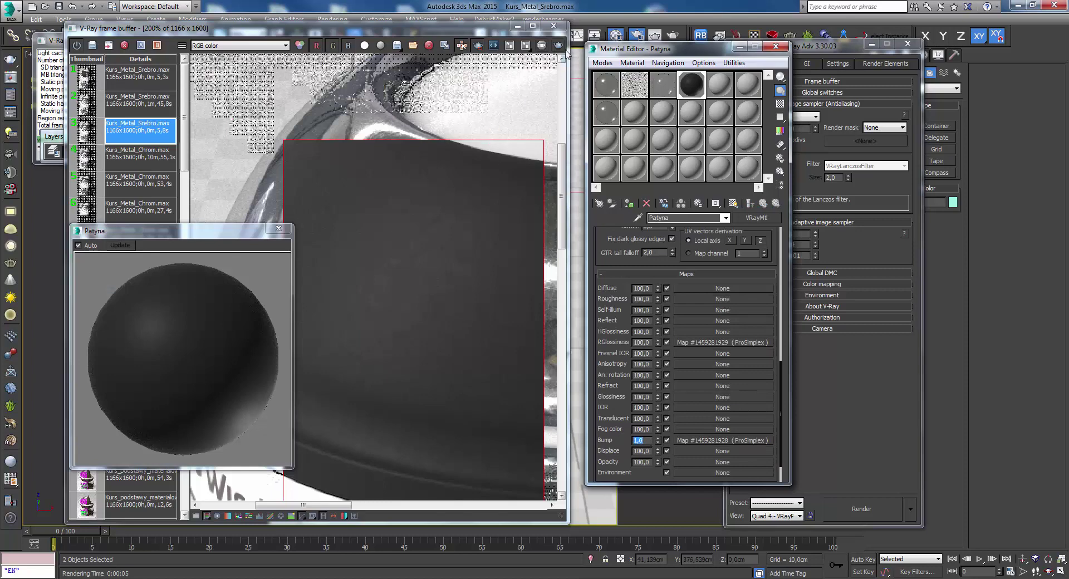
pyautogui.hotkey('shift', 'q')
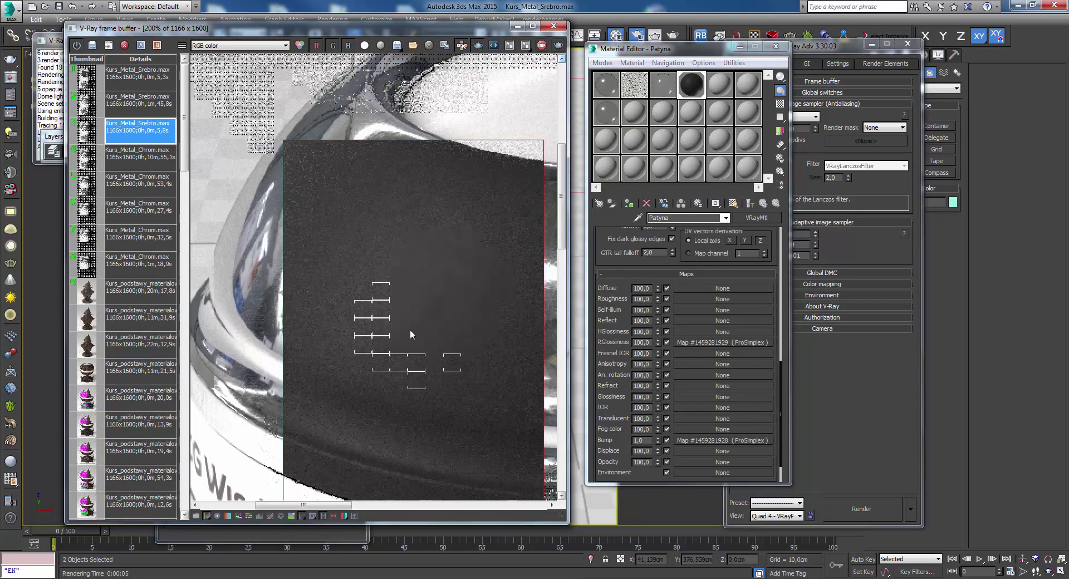
pyautogui.scroll(-1, 395, 274)
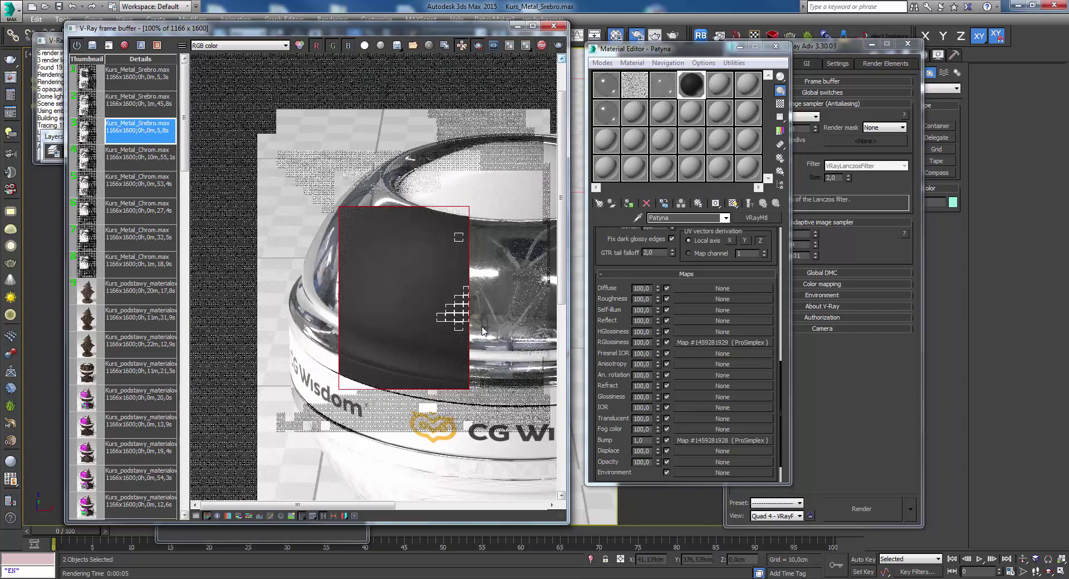
pyautogui.scroll(-1, 423, 343)
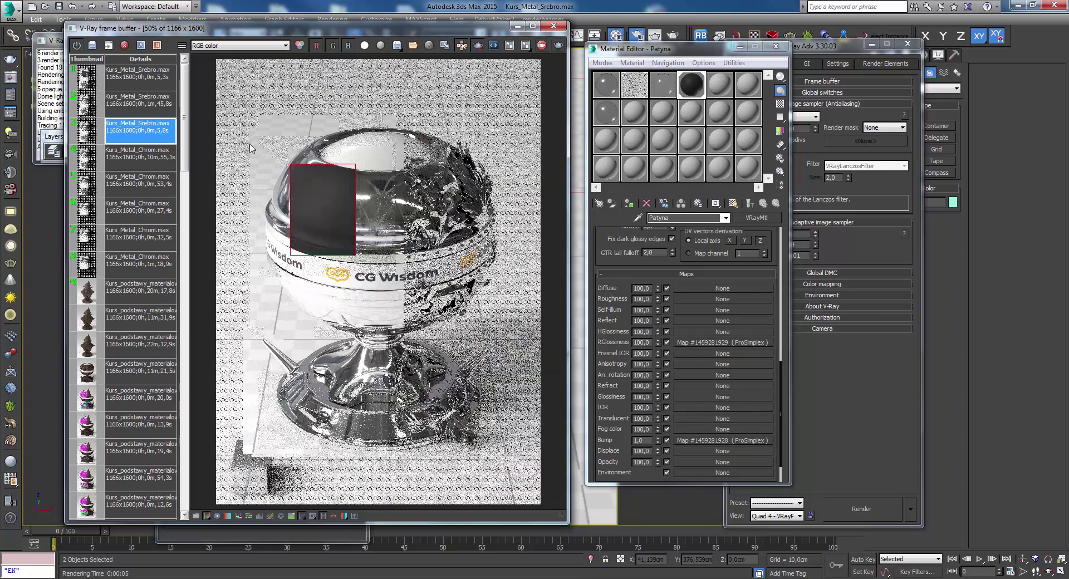
# - Render a region around the cup's base, then bring up the silver candlestick reference photo
pyautogui.moveTo(239, 303); pyautogui.dragTo(425, 453)
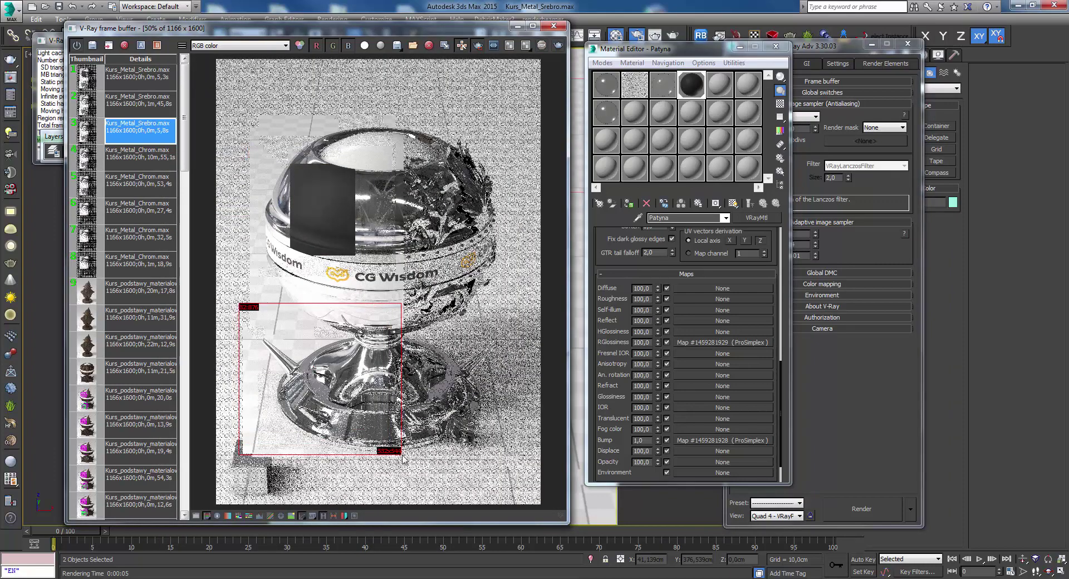
pyautogui.click(557, 45)
pyautogui.scroll(1, 339, 393)
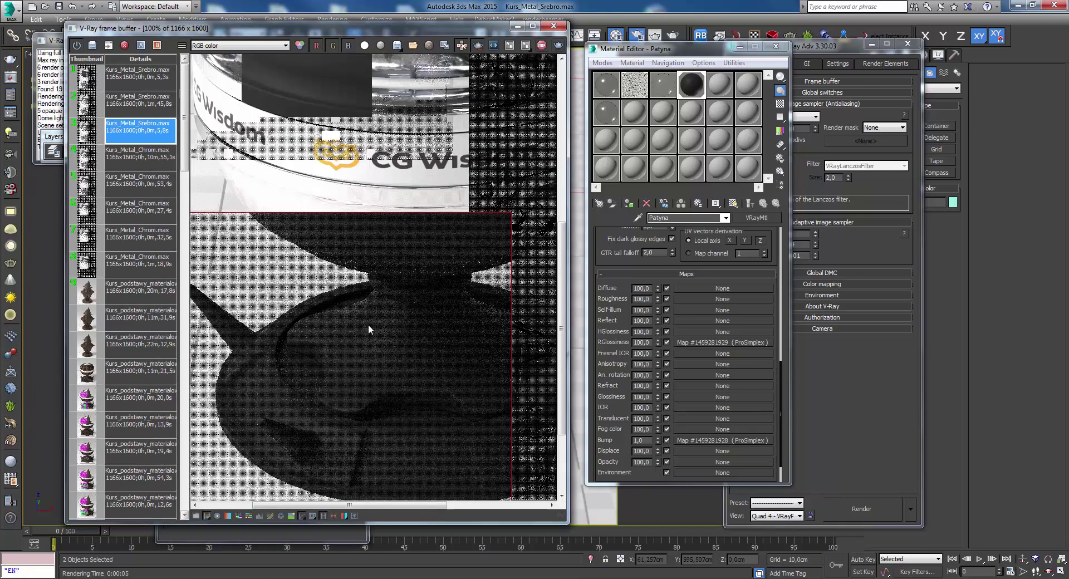
pyautogui.moveTo(334, 360); pyautogui.dragTo(372, 333, button='middle')
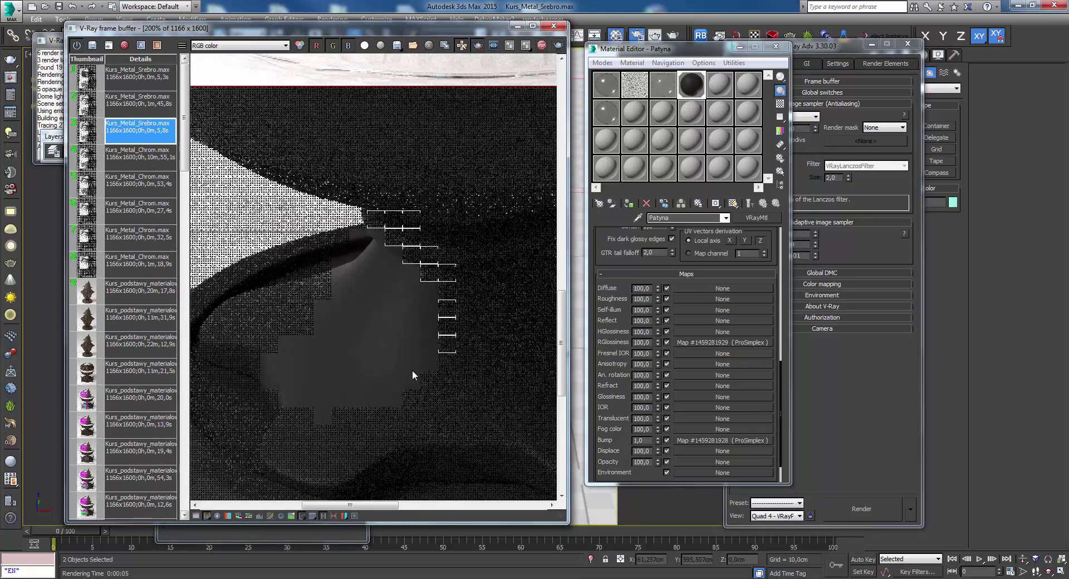
pyautogui.moveTo(342, 437)
pyautogui.mouseDown(button='middle')
pyautogui.moveTo(262, 395)
pyautogui.moveTo(351, 318)
pyautogui.mouseUp(button='middle')
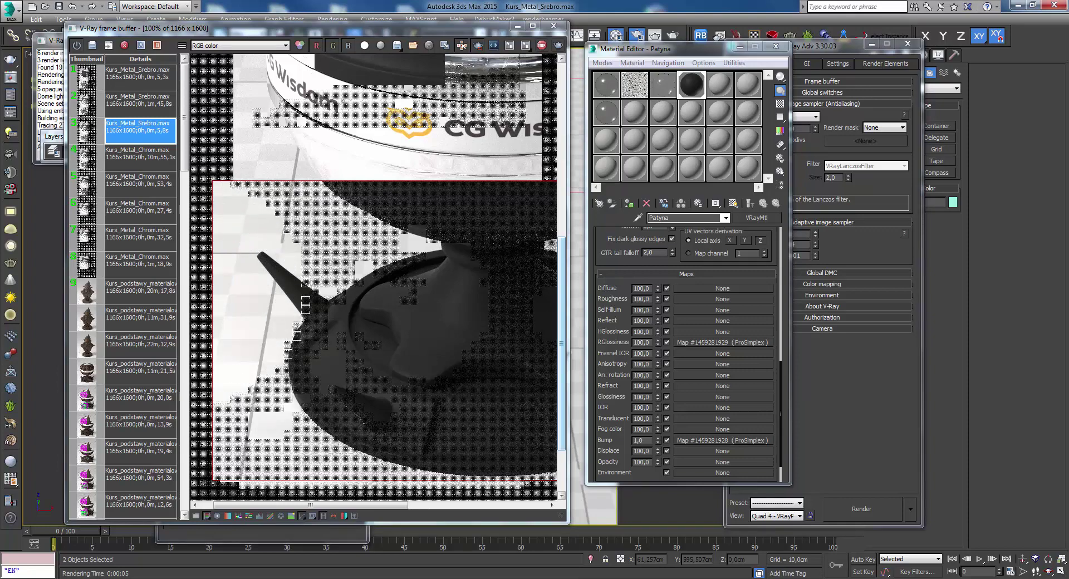
pyautogui.hotkey('alt', 'Tab')
# - Crop the candlestick photo to its left flared cup and move the IrfanView window aside
pyautogui.scroll(-1, 236, 207)
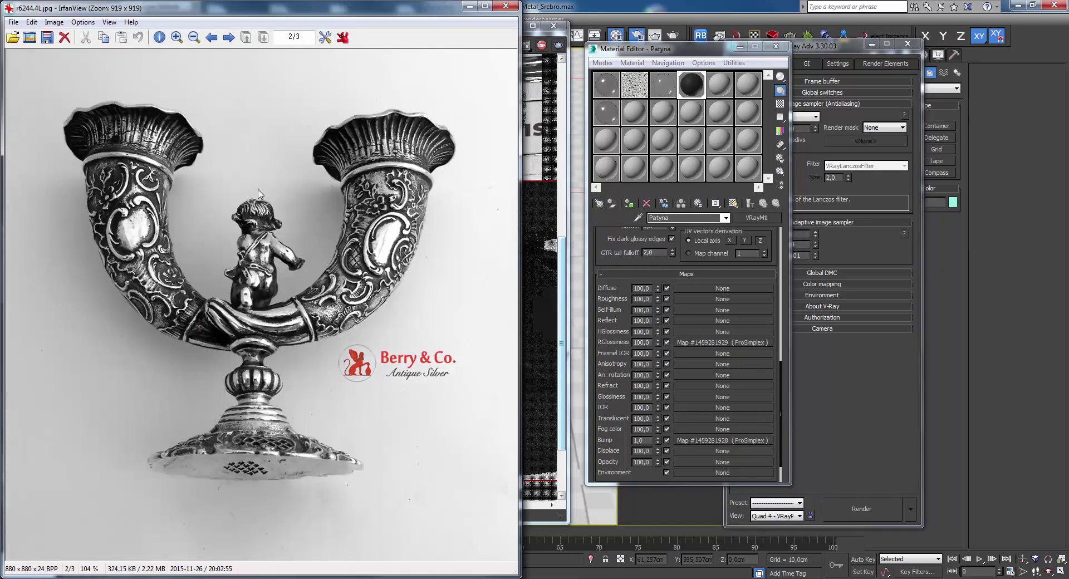
pyautogui.scroll(-1, 232, 321)
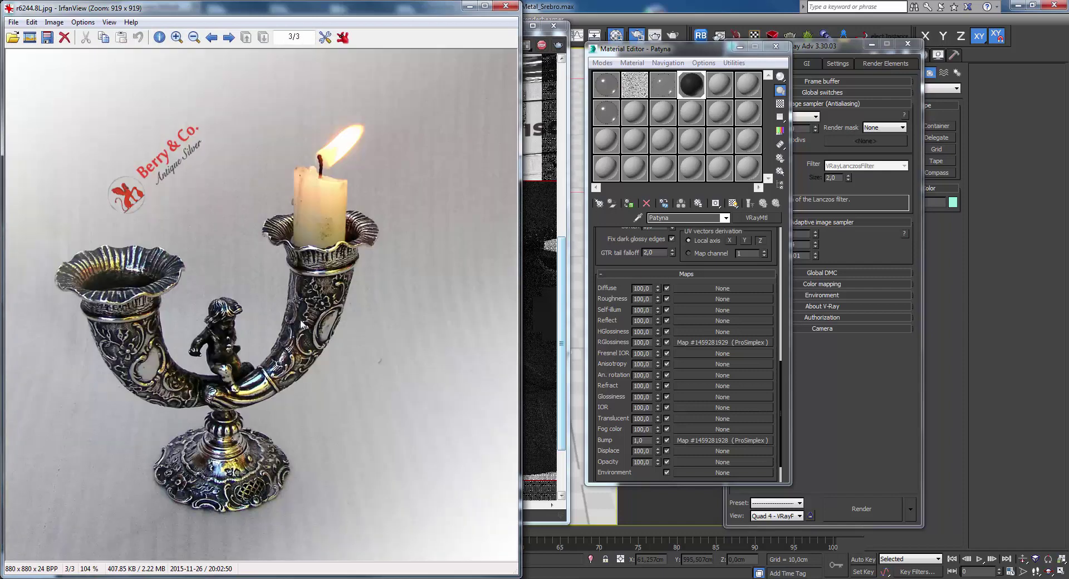
pyautogui.scroll(1, 281, 326)
pyautogui.scroll(1, 281, 326)
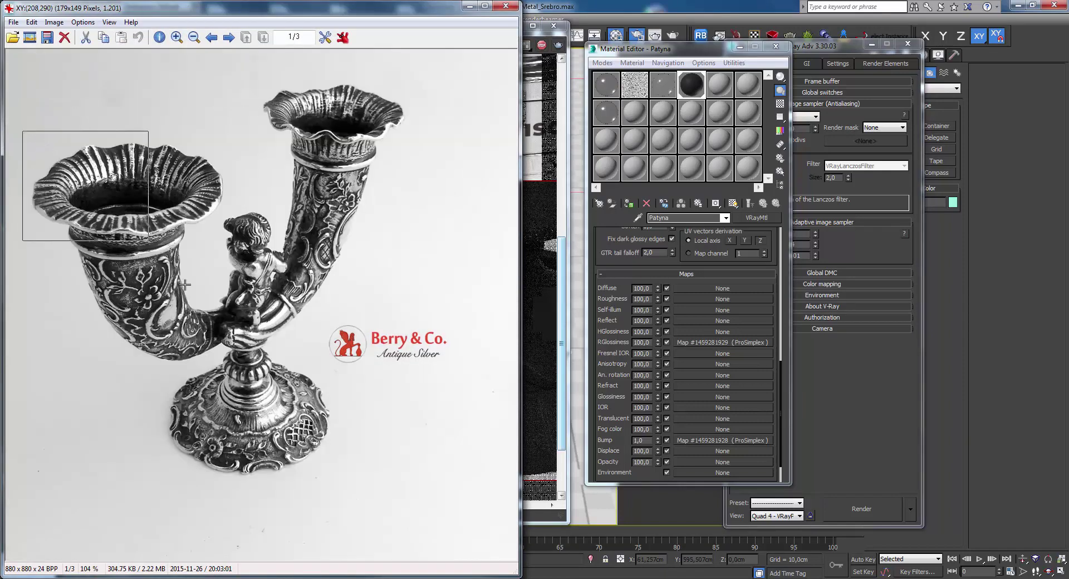
pyautogui.moveTo(22, 131); pyautogui.dragTo(260, 345)
pyautogui.hotkey('ctrl', 'y')
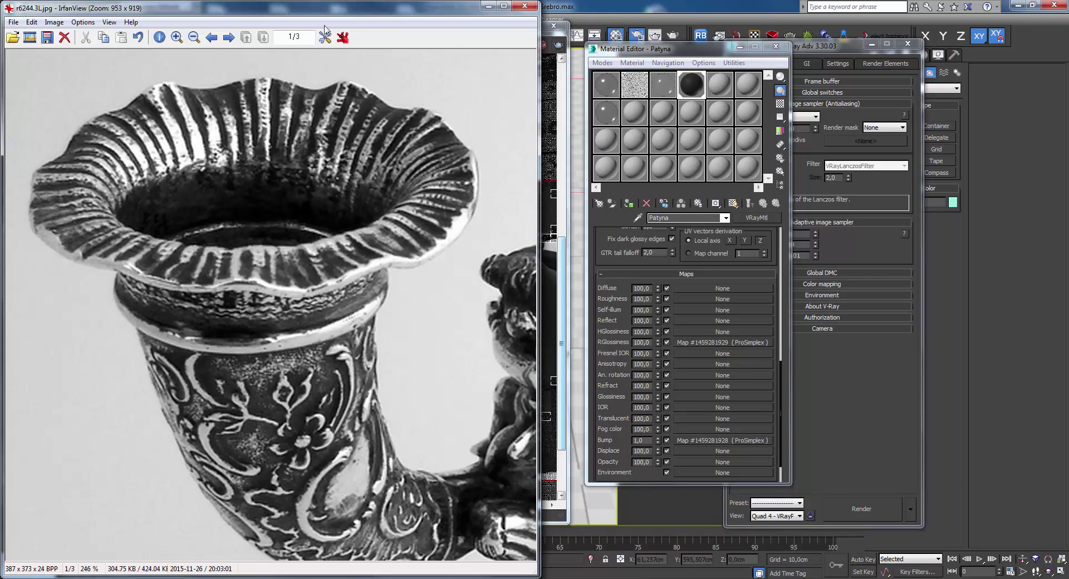
pyautogui.moveTo(294, 7); pyautogui.dragTo(234, 353)
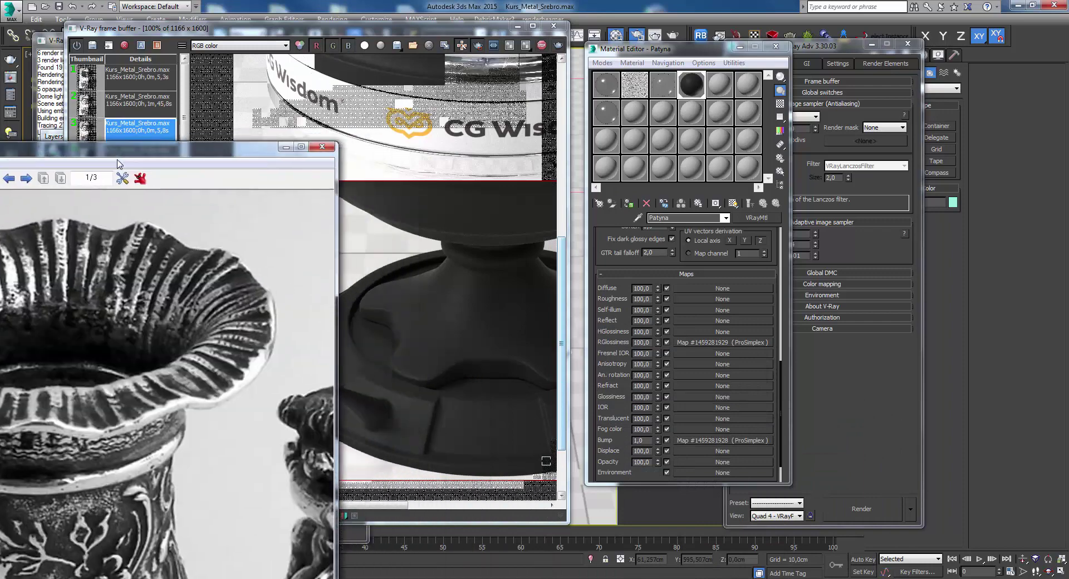
# - Bring the V-Ray frame buffer forward and zoom around to inspect the render
pyautogui.click(455, 280)
pyautogui.scroll(1, 467, 306)
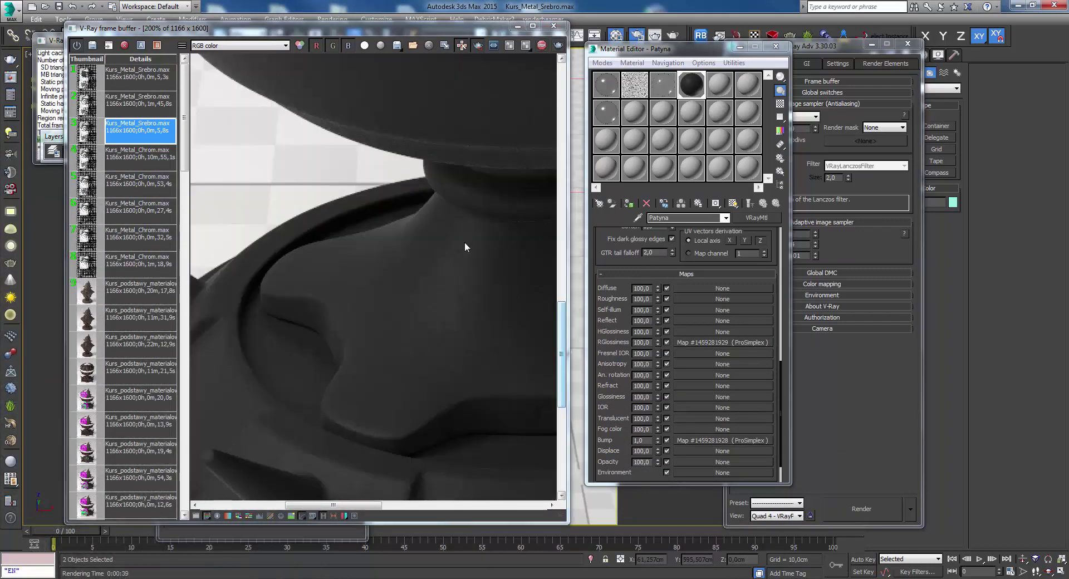
pyautogui.scroll(-1, 451, 252)
pyautogui.scroll(1, 312, 301)
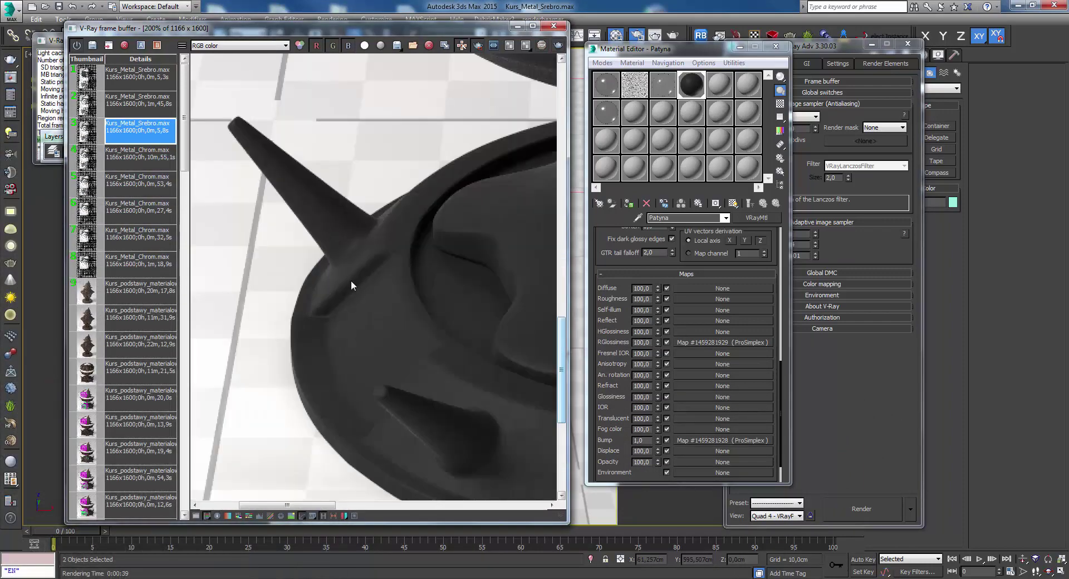
pyautogui.scroll(-1, 462, 299)
pyautogui.scroll(-1, 376, 372)
pyautogui.scroll(1, 419, 325)
pyautogui.scroll(-1, 374, 376)
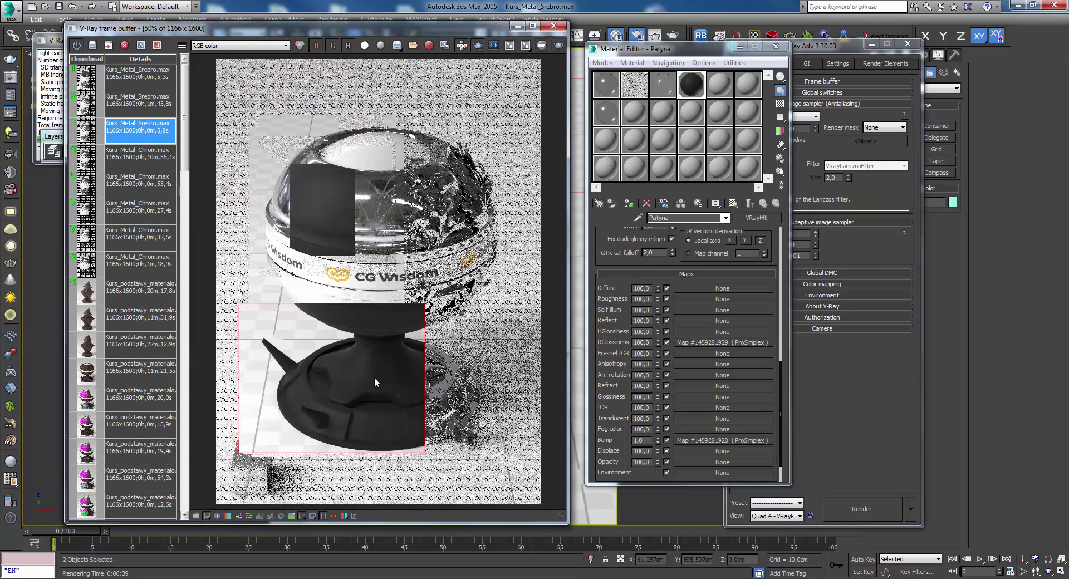
pyautogui.scroll(1, 368, 378)
pyautogui.scroll(-1, 353, 382)
pyautogui.scroll(2, 361, 412)
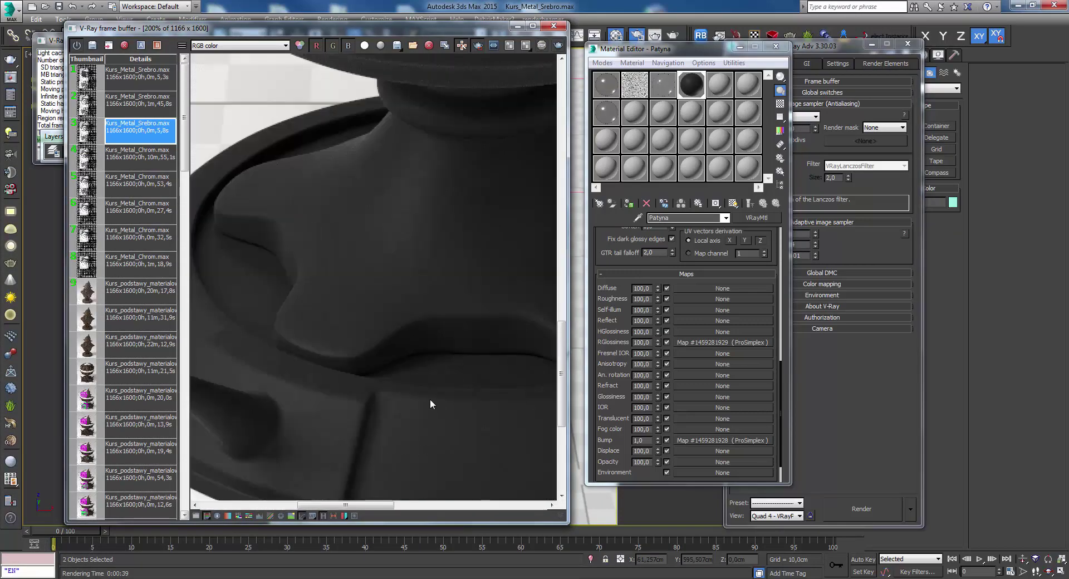
pyautogui.scroll(-1, 431, 399)
pyautogui.scroll(-1, 412, 351)
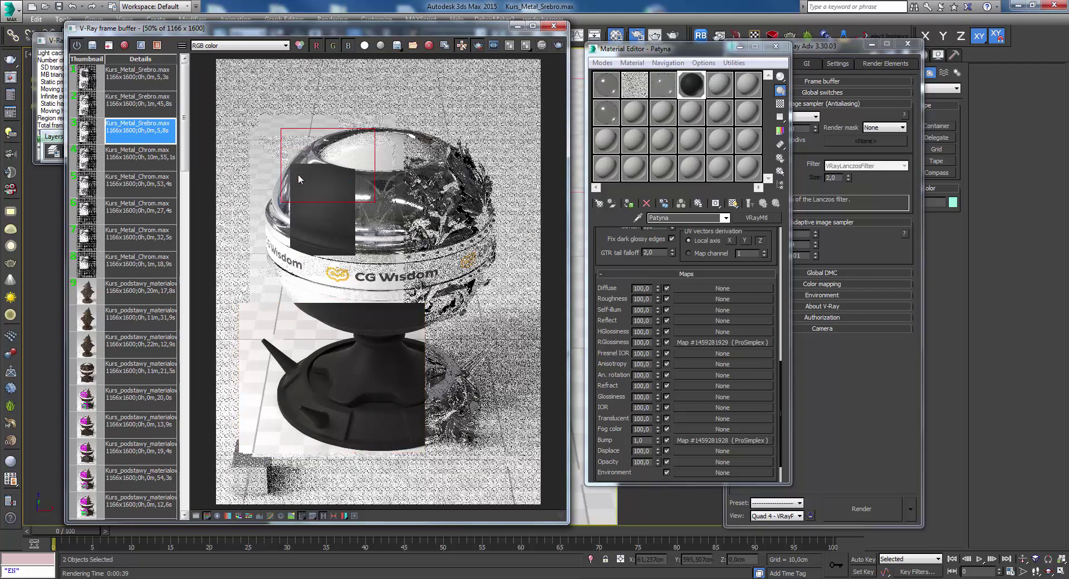
# - Render a region over the cup's upper dome, then close the frame buffer
pyautogui.moveTo(246, 112); pyautogui.dragTo(373, 258)
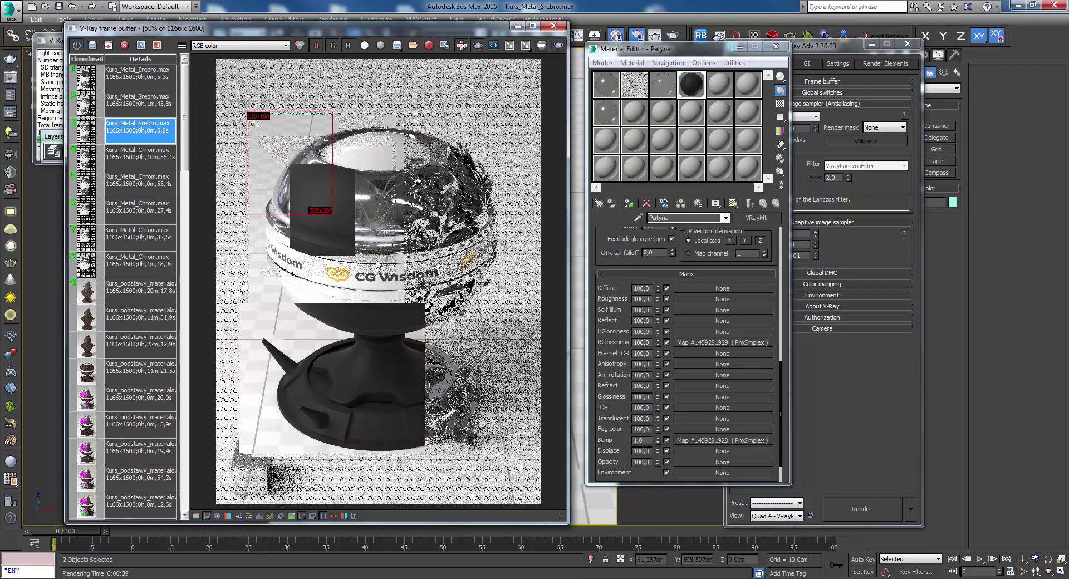
pyautogui.click(558, 47)
pyautogui.scroll(1, 329, 293)
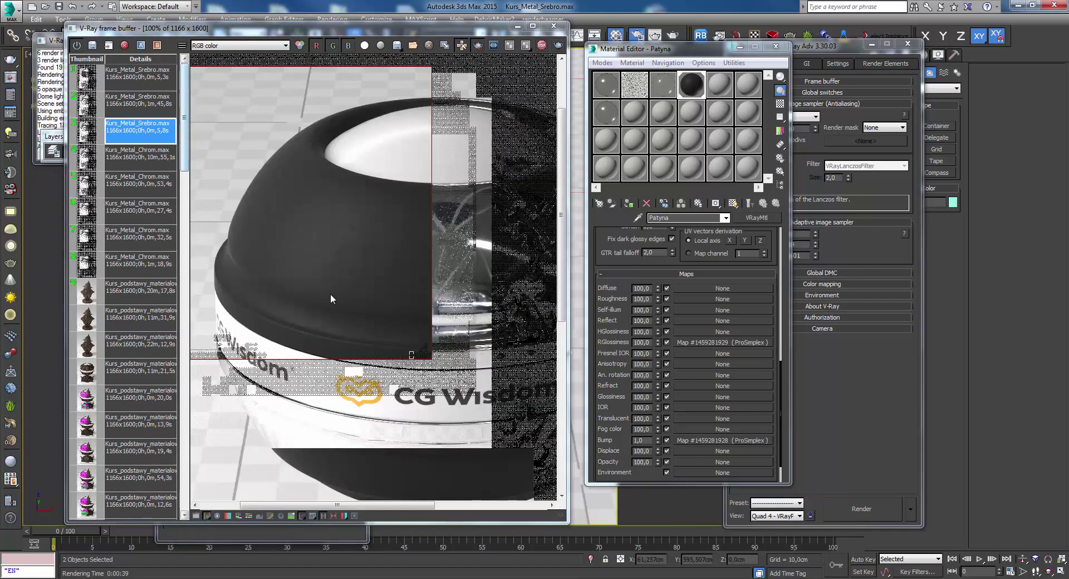
pyautogui.scroll(-1, 330, 292)
pyautogui.scroll(1, 401, 161)
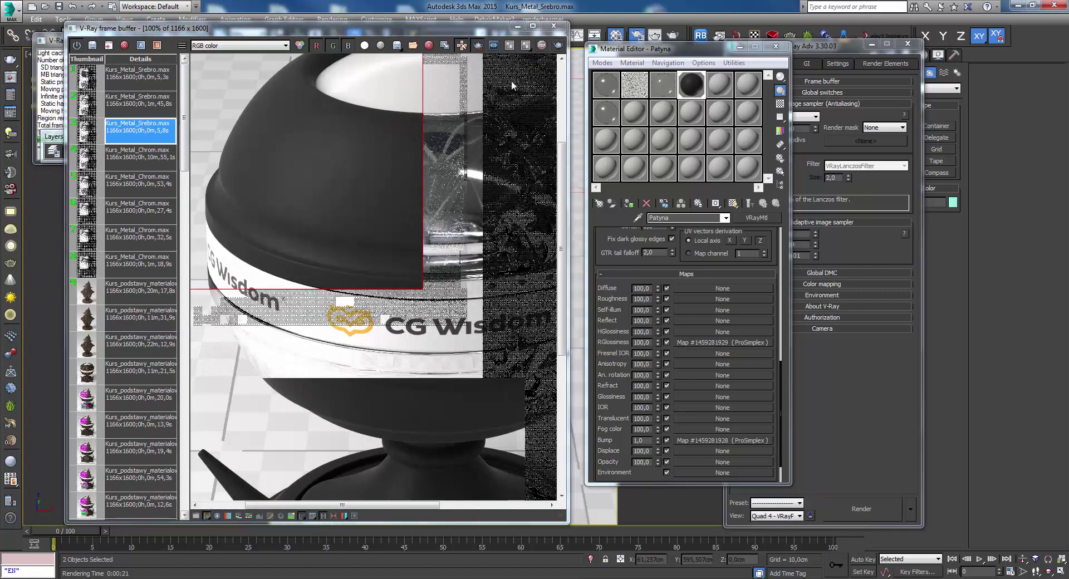
pyautogui.scroll(-1, 399, 175)
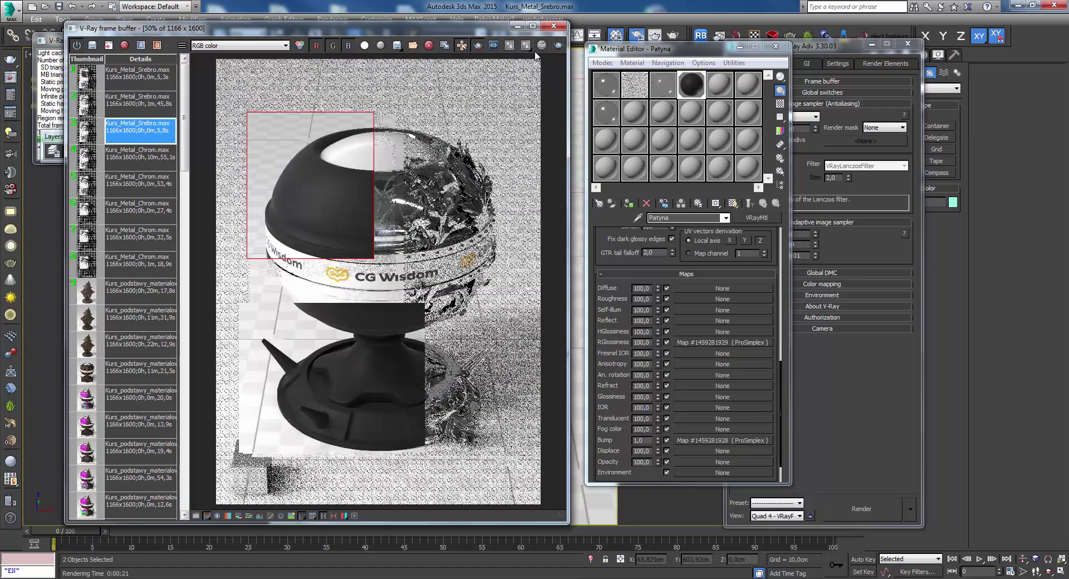
pyautogui.click(560, 27)
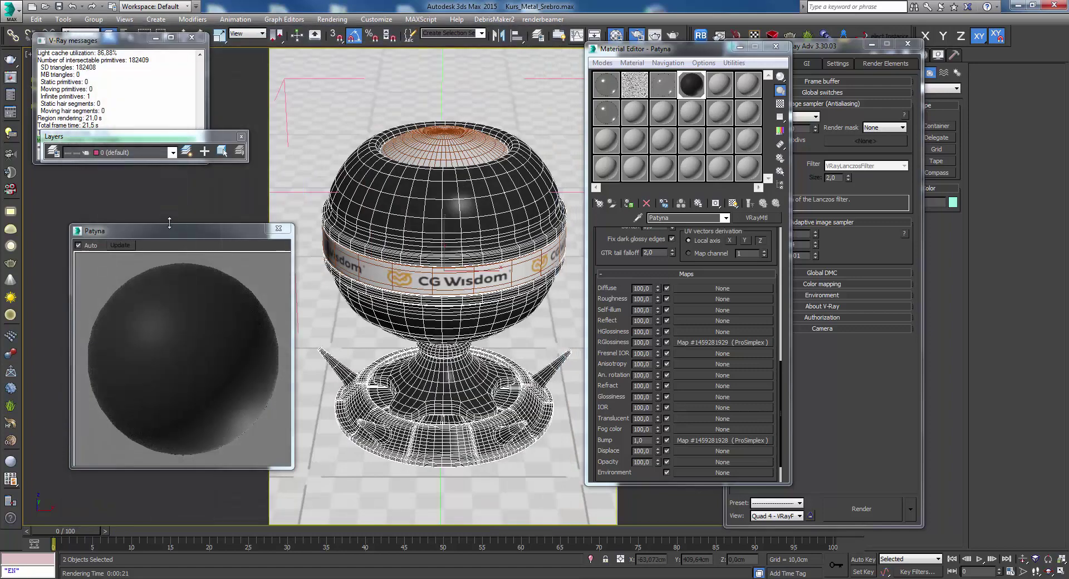
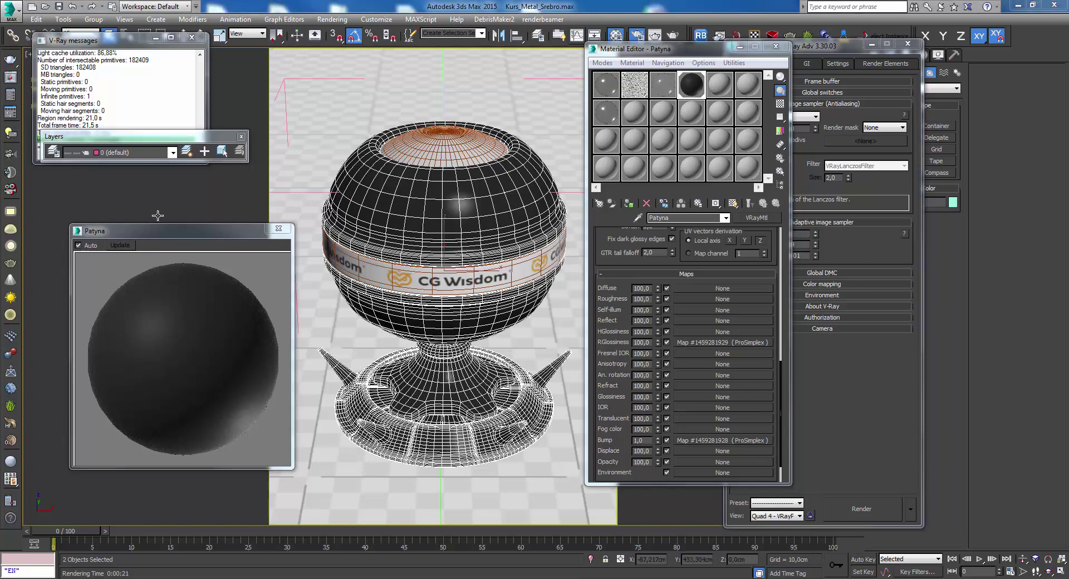
# - Assign the chalice's sphere and base a new VRayMtl with a green diffuse colour
pyautogui.click(279, 229)
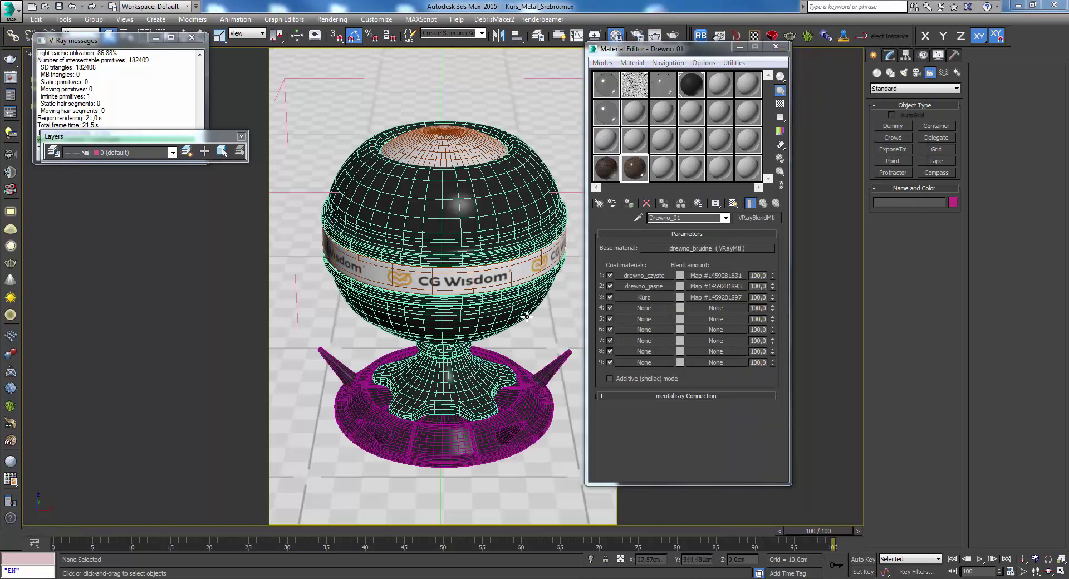
pyautogui.click(476, 234)
pyautogui.keyDown('ctrl'); pyautogui.click(452, 418); pyautogui.keyUp('ctrl')
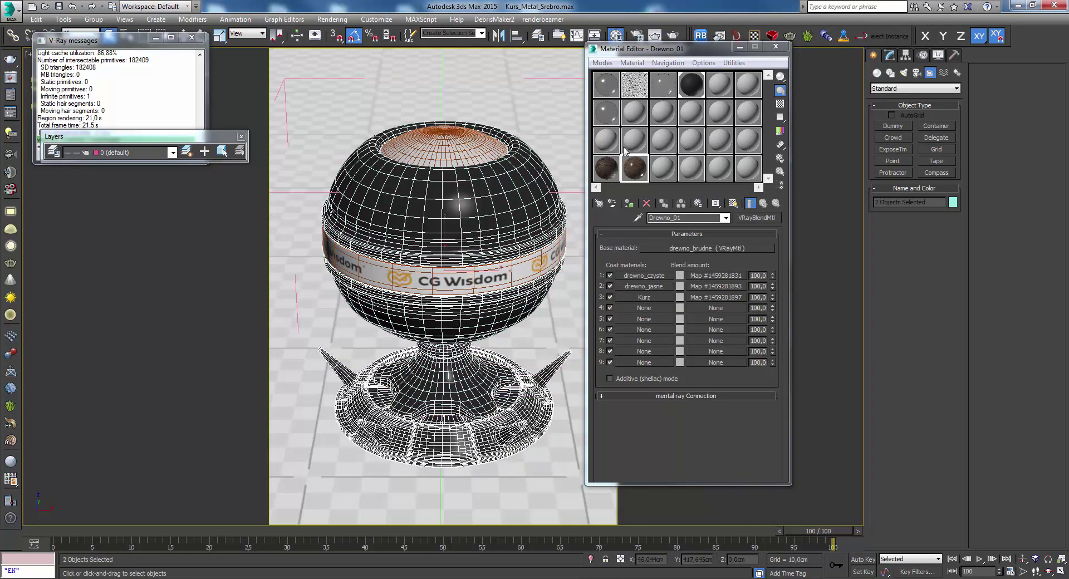
pyautogui.click(633, 144)
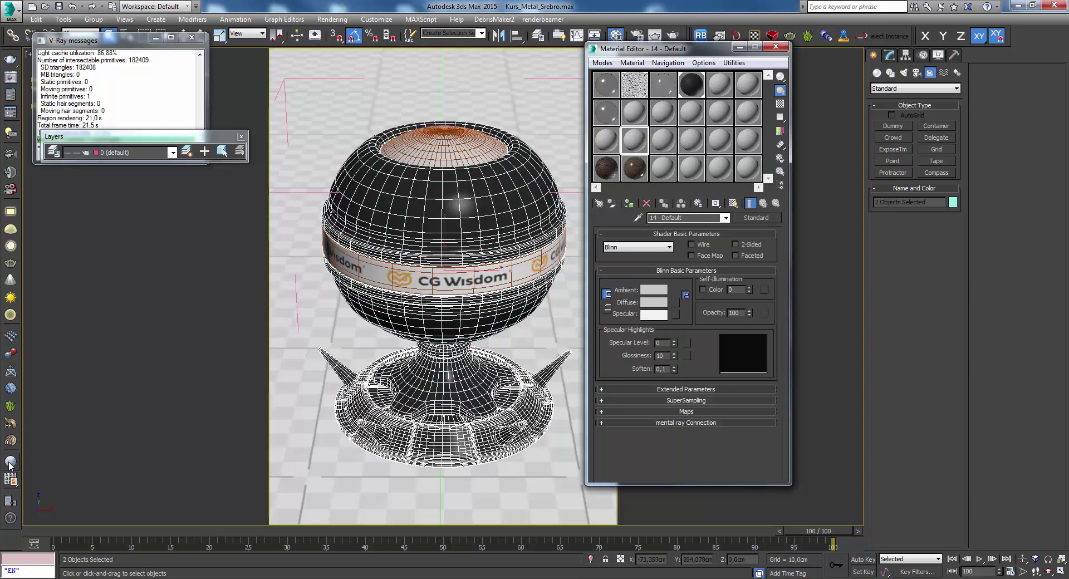
pyautogui.click(10, 466)
pyautogui.click(657, 245)
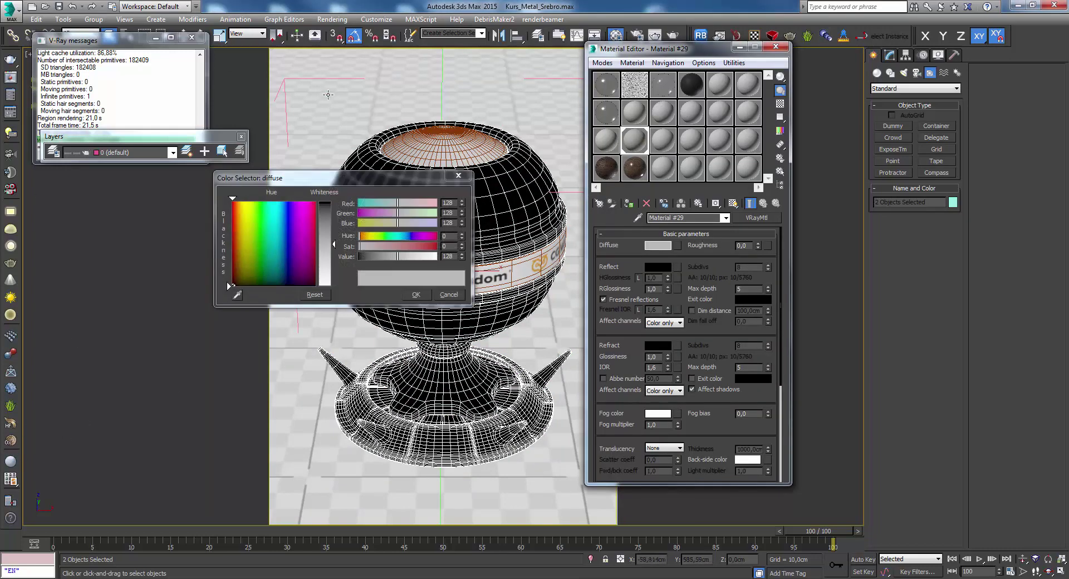
pyautogui.moveTo(256, 241); pyautogui.dragTo(272, 223)
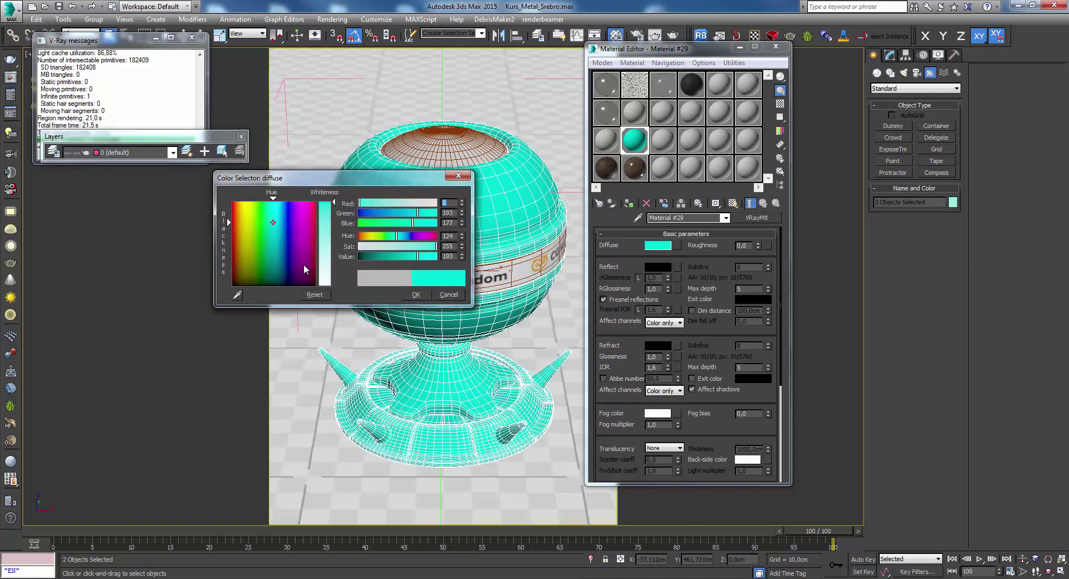
pyautogui.click(290, 225)
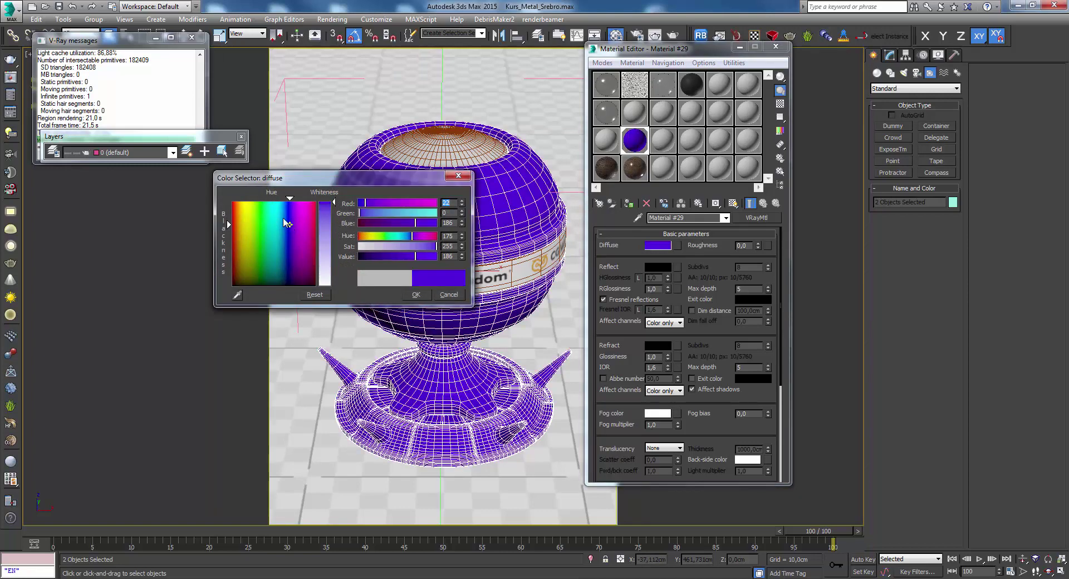
pyautogui.click(260, 256)
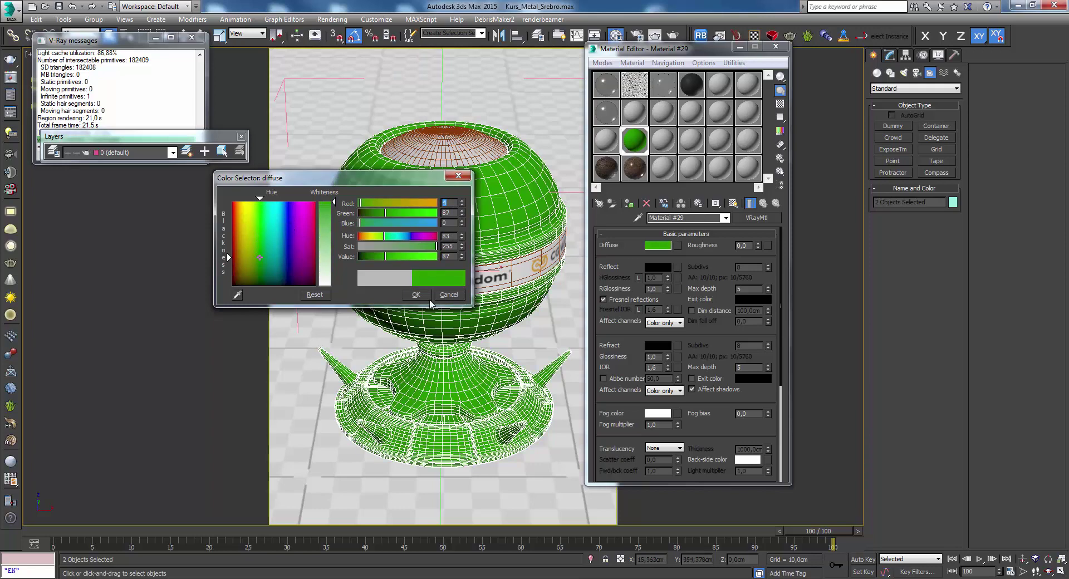
# - Convert it to a VRayBlendMtl with green as base and add a magenta VRayMtl coat
pyautogui.click(756, 220)
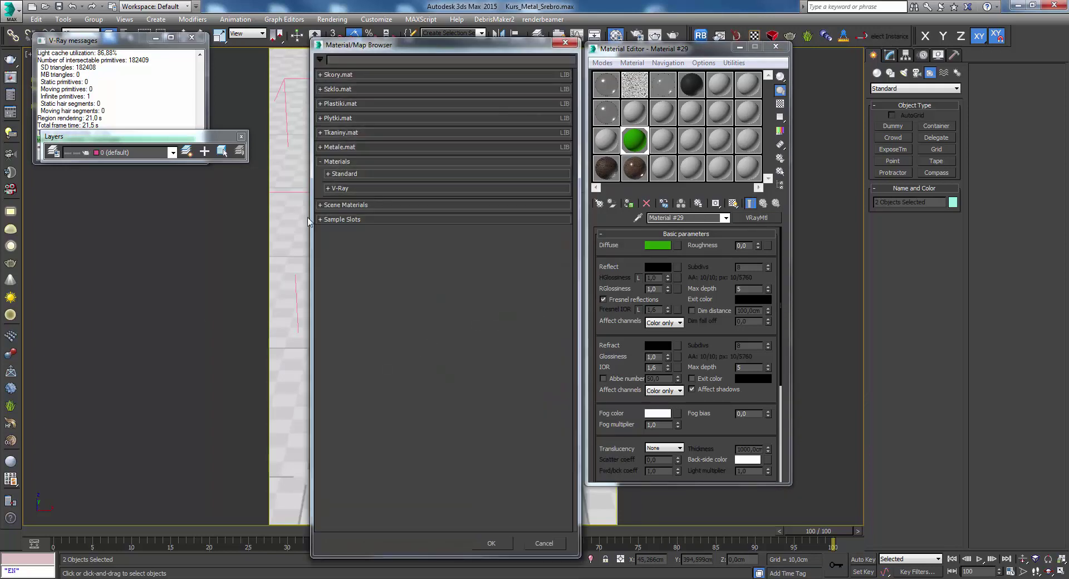
pyautogui.click(340, 188)
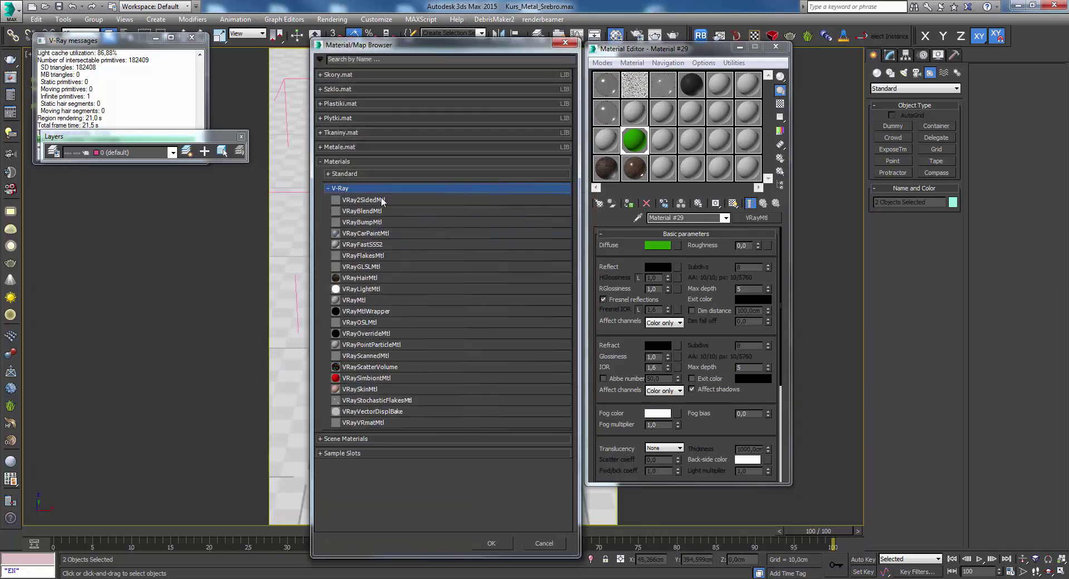
pyautogui.doubleClick(382, 199)
pyautogui.click(664, 290)
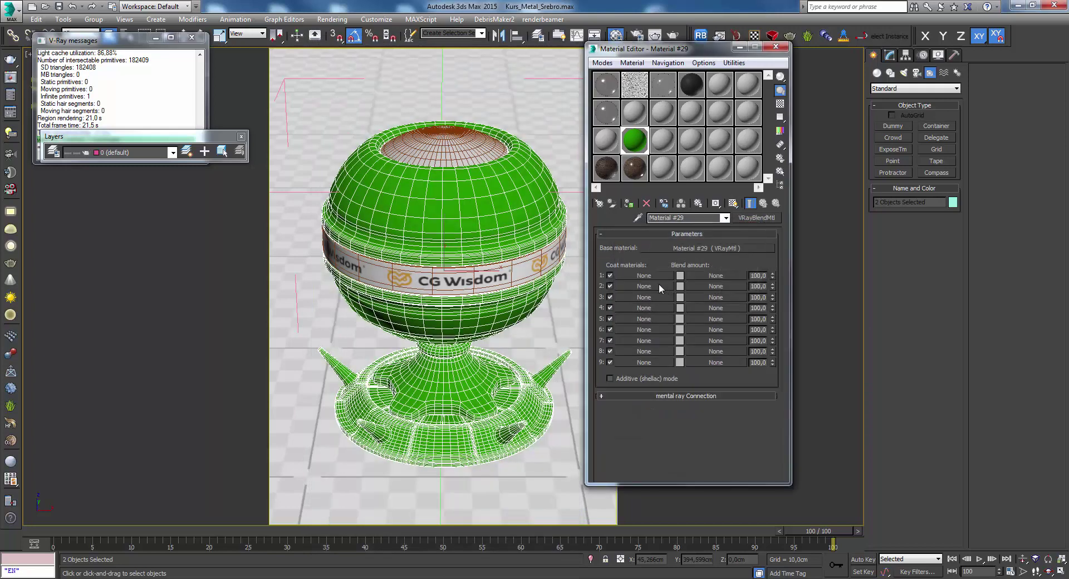
pyautogui.click(646, 275)
pyautogui.doubleClick(353, 301)
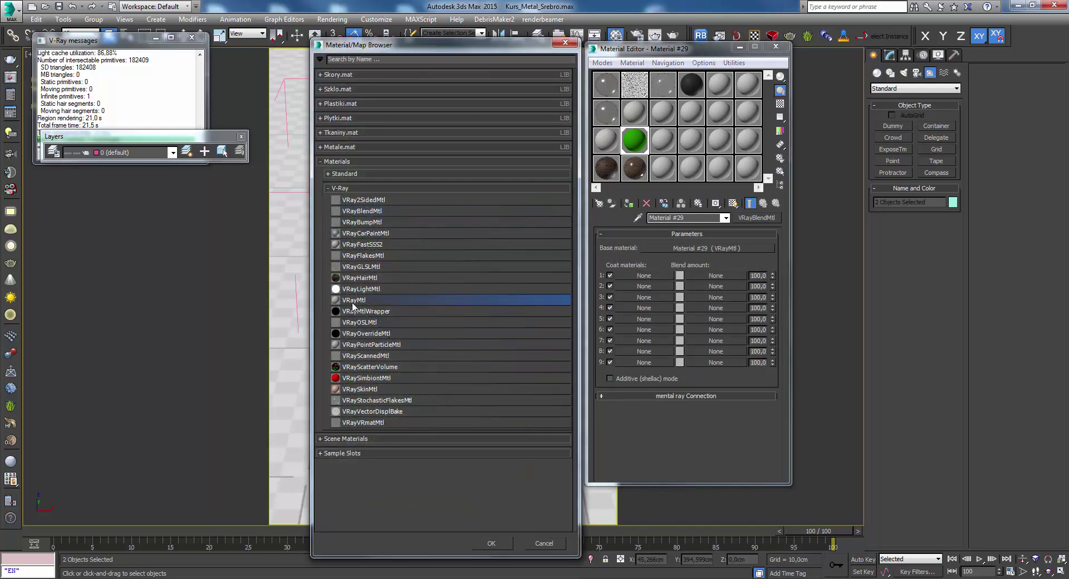
pyautogui.click(658, 246)
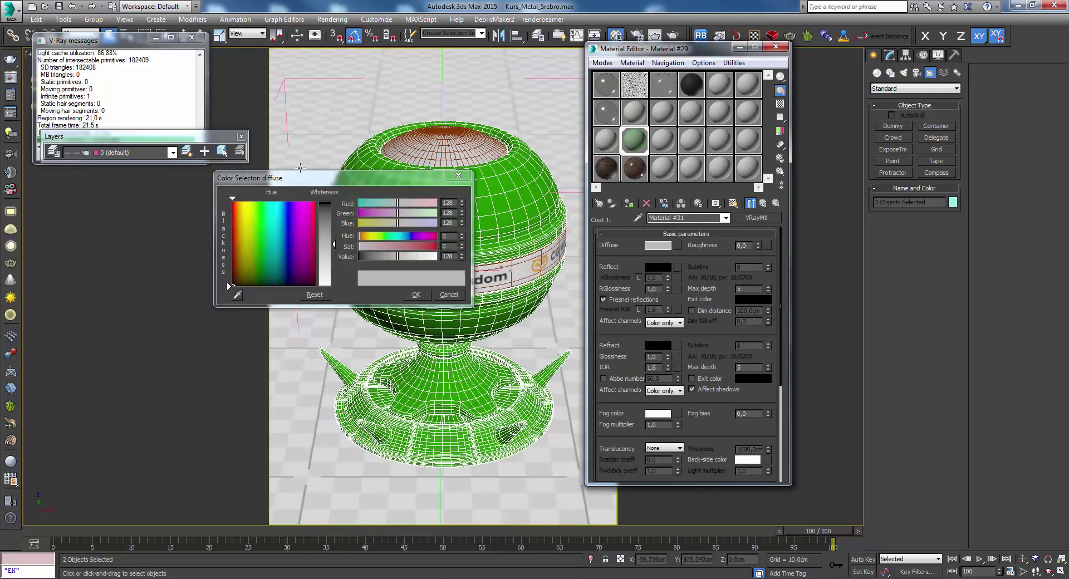
pyautogui.click(302, 219)
pyautogui.moveTo(333, 244); pyautogui.dragTo(331, 207)
pyautogui.click(423, 293)
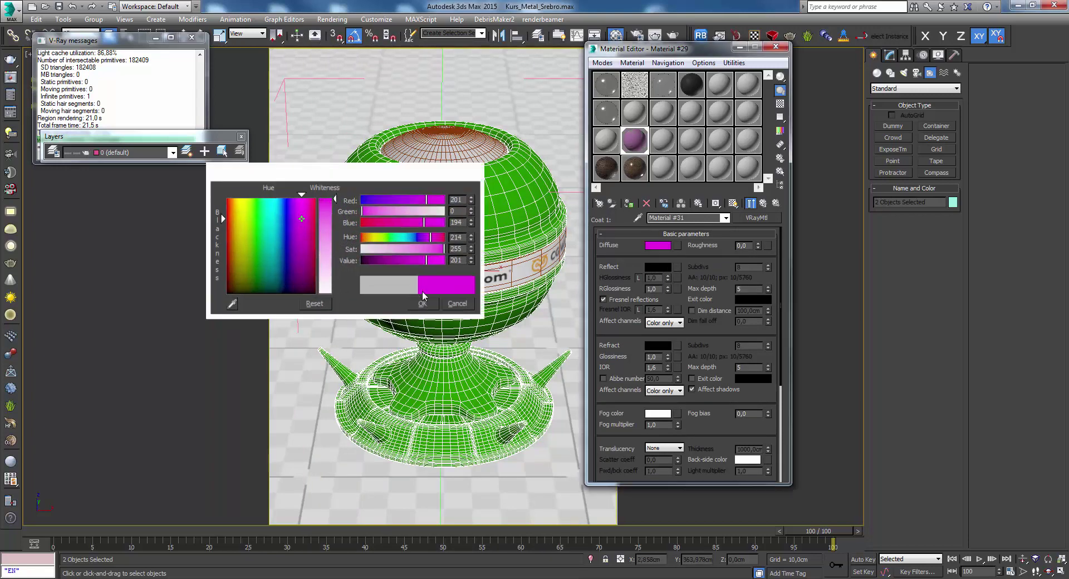
# - Copy a coat blend map from Drewno_02_matowe and paste it as coat 1's blend mask
pyautogui.click(763, 203)
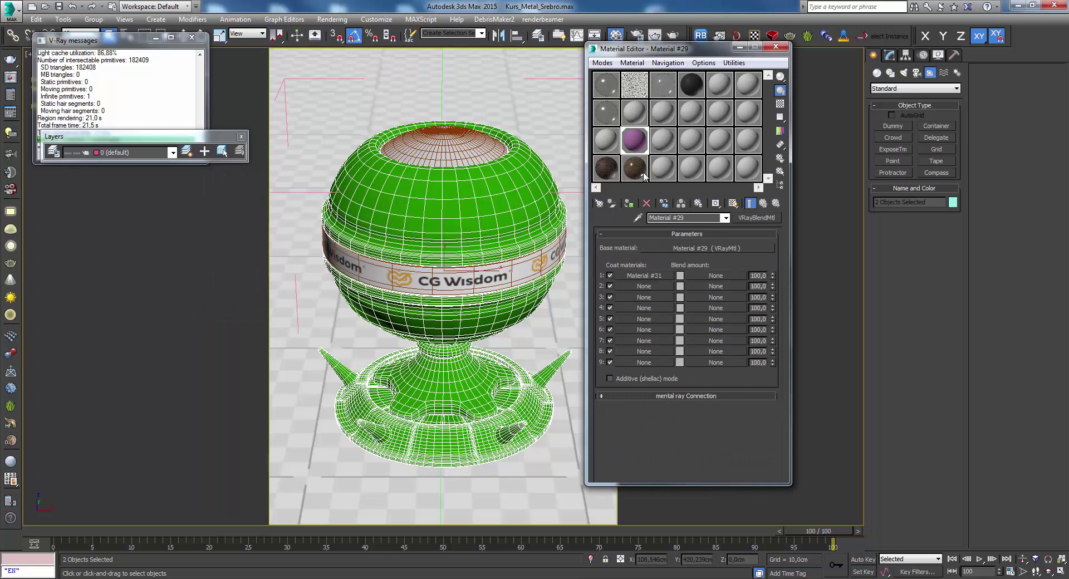
pyautogui.click(606, 169)
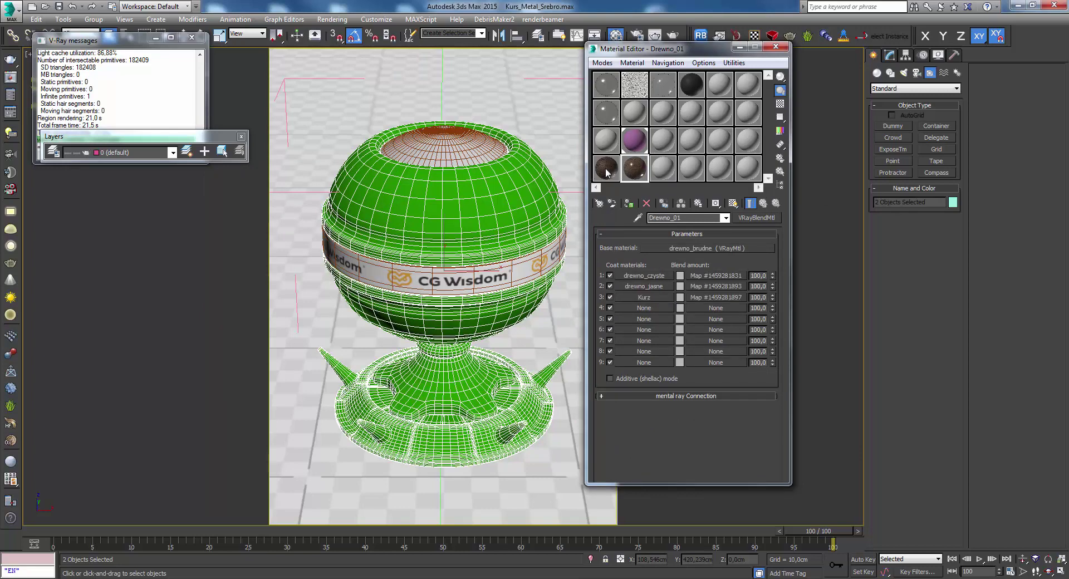
pyautogui.click(606, 168)
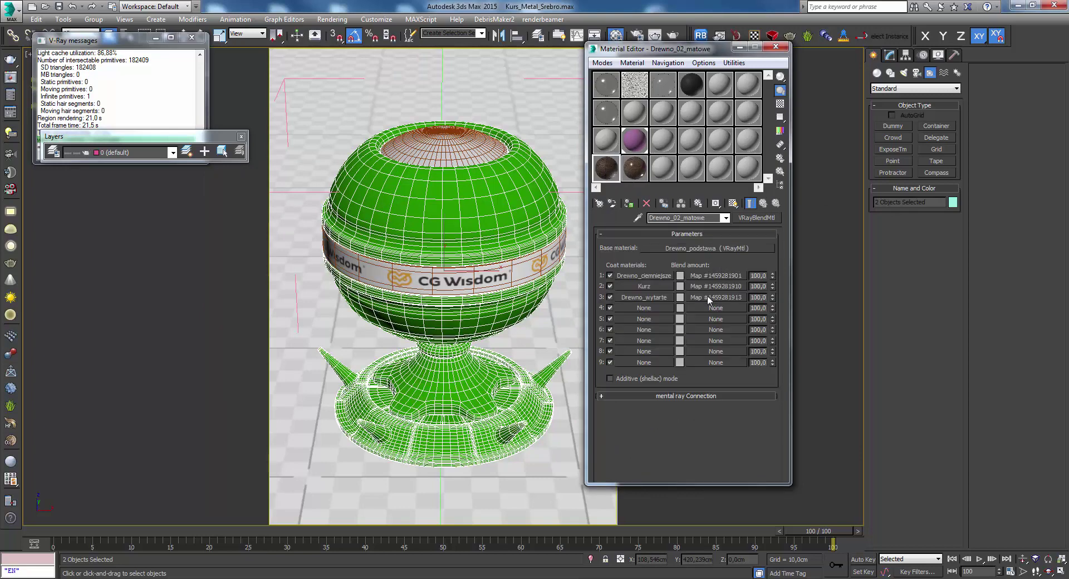
pyautogui.rightClick(706, 277)
pyautogui.click(702, 293)
pyautogui.rightClick(718, 277)
pyautogui.click(735, 297)
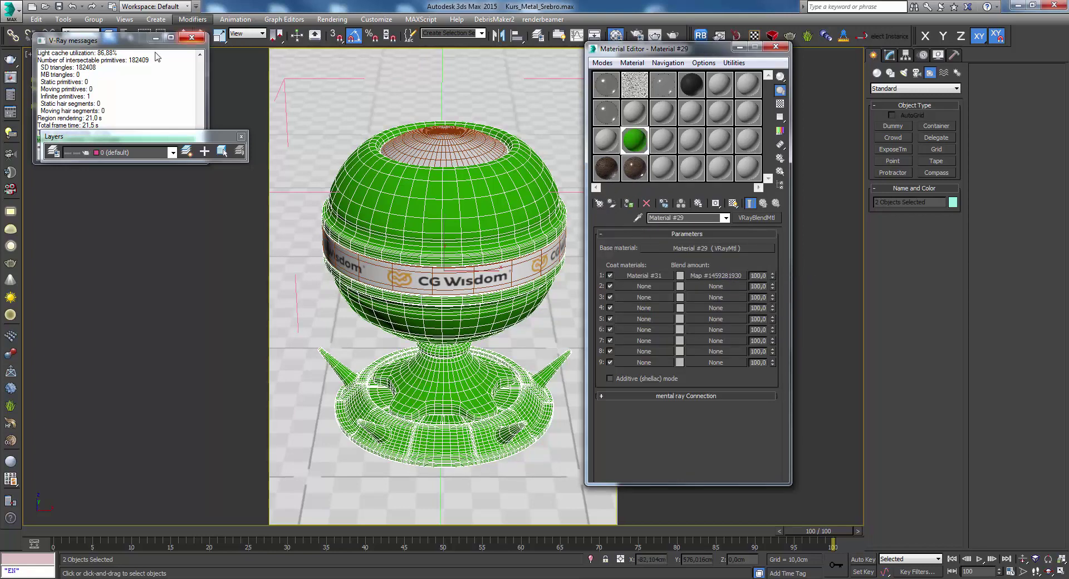
pyautogui.click(637, 35)
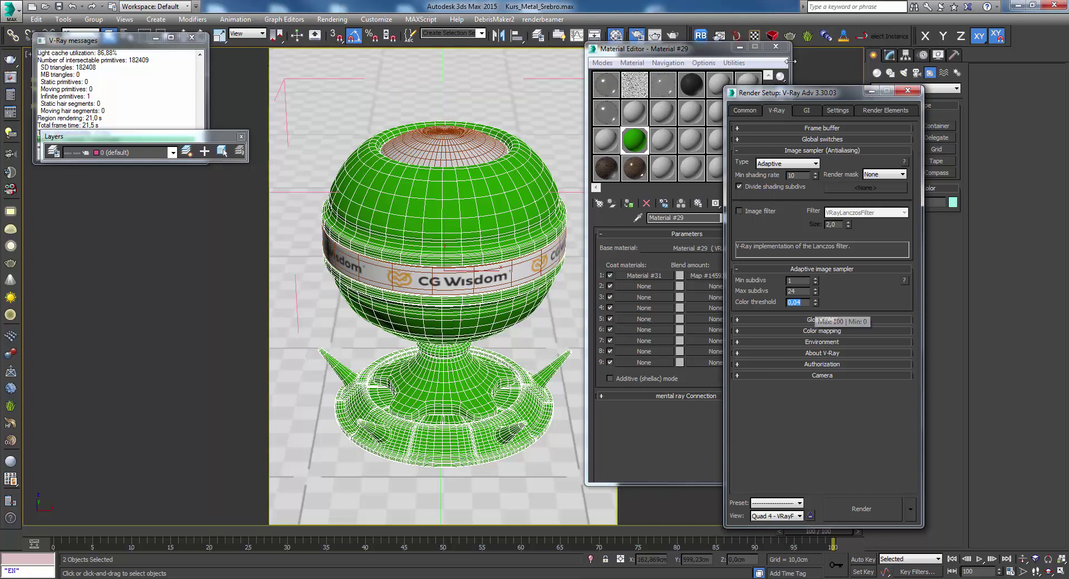
# - Set the output size to 583 × 800 and run test renders of the green-and-magenta chalice
pyautogui.click(744, 110)
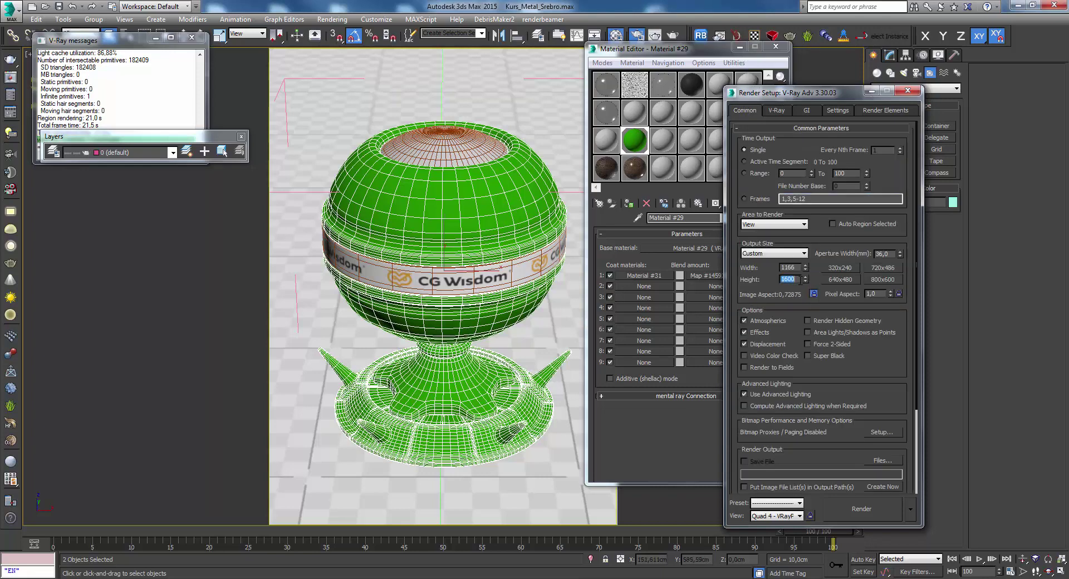
pyautogui.write('00')
pyautogui.press('Return')
pyautogui.hotkey('shift', 'q')
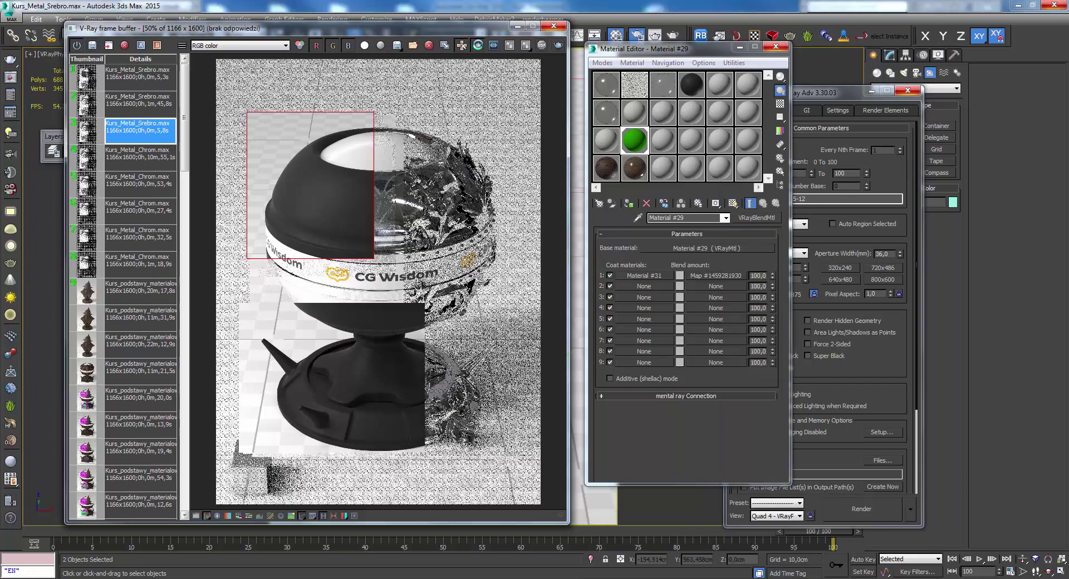
pyautogui.click(557, 48)
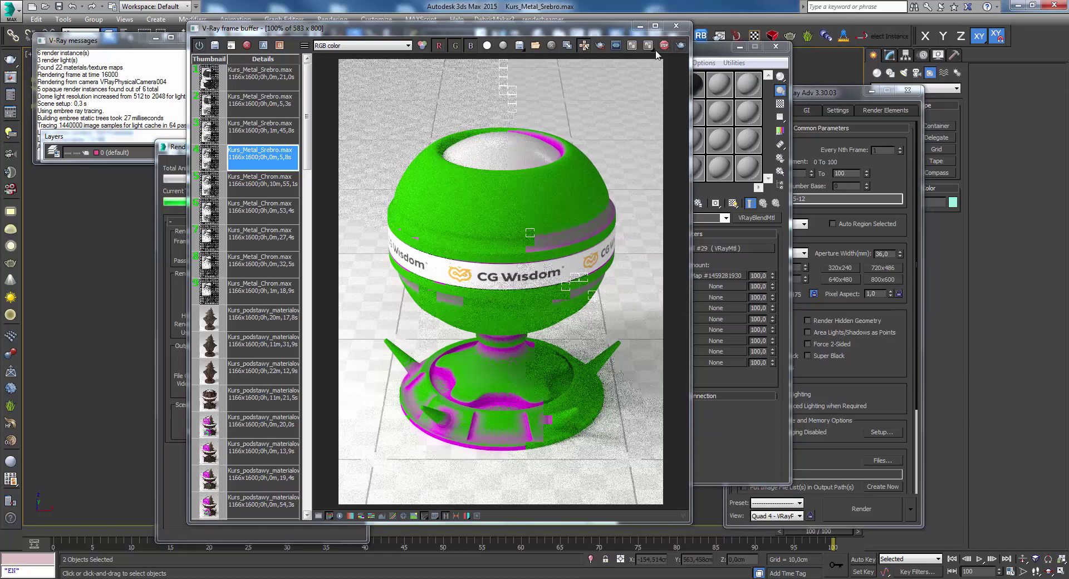
pyautogui.click(675, 28)
# - Unhide all objects and assign the green blend material to the ornament group
pyautogui.rightClick(430, 201)
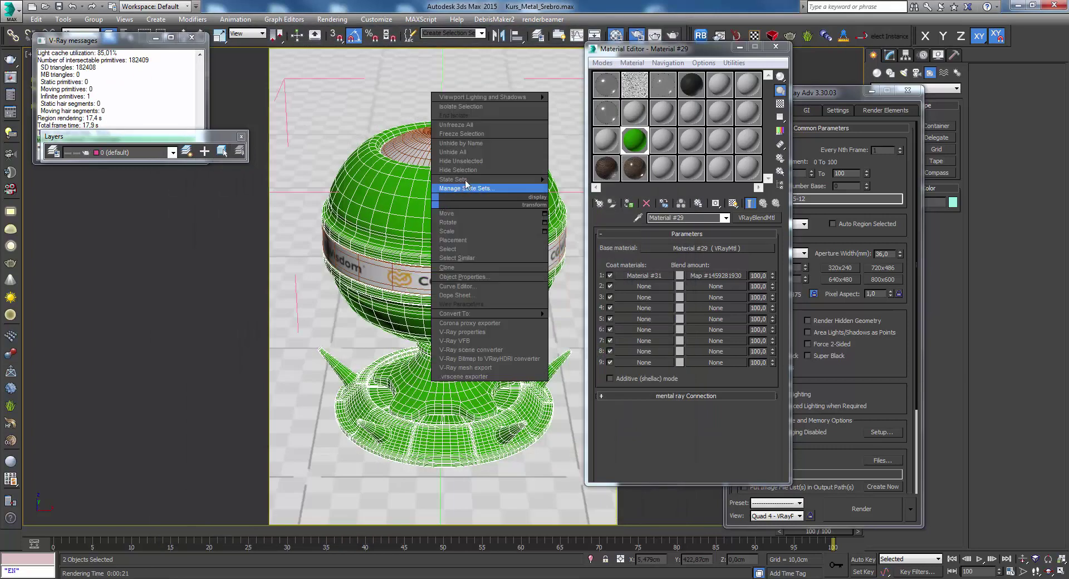
pyautogui.click(490, 155)
pyautogui.press('Return')
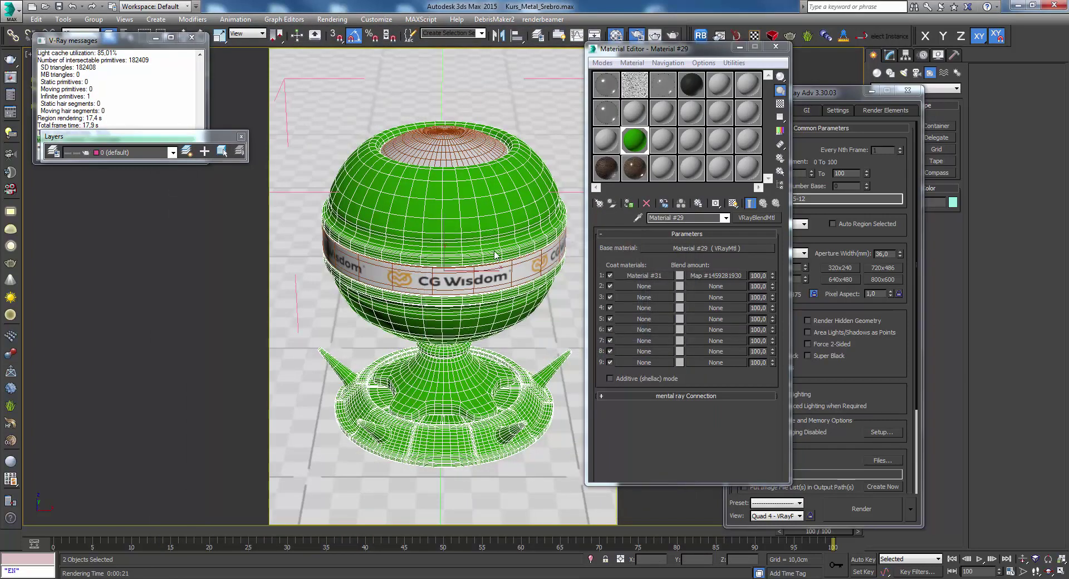
pyautogui.click(500, 218)
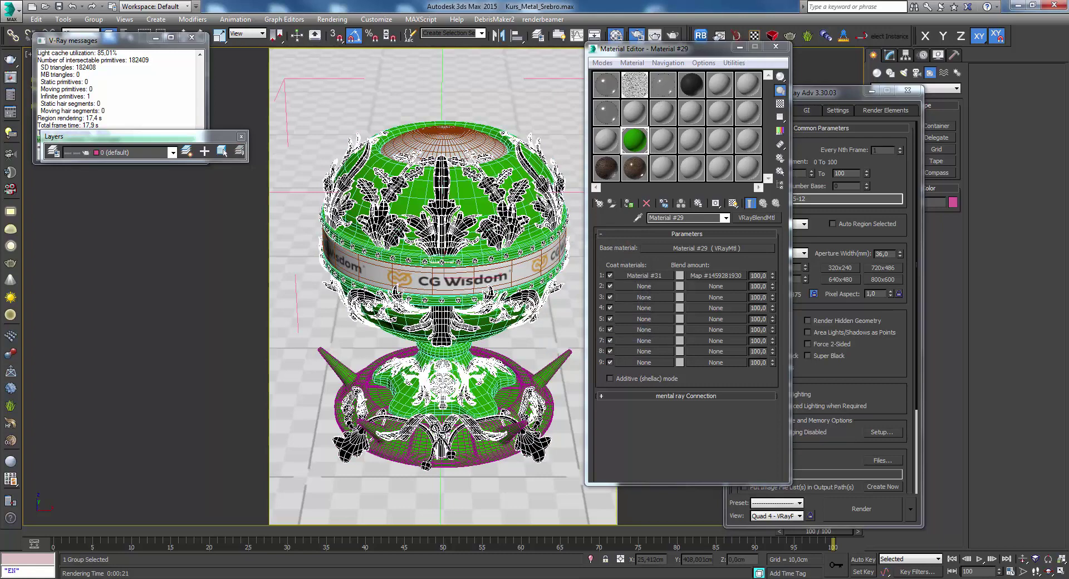
pyautogui.click(629, 203)
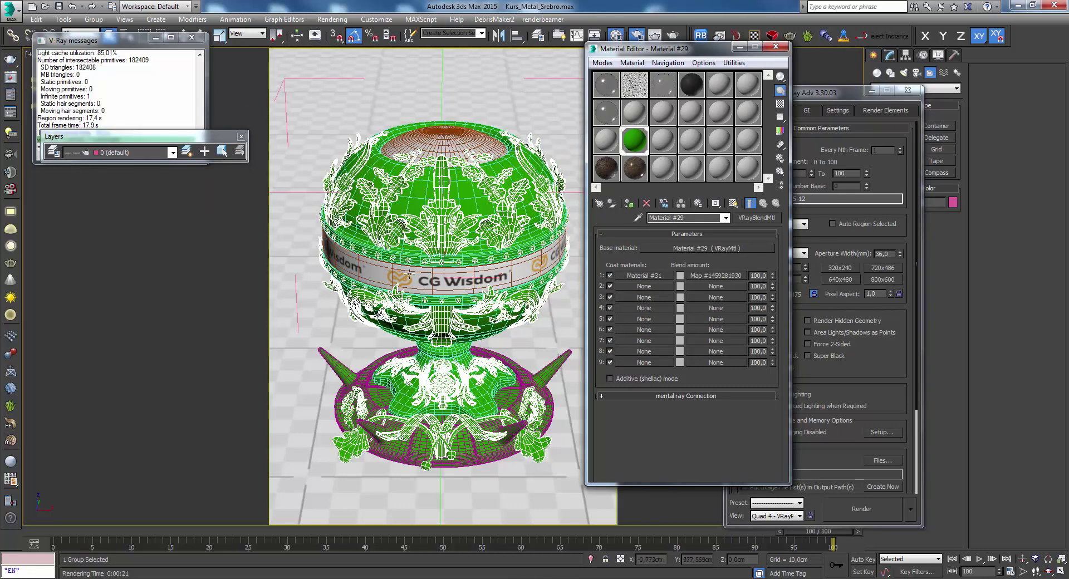
# - Render the chalice with its ornaments and inspect the result
pyautogui.click(10, 78)
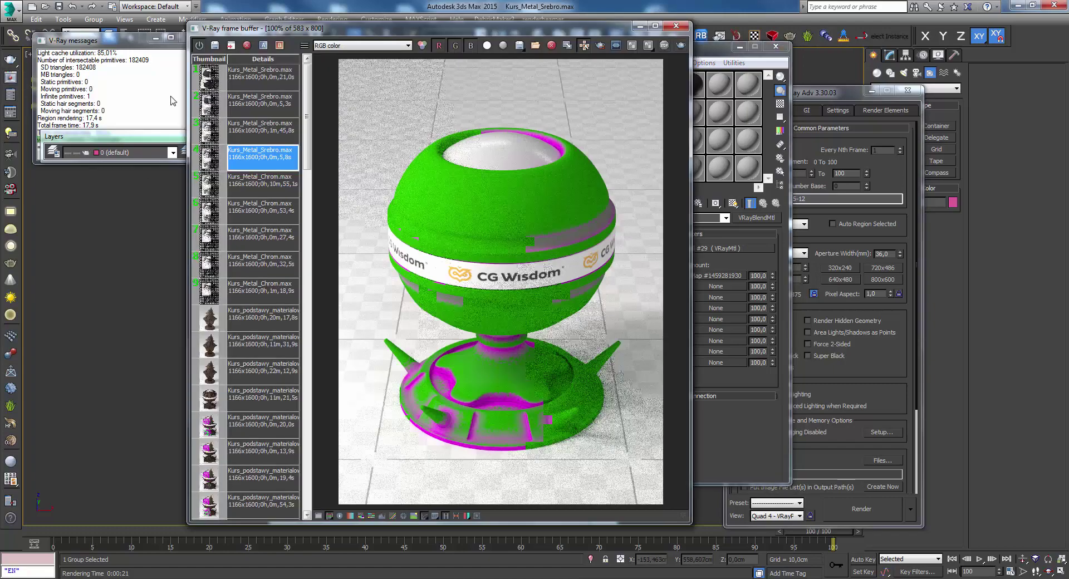
pyautogui.click(680, 46)
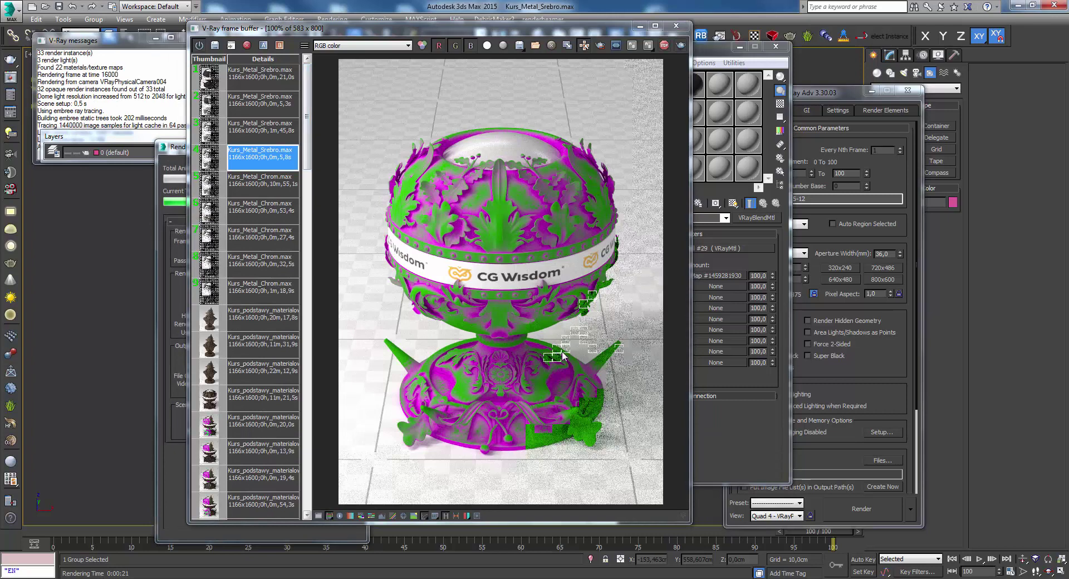
pyautogui.scroll(2, 549, 397)
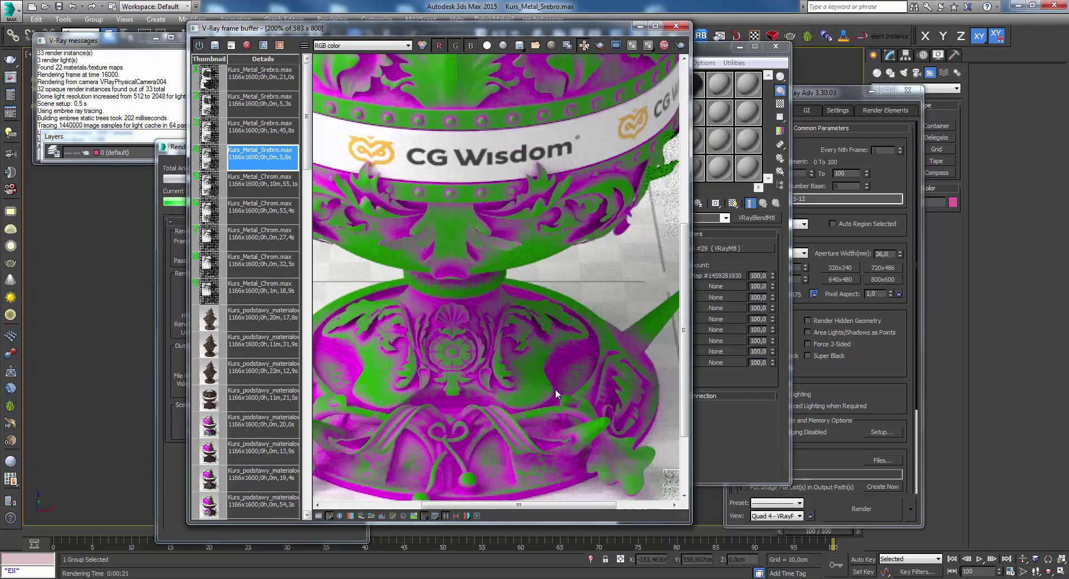
pyautogui.scroll(-2, 556, 388)
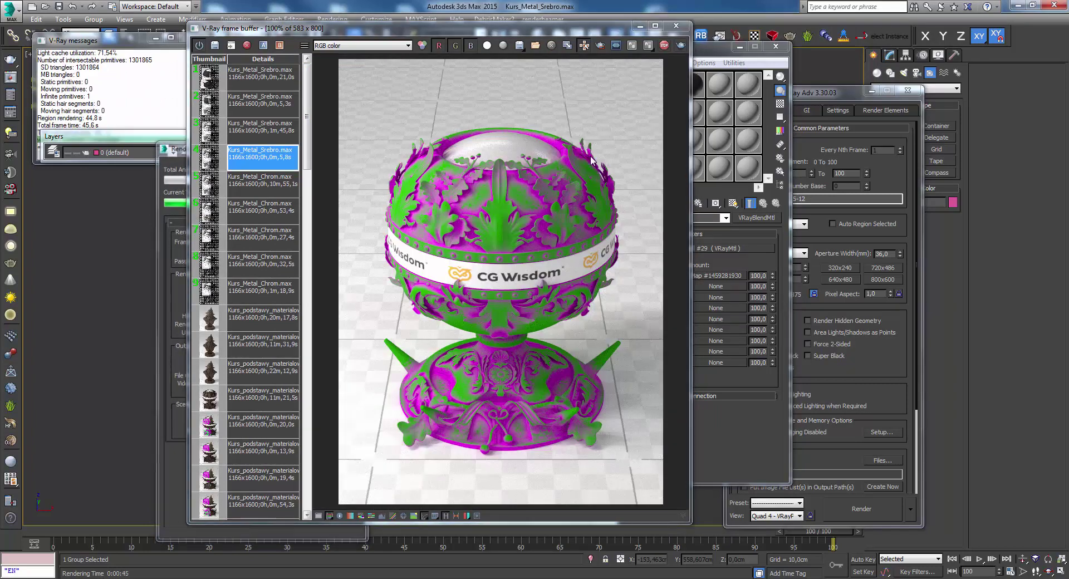
pyautogui.scroll(-1, 536, 193)
pyautogui.scroll(1, 536, 193)
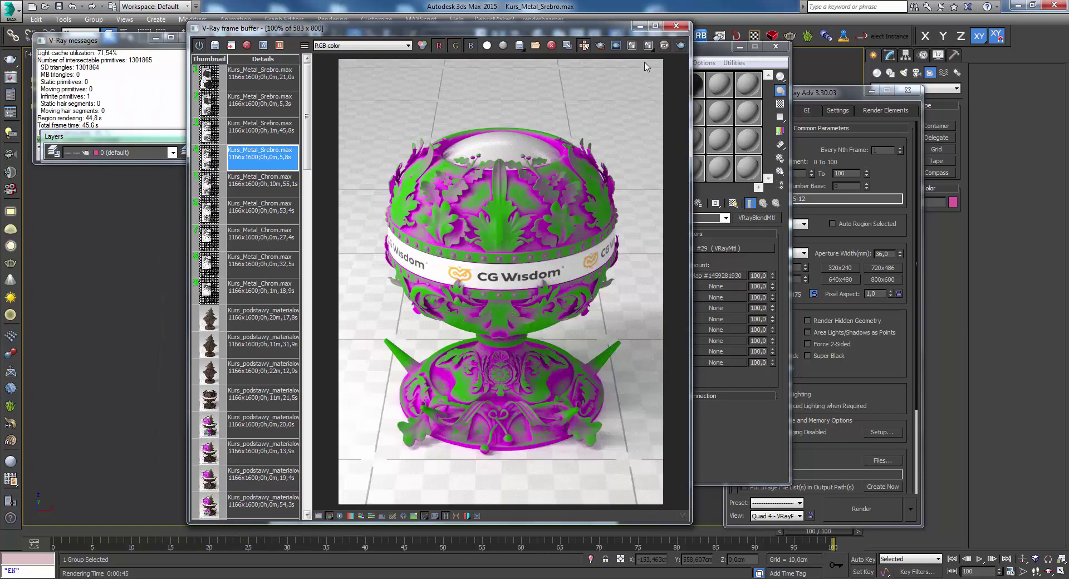
pyautogui.scroll(1, 492, 174)
pyautogui.scroll(-1, 641, 97)
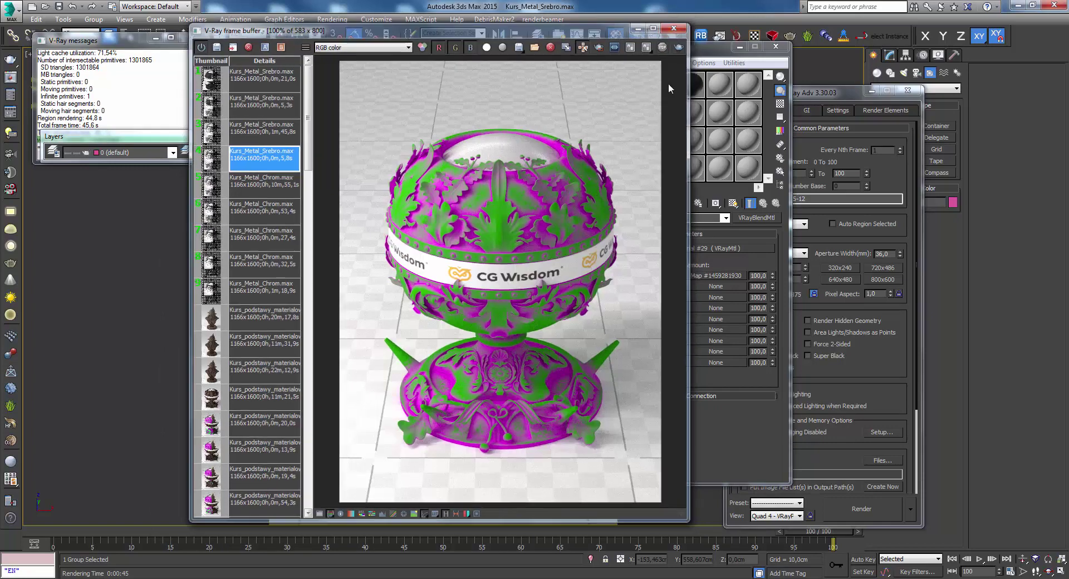
pyautogui.click(684, 27)
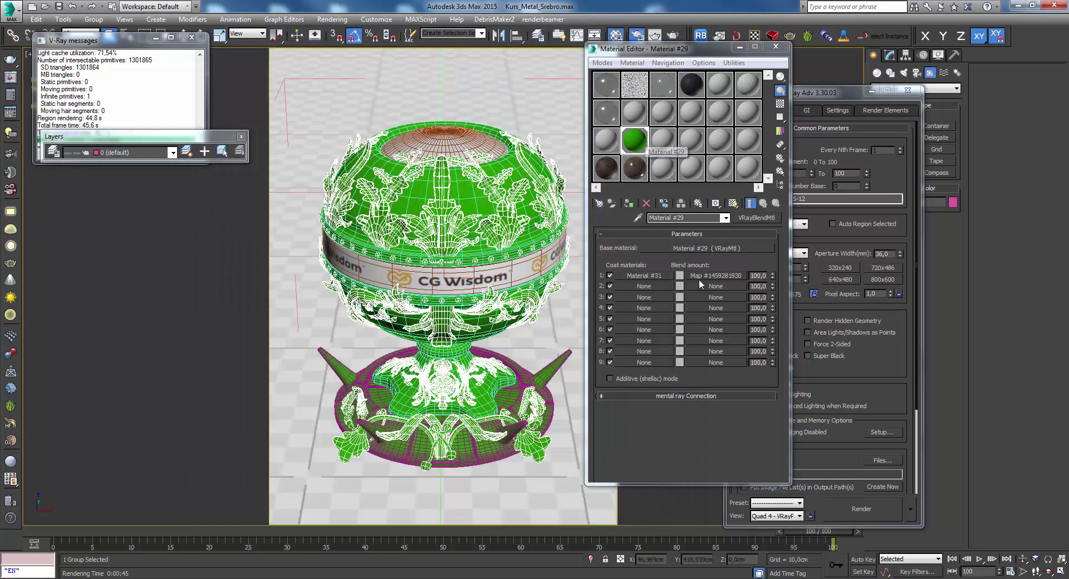
# - Make Material #27 the instanced base of the Material #29 blend and set coat 1
pyautogui.click(664, 91)
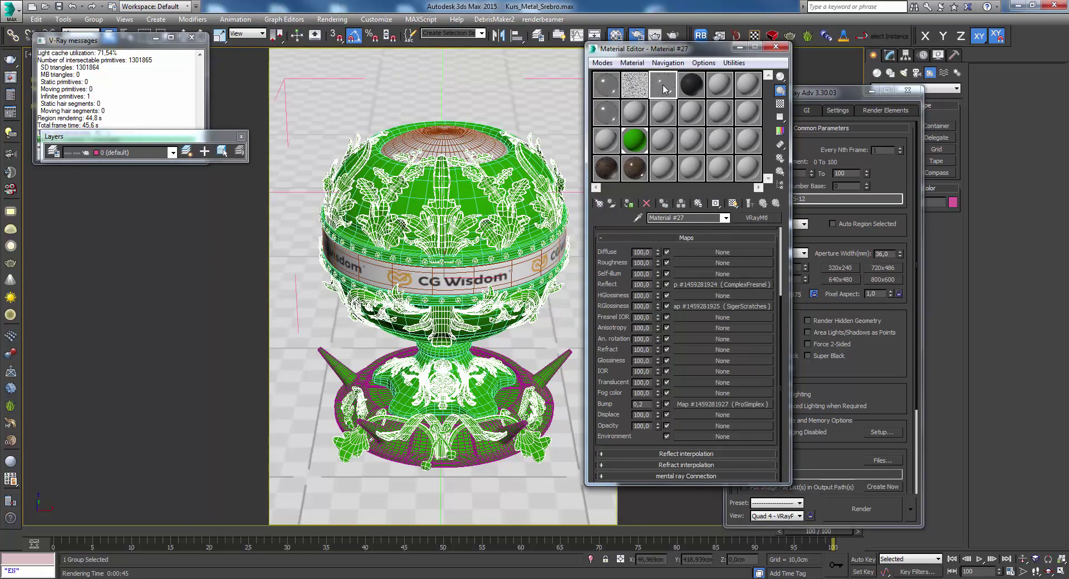
pyautogui.click(663, 88)
pyautogui.moveTo(662, 89); pyautogui.dragTo(697, 245)
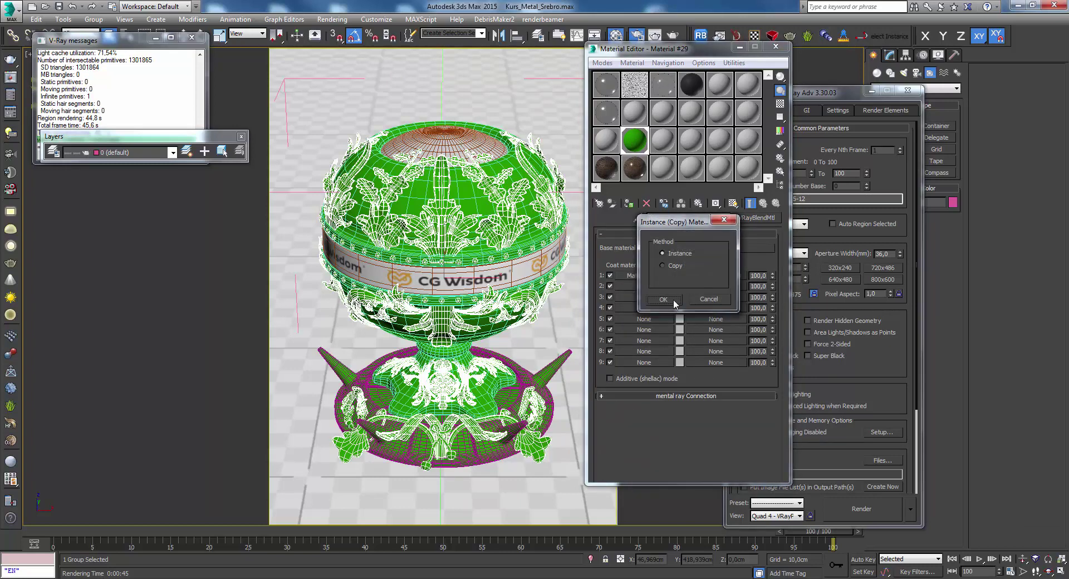
pyautogui.click(673, 299)
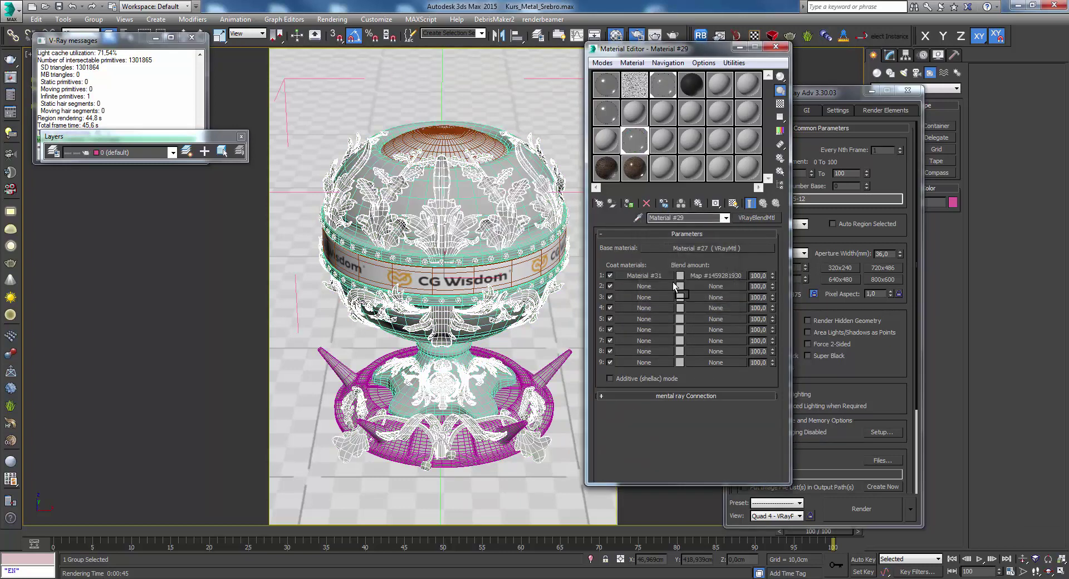
pyautogui.moveTo(640, 275); pyautogui.dragTo(643, 276)
pyautogui.click(673, 299)
# - Region-render the sphere's upper-left area, then render the full silver chalice
pyautogui.click(11, 79)
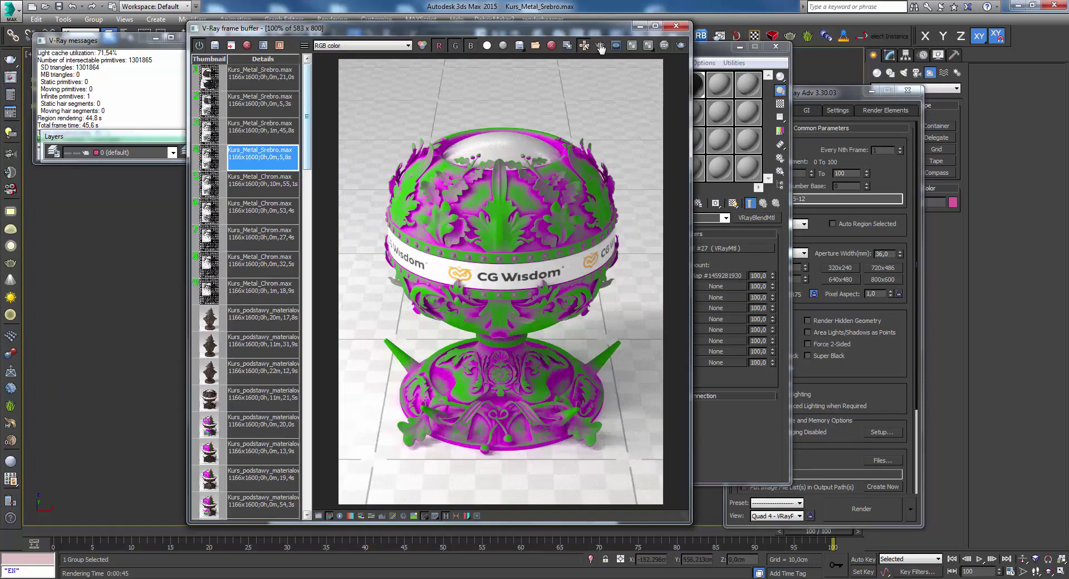
pyautogui.moveTo(370, 140); pyautogui.dragTo(510, 267)
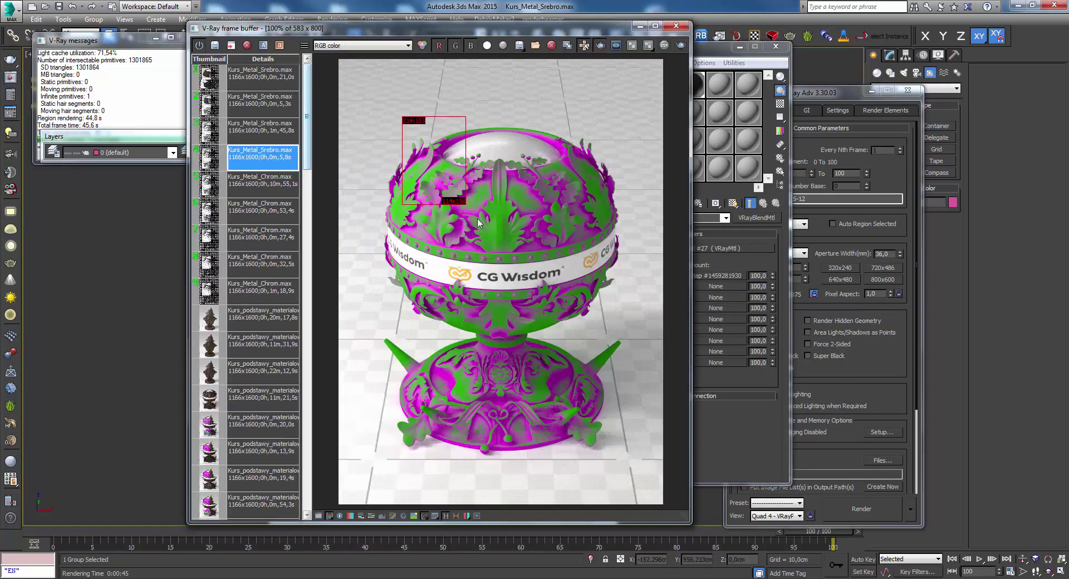
pyautogui.click(684, 45)
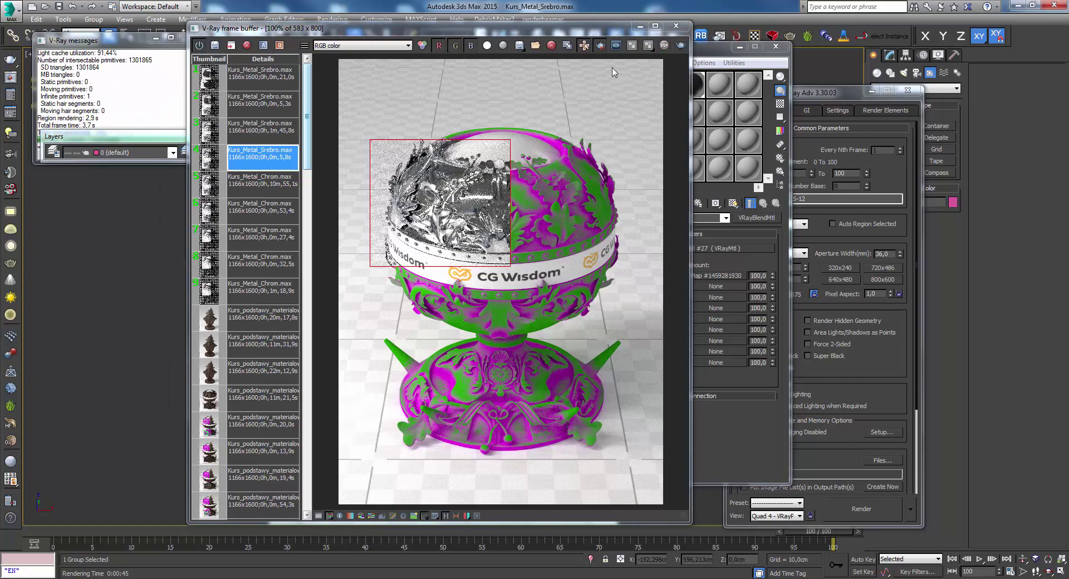
pyautogui.click(601, 44)
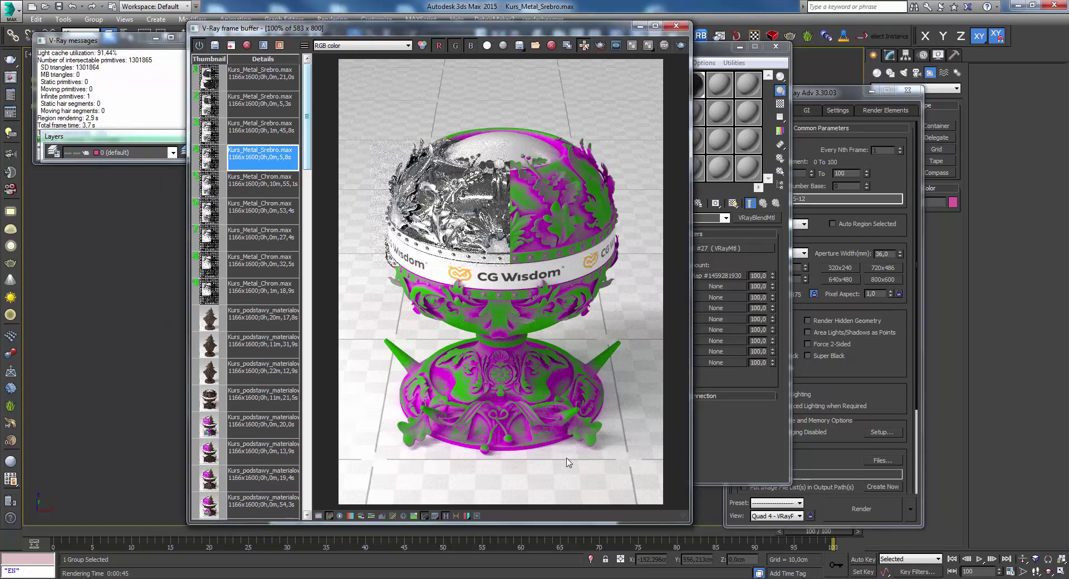
pyautogui.click(681, 46)
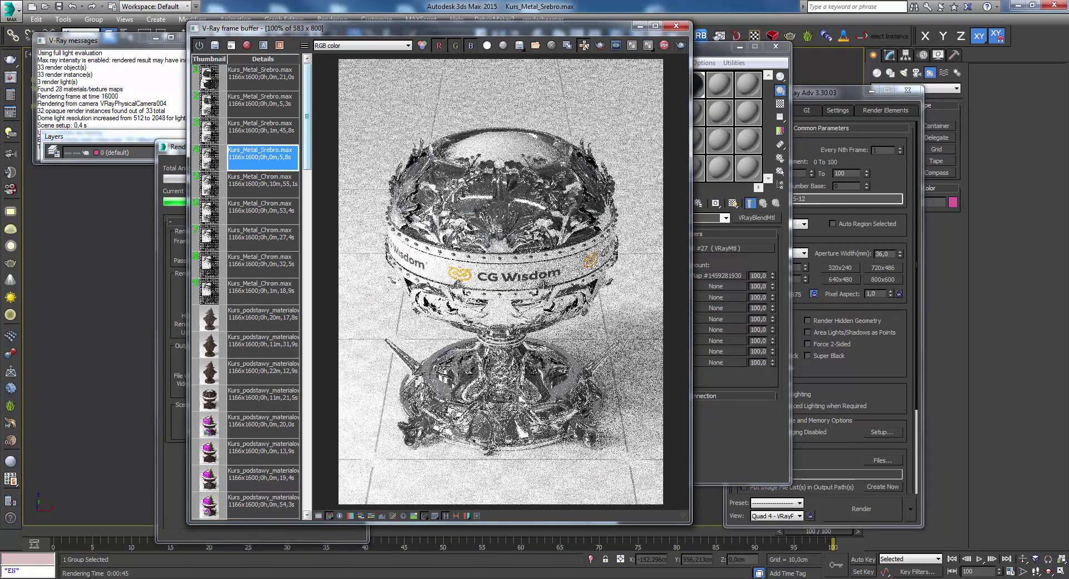
# - Compare the silver render against the 04a.JPG reference photo
pyautogui.scroll(-2, 548, 306)
pyautogui.scroll(2, 548, 306)
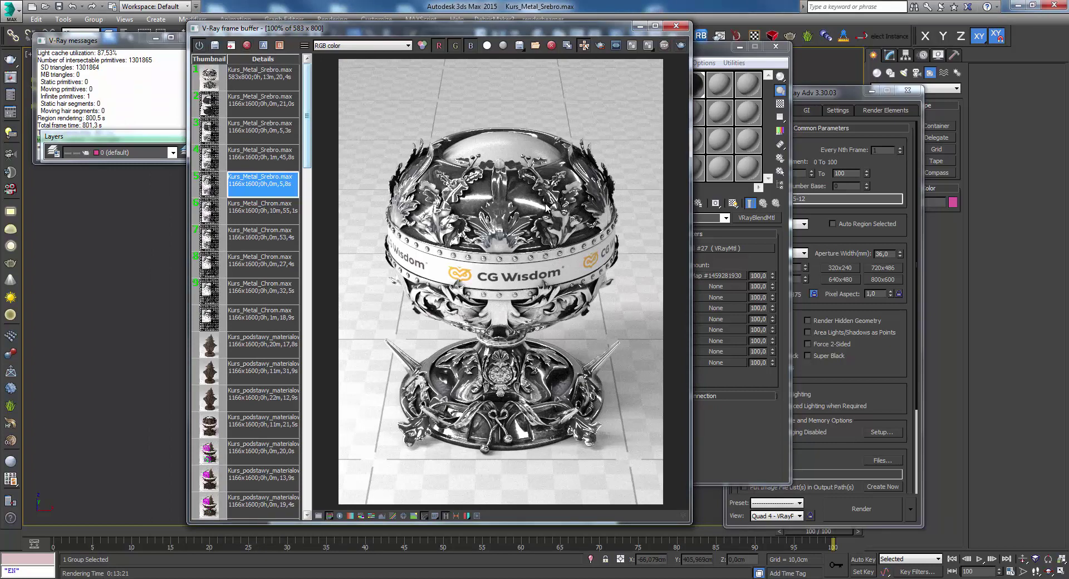
pyautogui.scroll(1, 529, 328)
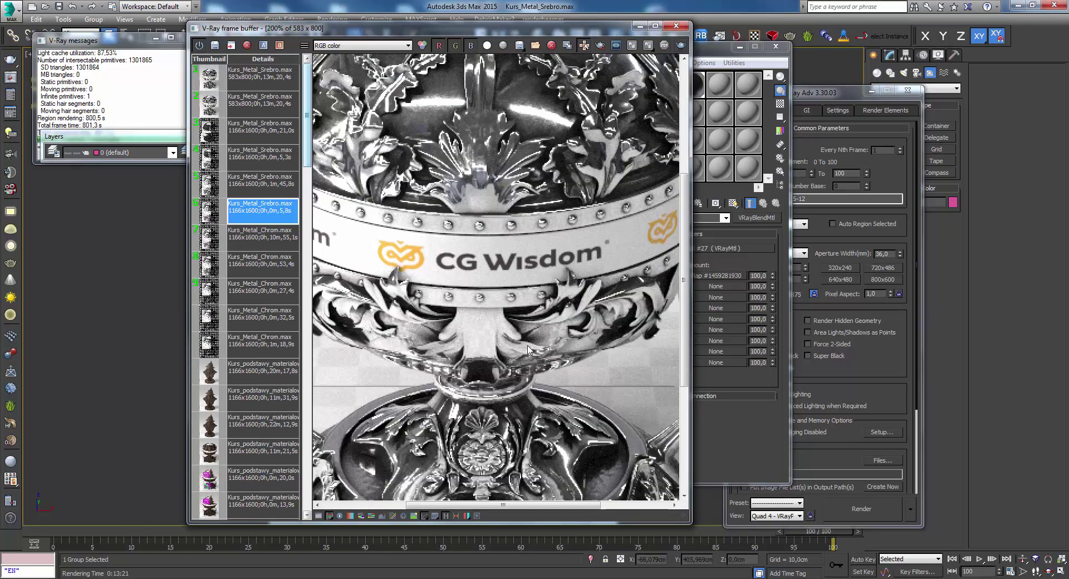
pyautogui.scroll(-1, 523, 345)
pyautogui.scroll(-1, 507, 415)
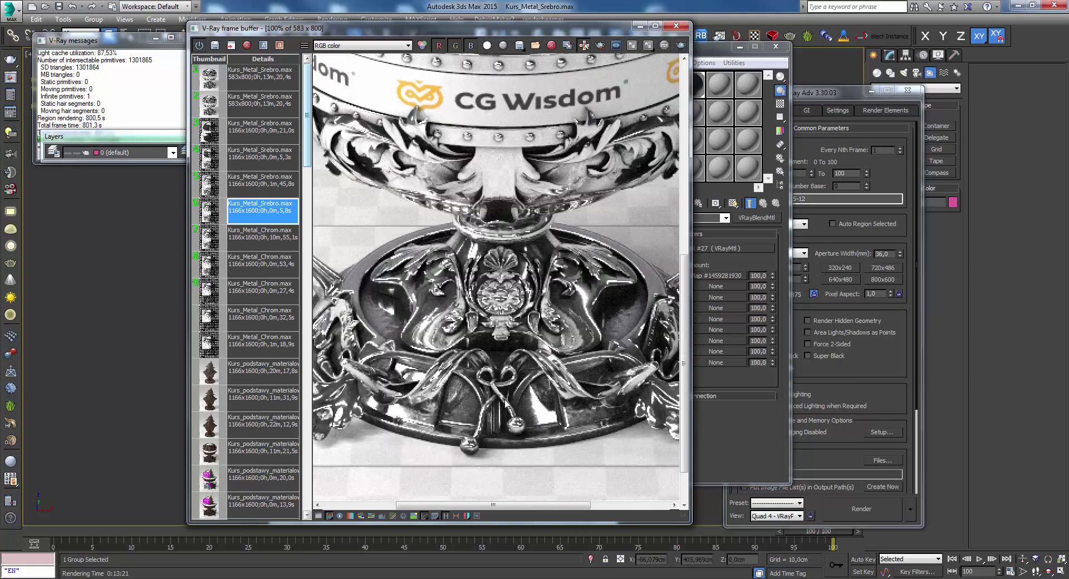
pyautogui.scroll(-1, 509, 407)
pyautogui.hotkey('alt', 'Tab')
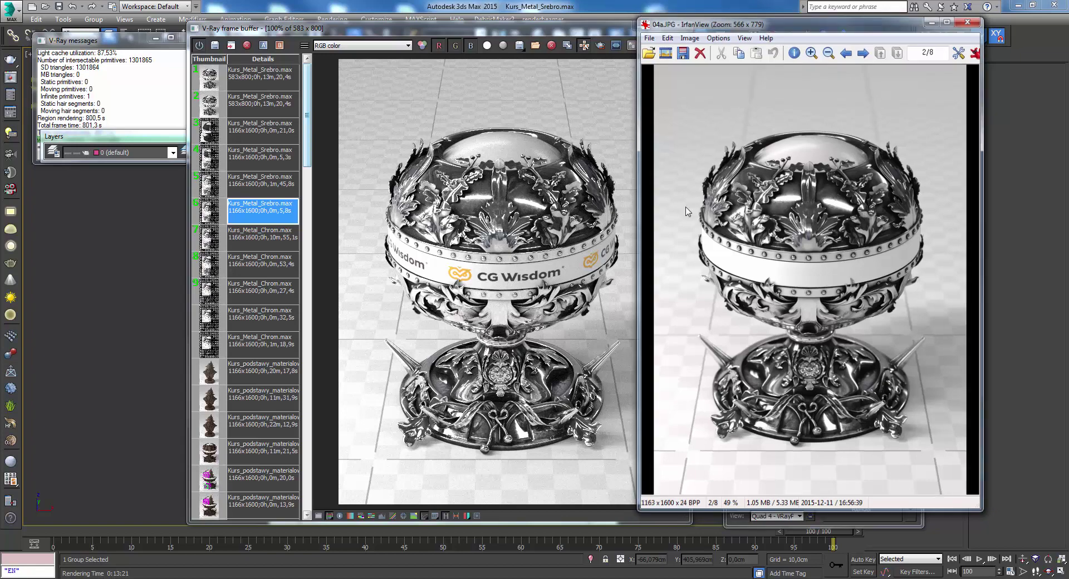
pyautogui.press('Escape')
pyautogui.scroll(1, 486, 190)
pyautogui.scroll(1, 486, 190)
pyautogui.scroll(-1, 486, 190)
pyautogui.scroll(1, 468, 184)
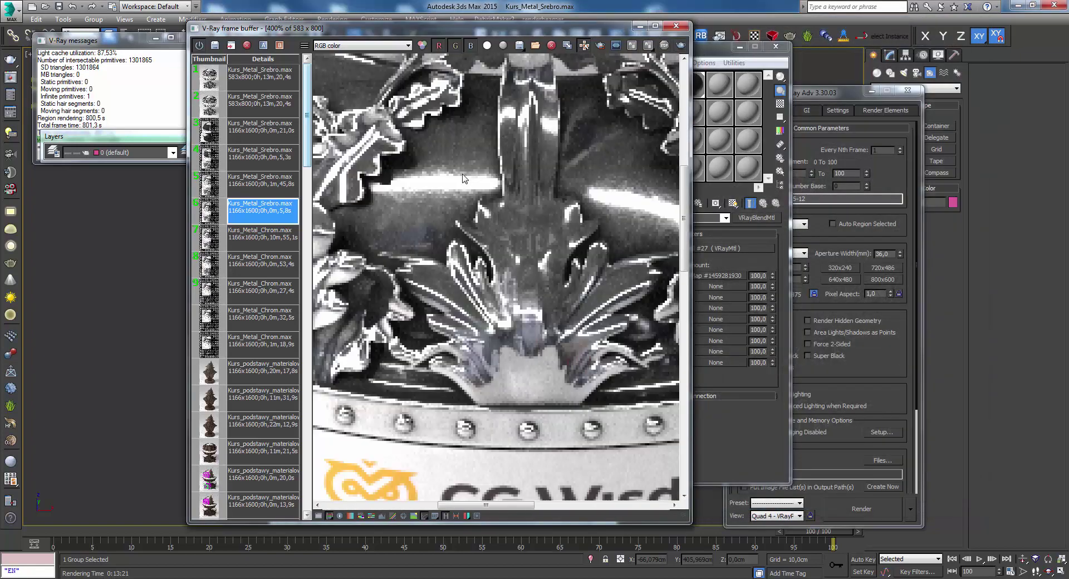
pyautogui.scroll(-1, 463, 177)
pyautogui.scroll(-1, 473, 167)
pyautogui.scroll(-1, 495, 183)
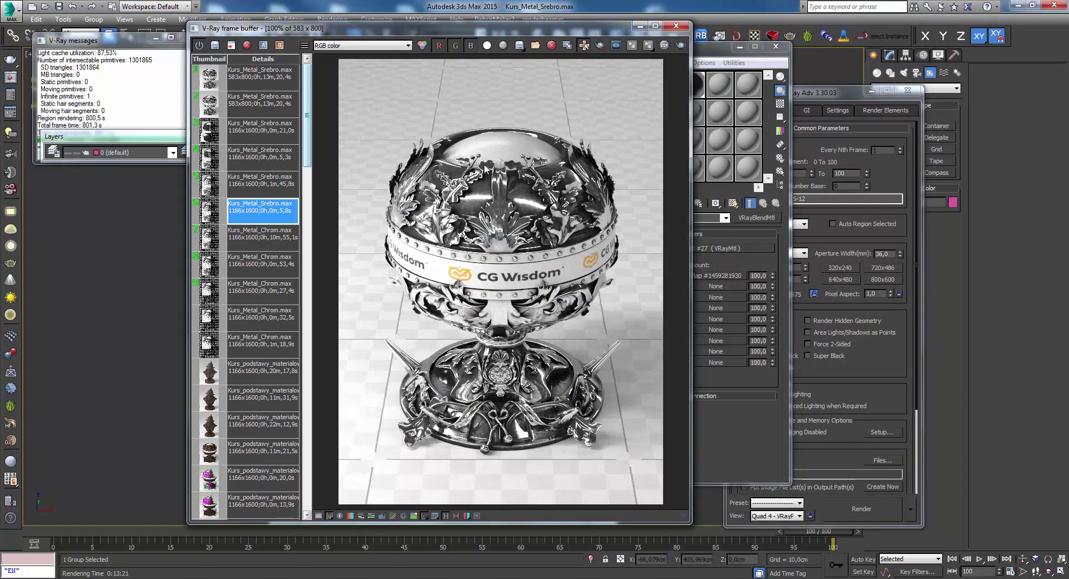
pyautogui.scroll(1, 500, 184)
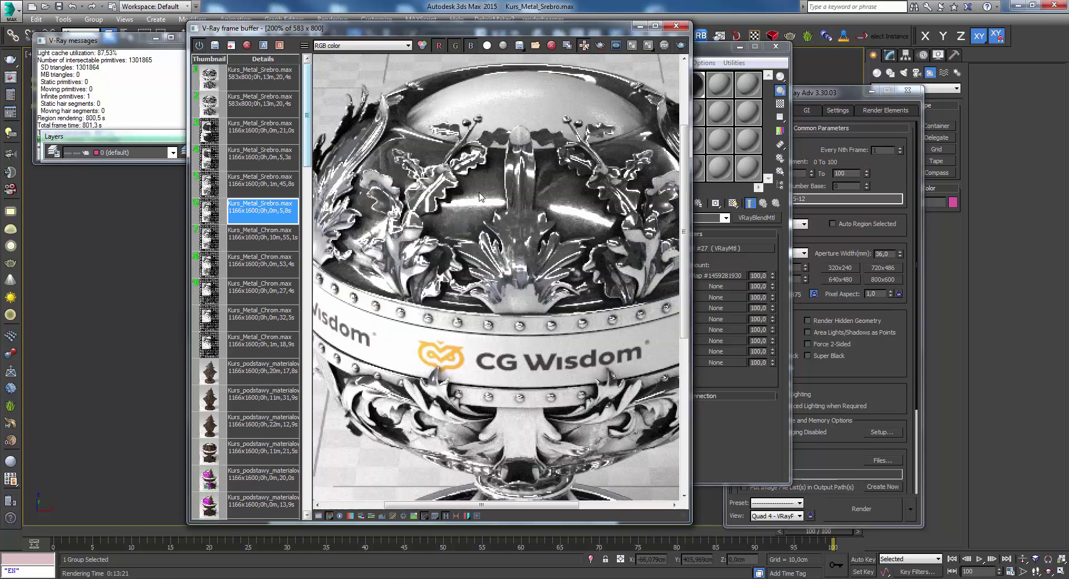
pyautogui.moveTo(734, 52); pyautogui.dragTo(773, 56)
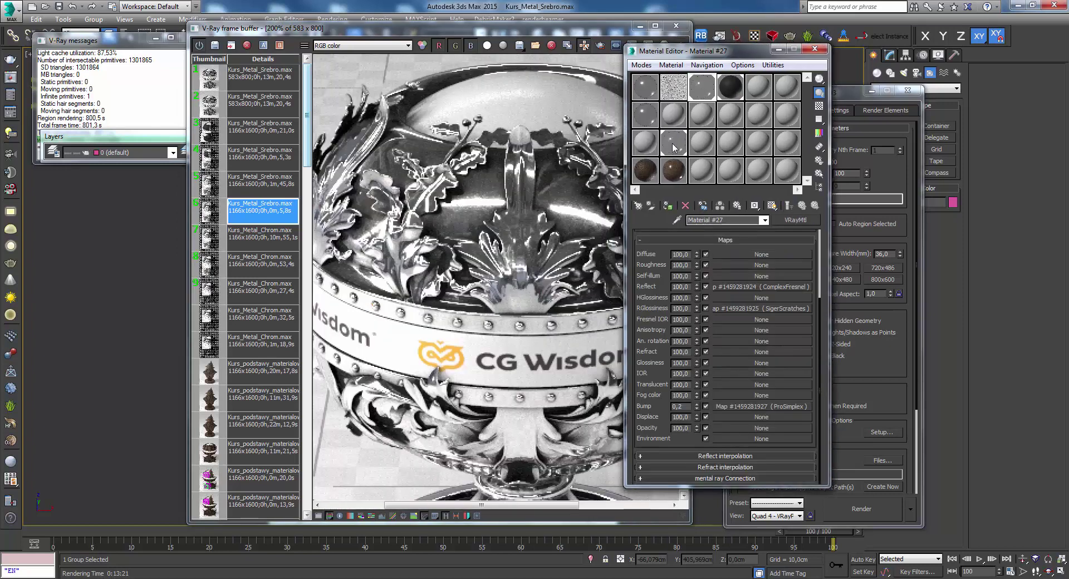
# - Inspect Color #1 and Color #2 of the base material's RGlossiness scratches map
pyautogui.click(740, 250)
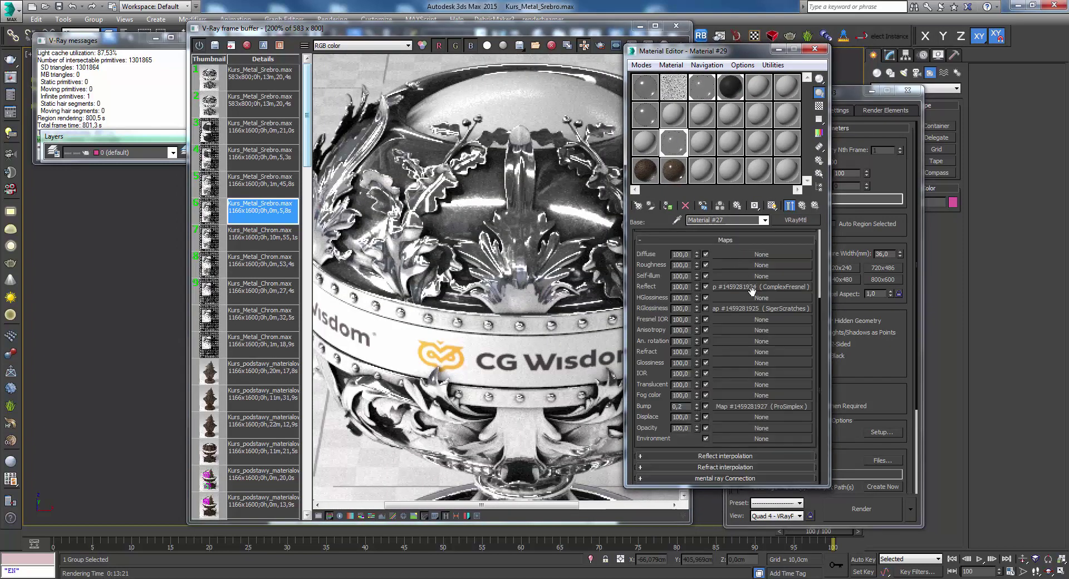
pyautogui.click(757, 309)
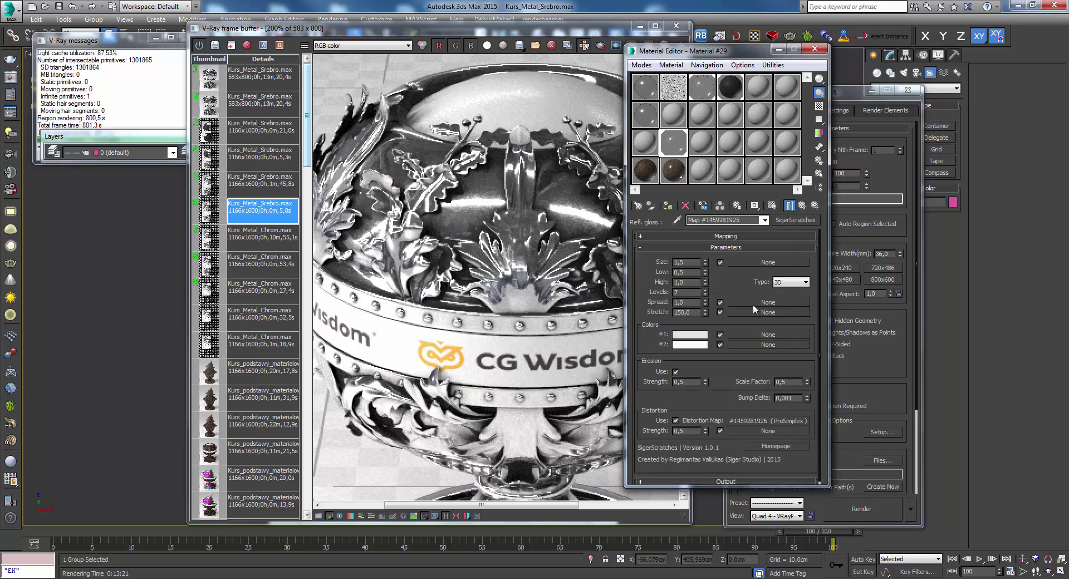
pyautogui.click(689, 334)
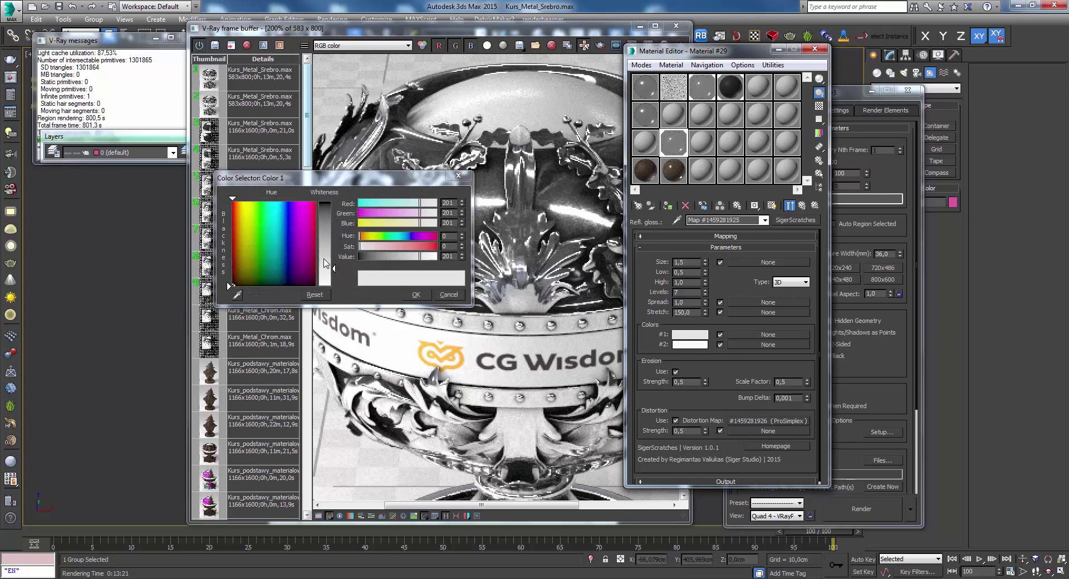
pyautogui.click(449, 295)
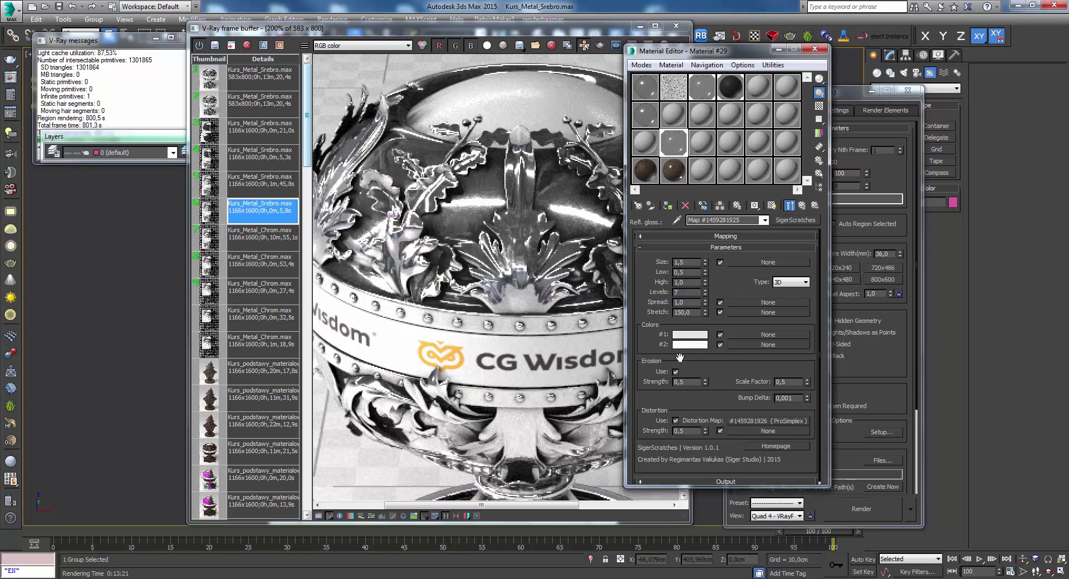
pyautogui.click(689, 344)
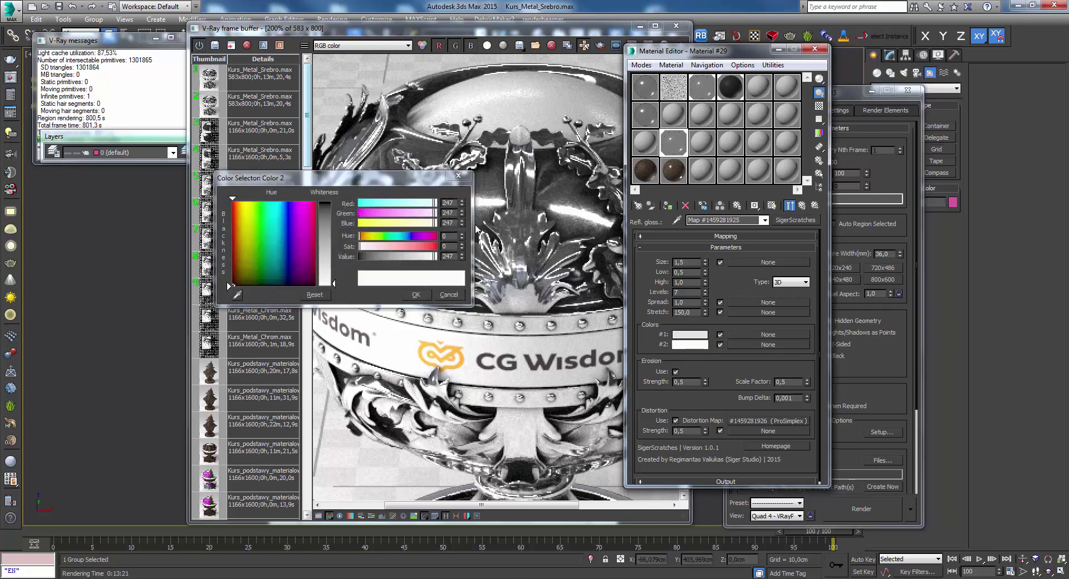
pyautogui.click(455, 295)
# - Zoom into the render detail, then browse material slots back to 15 - Default
pyautogui.doubleClick(469, 196)
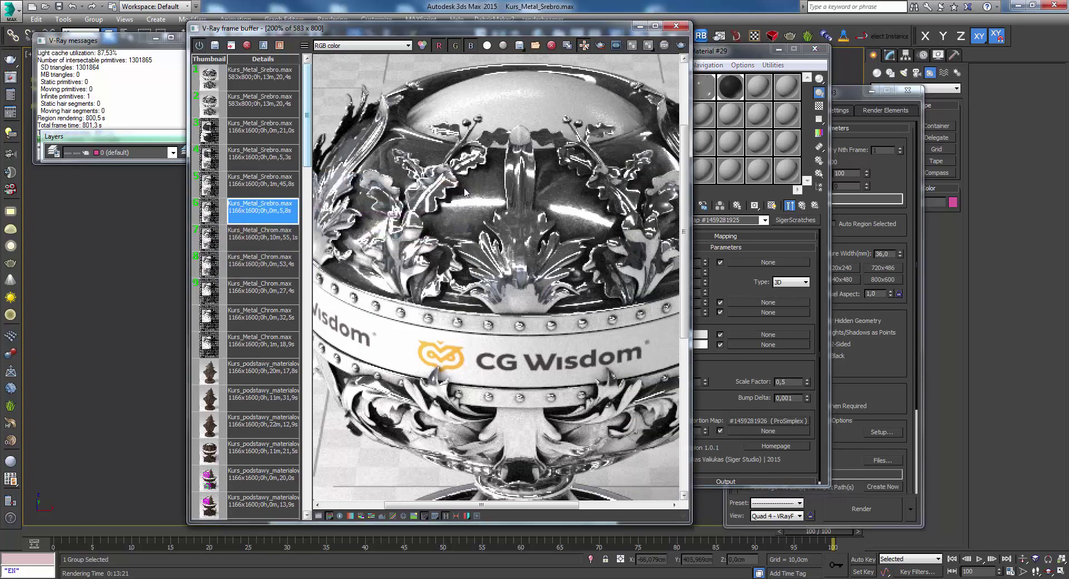
pyautogui.doubleClick(485, 214)
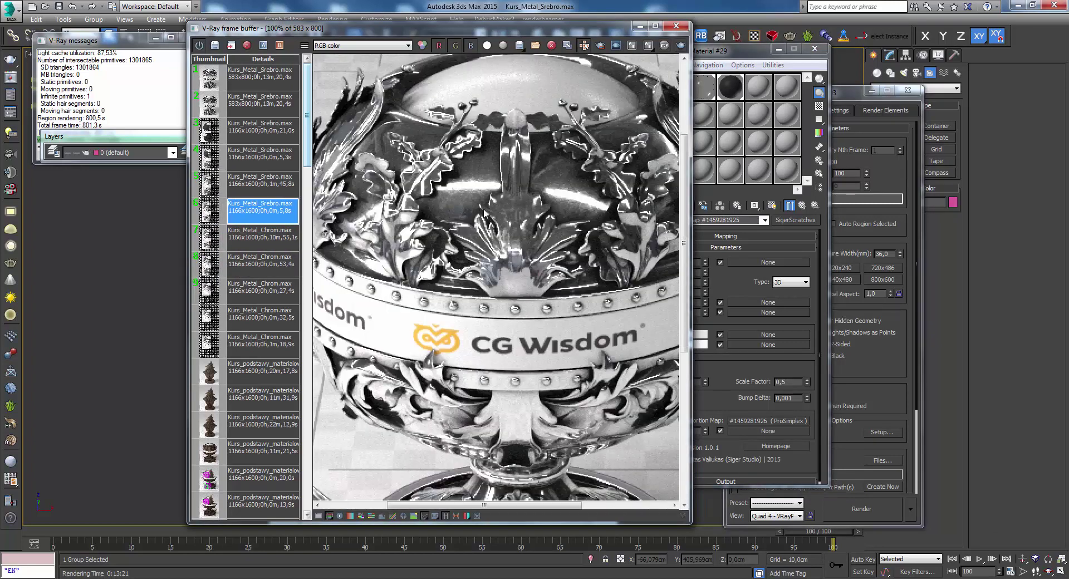
pyautogui.doubleClick(485, 214)
pyautogui.moveTo(585, 35); pyautogui.dragTo(536, 32)
pyautogui.click(699, 173)
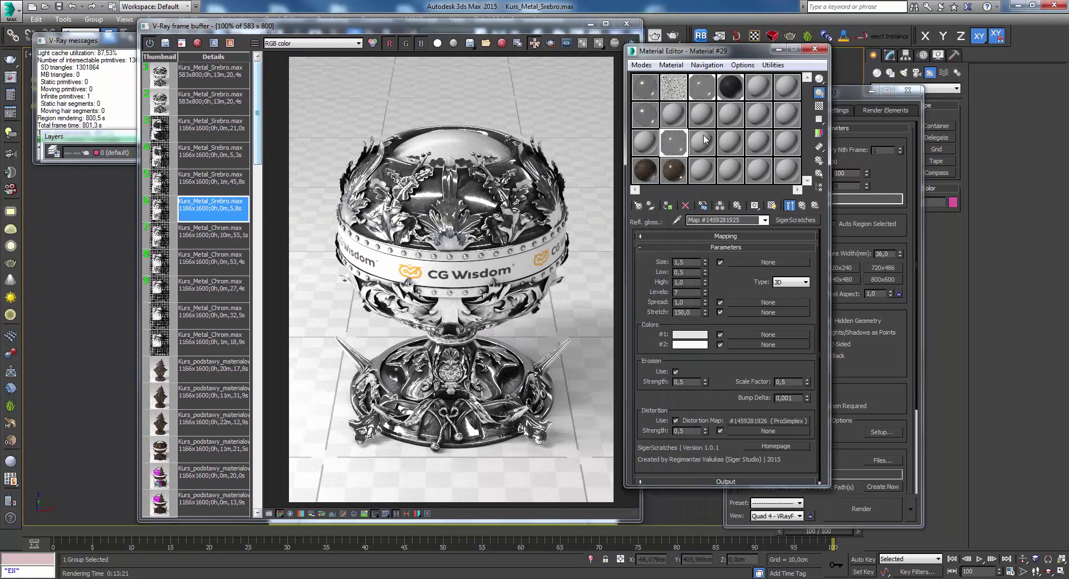
pyautogui.click(676, 152)
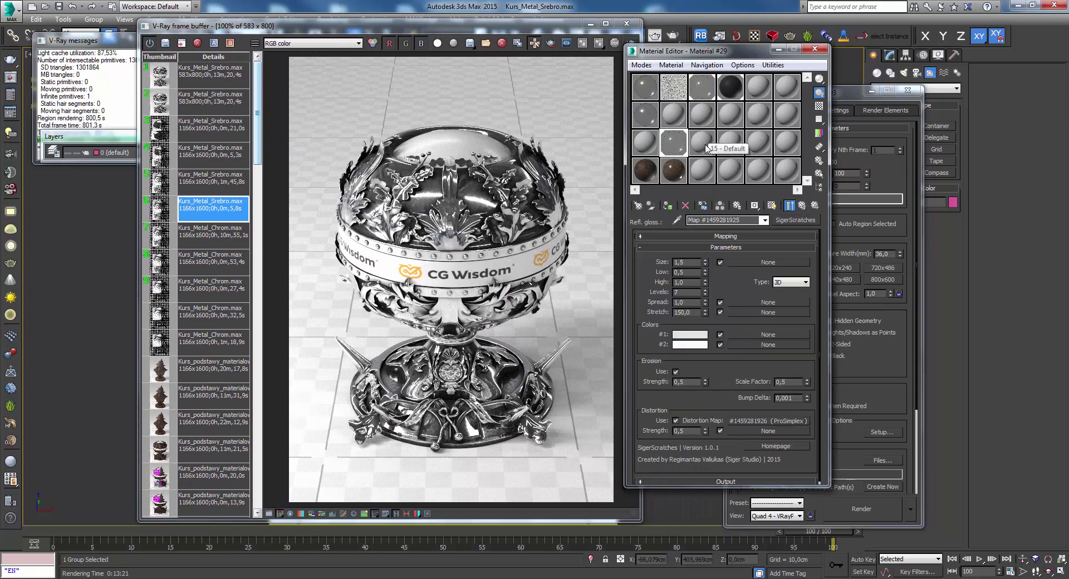
pyautogui.click(703, 143)
# - In Kurs_Drewno.max, apply the Drewno_02_matowe_liscie blend material to Box002
pyautogui.click(671, 177)
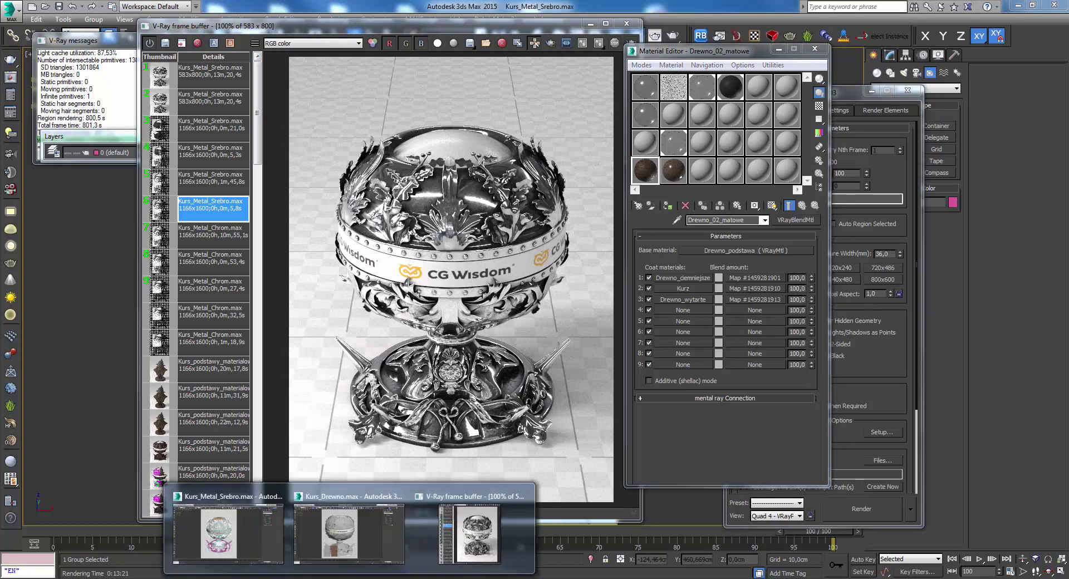
pyautogui.click(334, 551)
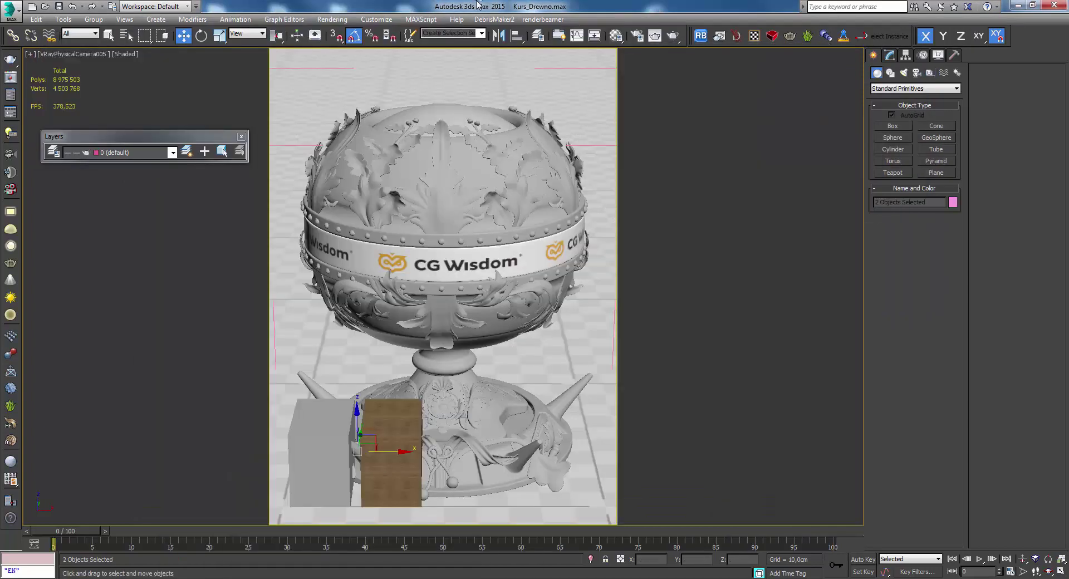
pyautogui.click(615, 35)
pyautogui.click(632, 114)
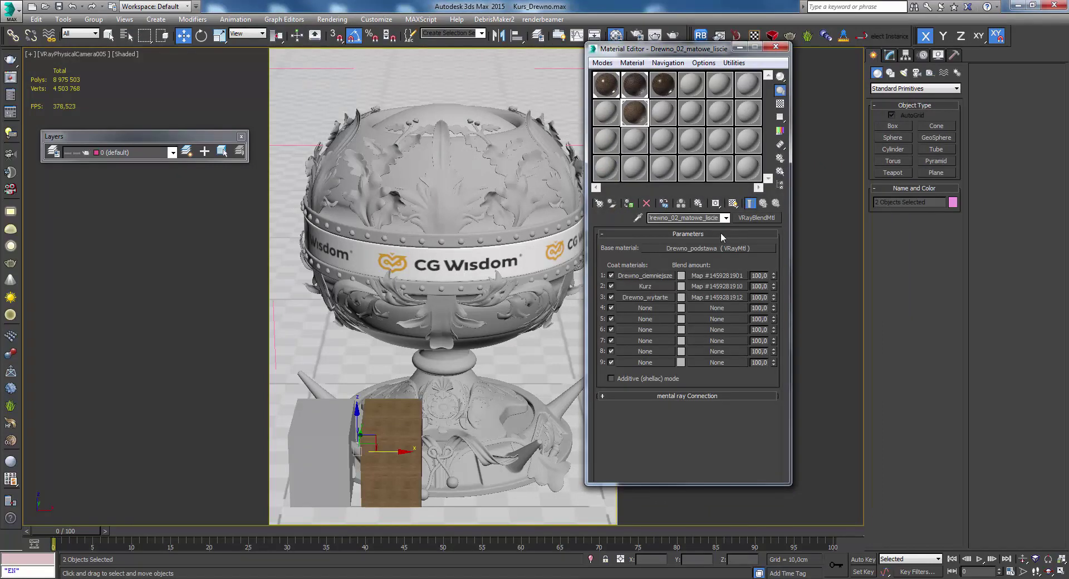
pyautogui.click(387, 448)
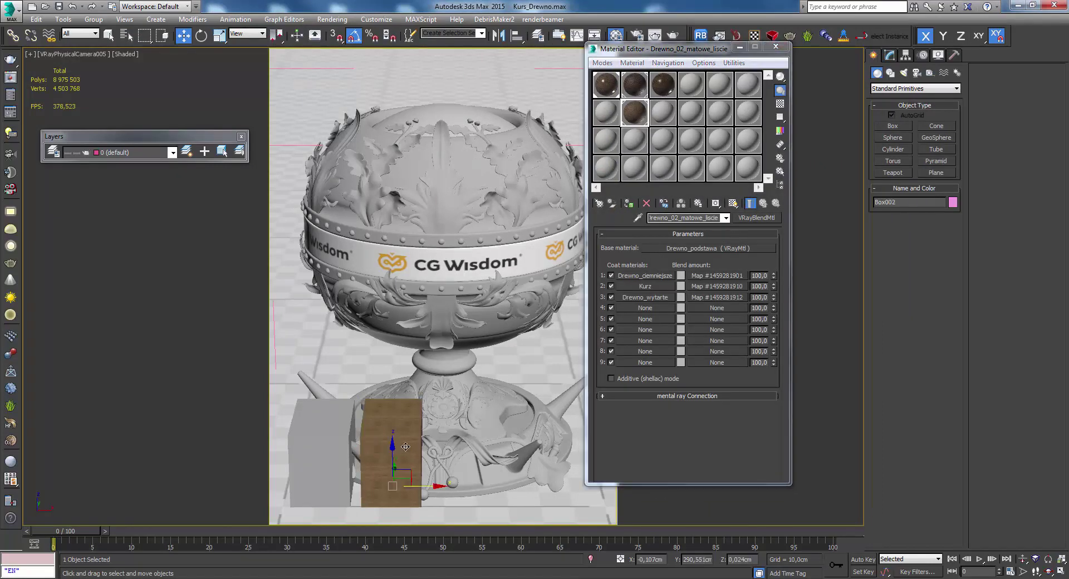
pyautogui.click(628, 203)
# - Copy Box002 with the Copy/Paste script and move to the silver chalice scene
pyautogui.click(775, 47)
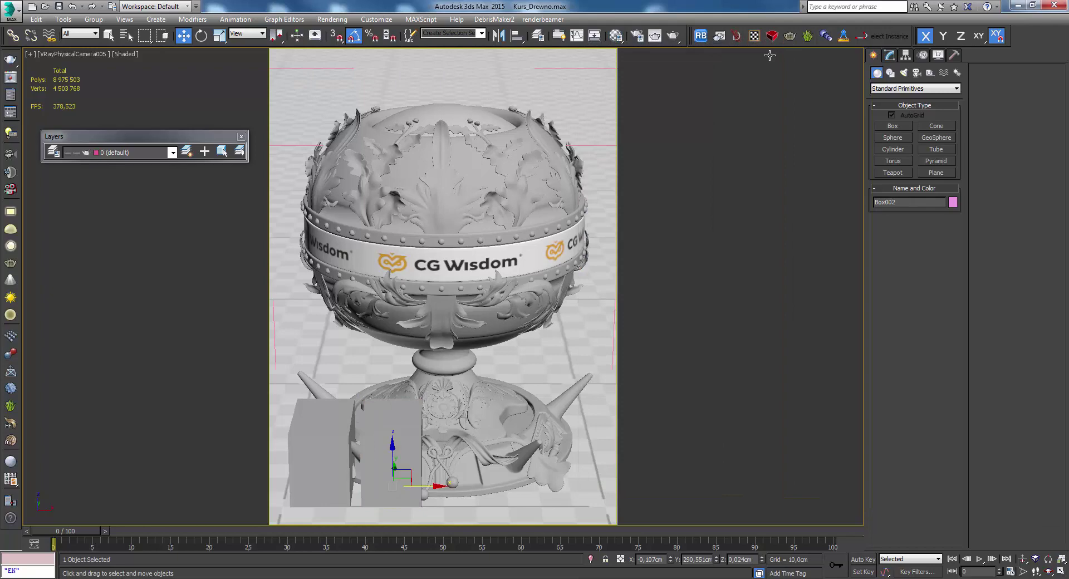
pyautogui.click(826, 35)
pyautogui.click(546, 297)
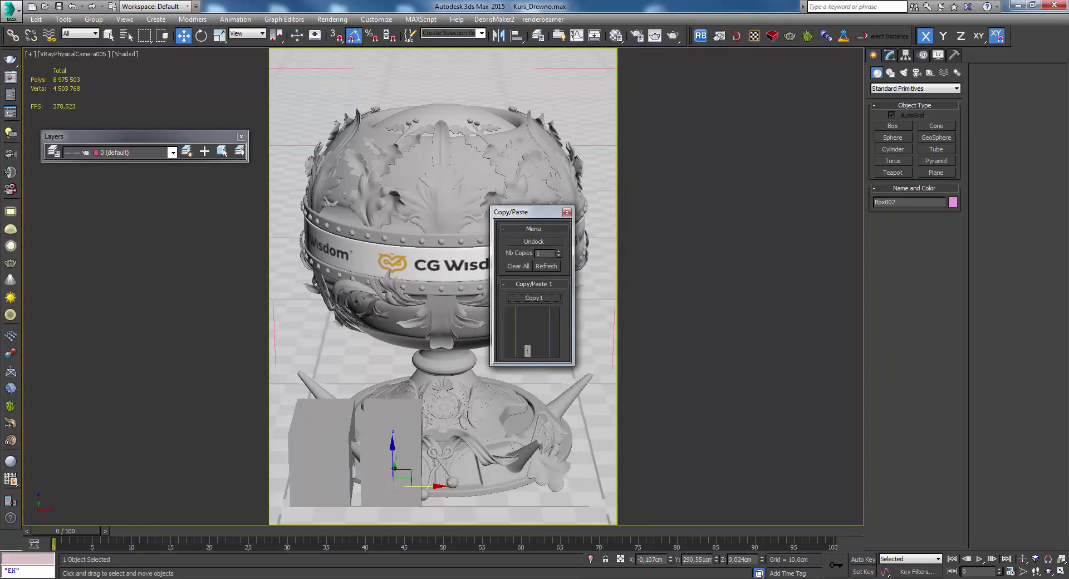
pyautogui.click(471, 532)
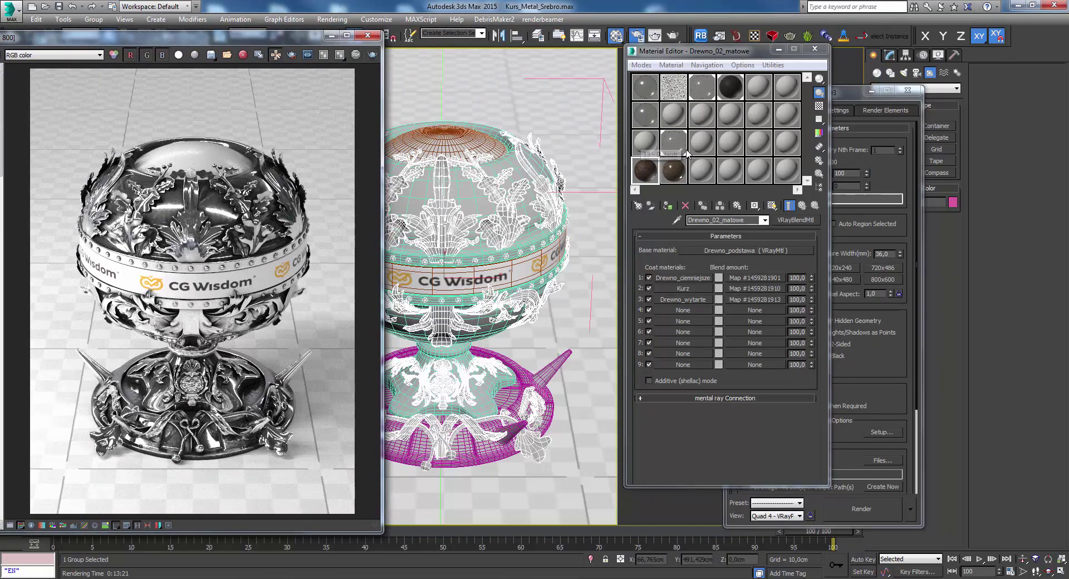
# - Return to the Material #29 blend, activate an unused Standard slot, and close the frame buffer
pyautogui.click(685, 151)
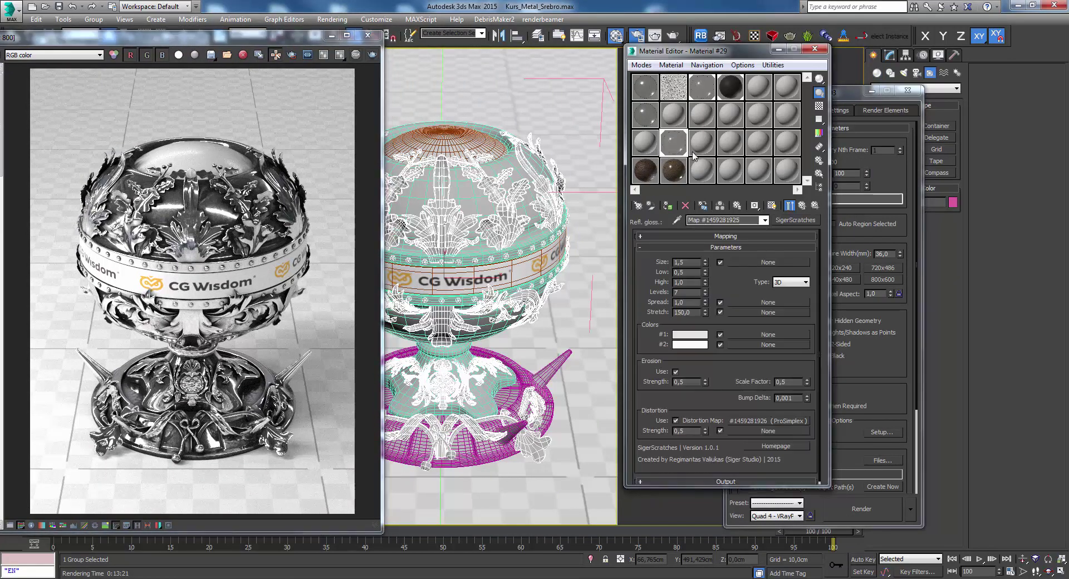
pyautogui.click(803, 208)
pyautogui.click(803, 207)
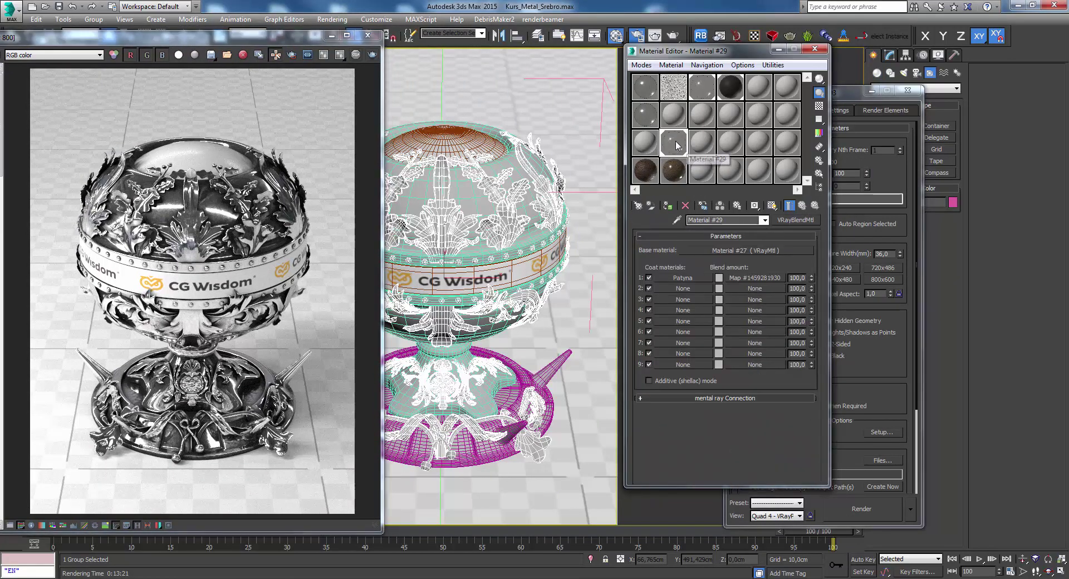
pyautogui.click(701, 172)
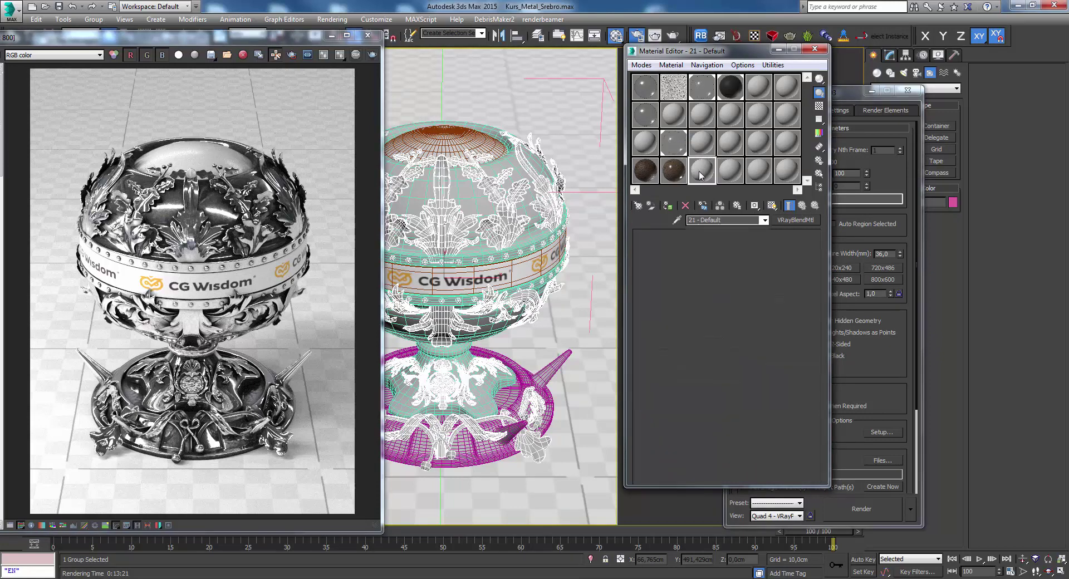
pyautogui.click(367, 35)
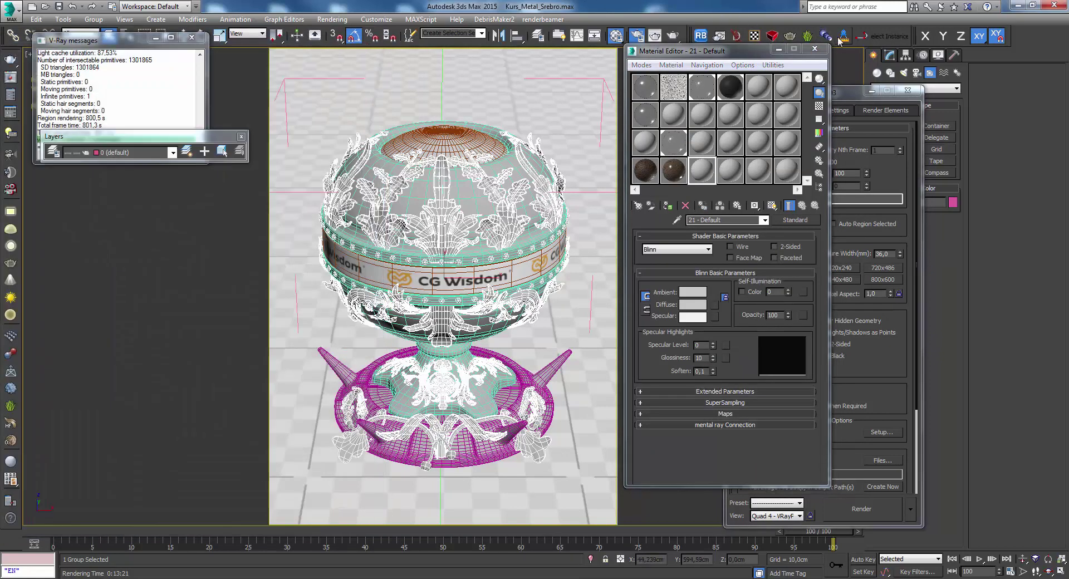
# - Paste the box, eyedrop its Drewno_02_matowe_liscie material into the slot, then delete the box
pyautogui.click(826, 34)
pyautogui.click(536, 336)
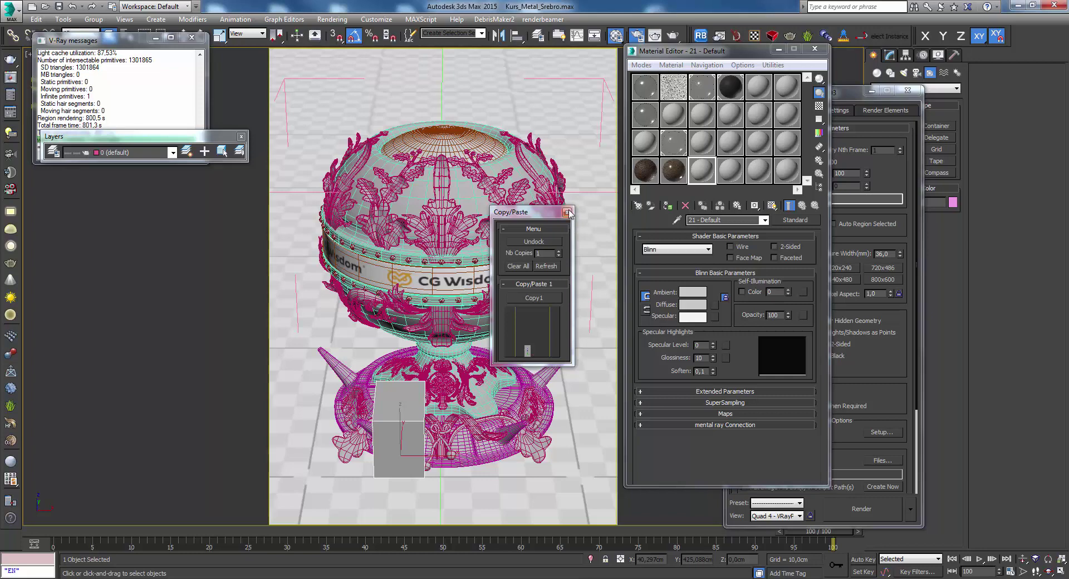
pyautogui.click(567, 212)
pyautogui.press('w')
pyautogui.moveTo(416, 452); pyautogui.dragTo(404, 456)
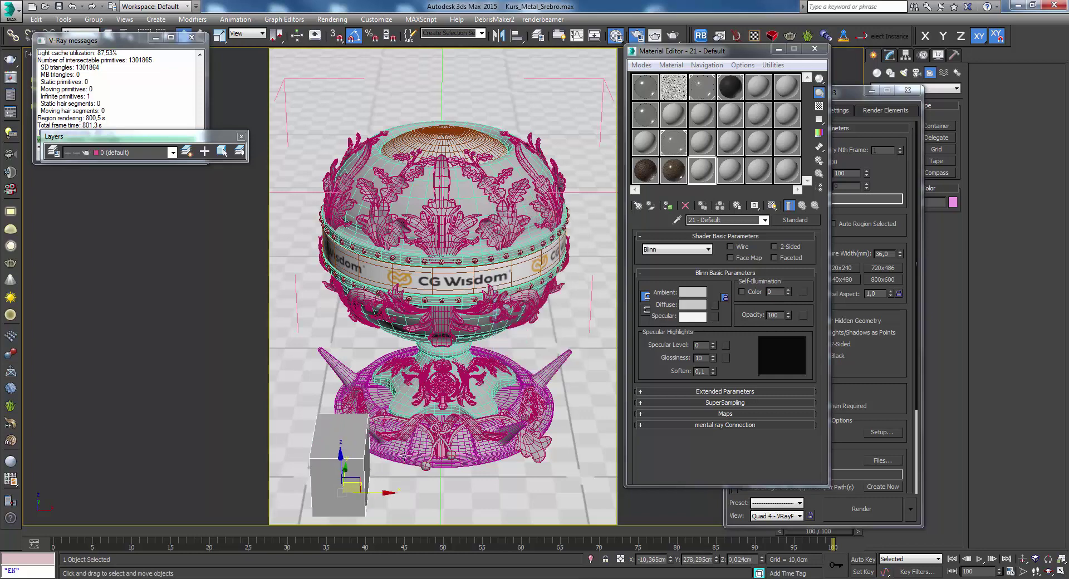
pyautogui.click(677, 220)
pyautogui.click(344, 461)
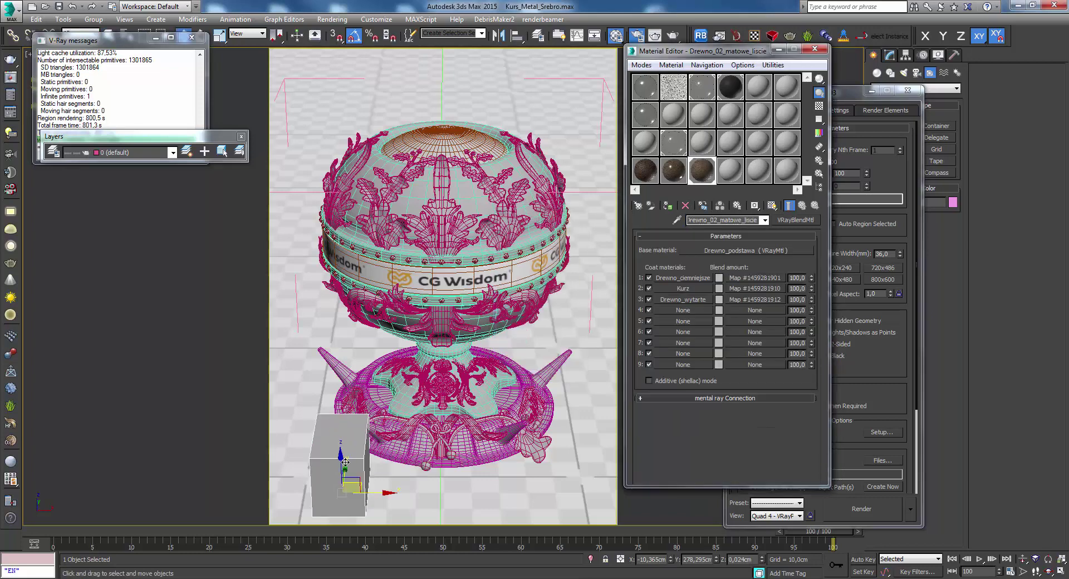
pyautogui.press('Delete')
# - Rename Material #29 to srebro_puchar and duplicate it into another slot
pyautogui.click(673, 142)
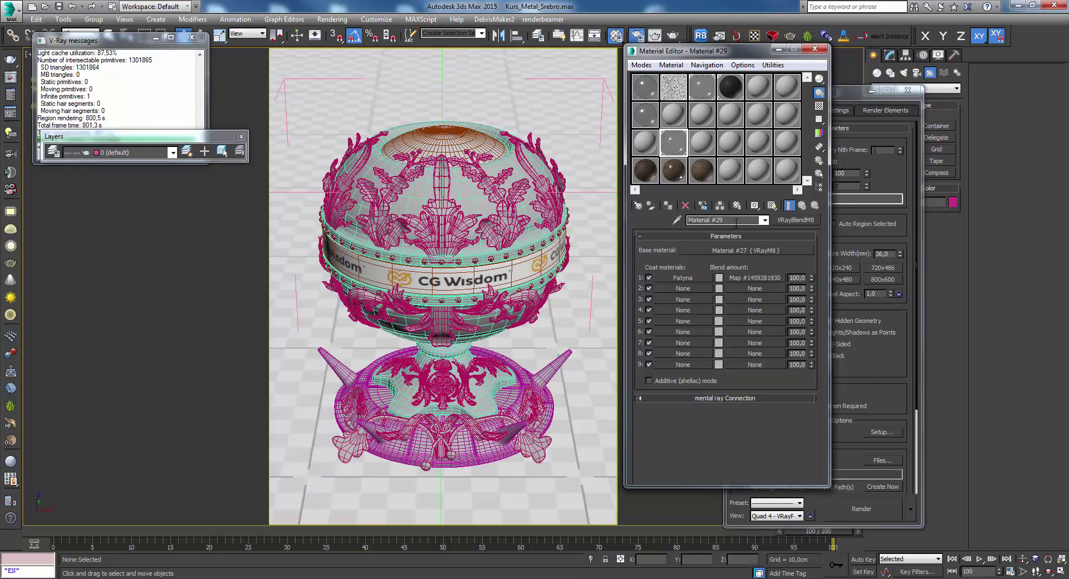
pyautogui.write('sreb')
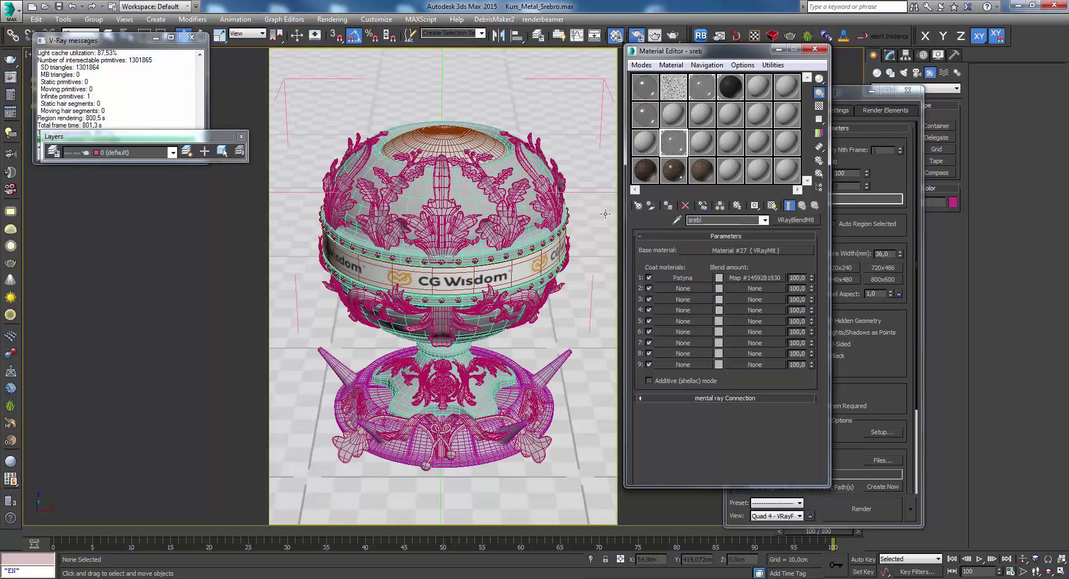
pyautogui.write('ro_puchar')
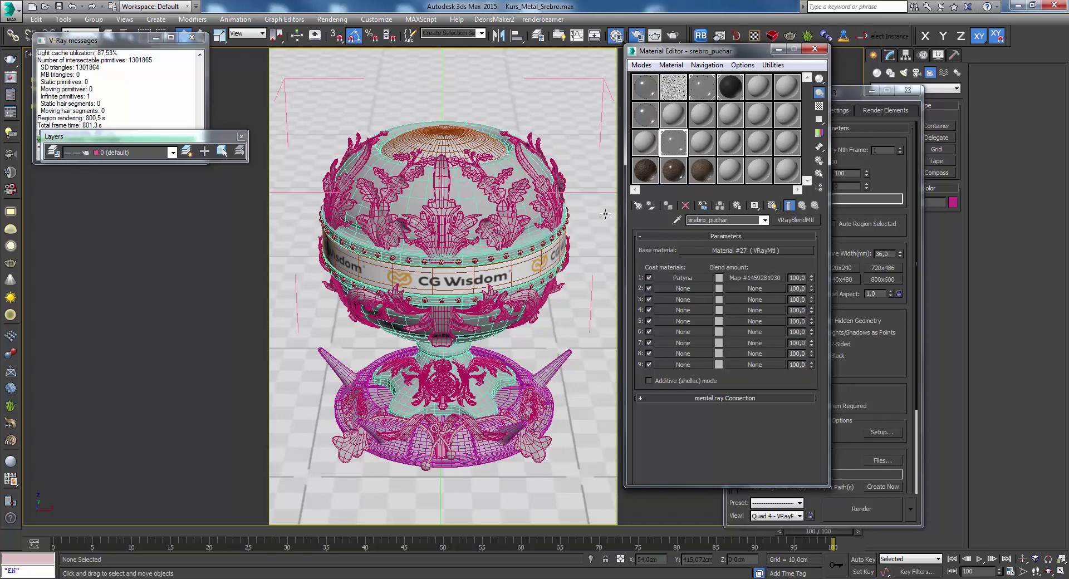
pyautogui.moveTo(674, 141); pyautogui.dragTo(702, 144)
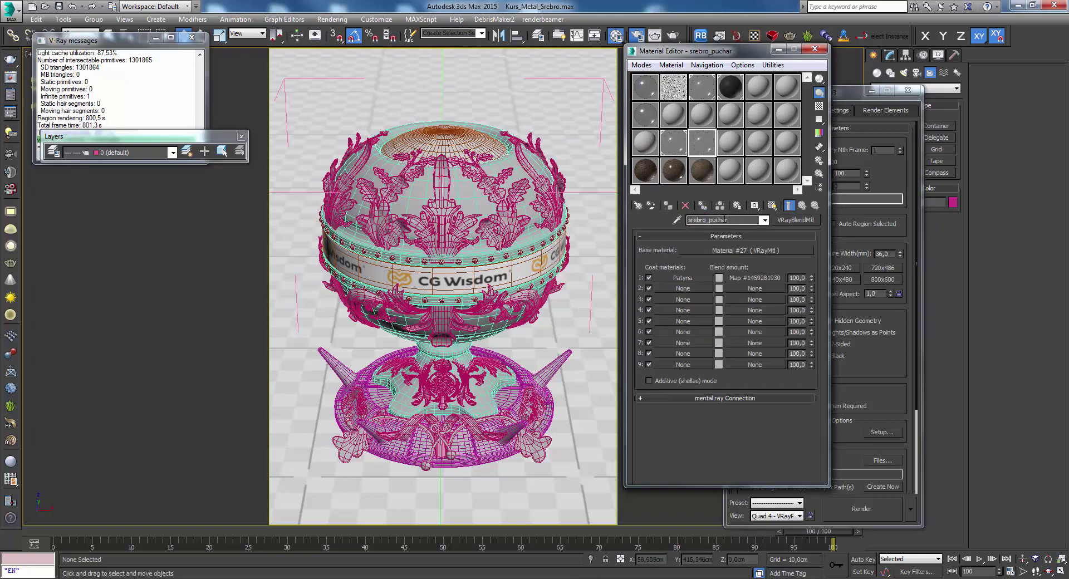
# - Name the copy srebro_liscie, activate the 13 - Default slot, and select the pink ornaments and base
pyautogui.write('l')
pyautogui.write('iscie')
pyautogui.click(679, 143)
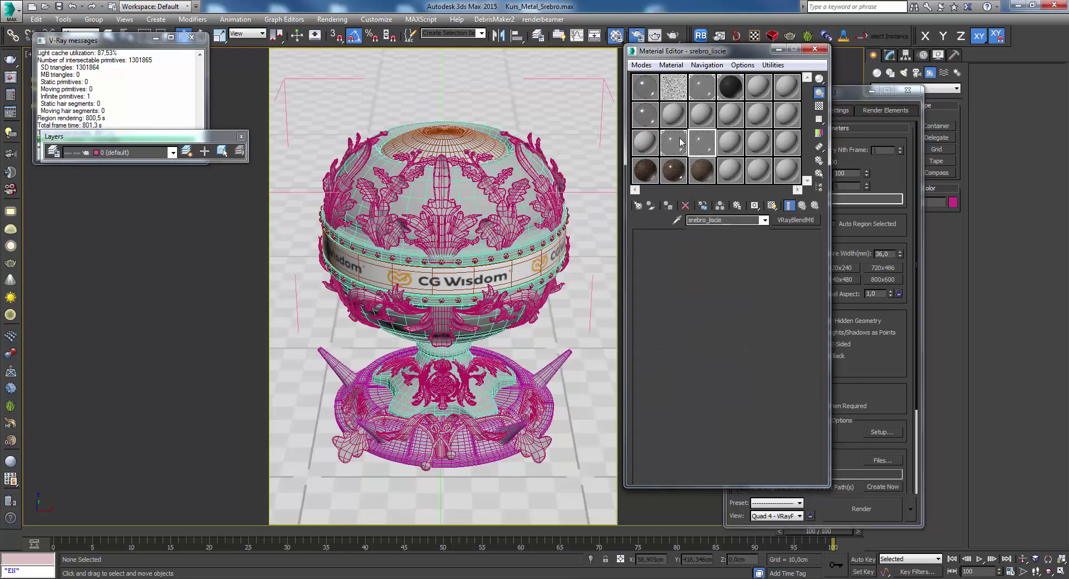
pyautogui.click(696, 145)
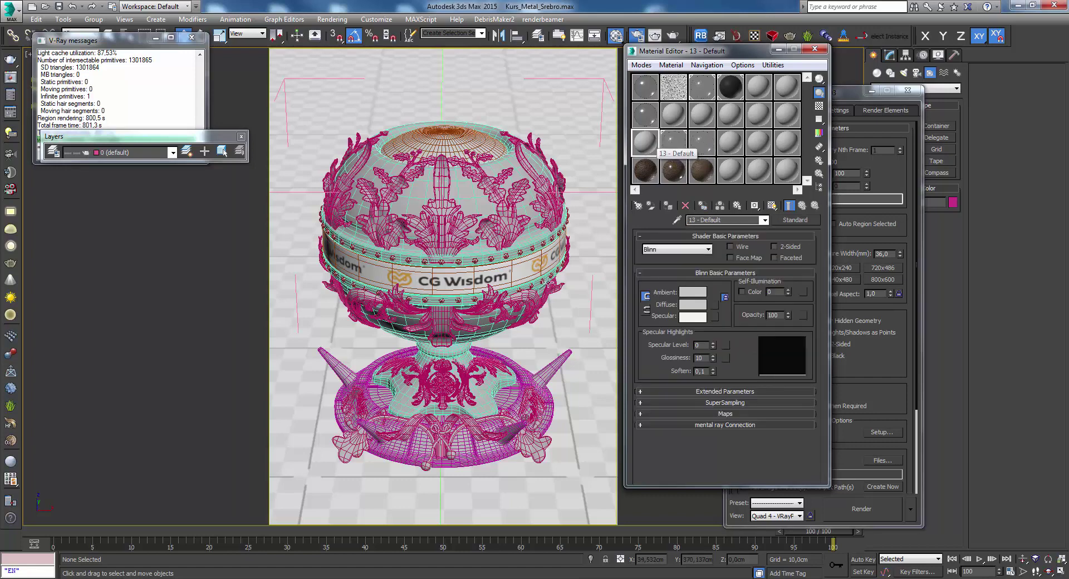
pyautogui.click(542, 233)
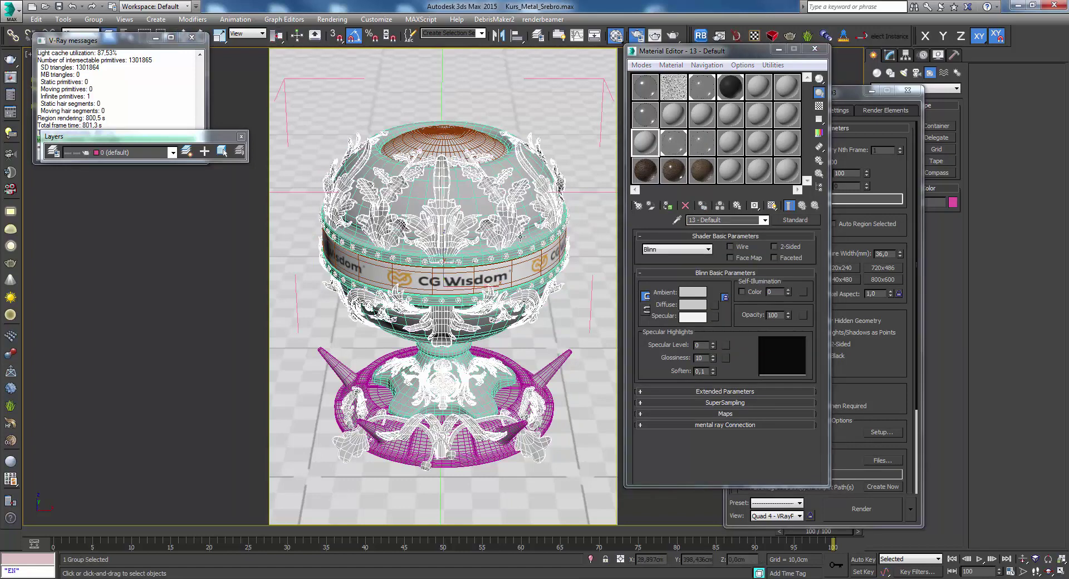
pyautogui.keyDown('ctrl'); pyautogui.click(517, 393); pyautogui.keyUp('ctrl')
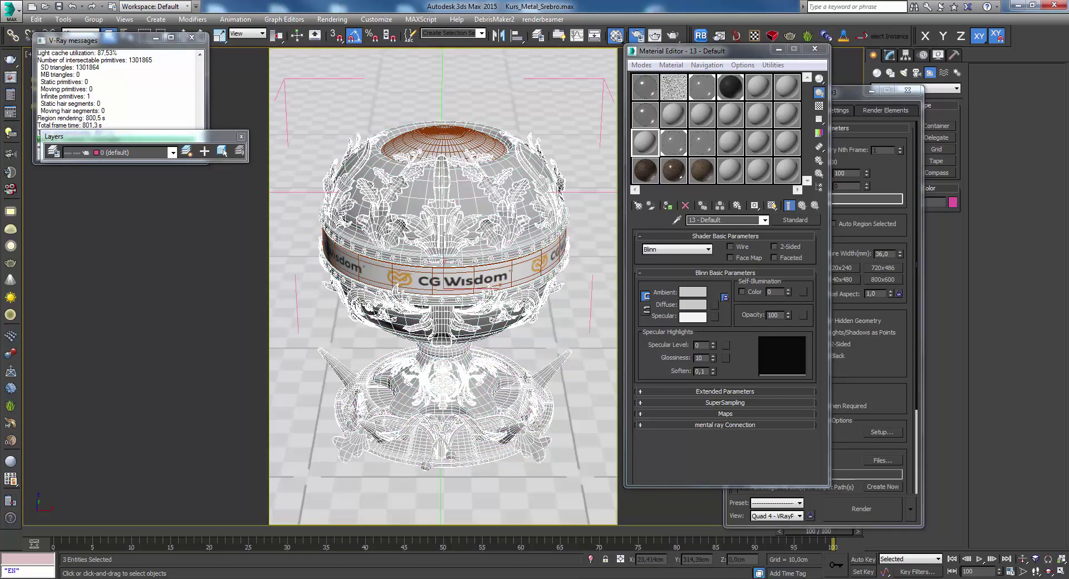
# - Convert the slot into a VRayBlendMtl, keeping the original as base and copying it into coat 1
pyautogui.click(11, 462)
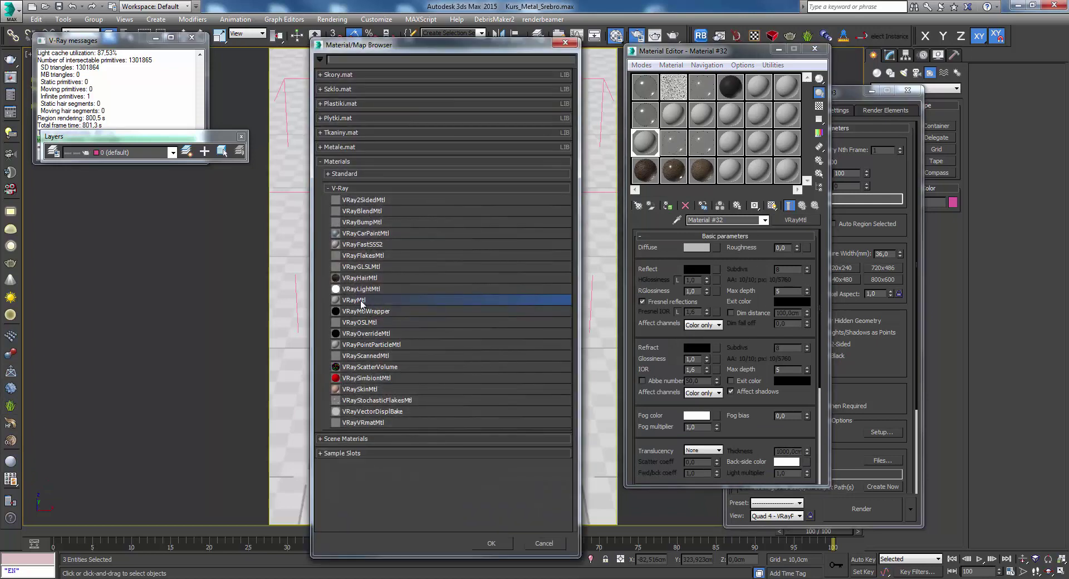
pyautogui.doubleClick(377, 211)
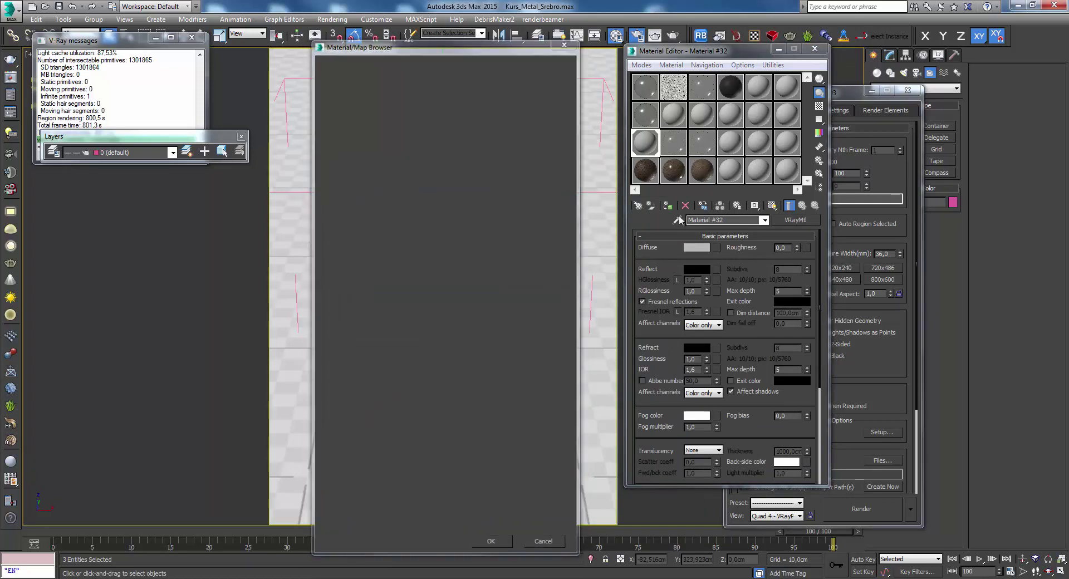
pyautogui.click(701, 296)
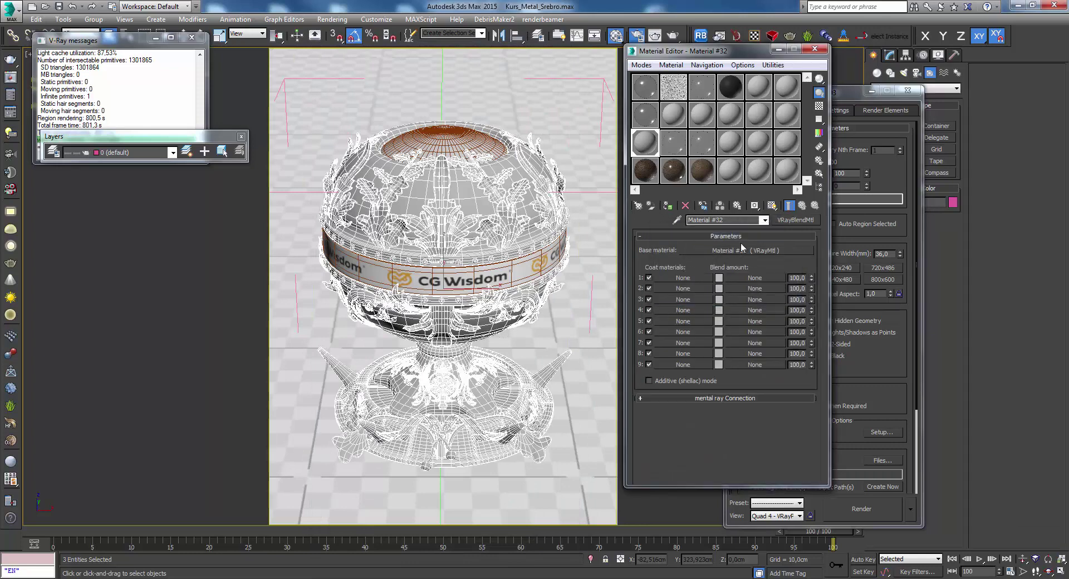
pyautogui.moveTo(742, 247); pyautogui.dragTo(708, 279)
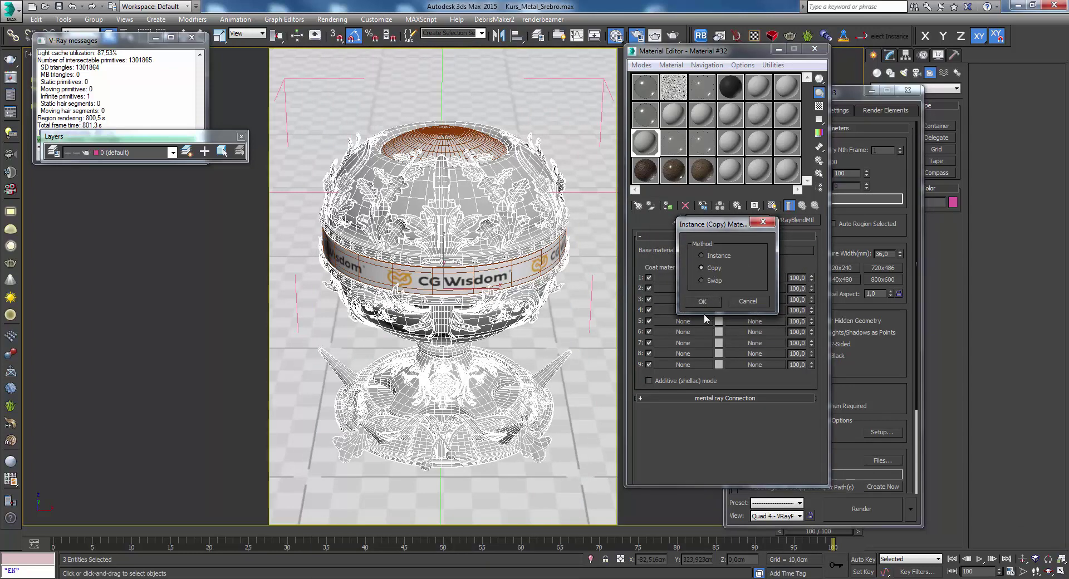
pyautogui.click(702, 301)
# - Give the first coat a blue-violet diffuse colour
pyautogui.click(686, 276)
pyautogui.click(697, 247)
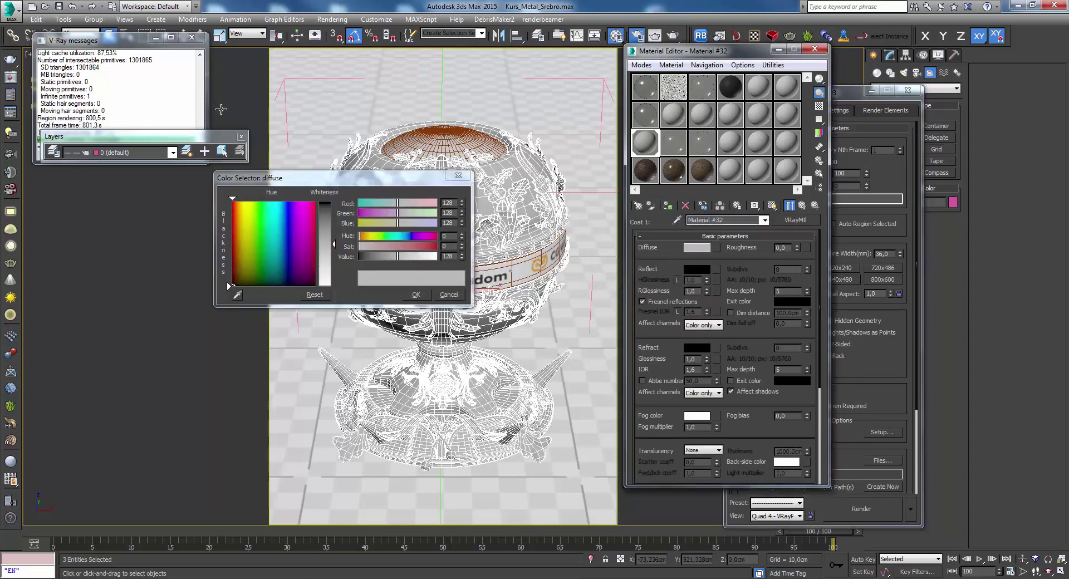
pyautogui.click(288, 221)
pyautogui.moveTo(324, 244); pyautogui.dragTo(324, 202)
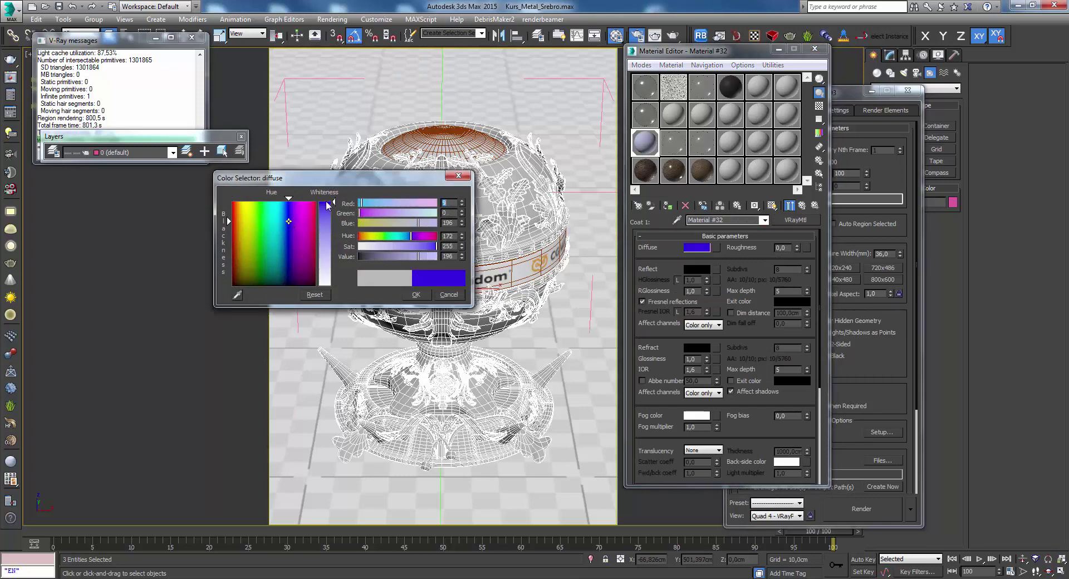
pyautogui.click(427, 296)
pyautogui.click(809, 206)
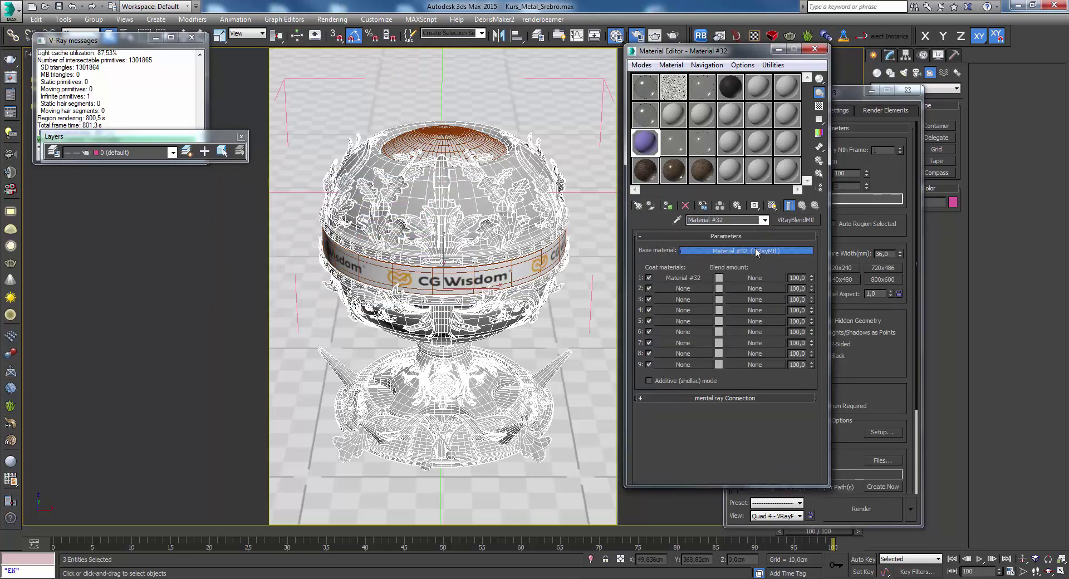
# - Turn the blend's base material diffuse colour green
pyautogui.click(805, 250)
pyautogui.click(703, 248)
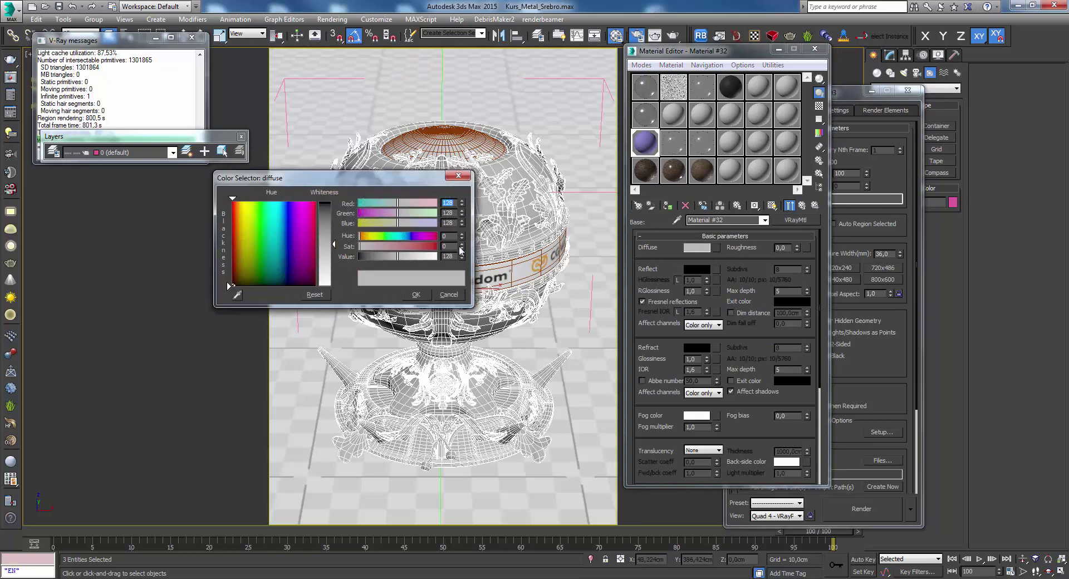
pyautogui.click(259, 235)
pyautogui.moveTo(334, 244); pyautogui.dragTo(334, 202)
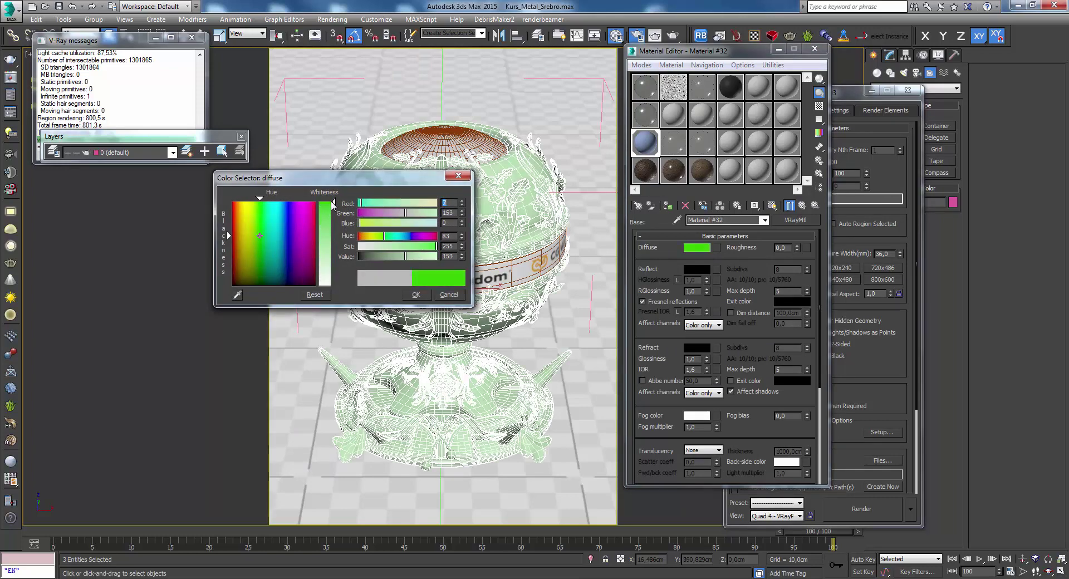
pyautogui.click(416, 295)
pyautogui.click(802, 205)
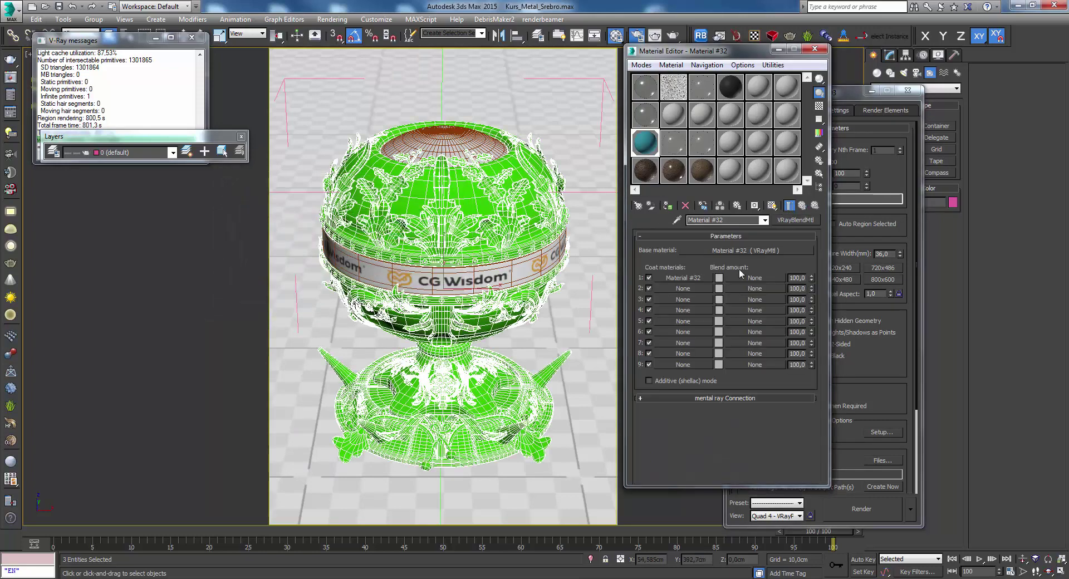
# - Make coat 2 a new V-Ray material, Material #34, with saturated yellow (139,121,0) diffuse
pyautogui.click(693, 289)
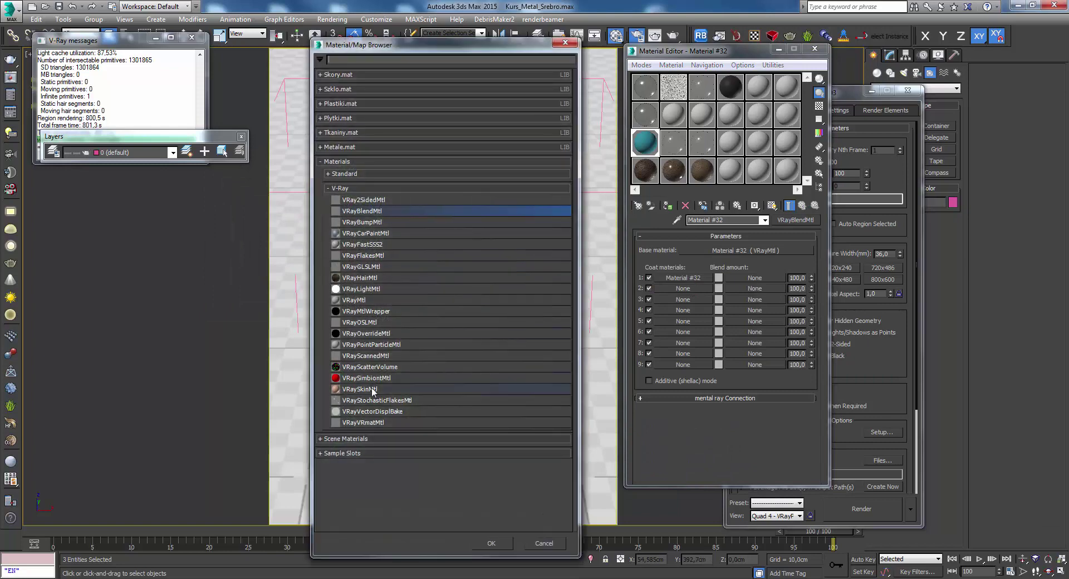
pyautogui.doubleClick(356, 300)
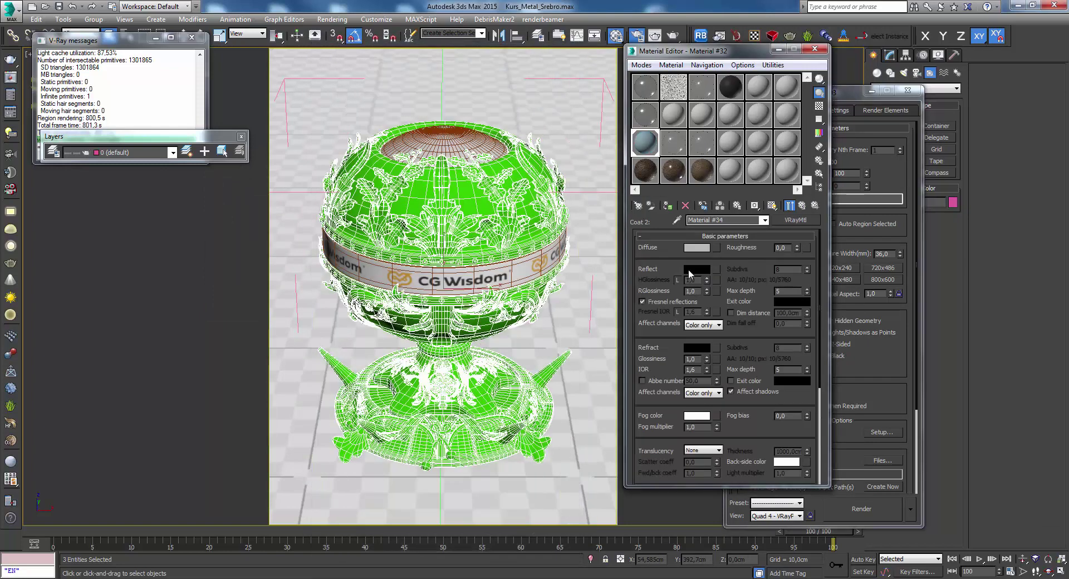
pyautogui.click(697, 247)
pyautogui.click(245, 241)
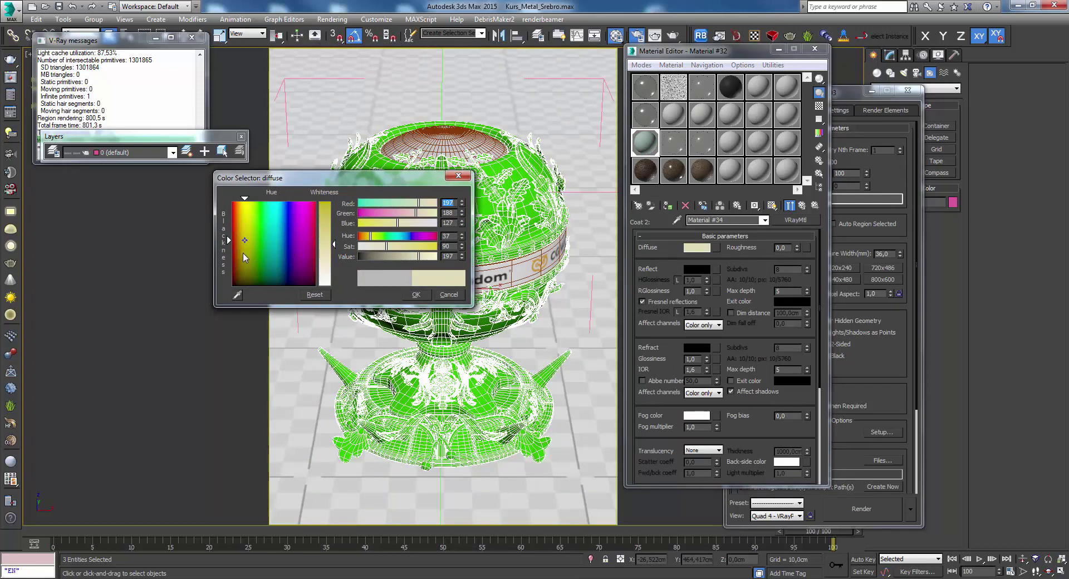
pyautogui.moveTo(329, 216); pyautogui.dragTo(327, 201)
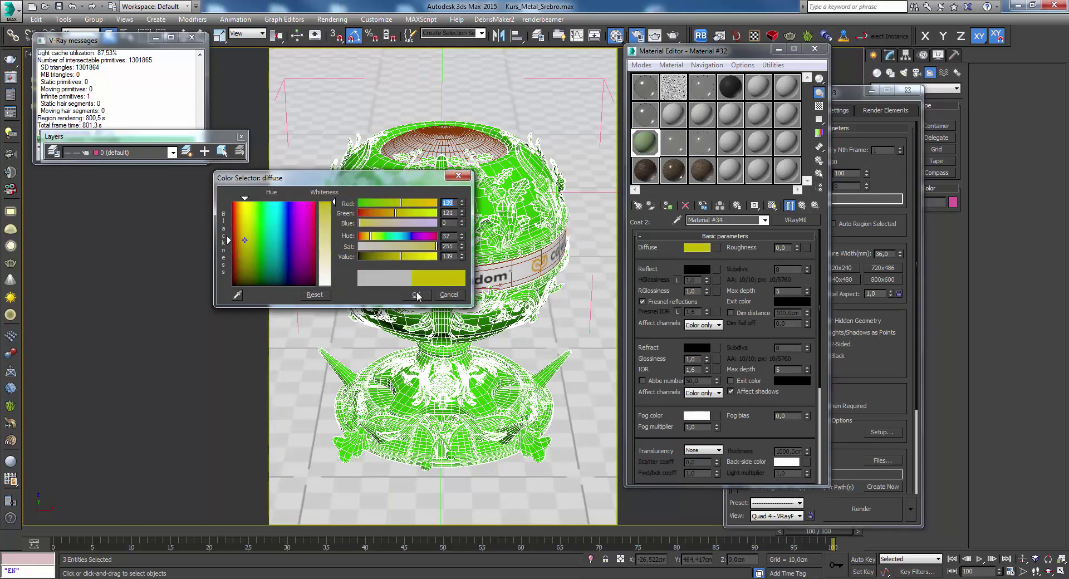
pyautogui.click(417, 294)
pyautogui.click(807, 207)
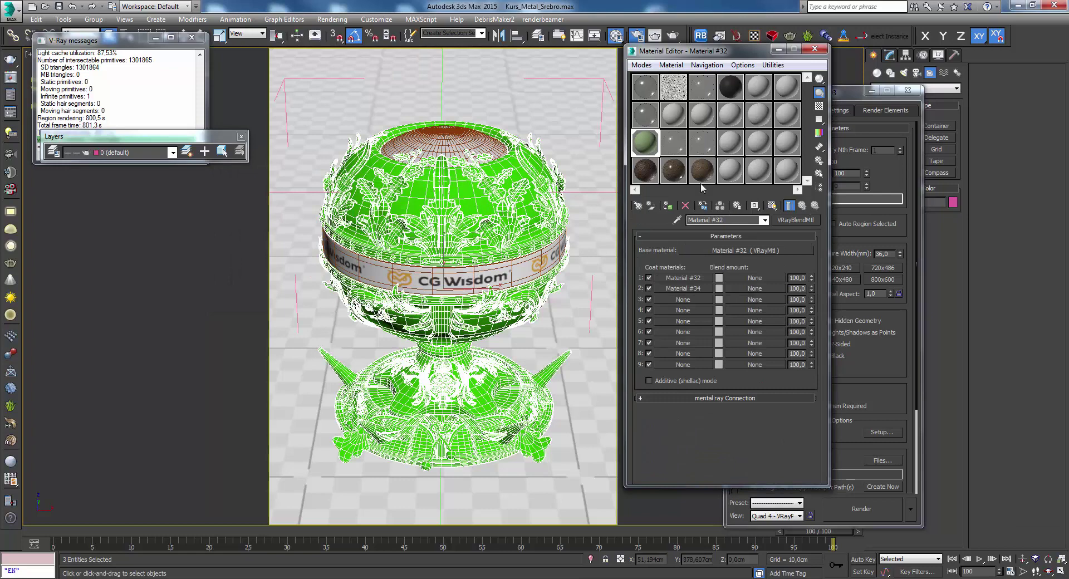
pyautogui.click(683, 162)
# - Copy srebro_puchar's first-coat blend map and paste it as an instance into Material #32's coat 1
pyautogui.rightClick(755, 280)
pyautogui.click(778, 296)
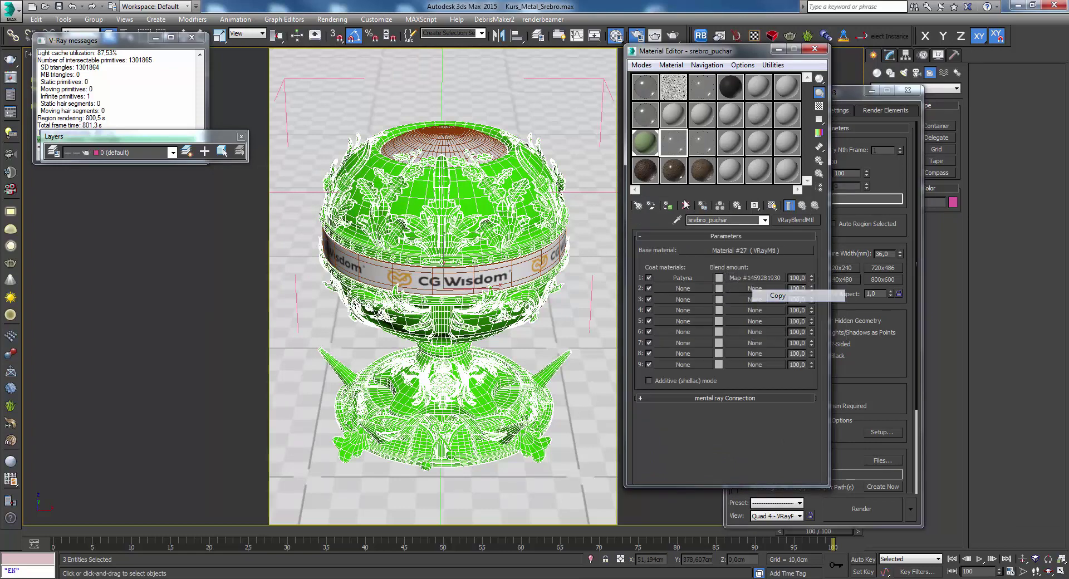
pyautogui.click(656, 145)
pyautogui.rightClick(749, 280)
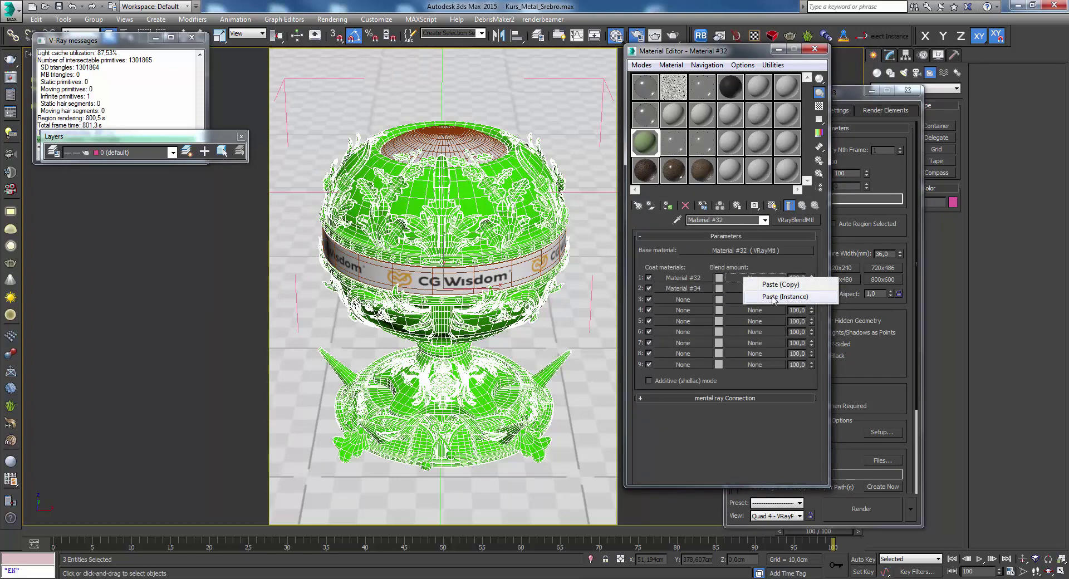
pyautogui.click(773, 296)
# - Copy the first blend map from the Drewno_02_matowe_liscie material
pyautogui.click(704, 146)
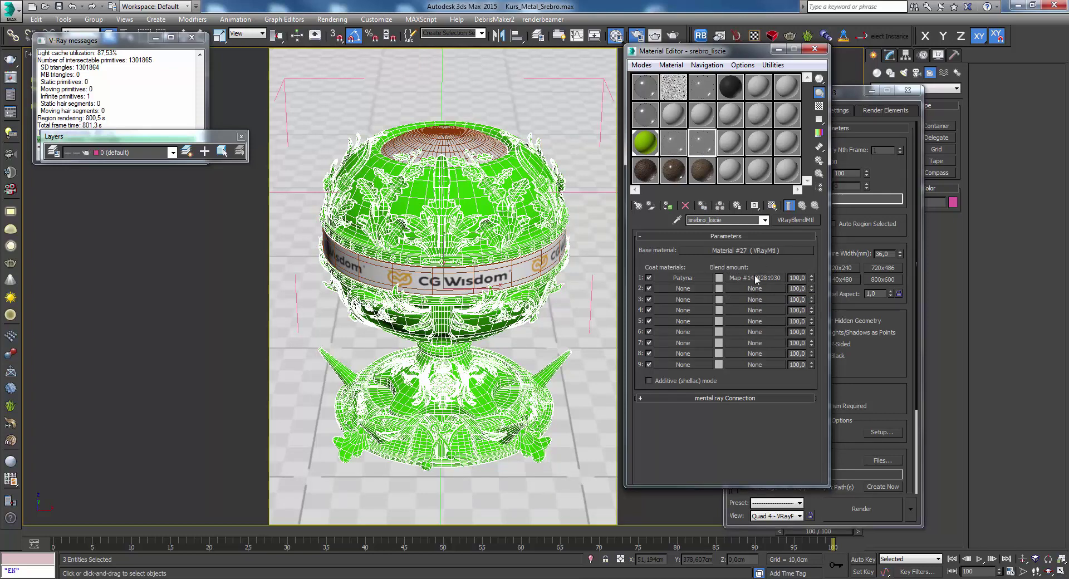
pyautogui.rightClick(754, 276)
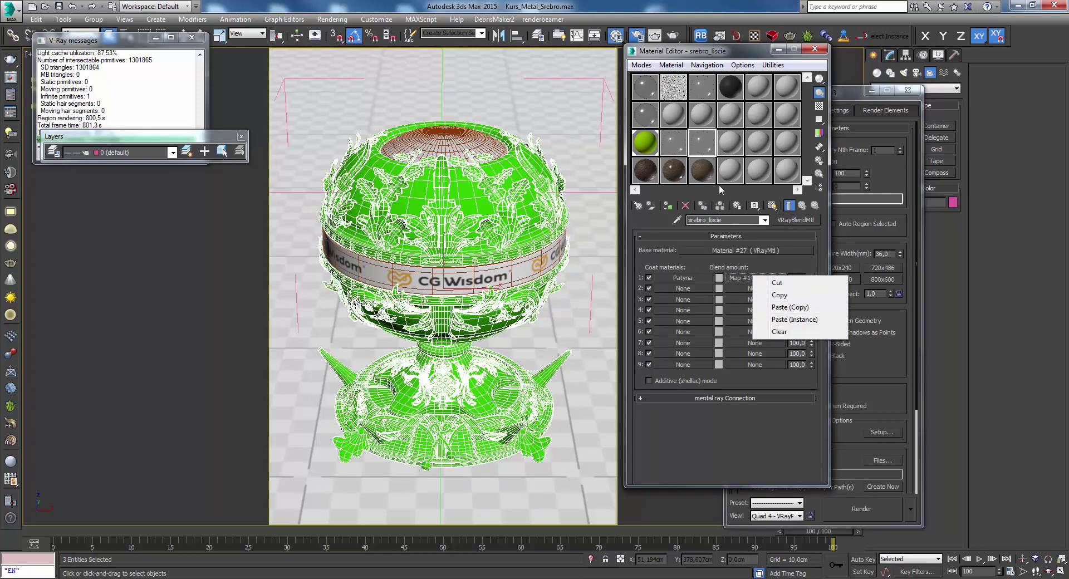
pyautogui.click(703, 177)
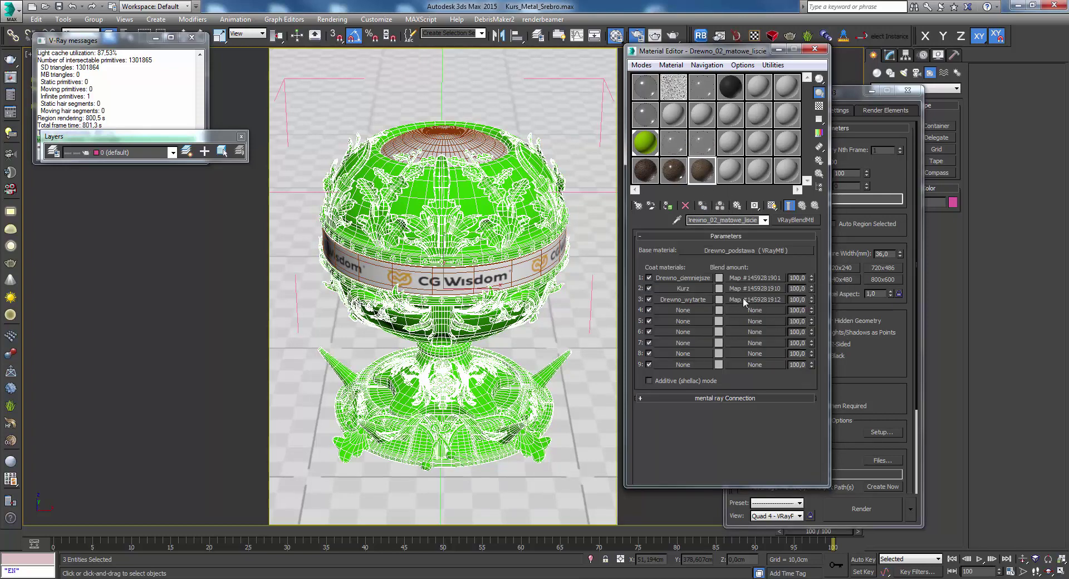
pyautogui.rightClick(739, 282)
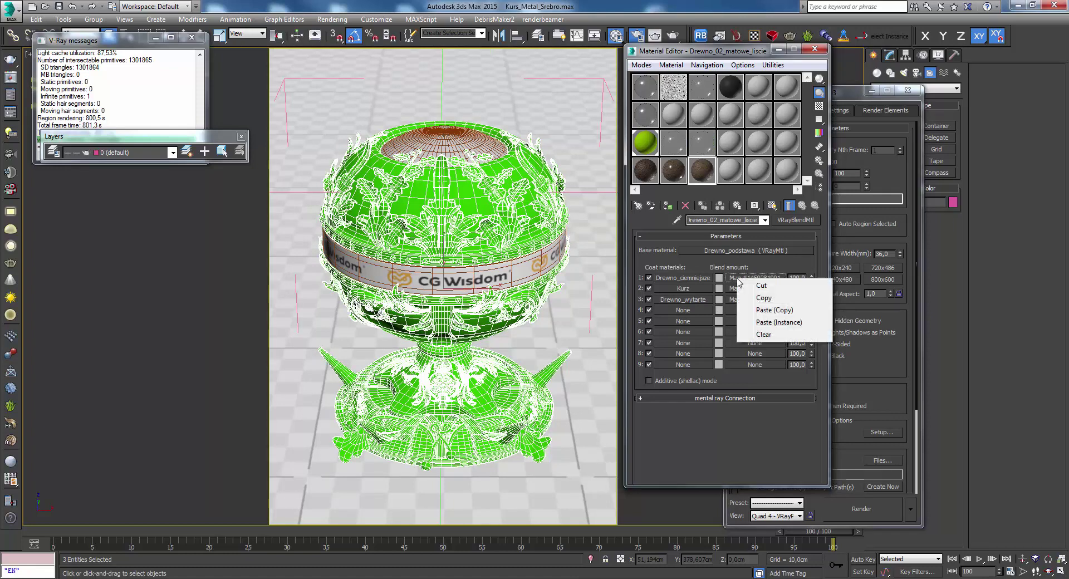
pyautogui.click(770, 299)
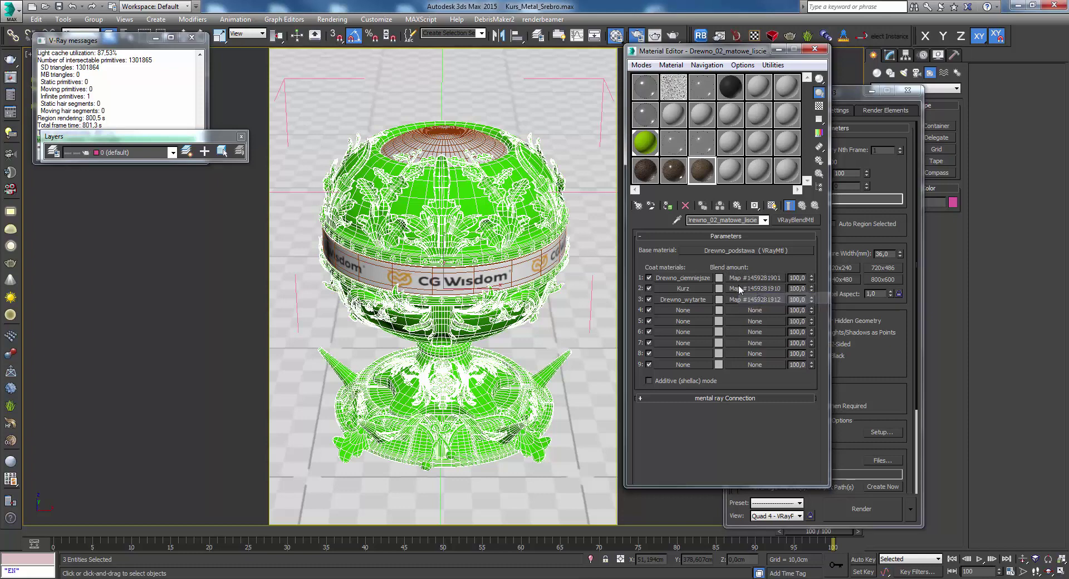
# - Paste copies of that blend map into coat 1 and into Material #32's coat 2 blend amount
pyautogui.click(704, 145)
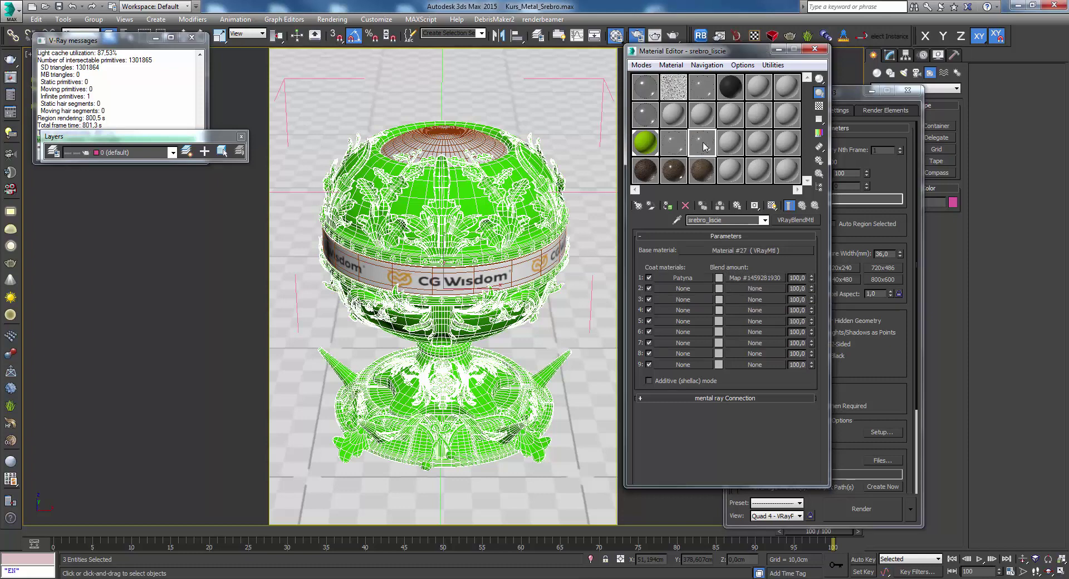
pyautogui.rightClick(752, 282)
pyautogui.click(793, 309)
pyautogui.rightClick(757, 287)
pyautogui.click(784, 300)
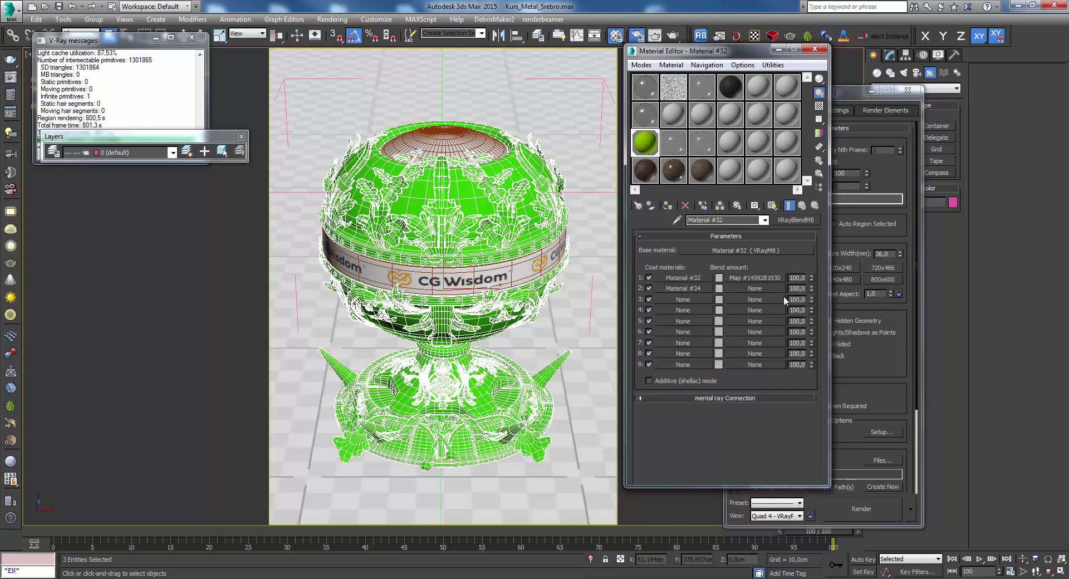
pyautogui.rightClick(750, 288)
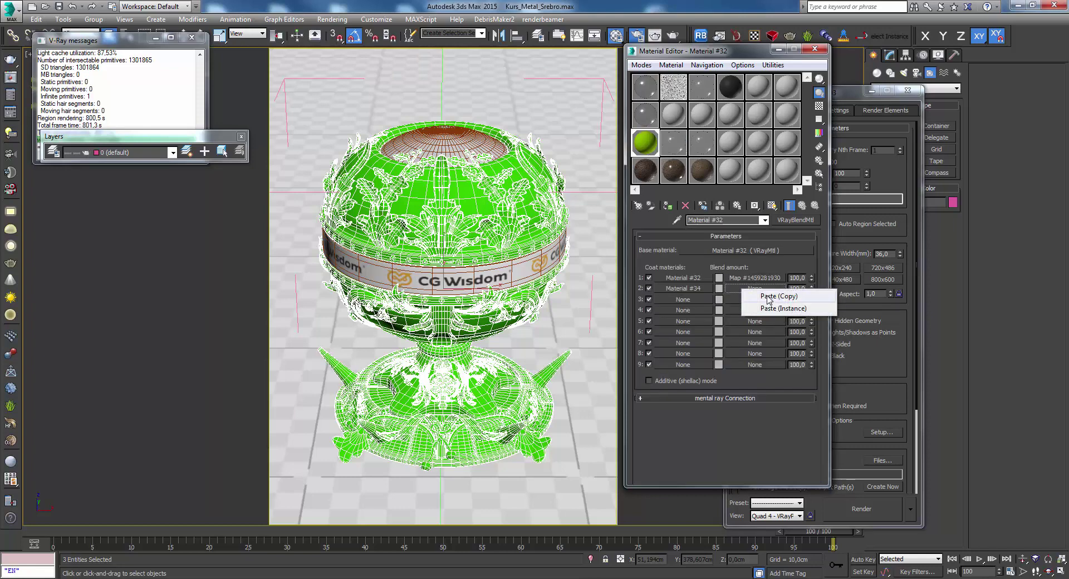
pyautogui.click(771, 300)
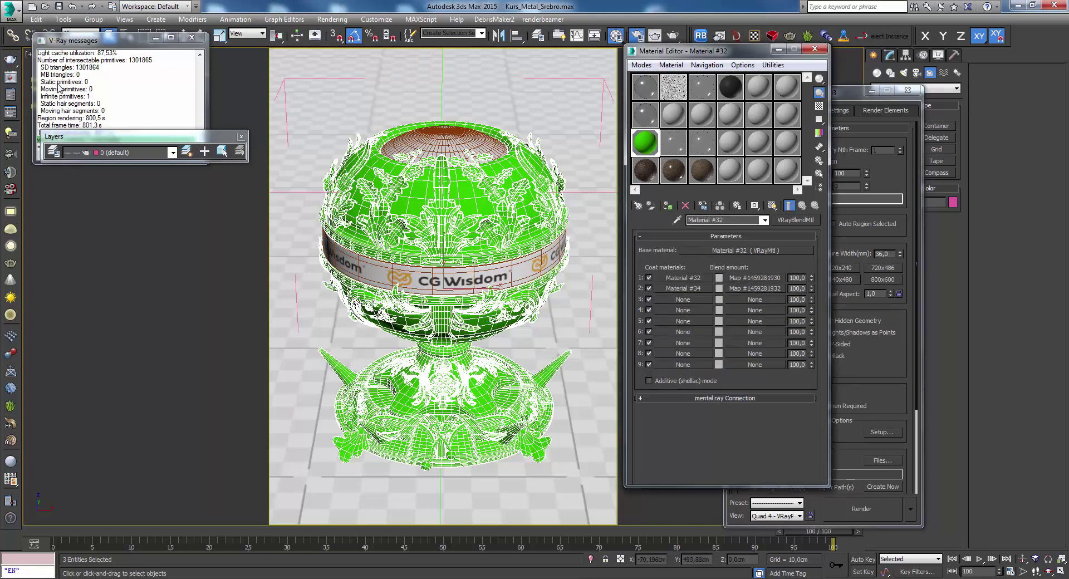
# - Open the full V-Ray frame buffer and render the whole chalice
pyautogui.click(8, 74)
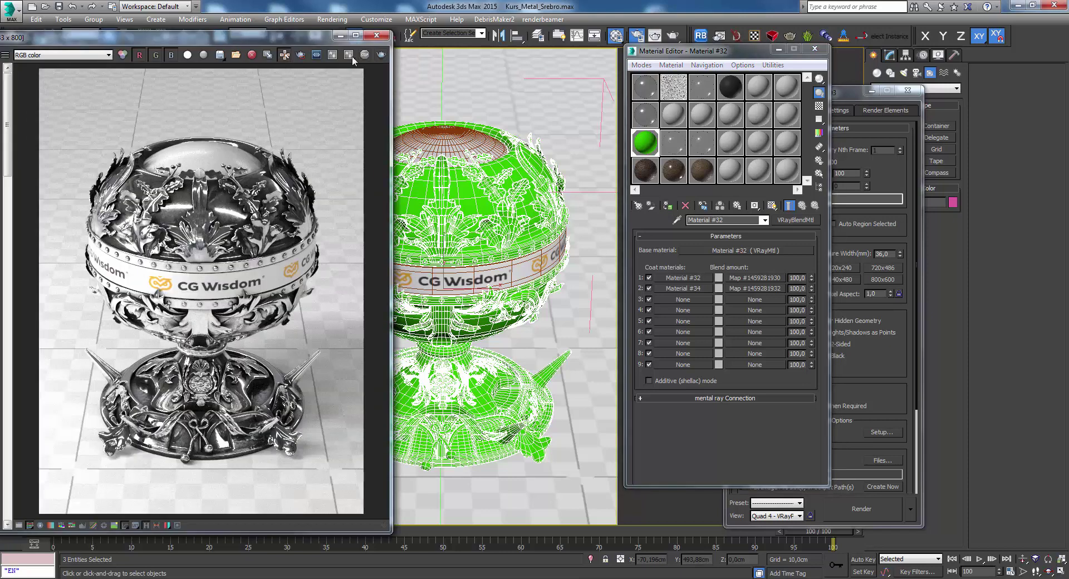
pyautogui.click(352, 55)
pyautogui.moveTo(455, 60); pyautogui.dragTo(483, 29)
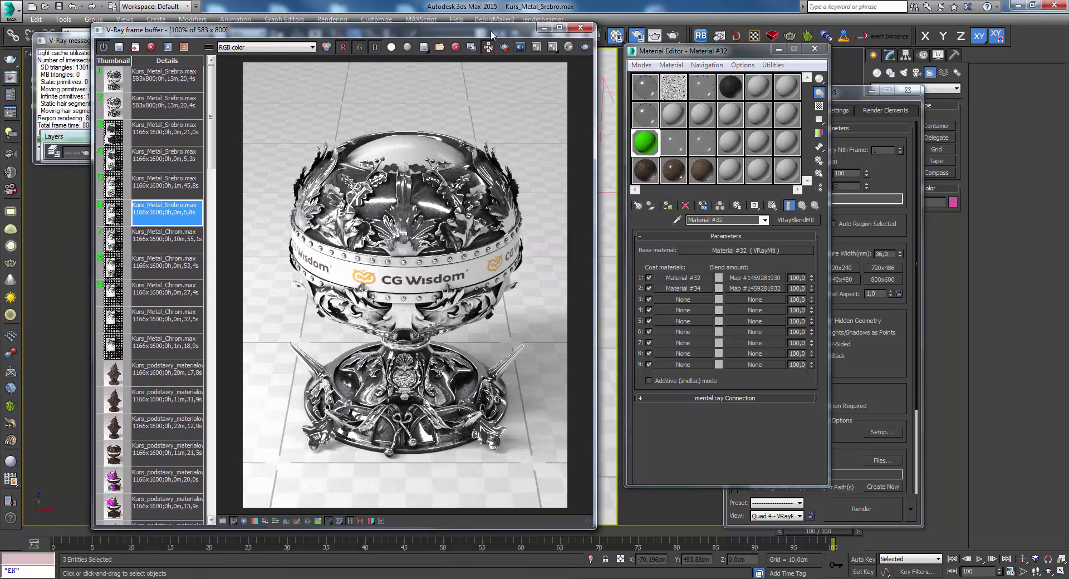
pyautogui.click(592, 44)
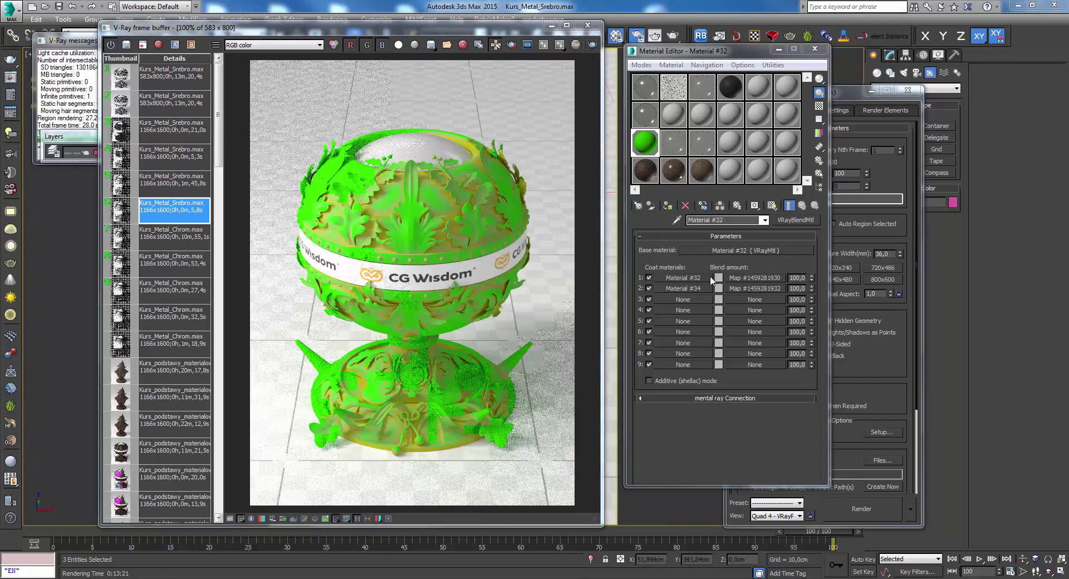
# - Disable coat 2 of Material #32 and region-render the chalice base
pyautogui.click(685, 277)
pyautogui.click(812, 206)
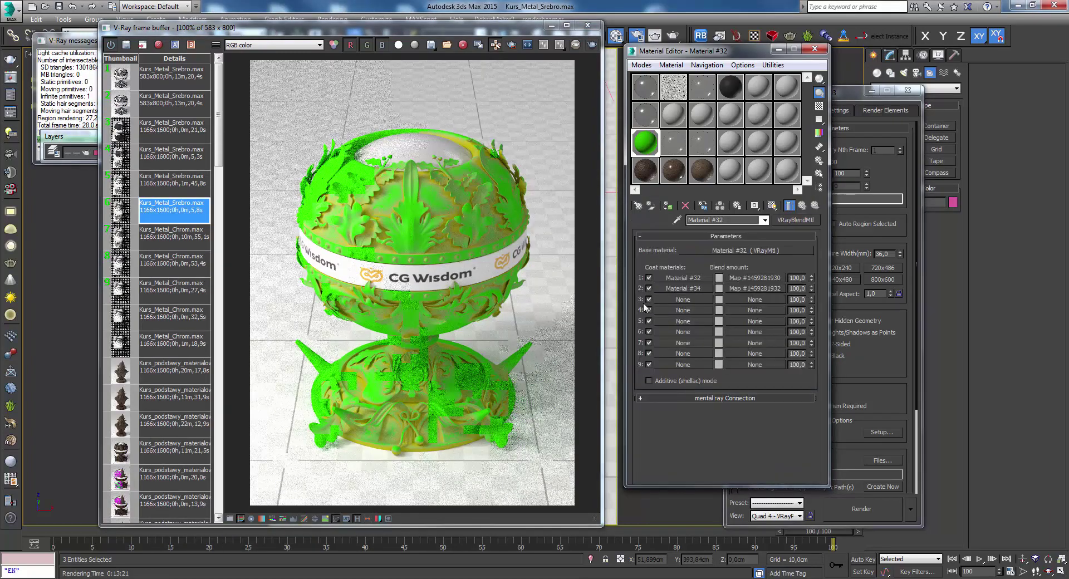
pyautogui.click(649, 289)
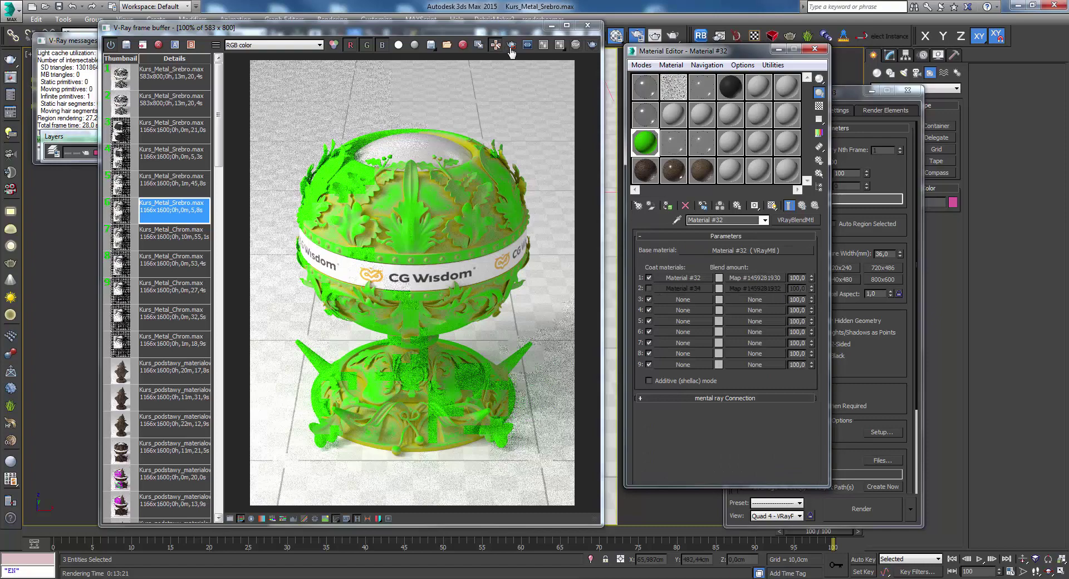
pyautogui.moveTo(286, 128); pyautogui.dragTo(447, 339)
pyautogui.click(585, 48)
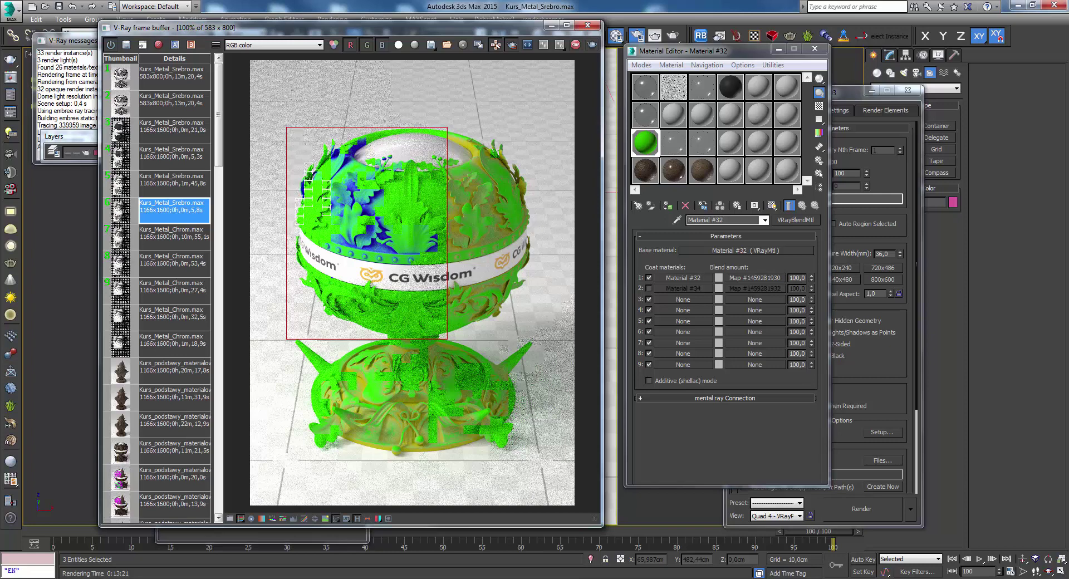
# - Re-enable coat 2 and re-render the base region
pyautogui.click(649, 288)
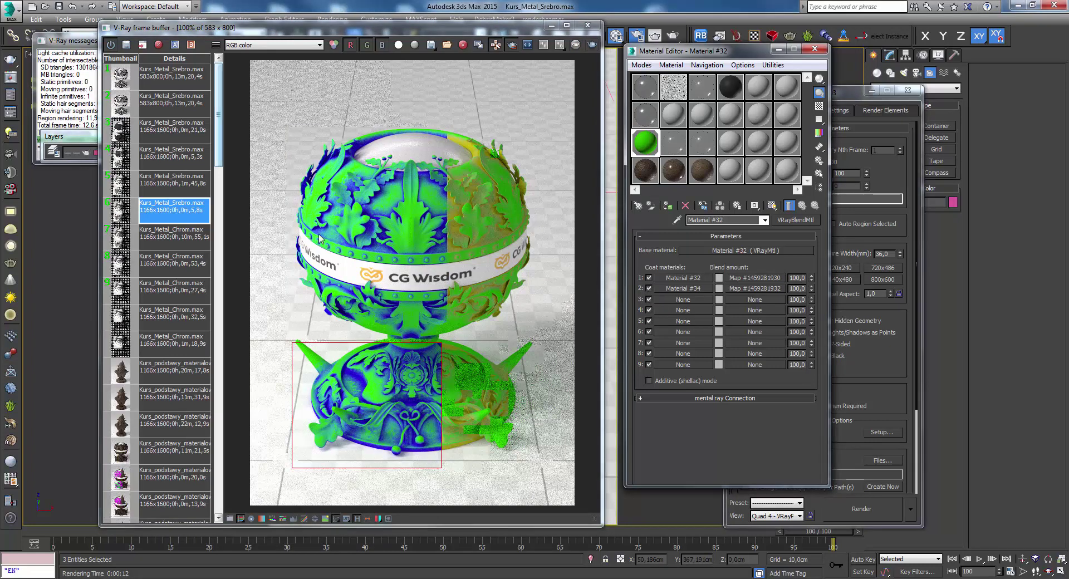
pyautogui.click(592, 45)
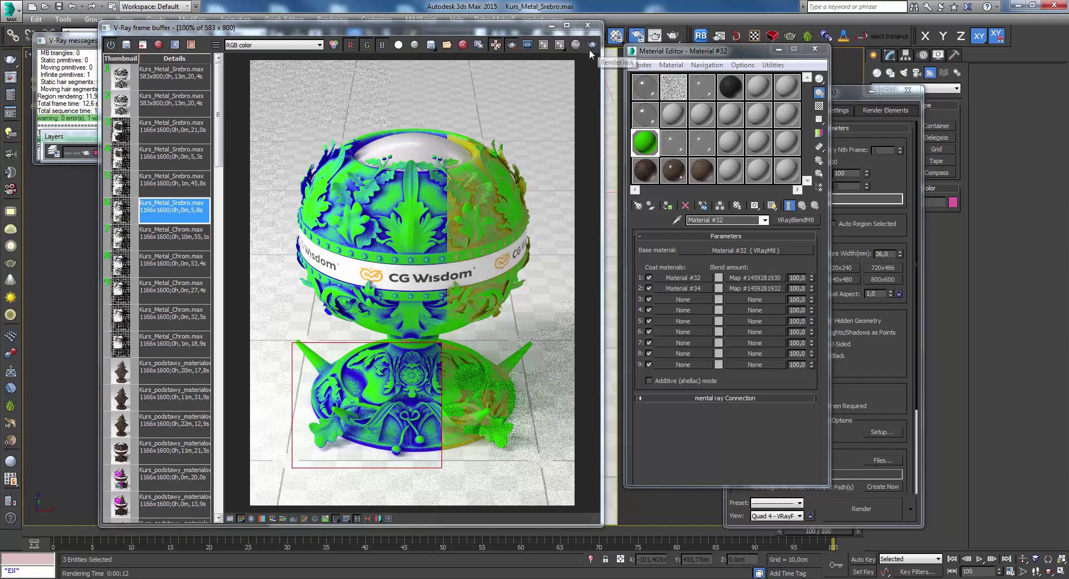
pyautogui.click(591, 47)
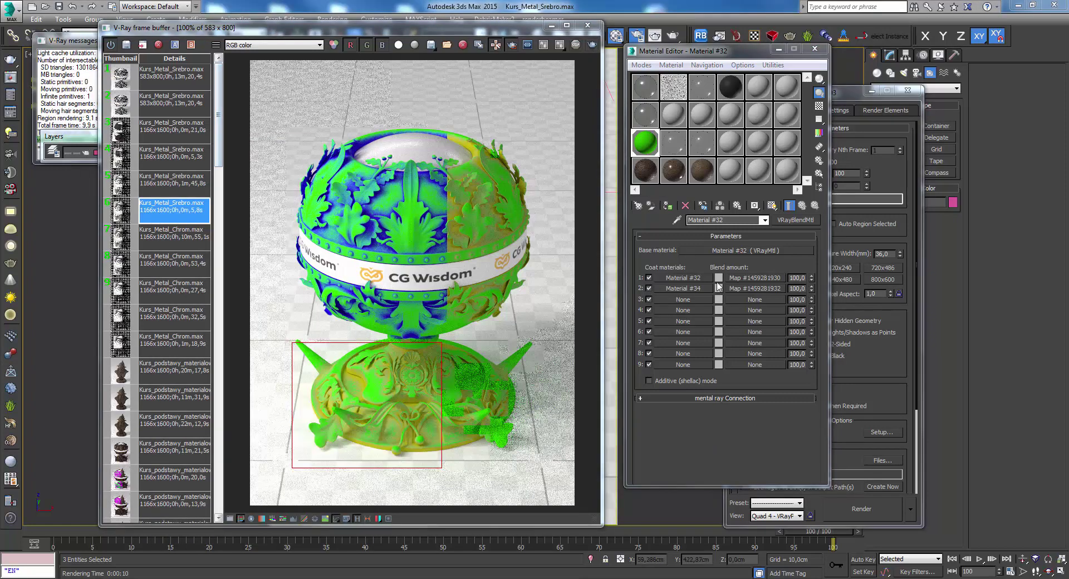
# - Copy a blend map from Drewno_02_matowe_liscie and paste a copy into Material #32's coat 2 blend
pyautogui.click(691, 169)
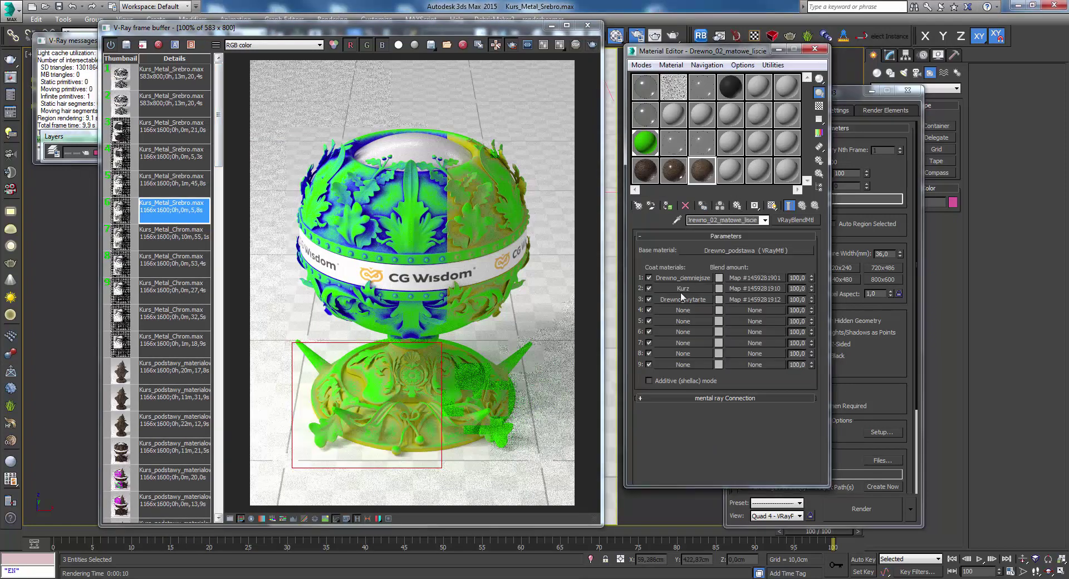
pyautogui.rightClick(741, 302)
pyautogui.click(777, 321)
pyautogui.click(644, 142)
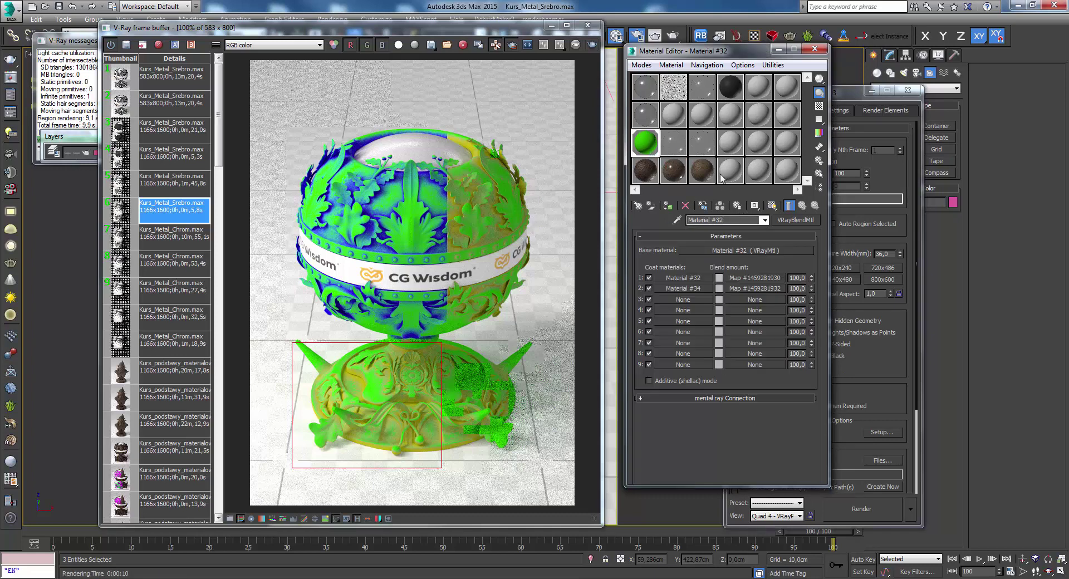
pyautogui.rightClick(753, 289)
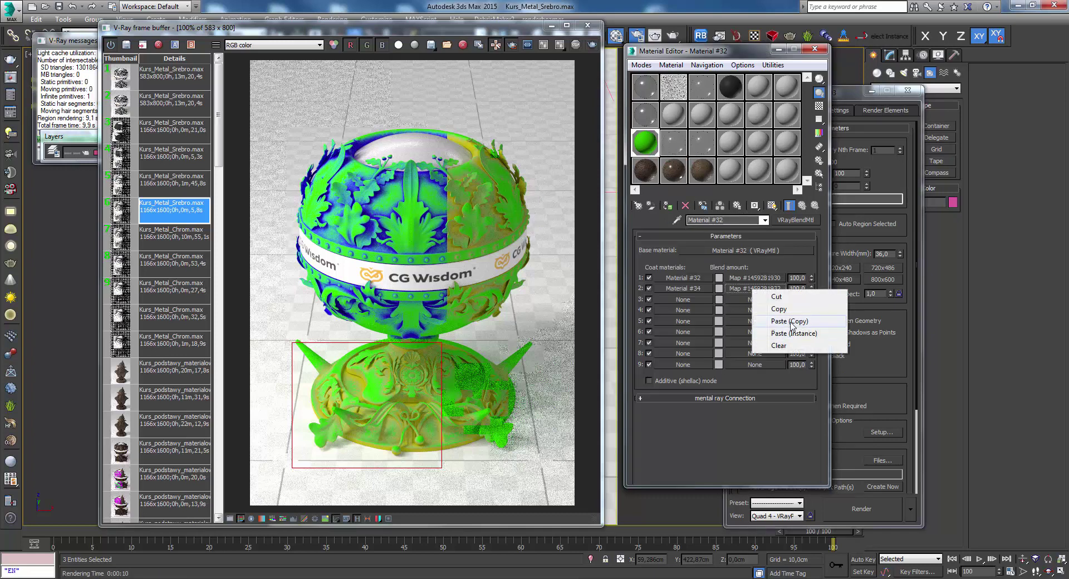
pyautogui.click(749, 316)
# - Re-render the base region, then redraw the region over the upper sphere and render it
pyautogui.click(592, 44)
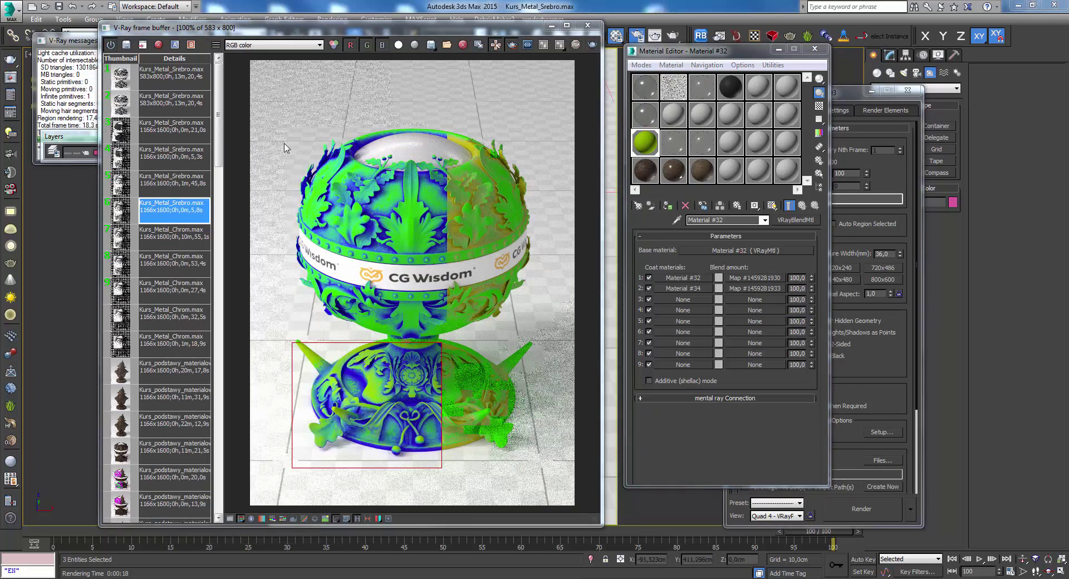
pyautogui.moveTo(278, 141); pyautogui.dragTo(426, 338)
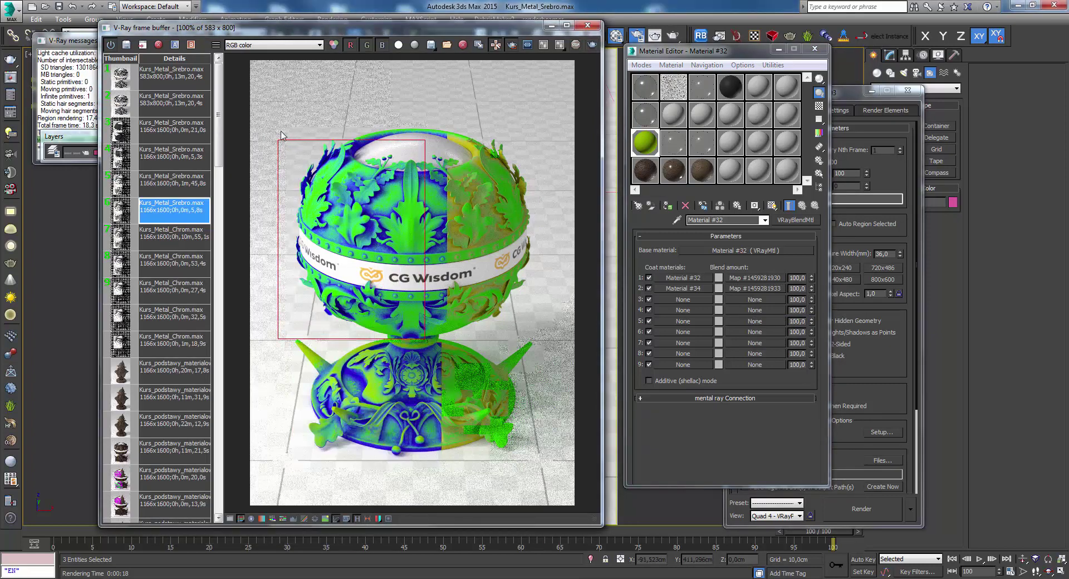
pyautogui.moveTo(282, 125); pyautogui.dragTo(436, 357)
pyautogui.click(592, 44)
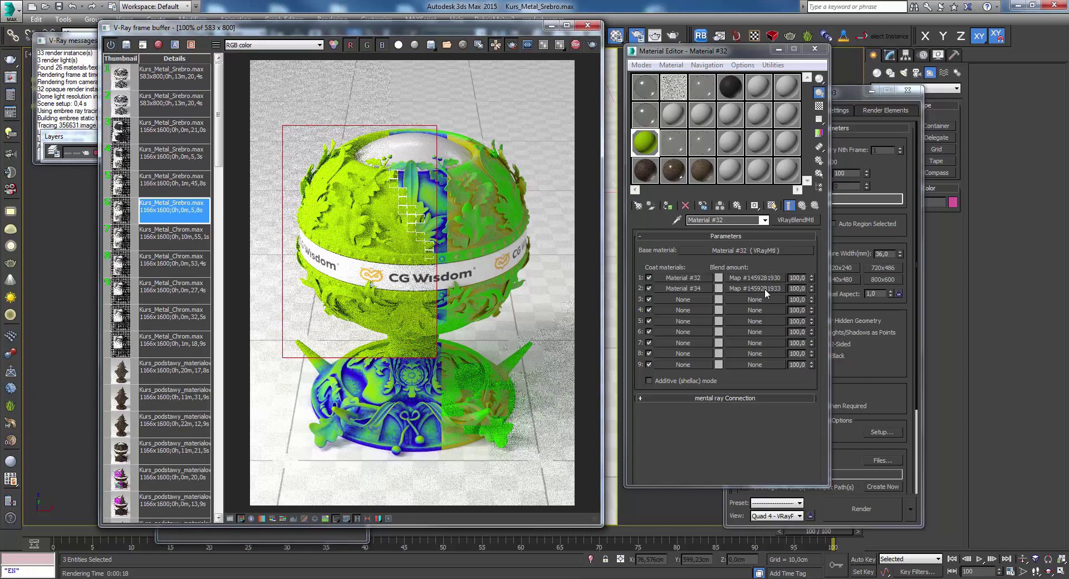
# - Zoom and pan around the finished render to inspect the ornaments, then turn off the render region
pyautogui.scroll(1, 423, 227)
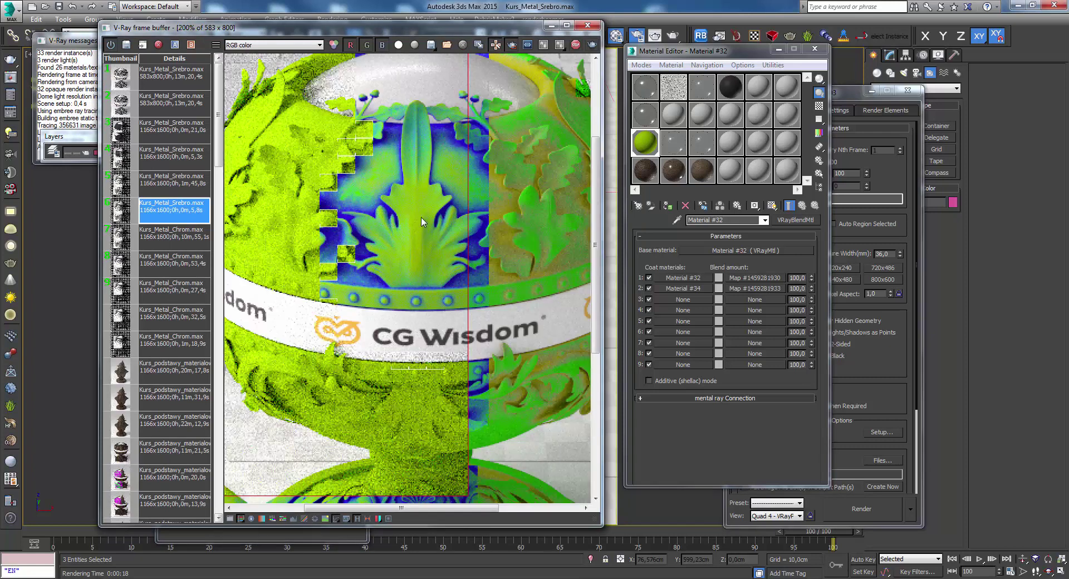
pyautogui.scroll(-1, 423, 221)
pyautogui.scroll(1, 431, 221)
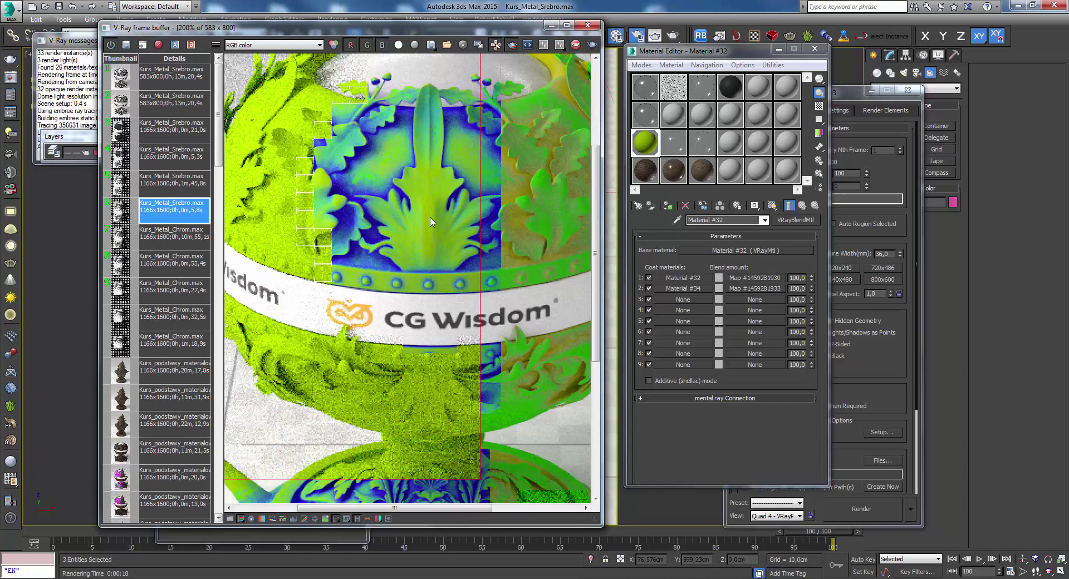
pyautogui.scroll(-1, 390, 250)
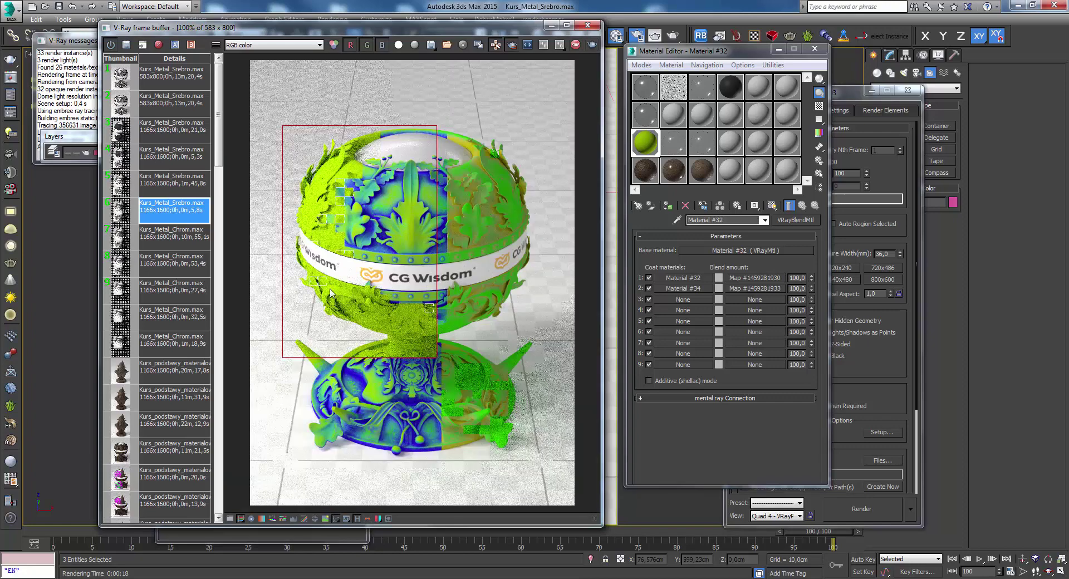
pyautogui.scroll(1, 334, 293)
pyautogui.moveTo(456, 195); pyautogui.dragTo(418, 189, button='middle')
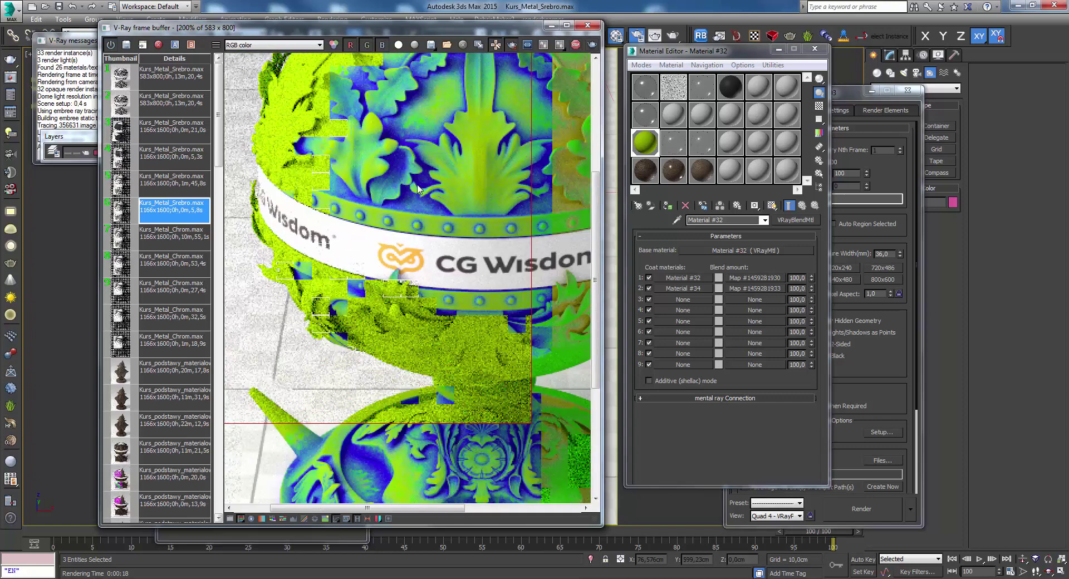
pyautogui.scroll(1, 417, 189)
pyautogui.scroll(-2, 375, 335)
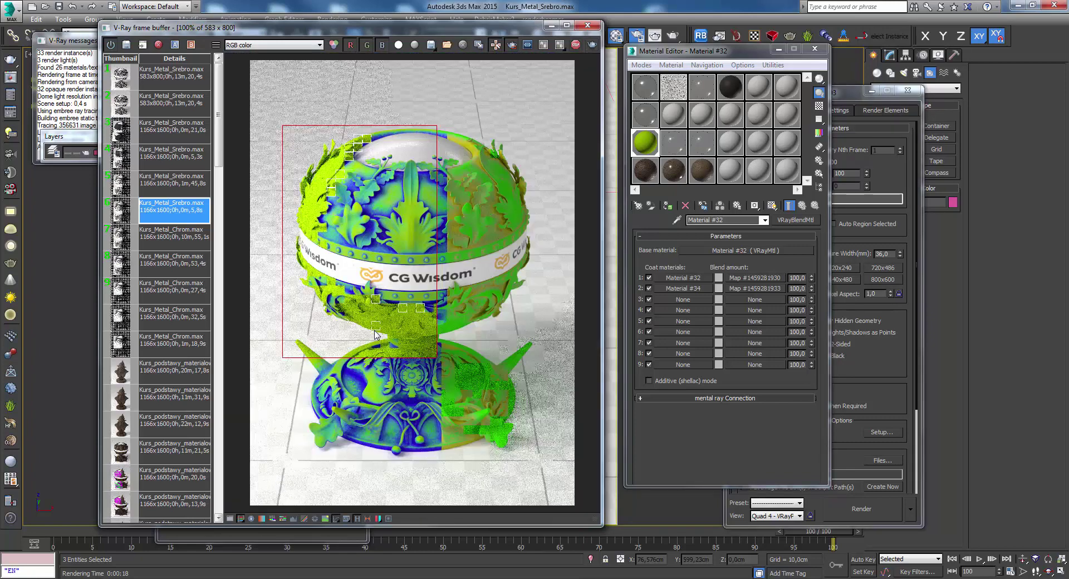
pyautogui.scroll(1, 375, 335)
pyautogui.scroll(-1, 384, 438)
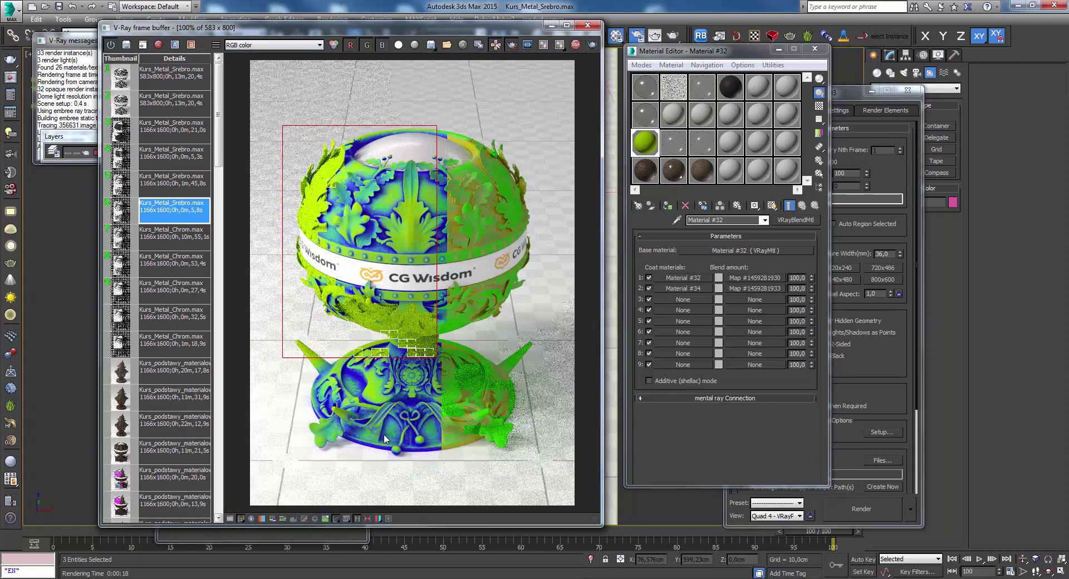
pyautogui.scroll(1, 384, 438)
pyautogui.scroll(-1, 362, 434)
pyautogui.scroll(1, 342, 425)
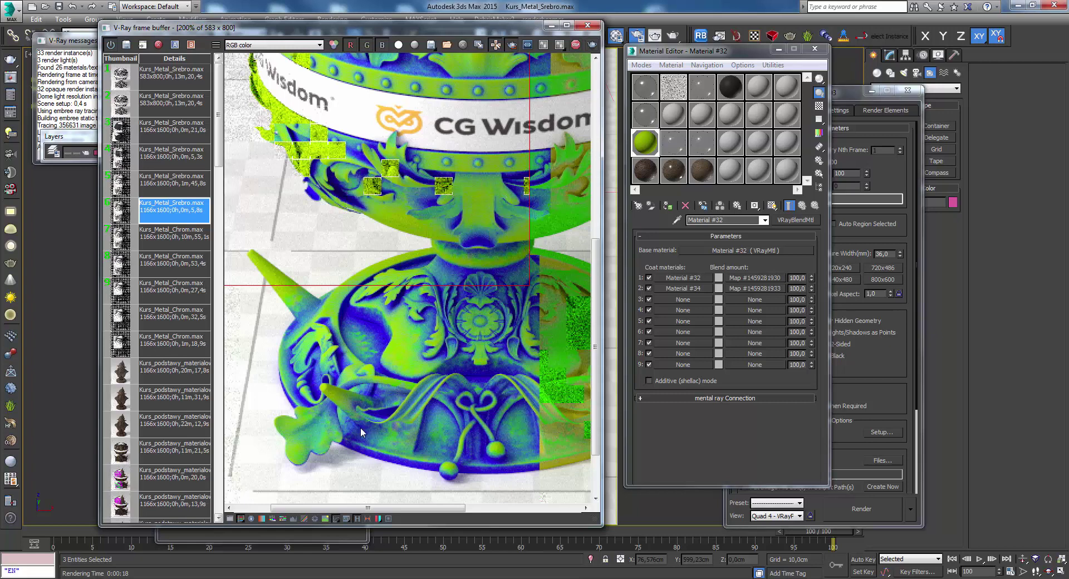
pyautogui.scroll(-1, 362, 217)
pyautogui.scroll(1, 361, 211)
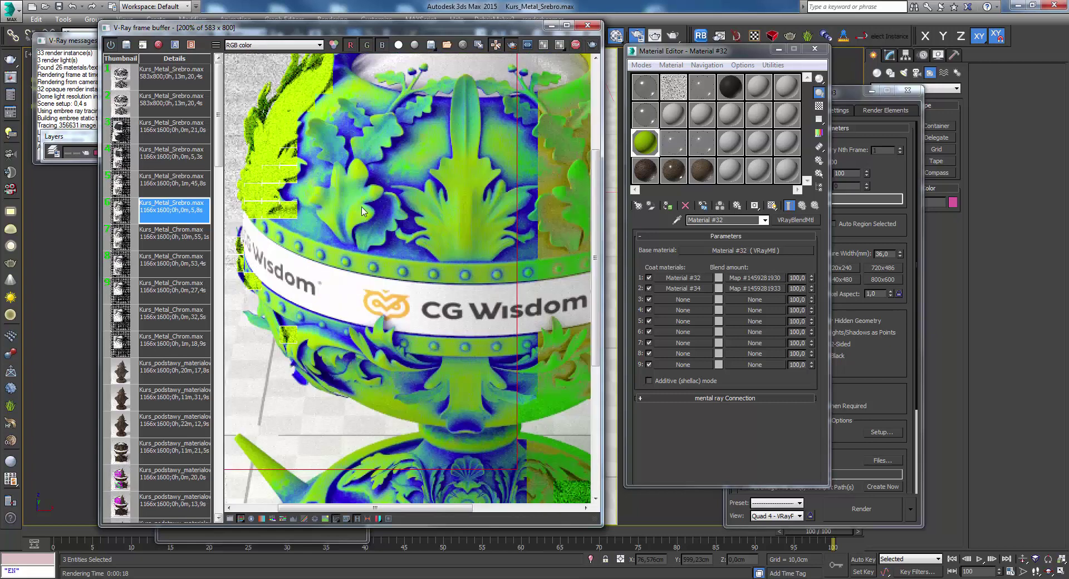
pyautogui.scroll(-1, 267, 184)
pyautogui.scroll(1, 321, 175)
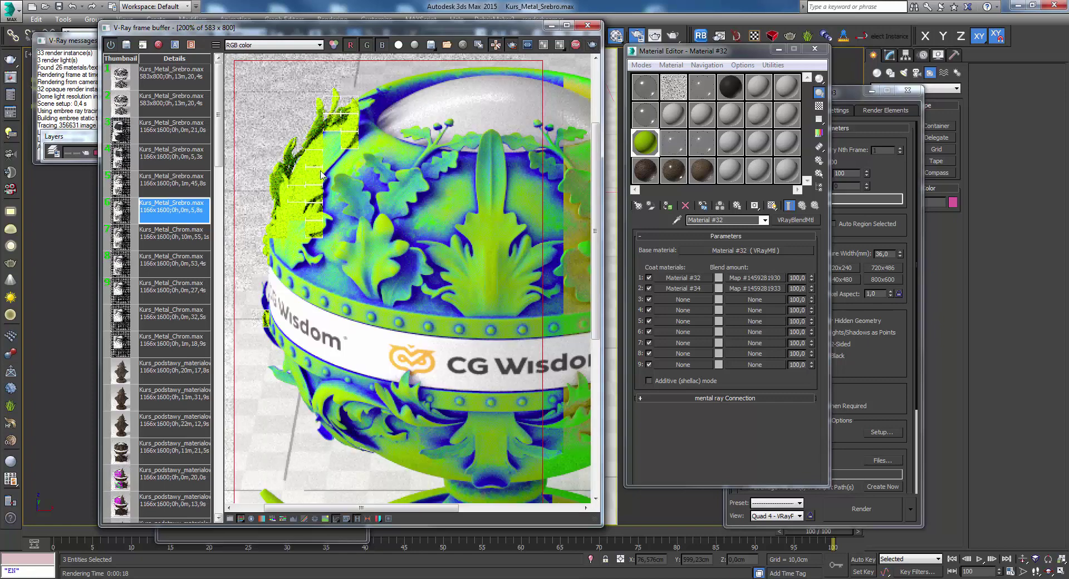
pyautogui.scroll(-1, 318, 189)
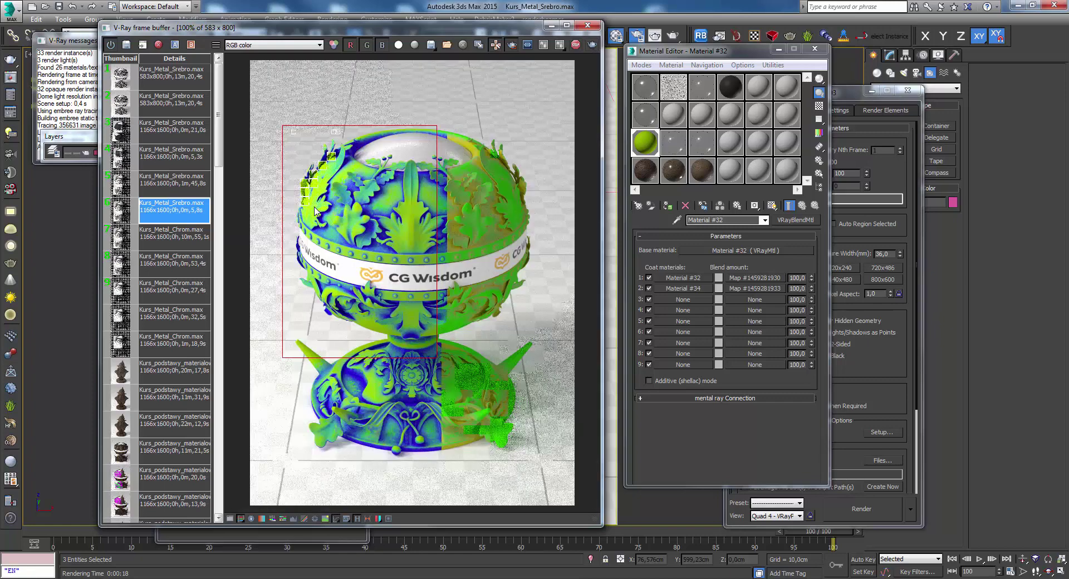
pyautogui.scroll(1, 318, 210)
pyautogui.scroll(-1, 349, 204)
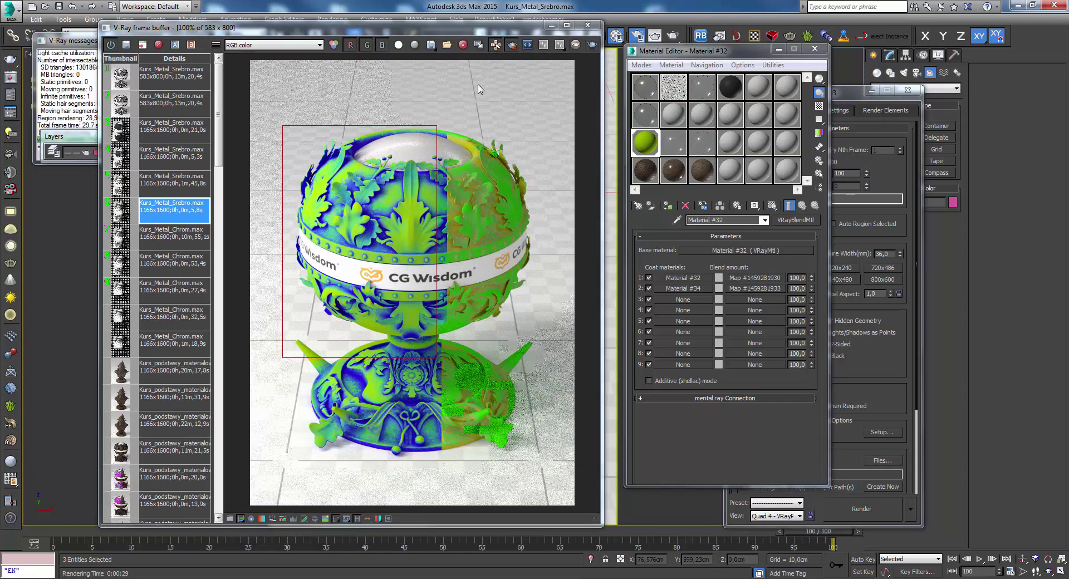
pyautogui.click(512, 45)
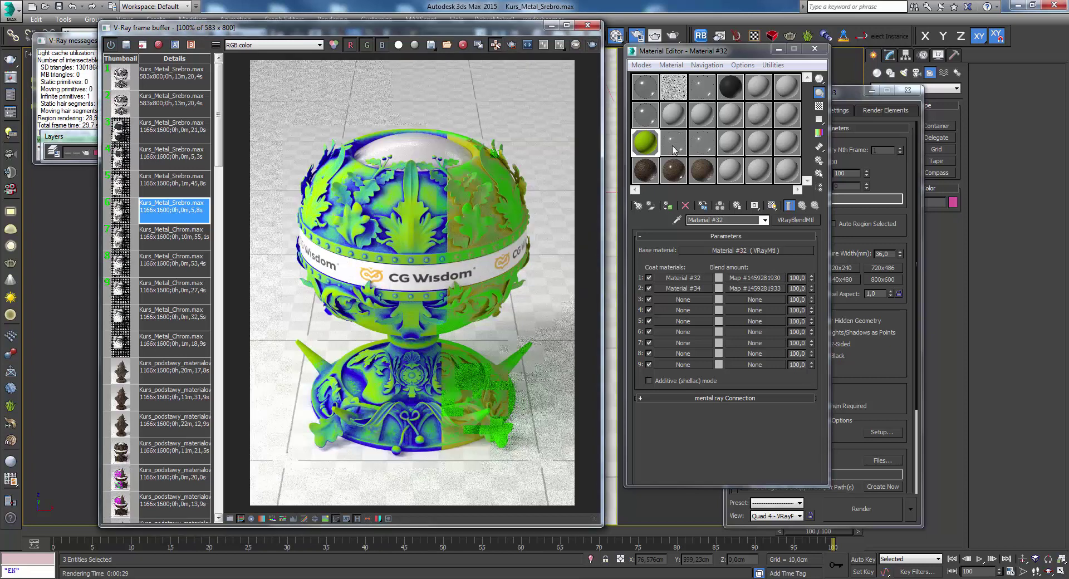
# - Copy the blend material into an empty slot and paste Patyna as an instance into Coat 1
pyautogui.moveTo(653, 147); pyautogui.dragTo(728, 142)
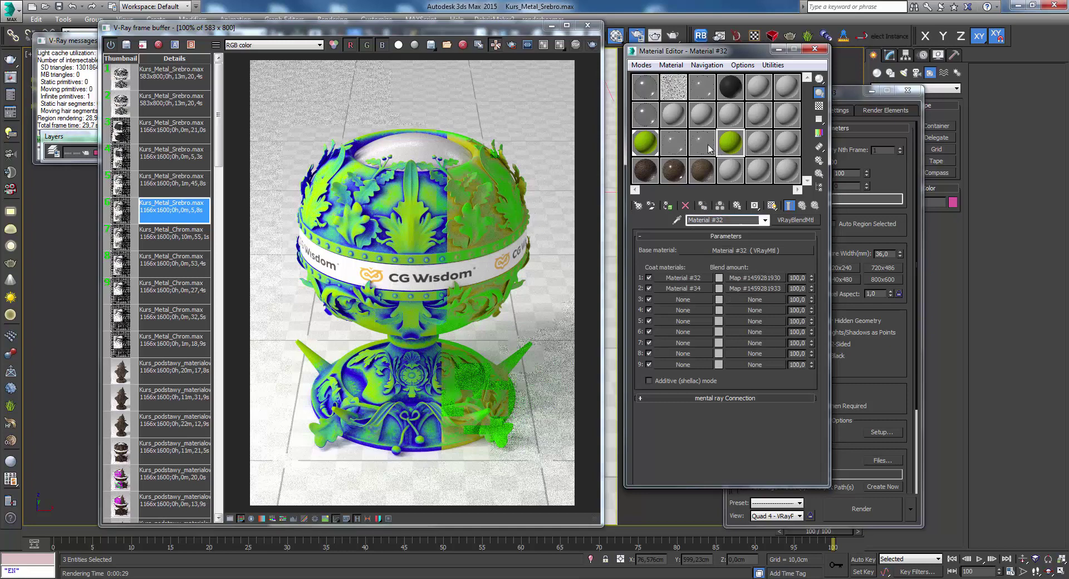
pyautogui.click(704, 150)
pyautogui.click(677, 148)
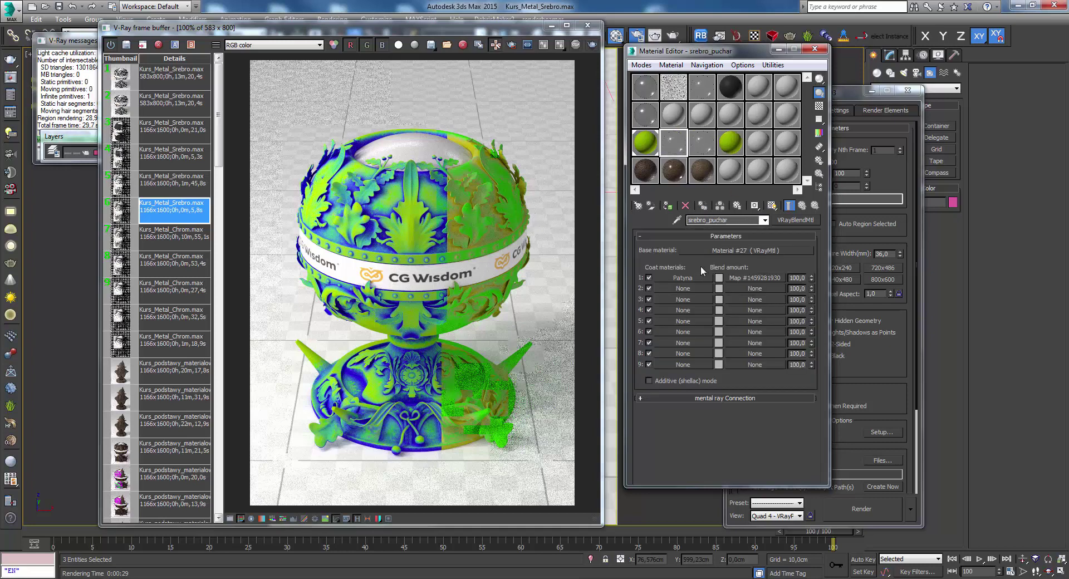
pyautogui.rightClick(690, 280)
pyautogui.click(695, 290)
pyautogui.rightClick(686, 282)
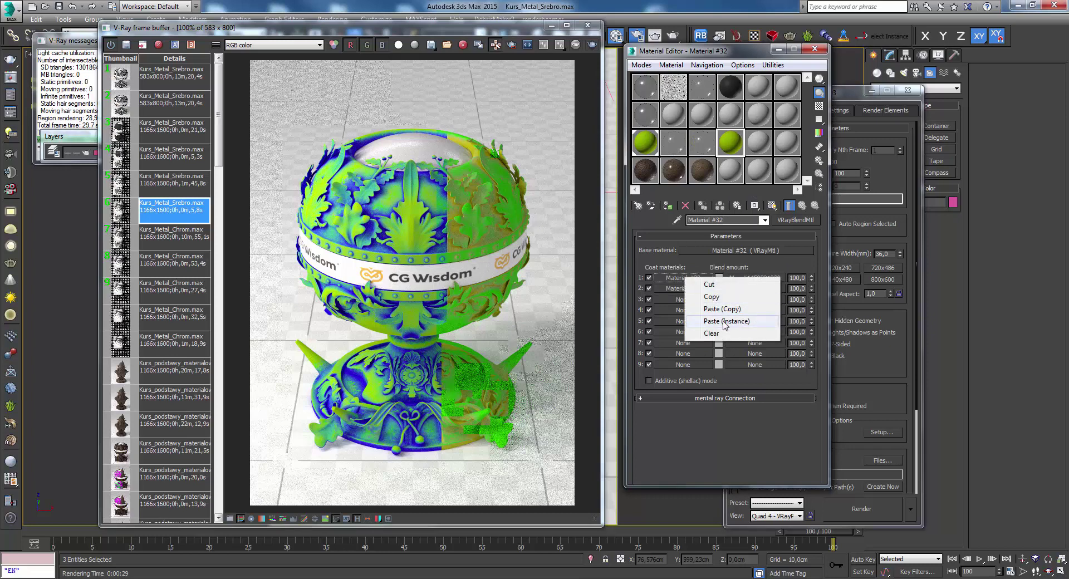
pyautogui.click(722, 321)
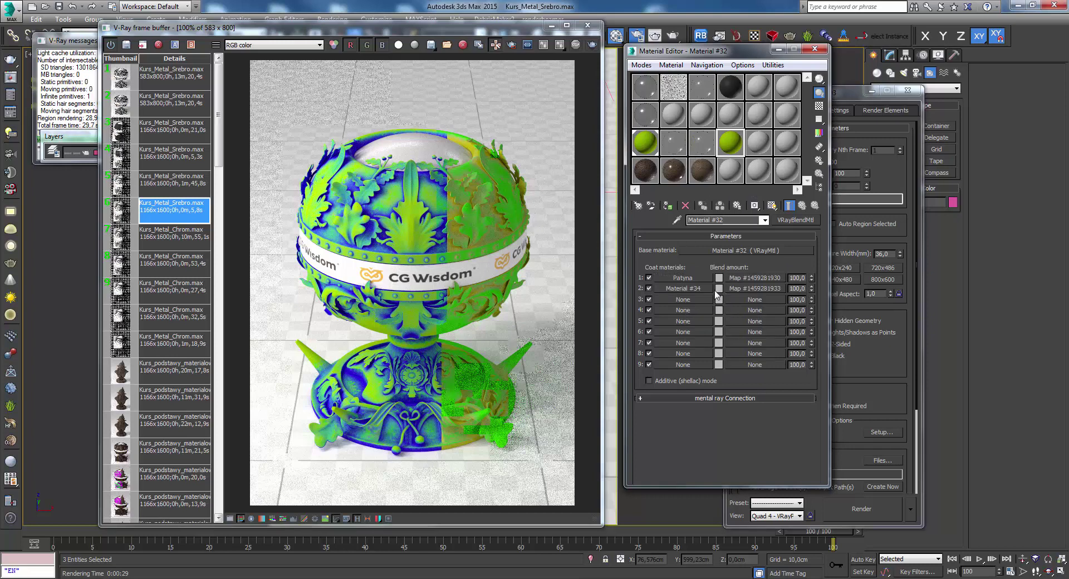
# - Paste srebro_puchar's base VRayMtl into the new blend as its base material
pyautogui.click(674, 146)
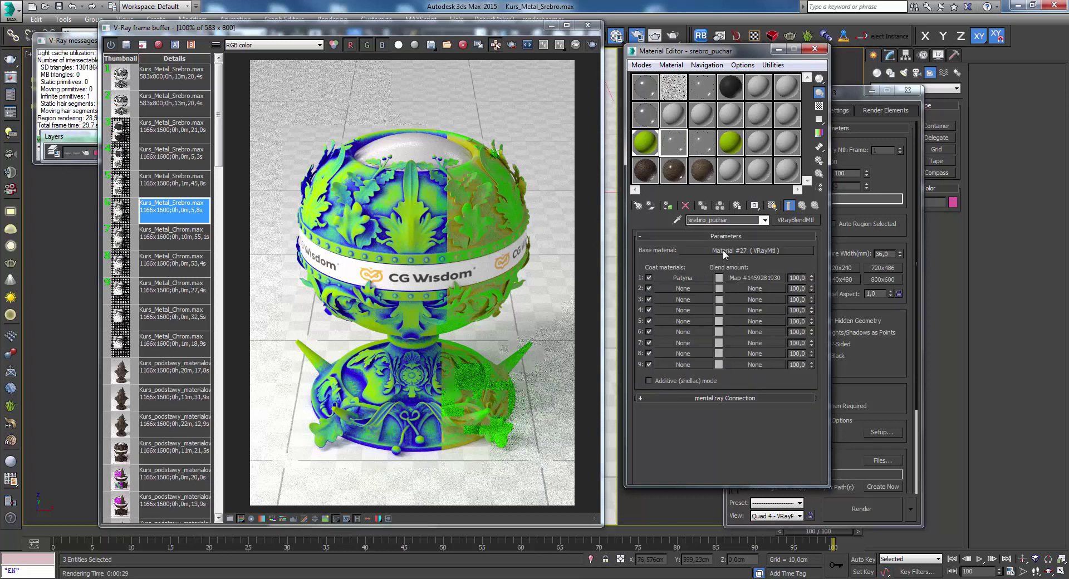
pyautogui.rightClick(723, 251)
pyautogui.click(757, 282)
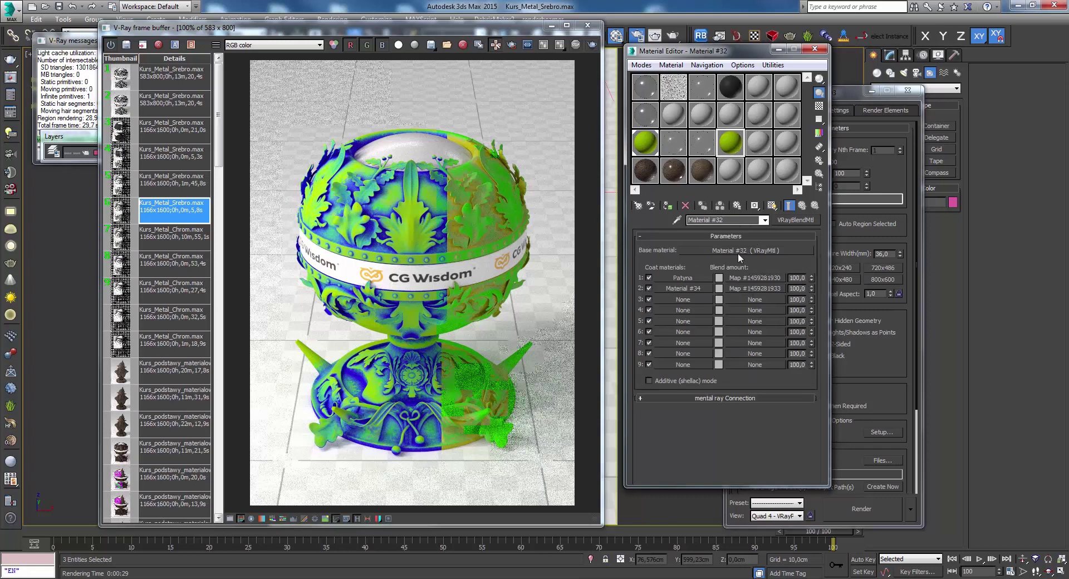
pyautogui.rightClick(731, 252)
pyautogui.click(769, 295)
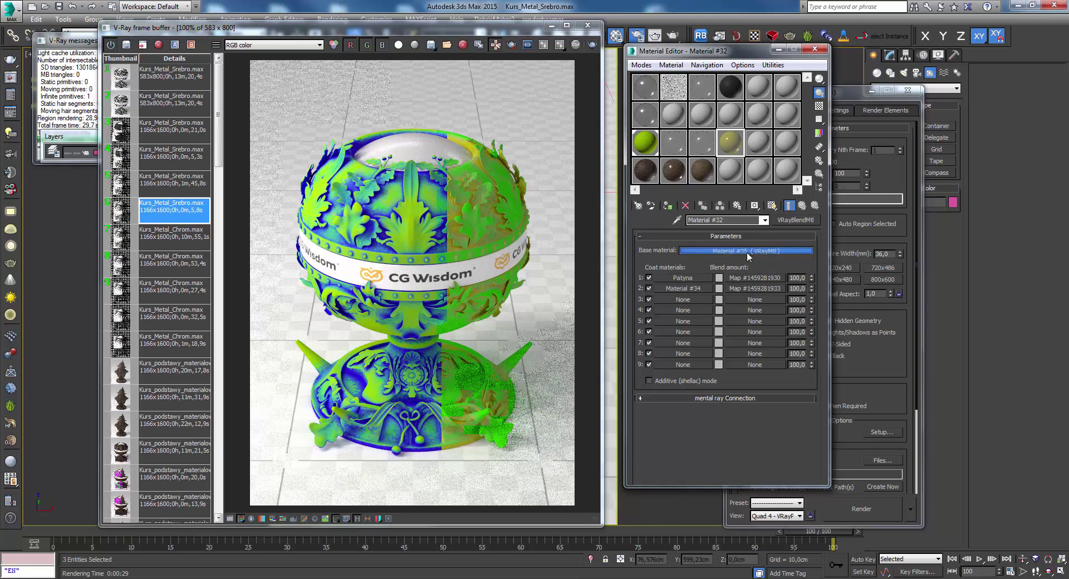
# - Rename the blend's base material to srebro_matowe
pyautogui.click(747, 252)
pyautogui.write('srebr')
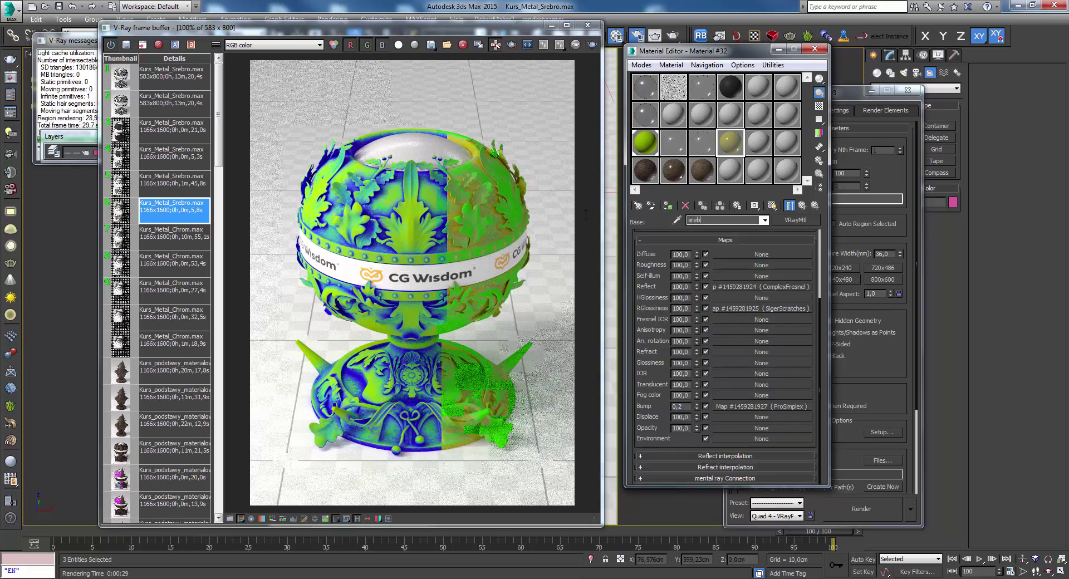
pyautogui.write('i')
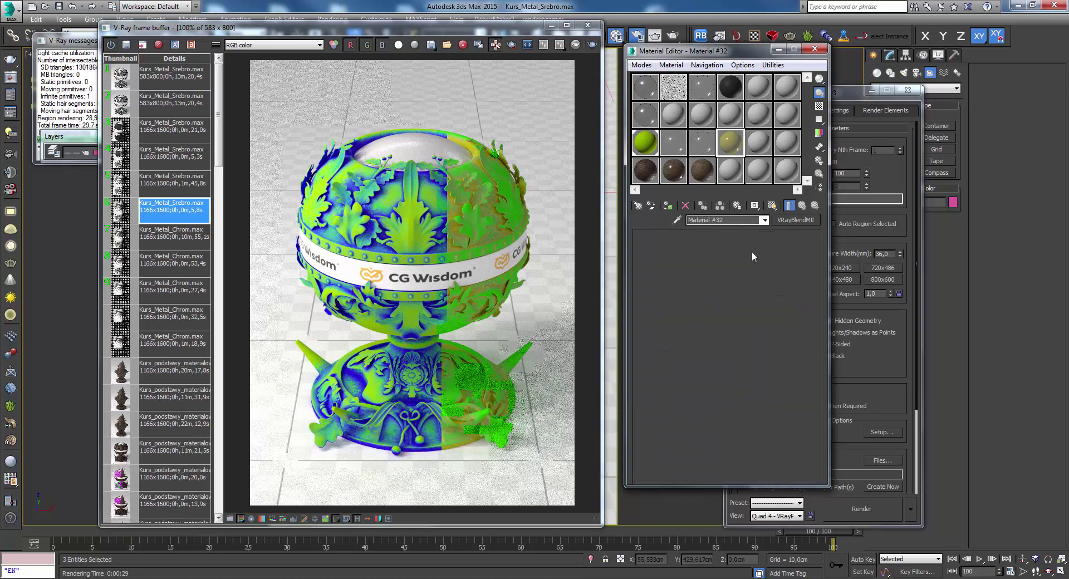
pyautogui.click(731, 220)
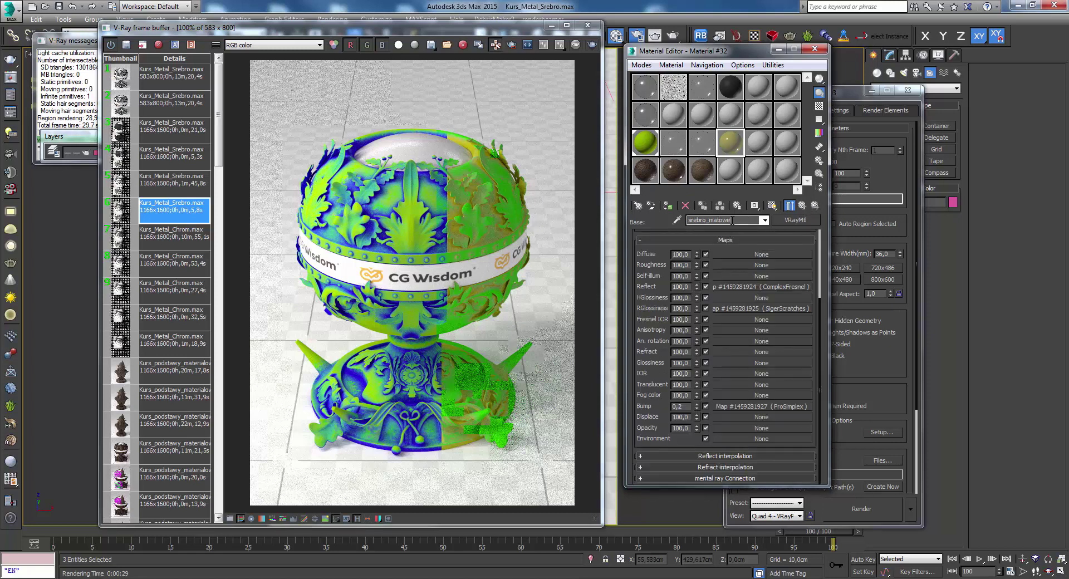
pyautogui.click(802, 205)
# - Paste a copy of srebro_matowe into Coat 2 and start renaming it srebro_po…
pyautogui.rightClick(722, 251)
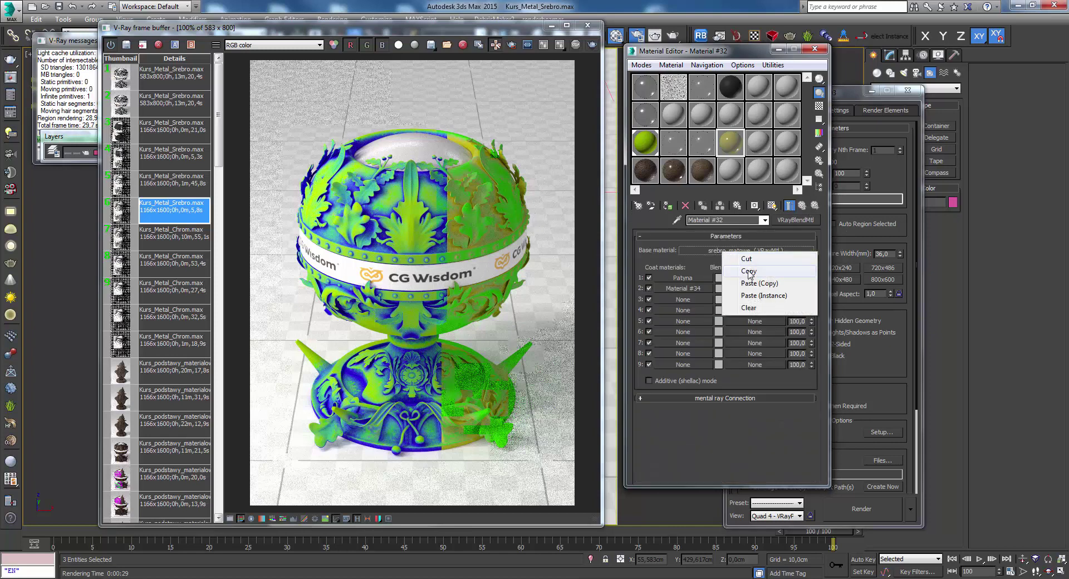
pyautogui.click(748, 273)
pyautogui.rightClick(683, 300)
pyautogui.click(710, 323)
pyautogui.click(695, 286)
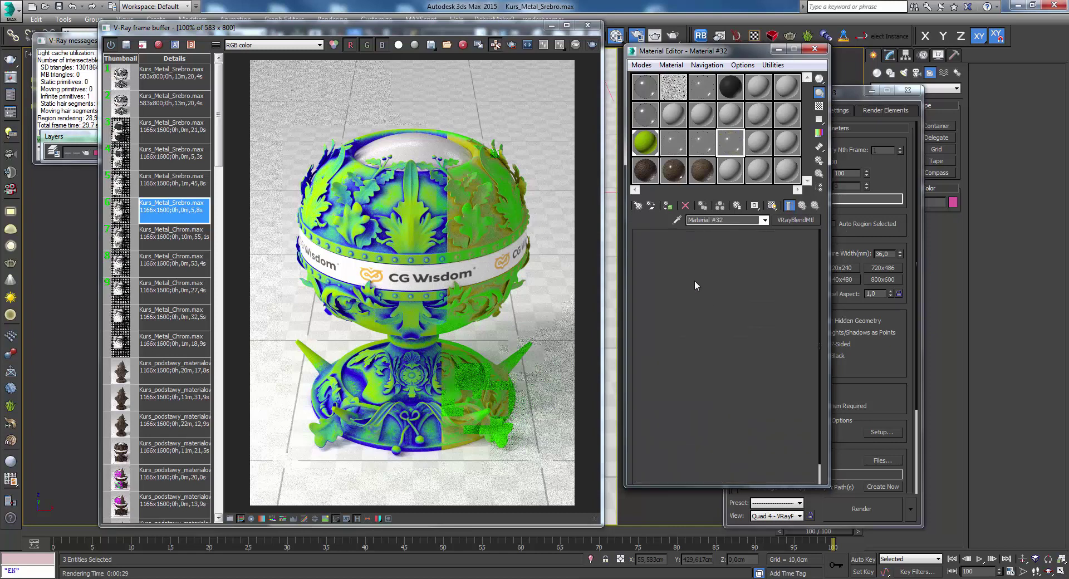
pyautogui.click(751, 220)
pyautogui.write('s')
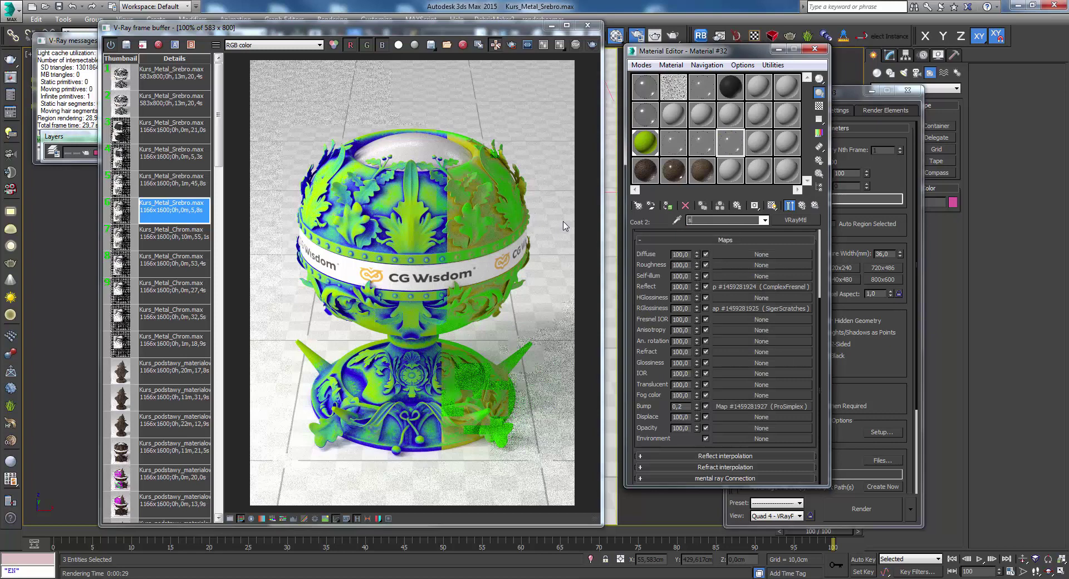
pyautogui.write('rebro_polysk')
# - Set Color #2 of srebro_polysk's reflection glossiness scratch map to pure white
pyautogui.doubleClick(730, 143)
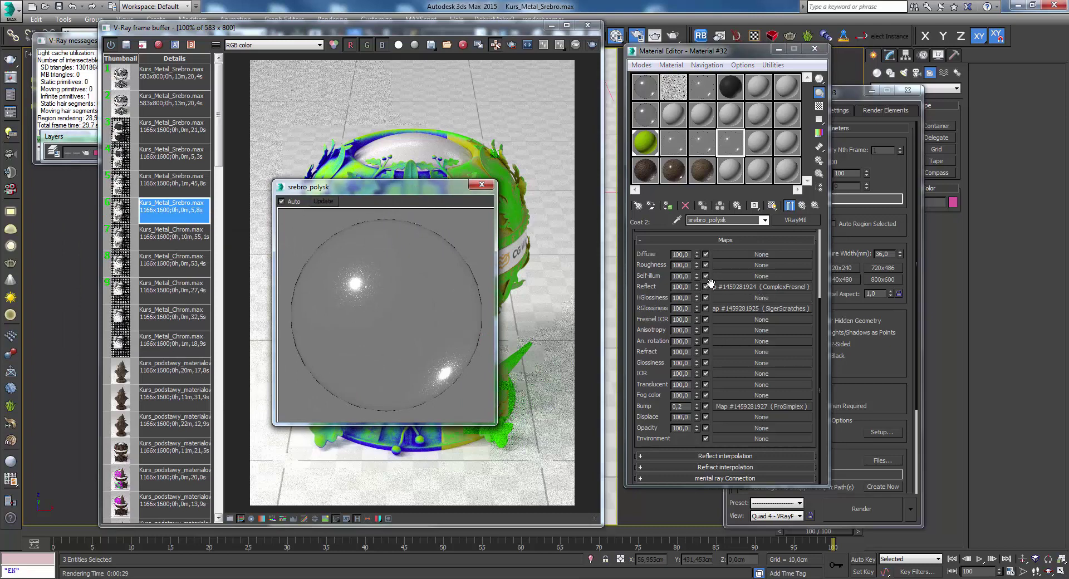
pyautogui.click(733, 285)
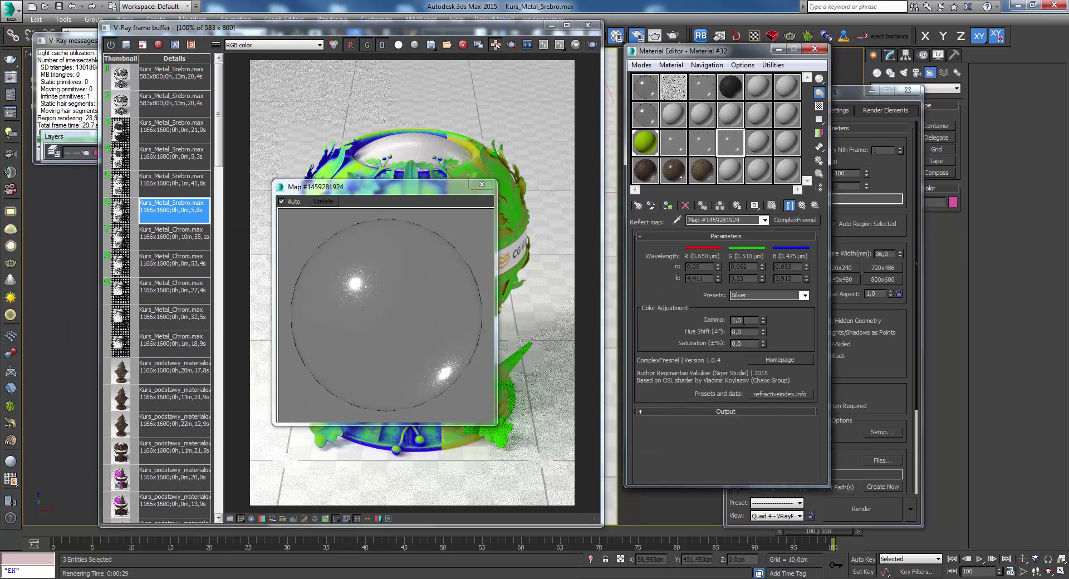
pyautogui.click(801, 206)
pyautogui.click(769, 309)
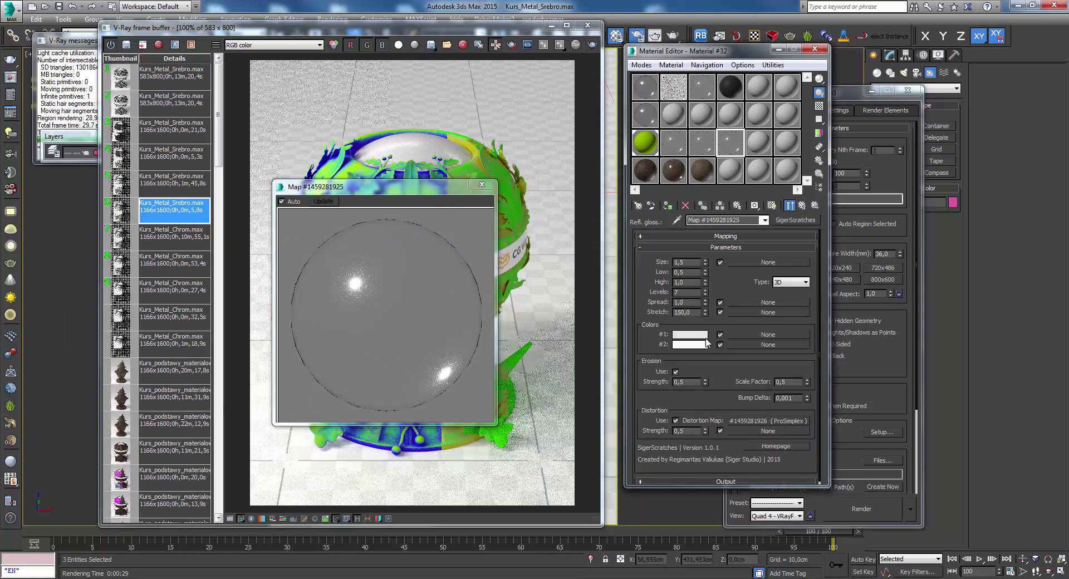
pyautogui.click(689, 345)
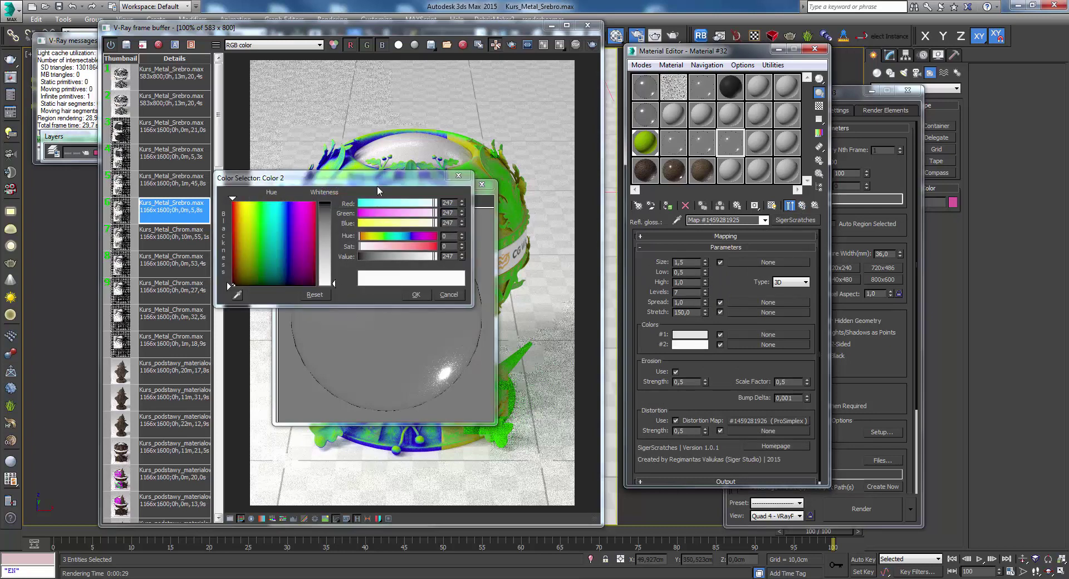
pyautogui.moveTo(378, 190); pyautogui.dragTo(548, 137)
pyautogui.moveTo(506, 233); pyautogui.dragTo(507, 235)
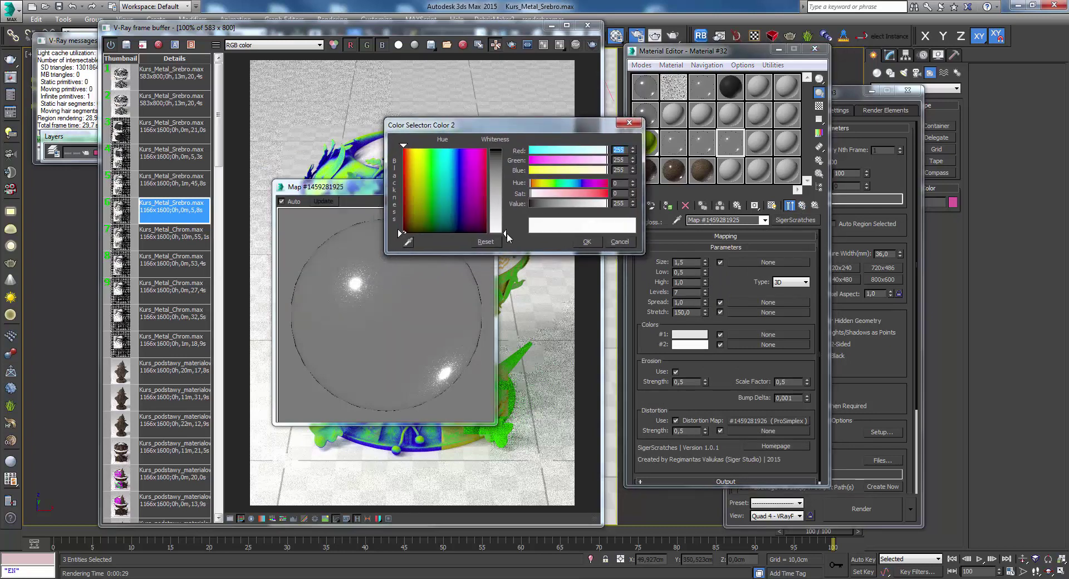
pyautogui.click(587, 241)
# - Lighten the scratch map's Color #1 to 218
pyautogui.click(689, 334)
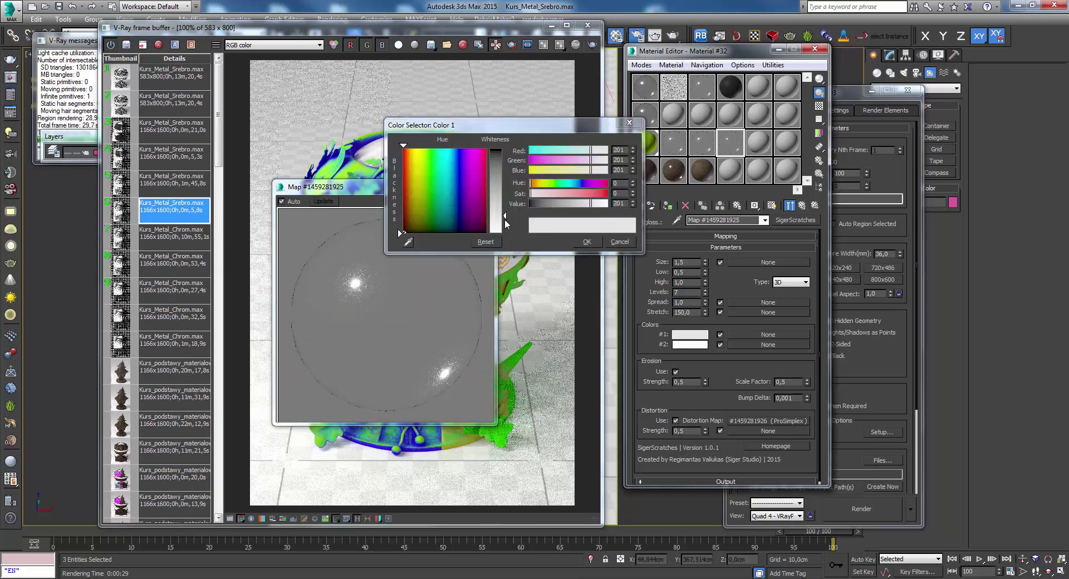
pyautogui.click(506, 223)
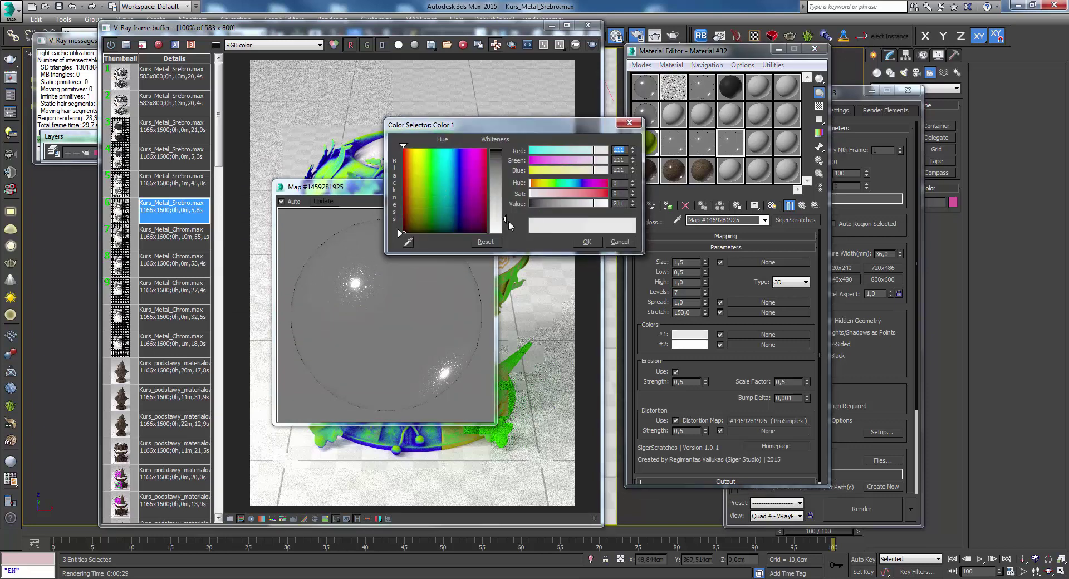
pyautogui.click(505, 221)
pyautogui.click(584, 243)
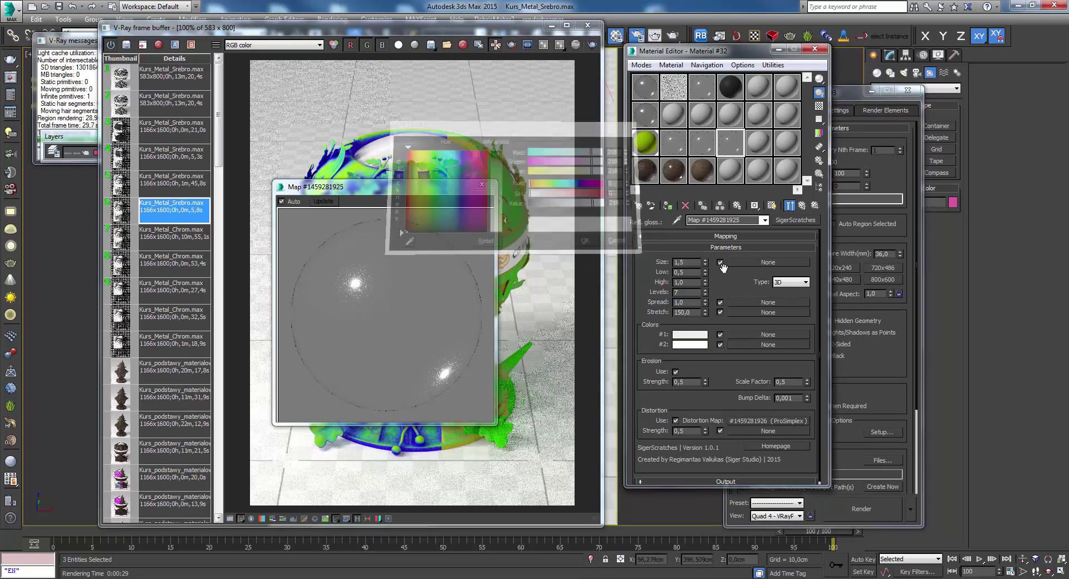
pyautogui.click(804, 206)
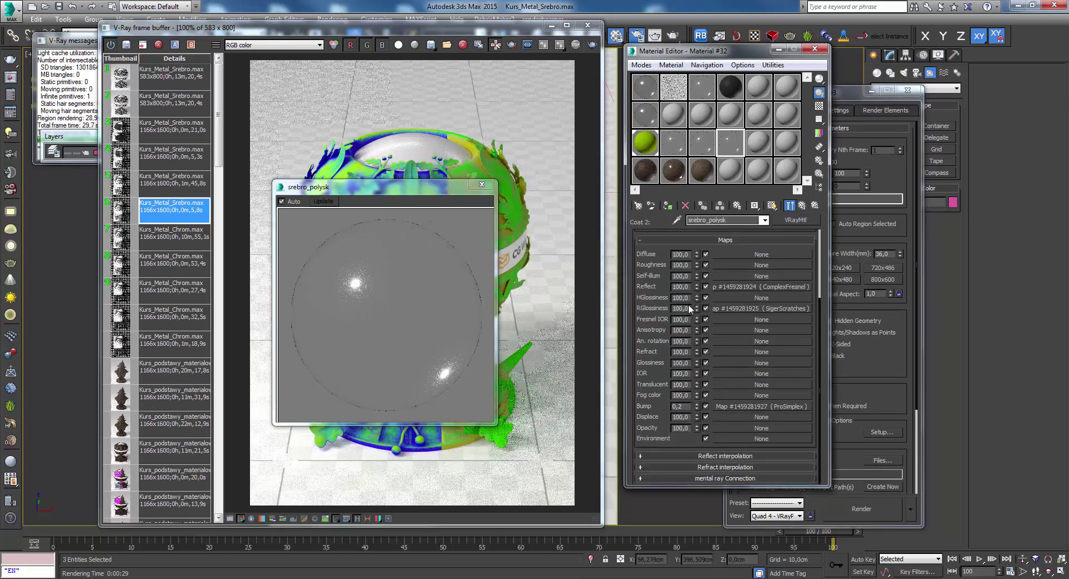
# - Review the glossy coat's reflection settings and scratch map, then return to the blend
pyautogui.scroll(2, 649, 312)
pyautogui.scroll(2, 649, 353)
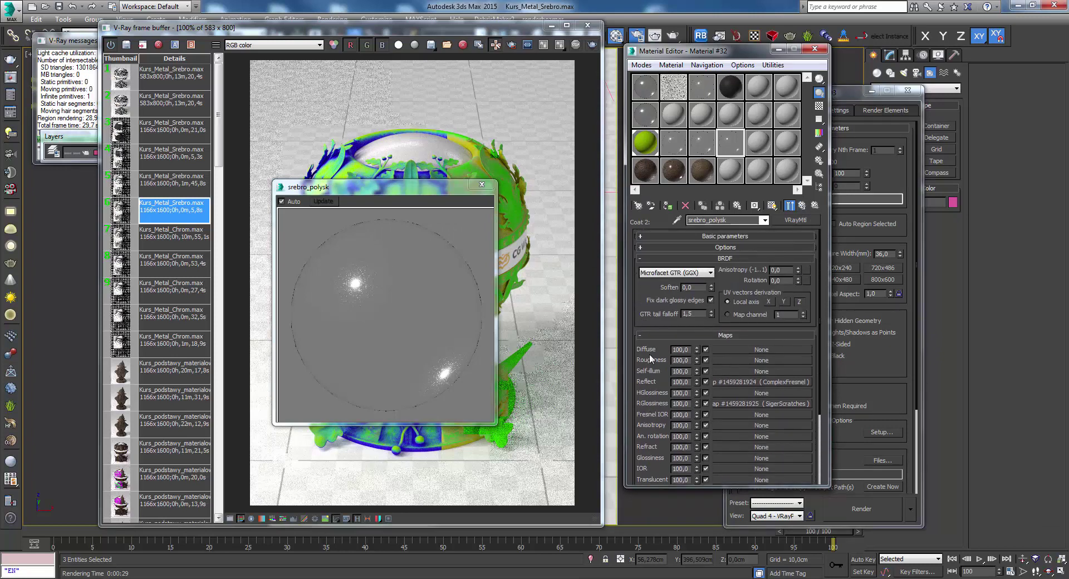
pyautogui.click(659, 235)
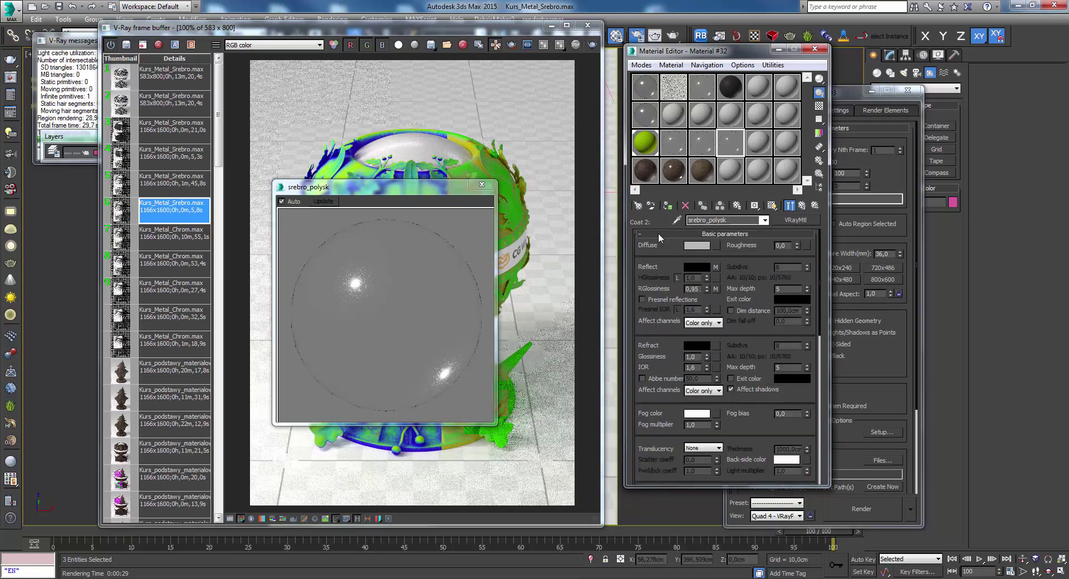
pyautogui.click(716, 289)
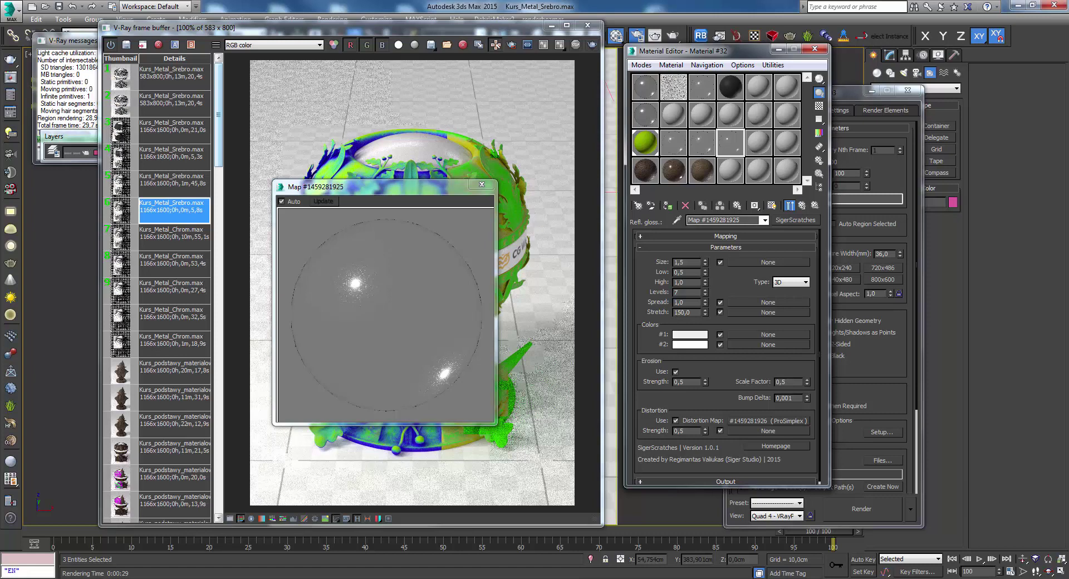
pyautogui.click(802, 206)
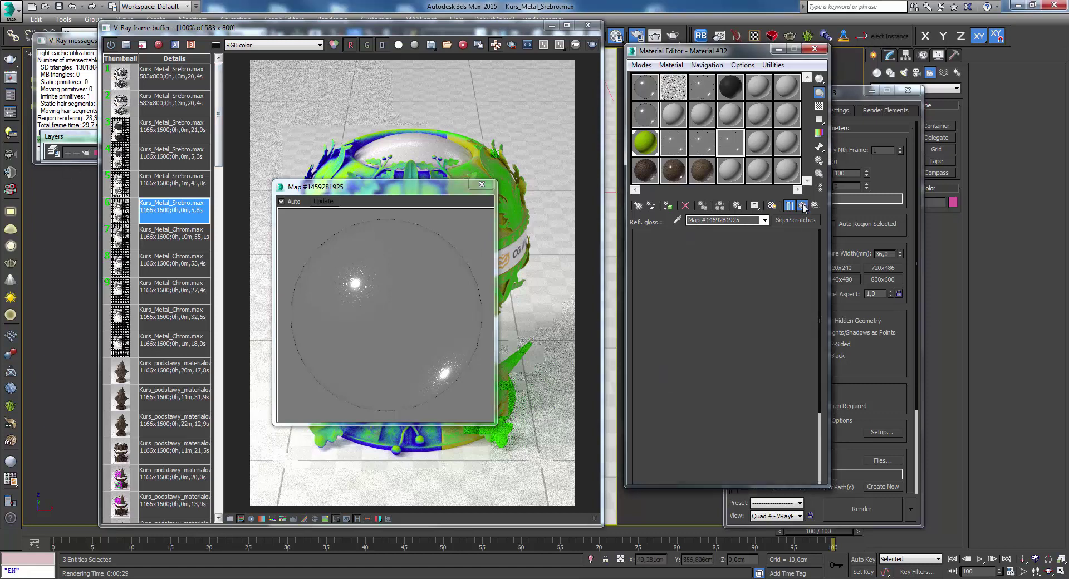
pyautogui.click(802, 206)
# - Darken Color #2 of srebro_matowe's scratch map from 235 to 232
pyautogui.click(730, 248)
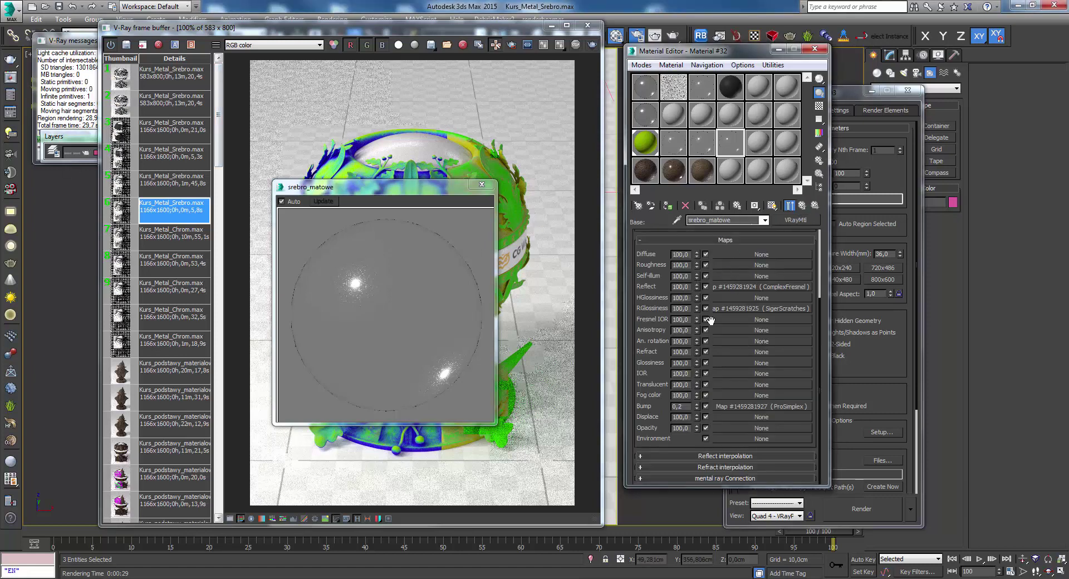
pyautogui.click(732, 309)
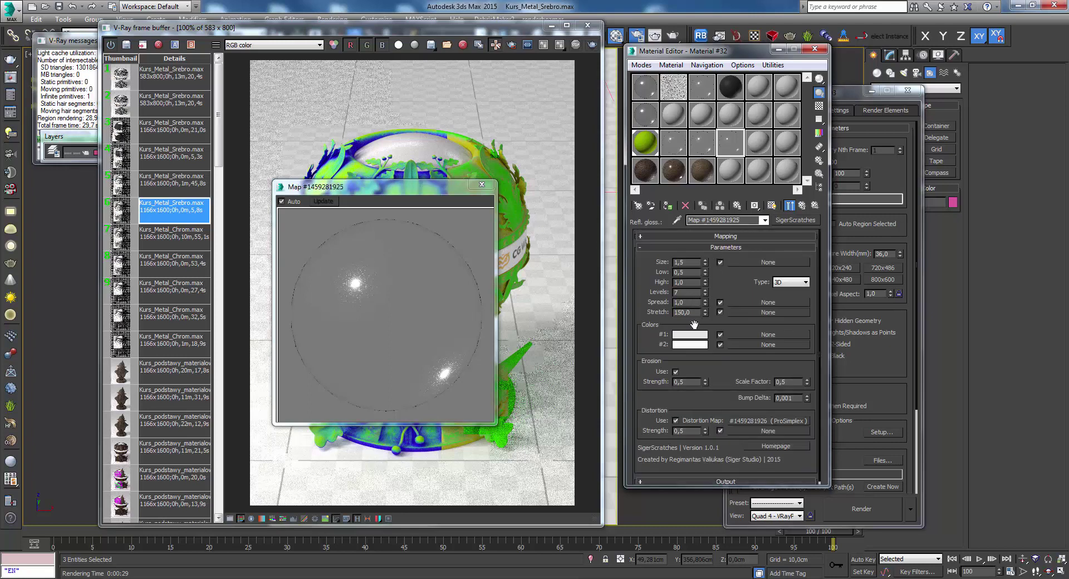
pyautogui.click(691, 346)
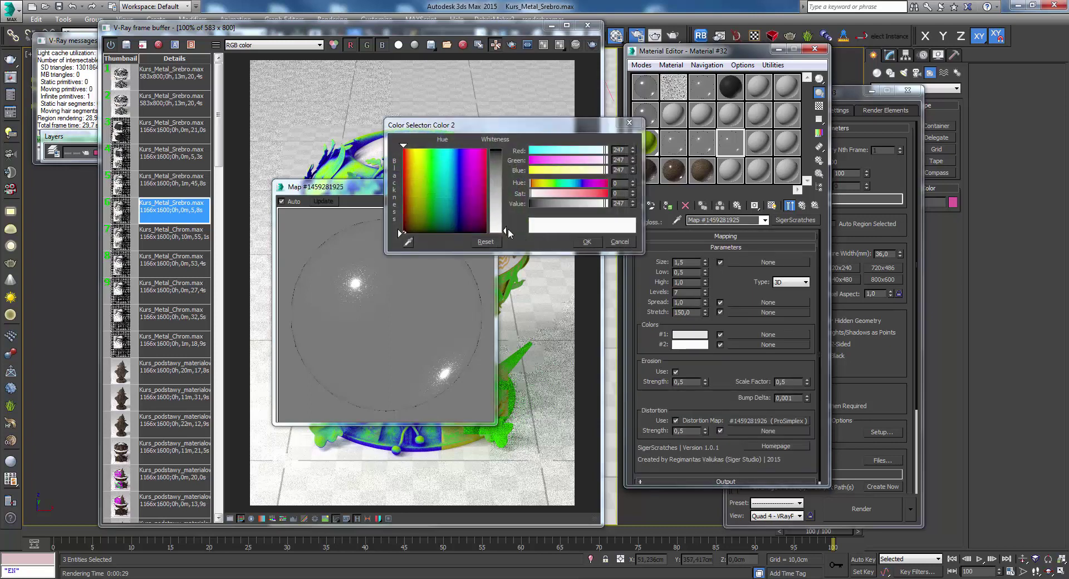
pyautogui.click(620, 241)
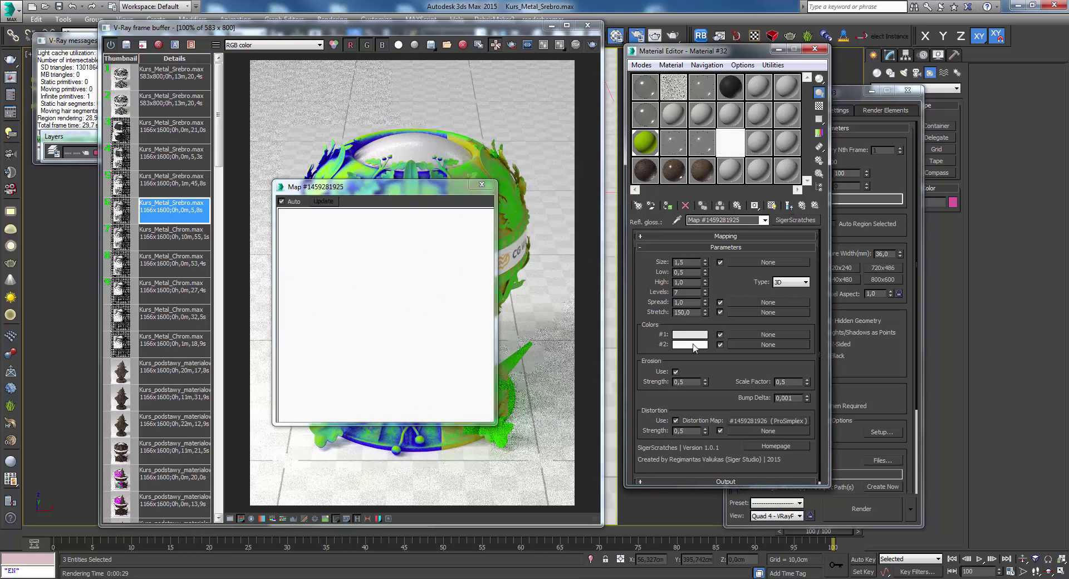
pyautogui.click(788, 205)
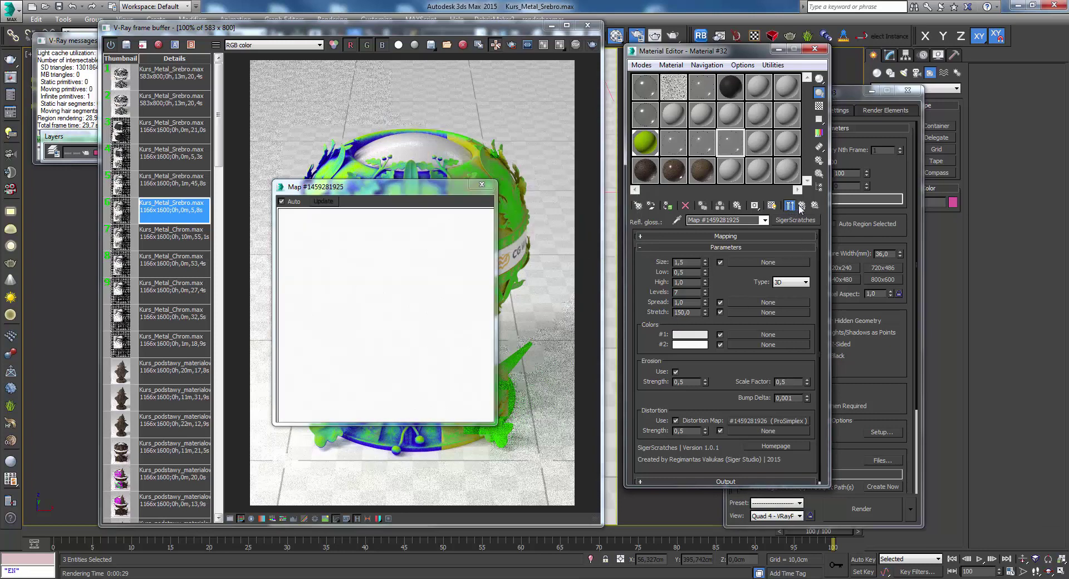
pyautogui.click(680, 346)
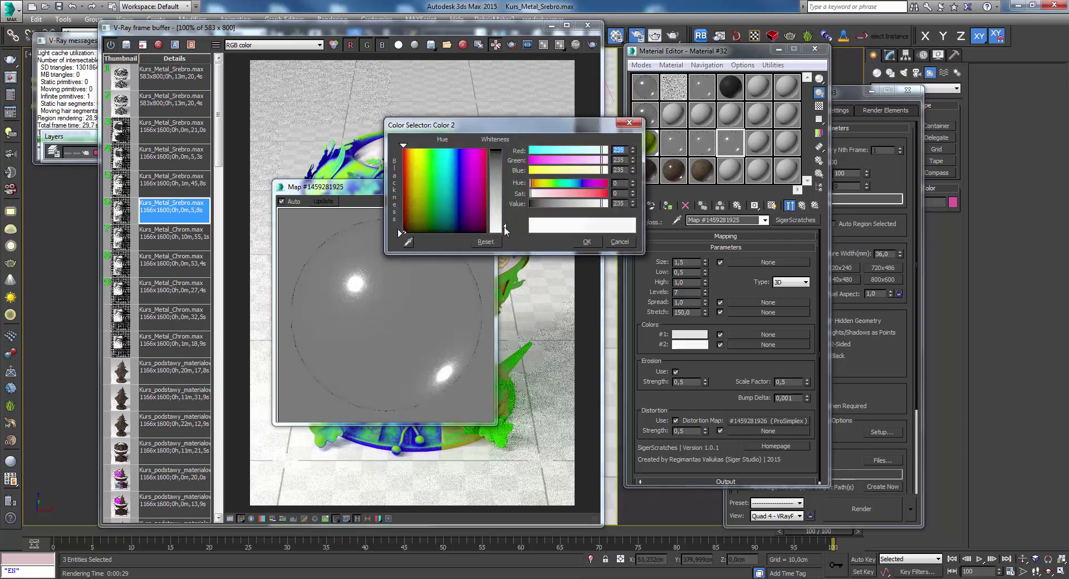
pyautogui.moveTo(506, 229); pyautogui.dragTo(511, 238)
pyautogui.click(586, 242)
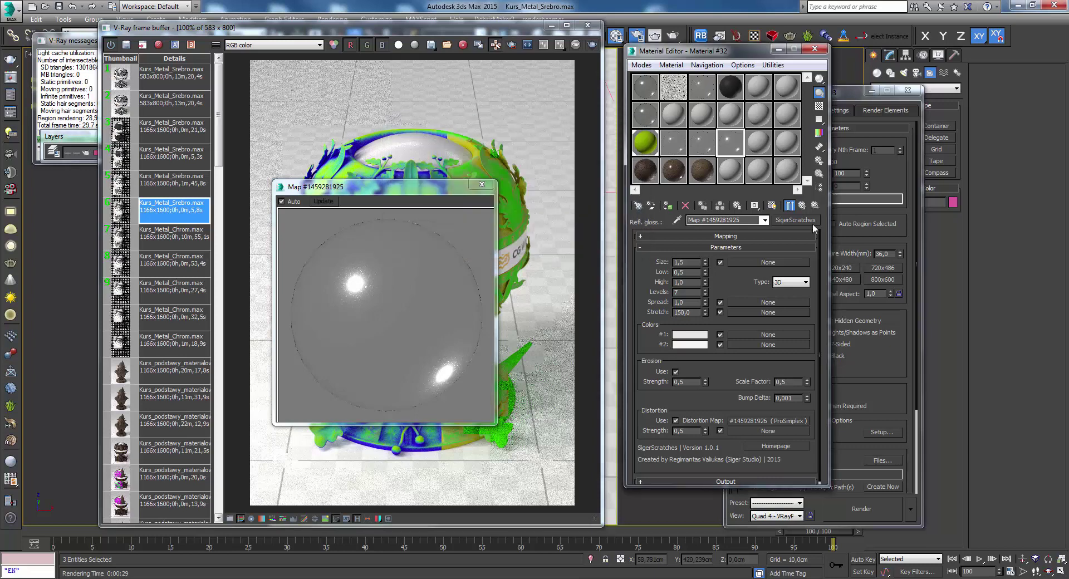
pyautogui.click(802, 206)
# - Browse Material #32's base srebro_matowe and coats in an enlarged preview, ending on srebro_polysk
pyautogui.click(802, 206)
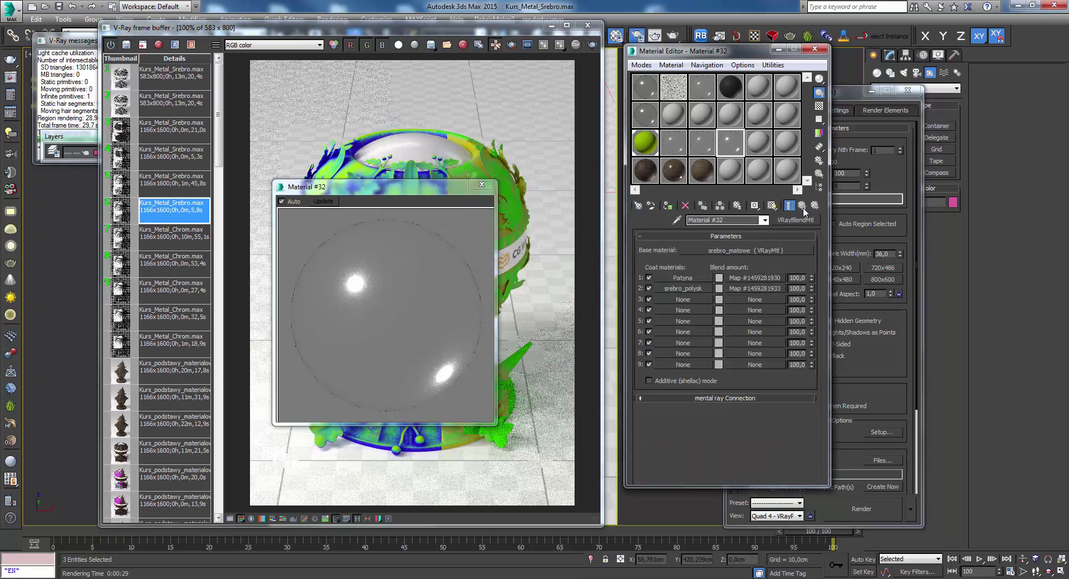
pyautogui.click(481, 185)
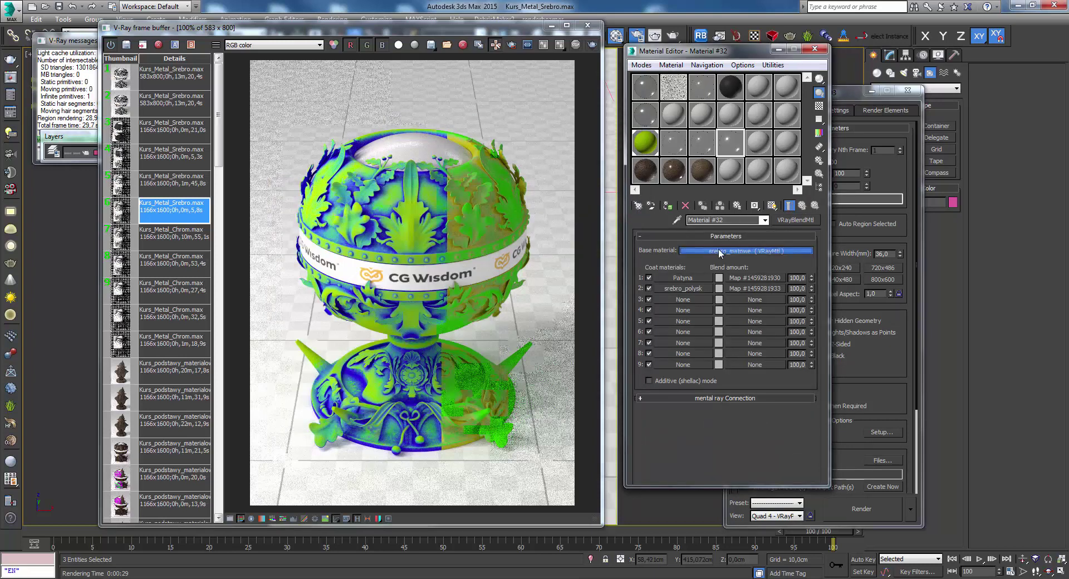
pyautogui.click(717, 250)
pyautogui.doubleClick(735, 150)
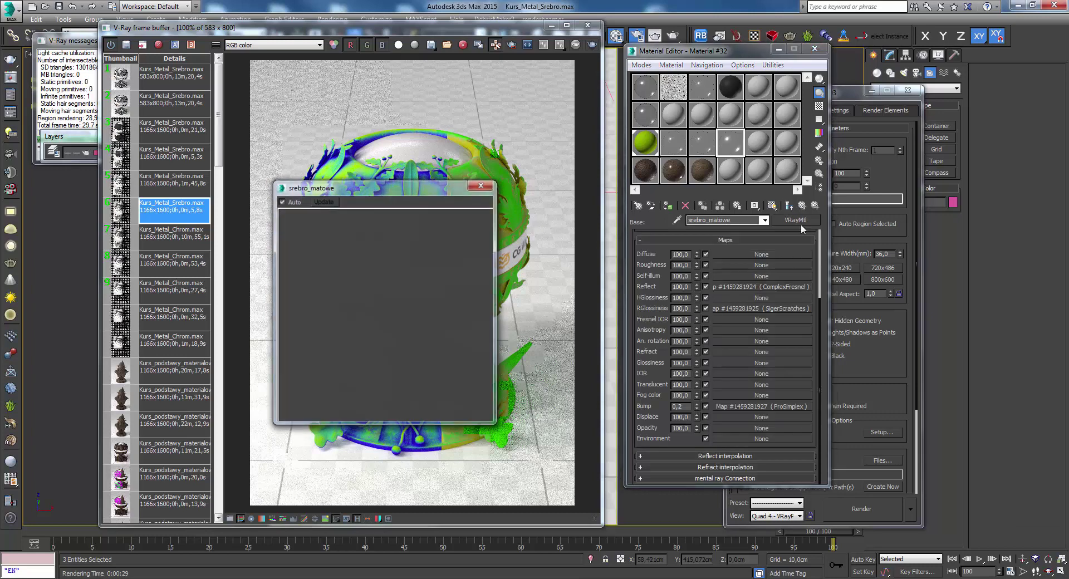
pyautogui.click(815, 207)
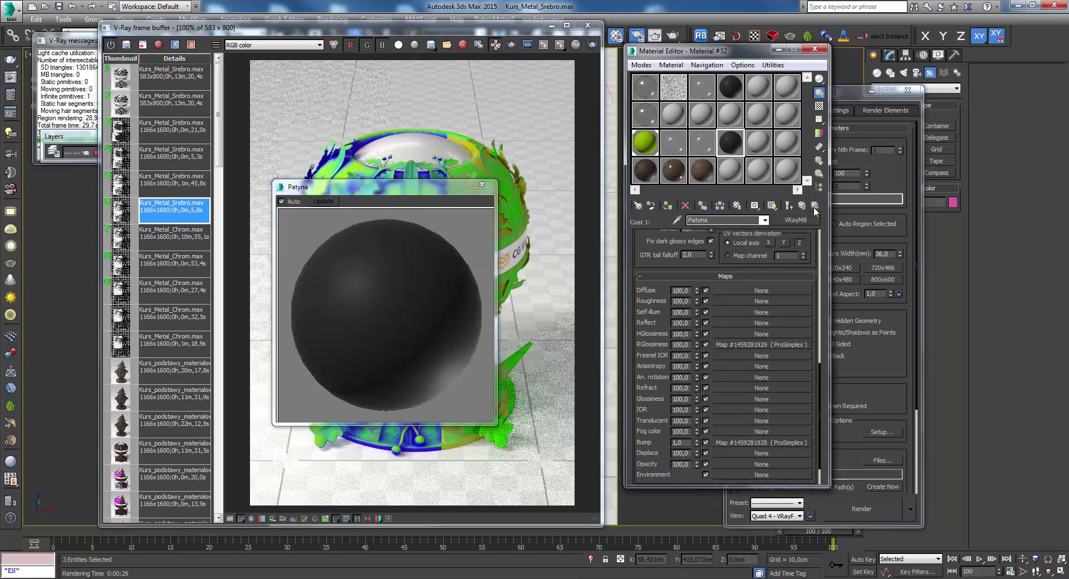
pyautogui.click(814, 206)
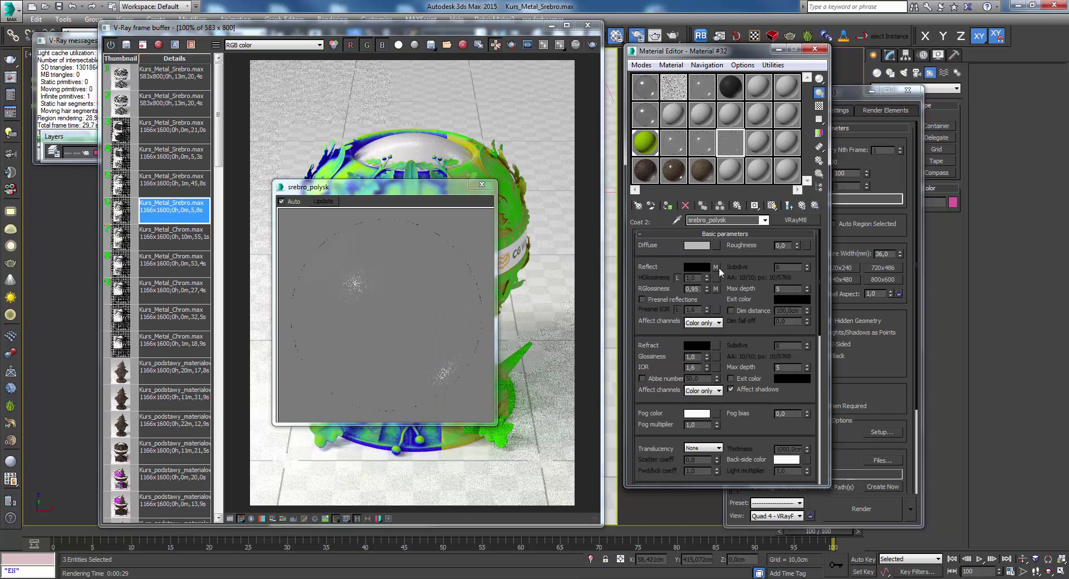
# - Set the glossy coat's reflection-glossiness scratch map Color #2 to 247
pyautogui.click(716, 288)
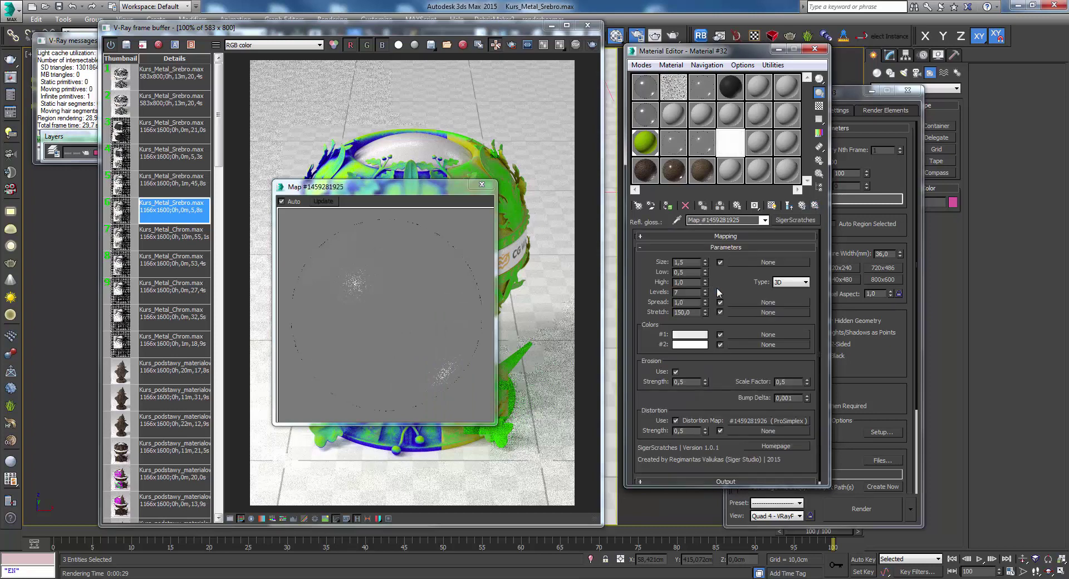
pyautogui.click(690, 345)
pyautogui.moveTo(503, 150); pyautogui.dragTo(503, 230)
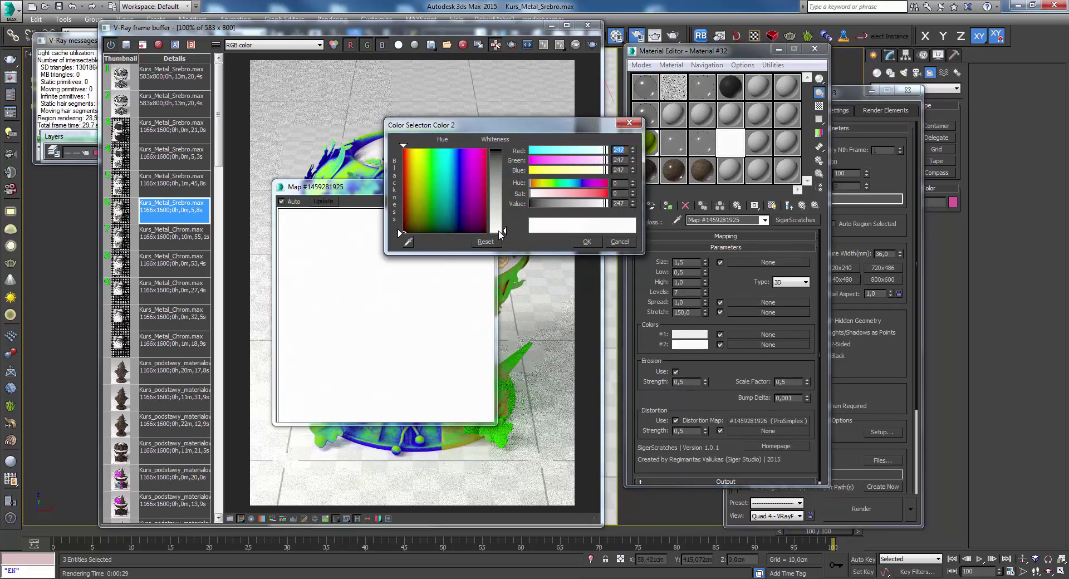
pyautogui.click(586, 241)
# - Preview srebro_polysk's final result, then reopen the SigerScratches scratch map parameters
pyautogui.click(802, 205)
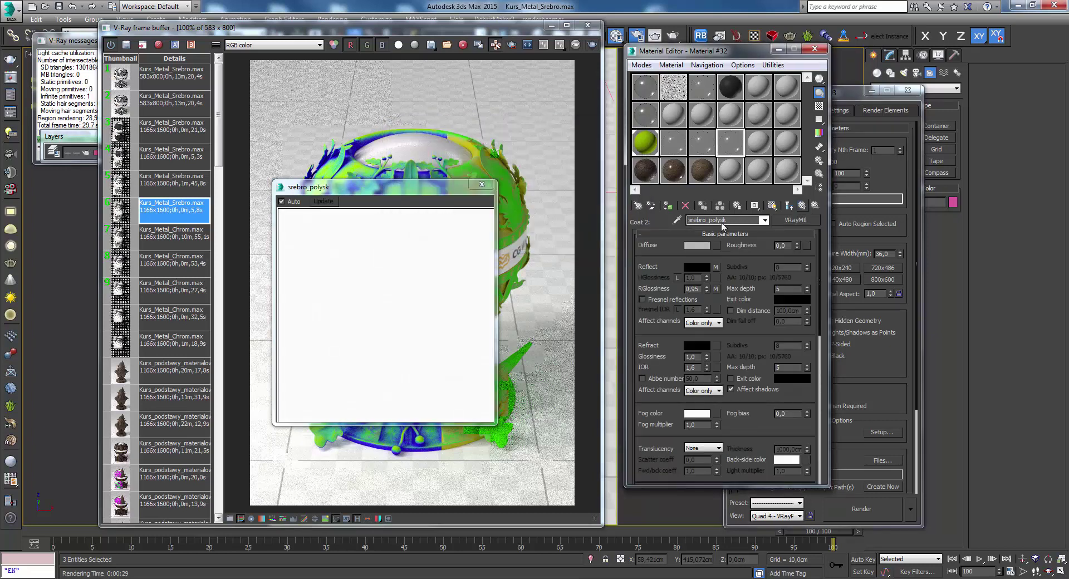
pyautogui.moveTo(413, 191); pyautogui.dragTo(437, 191)
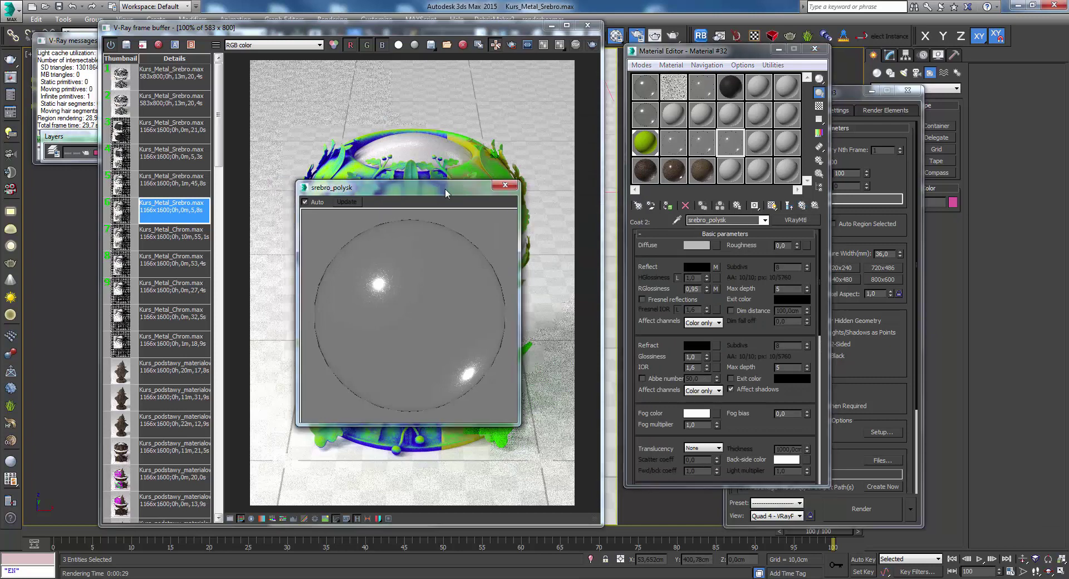
pyautogui.click(788, 209)
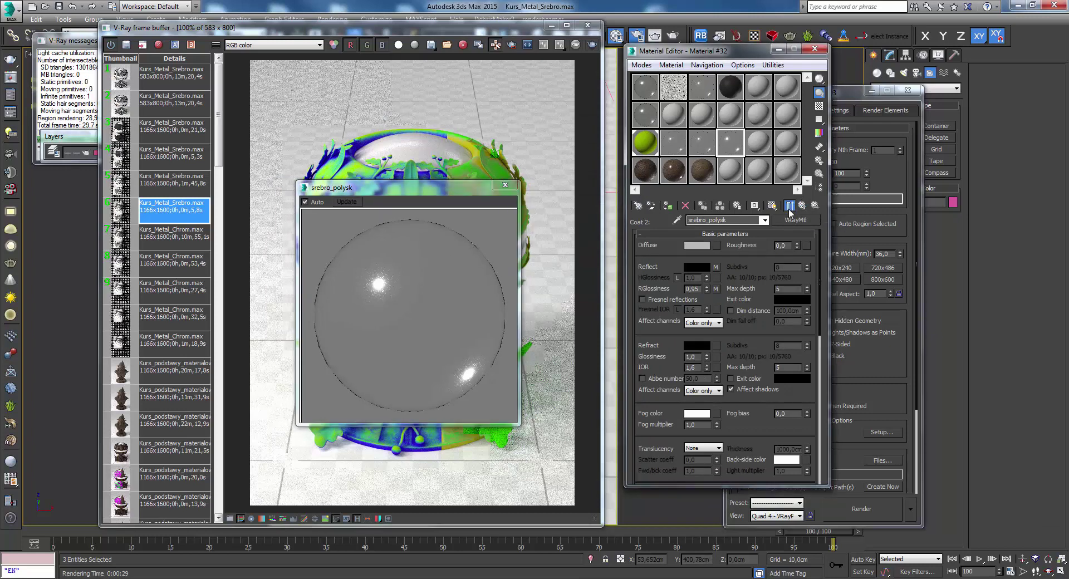
pyautogui.click(715, 289)
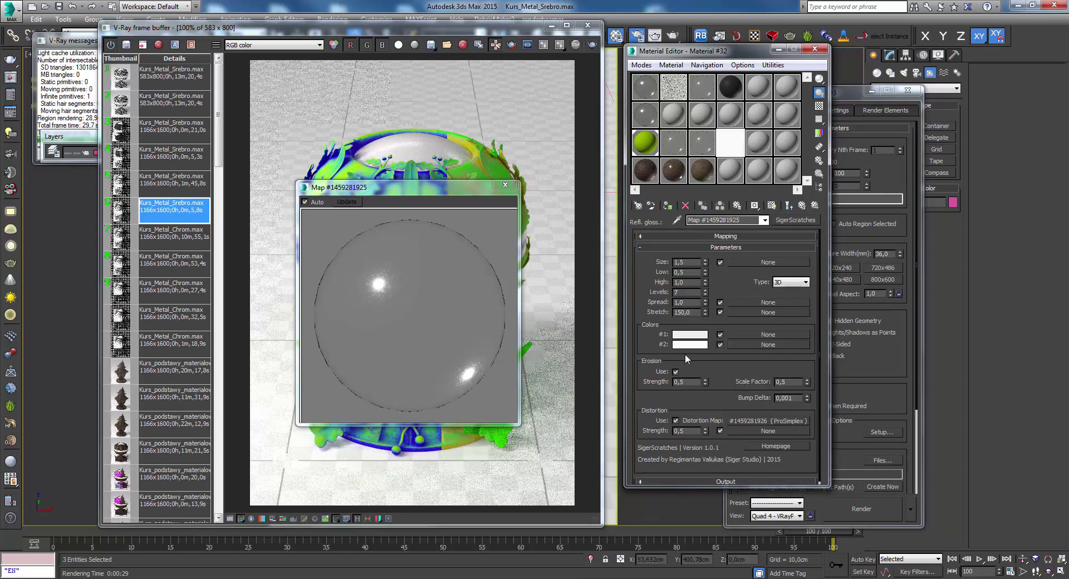
# - Change the scratch map's Color #2 value to 251 and go back to blend Material #32
pyautogui.click(690, 344)
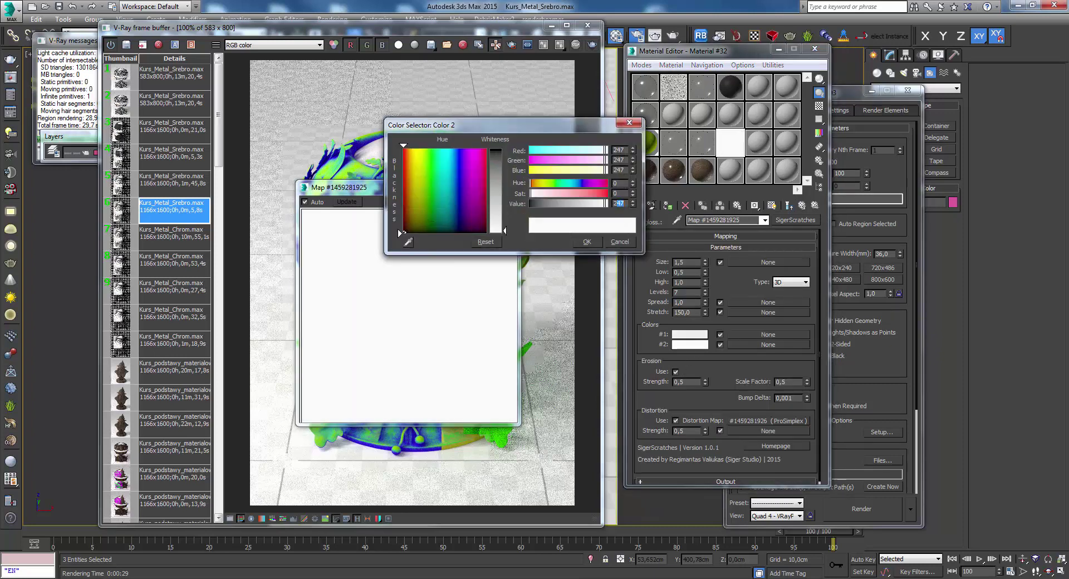
pyautogui.write('251')
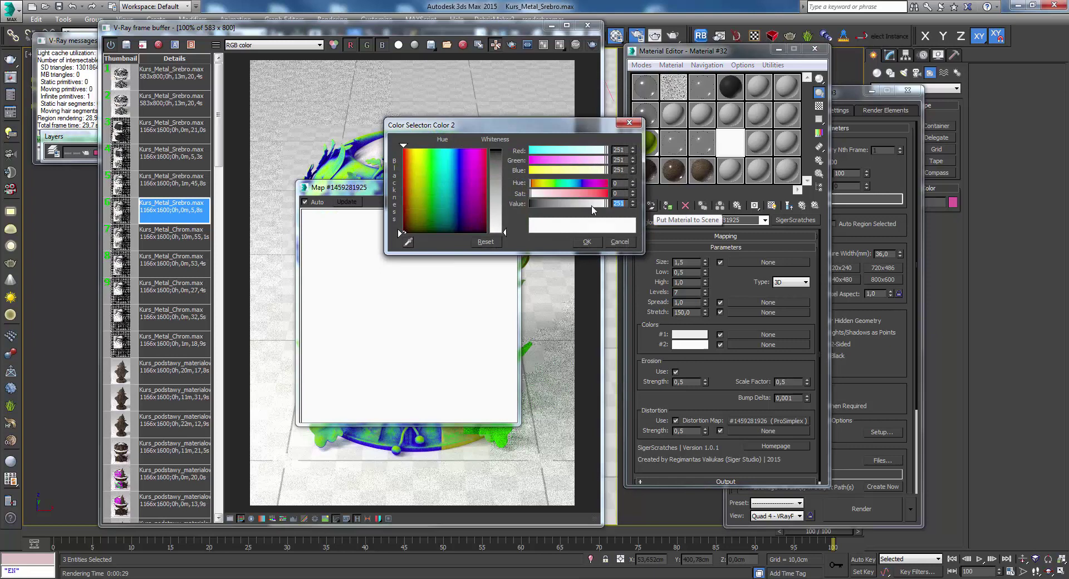
pyautogui.click(589, 241)
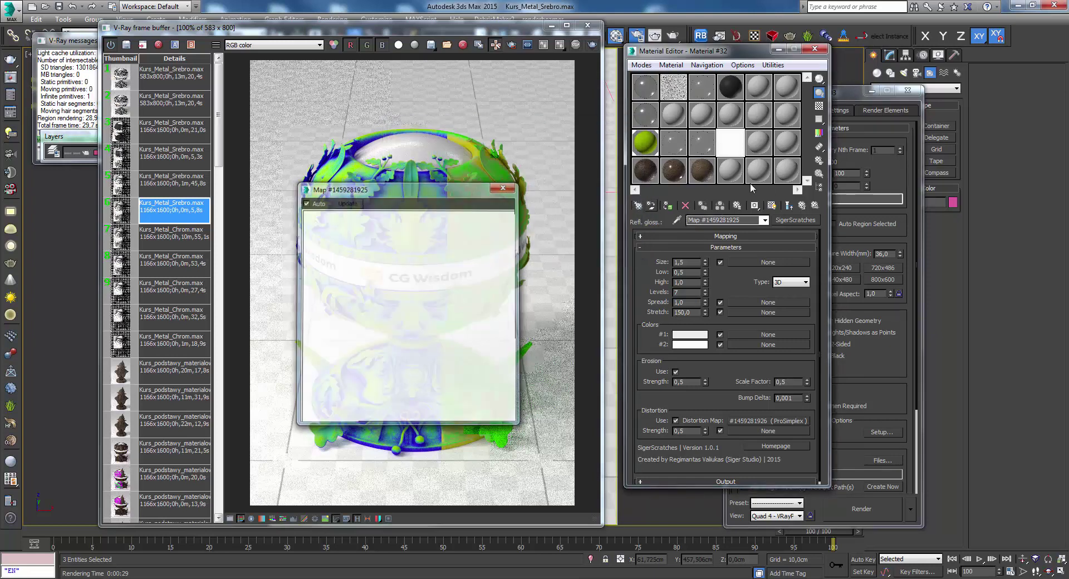
pyautogui.click(802, 206)
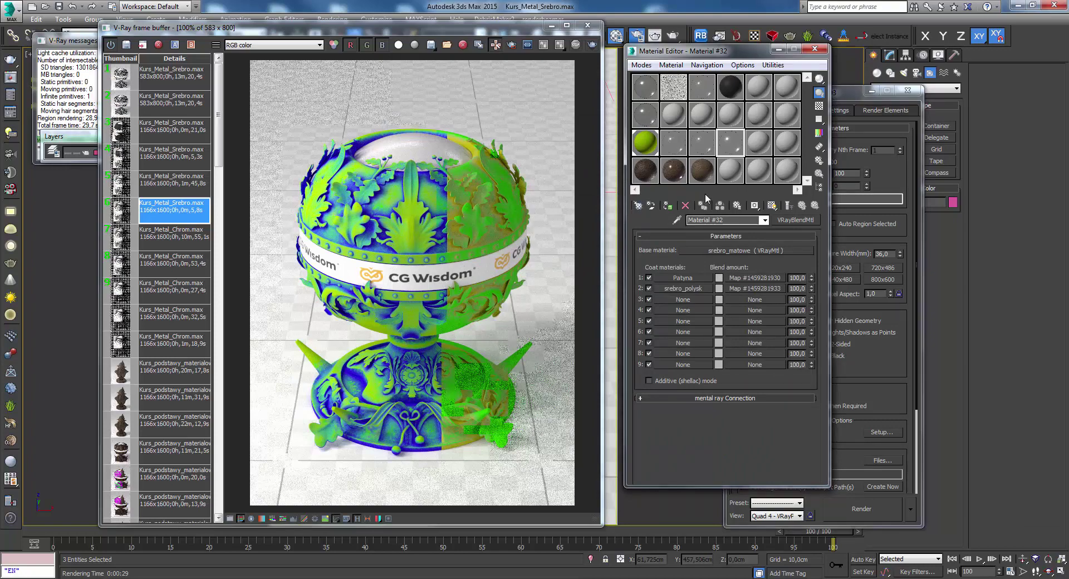
# - Rename the blend material srebro_zlozone, assign it to the chalice, and reopen the frame buffer
pyautogui.click(595, 28)
pyautogui.click(668, 206)
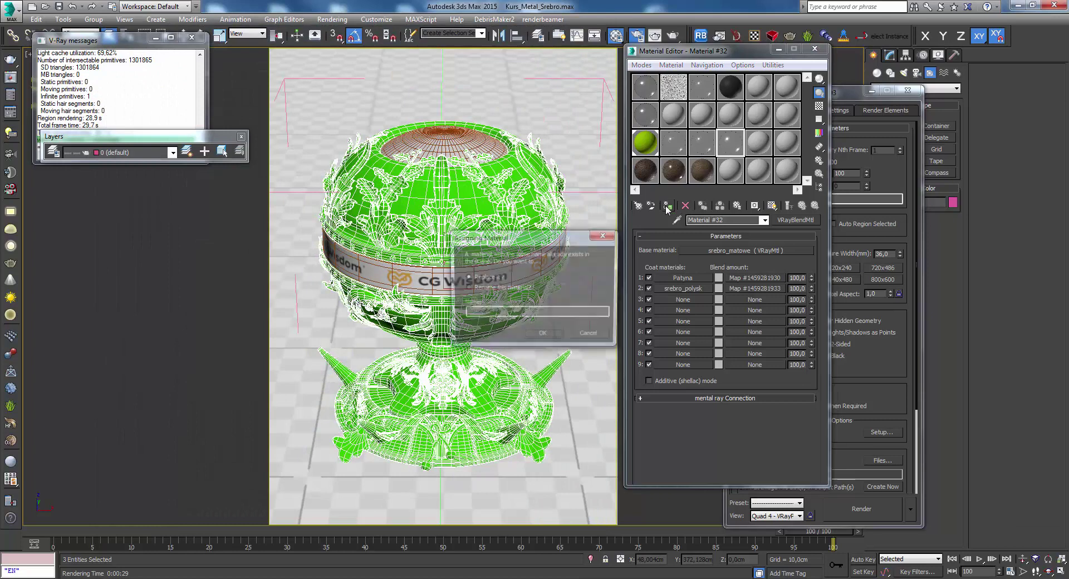
pyautogui.click(599, 332)
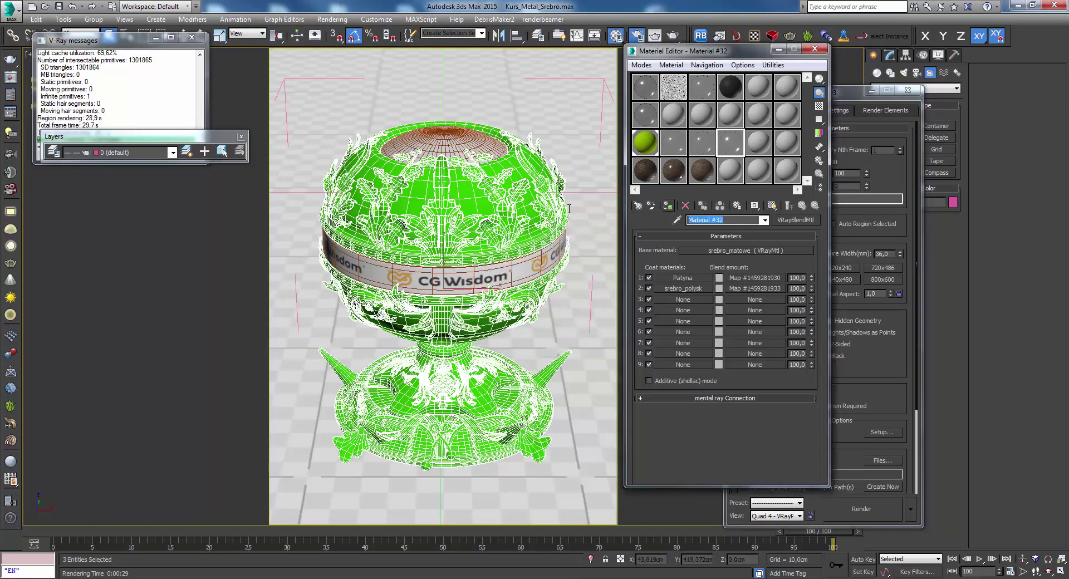
pyautogui.write('srebr')
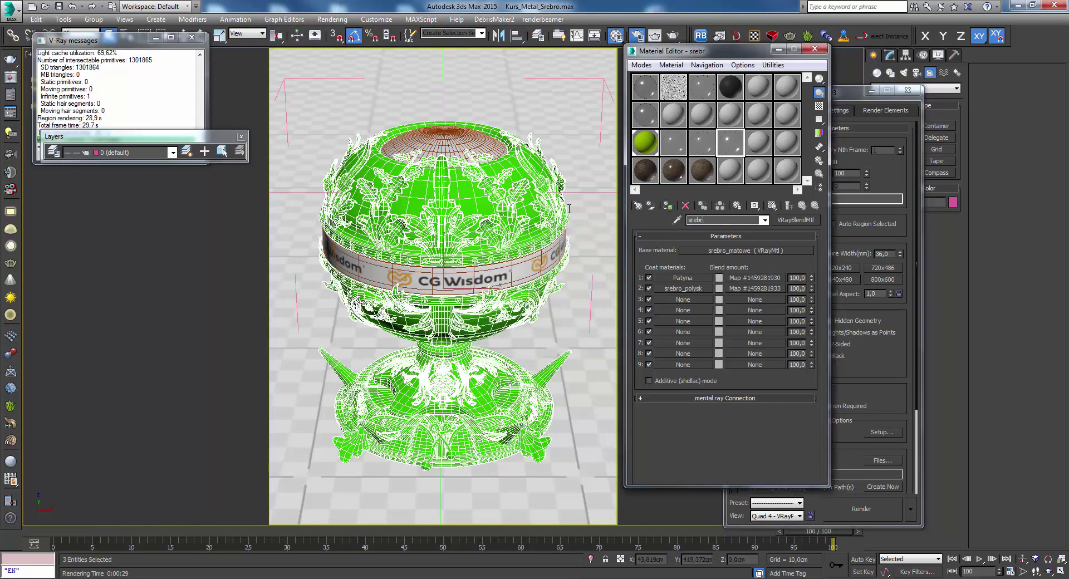
pyautogui.write('o_zlozo')
pyautogui.write('ne')
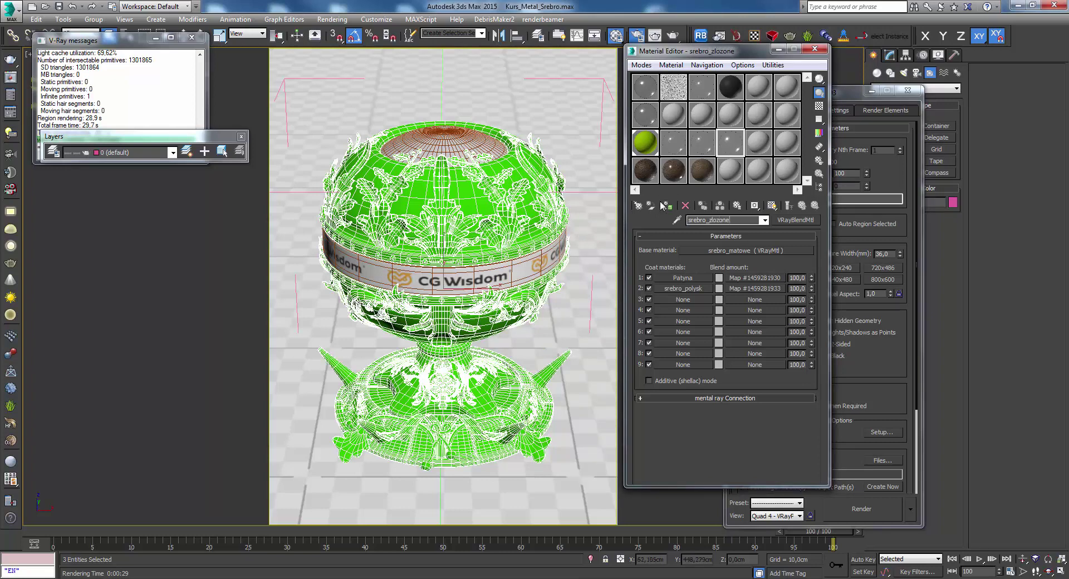
pyautogui.click(665, 205)
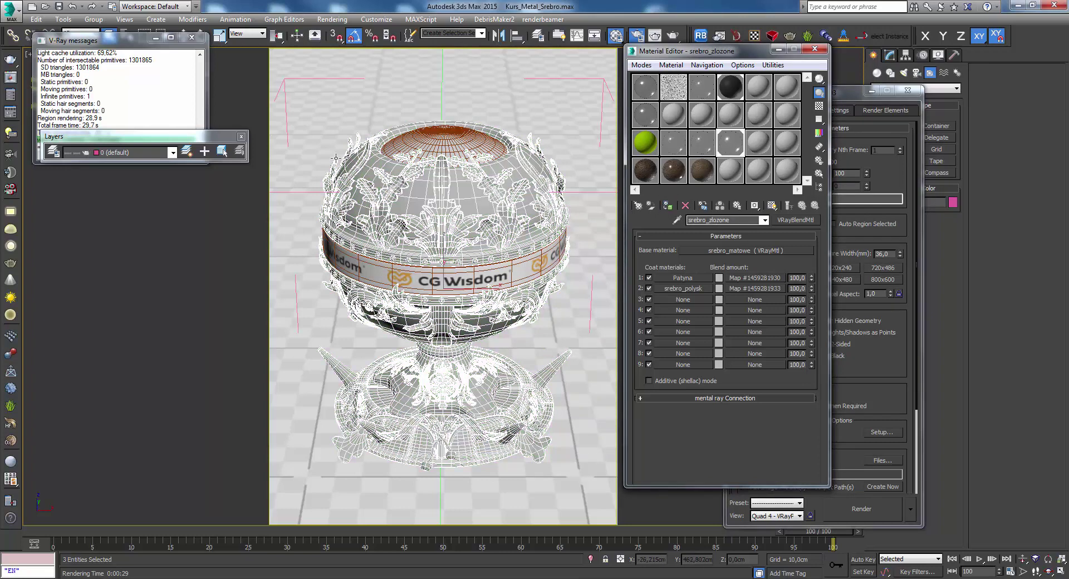
pyautogui.hotkey('shift', 'q')
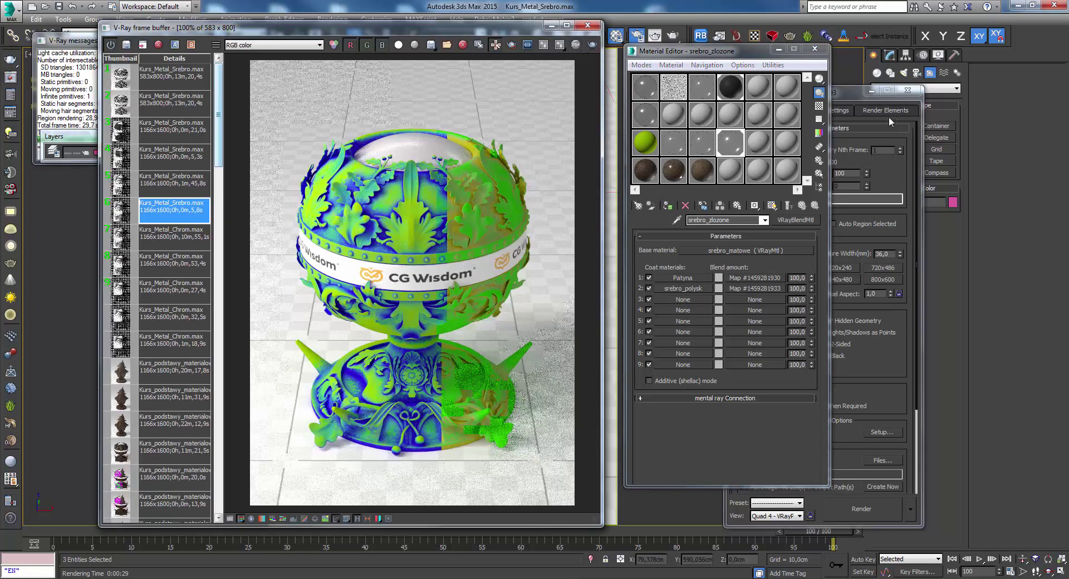
# - Render the chalice again from Render Setup with the srebro_zlozone material
pyautogui.click(855, 95)
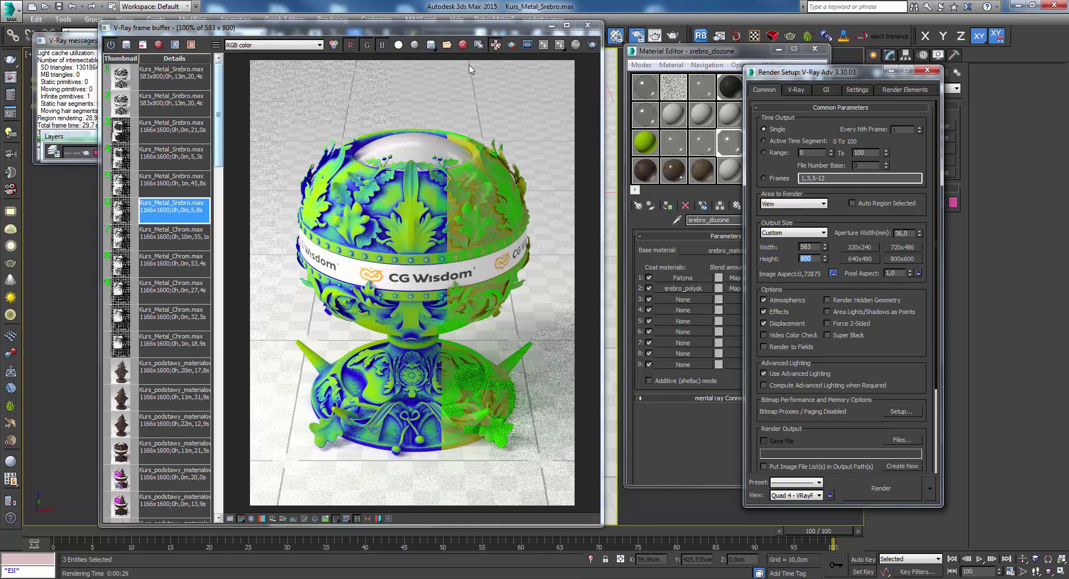
pyautogui.click(594, 45)
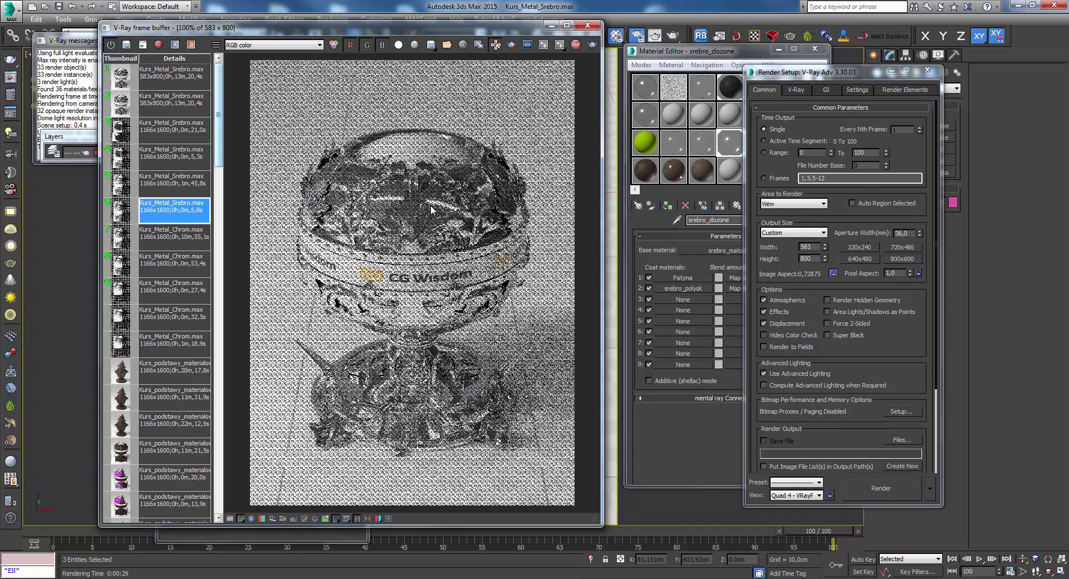
pyautogui.scroll(-1, 372, 227)
pyautogui.scroll(1, 372, 227)
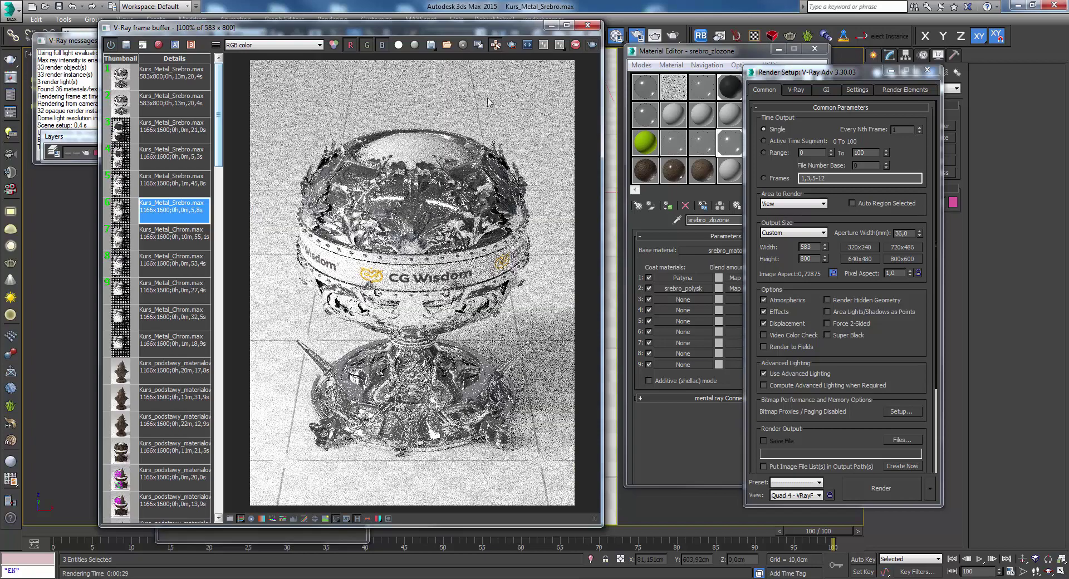
pyautogui.moveTo(515, 30); pyautogui.dragTo(578, 52)
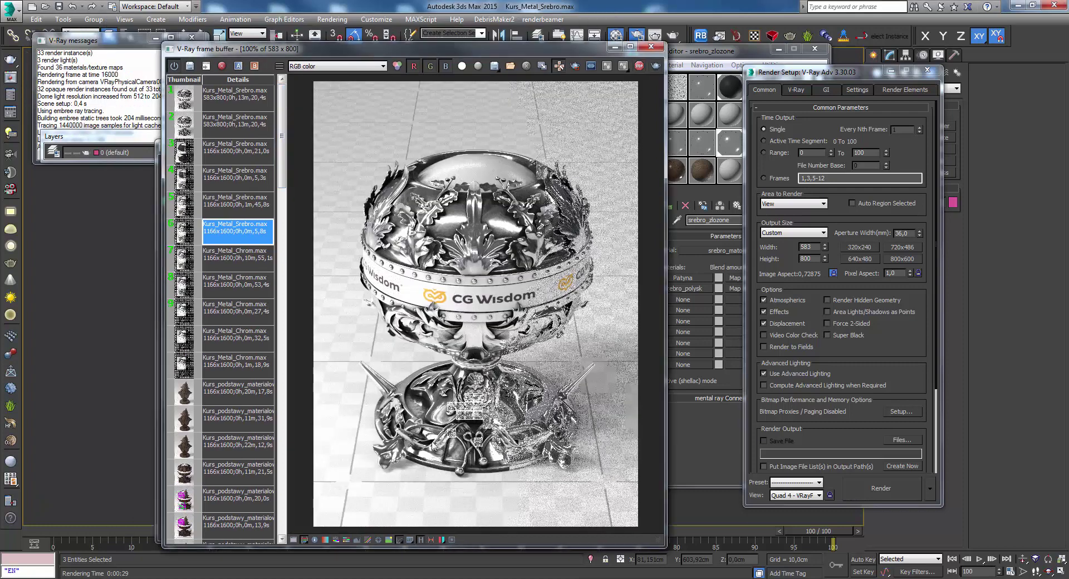
# - Zoom over the new render, then show its colour corrections (exposure 0,08, white balance 5304)
pyautogui.scroll(1, 467, 434)
pyautogui.scroll(-1, 458, 363)
pyautogui.scroll(1, 454, 248)
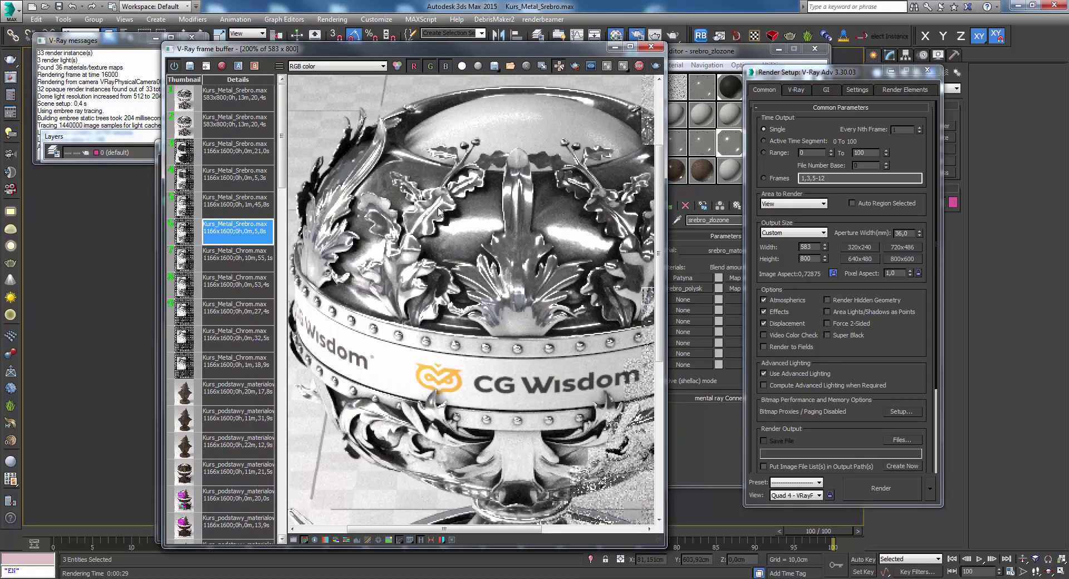
pyautogui.scroll(-1, 484, 265)
pyautogui.scroll(1, 425, 432)
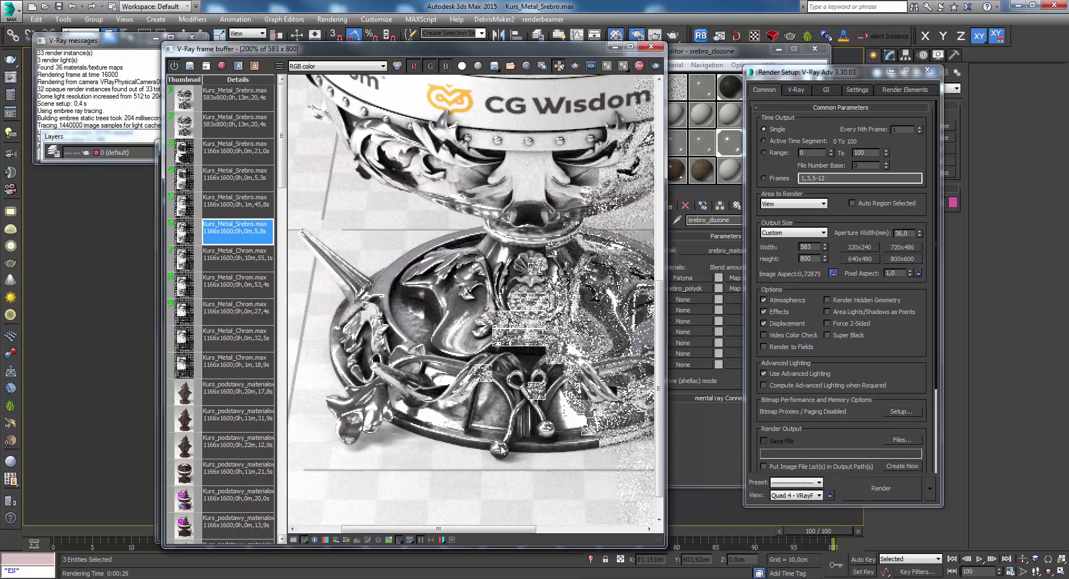
pyautogui.scroll(1, 569, 451)
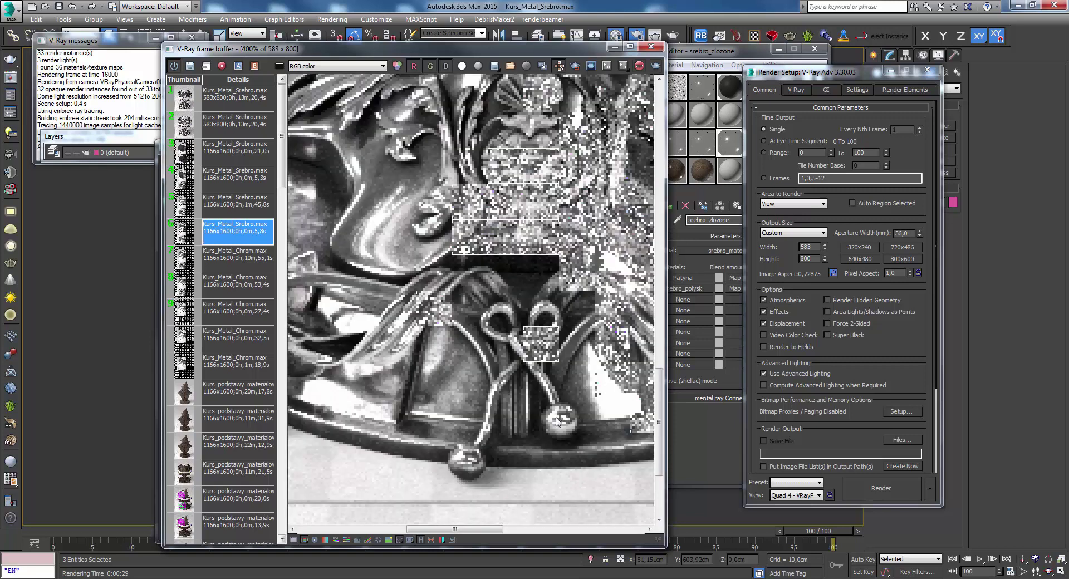
pyautogui.scroll(-1, 555, 416)
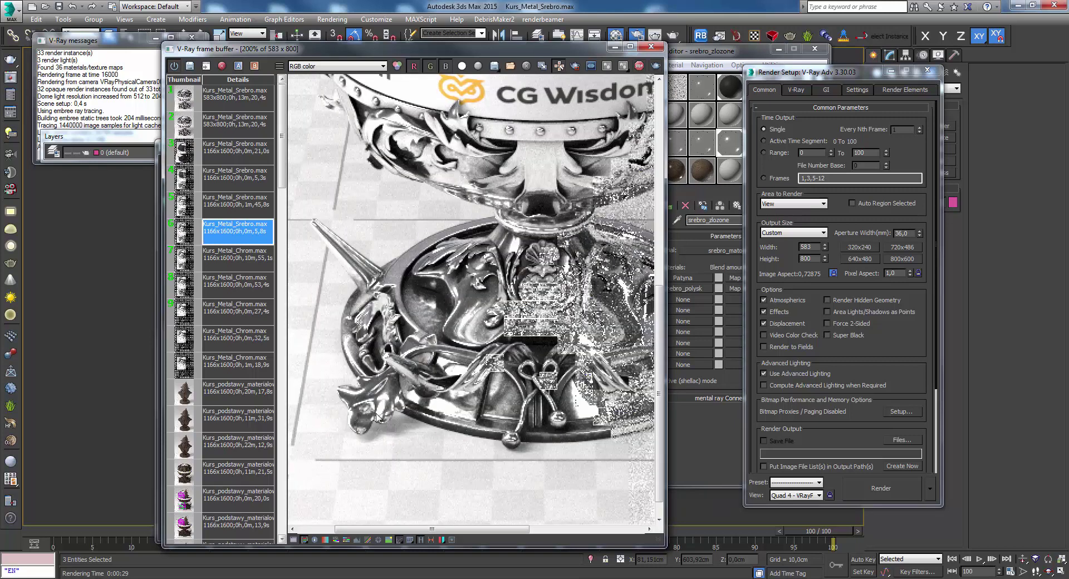
pyautogui.scroll(-1, 357, 394)
pyautogui.scroll(1, 468, 284)
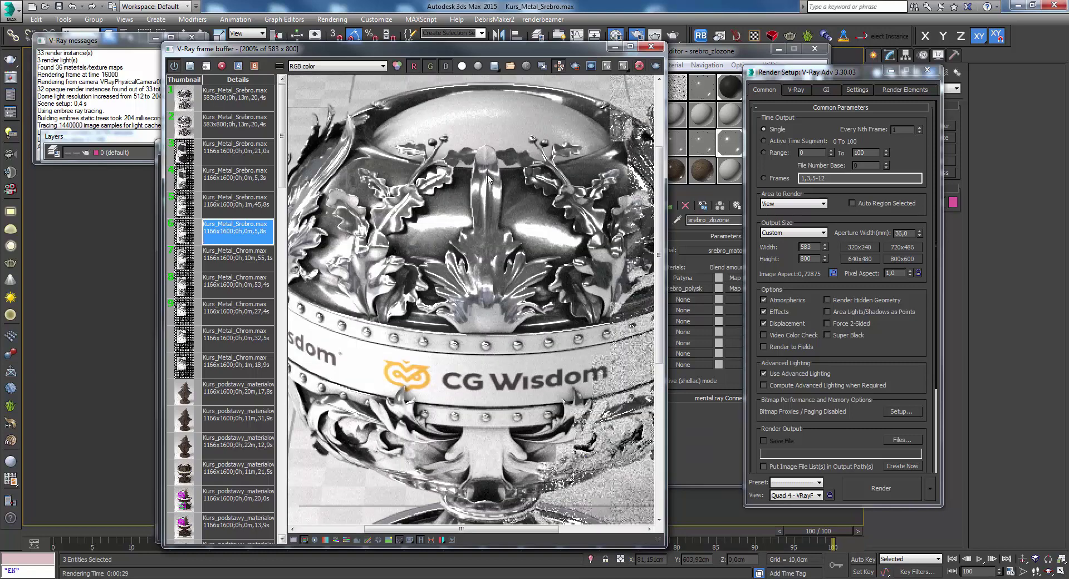
pyautogui.scroll(1, 490, 179)
pyautogui.scroll(-1, 501, 170)
pyautogui.scroll(-1, 390, 134)
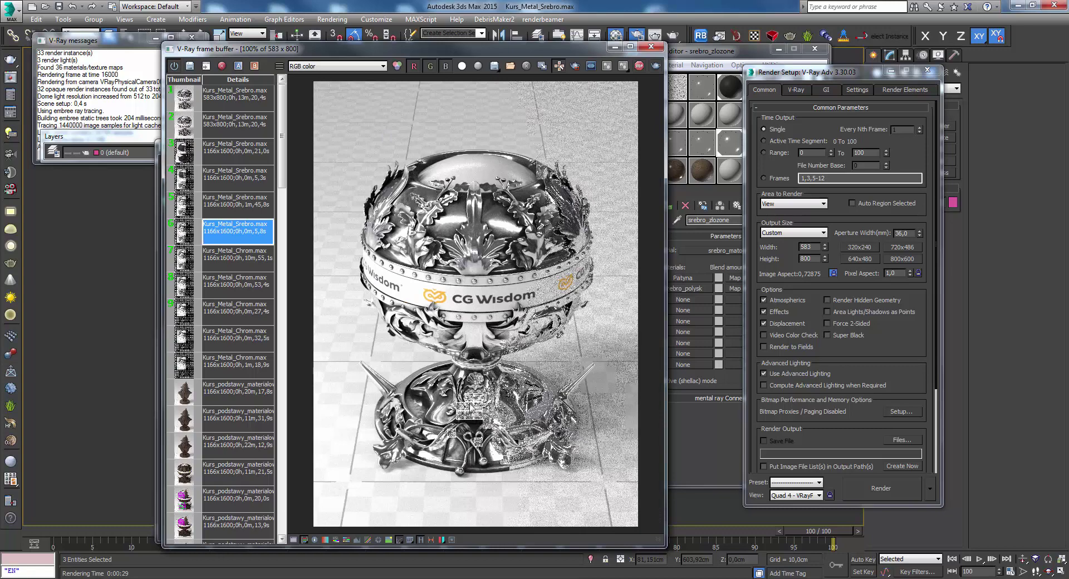
pyautogui.scroll(1, 473, 409)
pyautogui.scroll(-1, 480, 466)
pyautogui.scroll(2, 471, 389)
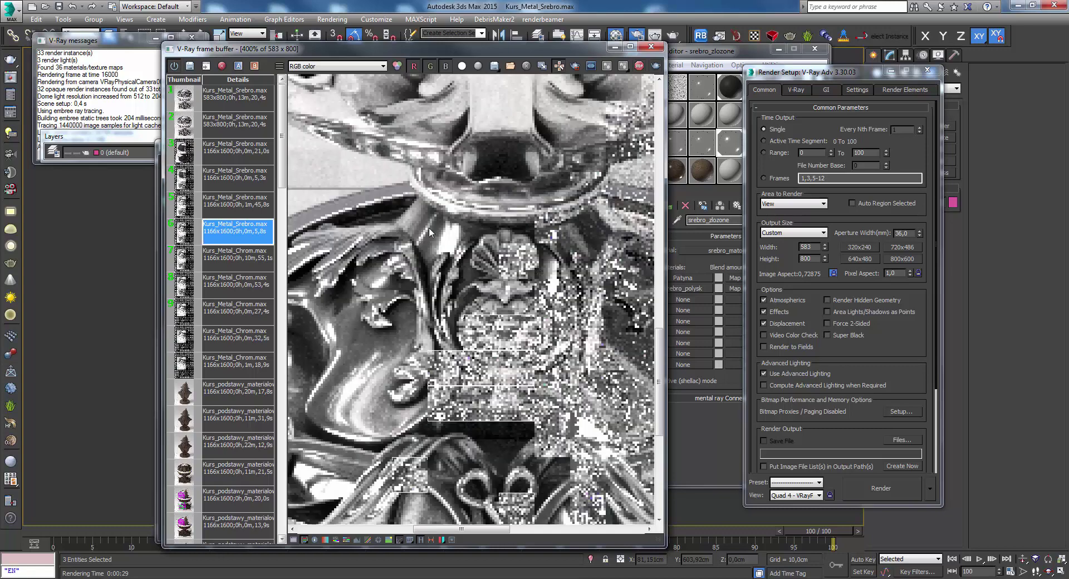
pyautogui.scroll(-1, 429, 233)
pyautogui.scroll(-1, 428, 248)
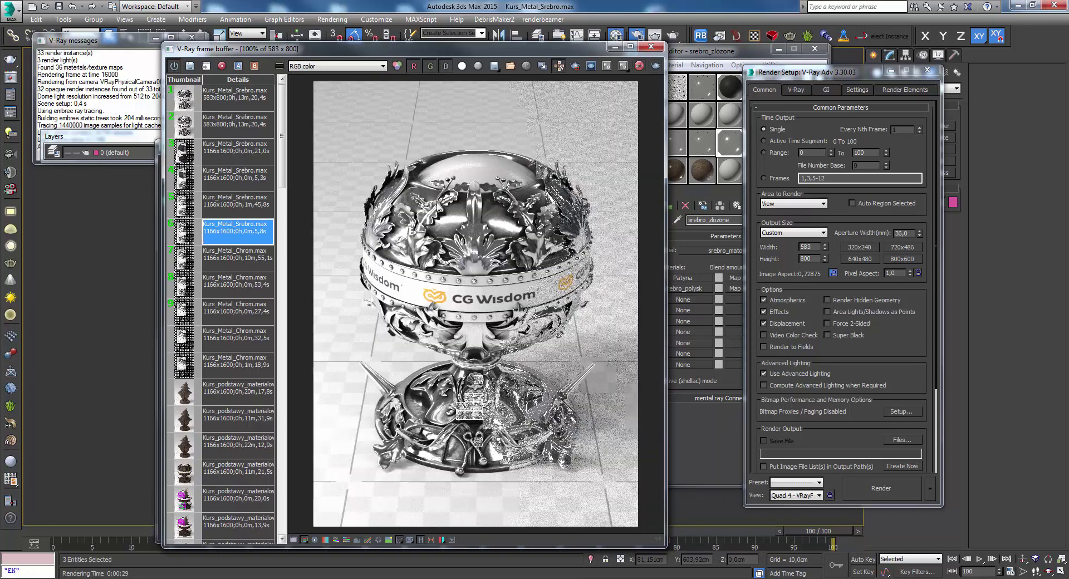
pyautogui.click(368, 541)
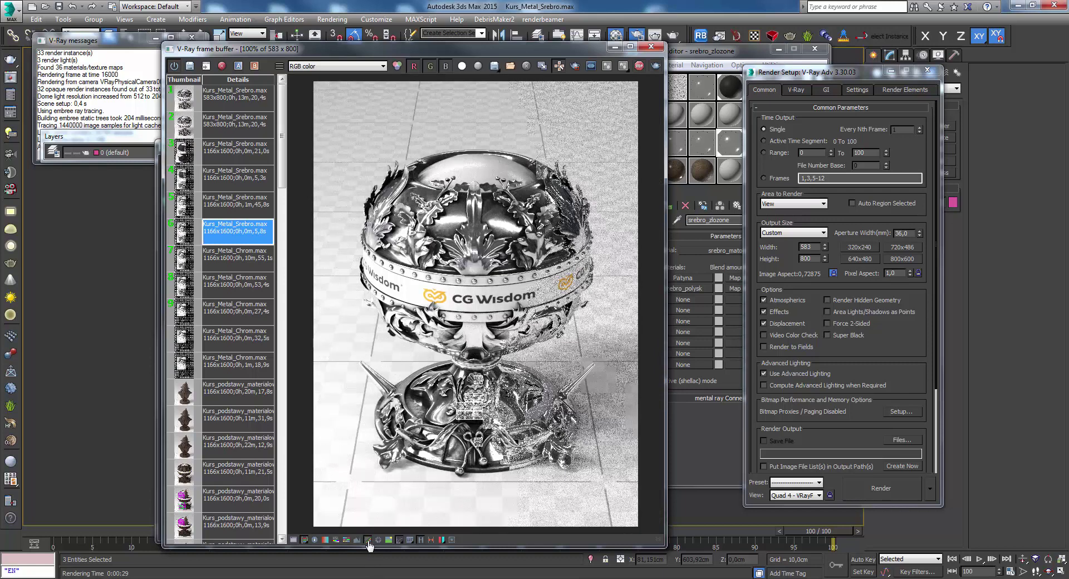
pyautogui.click(294, 540)
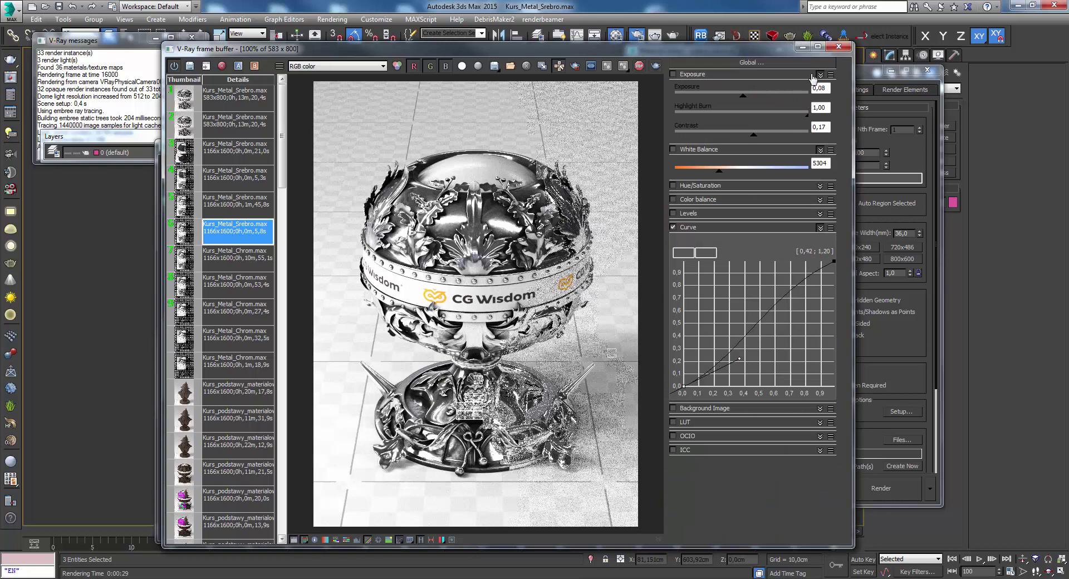
# - Hide the frame buffer's colour corrections and zoom in and out to check the silver chalice's detail
pyautogui.click(292, 539)
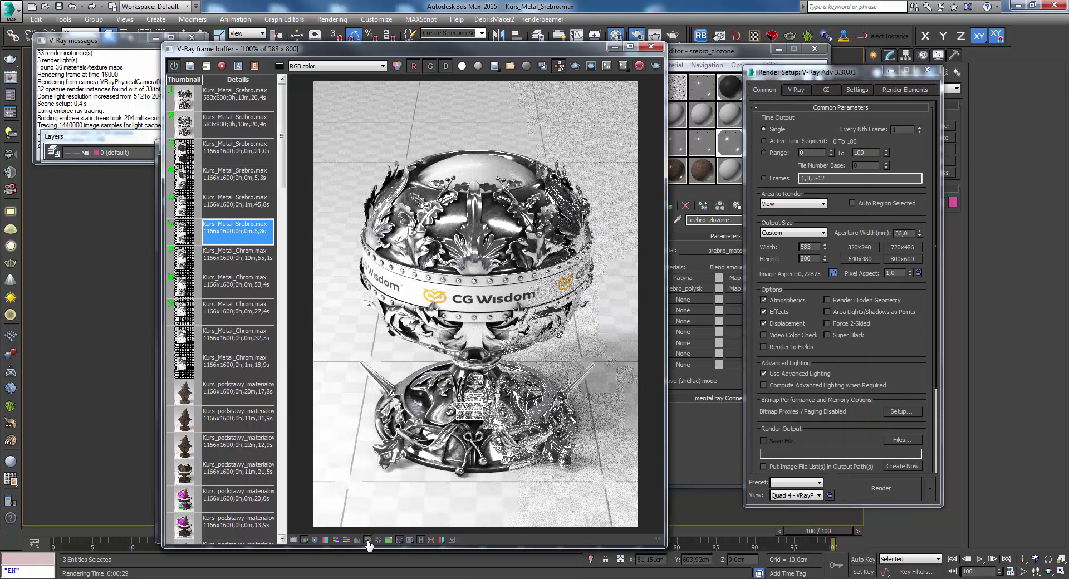
pyautogui.scroll(1, 447, 223)
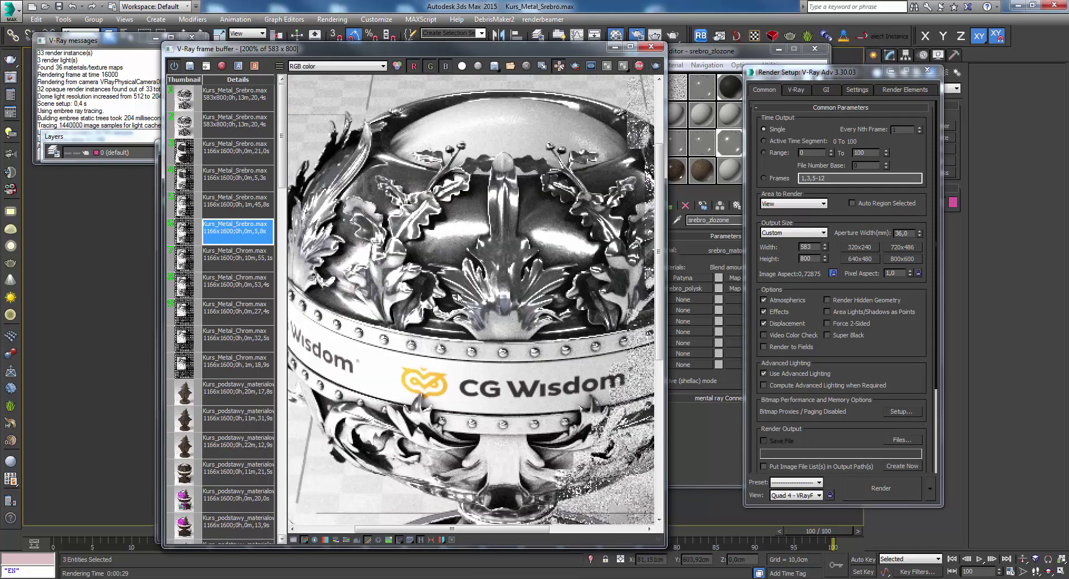
pyautogui.scroll(-1, 495, 241)
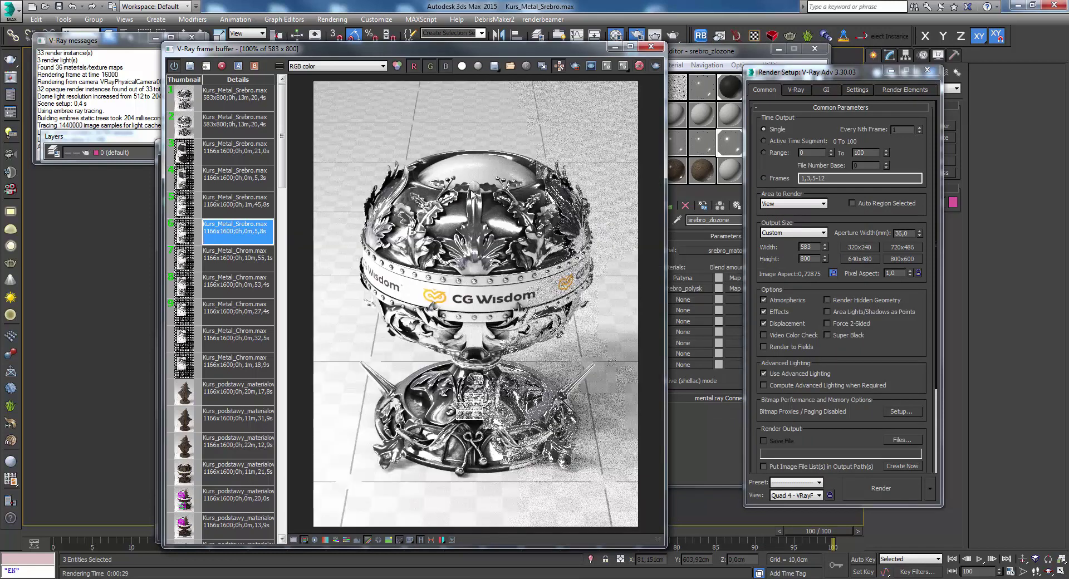
pyautogui.scroll(-1, 475, 222)
pyautogui.scroll(2, 479, 200)
pyautogui.scroll(-1, 465, 337)
pyautogui.scroll(1, 461, 429)
pyautogui.scroll(-1, 444, 308)
pyautogui.scroll(1, 456, 190)
pyautogui.scroll(-1, 477, 193)
# - Move the frame buffer aside to watch render progress and zoom over the chalice's CG Wisdom band and grainy areas
pyautogui.moveTo(477, 54); pyautogui.dragTo(520, 49)
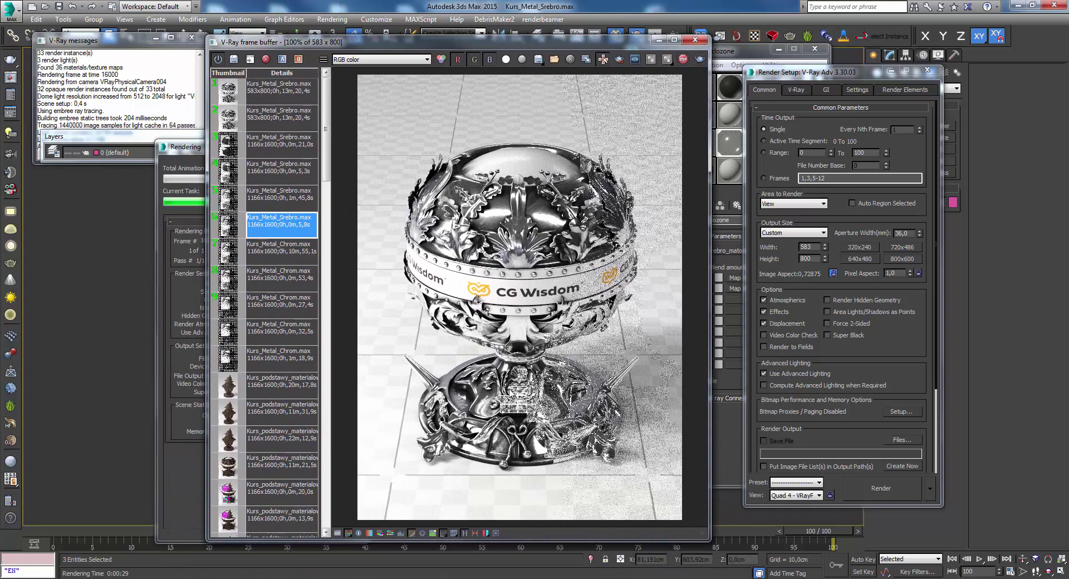
pyautogui.scroll(1, 490, 396)
pyautogui.scroll(-1, 490, 396)
pyautogui.scroll(1, 463, 240)
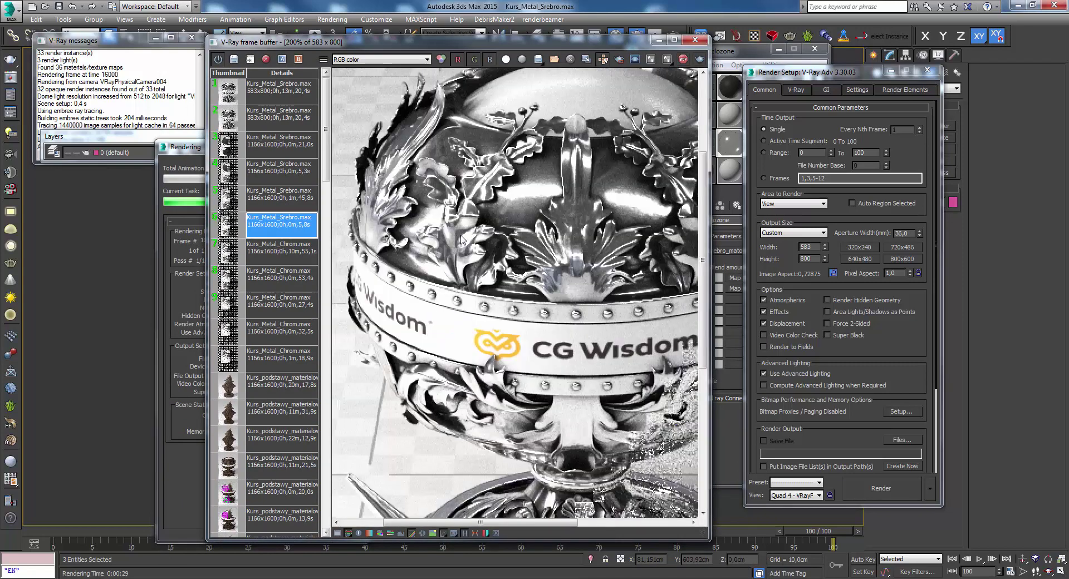
pyautogui.scroll(-1, 468, 232)
pyautogui.scroll(1, 512, 428)
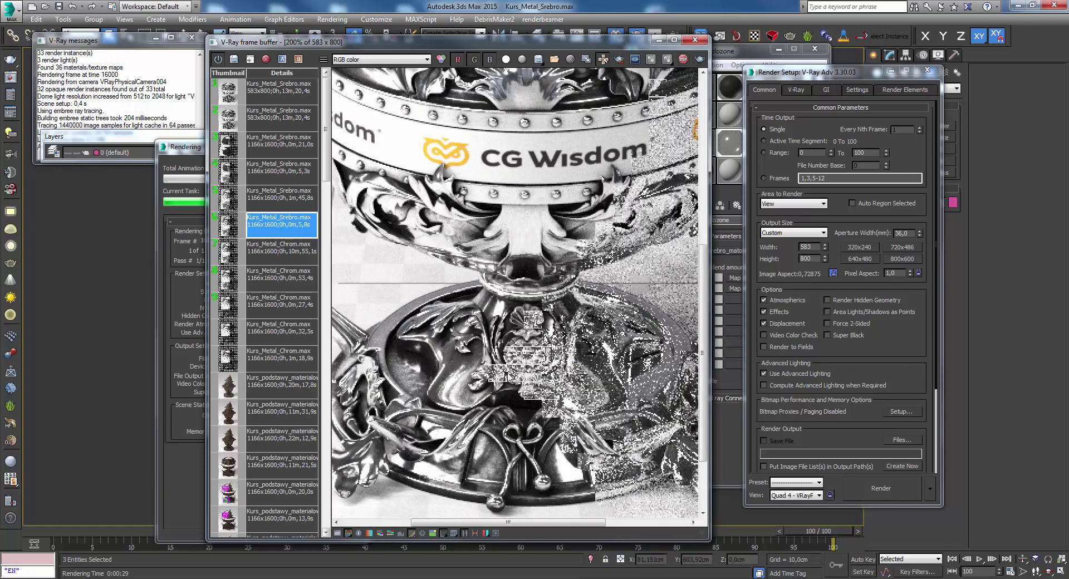
pyautogui.scroll(-1, 507, 378)
pyautogui.scroll(1, 508, 378)
pyautogui.scroll(-1, 523, 381)
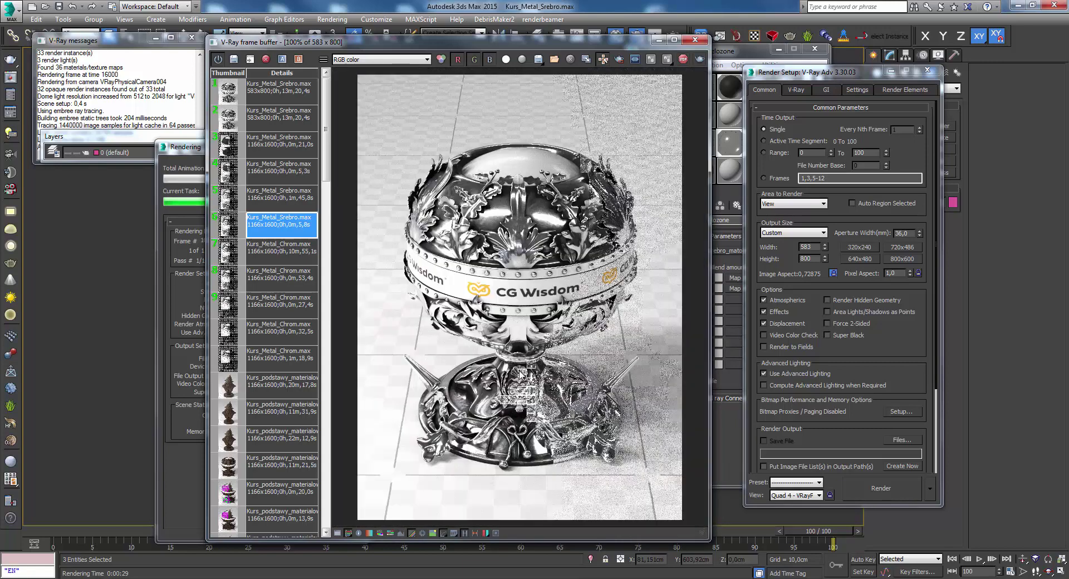
pyautogui.scroll(1, 518, 376)
pyautogui.scroll(1, 512, 356)
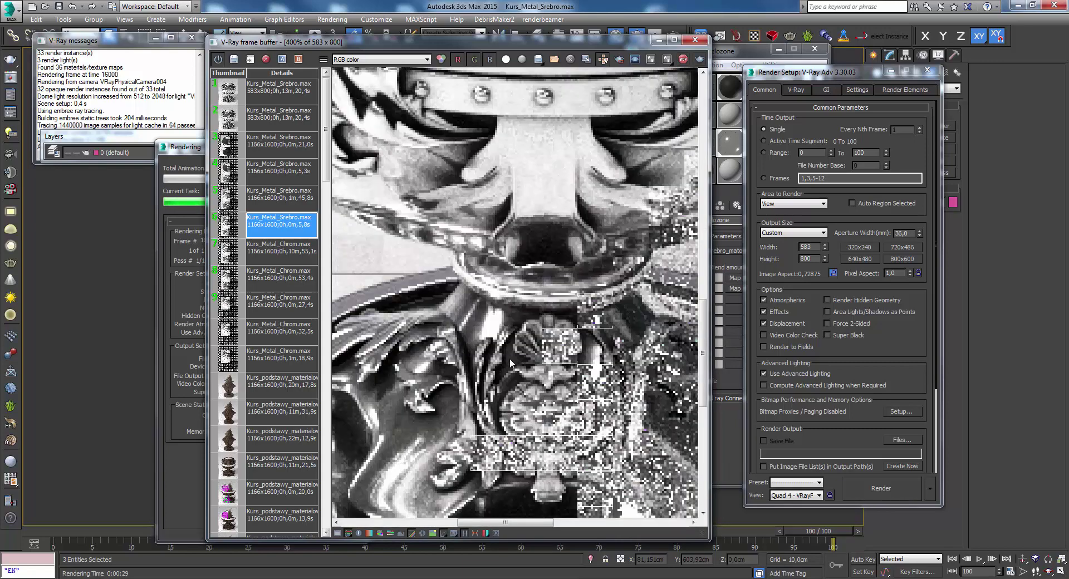
pyautogui.scroll(-1, 511, 363)
pyautogui.scroll(-1, 517, 326)
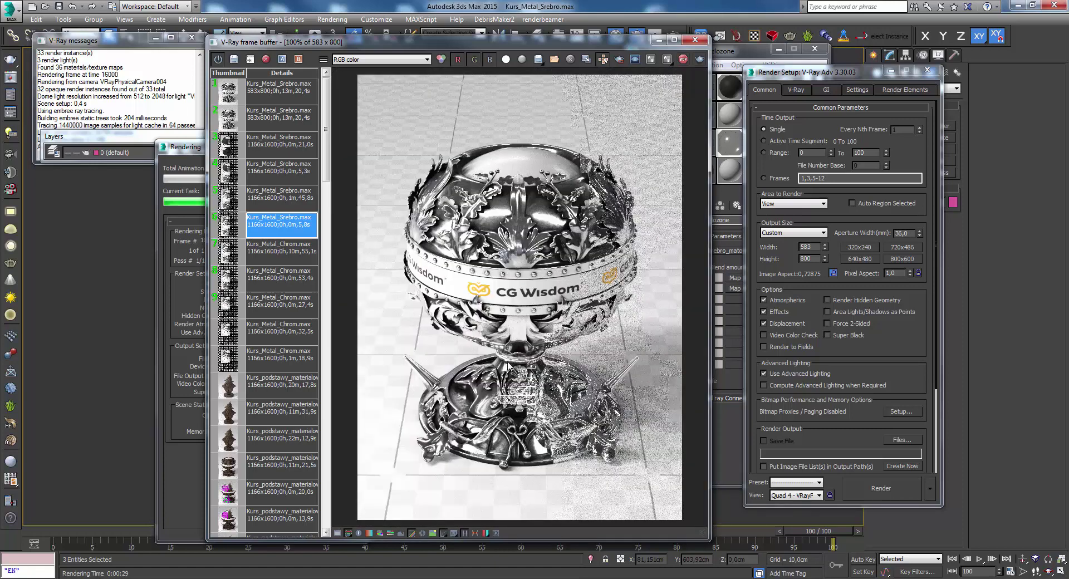
pyautogui.scroll(1, 480, 401)
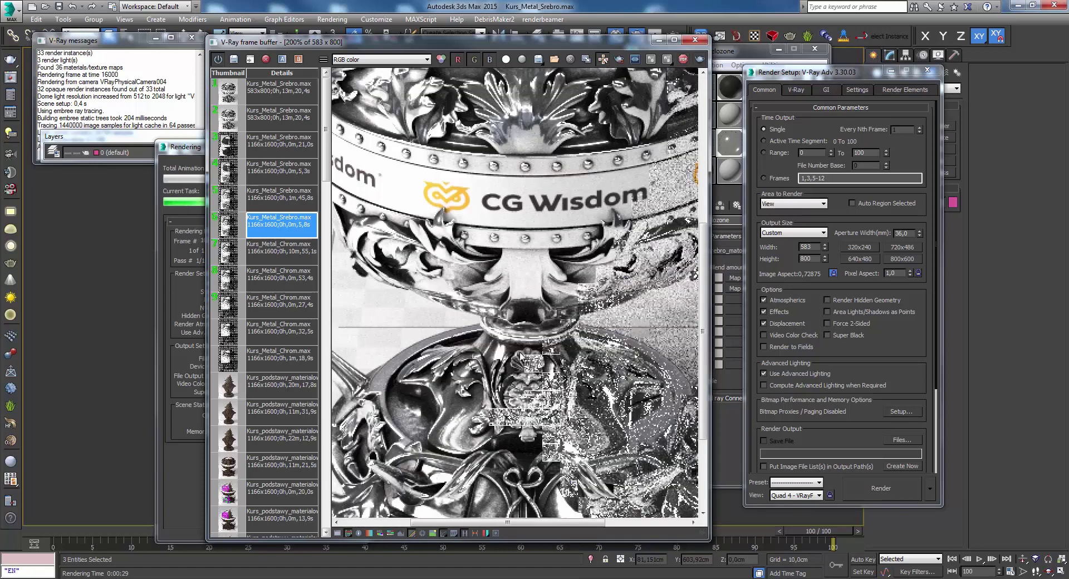
pyautogui.scroll(-1, 479, 345)
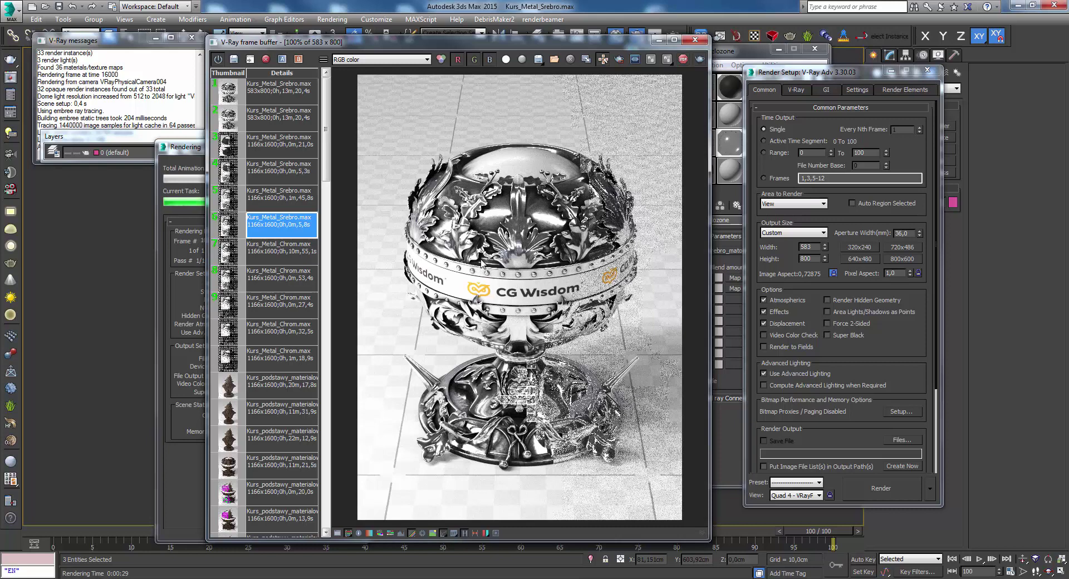
pyautogui.scroll(2, 476, 250)
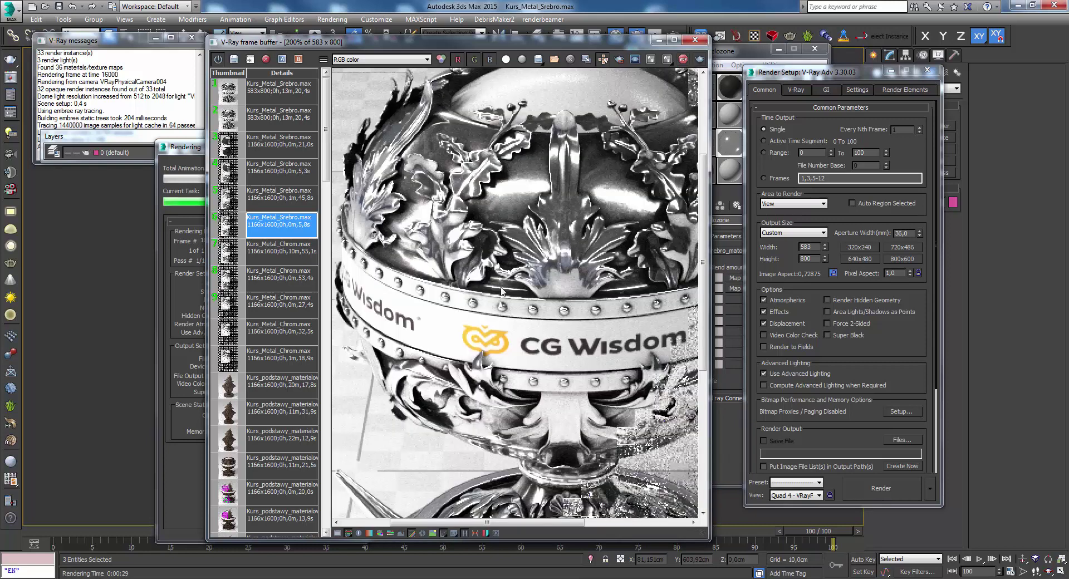
pyautogui.scroll(-2, 501, 290)
pyautogui.scroll(2, 483, 440)
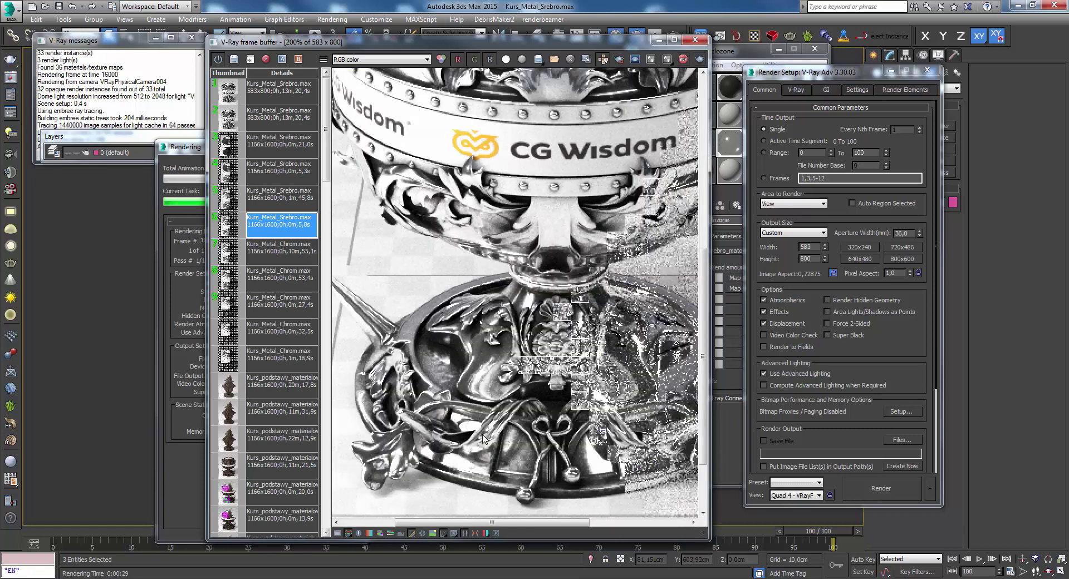
pyautogui.scroll(-2, 483, 439)
pyautogui.scroll(2, 468, 429)
pyautogui.scroll(-2, 466, 427)
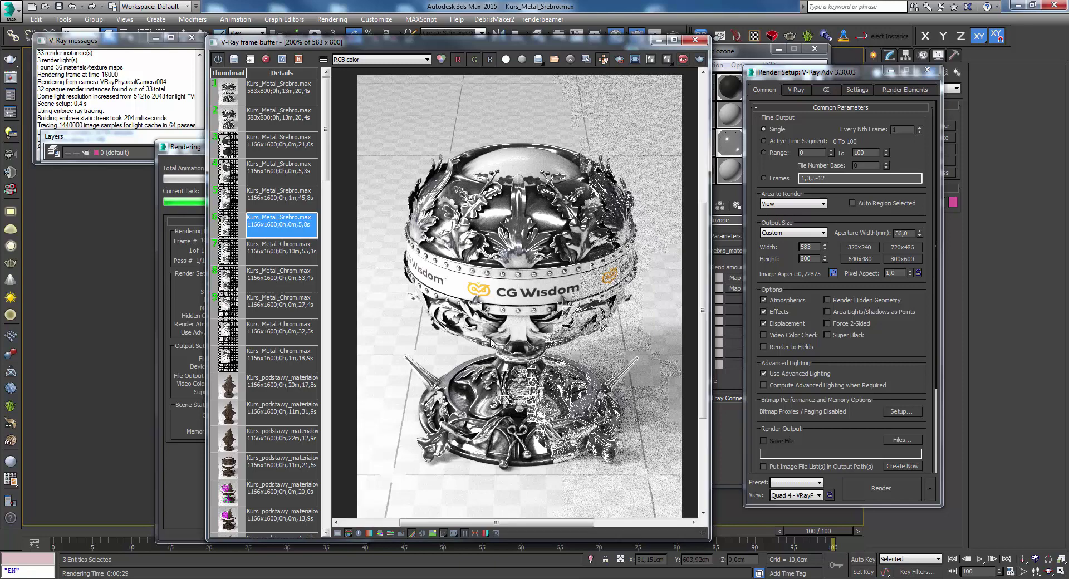
pyautogui.scroll(2, 508, 415)
pyautogui.scroll(-2, 537, 376)
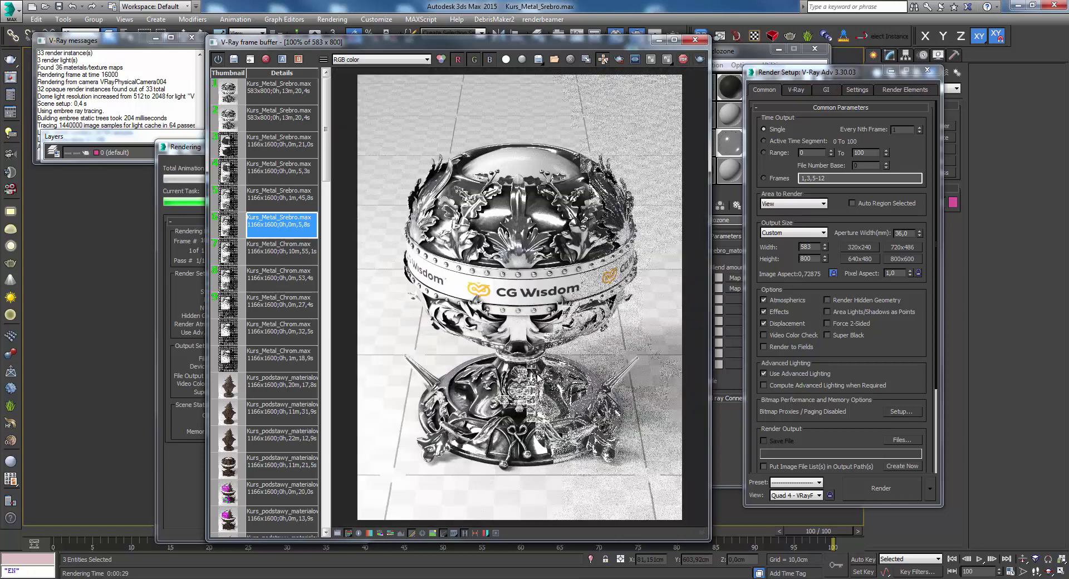
pyautogui.scroll(1, 512, 367)
pyautogui.scroll(-1, 512, 368)
pyautogui.scroll(1, 512, 367)
pyautogui.scroll(-1, 521, 185)
pyautogui.scroll(1, 477, 427)
pyautogui.scroll(-1, 522, 409)
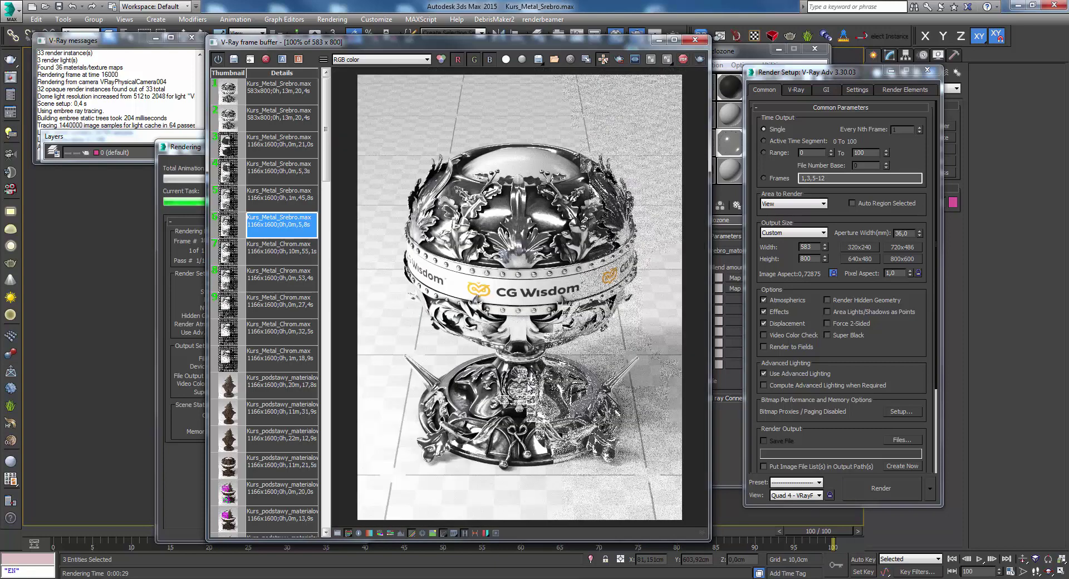